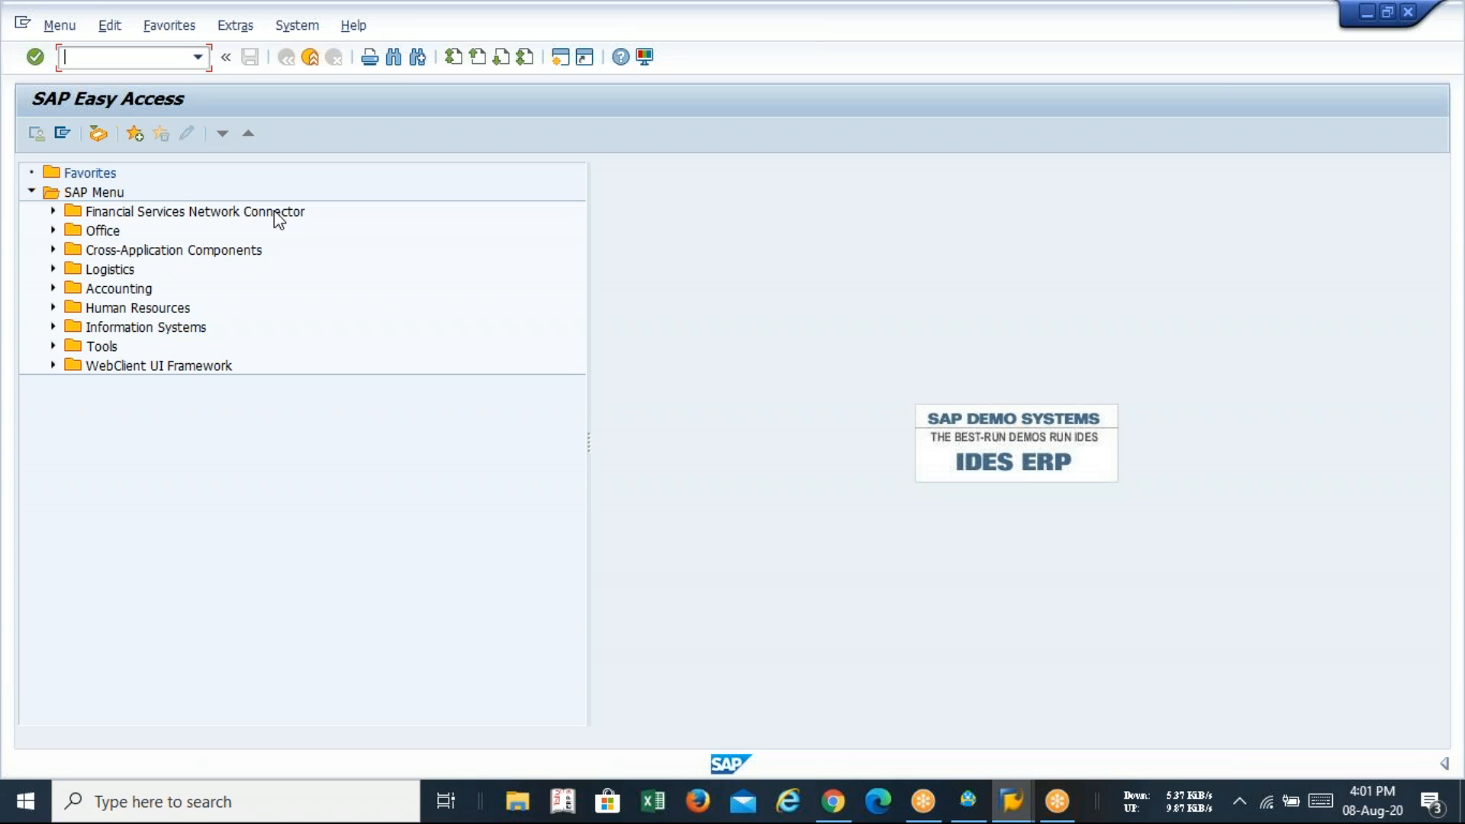
# - Open the cash journal transaction FBCJ and enter company code LAVA for a change of cash journal
pyautogui.write('bcj')
pyautogui.press('Return')
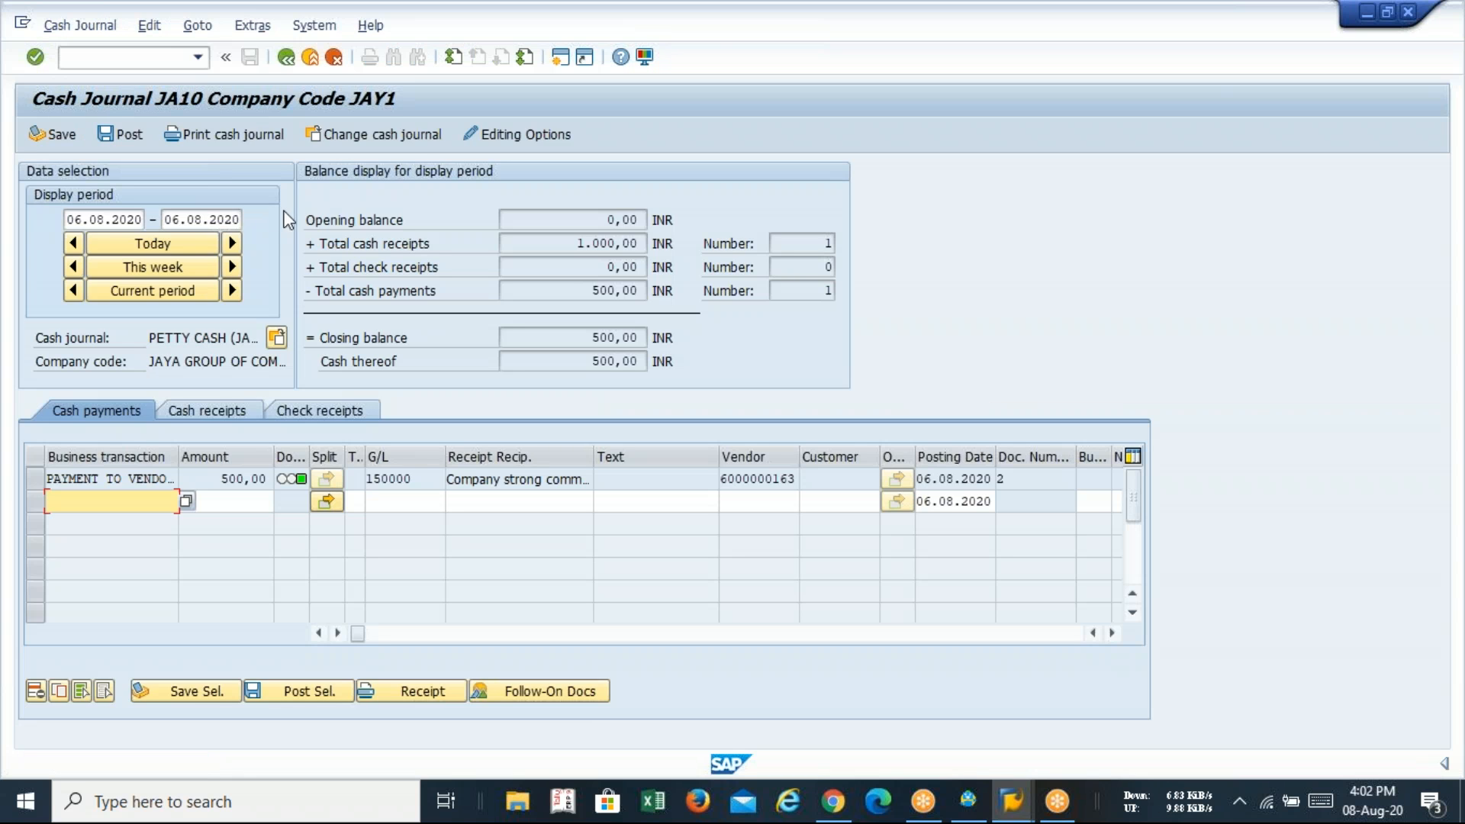
pyautogui.click(353, 141)
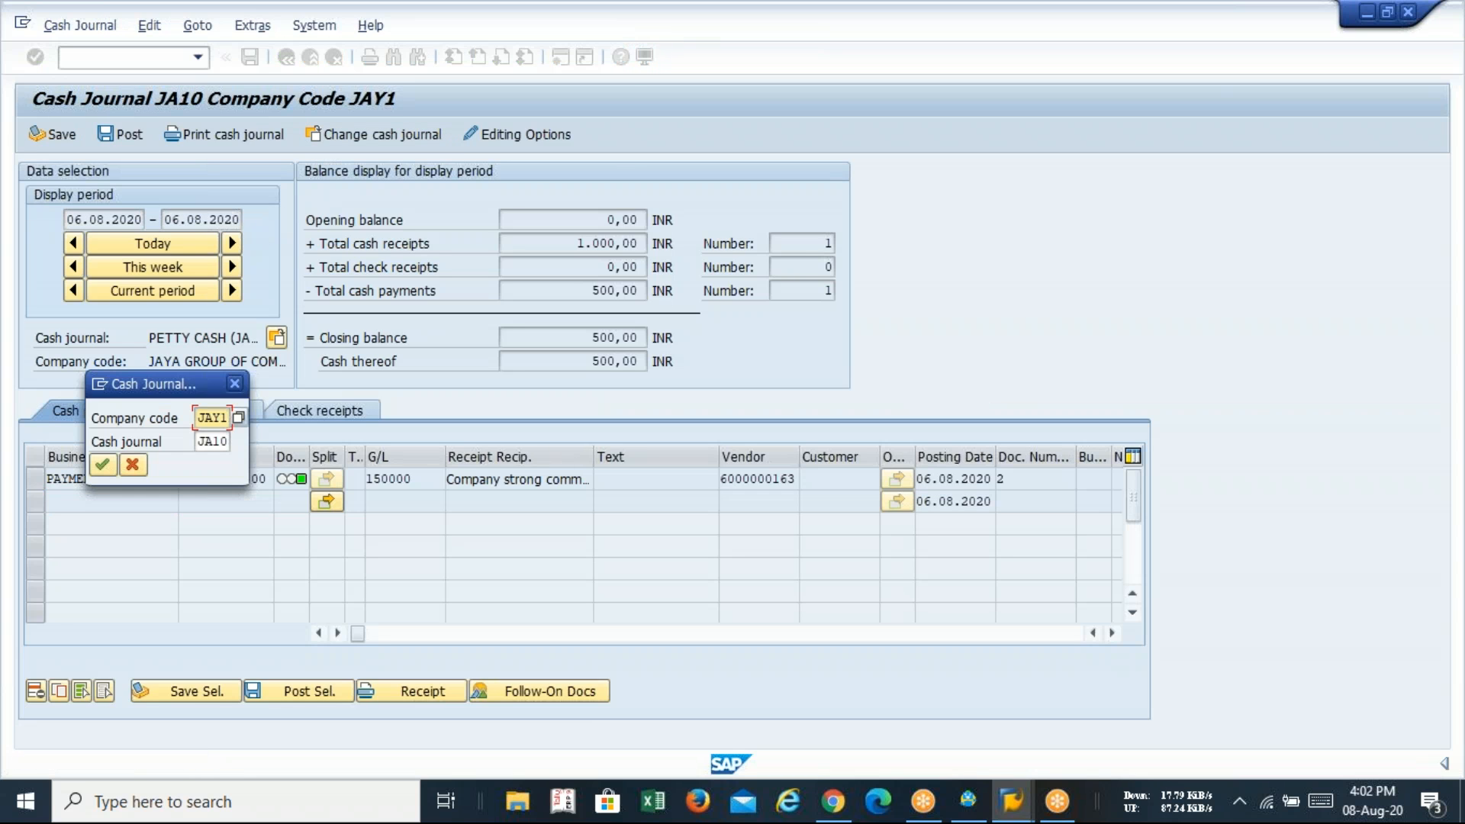
pyautogui.press('BackSpace')
pyautogui.press('BackSpace')
pyautogui.press('BackSpace')
pyautogui.press('BackSpace')
pyautogui.click(212, 456)
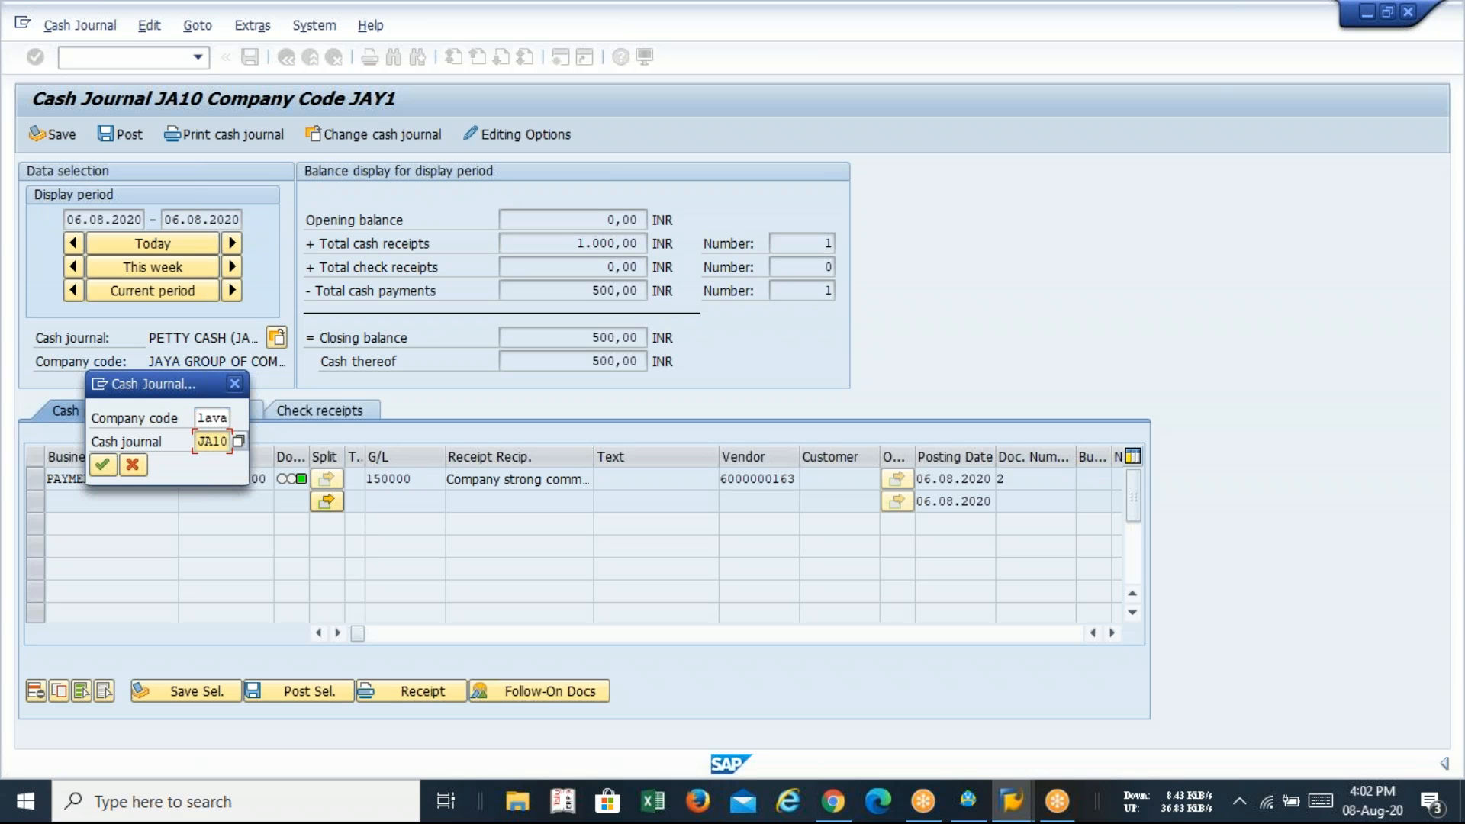
# - Replace the cash journal with LA10 and load it
pyautogui.press('BackSpace')
pyautogui.press('BackSpace')
pyautogui.press('BackSpace')
pyautogui.press('BackSpace')
pyautogui.press('Down')
pyautogui.press('Down')
pyautogui.press('Return')
pyautogui.press('Return')
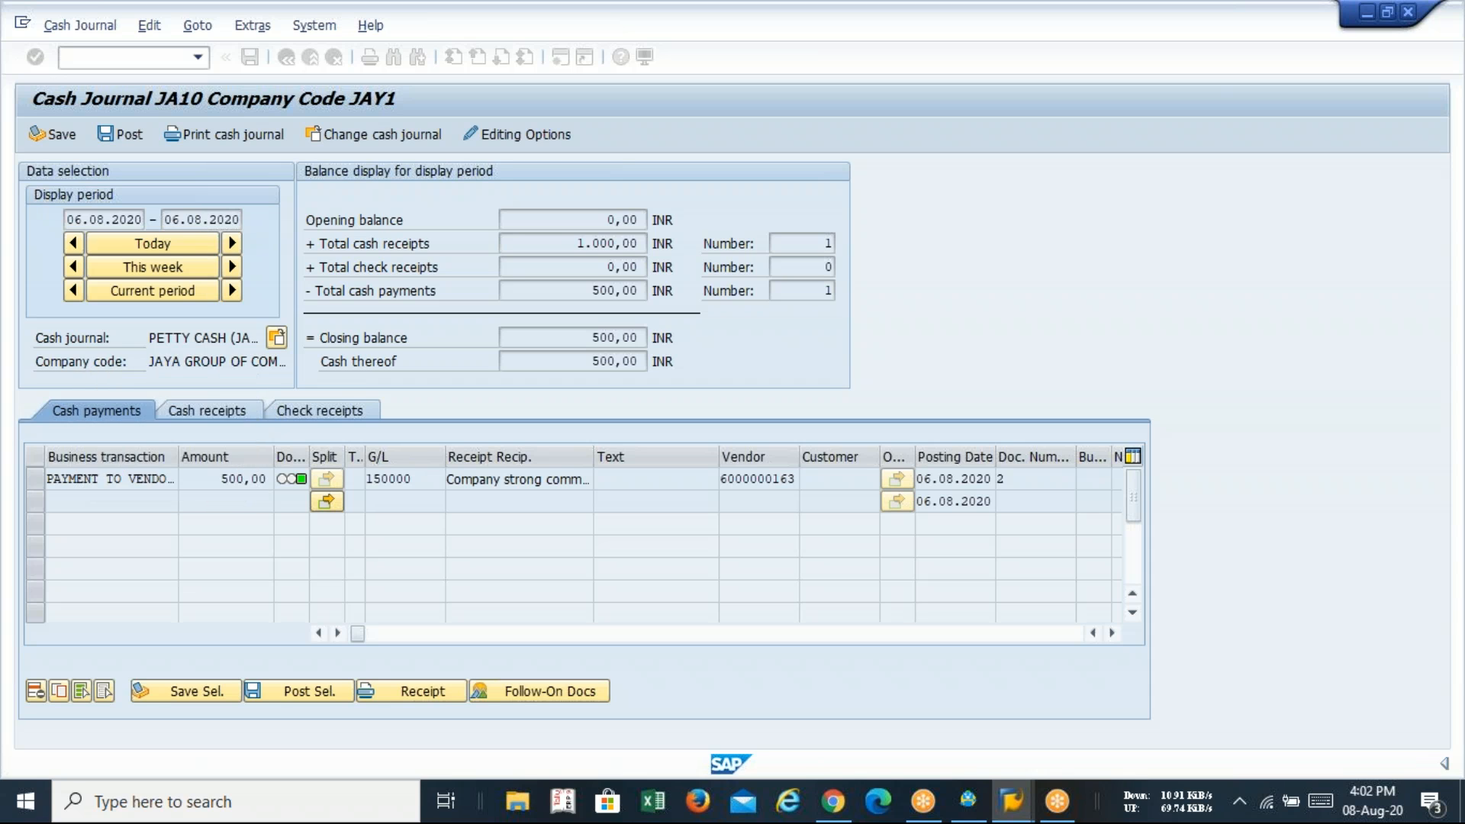
# - Review the cash receipts and cash payments of the LAVA cash journal and leave the transaction
pyautogui.click(207, 410)
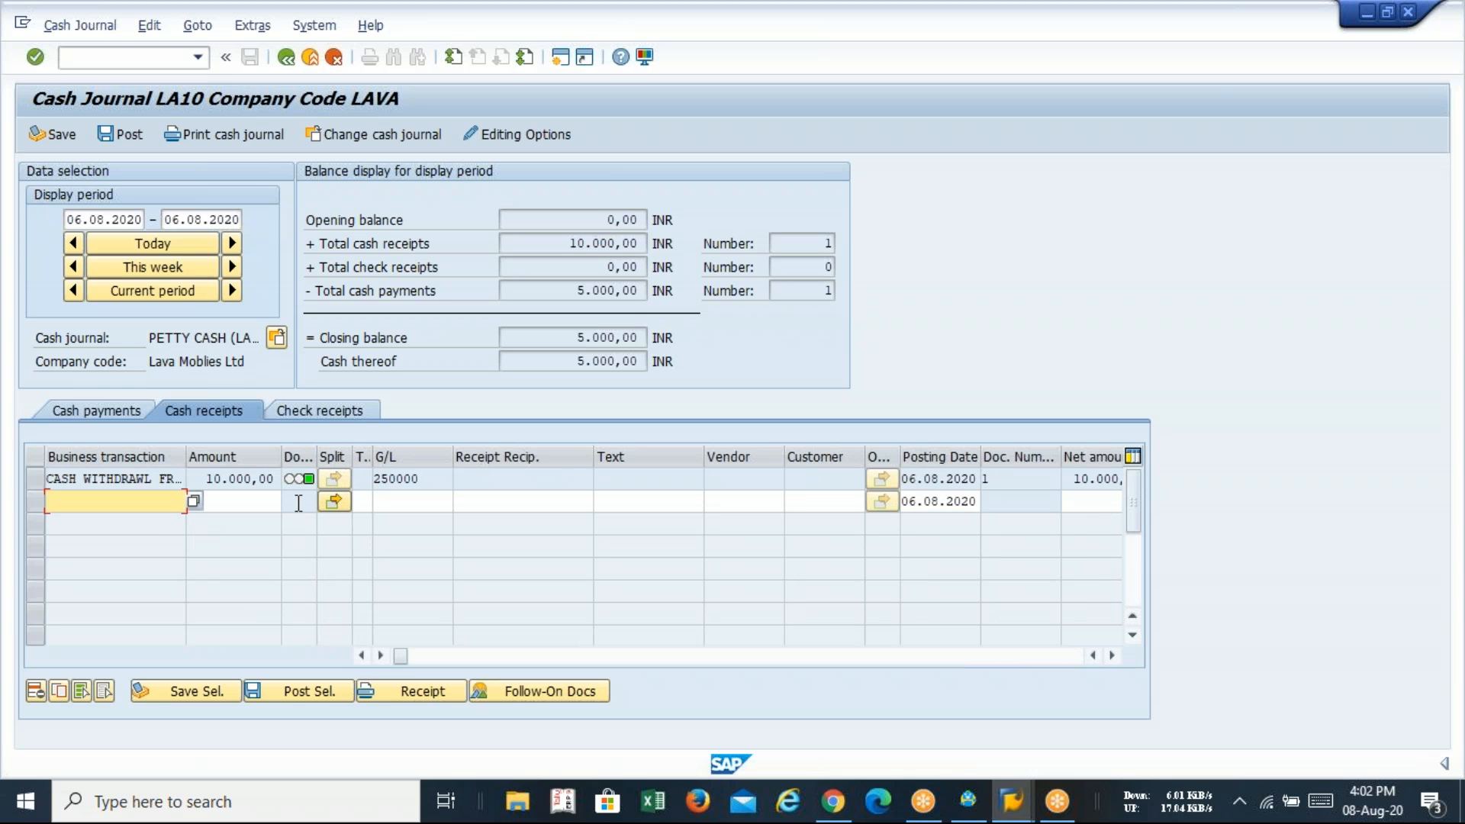
pyautogui.click(129, 413)
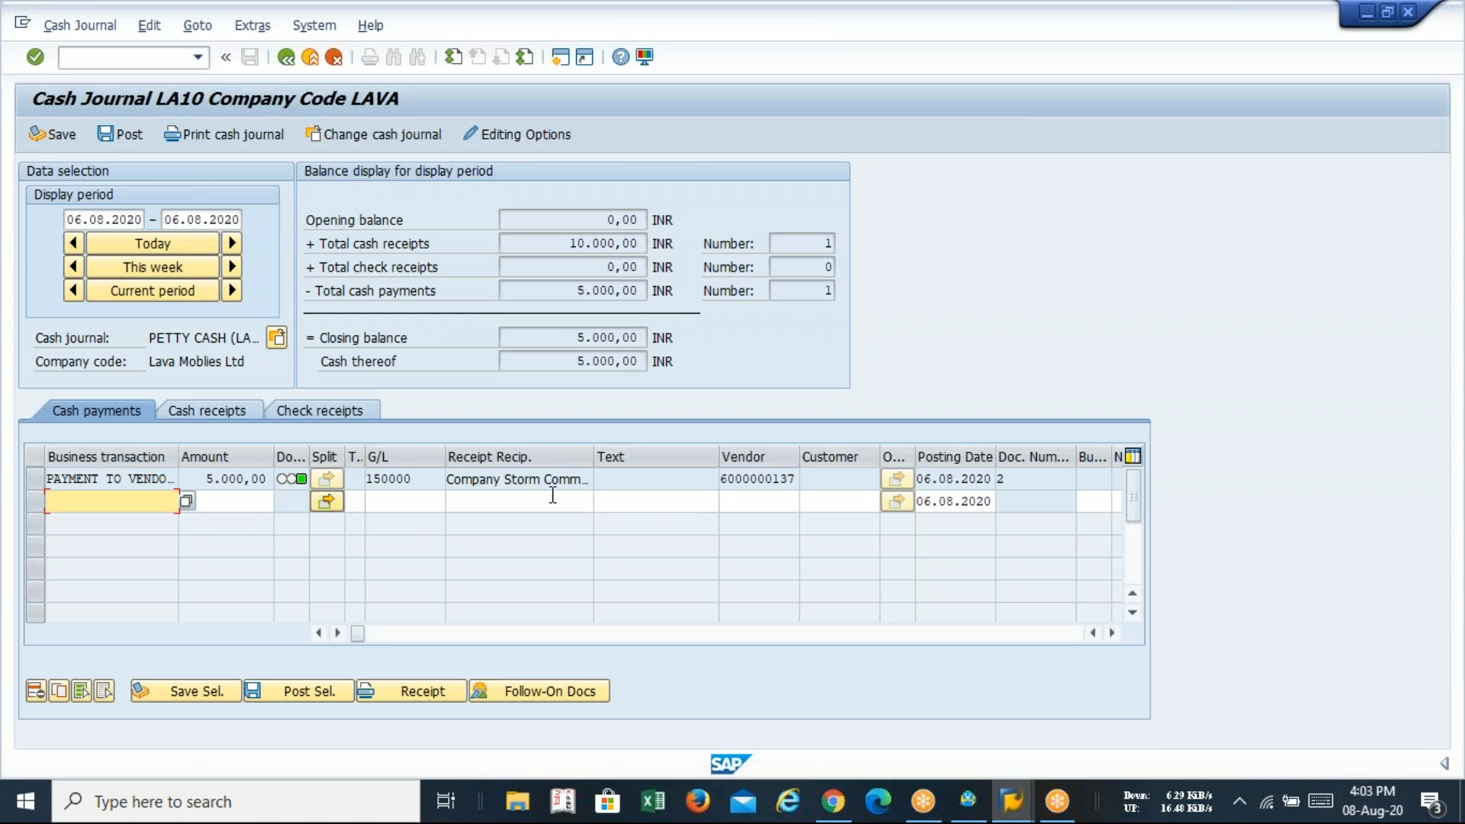
pyautogui.click(109, 58)
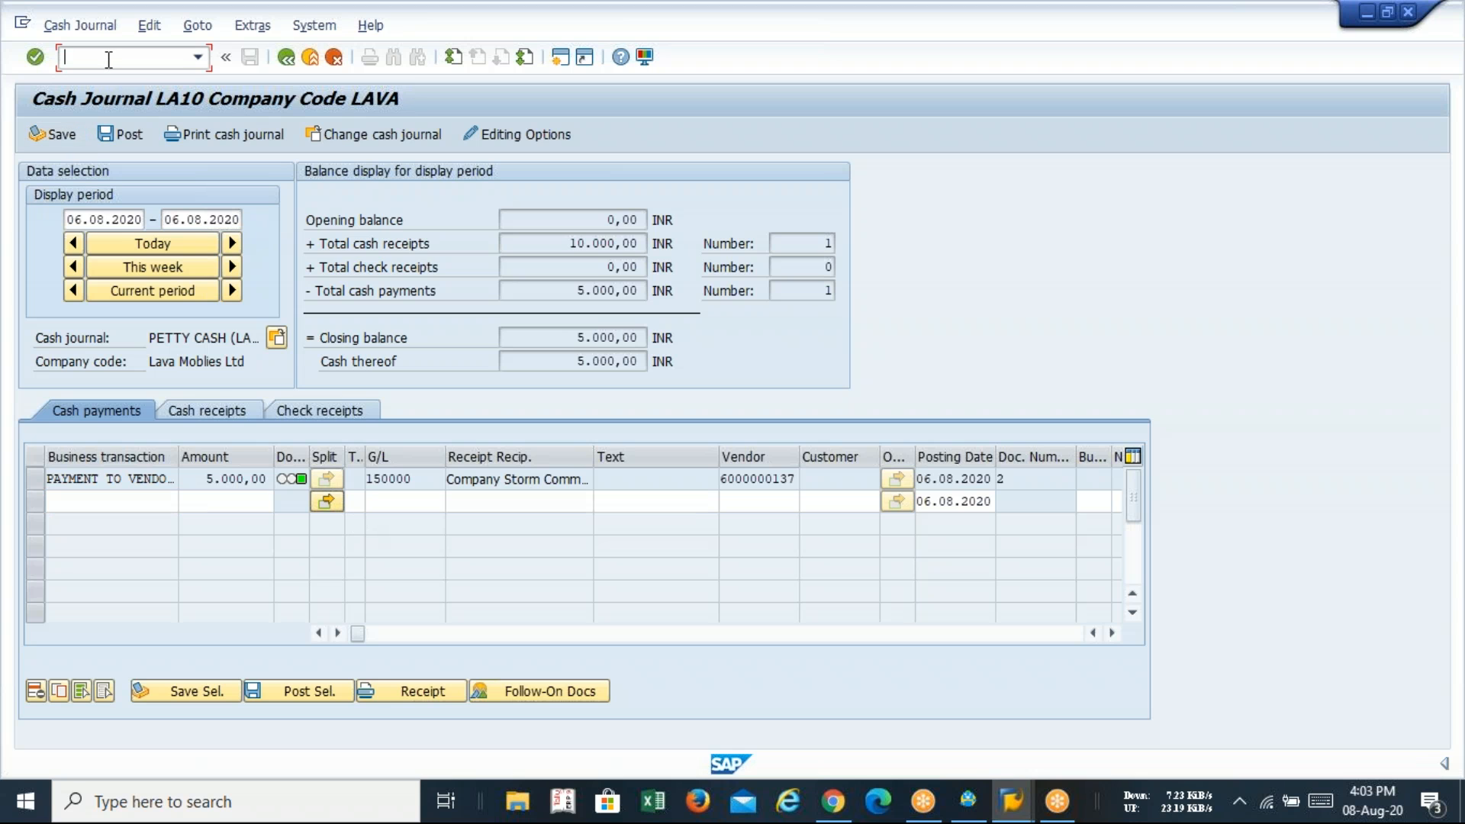
pyautogui.write('/n')
pyautogui.press('Return')
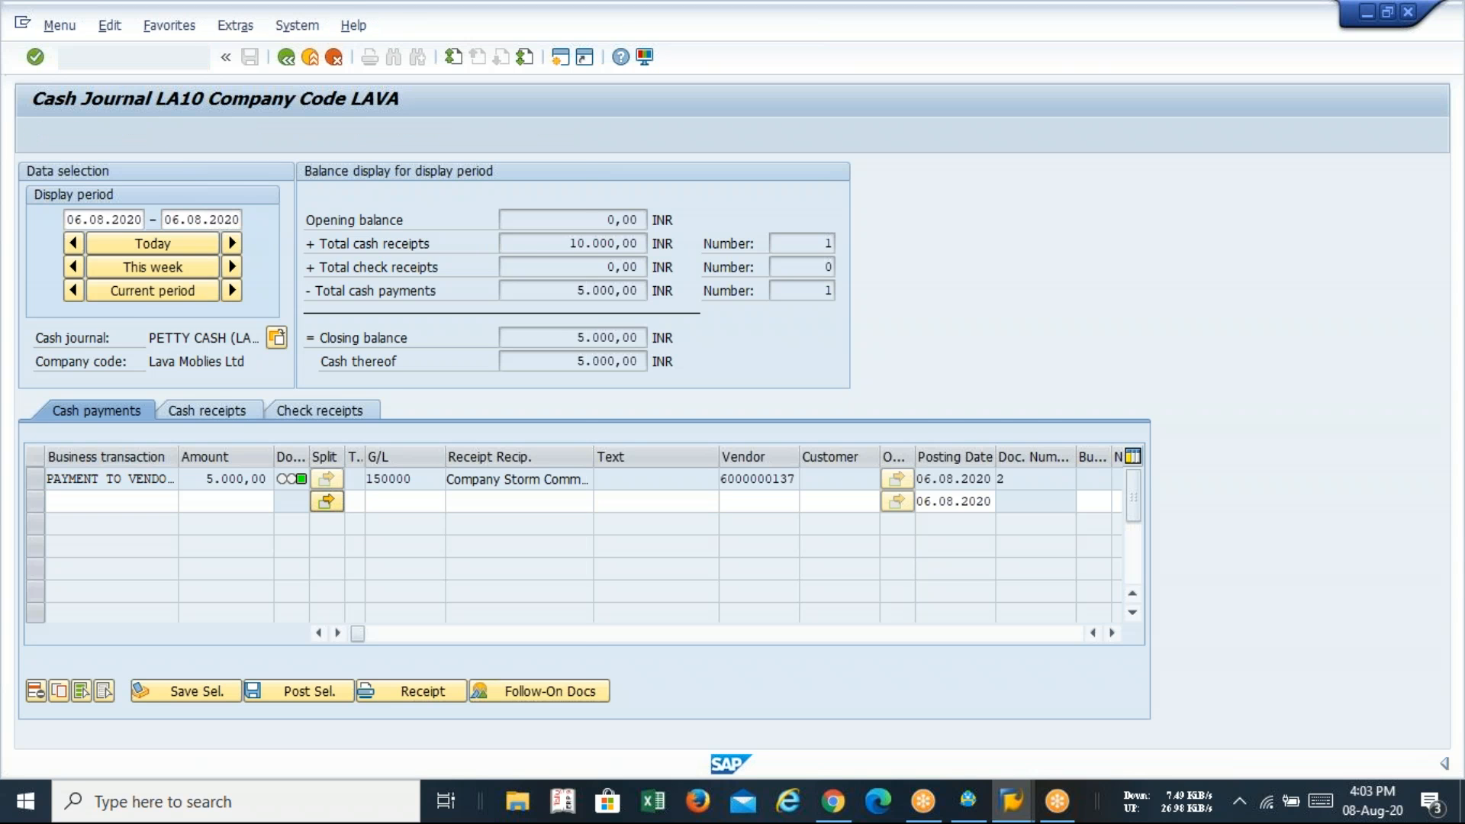
# - Display all line items of vendor Storm Communication Pvt Ltd in company code LAVA with transaction FBL1N
pyautogui.click(108, 58)
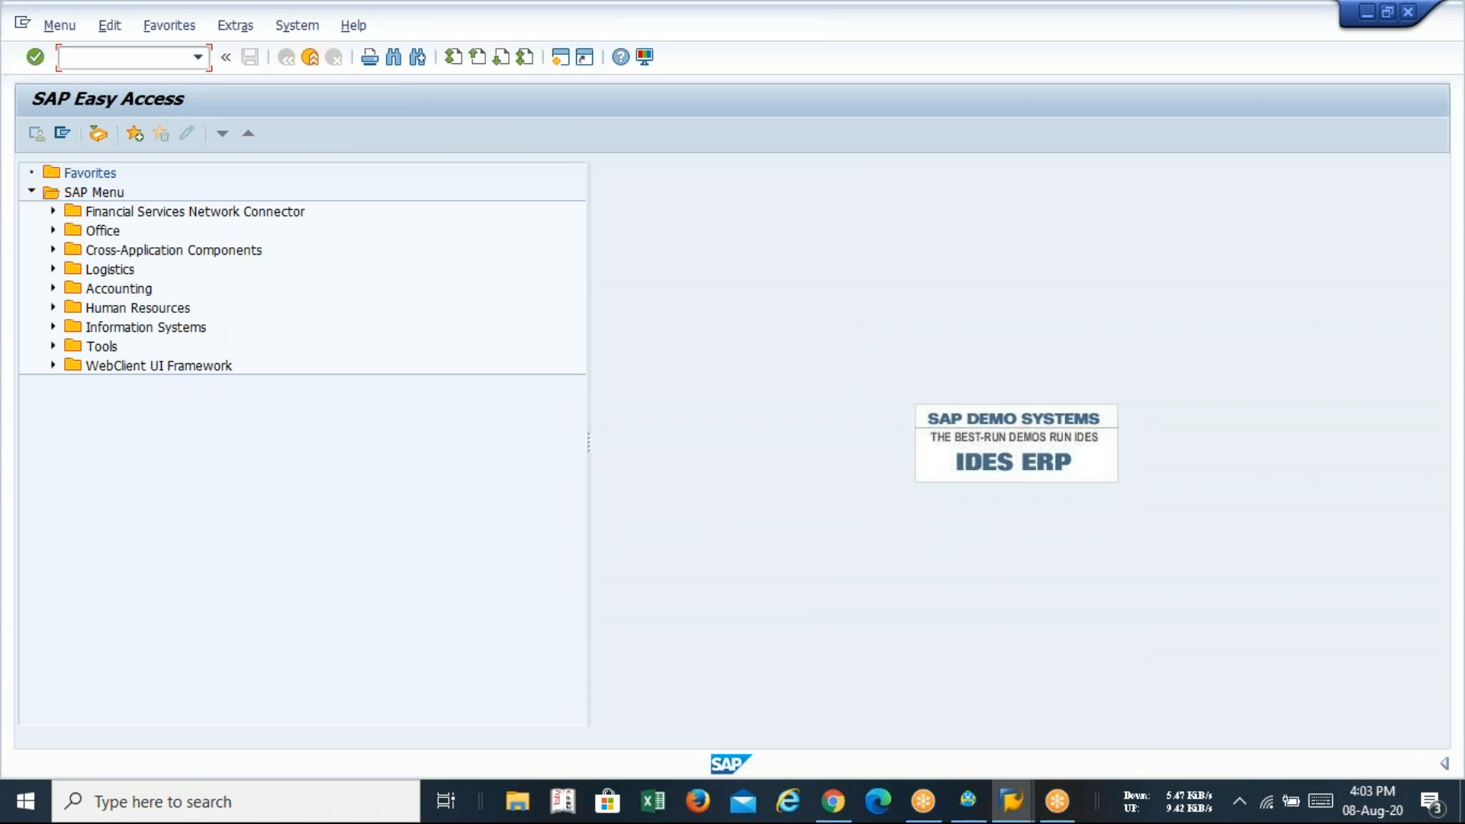
pyautogui.write('fbl1n')
pyautogui.press('Return')
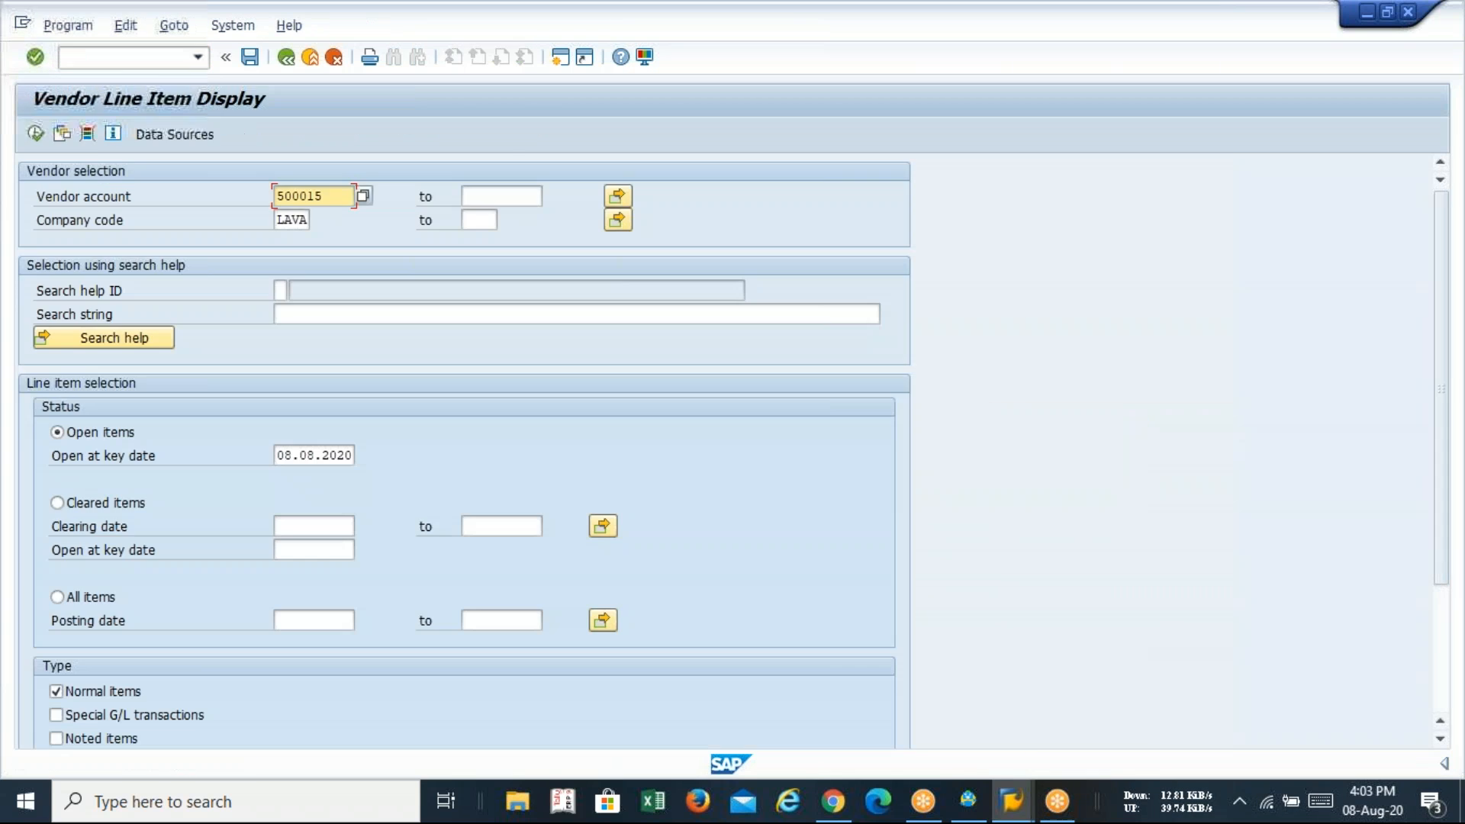
pyautogui.press('F8')
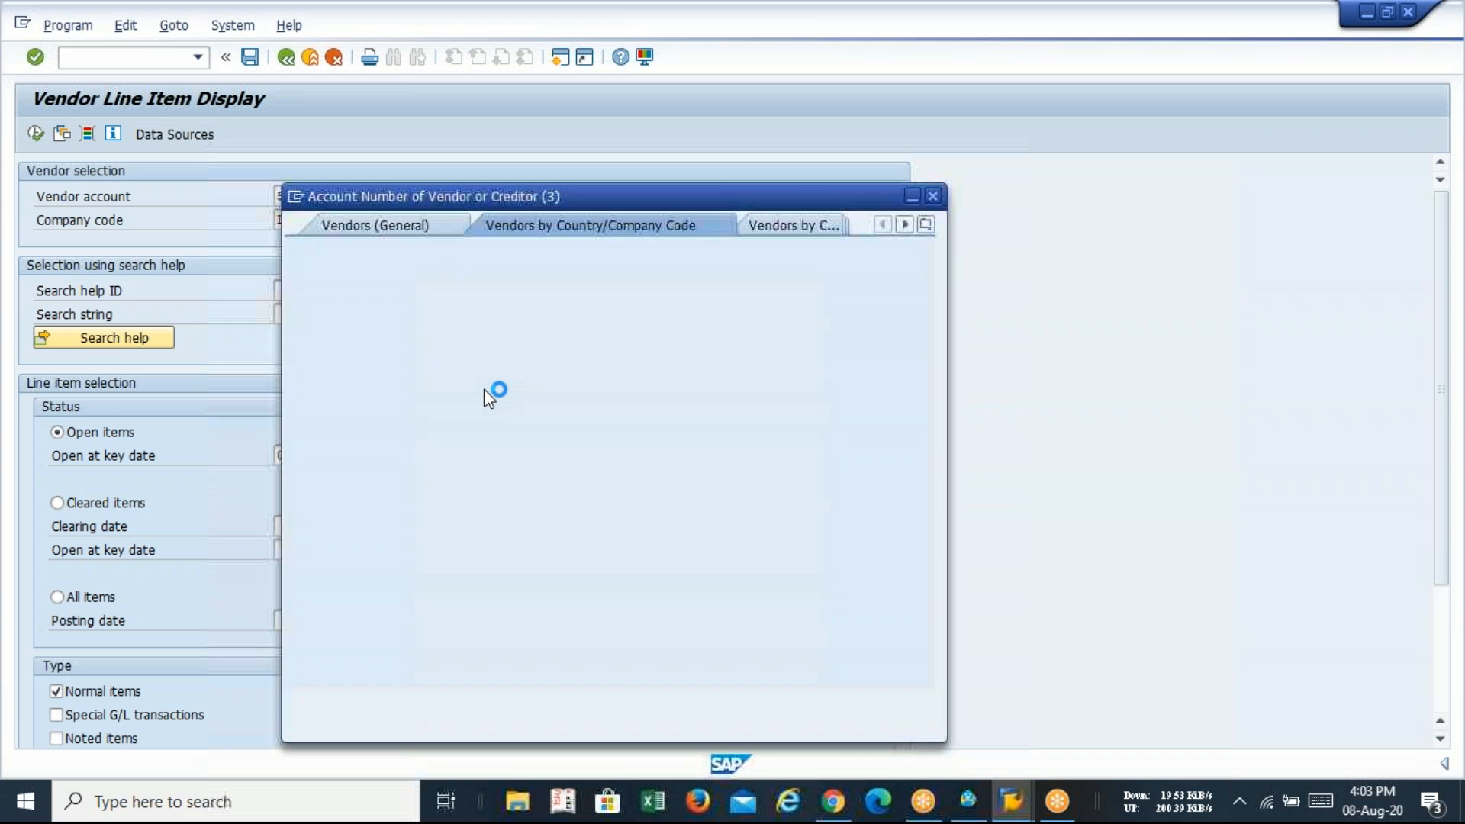
pyautogui.click(860, 703)
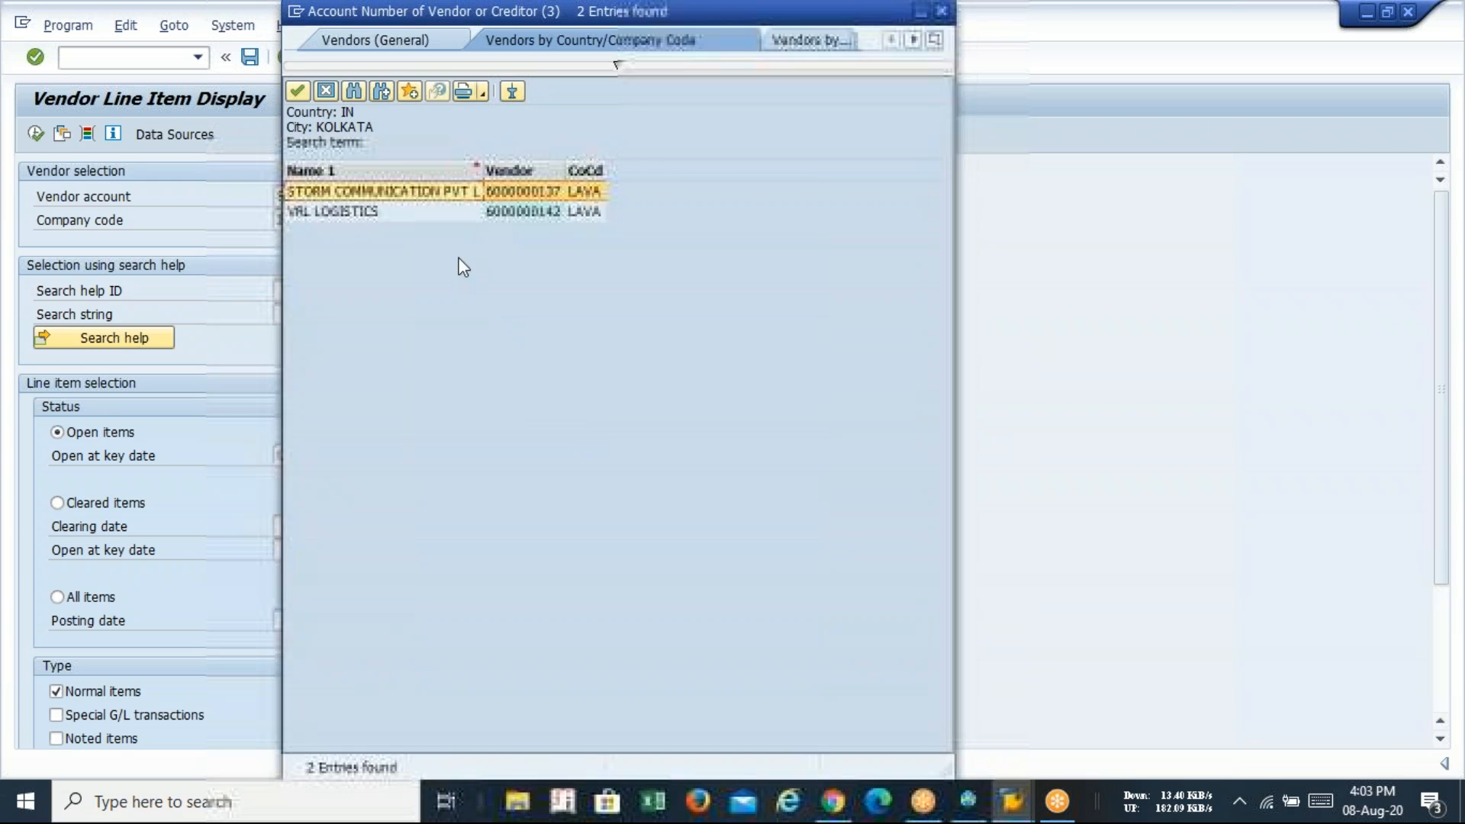
pyautogui.press('Return')
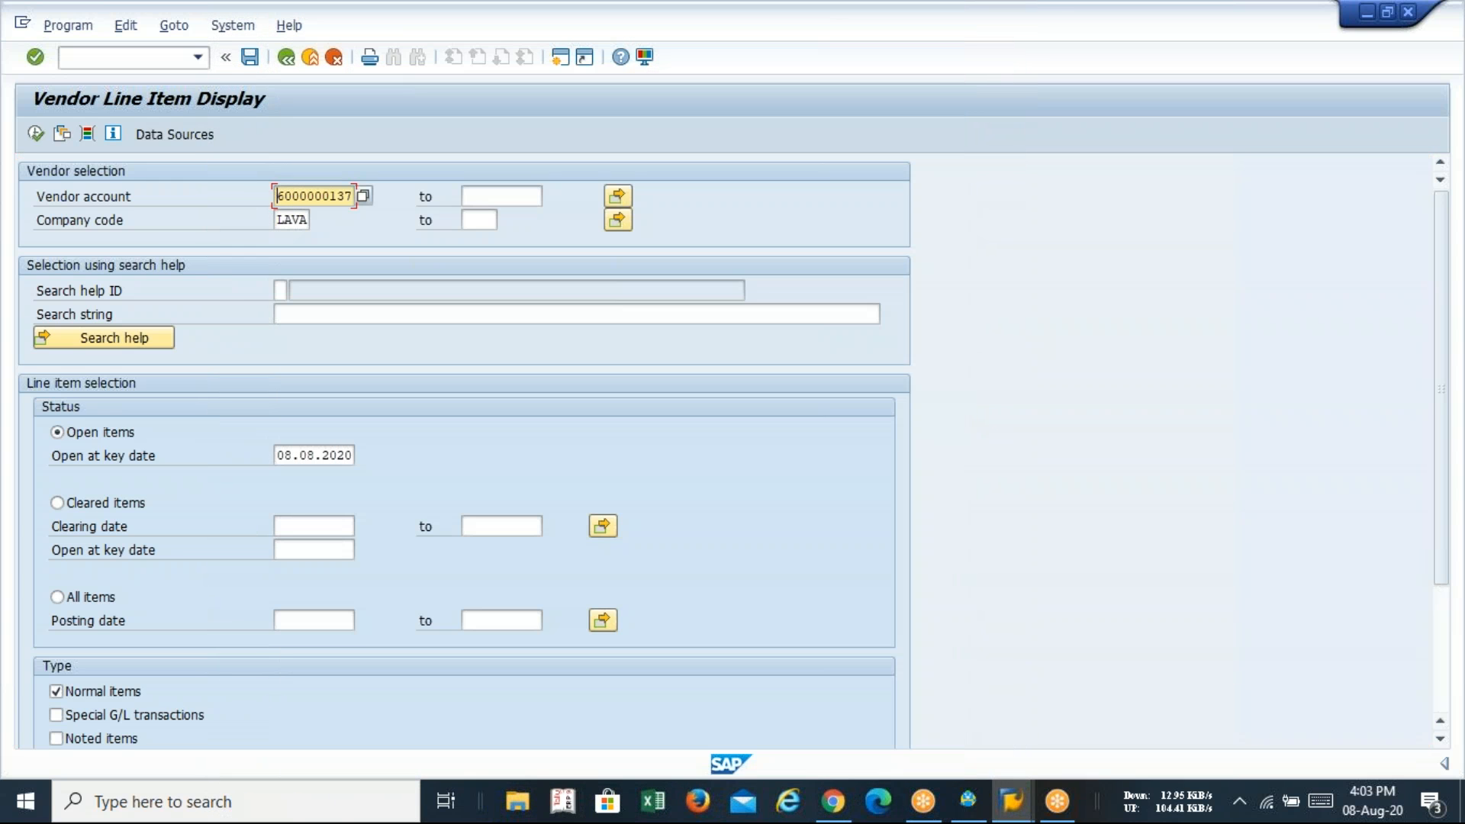
pyautogui.click(57, 597)
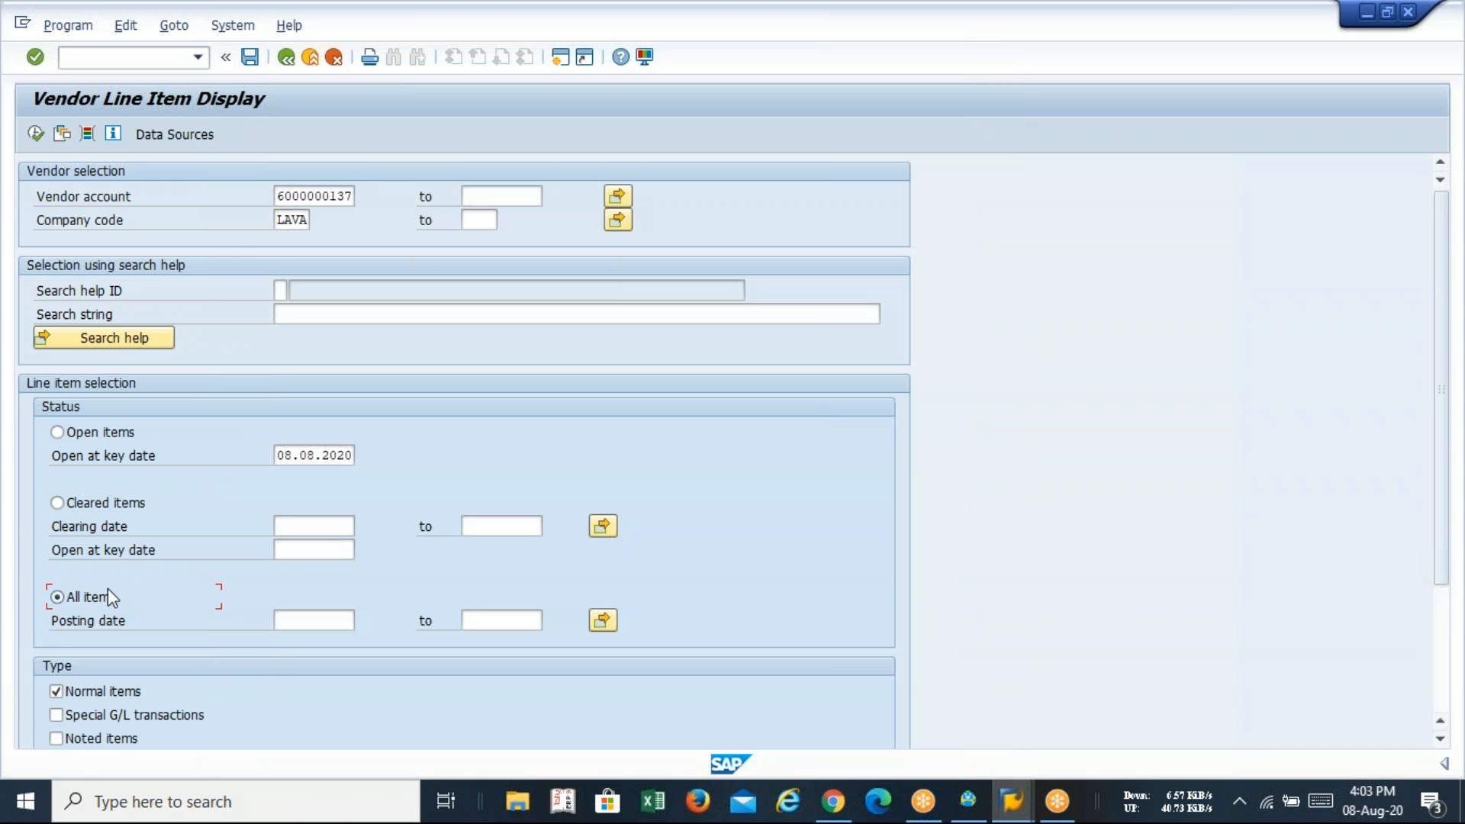
pyautogui.click(36, 135)
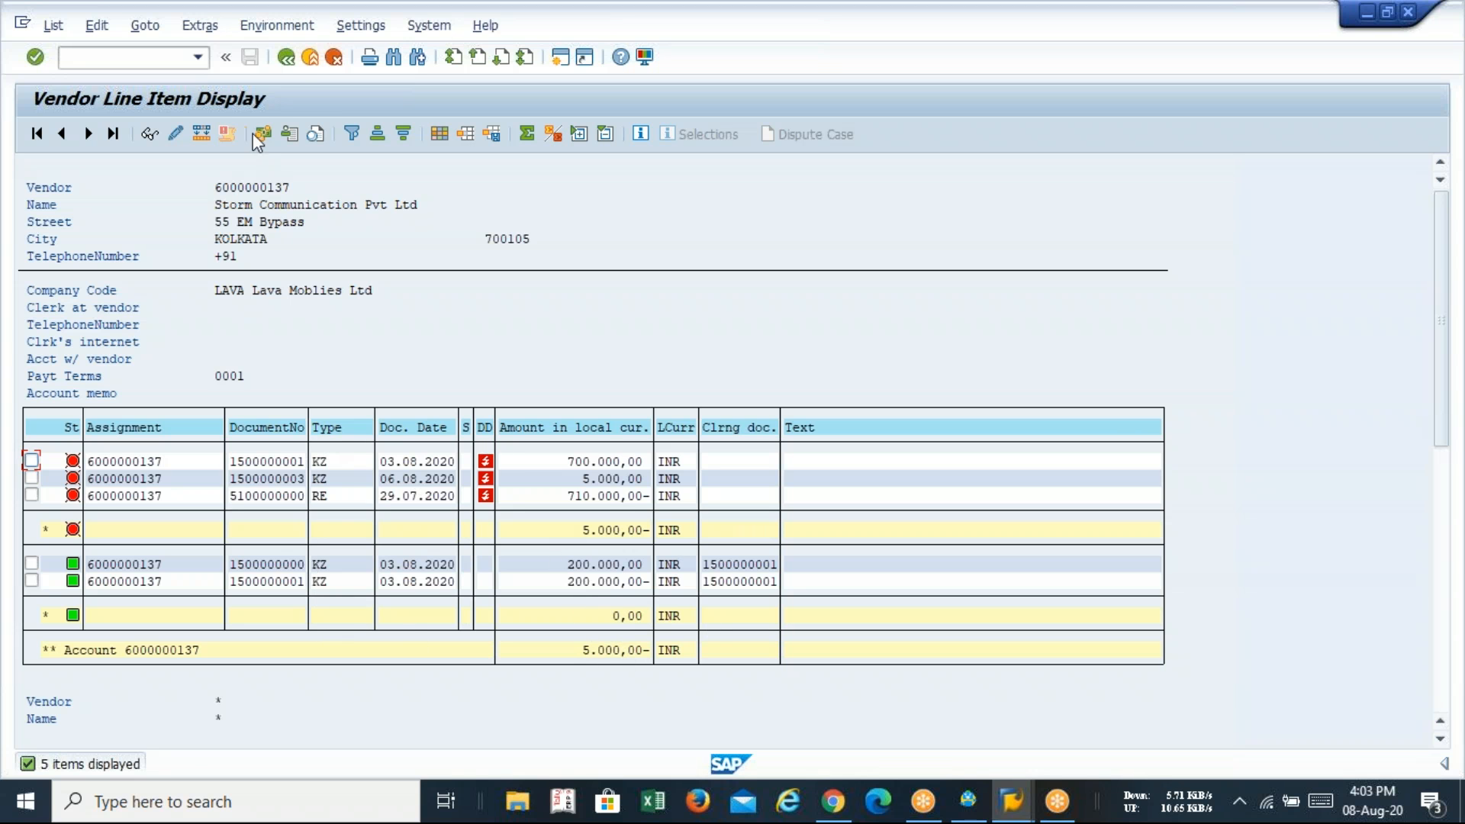
pyautogui.click(288, 61)
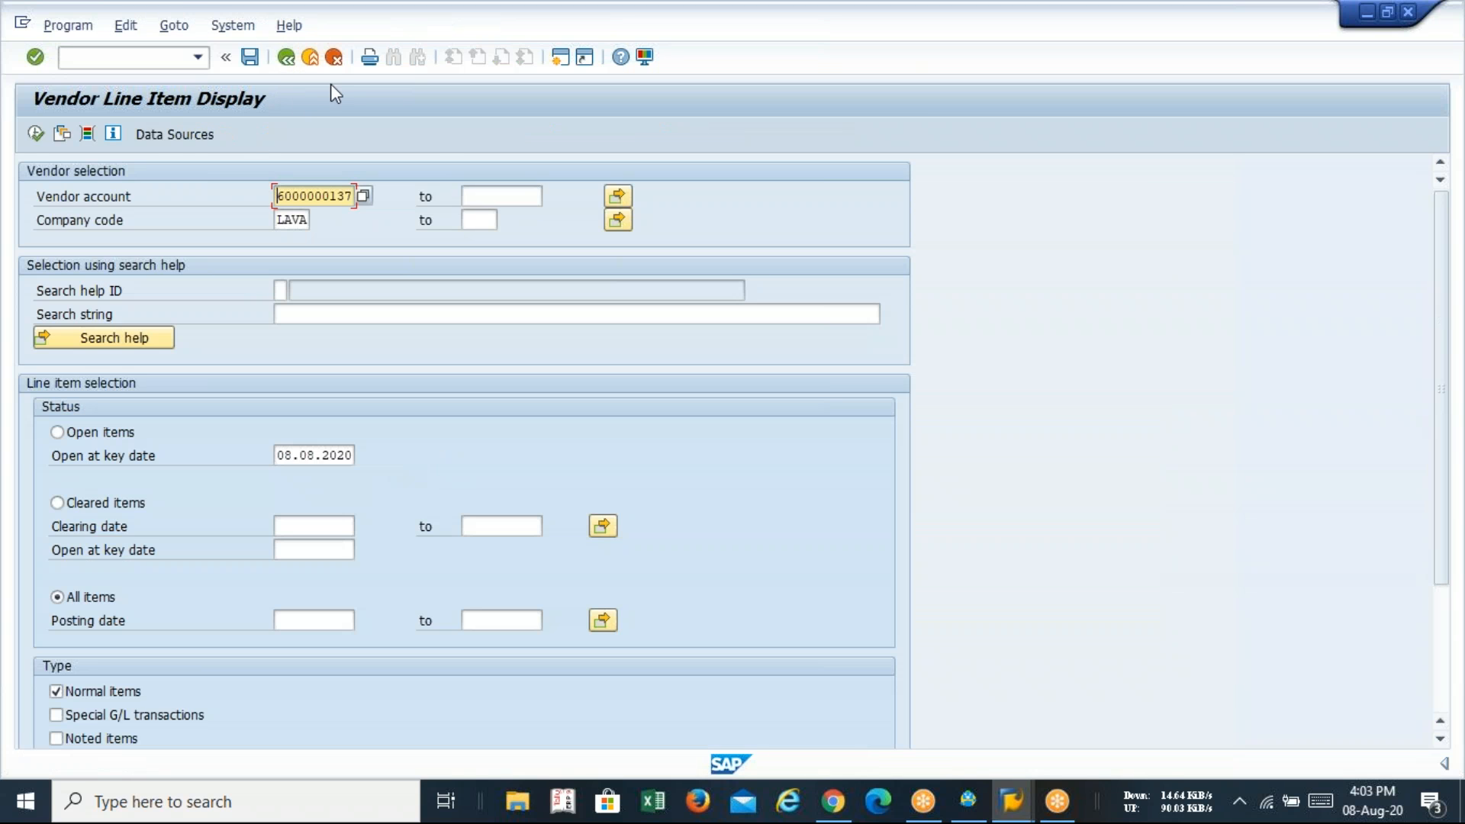
pyautogui.click(288, 58)
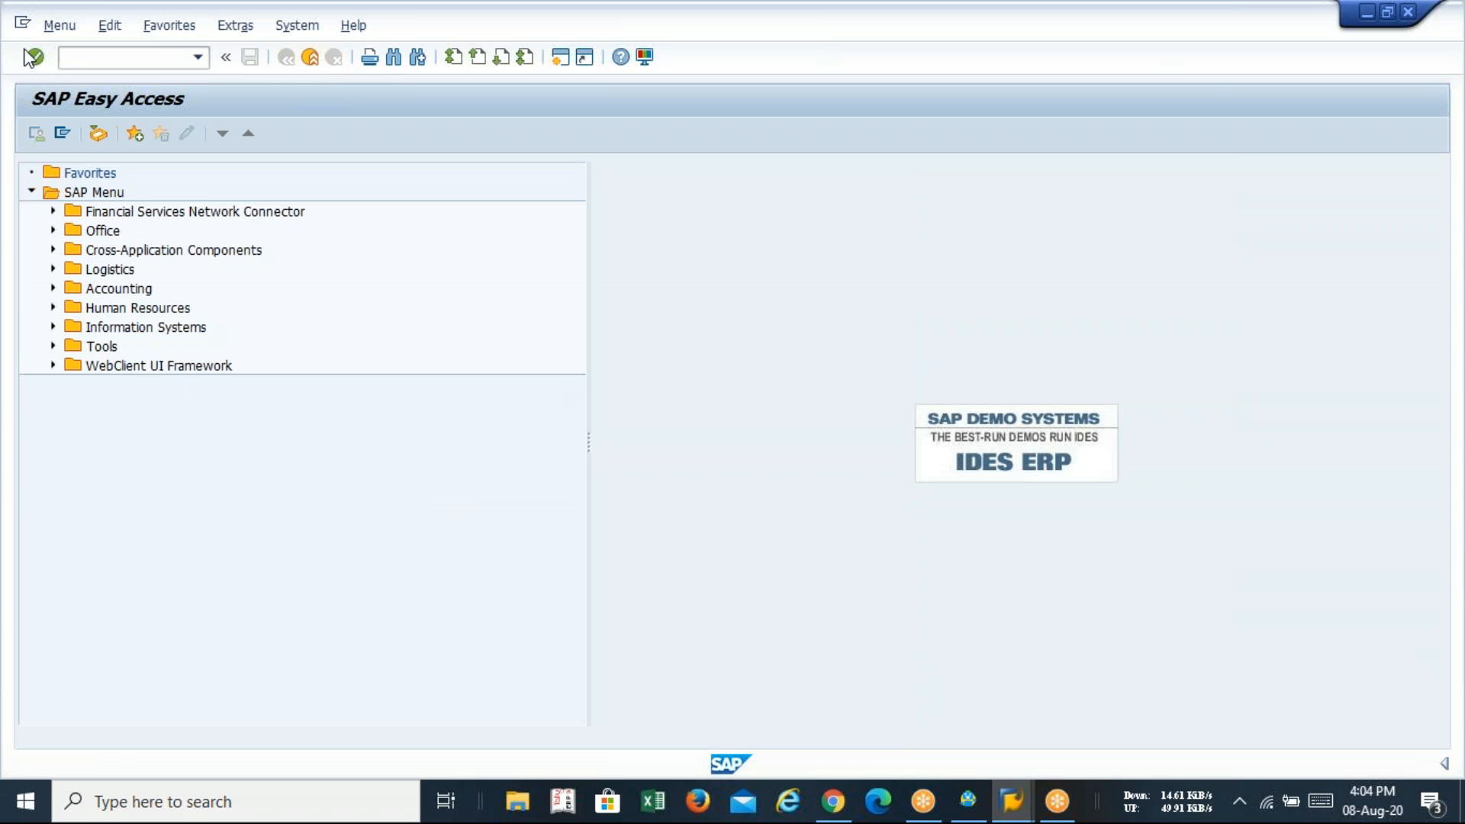
# - Reverse the posted 5.000,00 INR vendor payment in the FBCJ cash journal with reason 01, Reversal in current period, and exit the transaction
pyautogui.write('fbcj')
pyautogui.press('Return')
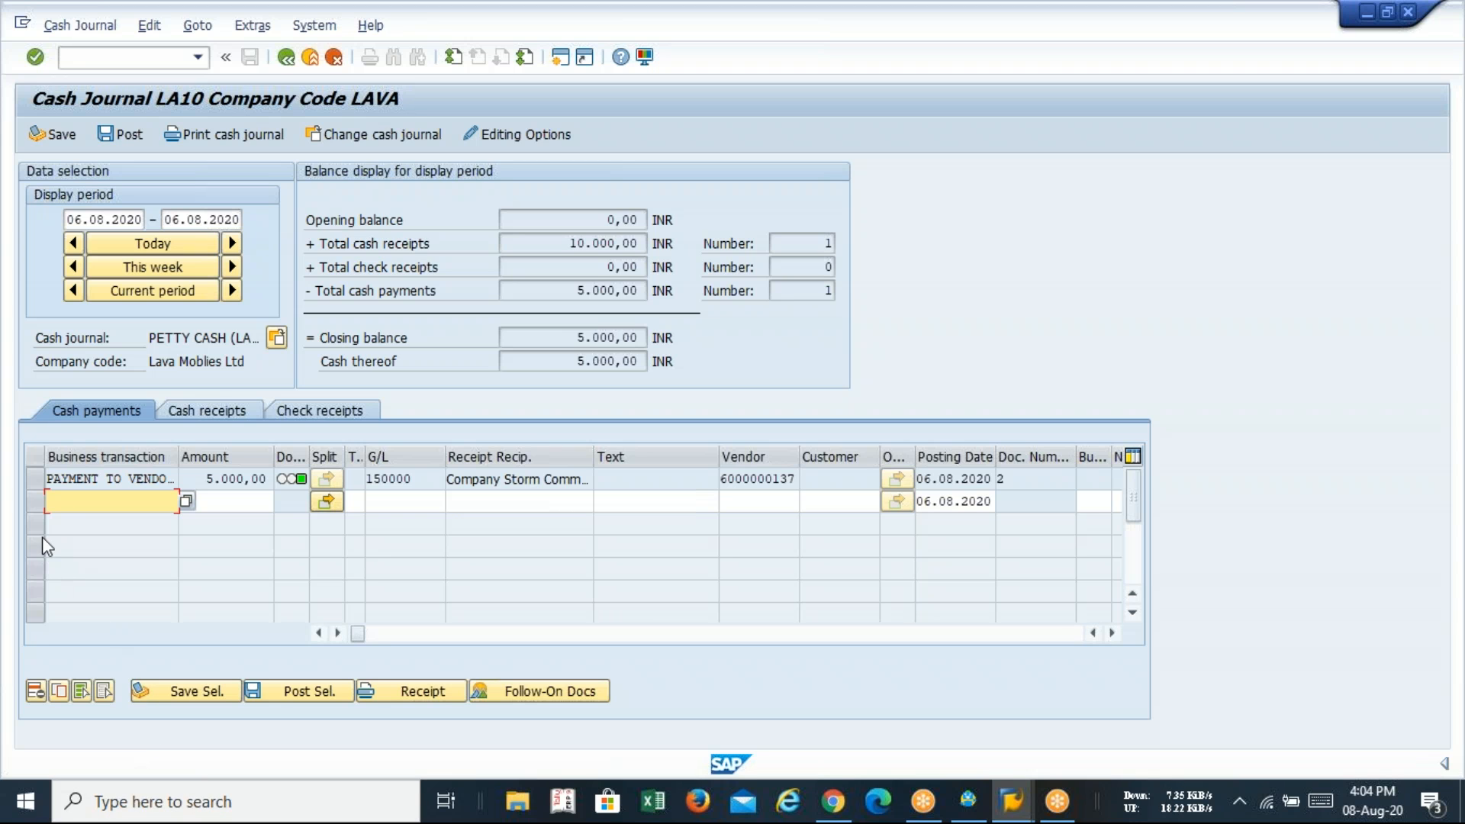
pyautogui.click(34, 479)
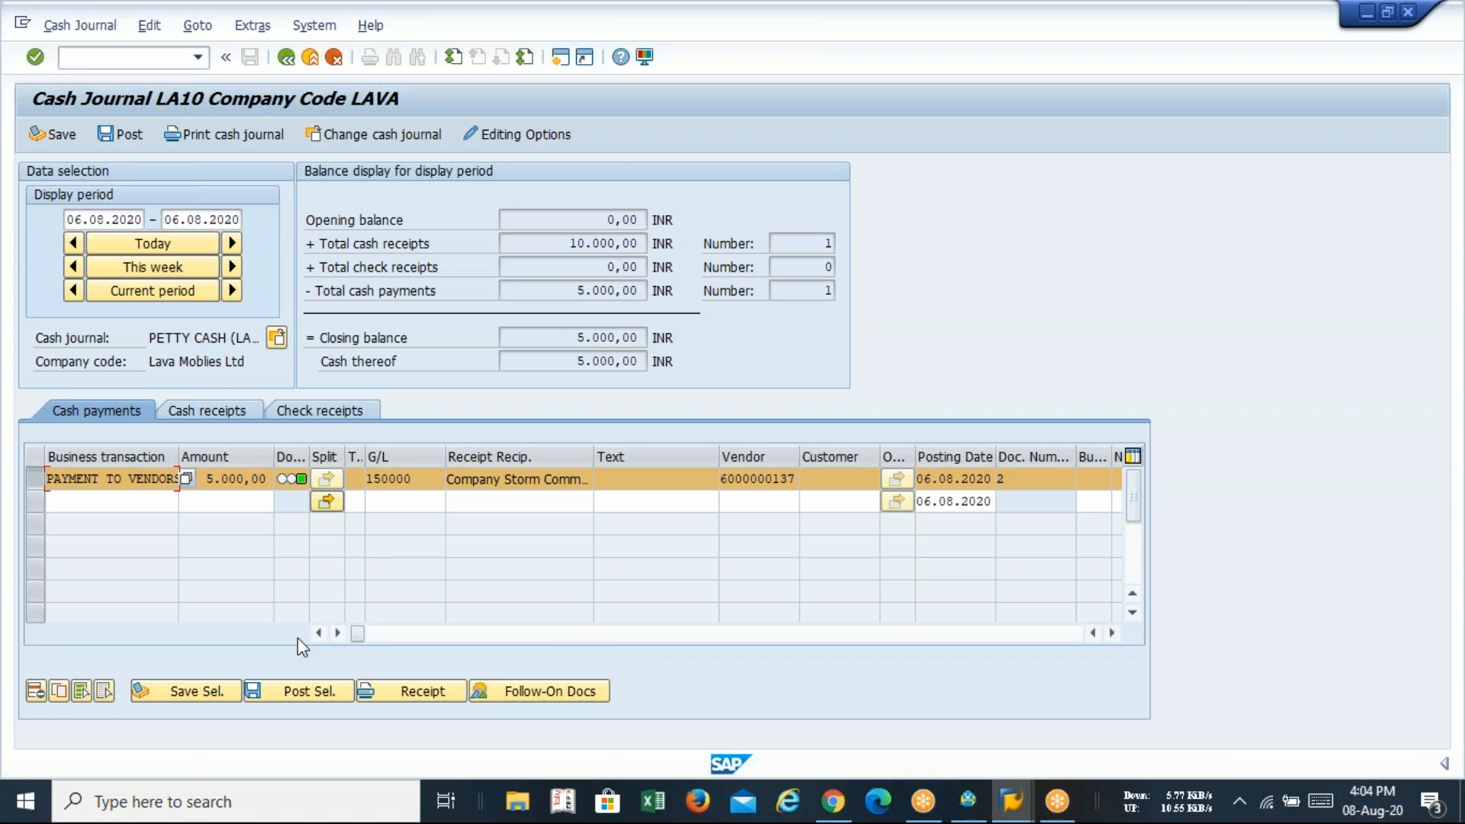
pyautogui.click(29, 690)
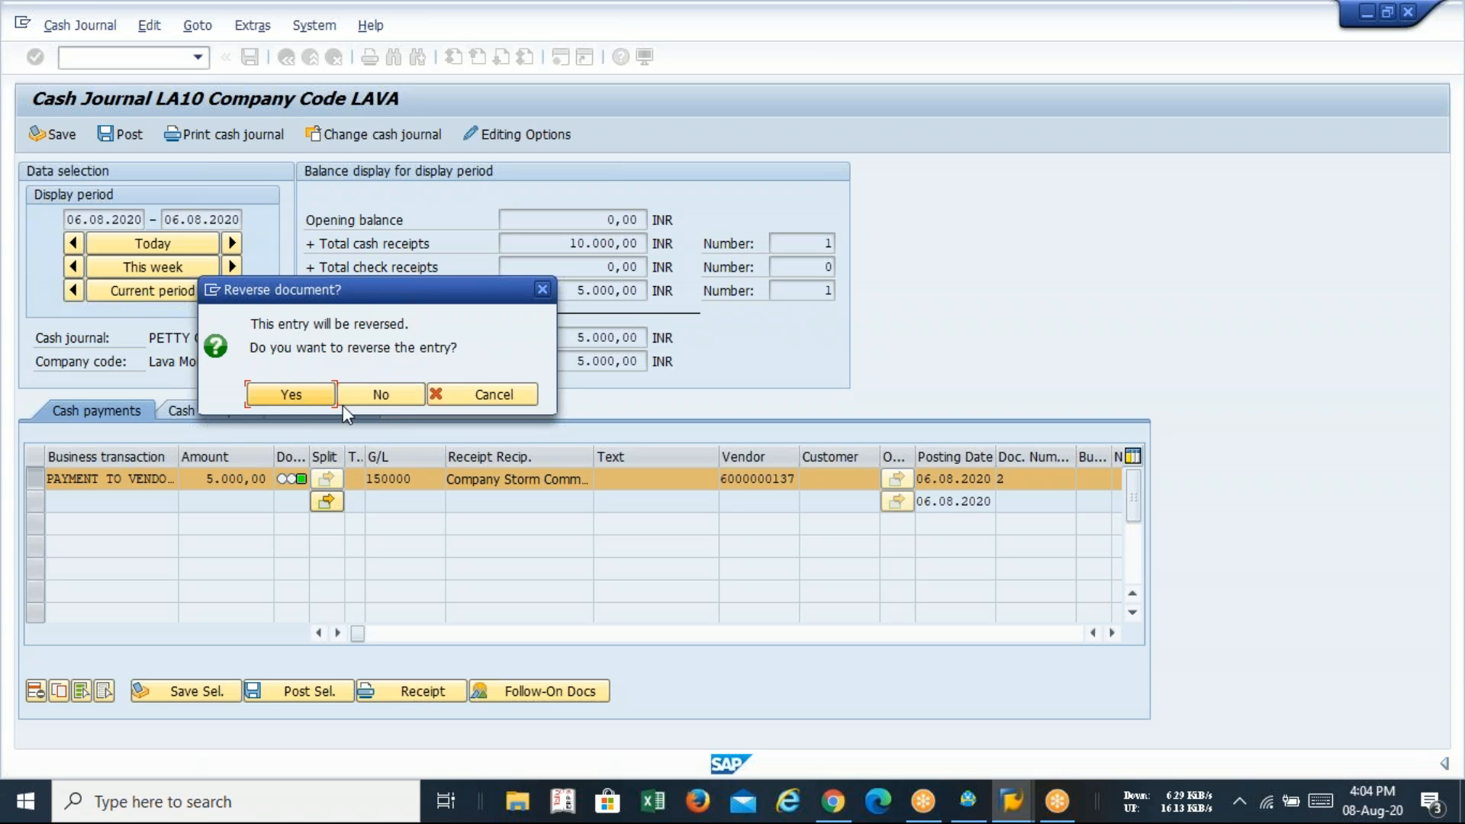
pyautogui.click(291, 395)
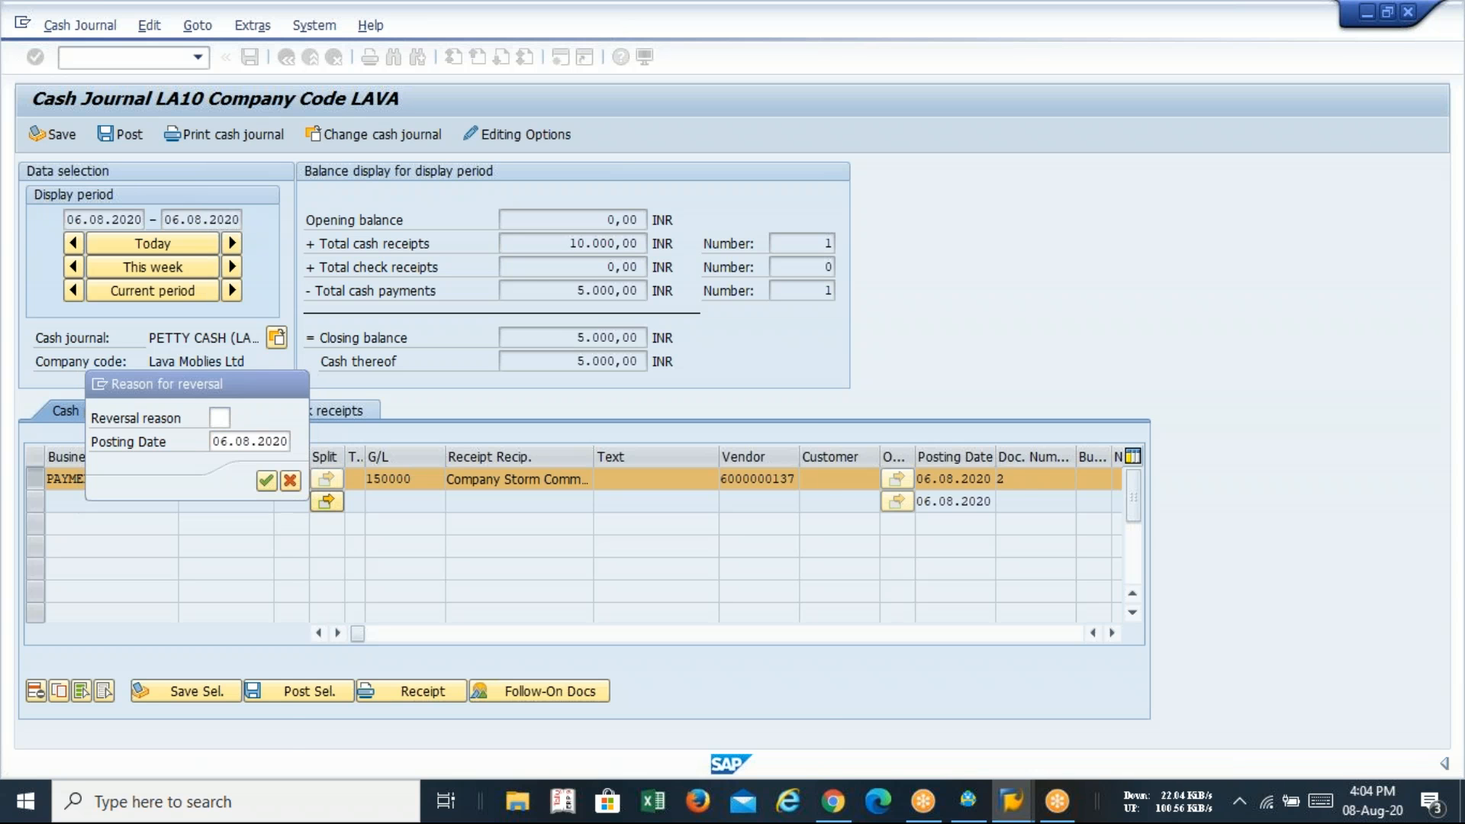
pyautogui.press('F4')
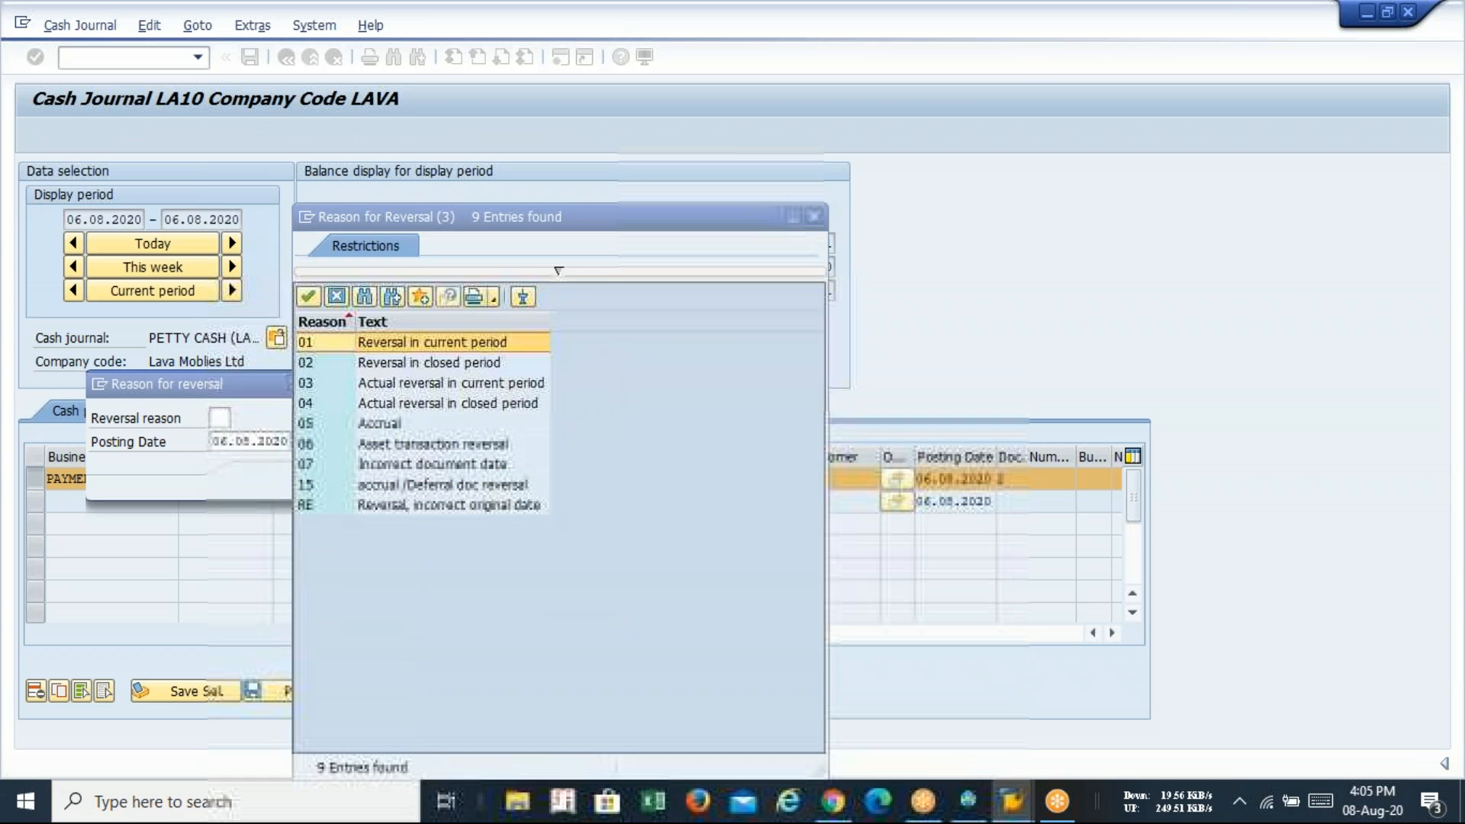
pyautogui.moveTo(454, 223); pyautogui.dragTo(576, 206)
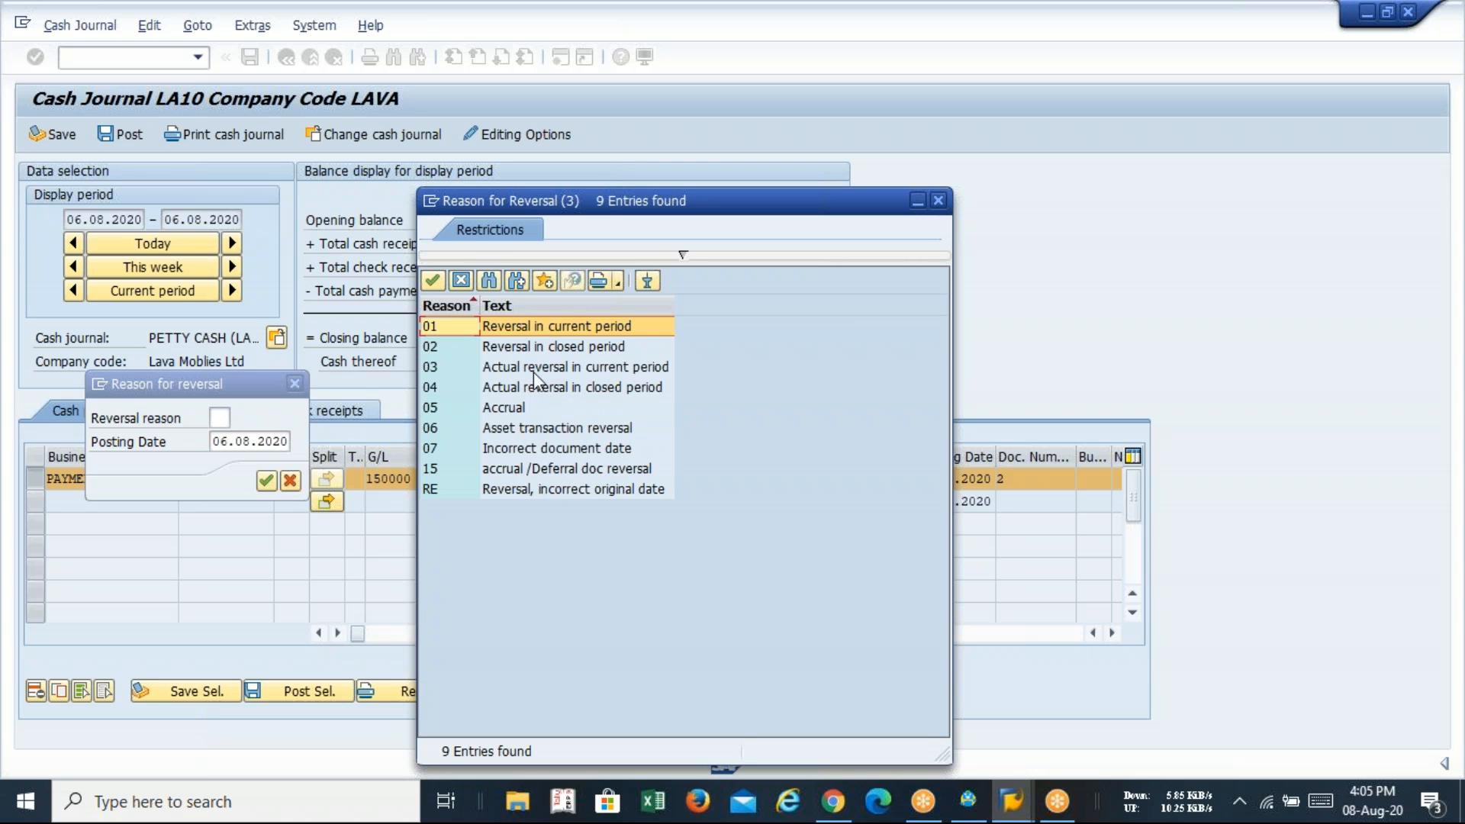
pyautogui.press('Return')
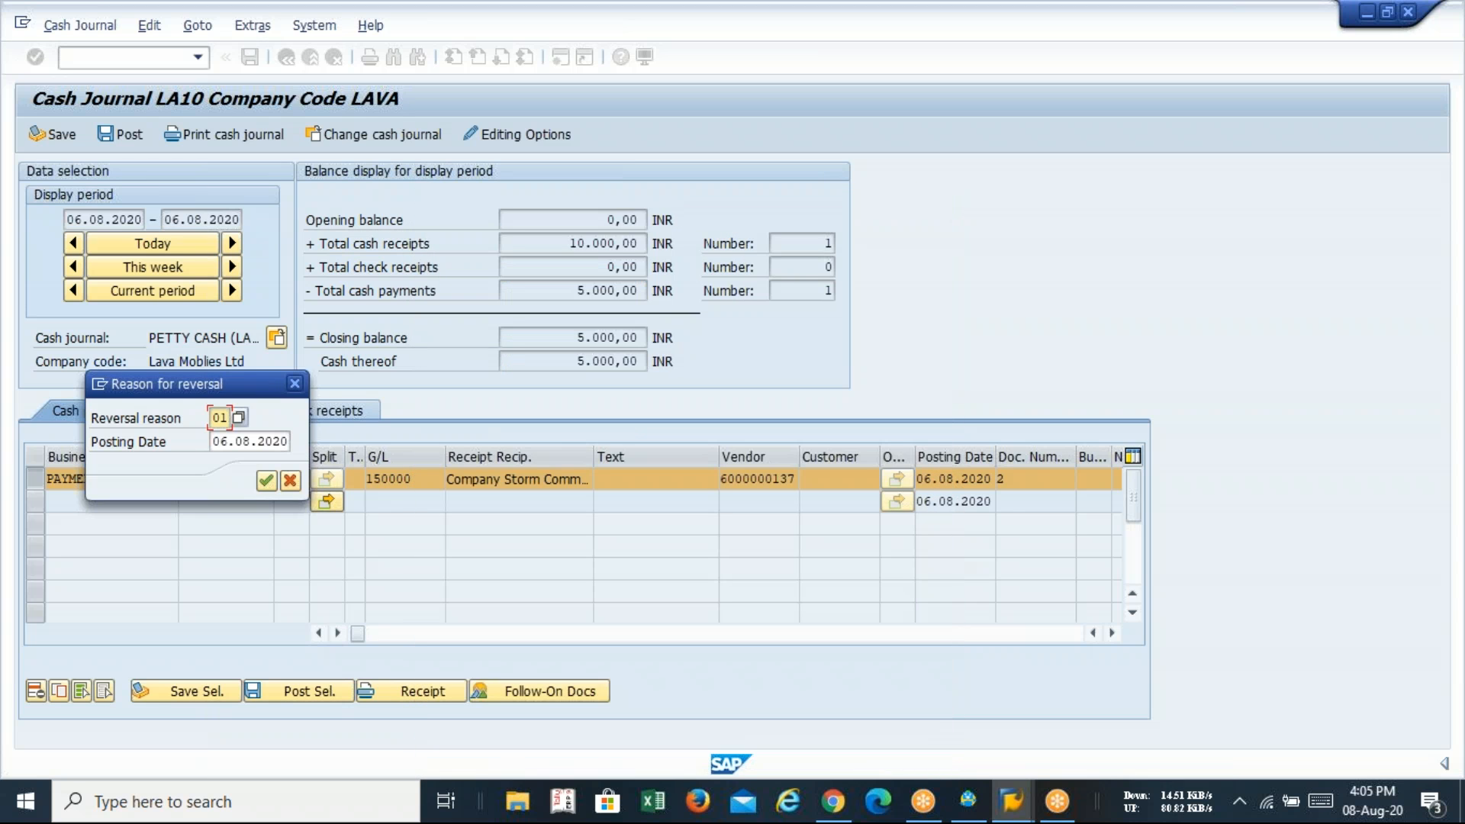
pyautogui.press('Return')
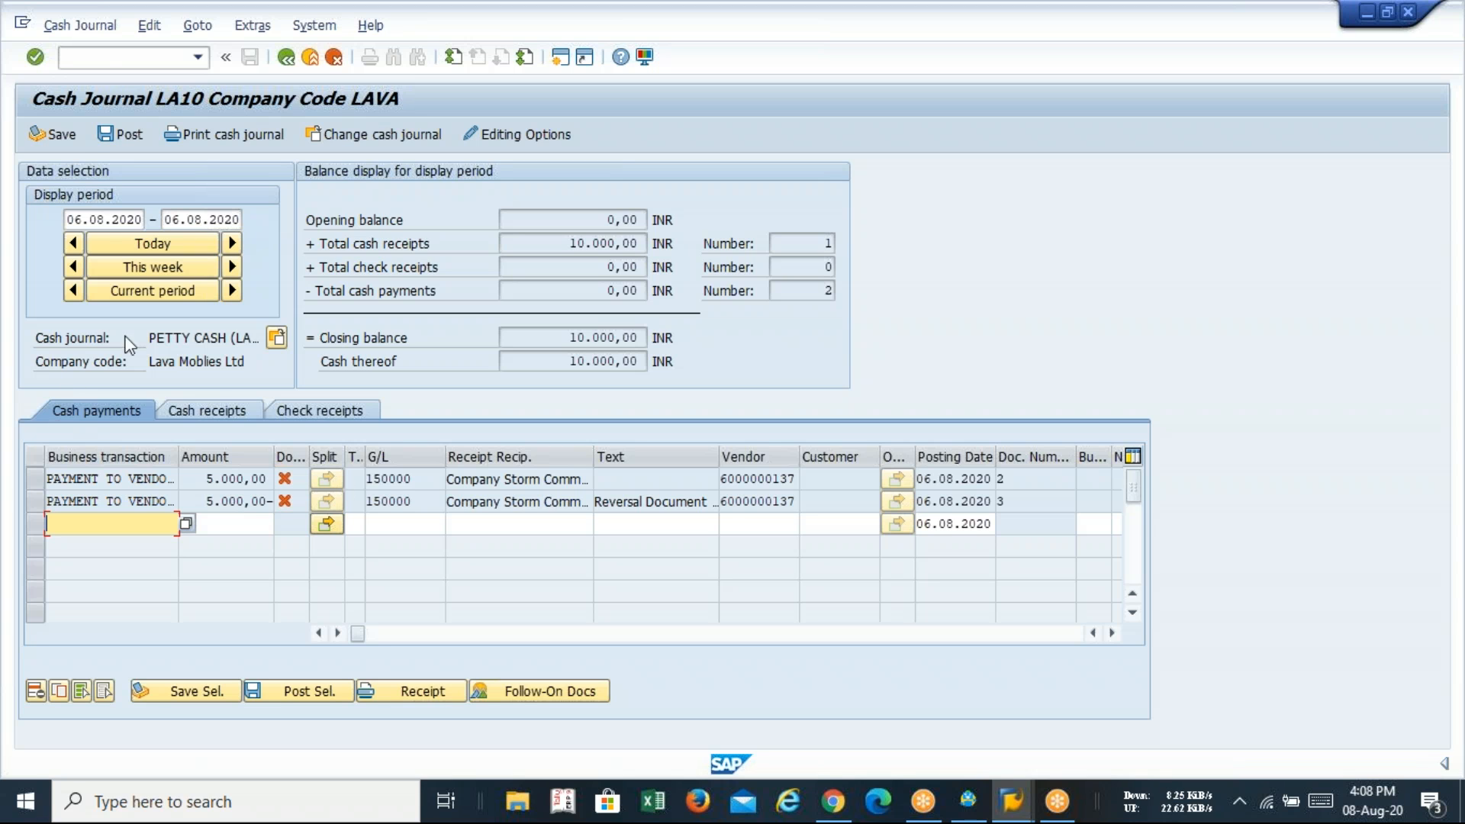
pyautogui.click(100, 61)
pyautogui.write('/n')
pyautogui.press('Return')
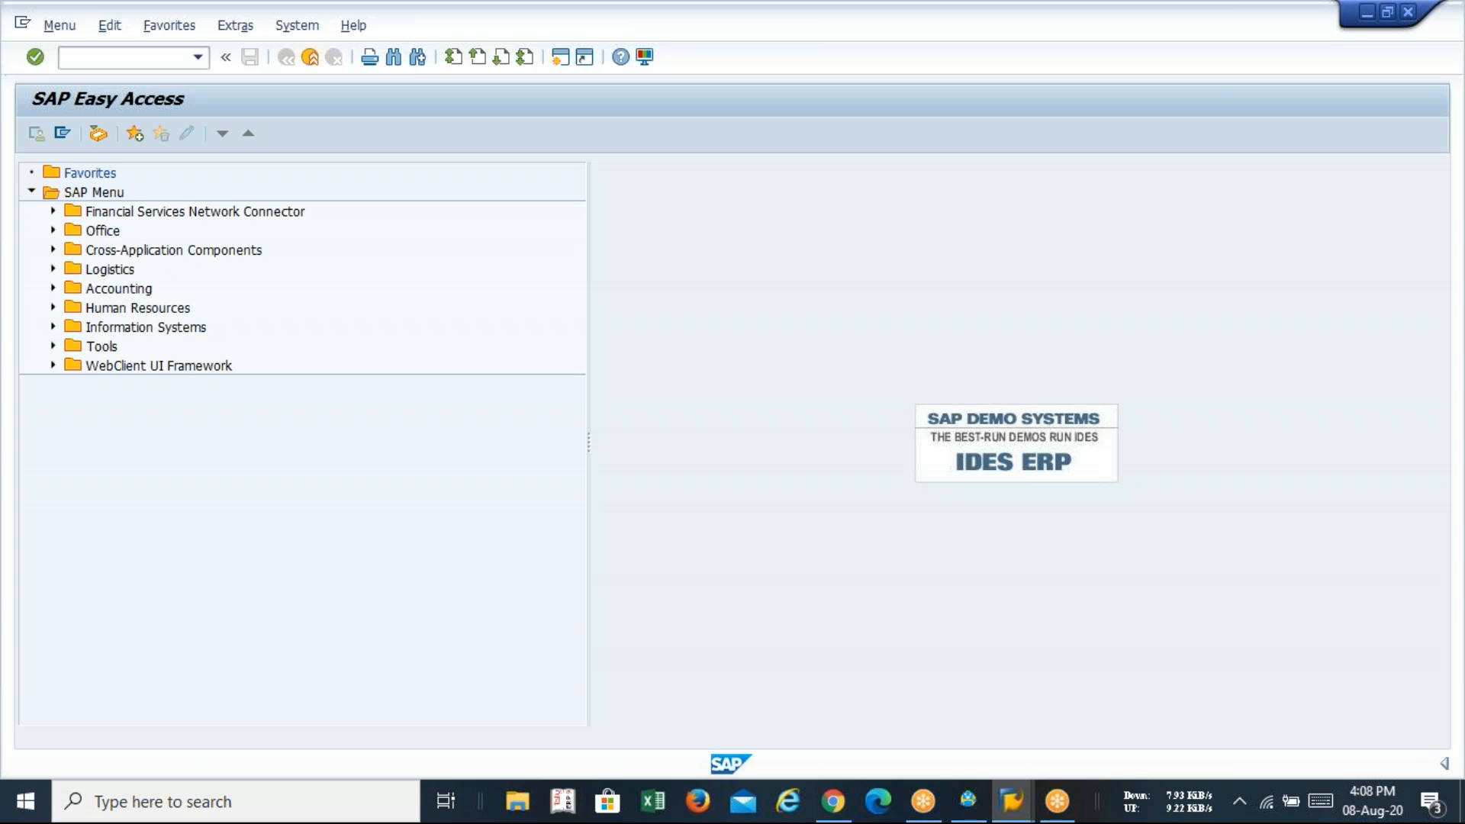
pyautogui.hotkey('alt', 'Tab')
pyautogui.click(1084, 58)
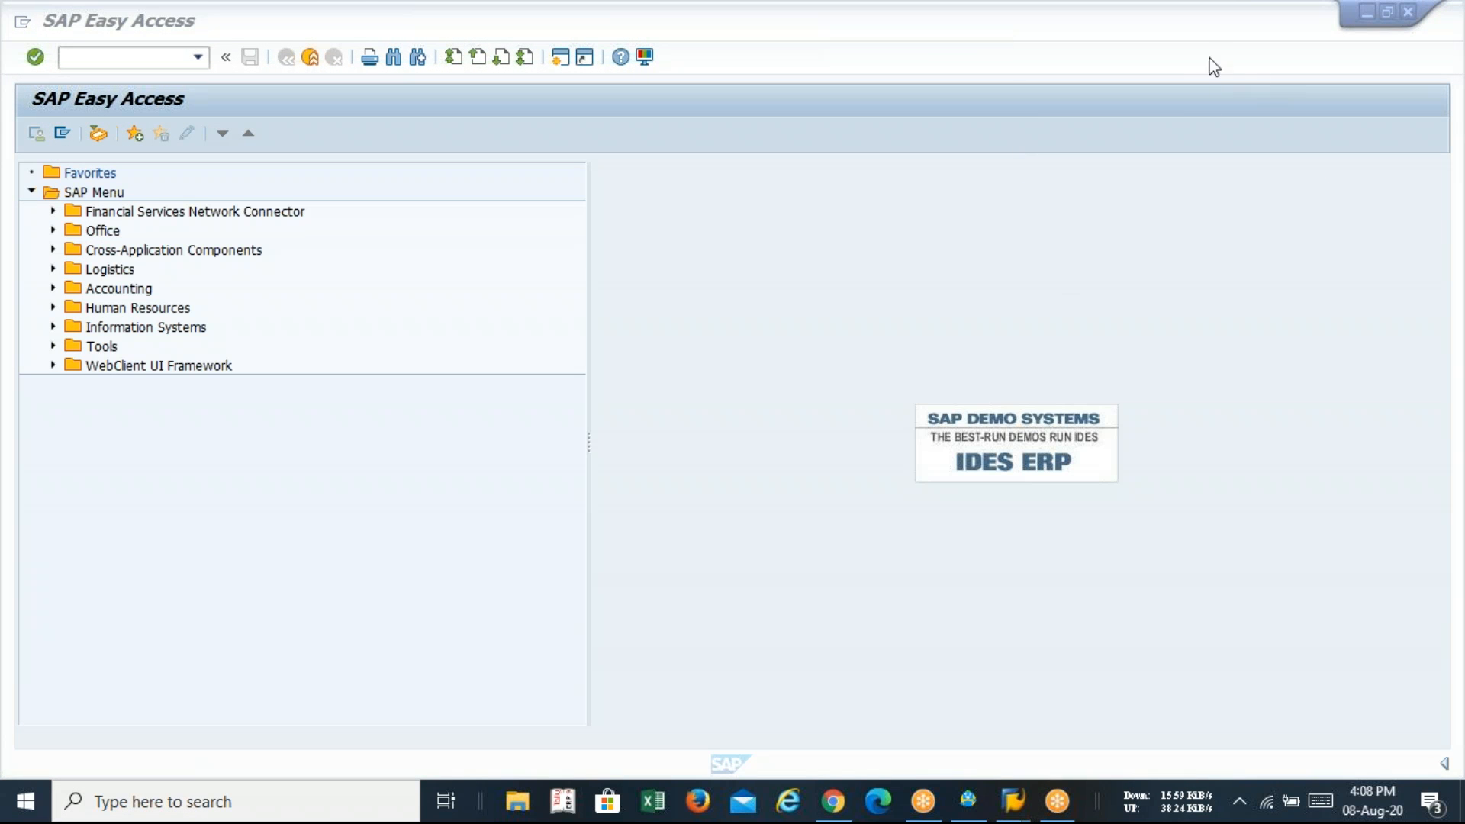
pyautogui.click(1429, 4)
pyautogui.click(1409, 13)
pyautogui.click(1408, 13)
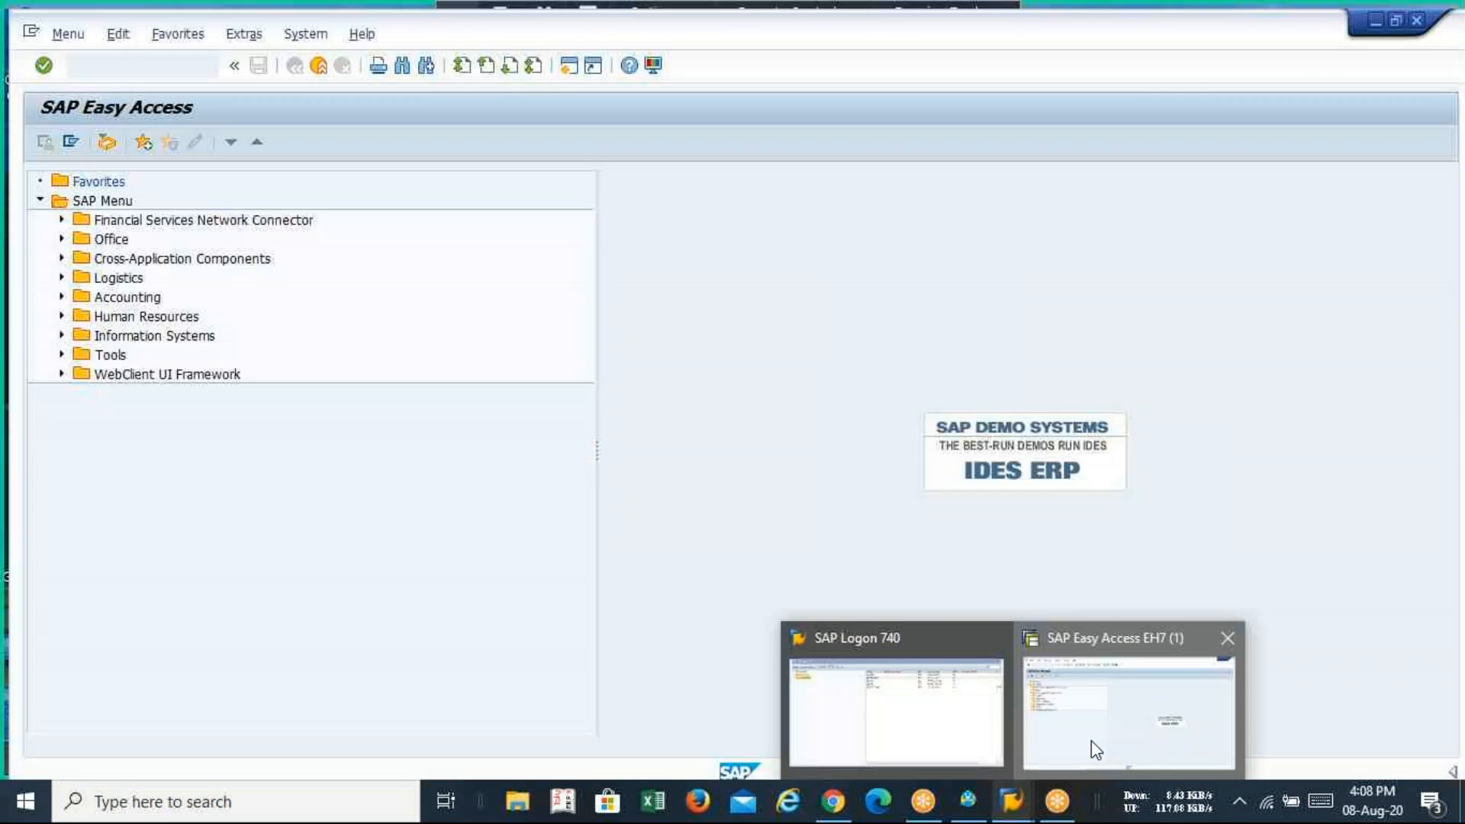
pyautogui.click(1092, 748)
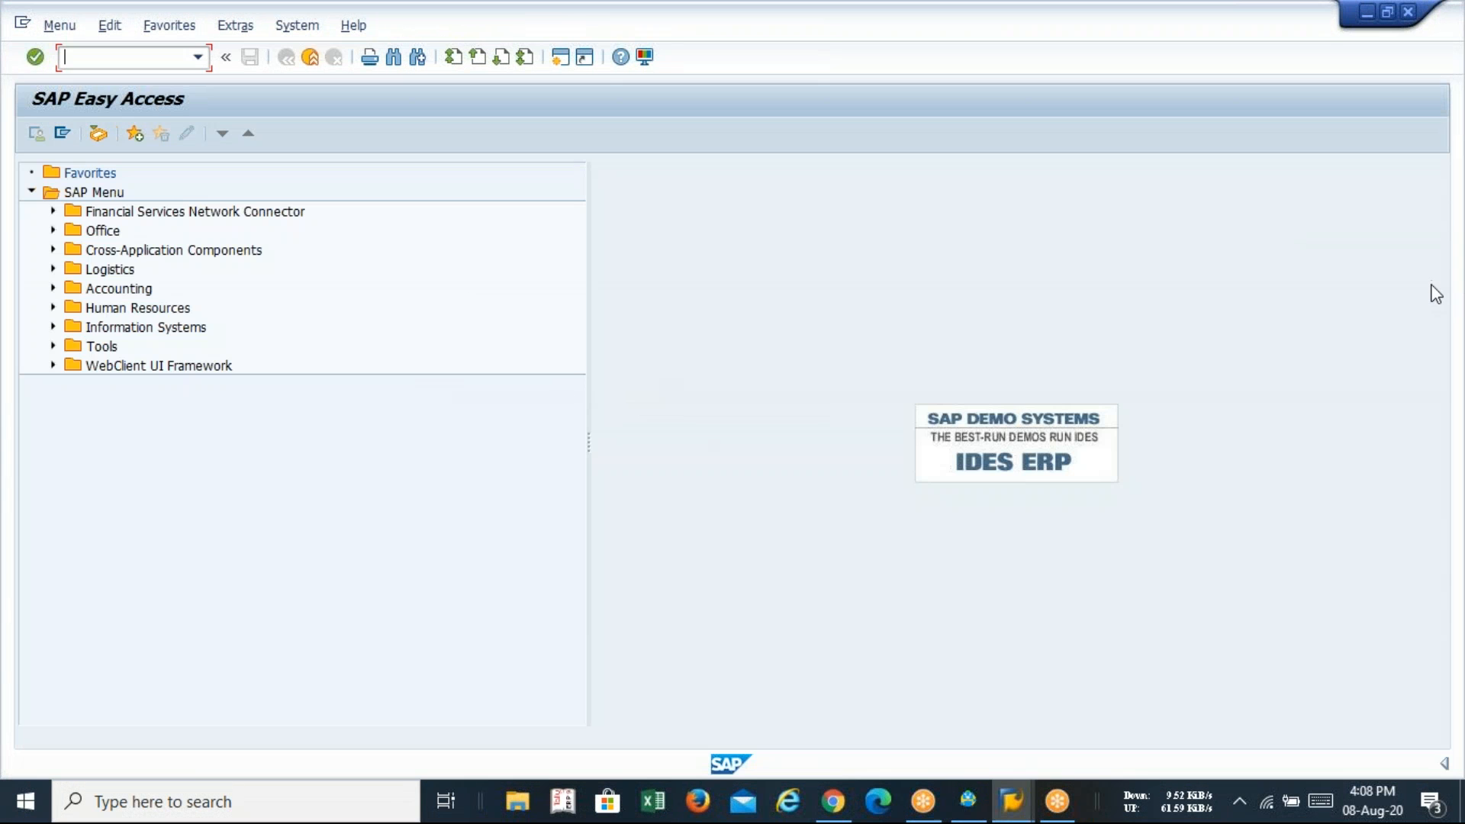
pyautogui.click(808, 272)
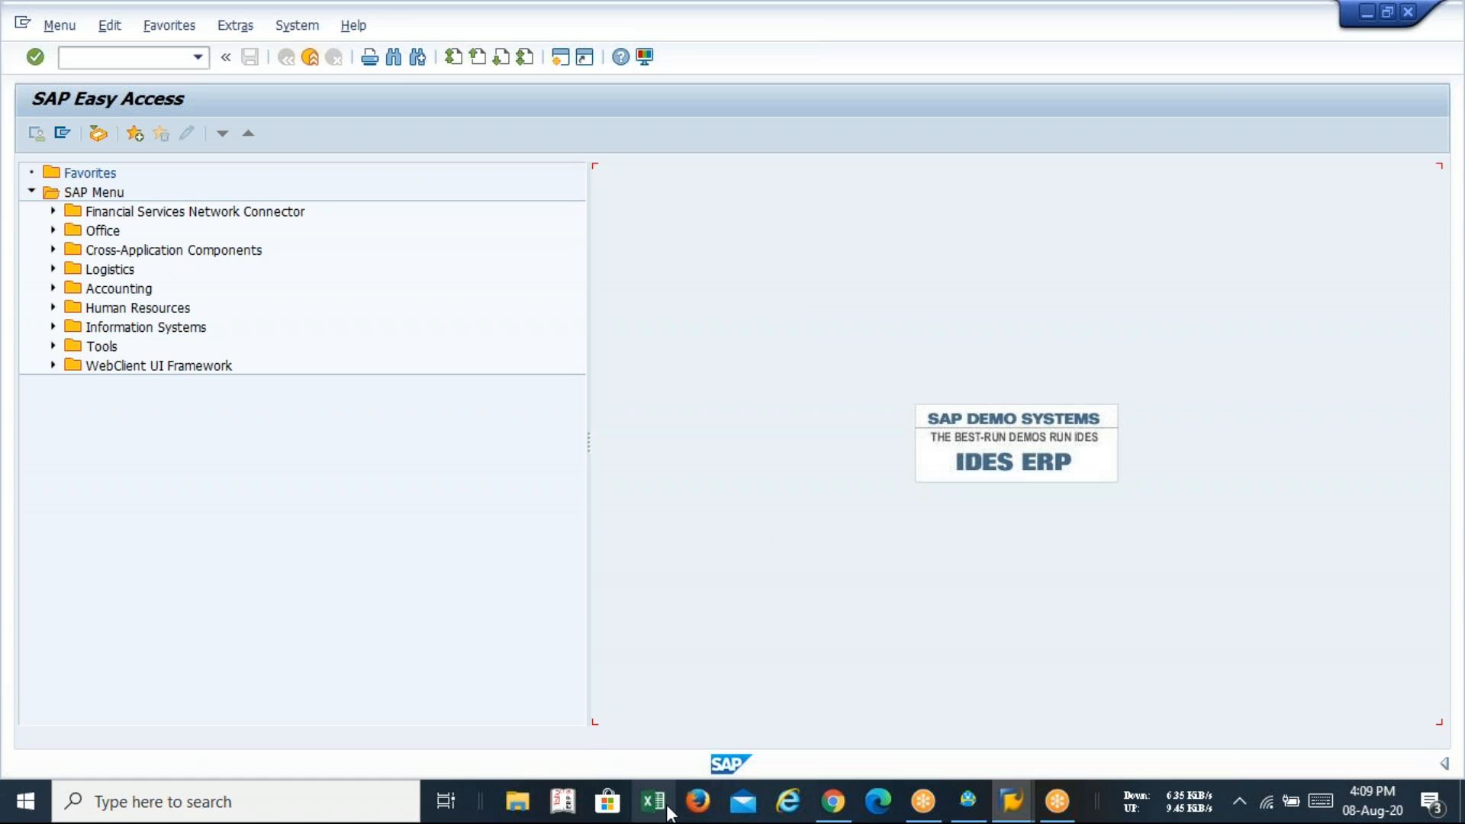
# - Open the workbook sap.xlsx from the desktop's Batch File folder in Excel and display Sheet11
pyautogui.press('super+d')
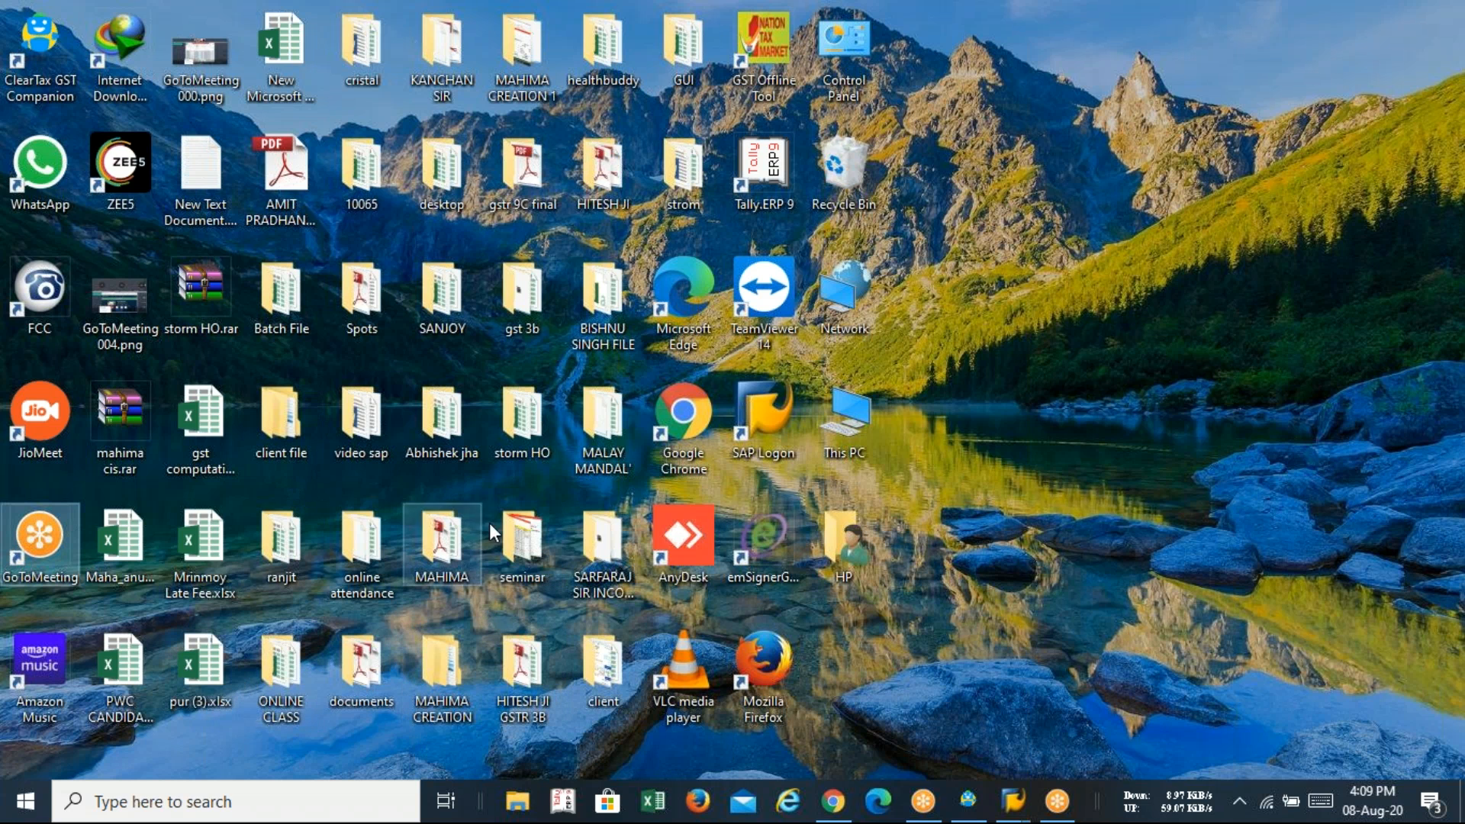
pyautogui.click(273, 310)
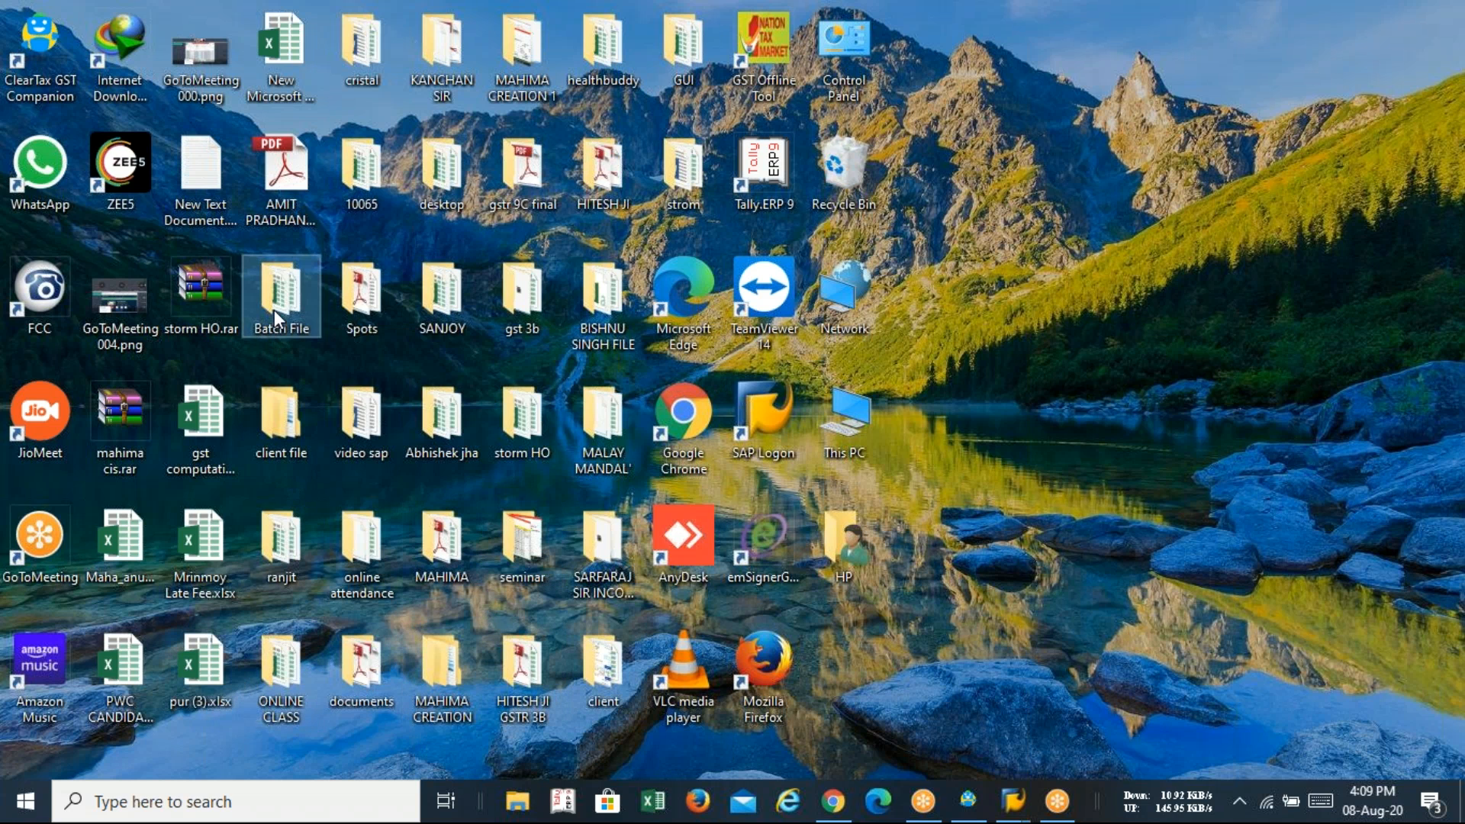
pyautogui.doubleClick(273, 310)
pyautogui.click(455, 702)
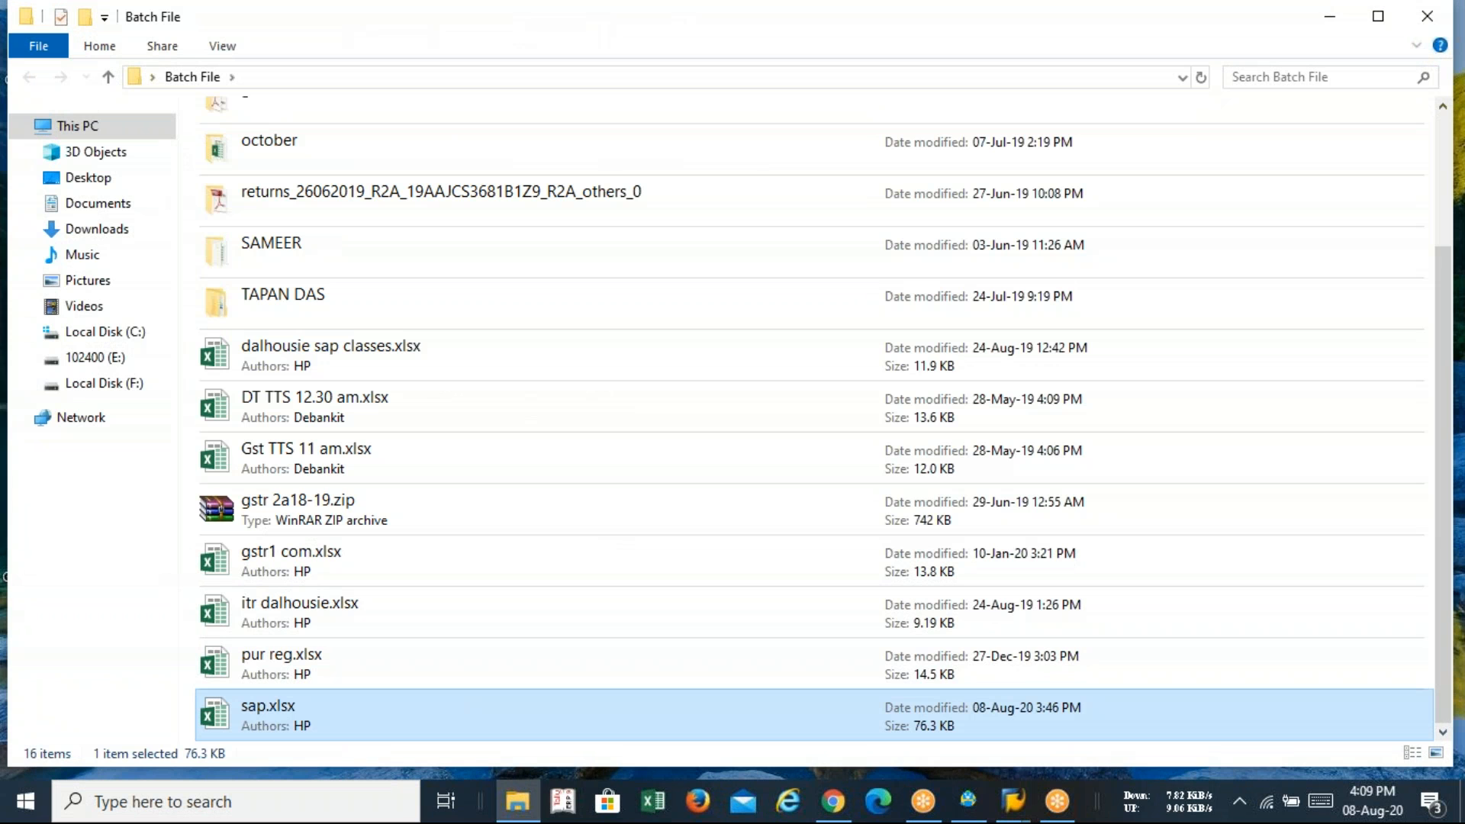
pyautogui.press('Return')
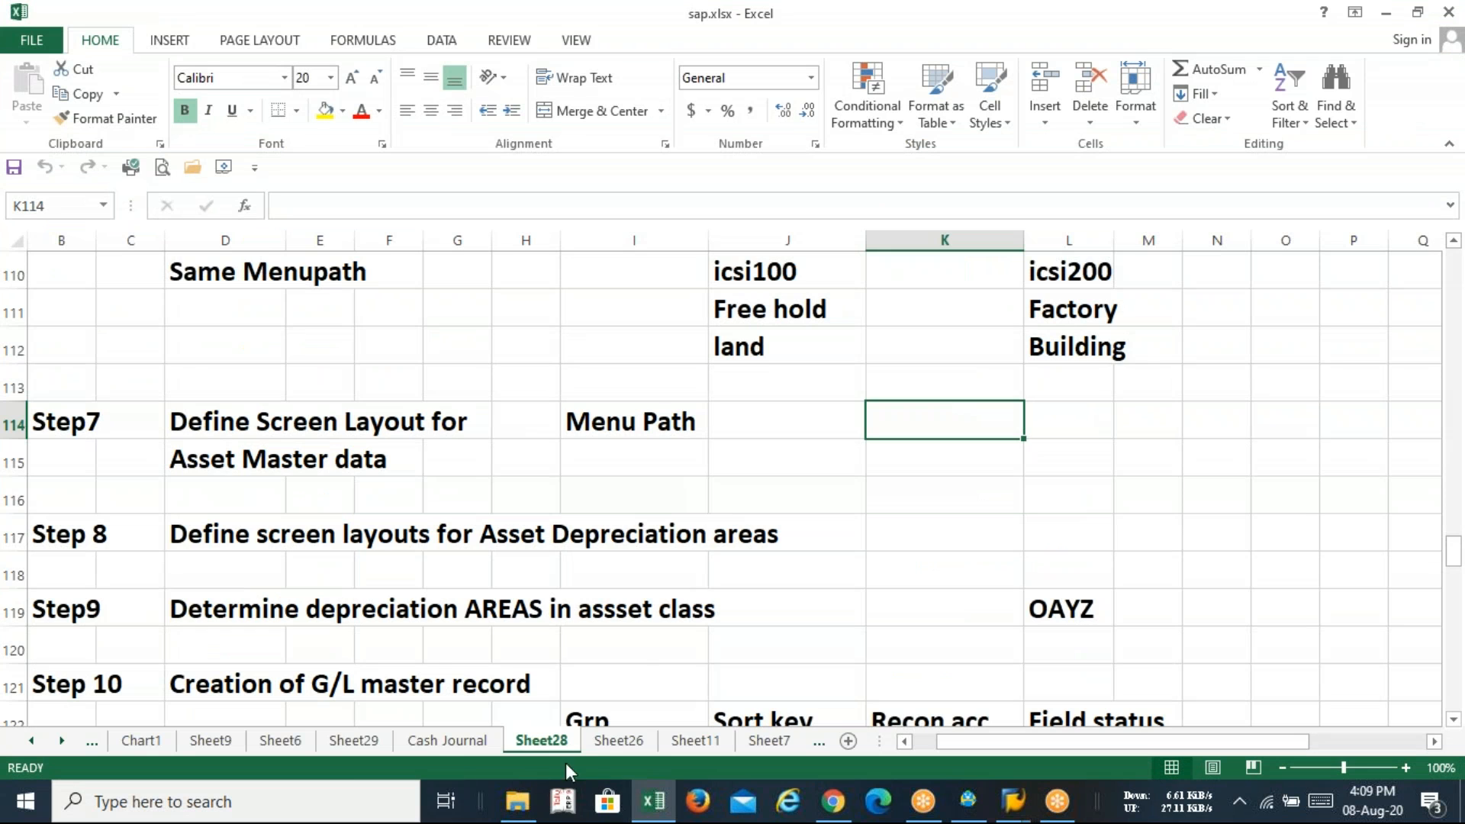
pyautogui.click(680, 744)
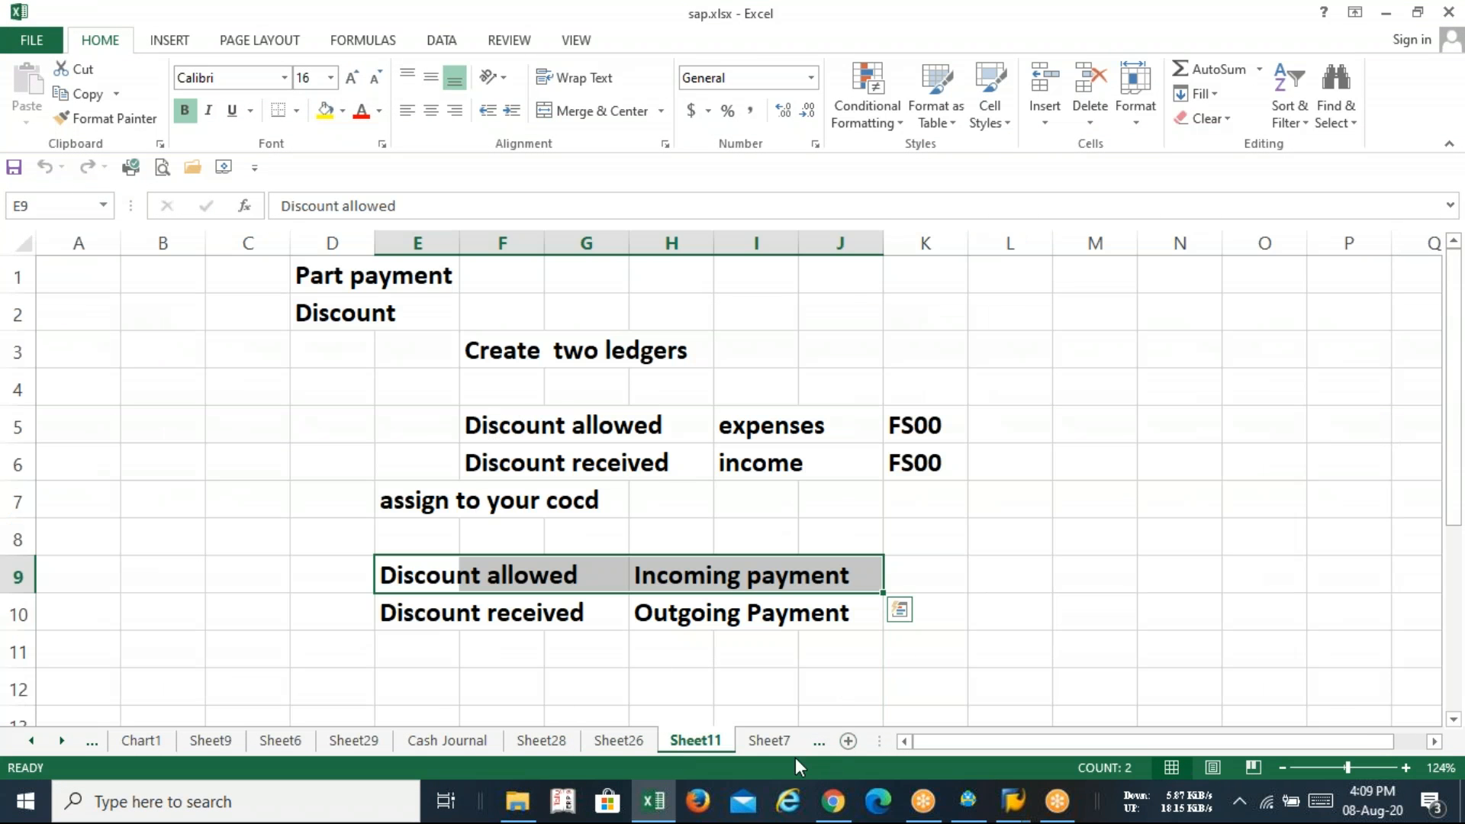
# - Look through the workbook's sheets after Sheet11, including the incoming payment notes, up to the Automatic Payment Programme notes on Sheet10
pyautogui.click(771, 742)
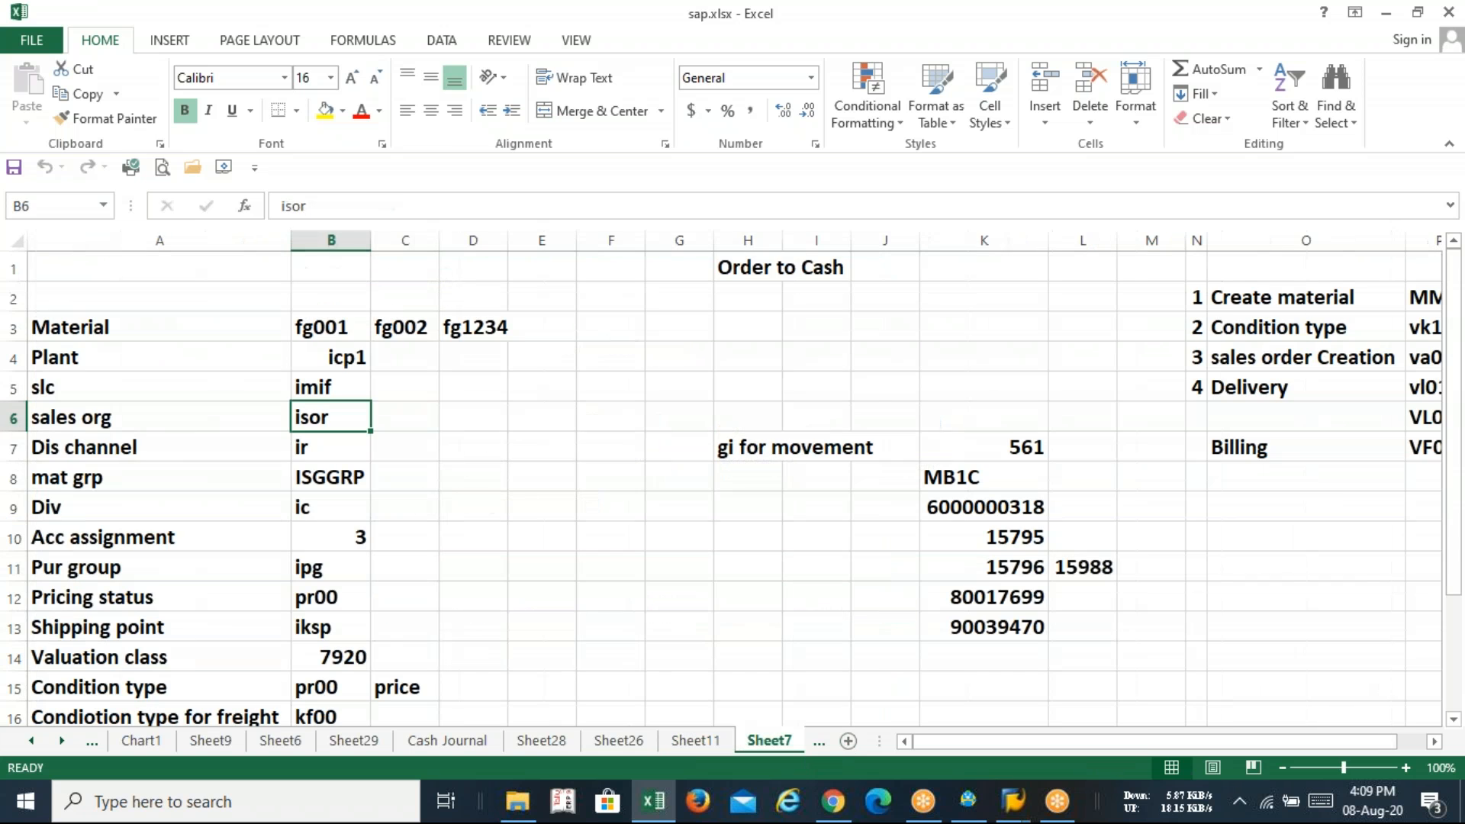
pyautogui.click(817, 742)
pyautogui.click(816, 741)
pyautogui.click(693, 746)
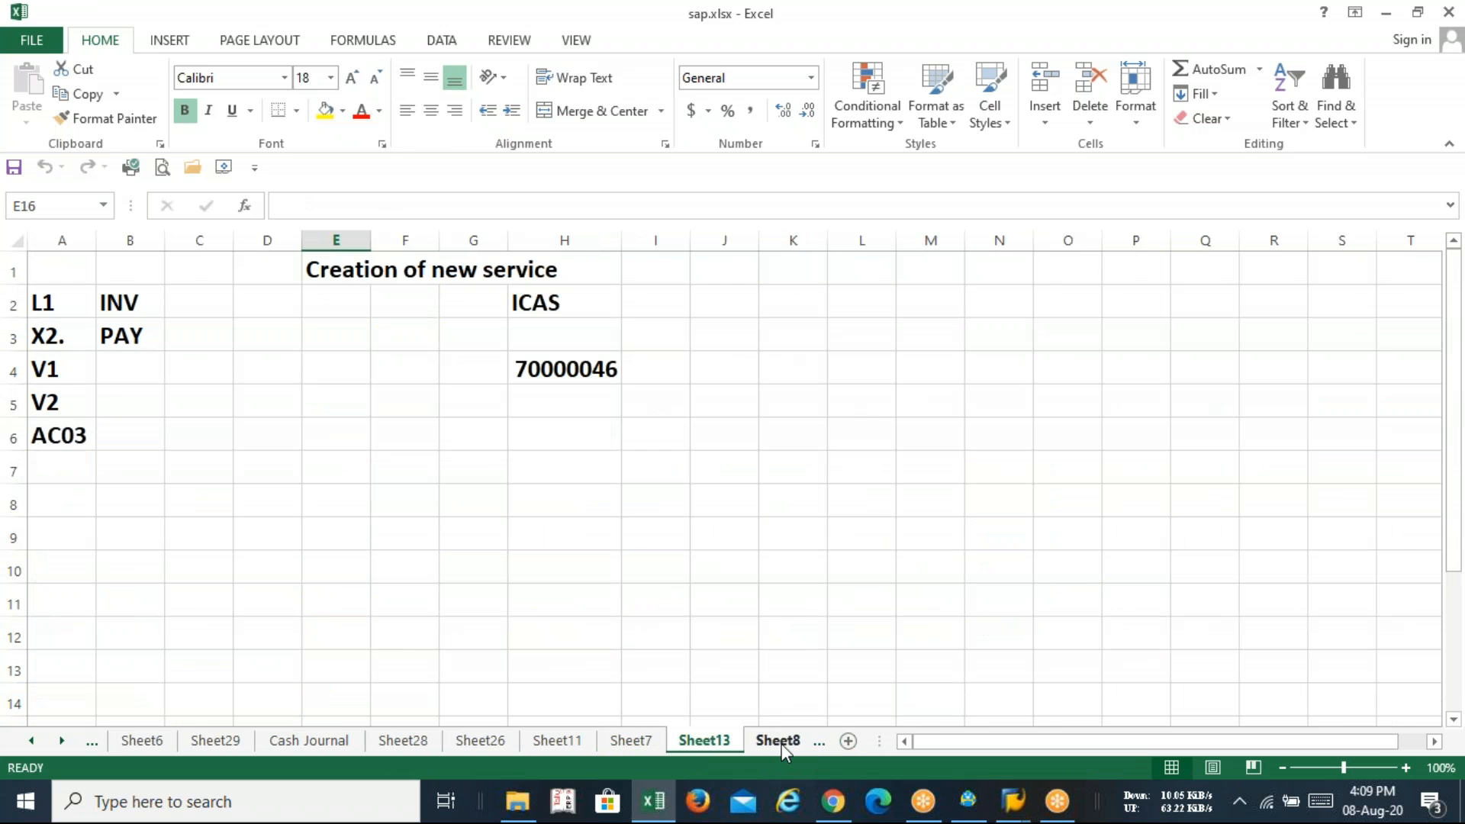
pyautogui.click(781, 744)
pyautogui.click(794, 740)
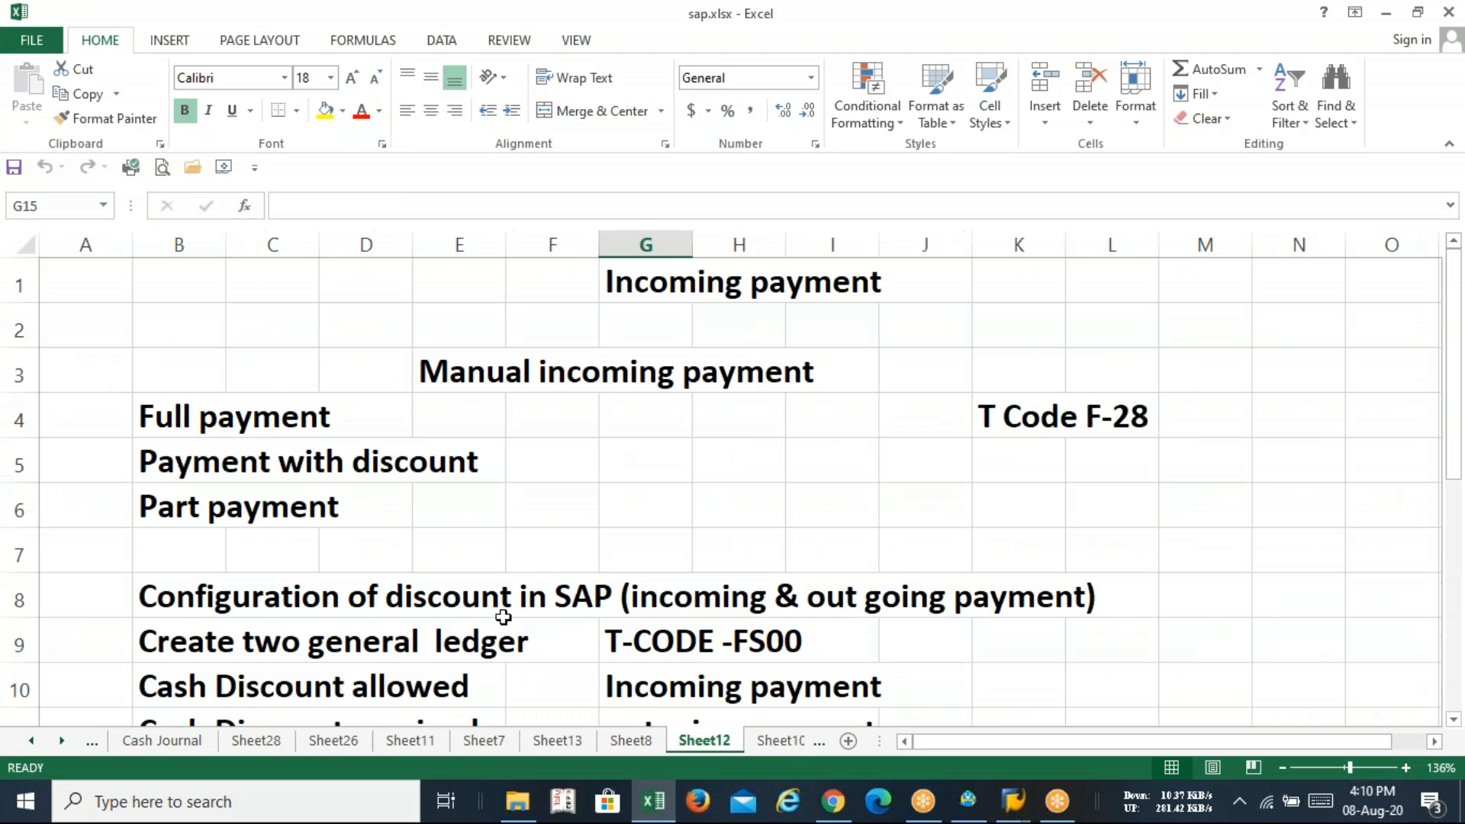
pyautogui.click(667, 506)
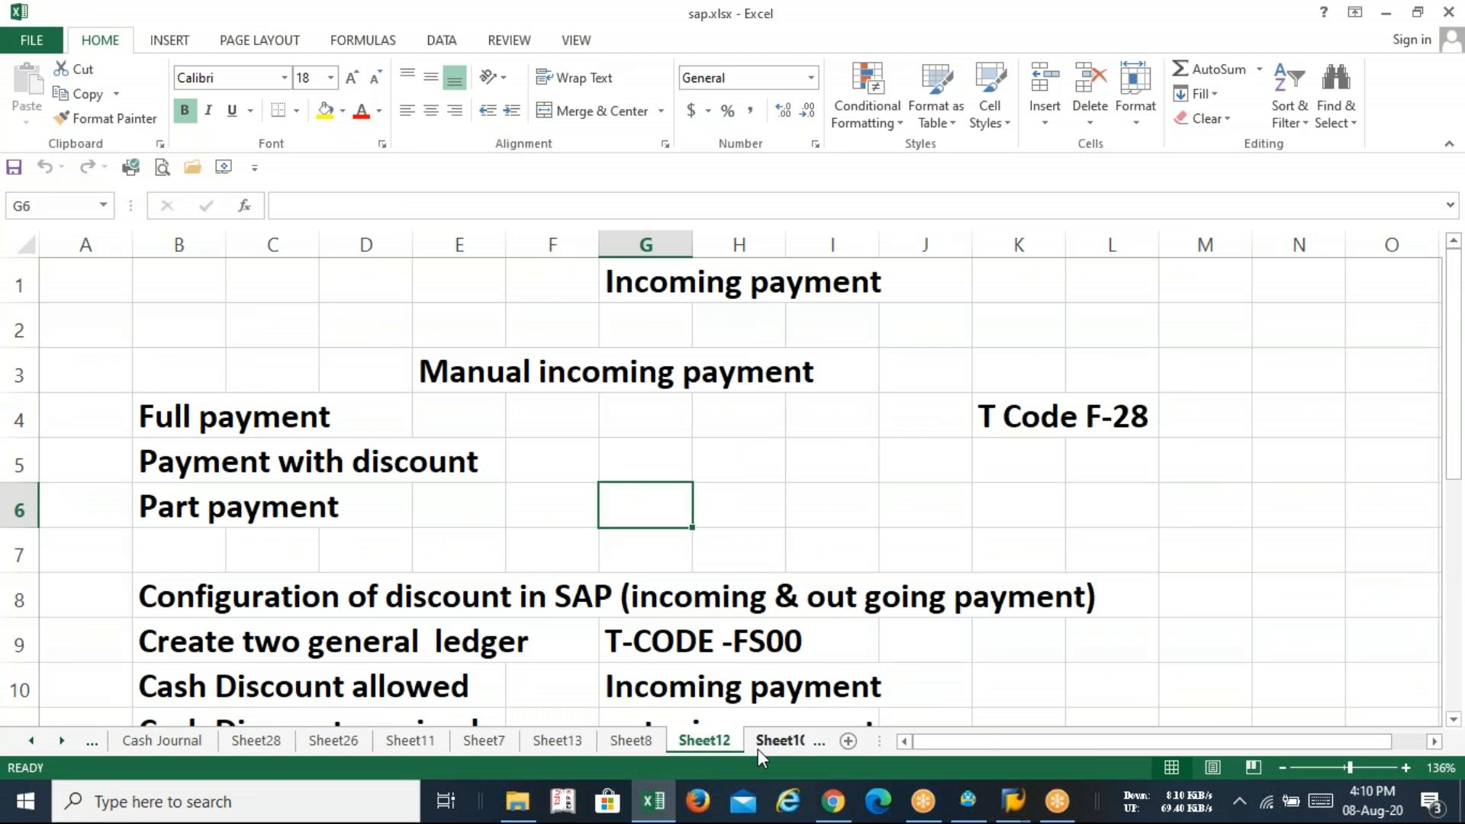
pyautogui.click(757, 749)
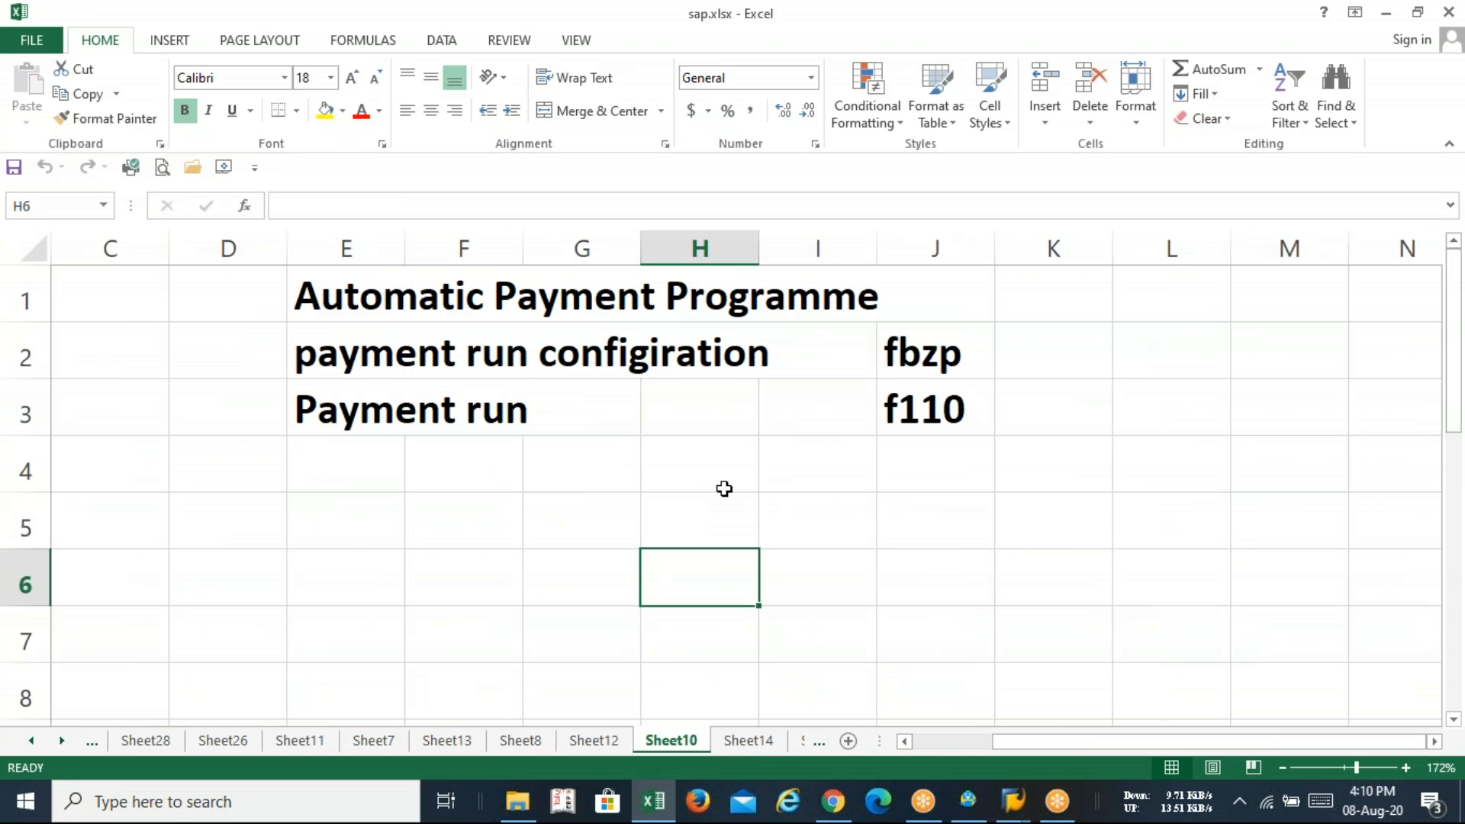
# - Review the transaction codes noted for payment run configuration and payment run on Sheet10
pyautogui.click(974, 348)
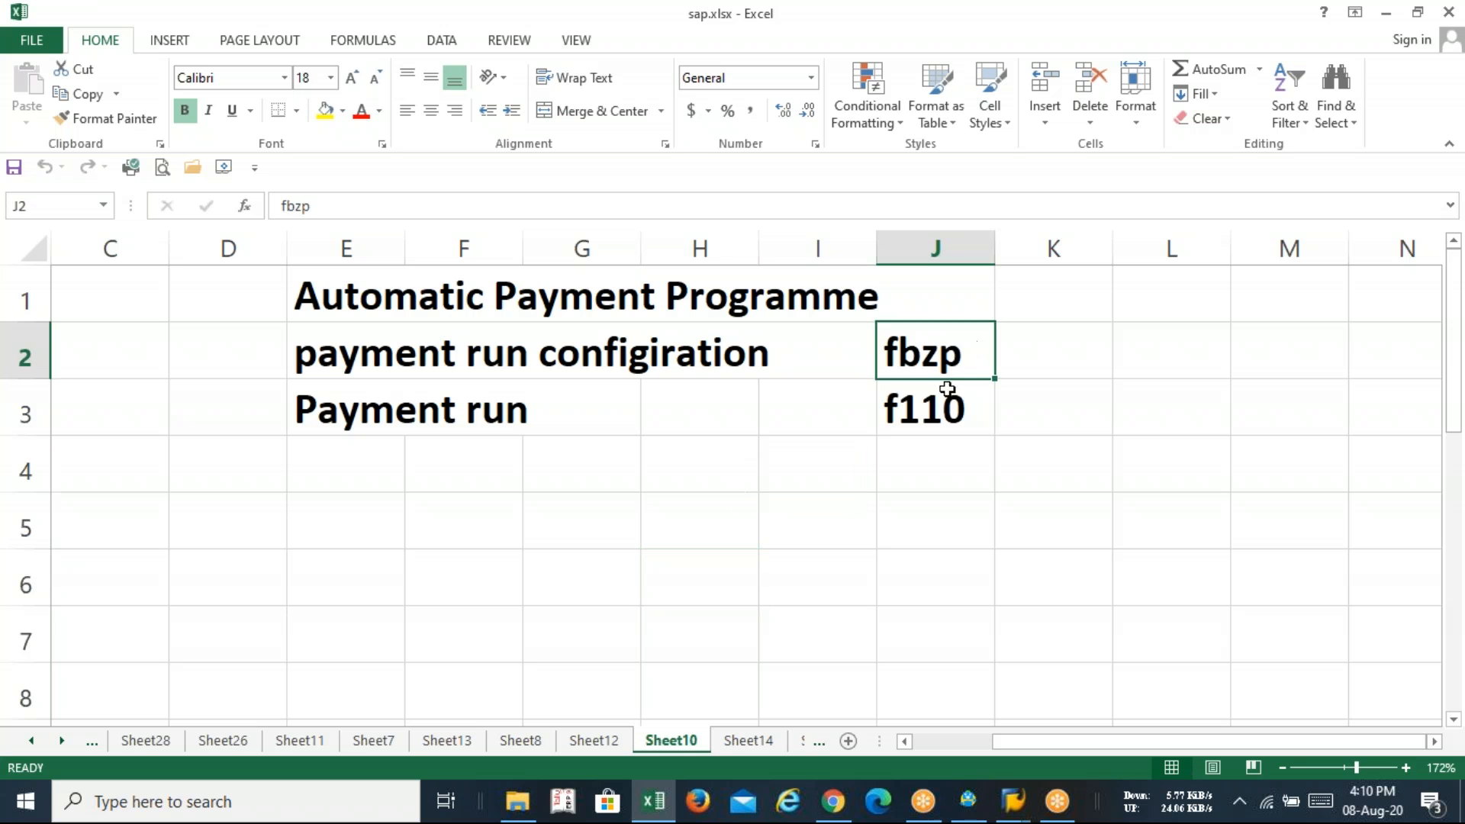
pyautogui.click(933, 416)
pyautogui.moveTo(827, 808)
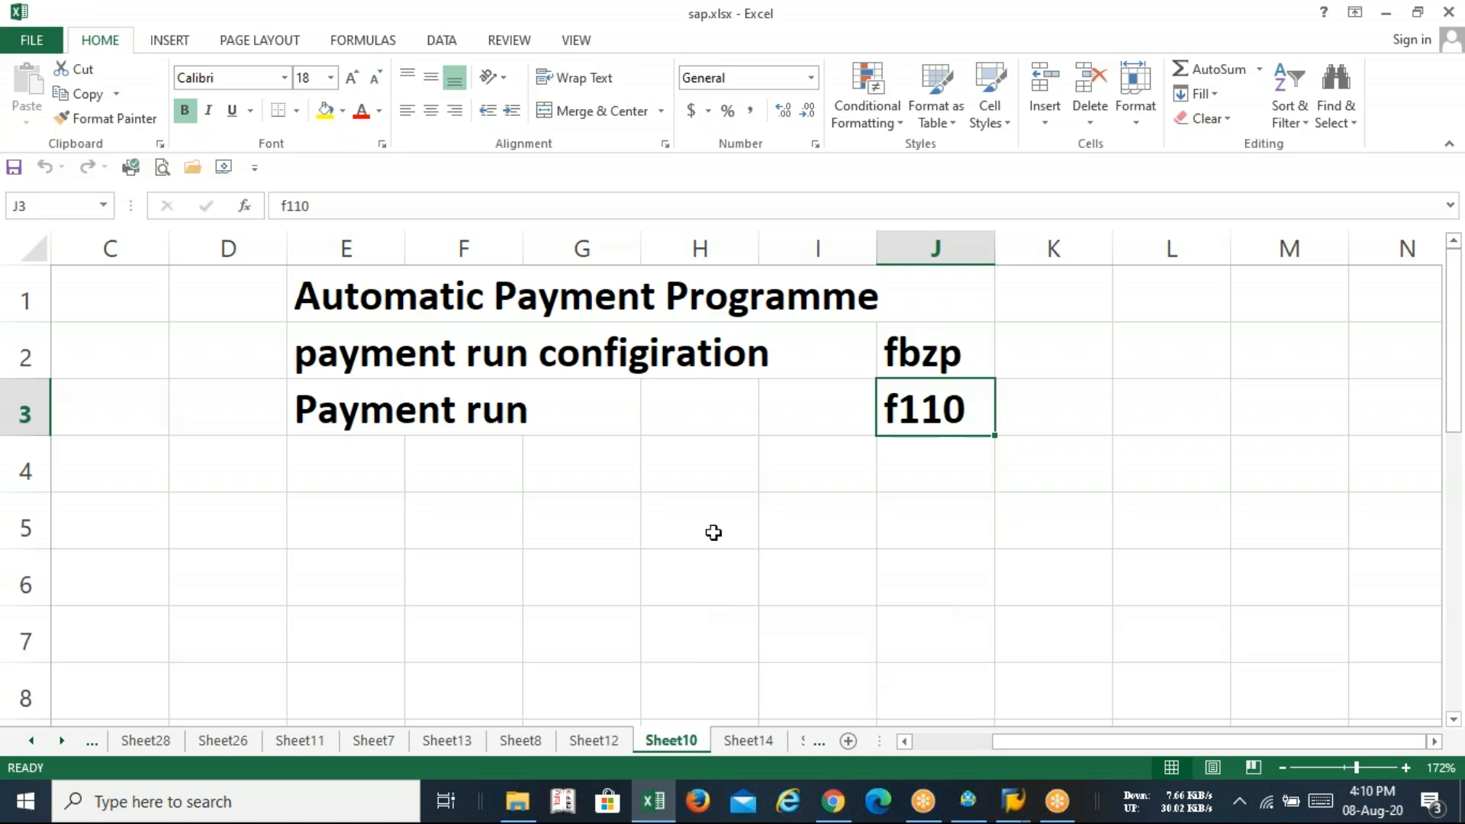
pyautogui.click(1320, 271)
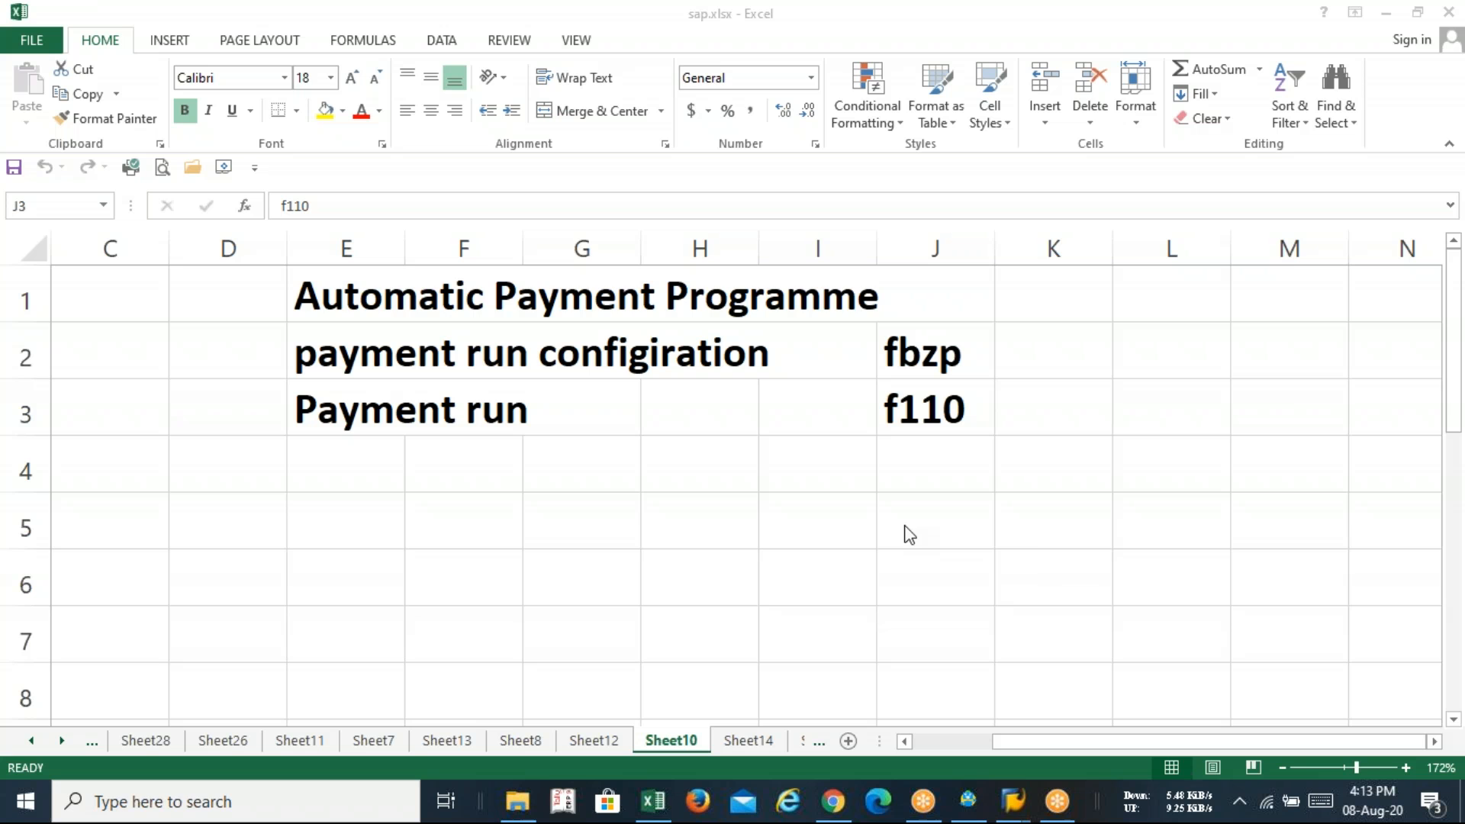
pyautogui.click(941, 358)
pyautogui.click(940, 406)
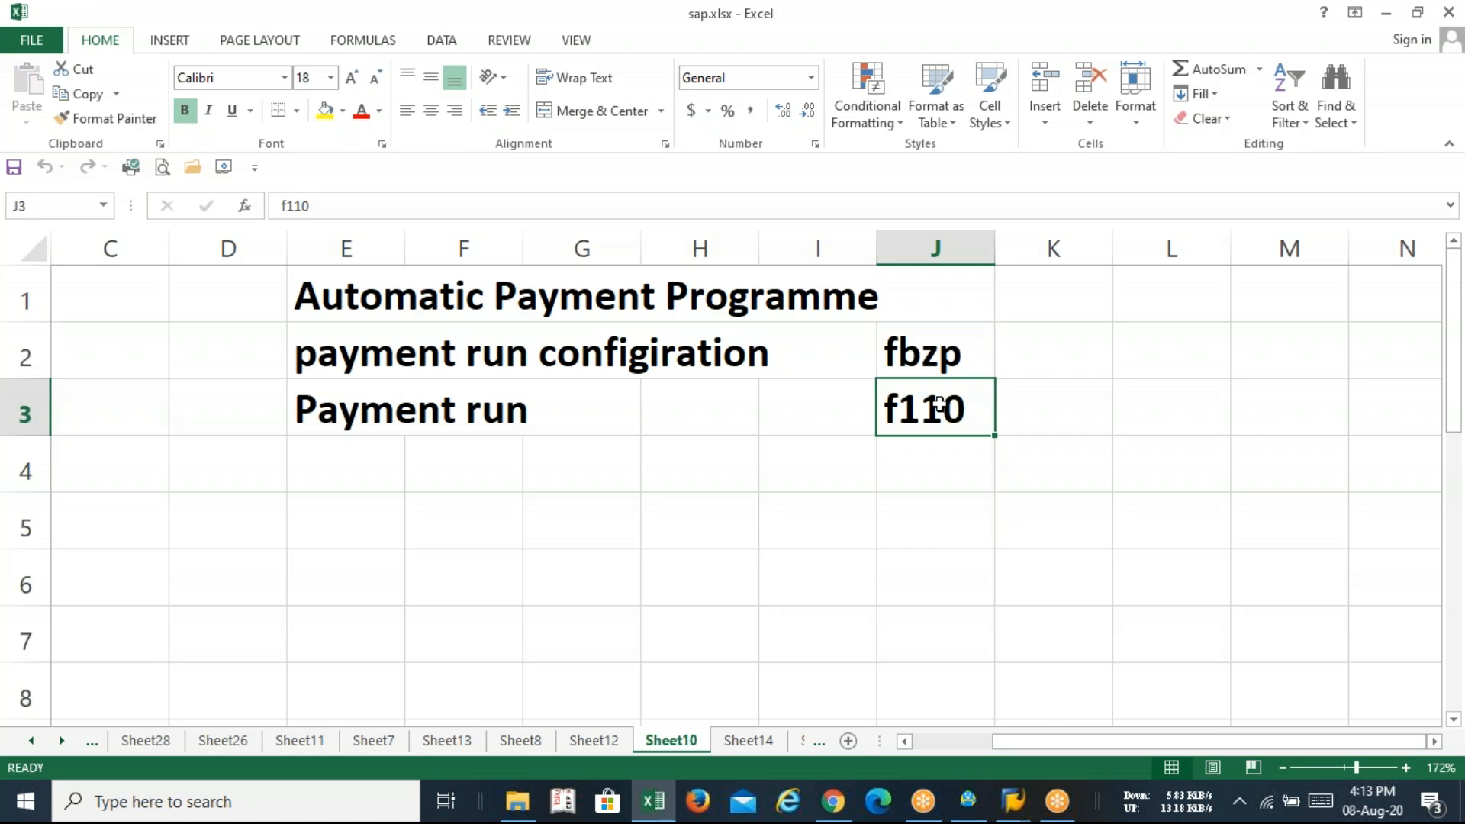
# - Switch to the SAP Easy Access session and start transaction FBZP to maintain the payment program
pyautogui.moveTo(1013, 801)
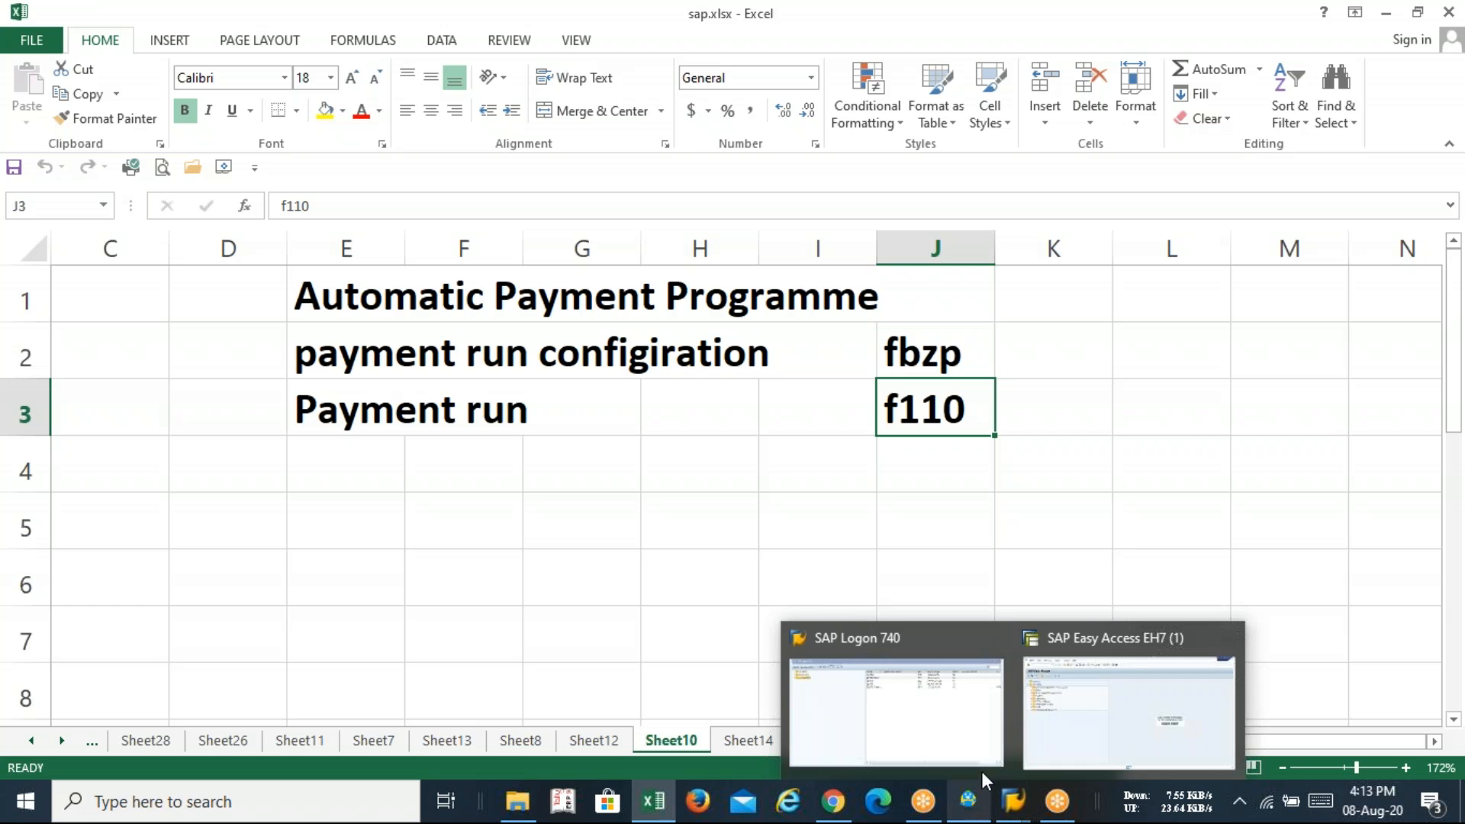
pyautogui.click(1055, 703)
pyautogui.click(131, 60)
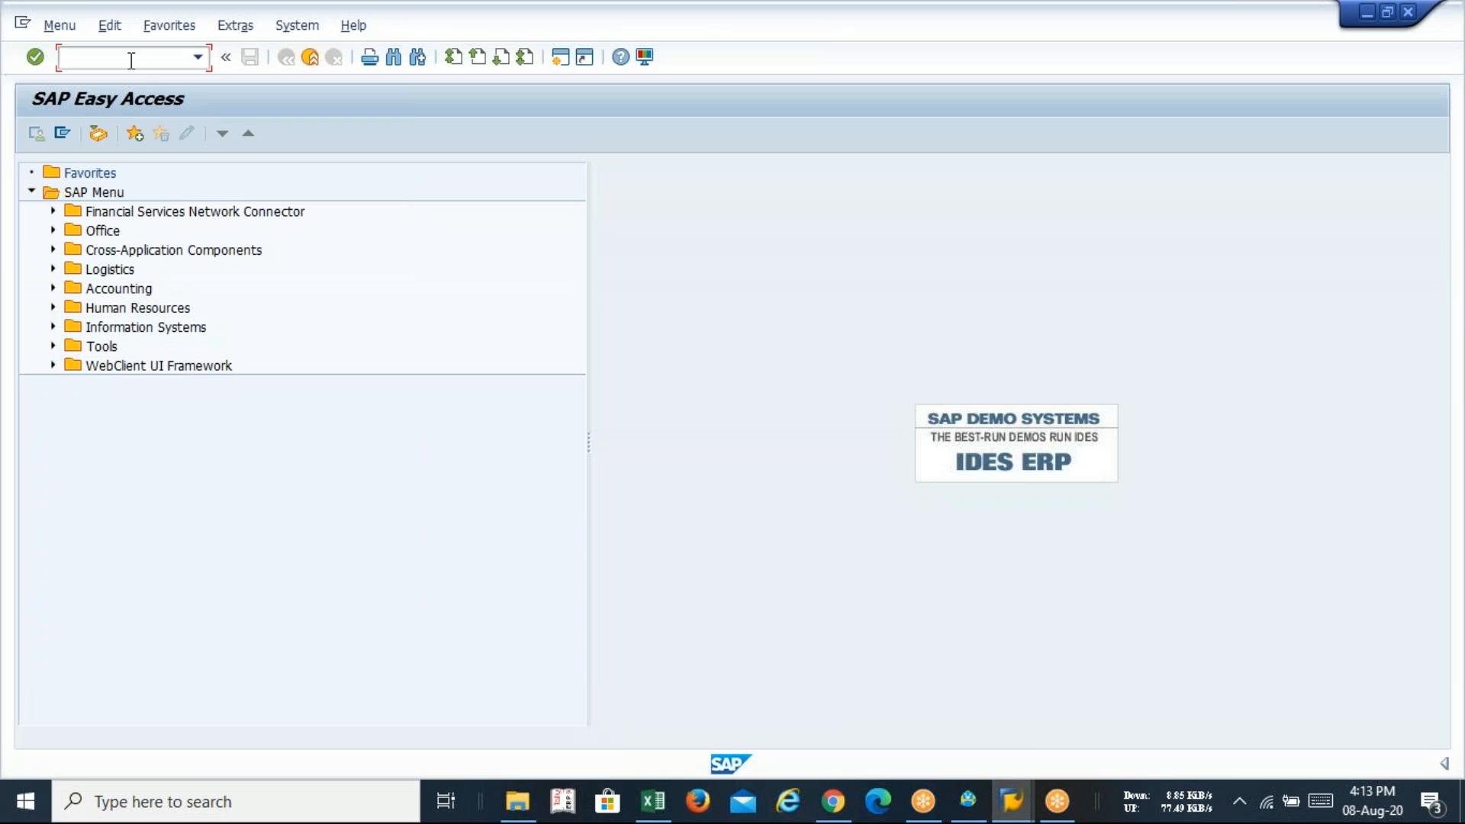
pyautogui.write('fbzp')
pyautogui.press('Return')
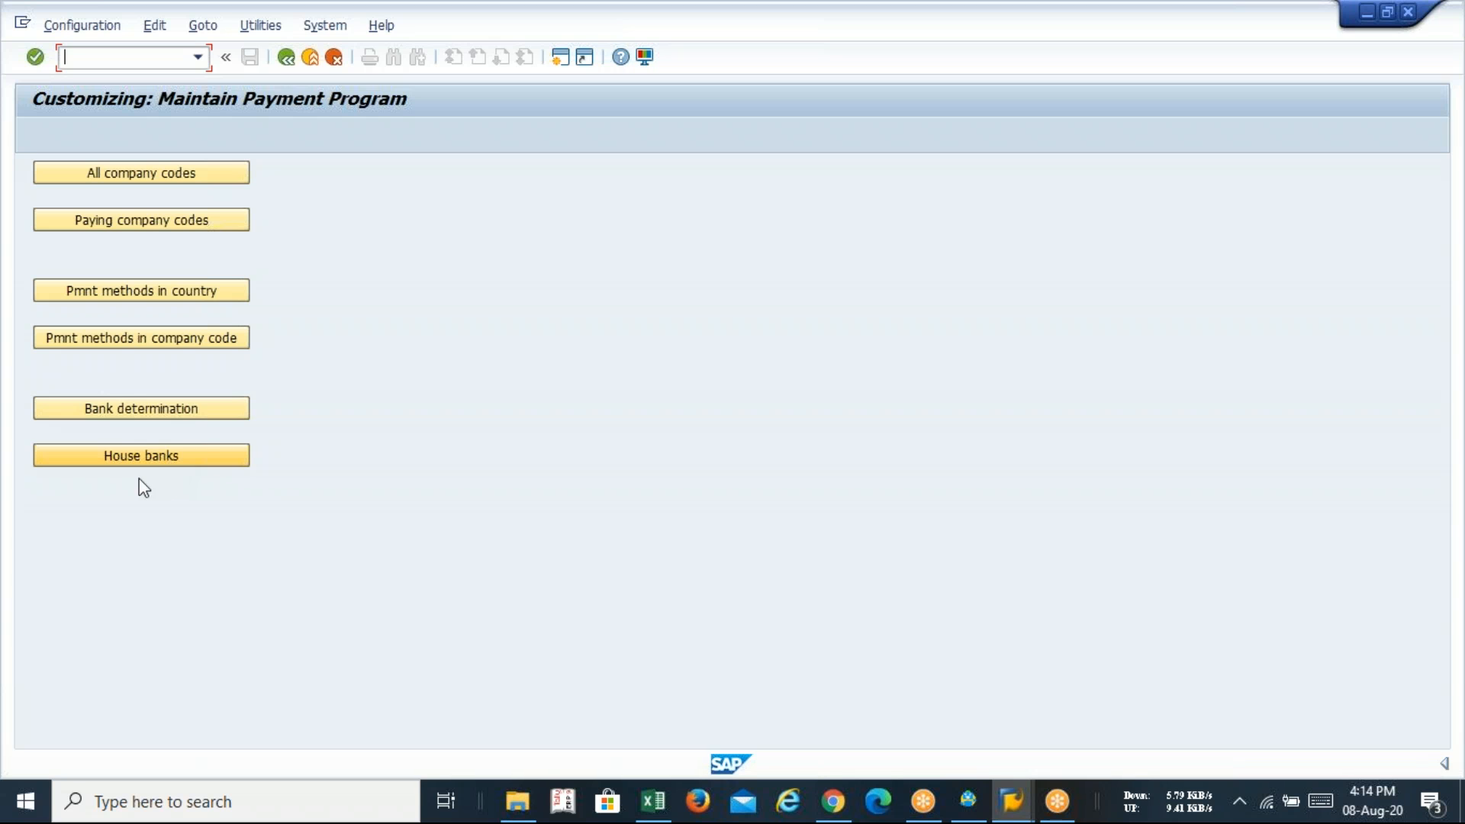
# - Display the house banks of company code LAVA and select the existing HDFCI and HDFCL entries
pyautogui.click(145, 457)
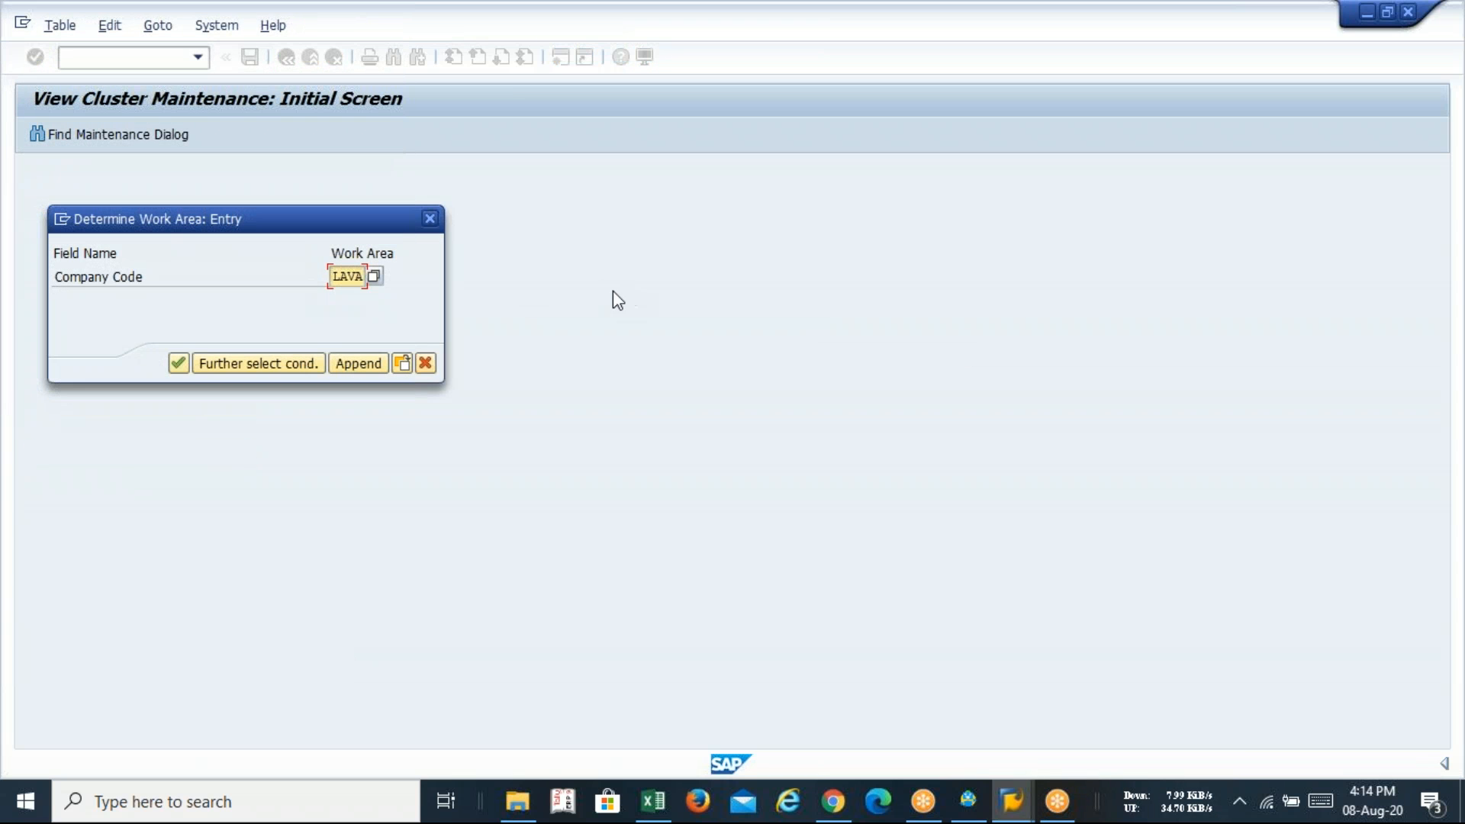
pyautogui.press('Return')
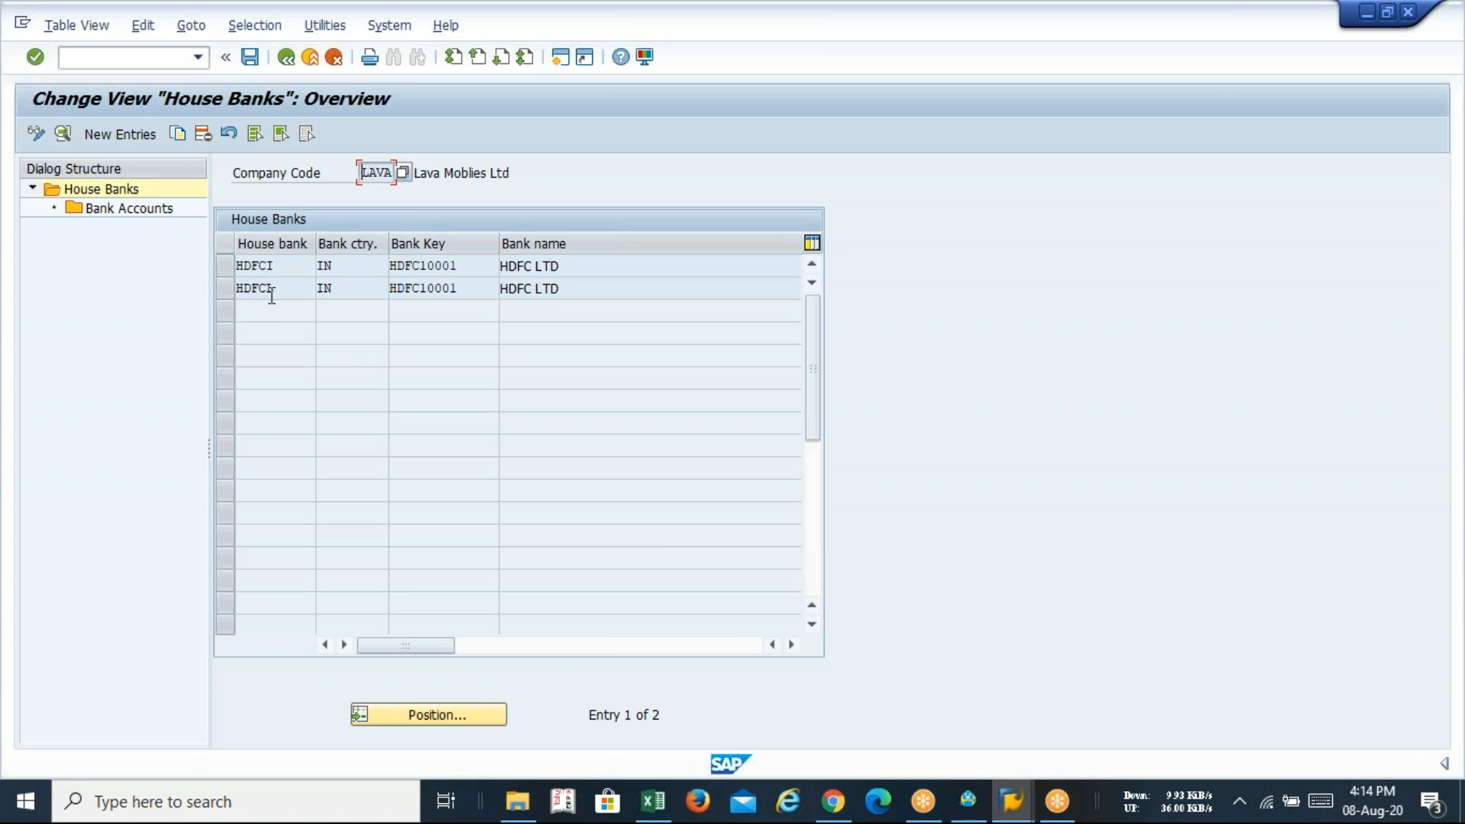
pyautogui.click(231, 268)
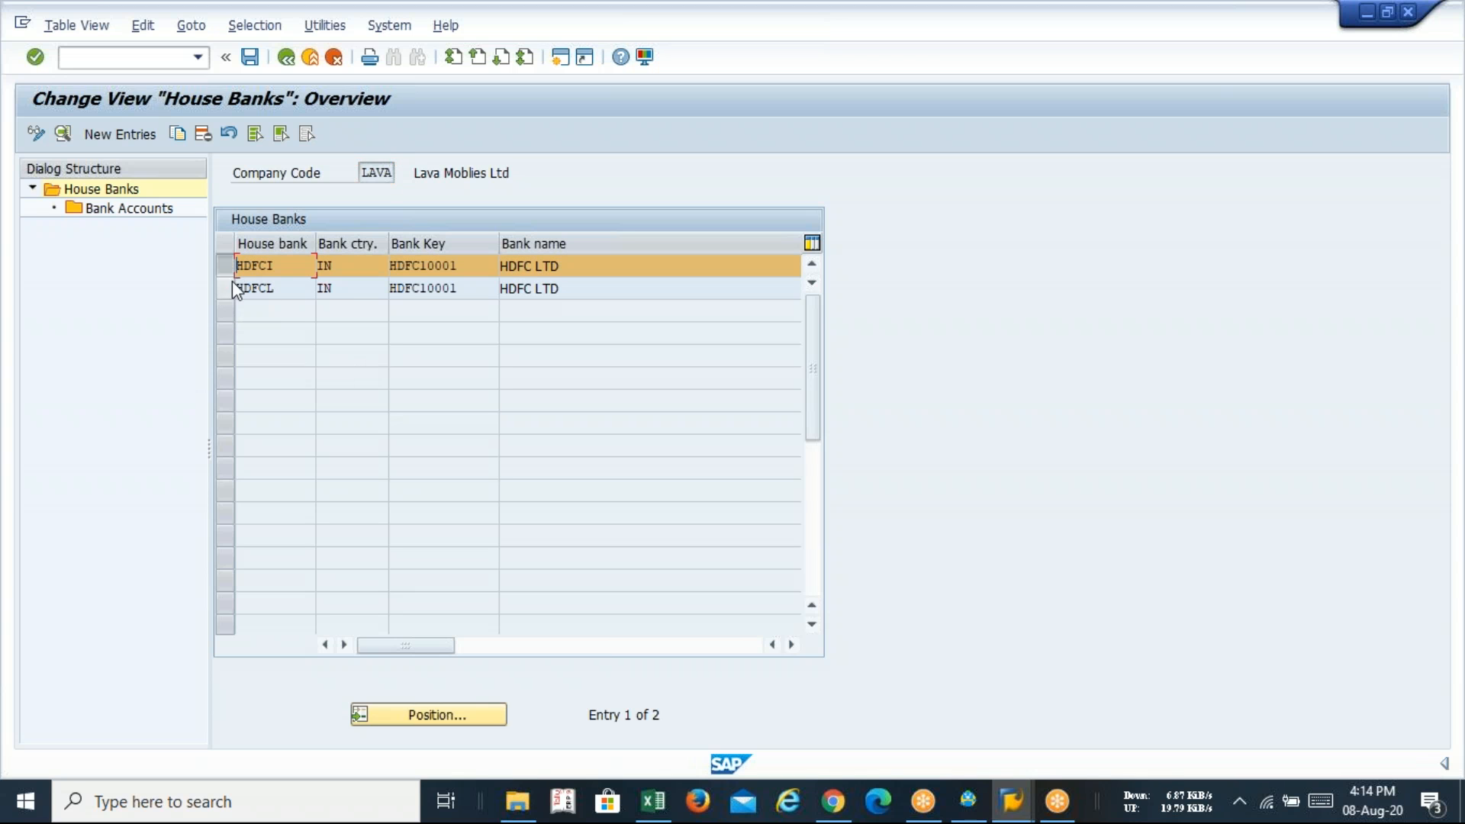
pyautogui.click(228, 294)
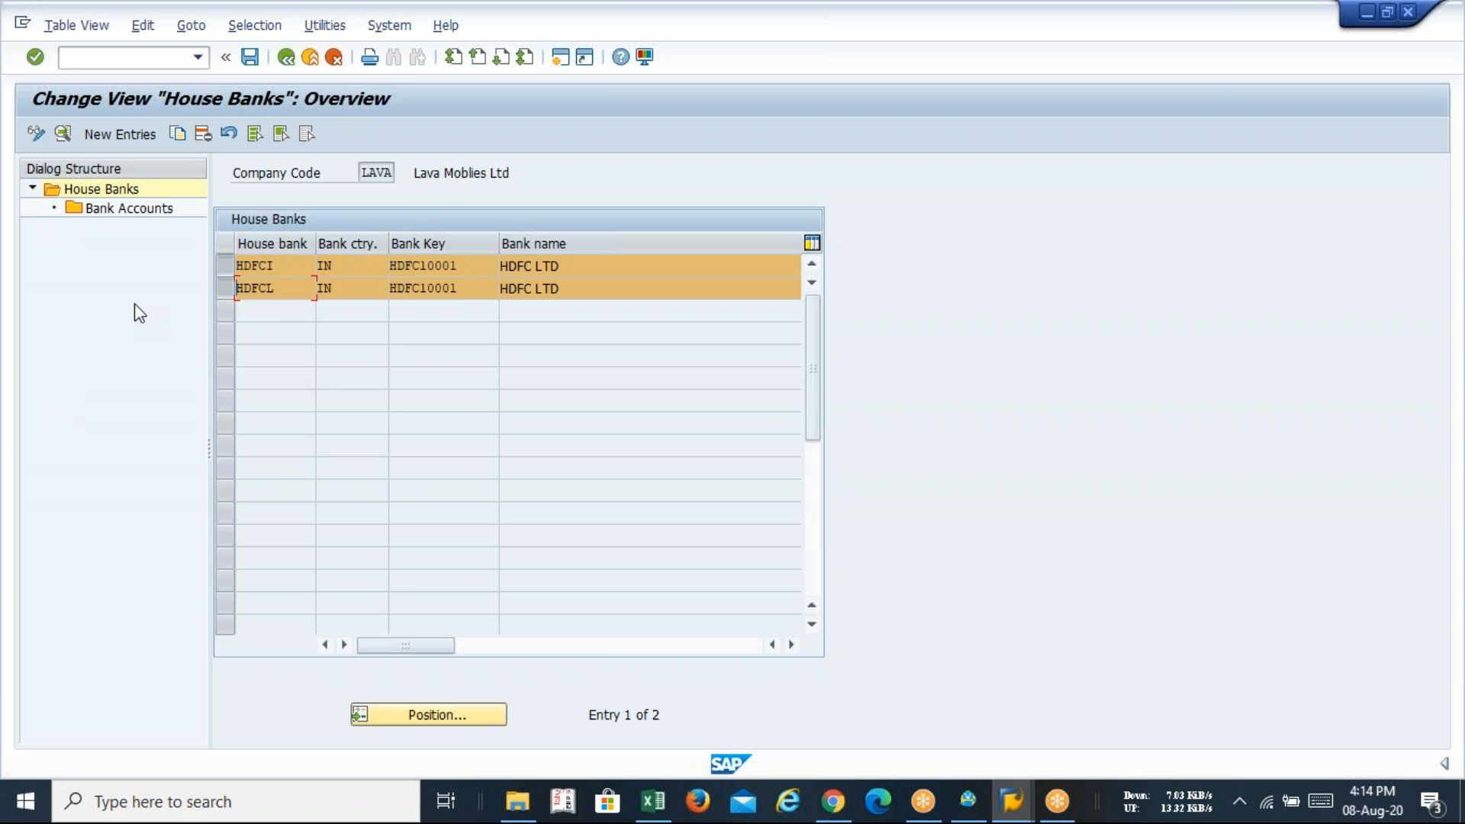
# - Create a new house bank entry CITI for company code LAVA with bank country IN and bank key 12345678
pyautogui.click(115, 135)
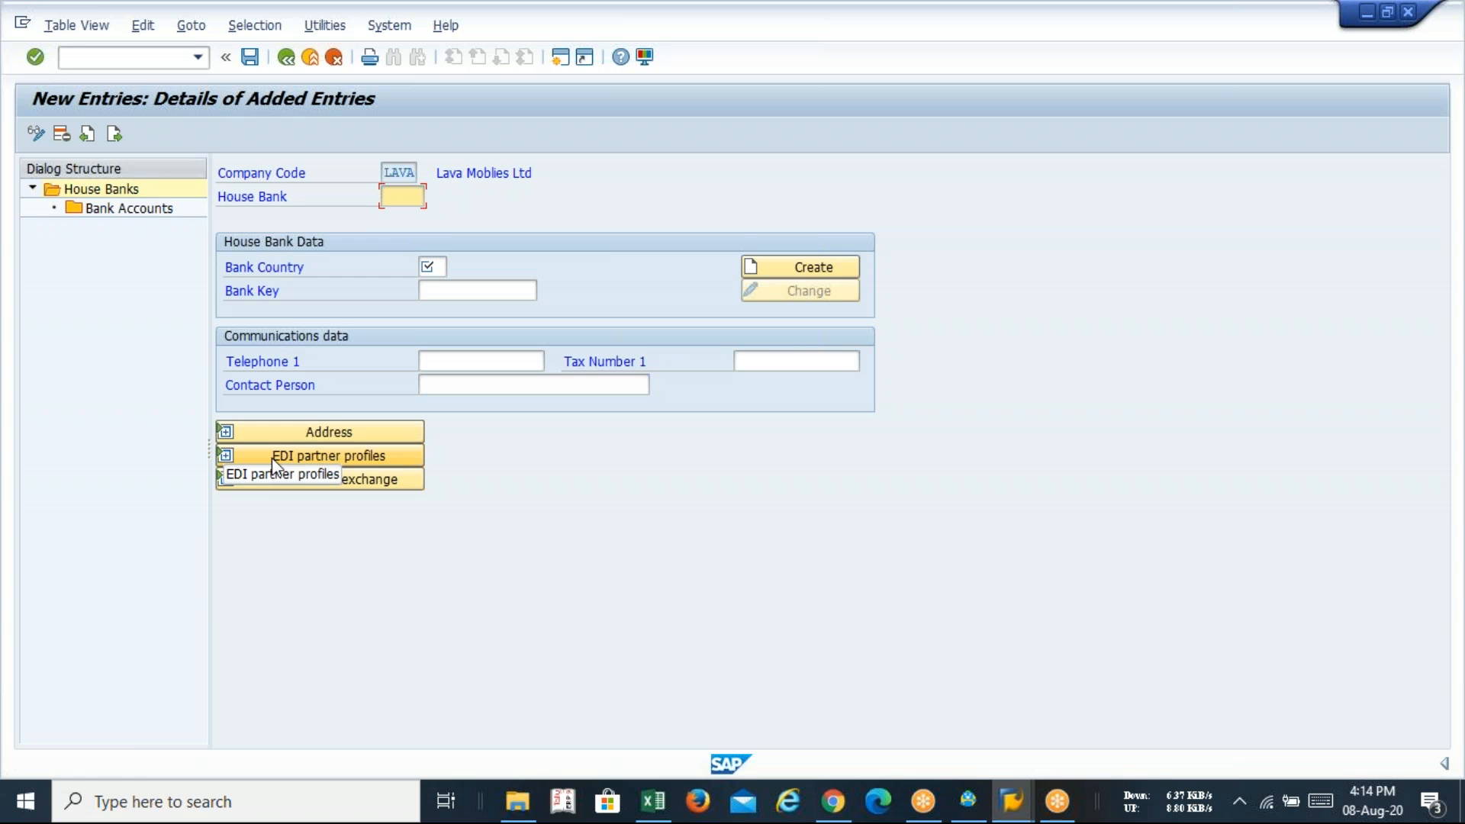
pyautogui.write('citi')
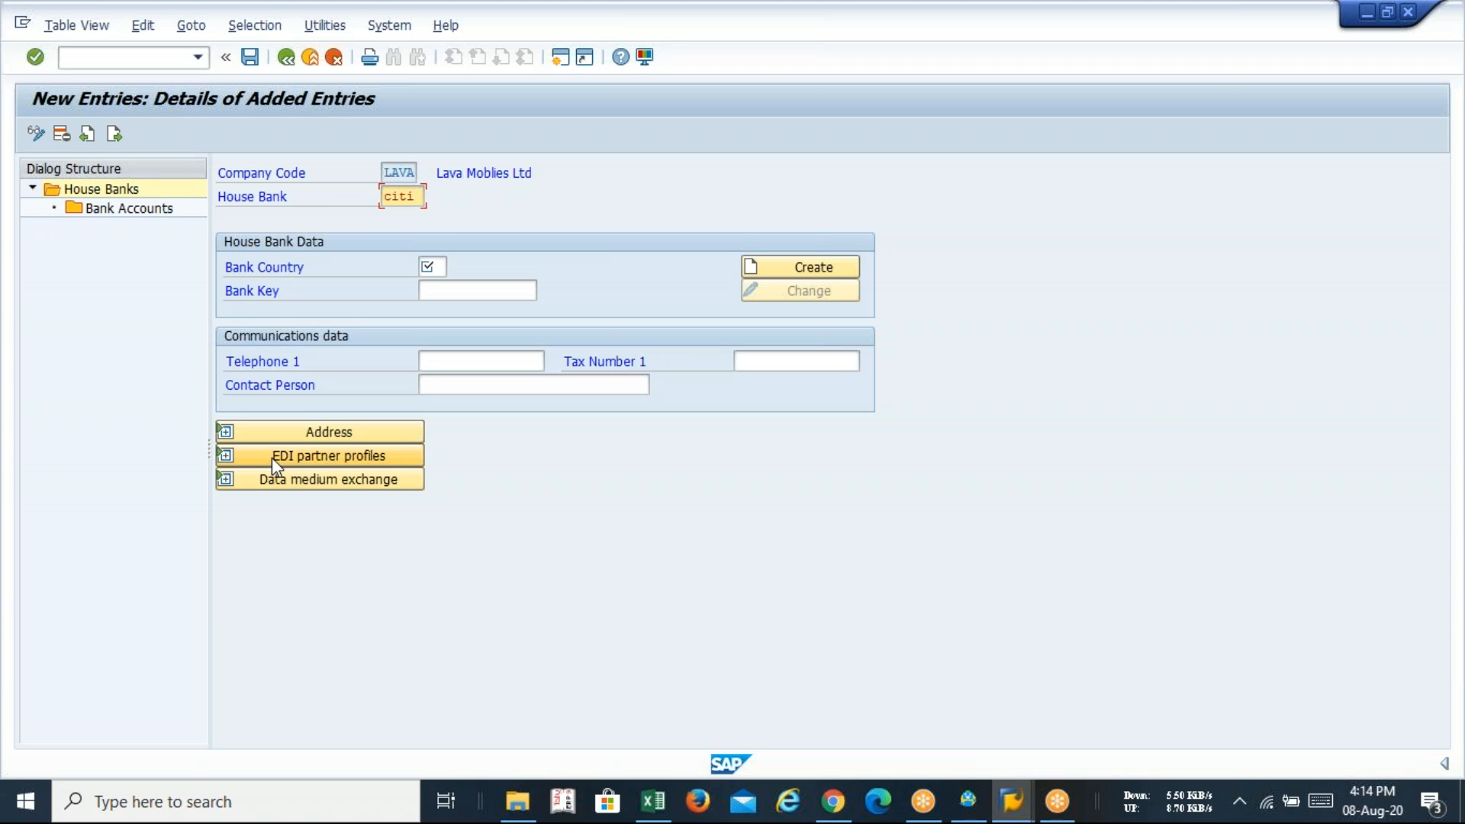
pyautogui.press('Tab')
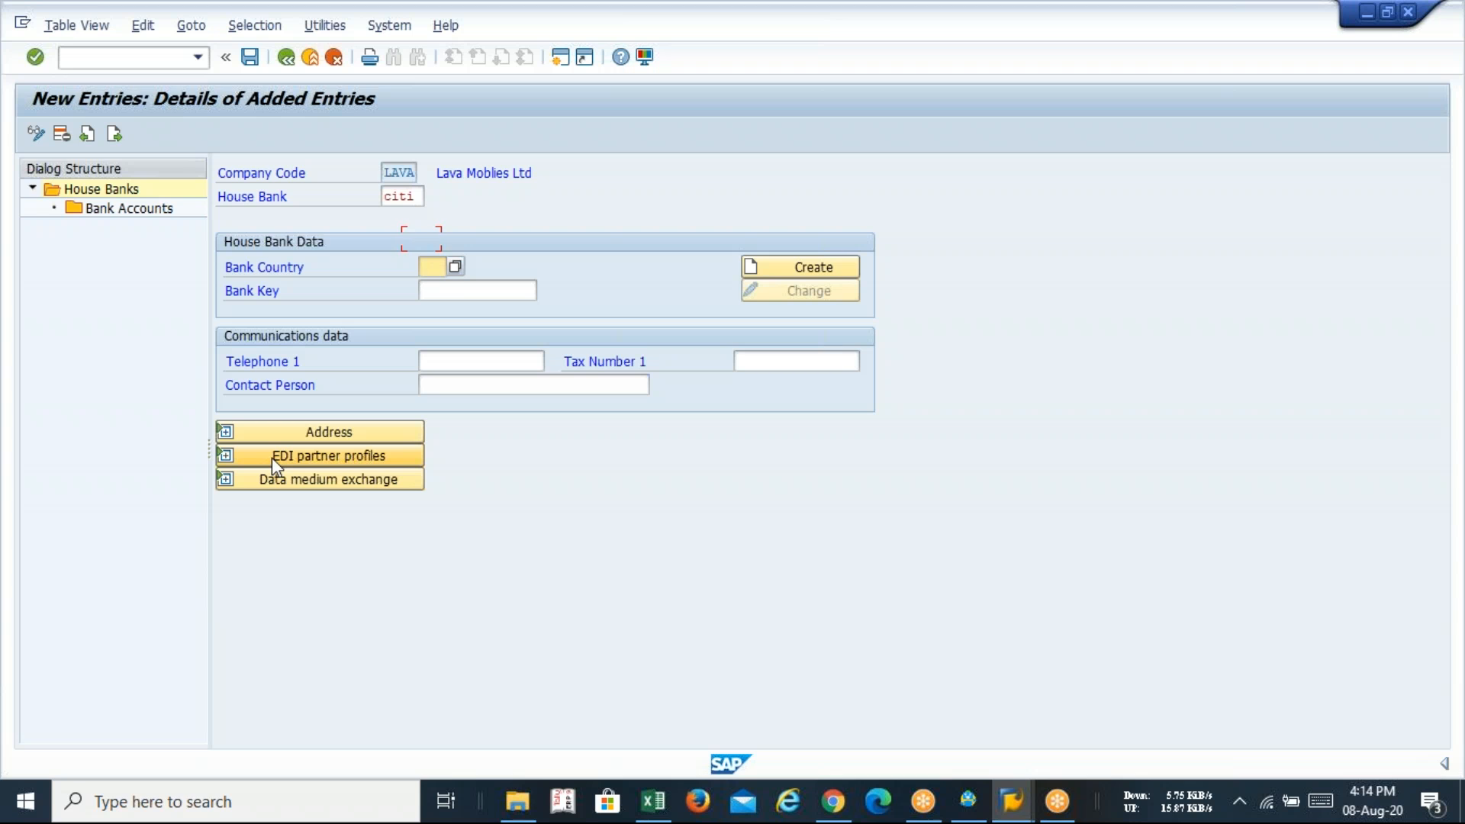
pyautogui.write('in')
pyautogui.press('Tab')
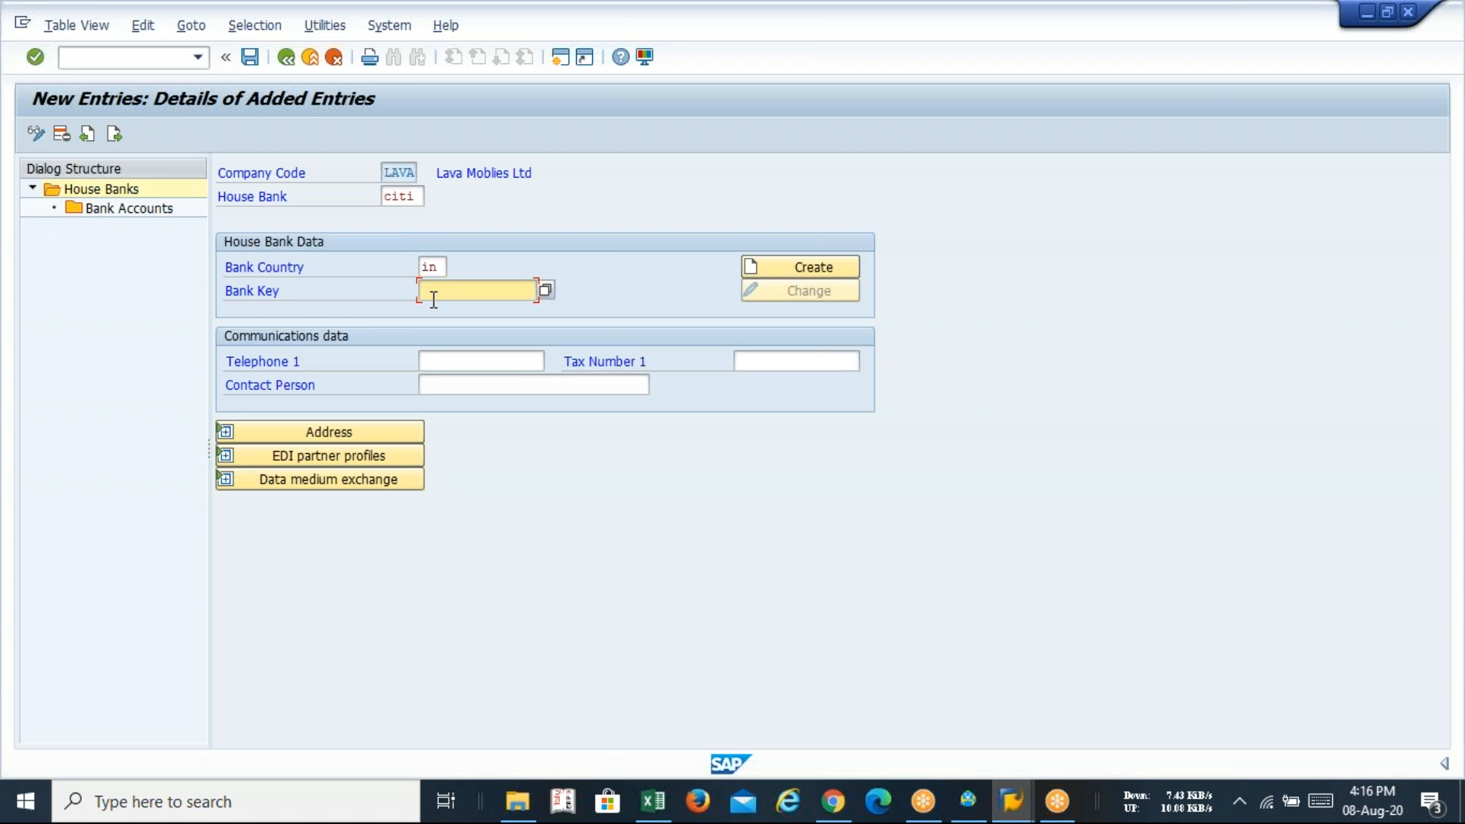
pyautogui.write('12')
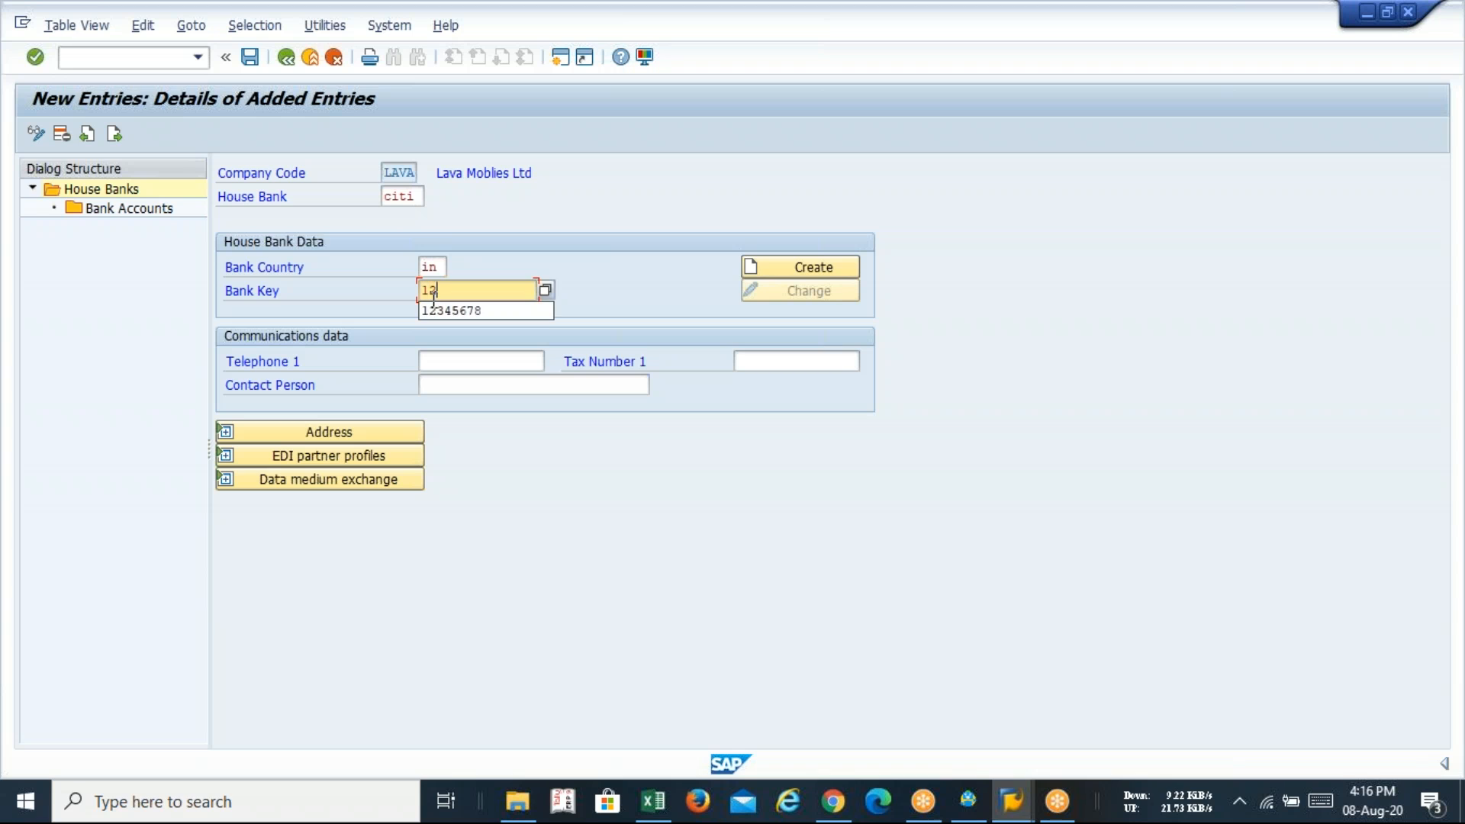
pyautogui.press('Tab')
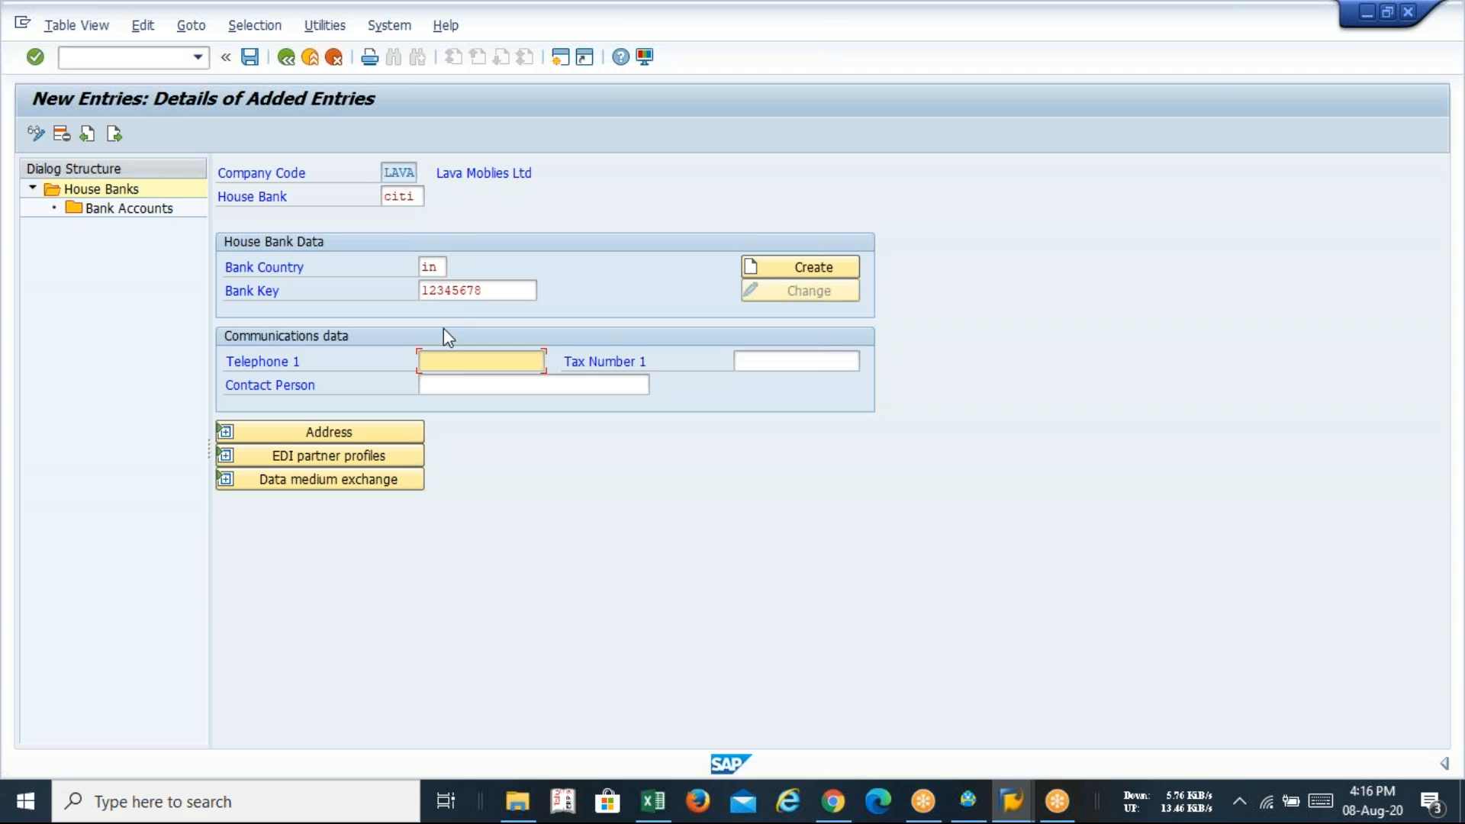
pyautogui.press('Return')
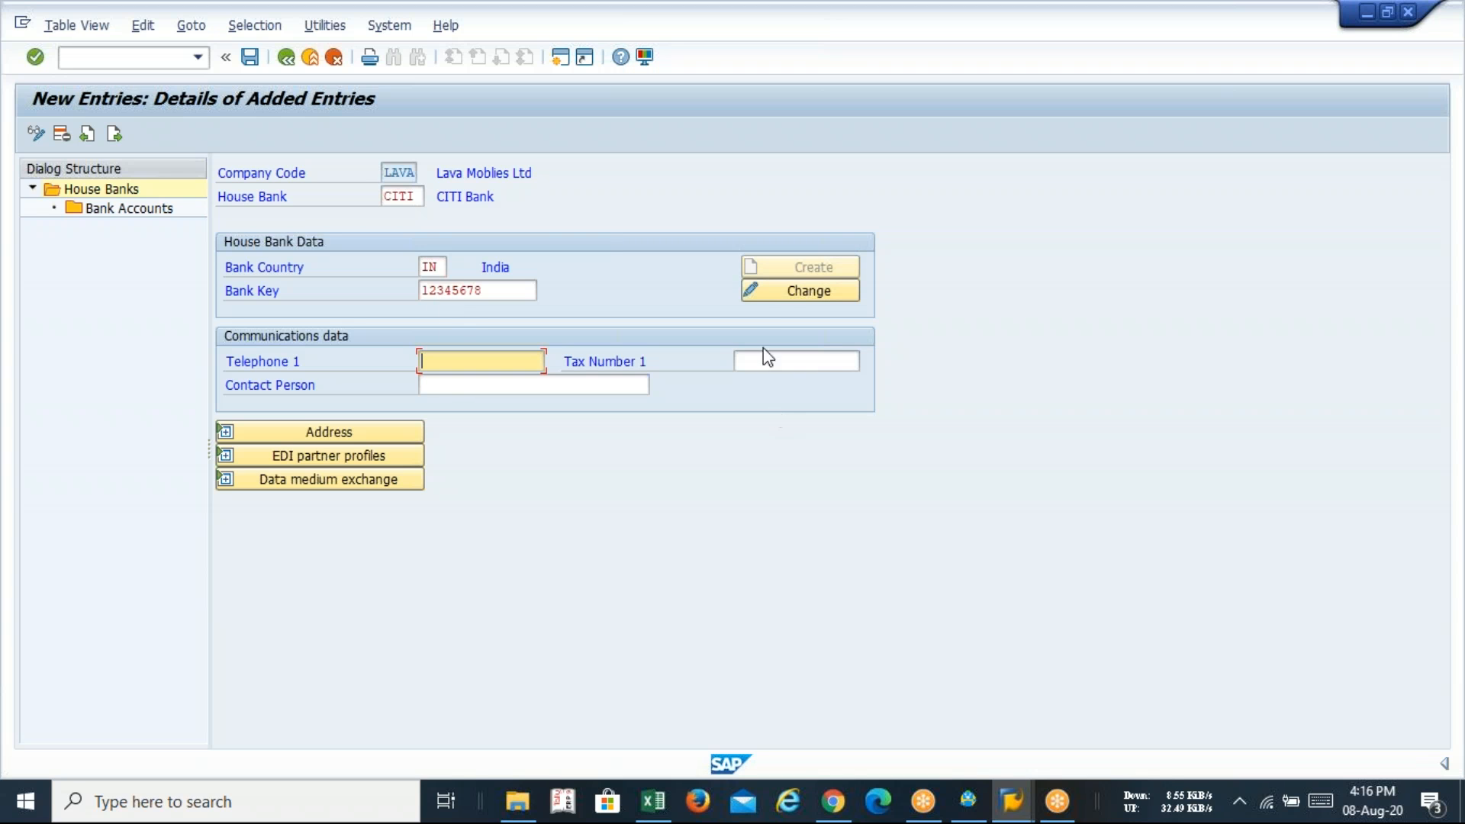
# - Review the bank data of house bank CITI, accept it and expand the address details
pyautogui.click(785, 291)
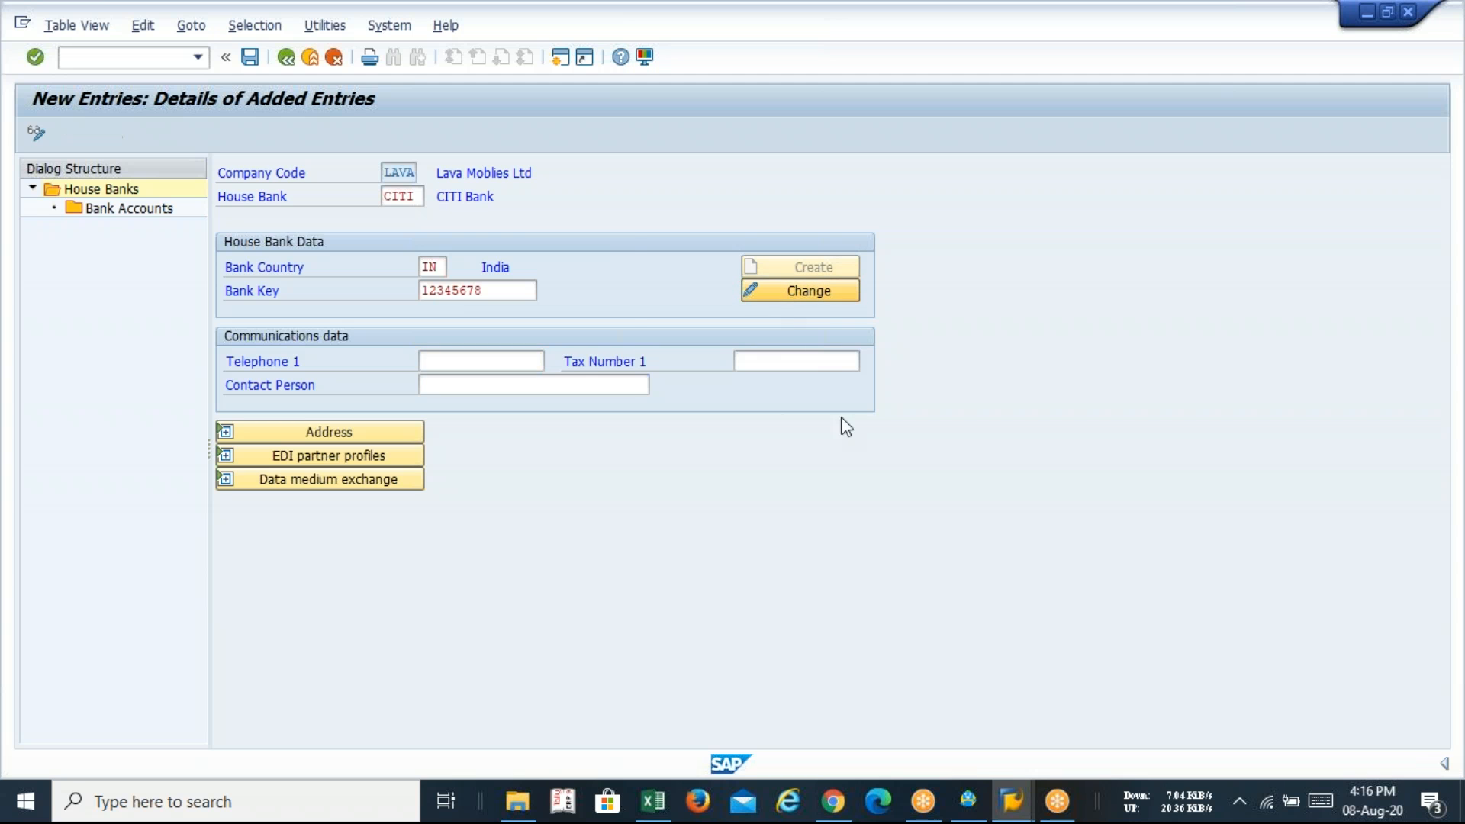
pyautogui.moveTo(249, 231); pyautogui.dragTo(746, 130)
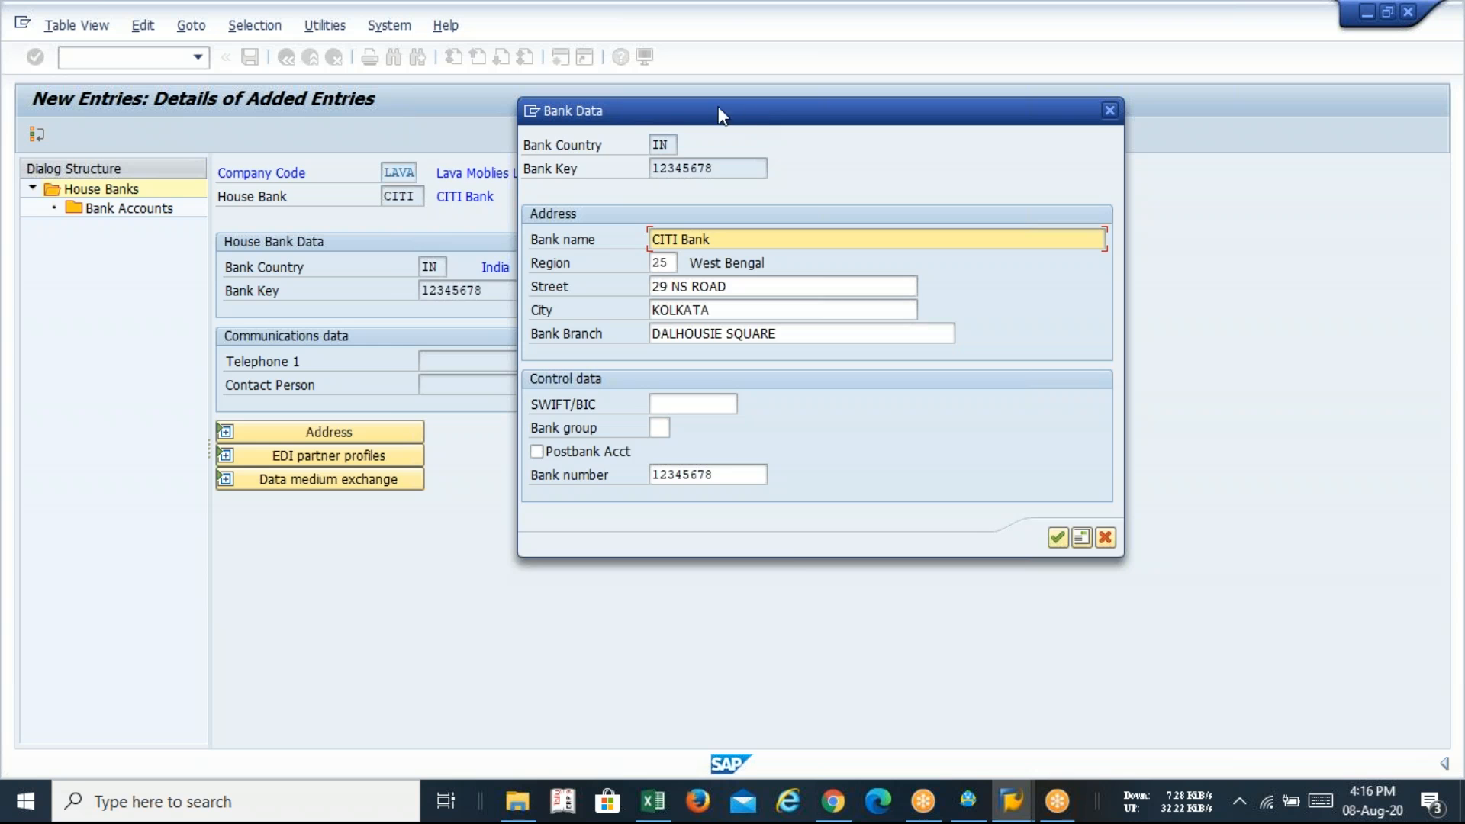
pyautogui.moveTo(745, 107); pyautogui.dragTo(635, 99)
pyautogui.click(947, 530)
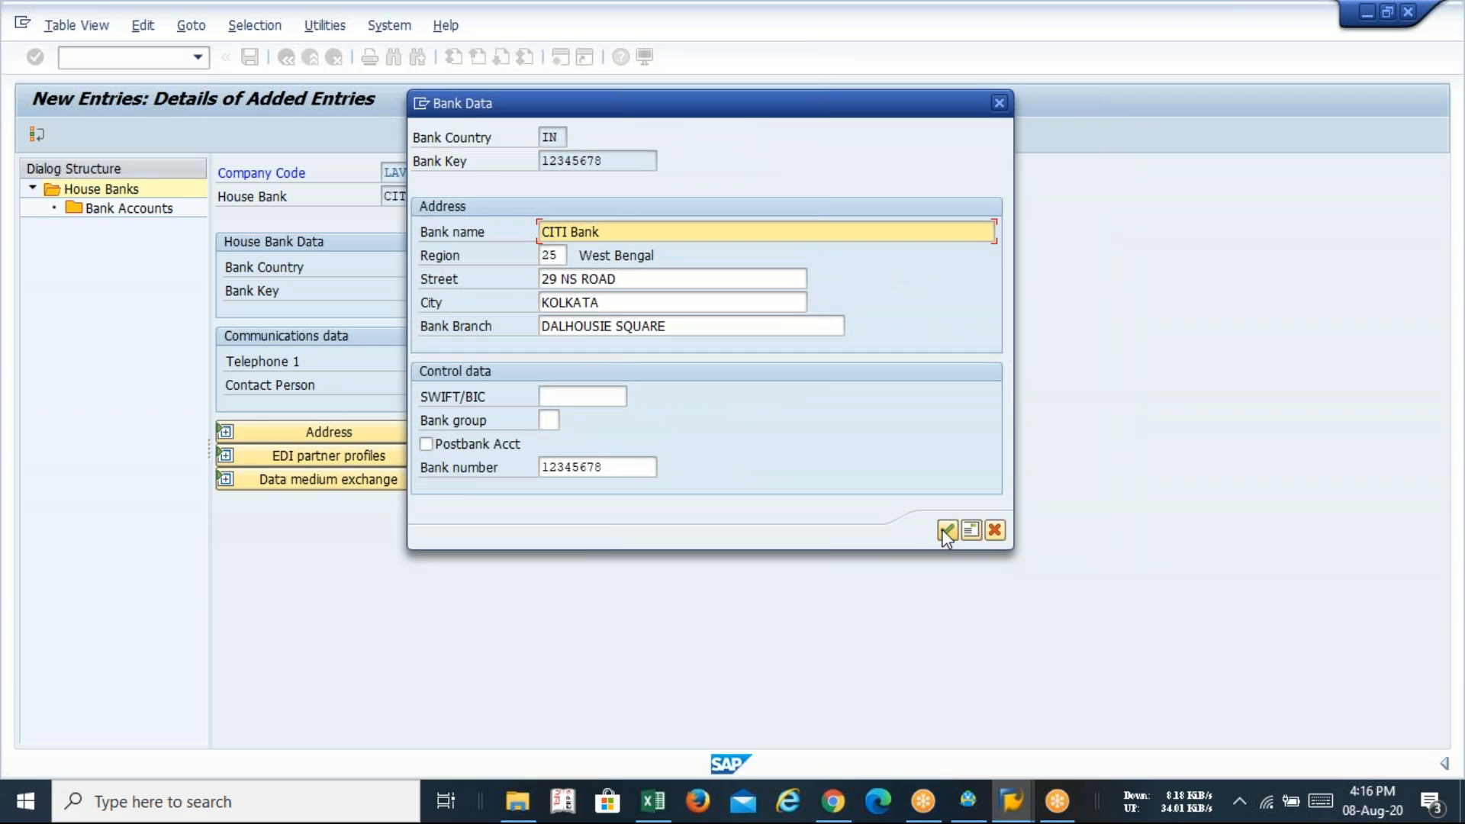
pyautogui.click(370, 433)
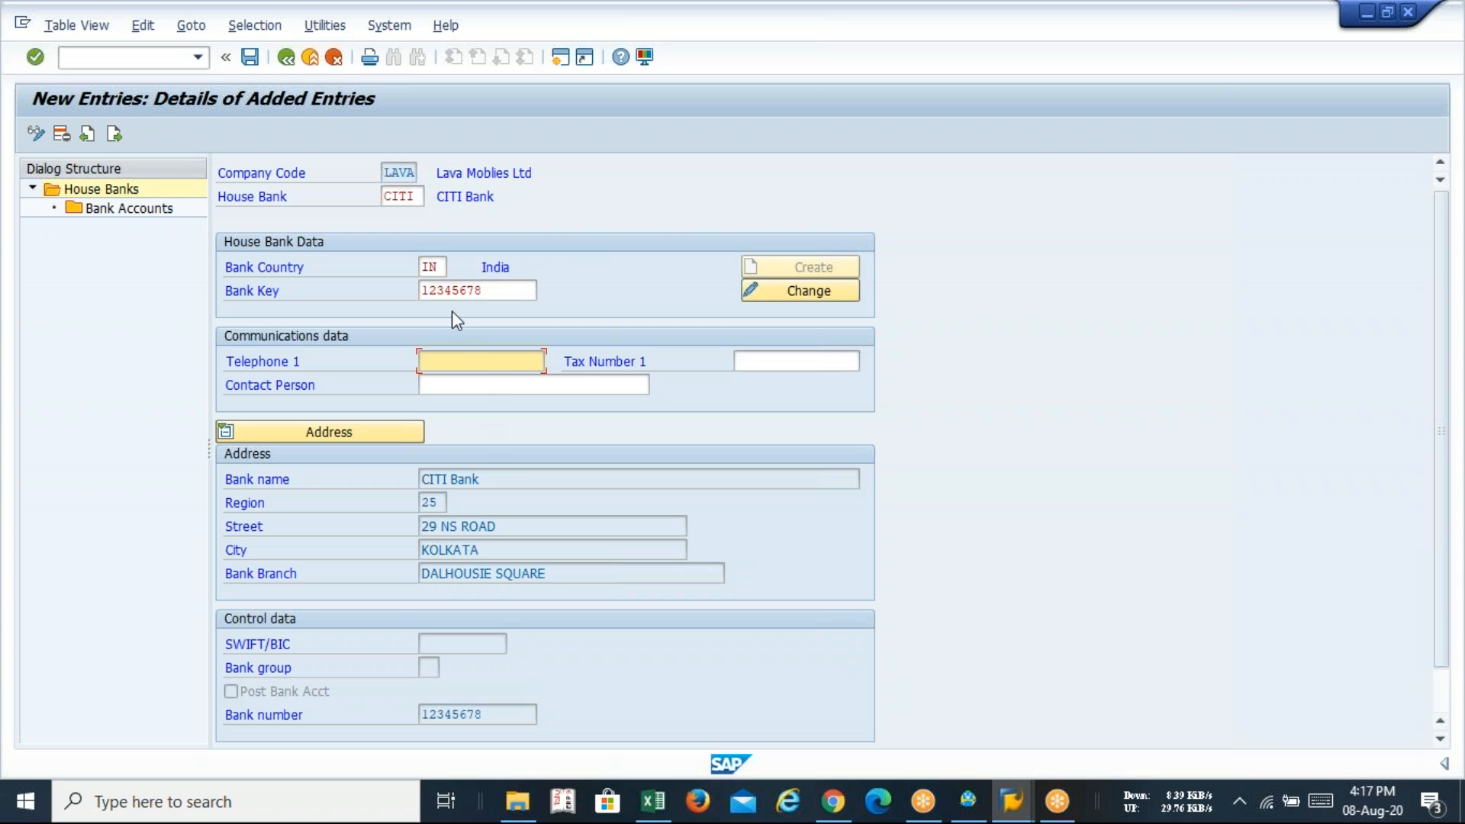
# - Add a new bank account entry under house bank CITI with account ID AP
pyautogui.doubleClick(152, 212)
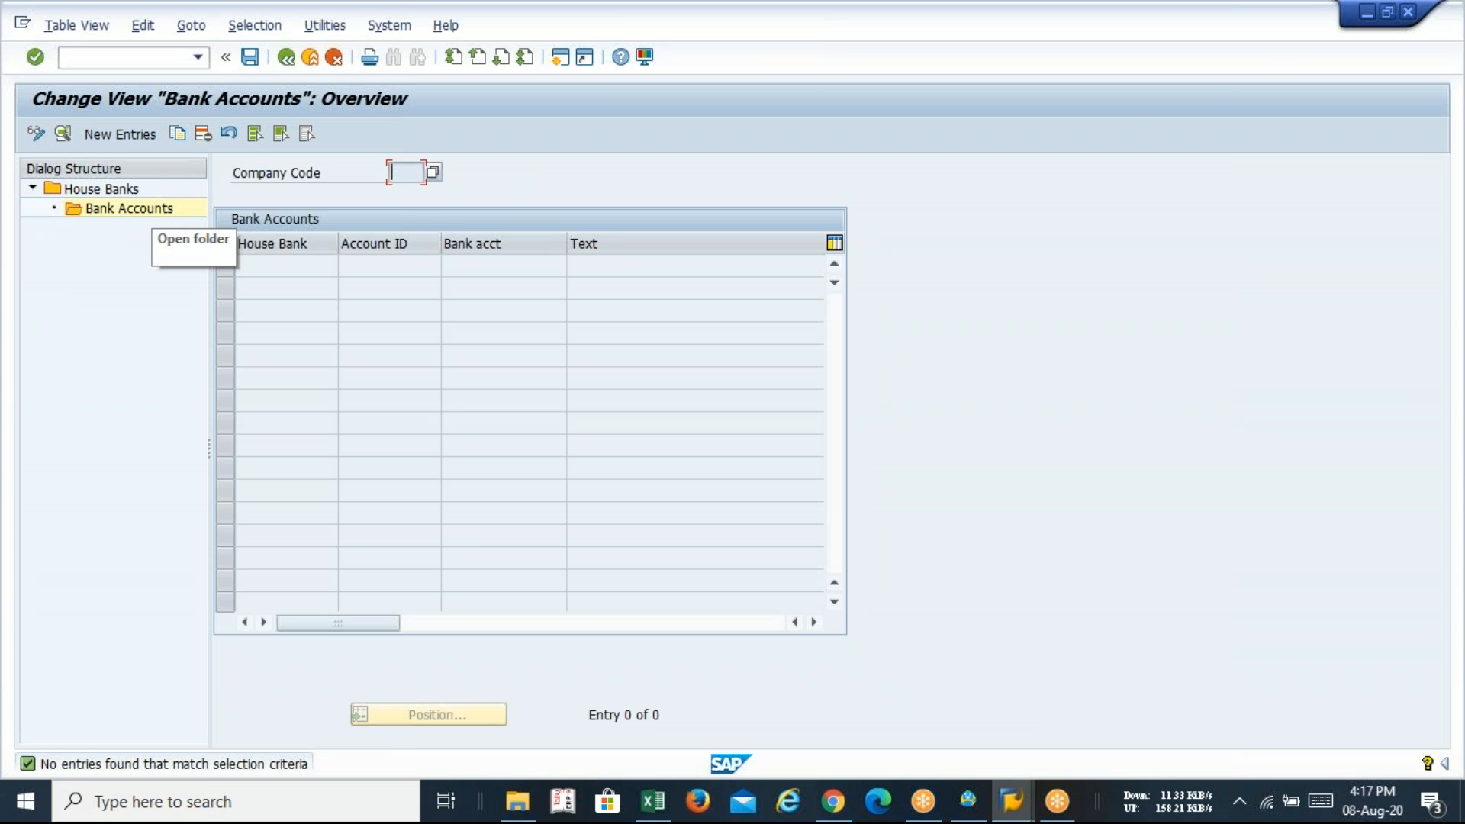
pyautogui.click(120, 134)
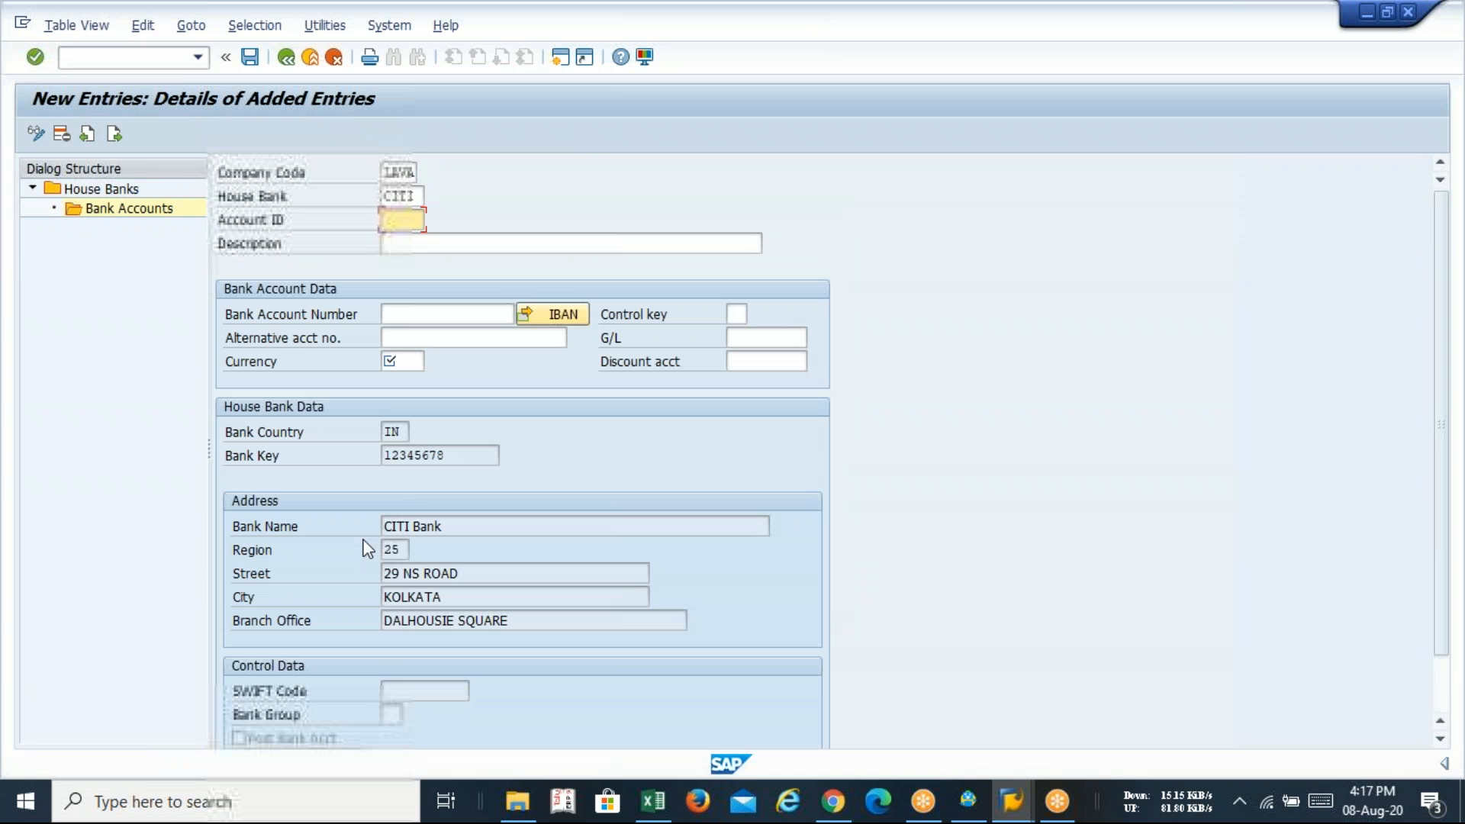
pyautogui.write('a[p')
pyautogui.press('BackSpace')
pyautogui.press('BackSpace')
pyautogui.press('BackSpace')
pyautogui.write('AP')
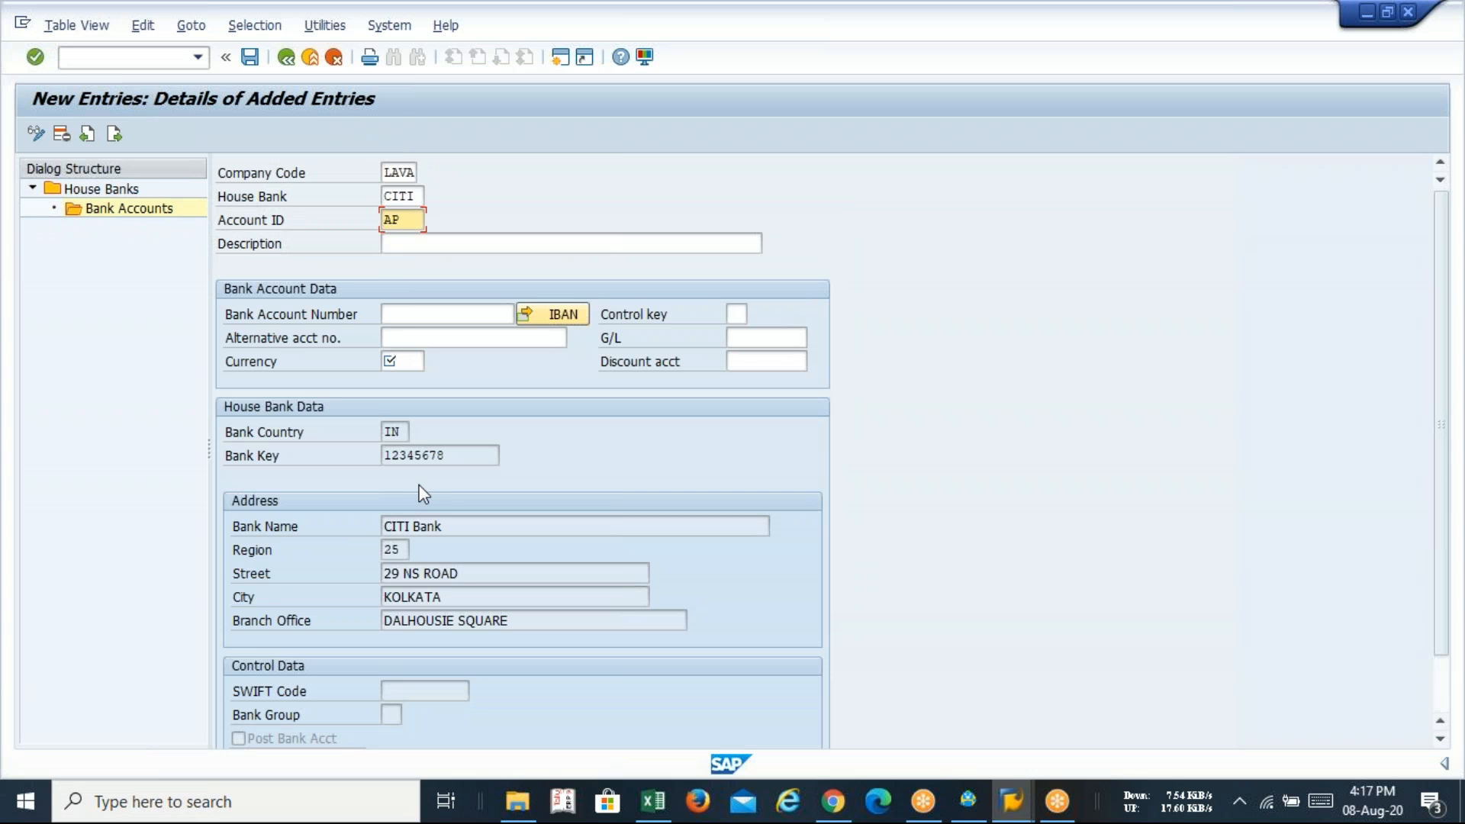
# - Describe the new bank account as "CUURENT Account with CITI"
pyautogui.press('Tab')
pyautogui.write('C')
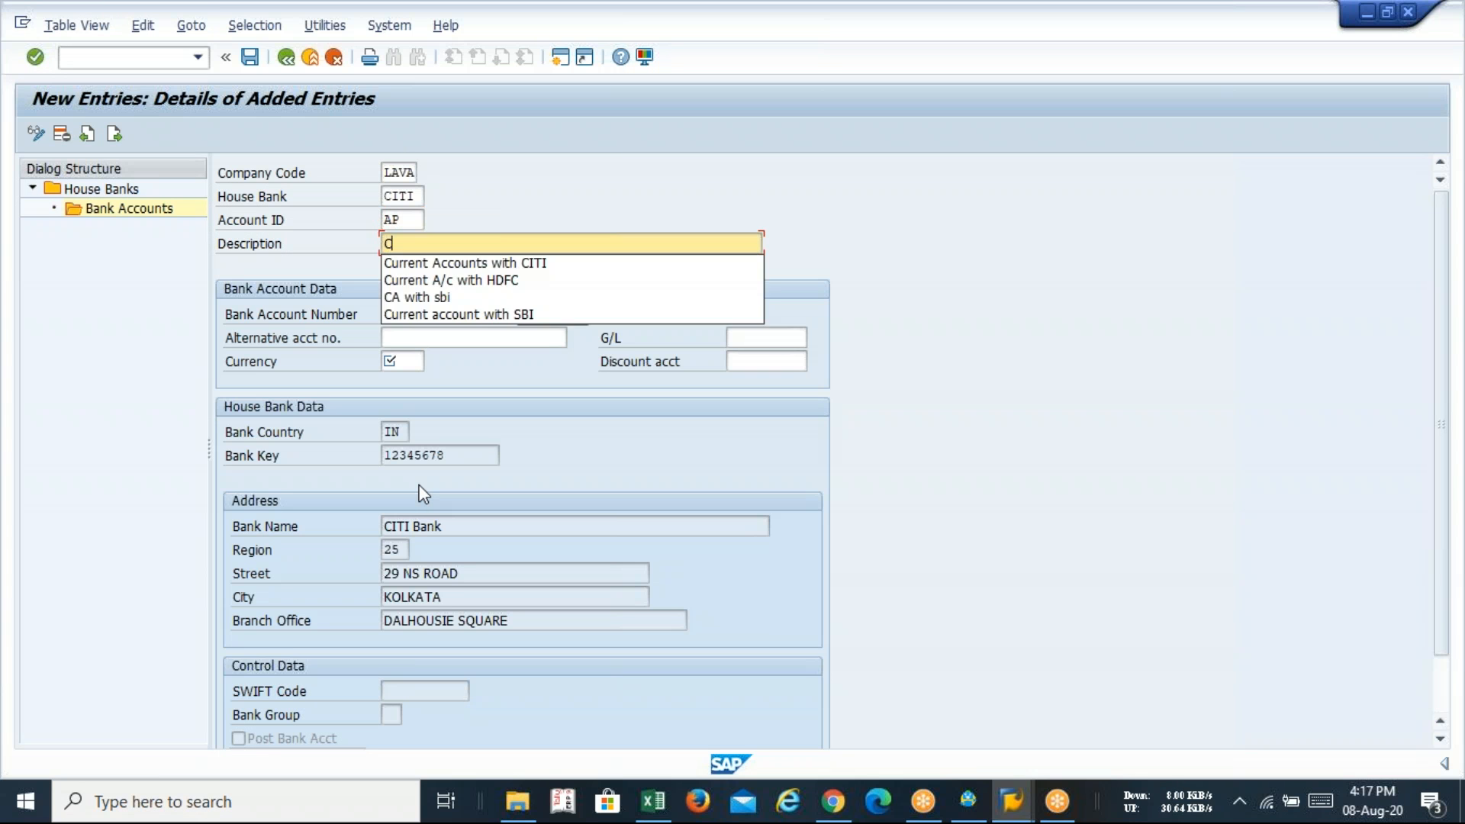
pyautogui.write('UURENT ')
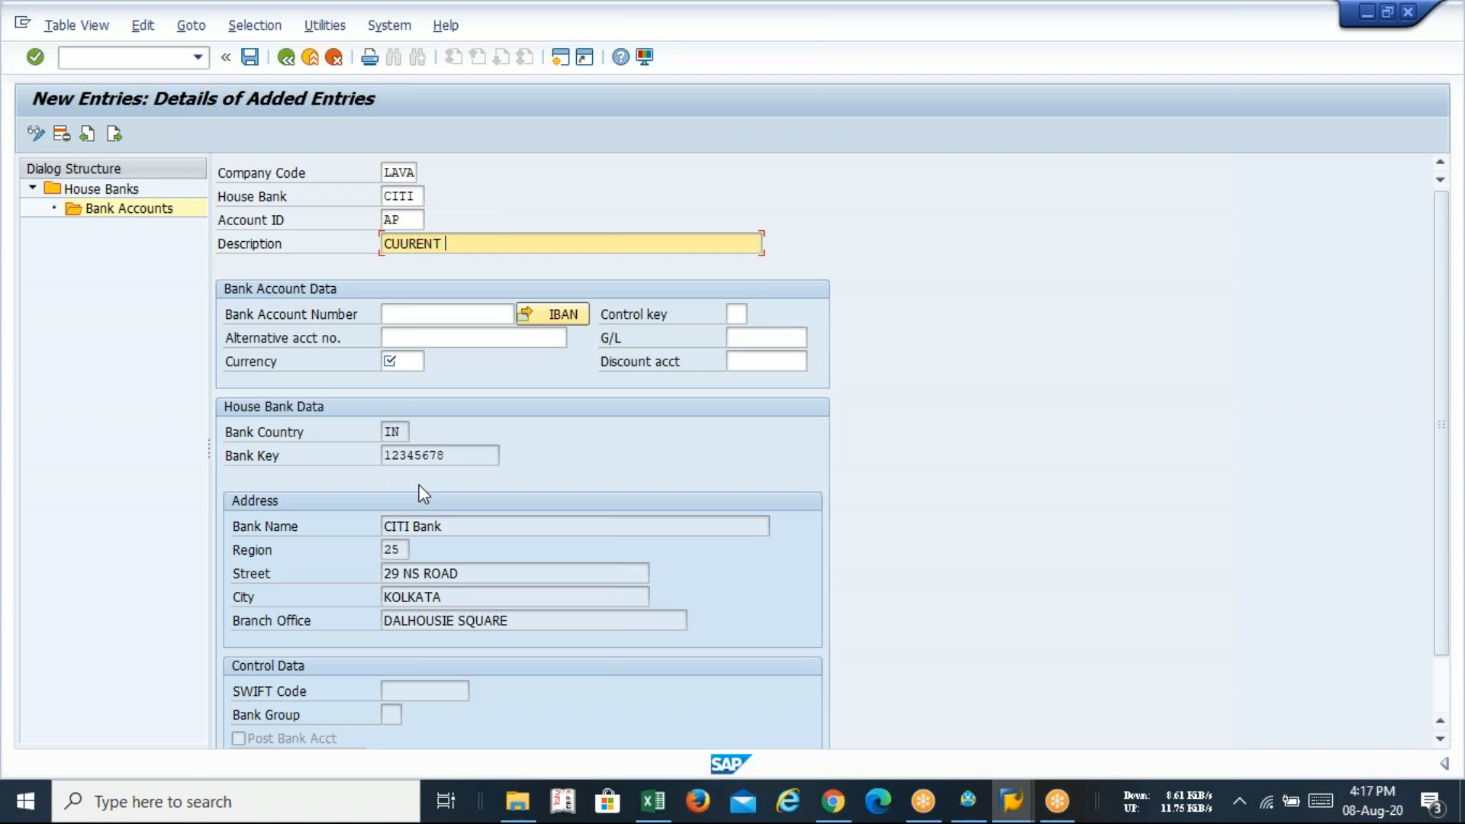
pyautogui.write('a')
pyautogui.press('BackSpace')
pyautogui.write('Account with CITI')
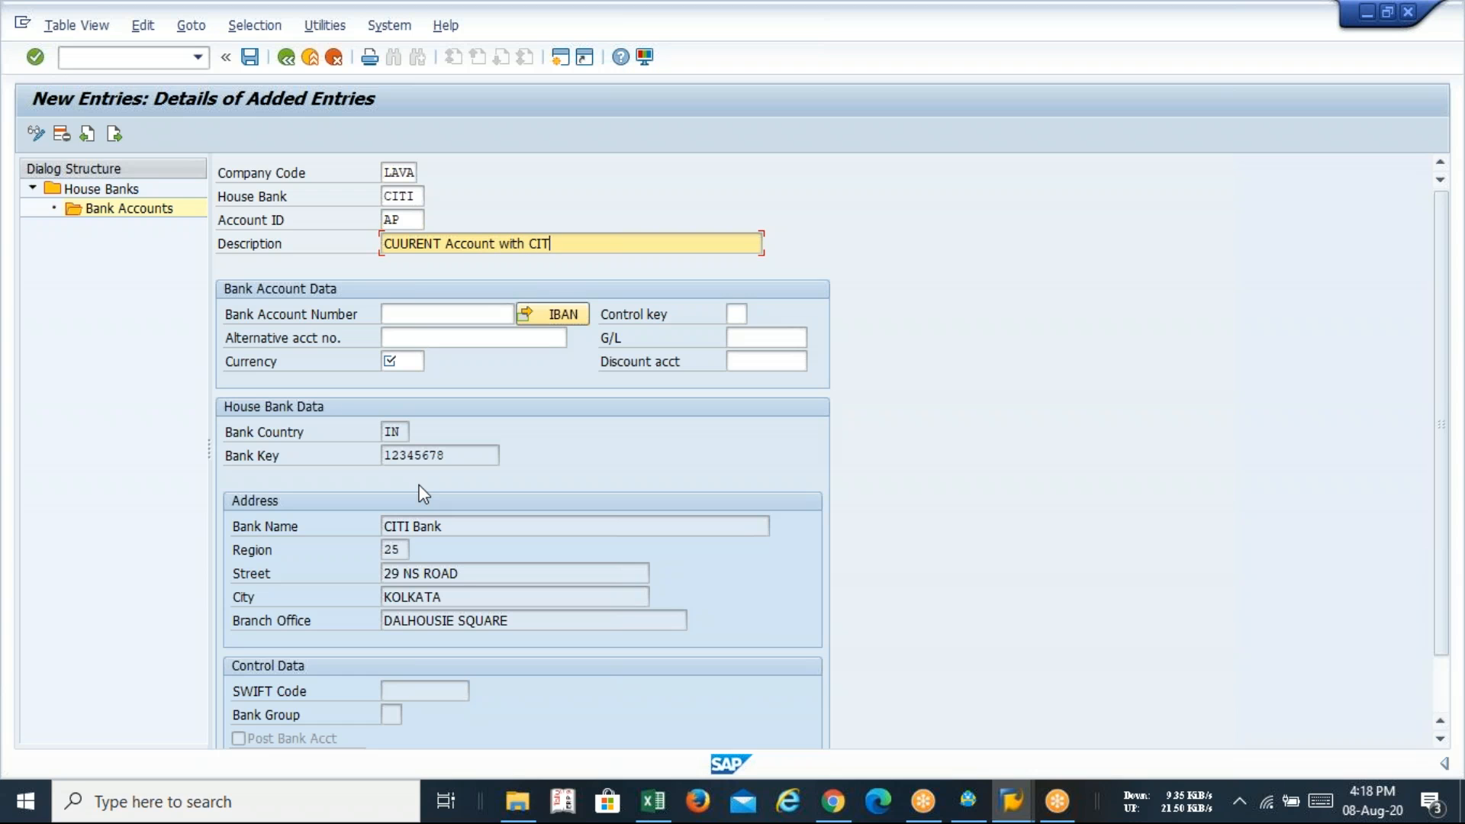
# - Enter the bank account number for the CITI account AP and set its currency to INR
pyautogui.press('Tab')
pyautogui.write('234567890')
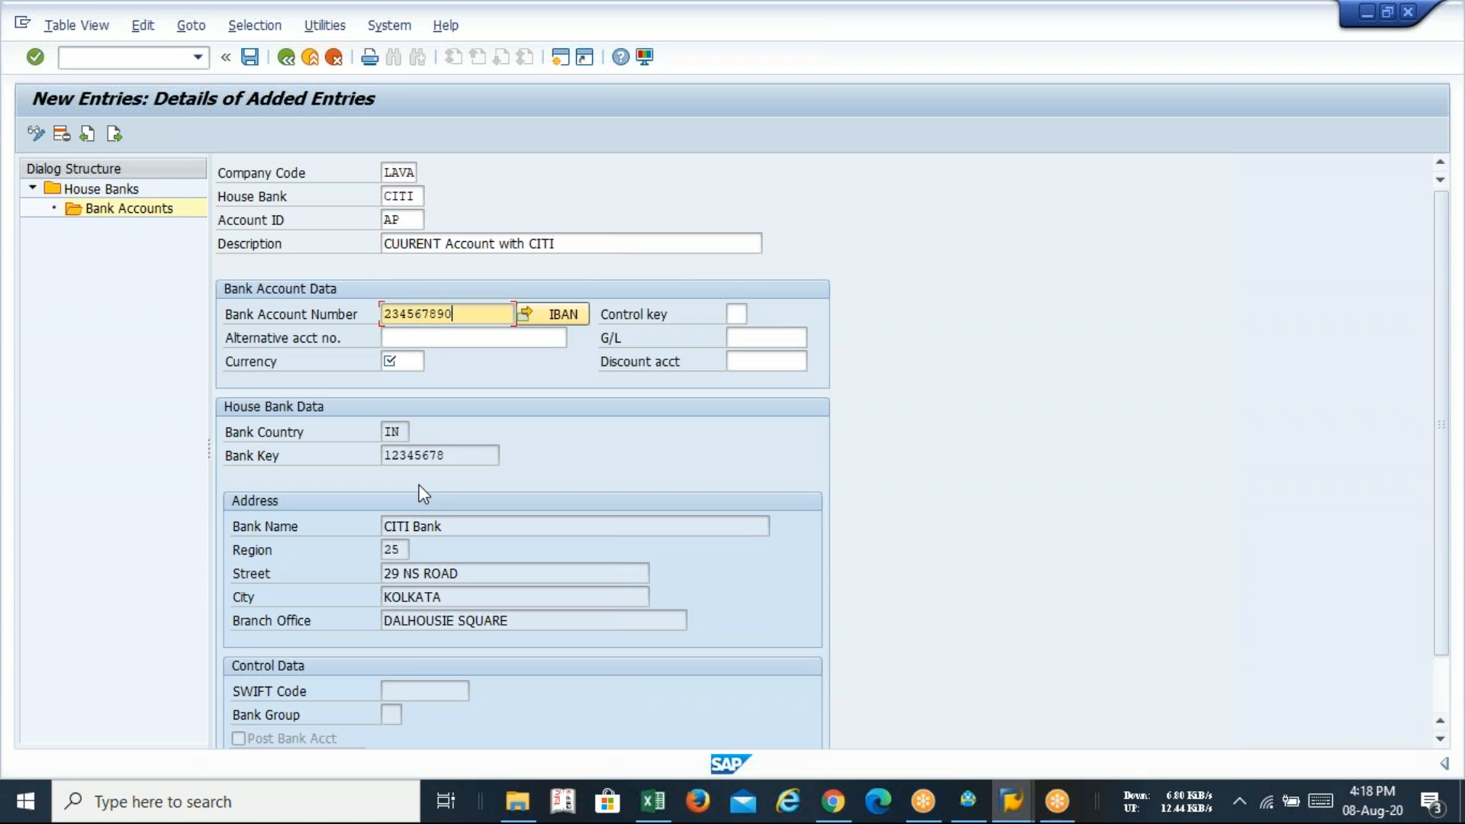
pyautogui.press('Tab')
pyautogui.press('Tab')
pyautogui.press('Tab')
pyautogui.press('Tab')
pyautogui.press('Tab')
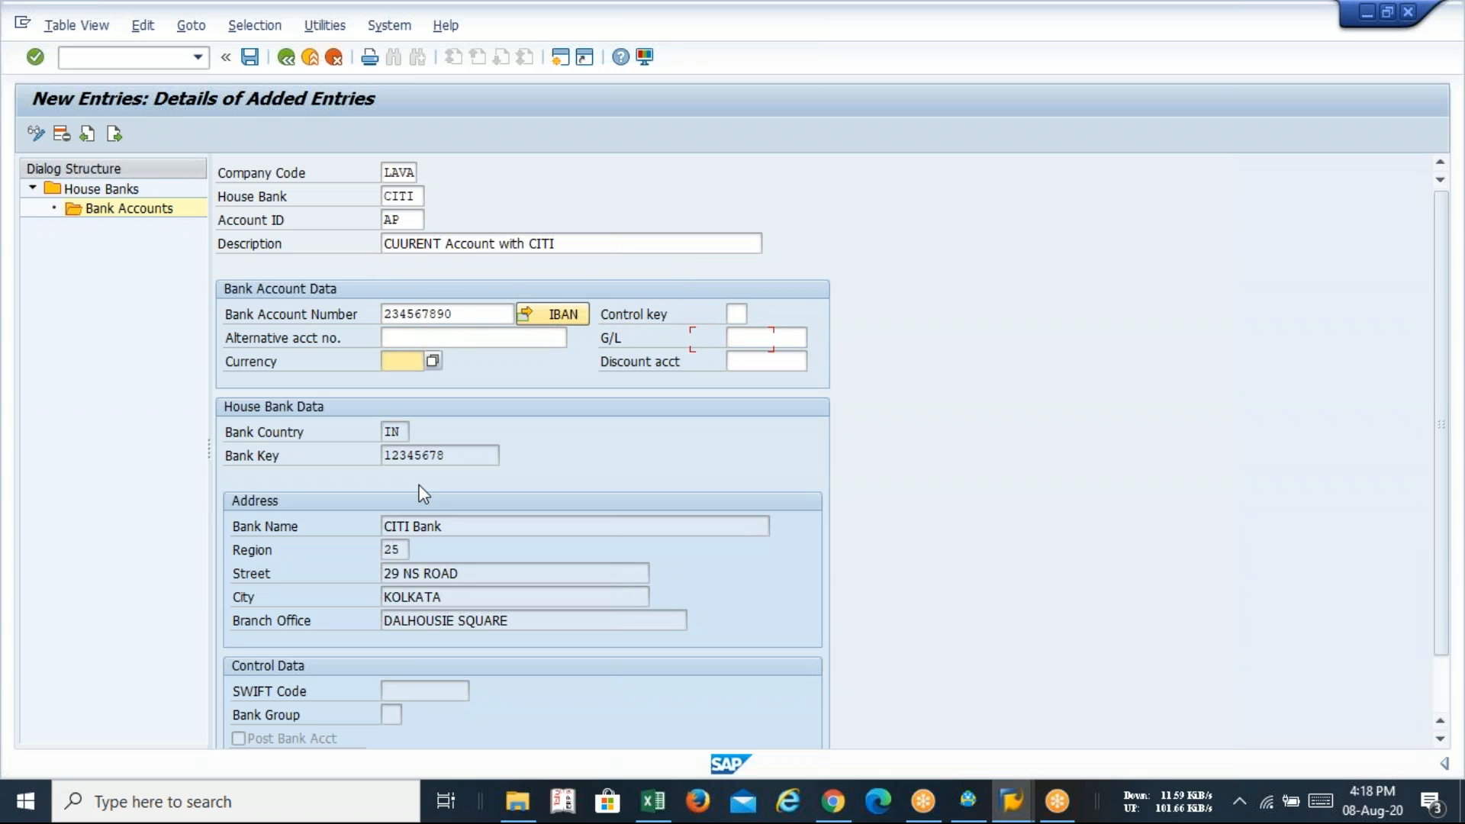
pyautogui.write('r')
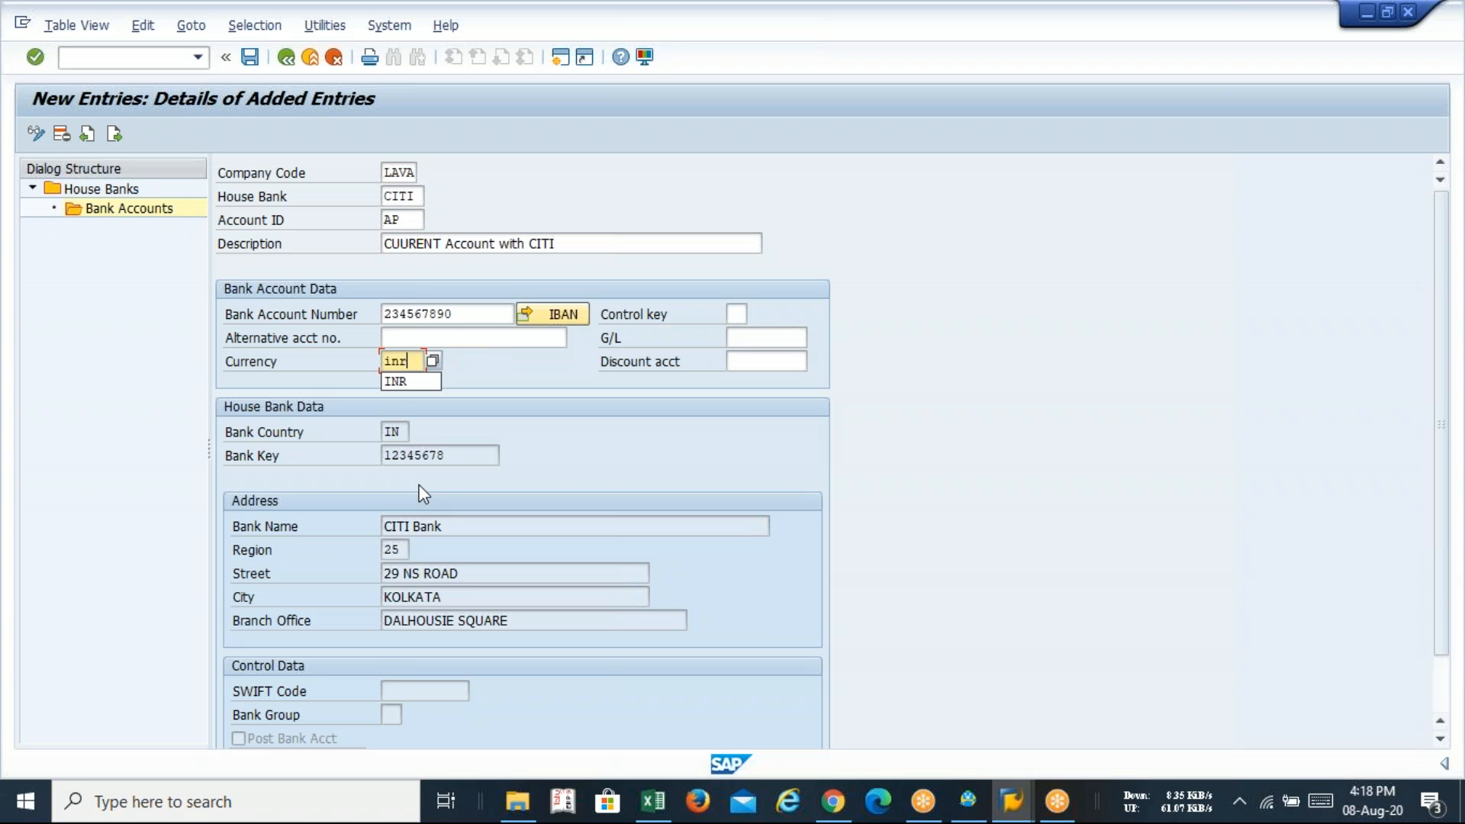
pyautogui.press('Down')
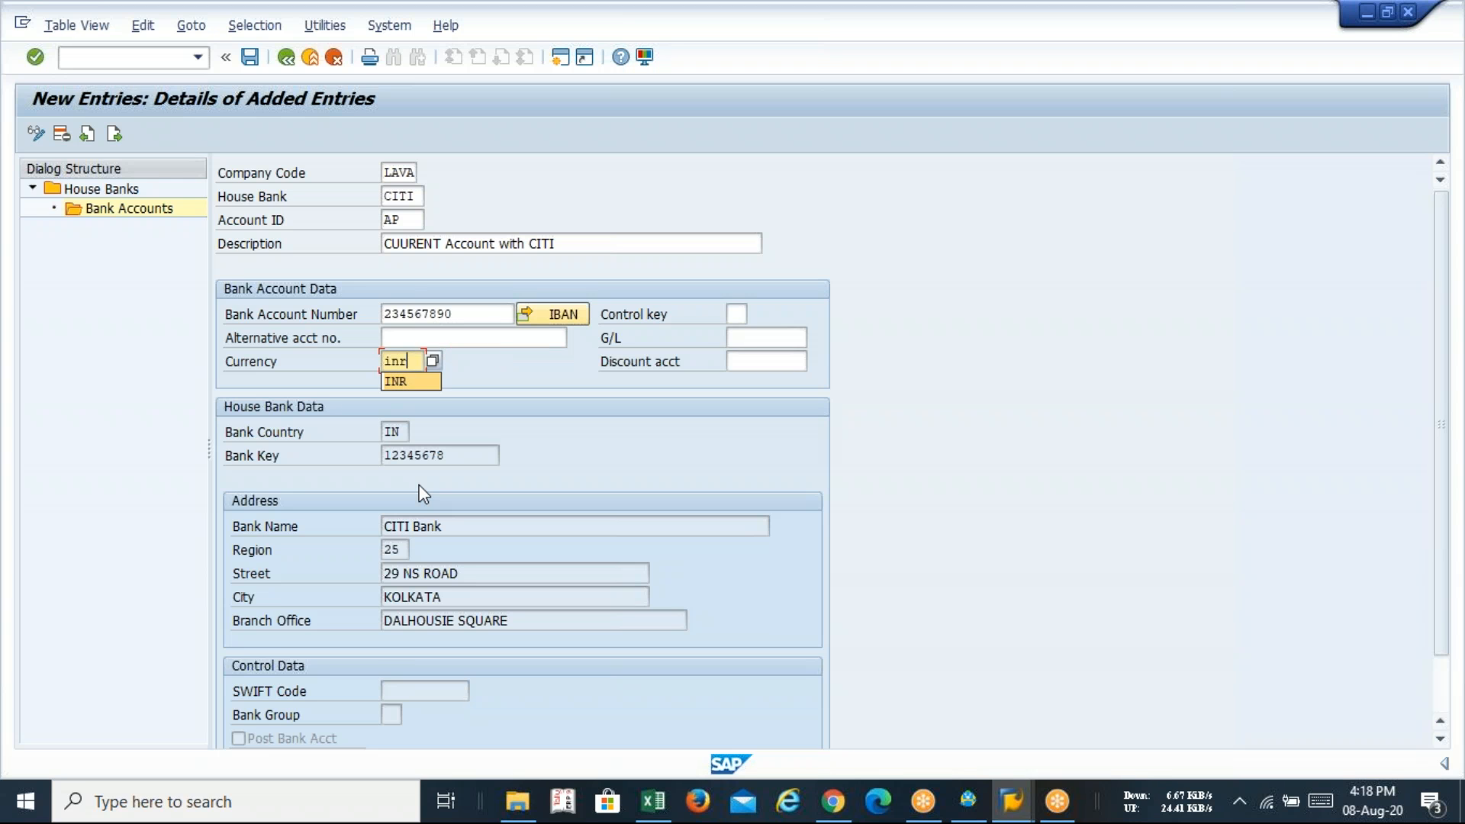
pyautogui.press('Tab')
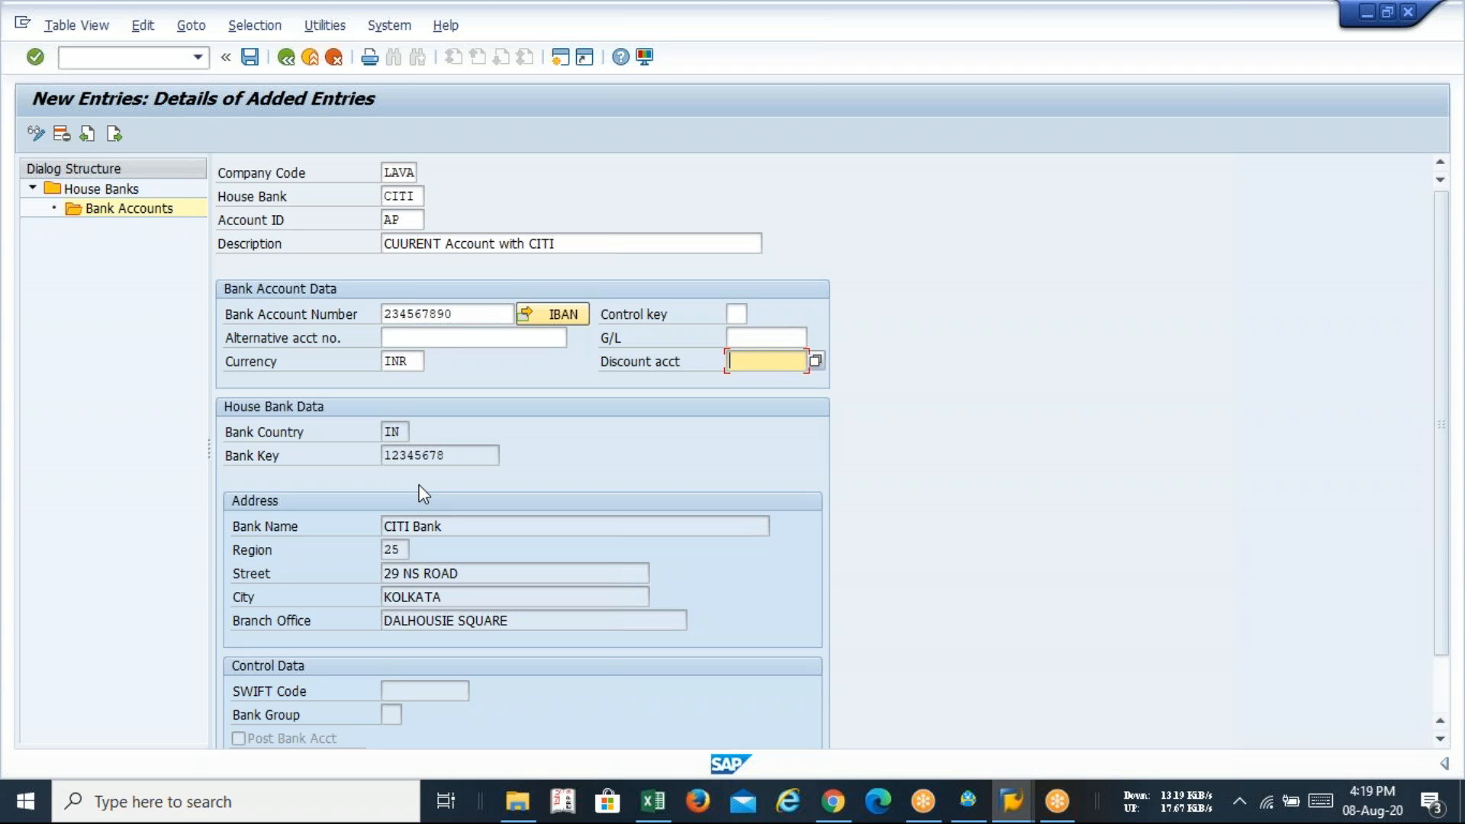
pyautogui.hotkey('shift', 'Tab')
pyautogui.hotkey('shift', 'Tab')
pyautogui.hotkey('shift', 'Tab')
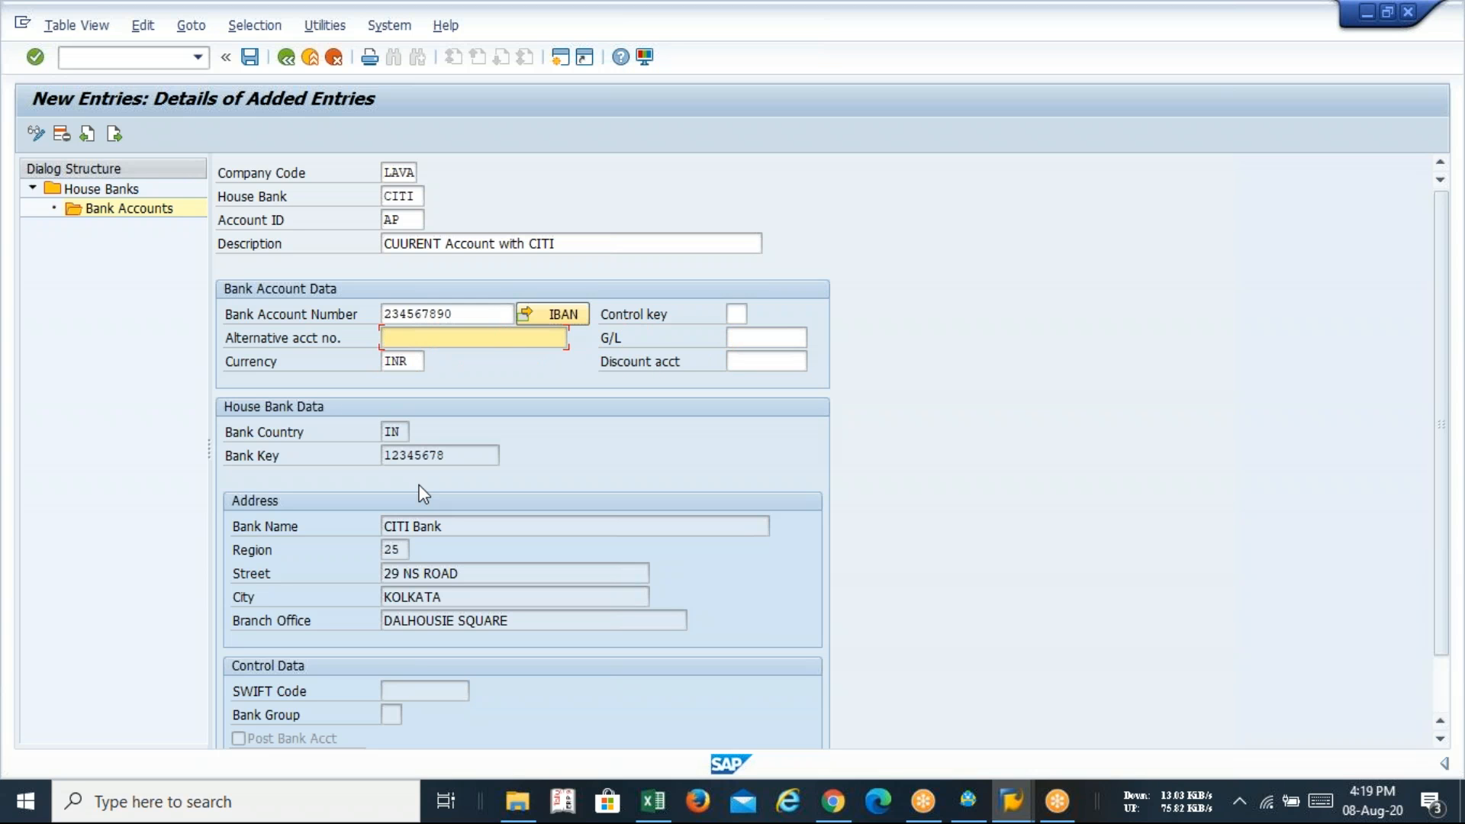
pyautogui.press('Tab')
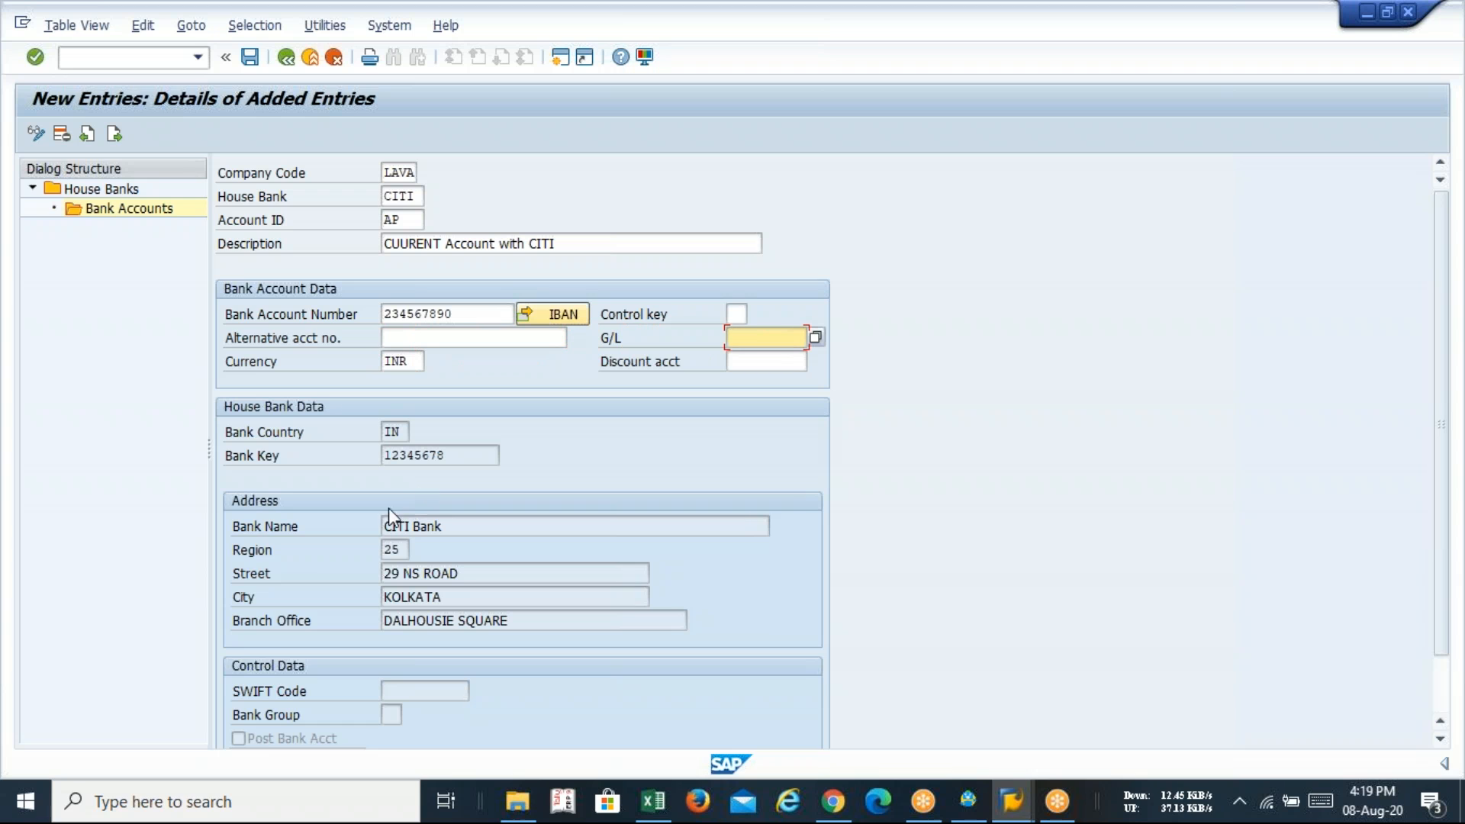
# - Open the central G/L account maintenance transaction FS00 in a new session
pyautogui.click(124, 58)
pyautogui.write('/ofs')
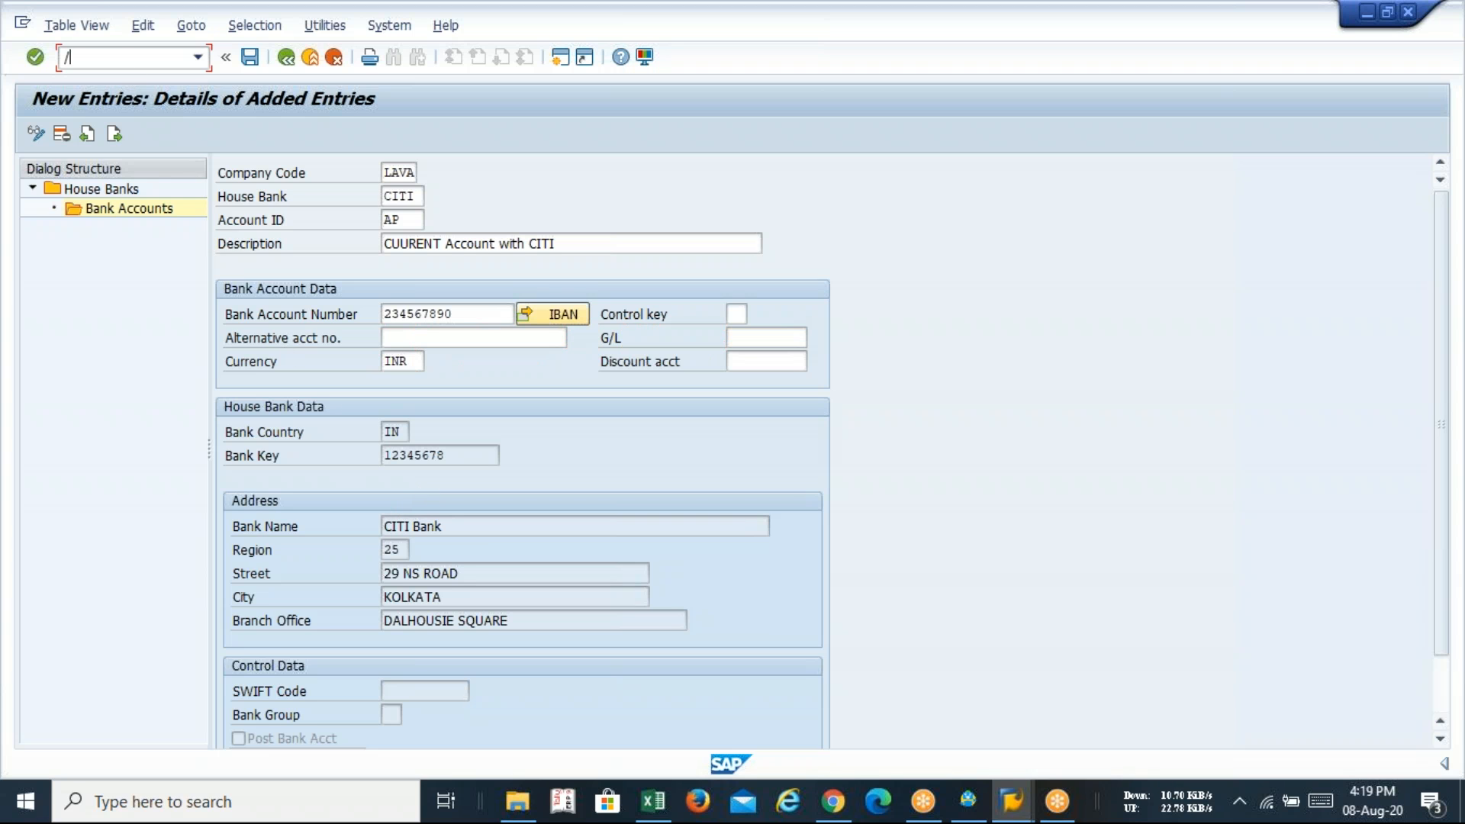
pyautogui.write('00')
pyautogui.press('Return')
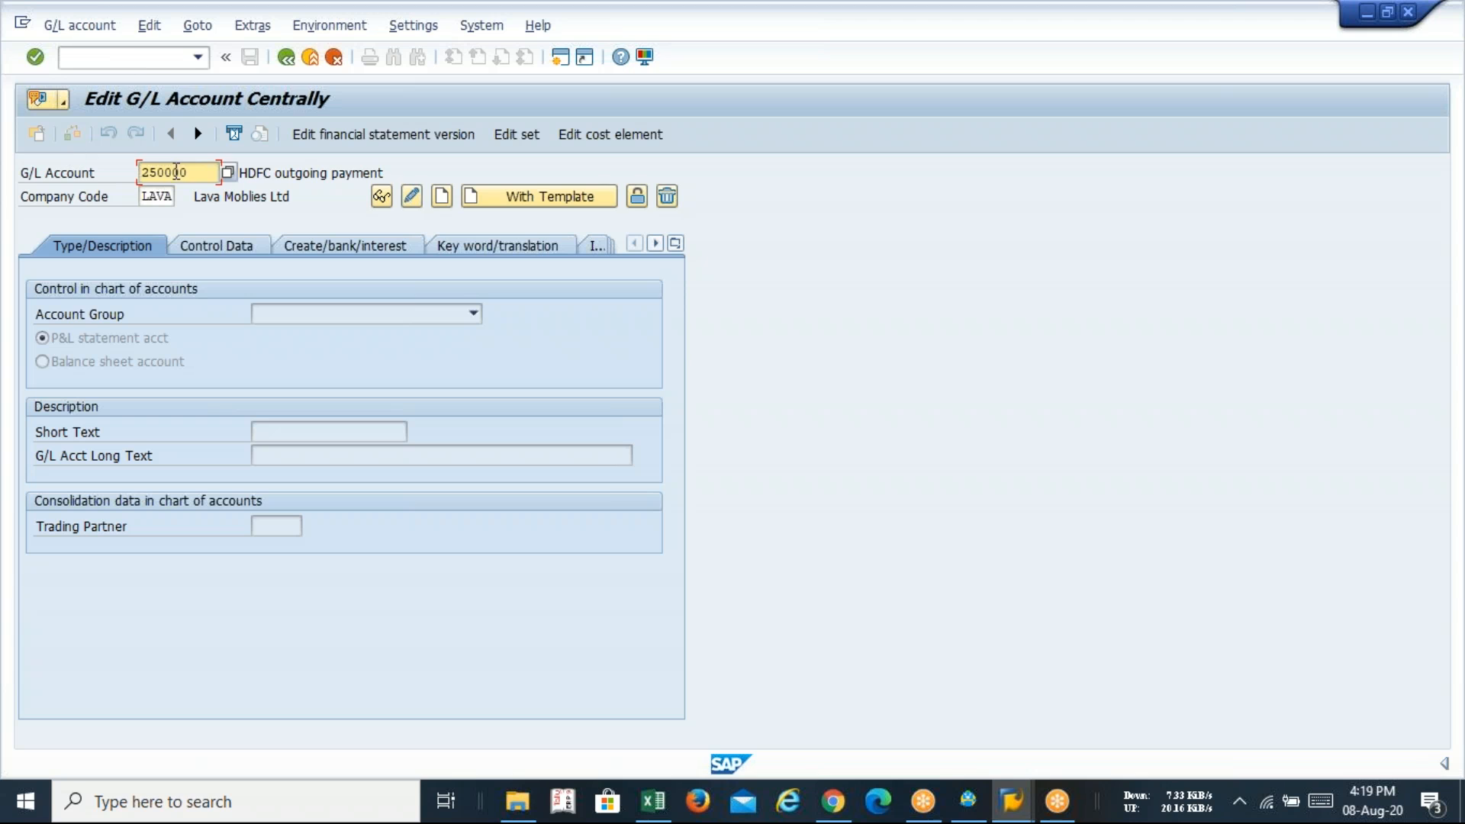
# - Start creating G/L account 200010 for company code LAVA
pyautogui.press('BackSpace')
pyautogui.press('BackSpace')
pyautogui.press('BackSpace')
pyautogui.press('BackSpace')
pyautogui.press('BackSpace')
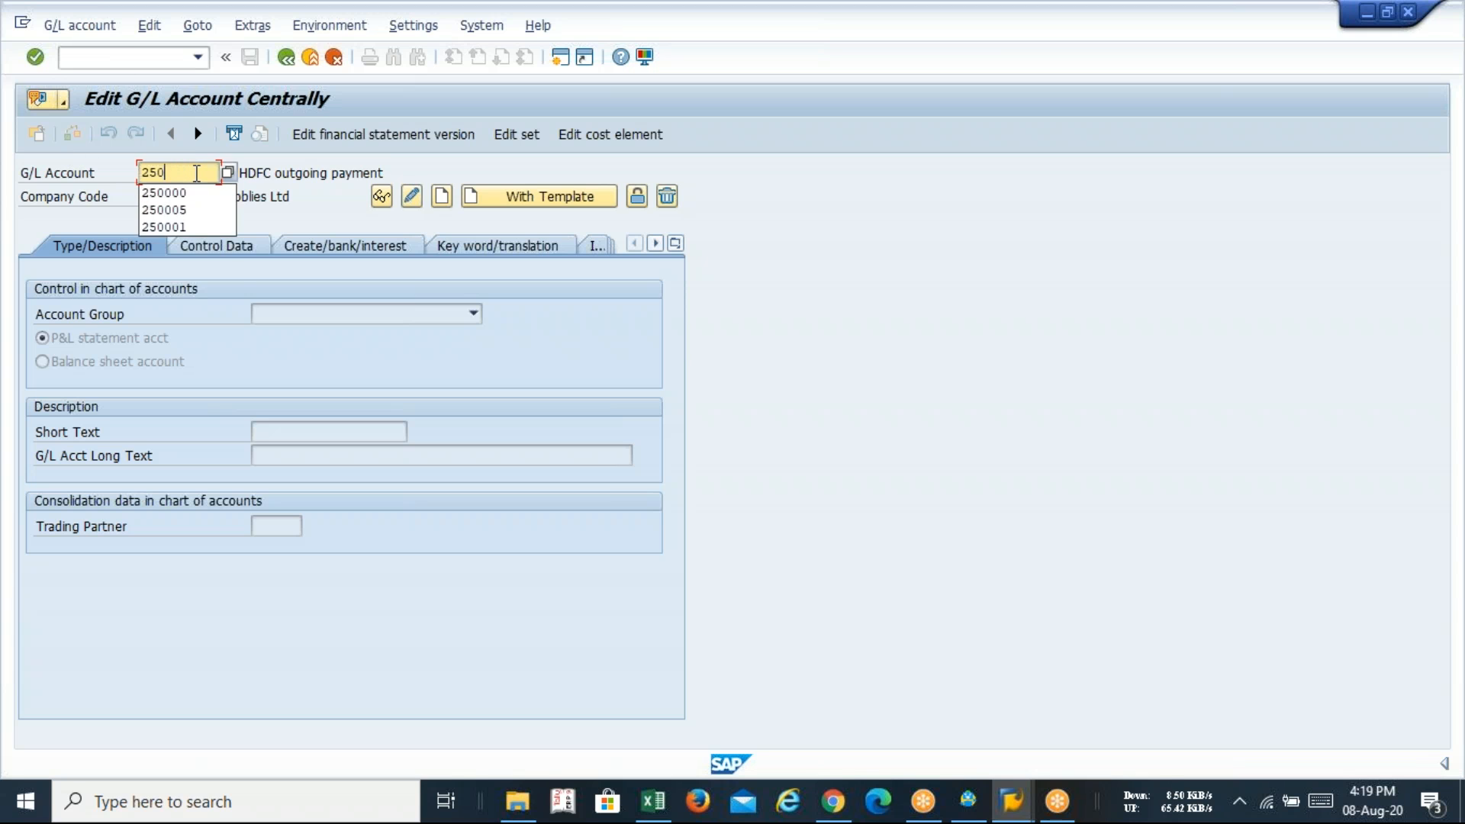
pyautogui.write('000')
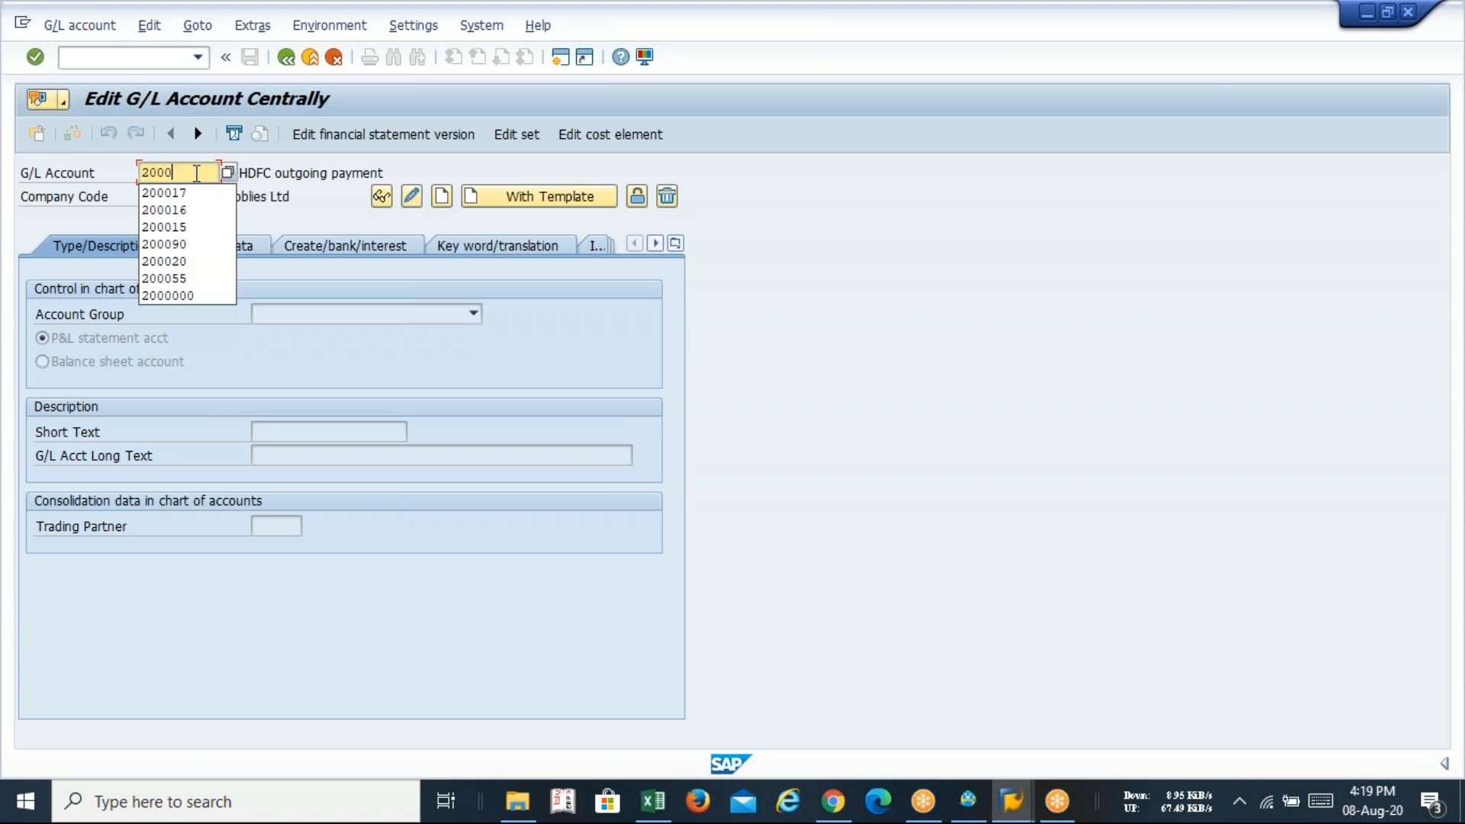
pyautogui.write('10')
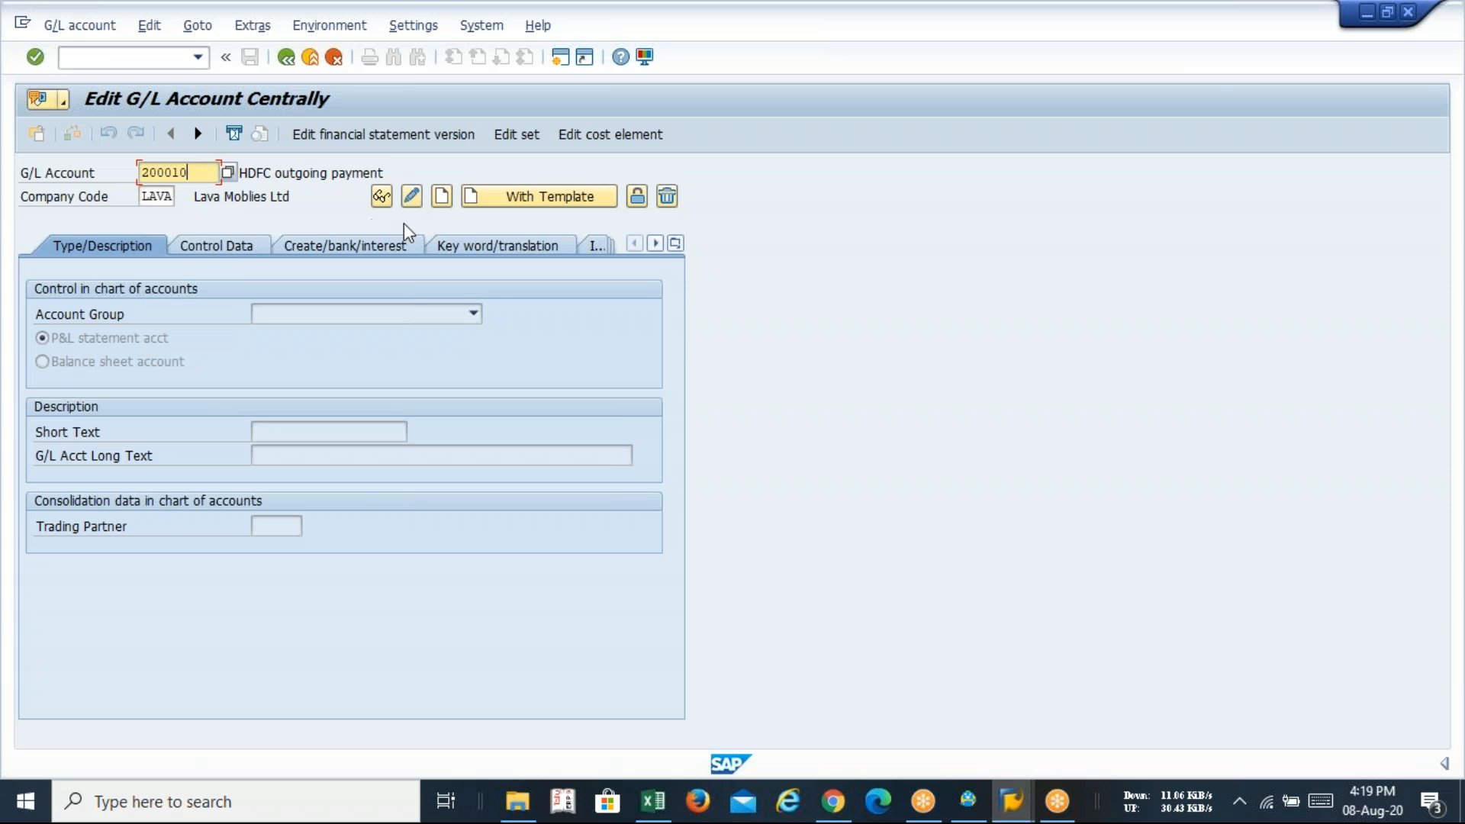
pyautogui.click(443, 197)
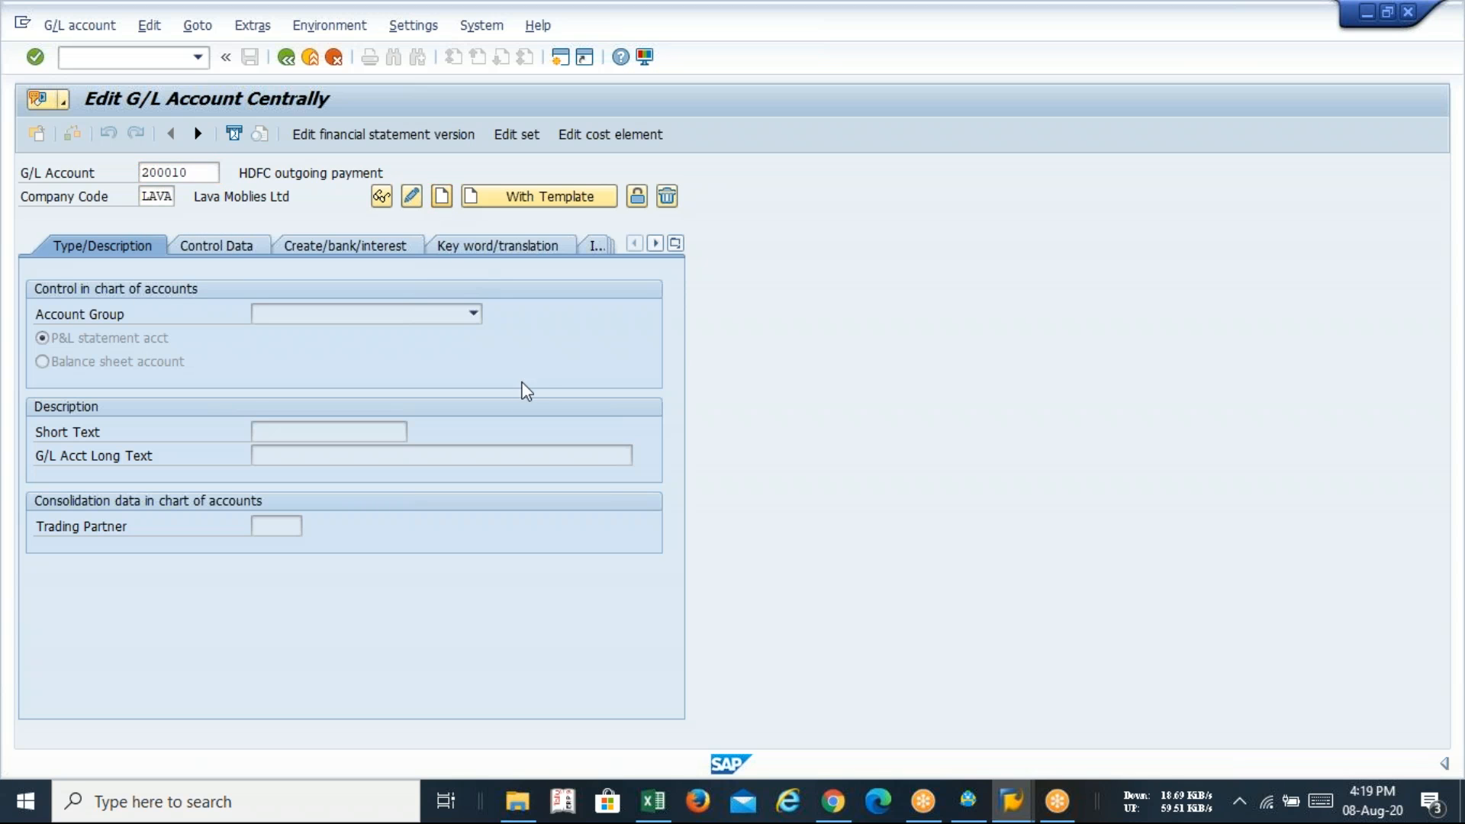
# - Assign the new G/L account to the asset account group and make it a balance sheet account
pyautogui.click(388, 319)
pyautogui.click(359, 336)
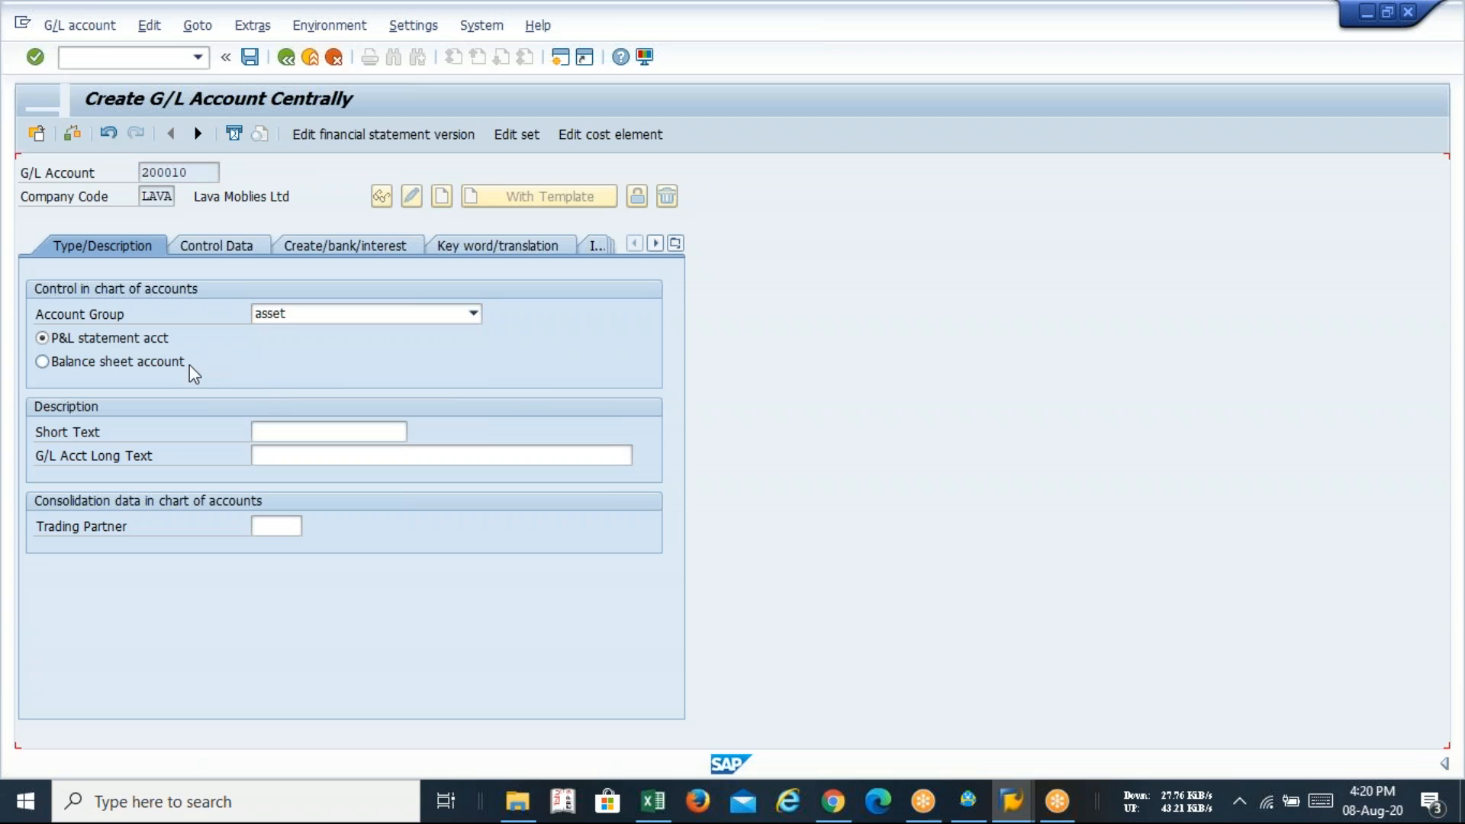
pyautogui.click(180, 366)
# - Describe the G/L account with the short text "CITI main Account" and the long text "CITI Bank Main Account"
pyautogui.click(278, 431)
pyautogui.write('C')
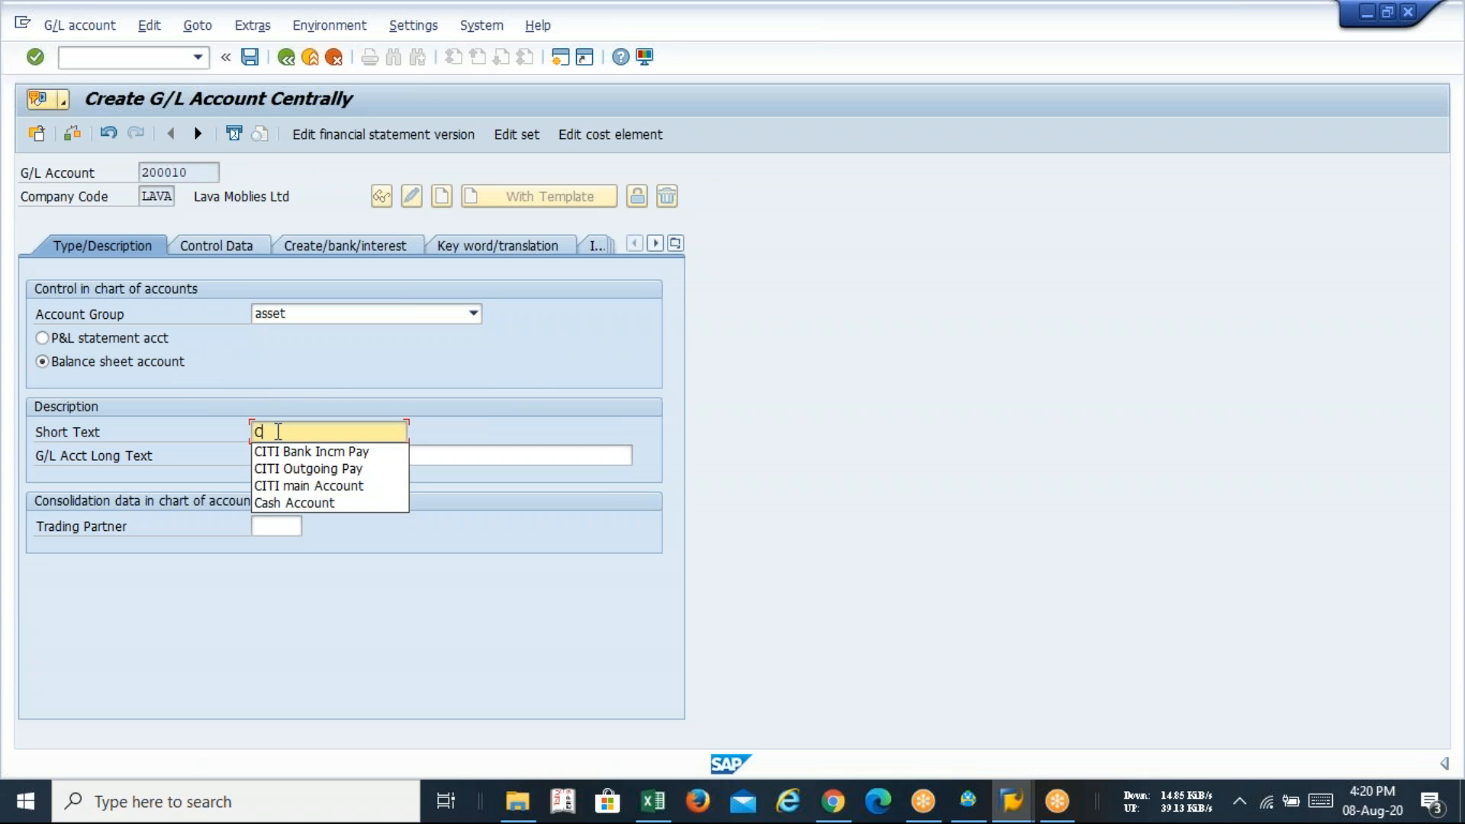
pyautogui.write('I')
pyautogui.press('Down')
pyautogui.press('Down')
pyautogui.press('Down')
pyautogui.press('Return')
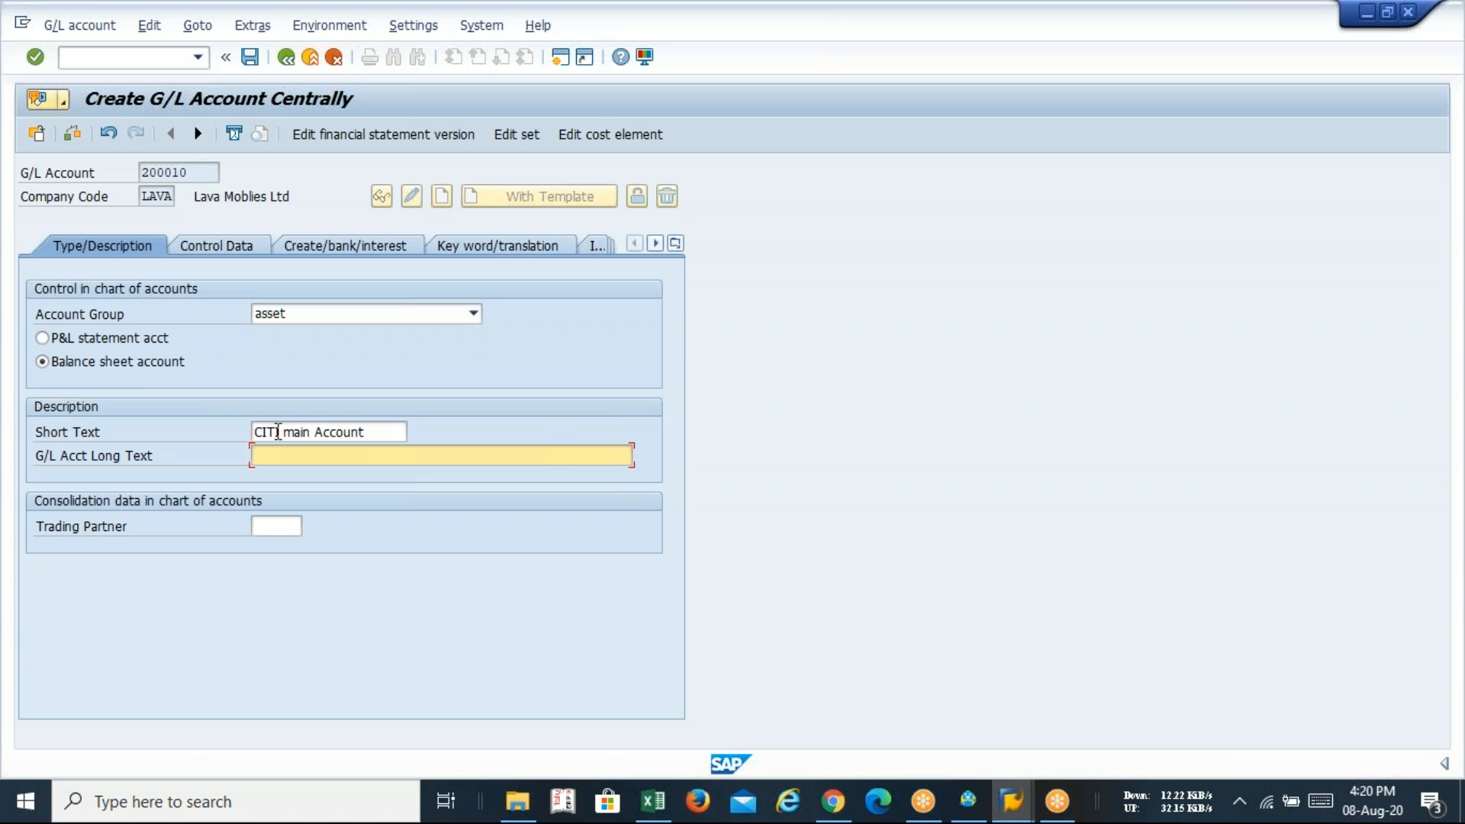
pyautogui.press('Down')
pyautogui.press('Down')
pyautogui.press('Down')
pyautogui.press('Down')
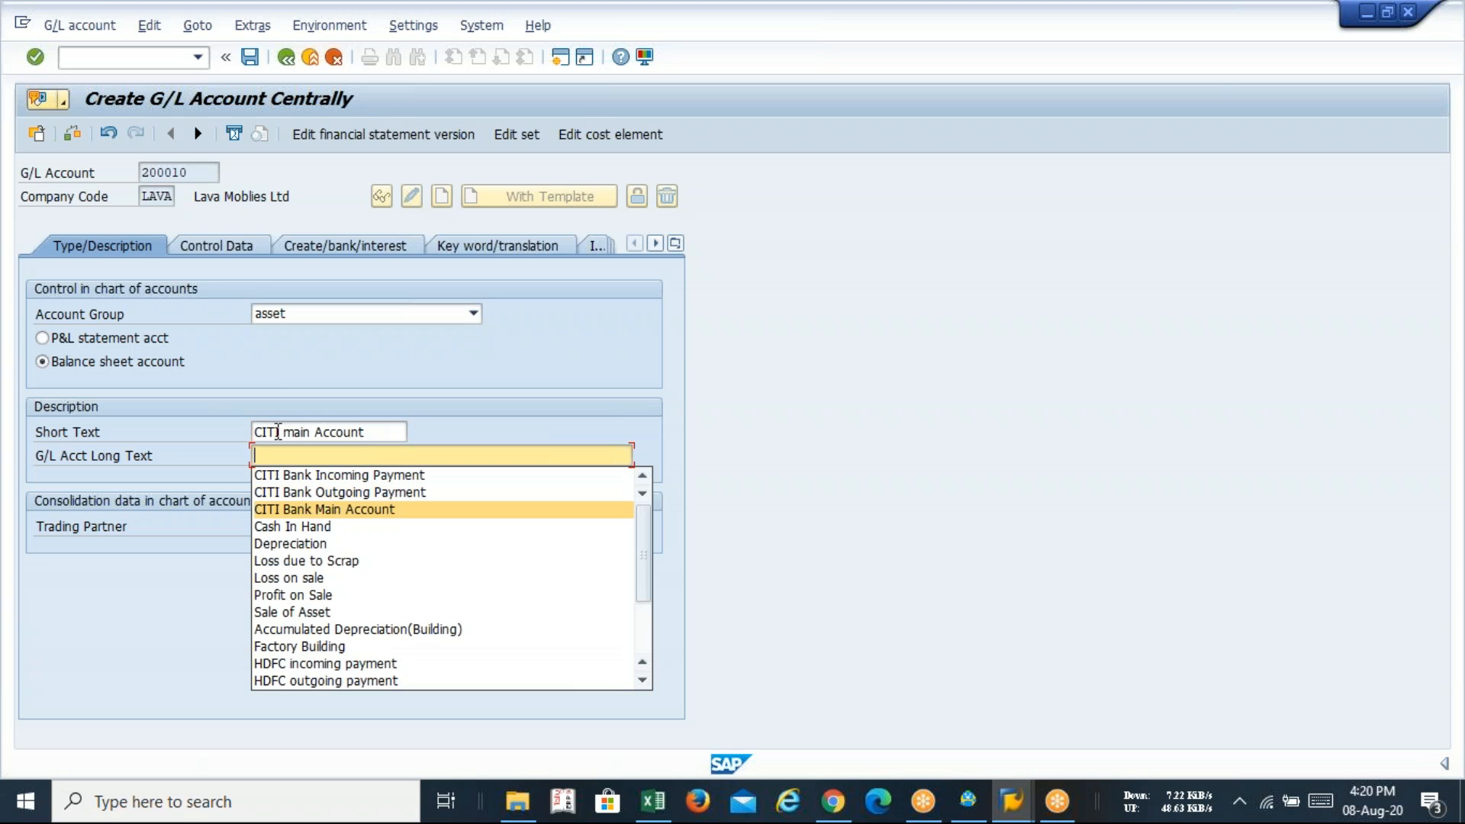
pyautogui.press('Return')
# - In the account's control data, enable only balances in local currency and line item display, and set the sort key to 001
pyautogui.click(201, 250)
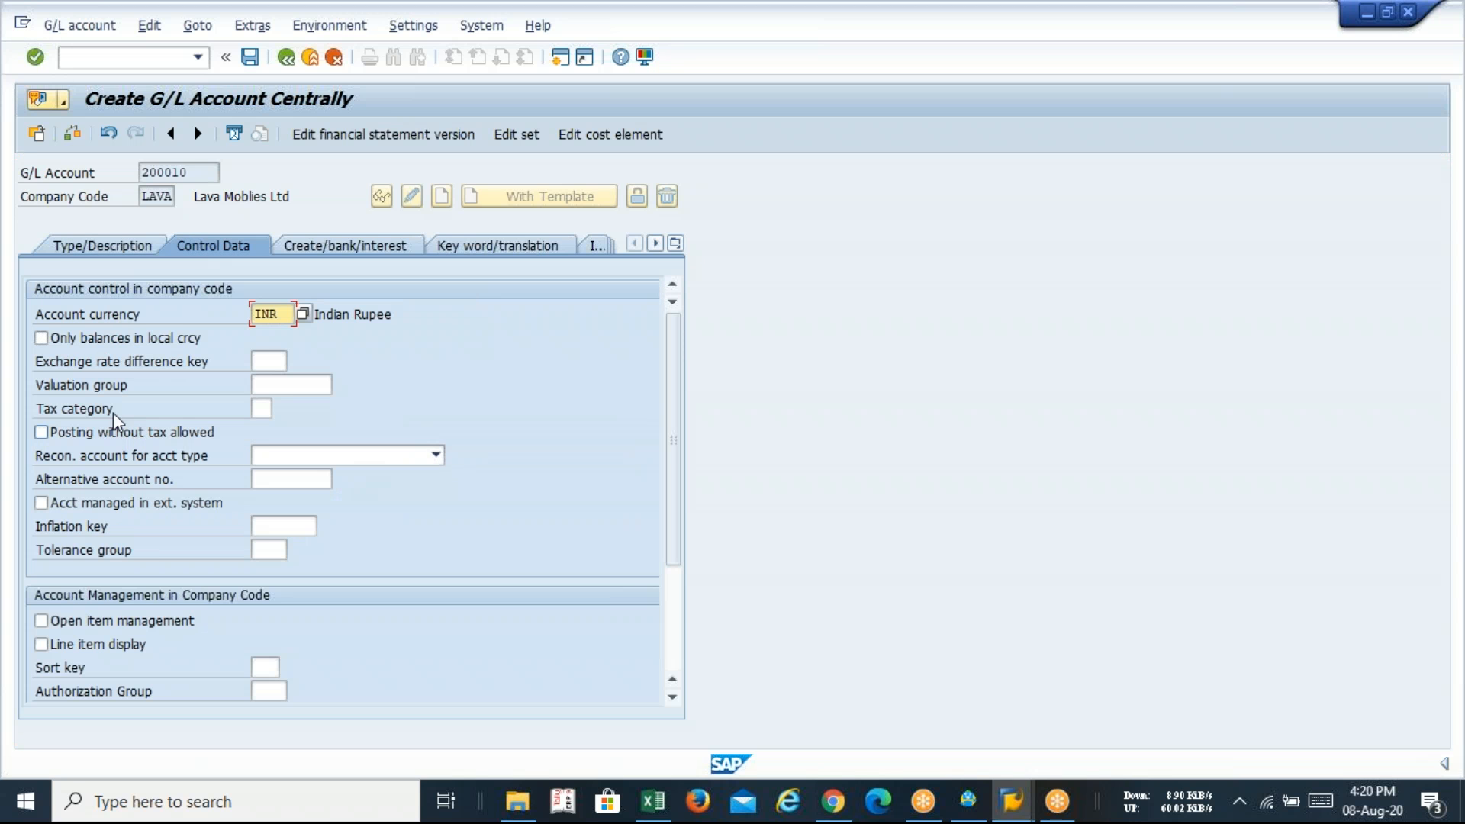
pyautogui.click(41, 338)
pyautogui.click(41, 644)
pyautogui.click(270, 665)
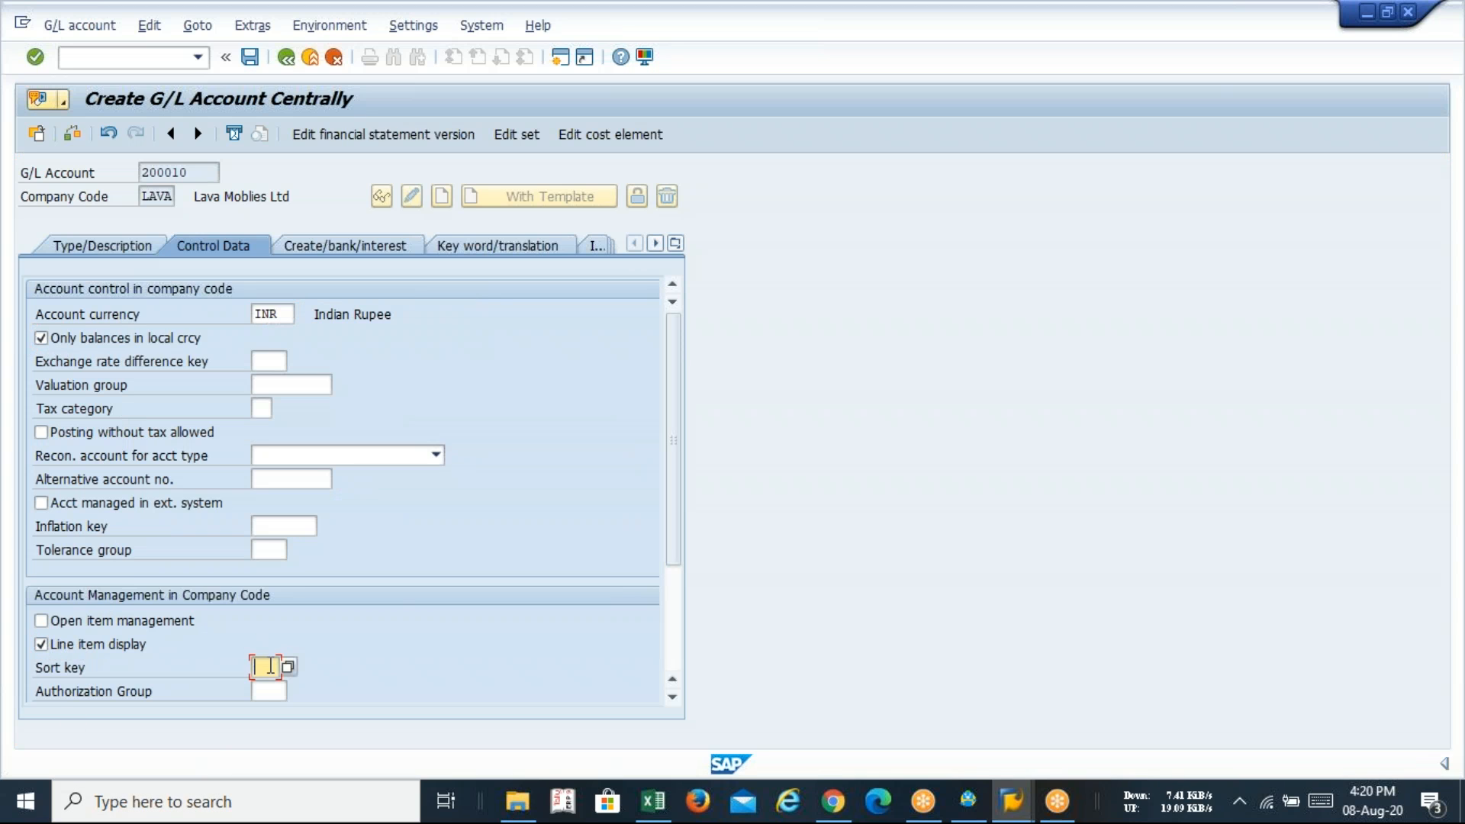
pyautogui.write('001')
# - Set the field status group of account 200010 to G005 and save the account
pyautogui.click(351, 251)
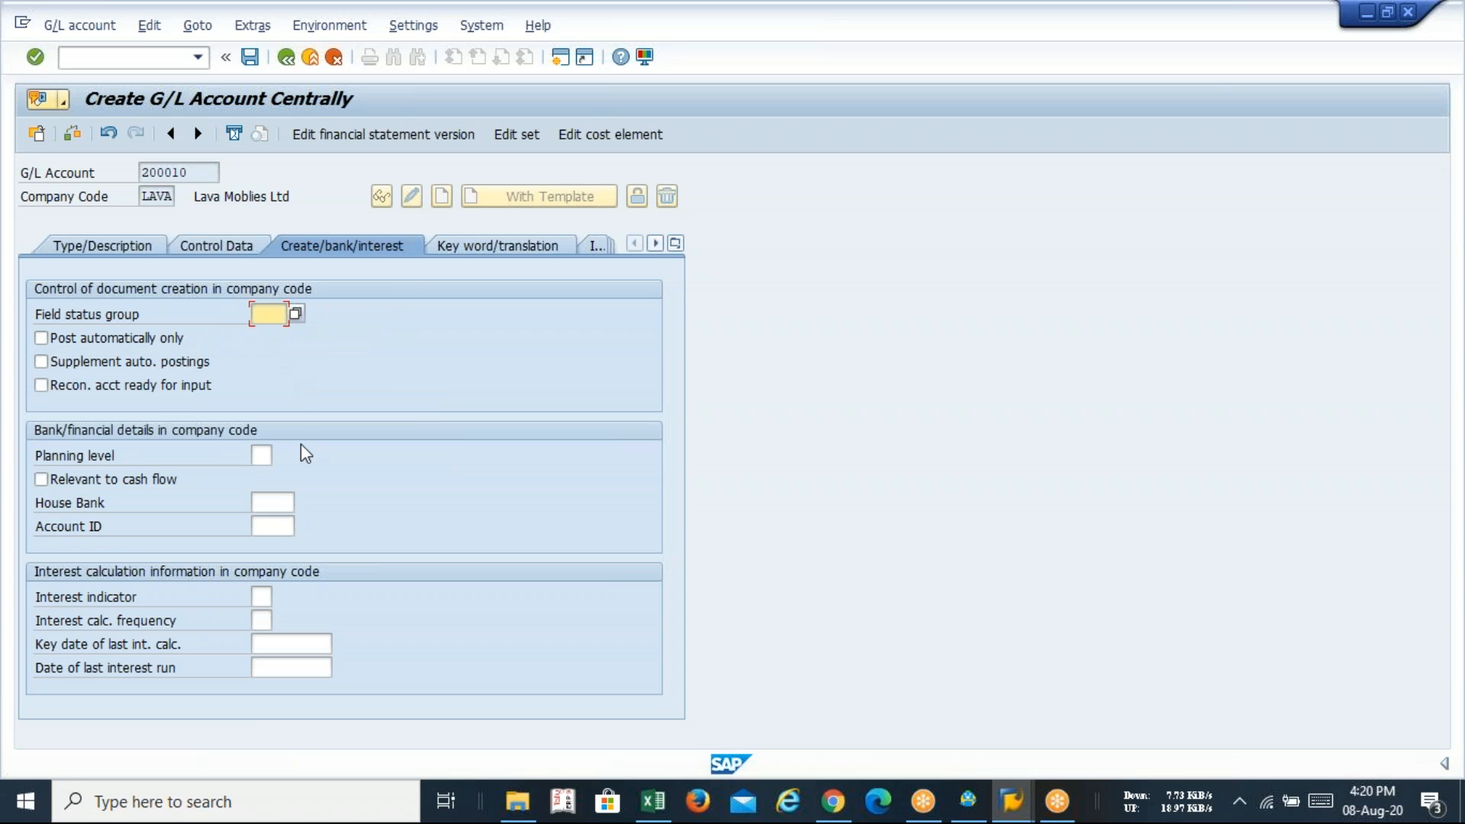
pyautogui.write('g')
pyautogui.press('Down')
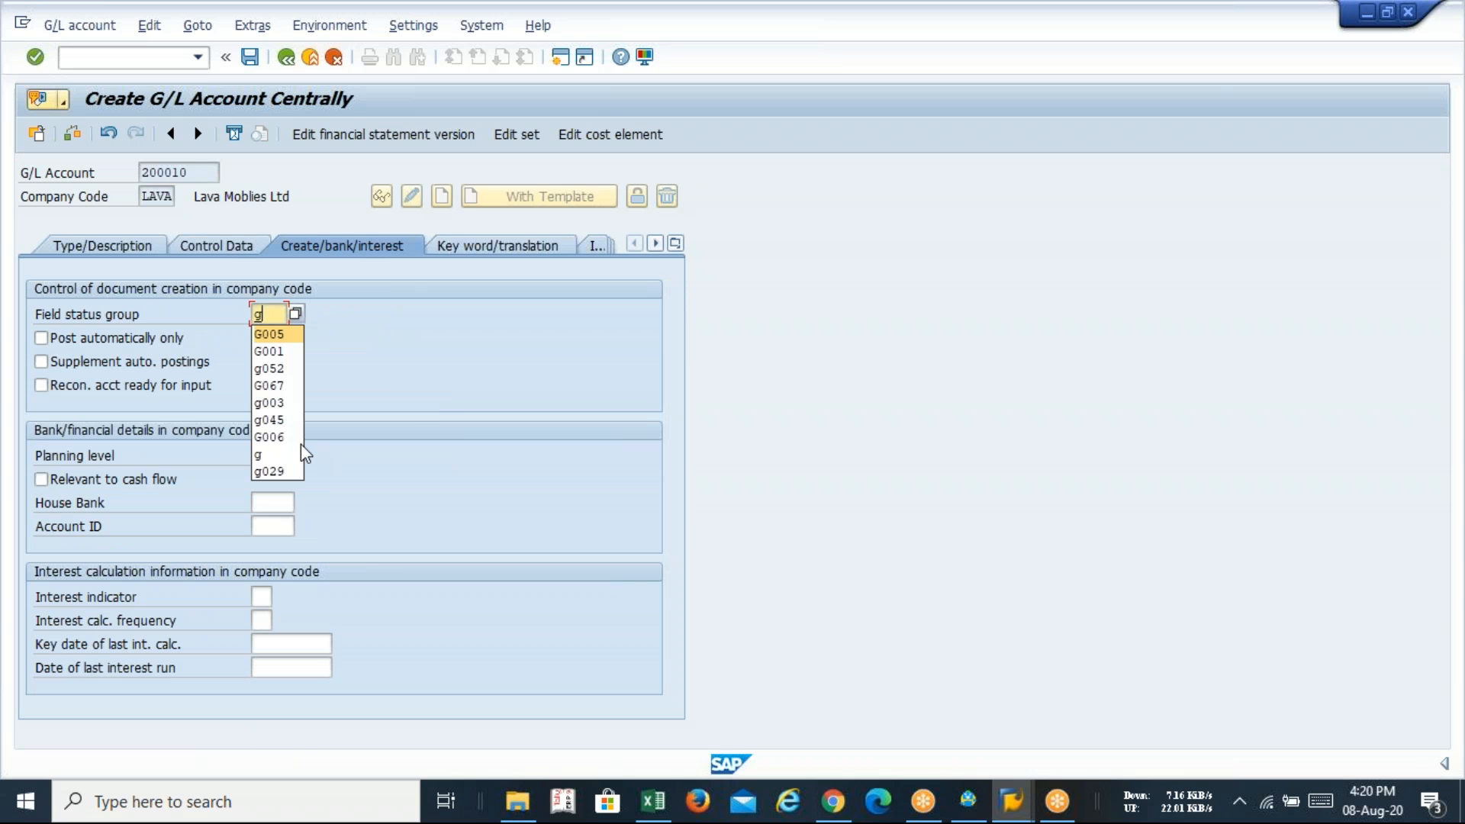
pyautogui.press('Return')
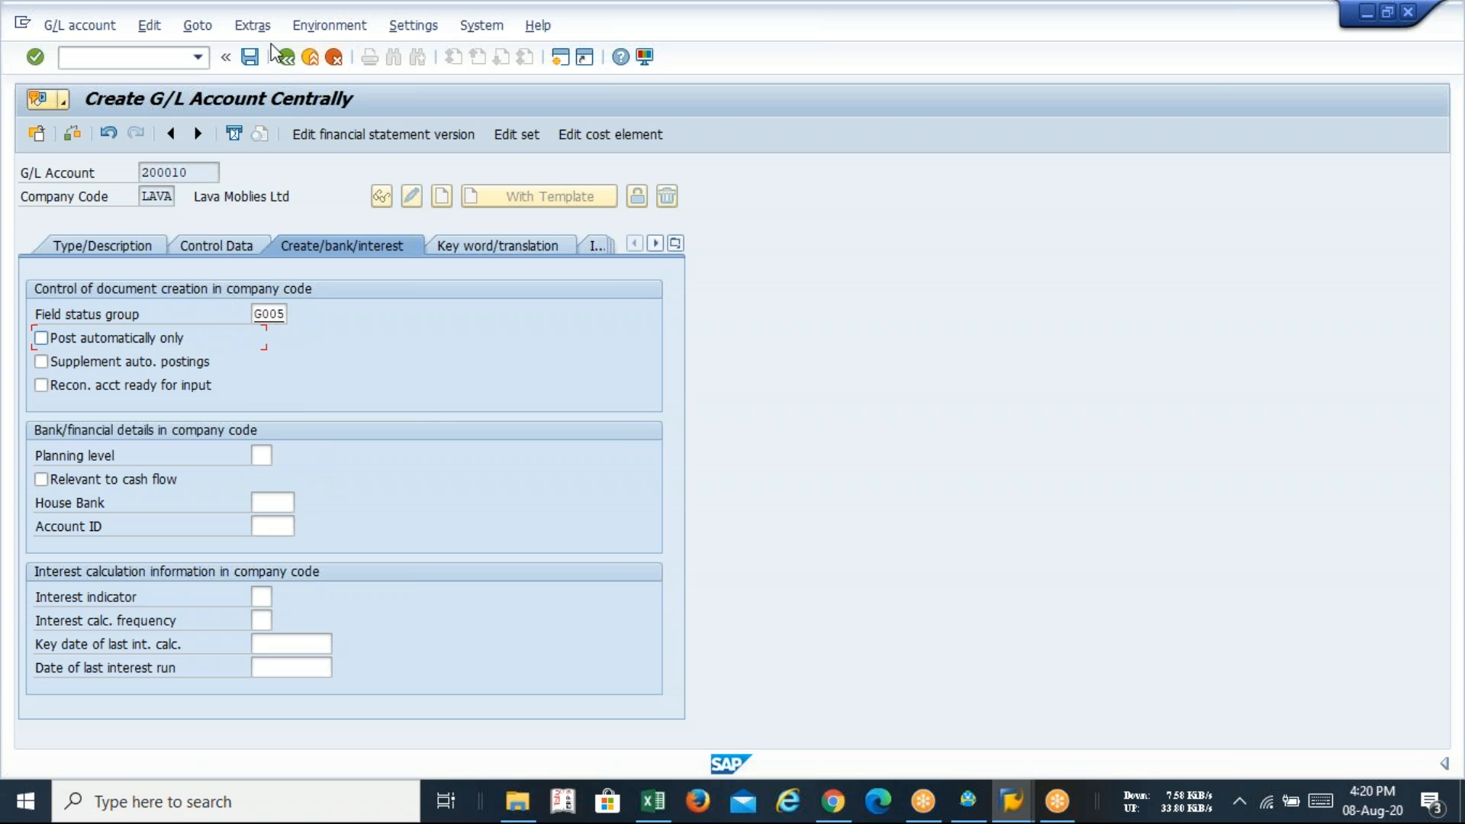
pyautogui.click(250, 57)
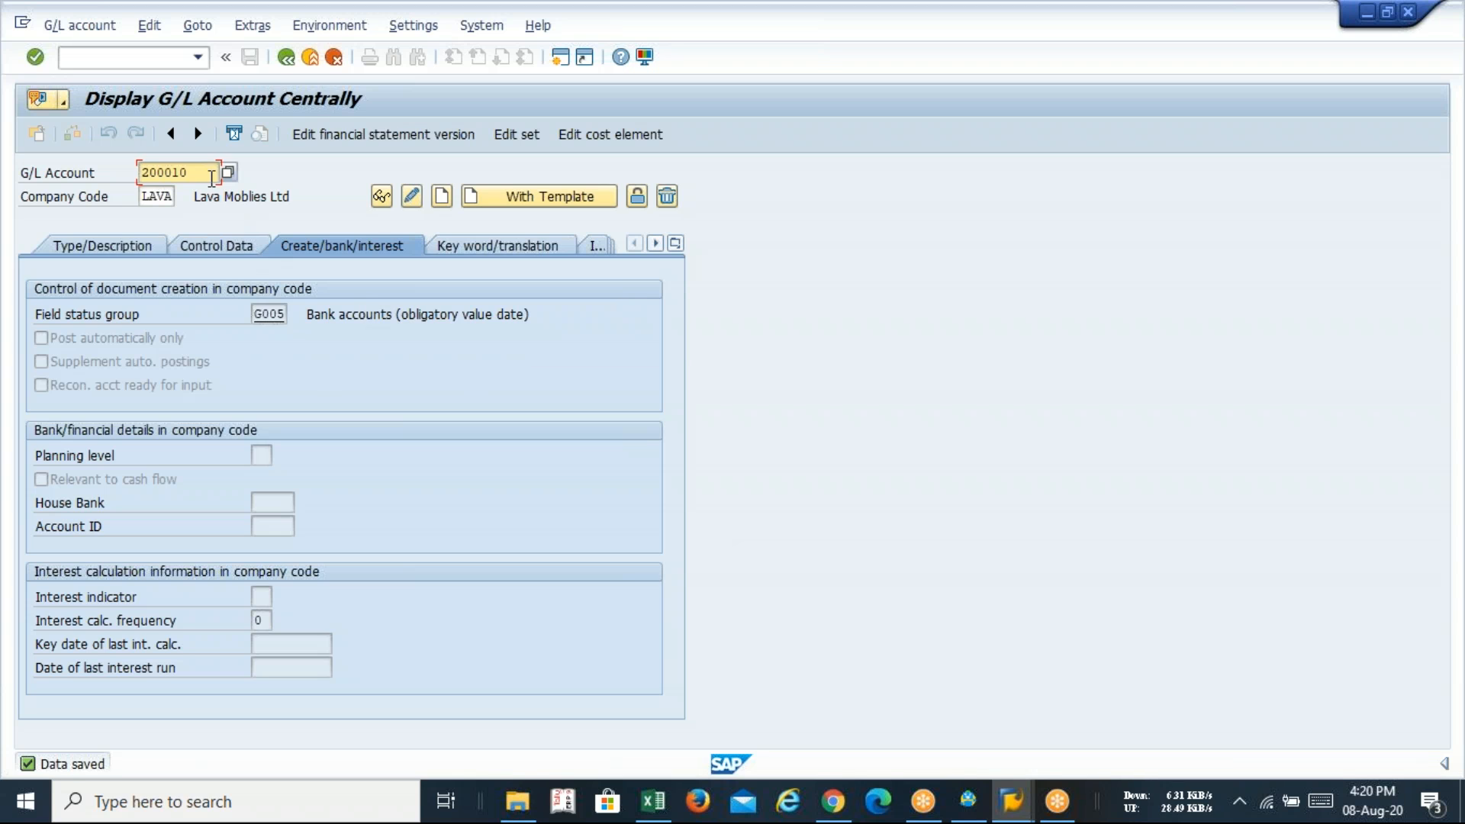
# - Start creating G/L account 200011 for company code LAVA without a template and view its type and description
pyautogui.press('BackSpace')
pyautogui.write('1')
pyautogui.click(441, 196)
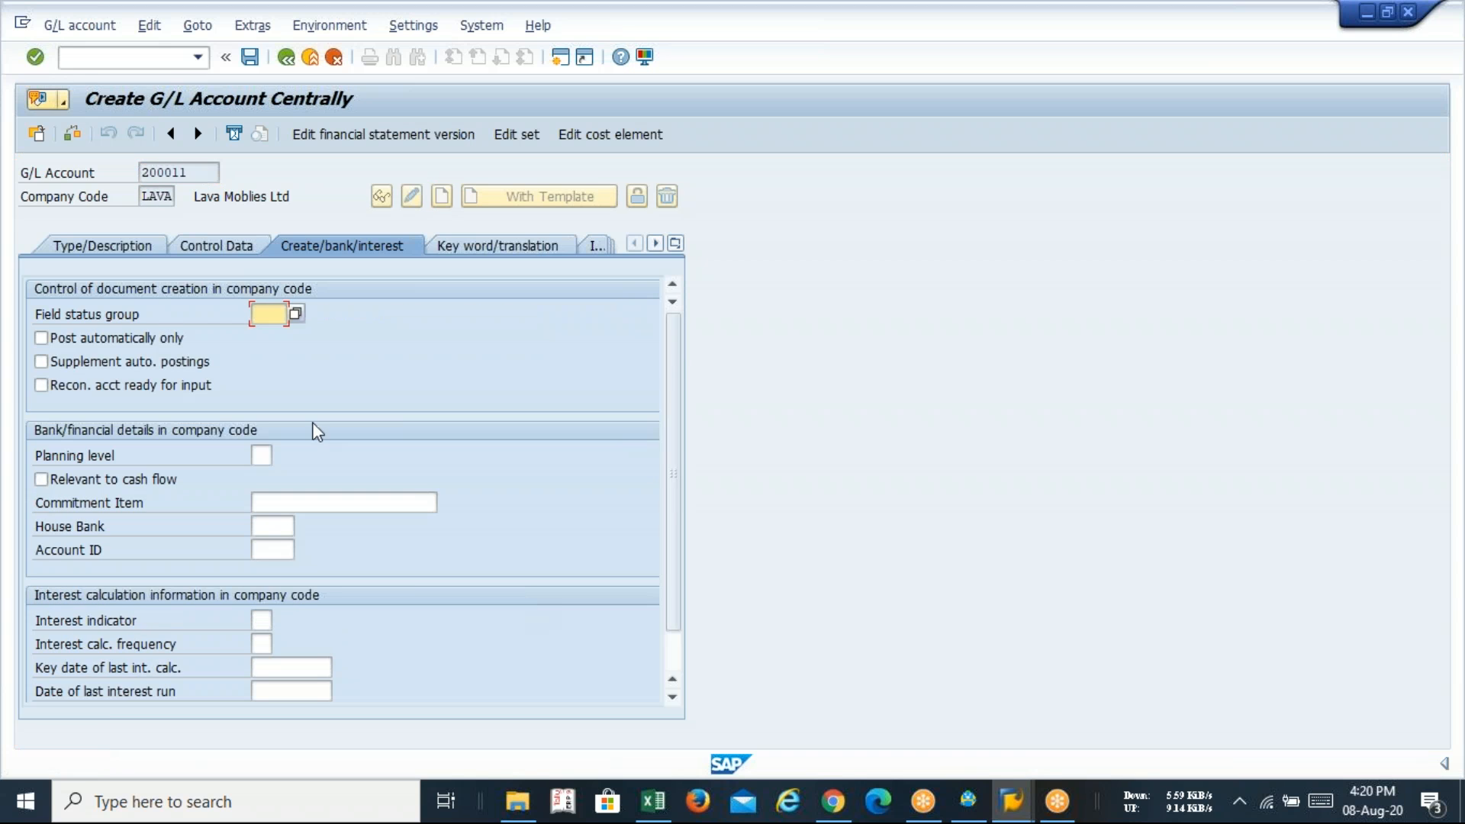
pyautogui.click(113, 248)
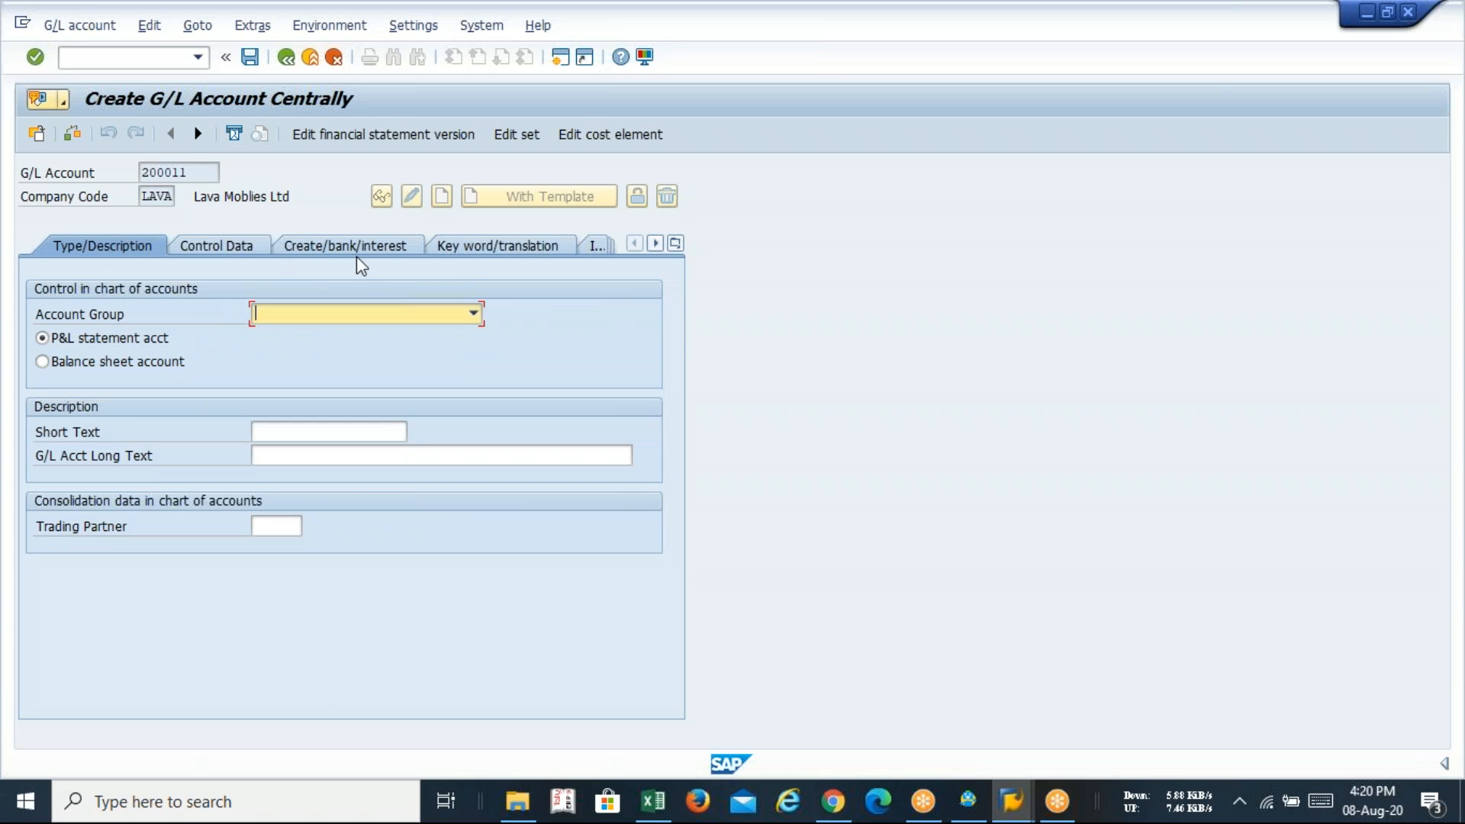
# - Abandon the unfinished account entry and restart transaction FS00
pyautogui.click(141, 59)
pyautogui.write('/n')
pyautogui.press('Return')
pyautogui.write('fs00')
pyautogui.press('Return')
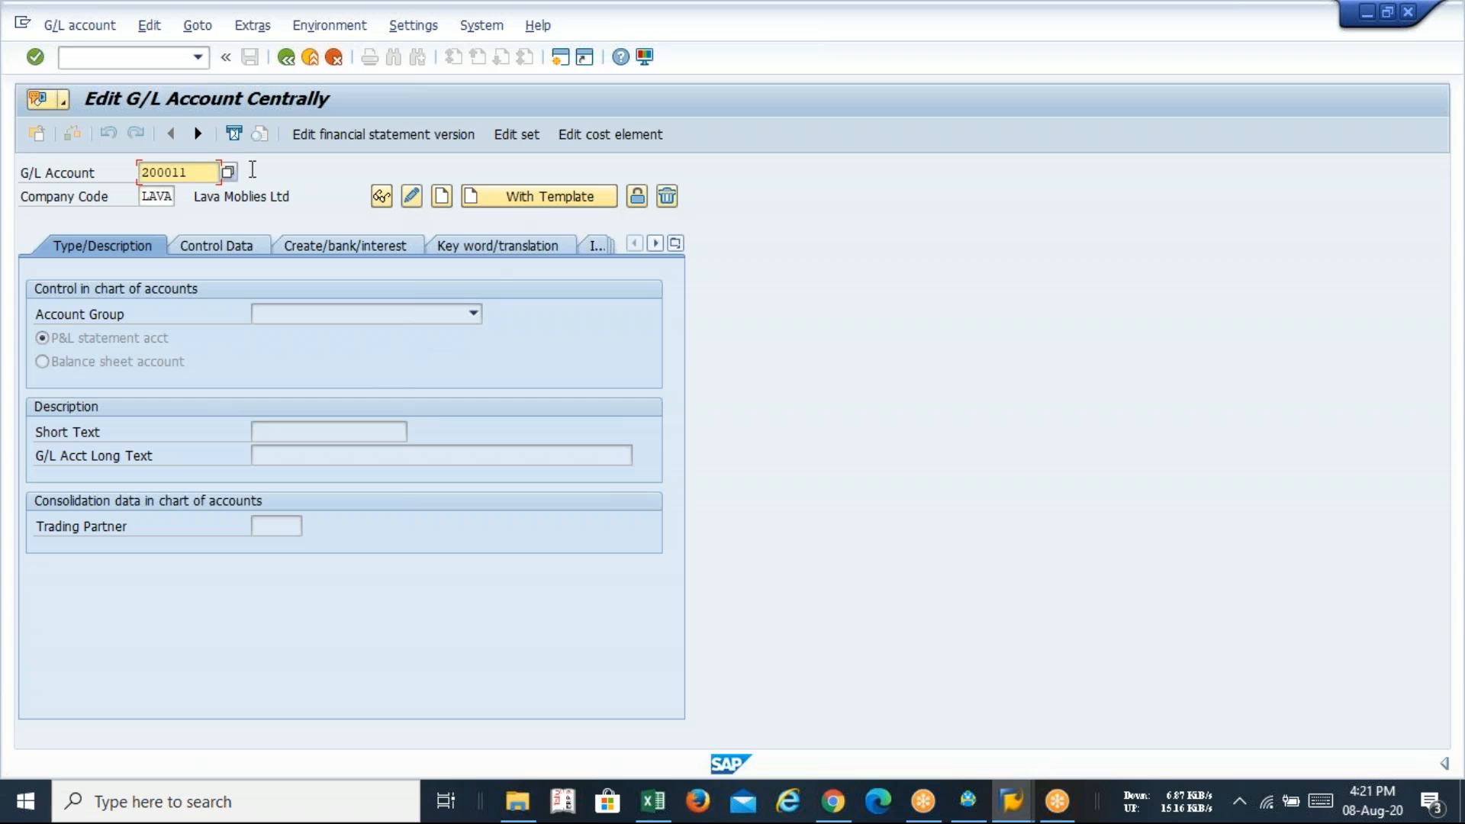
# - Create G/L account 200011 with a template, using account 200010 of company code LAVA as the reference
pyautogui.click(194, 172)
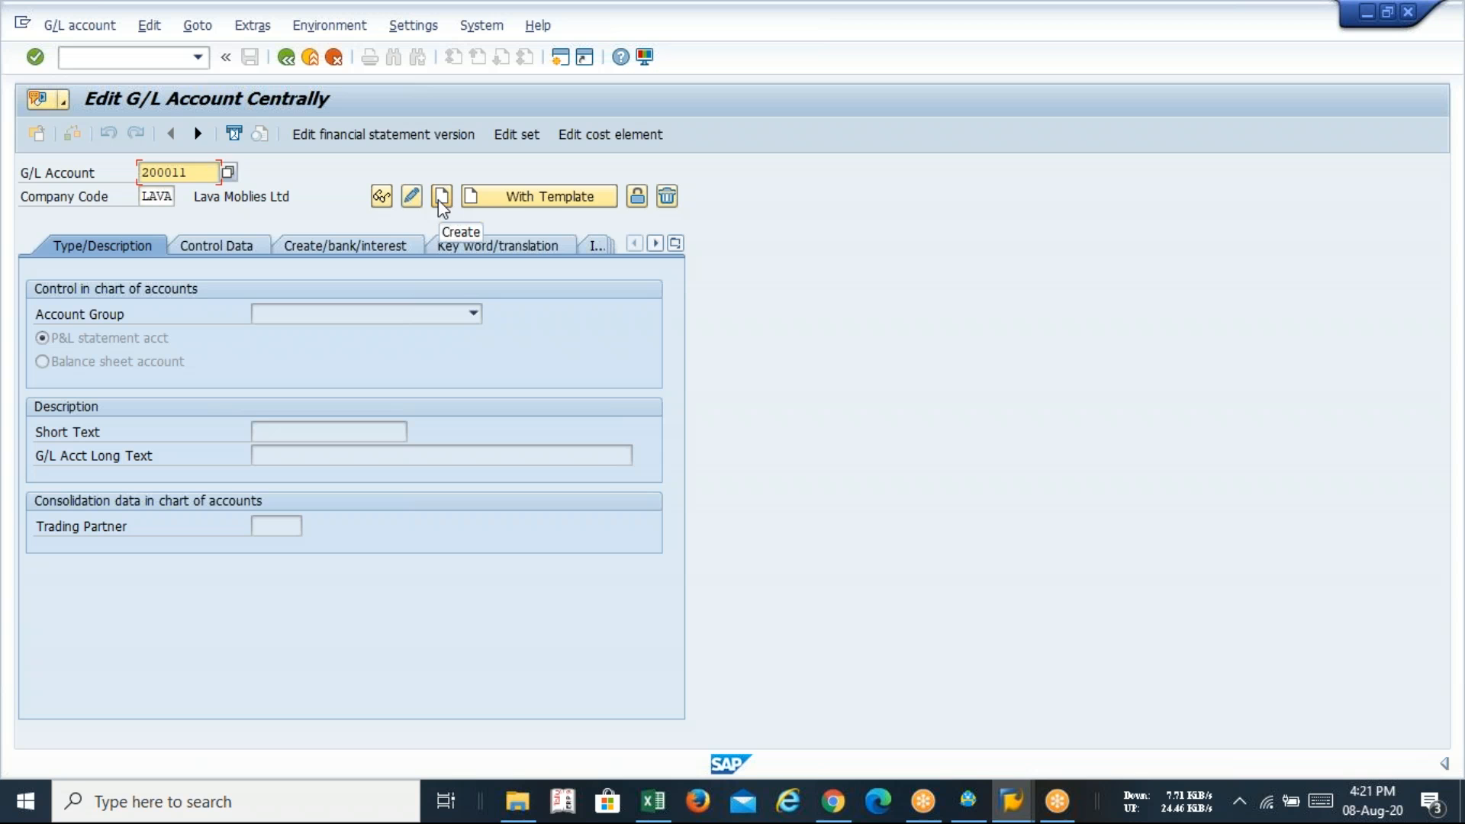
pyautogui.click(561, 205)
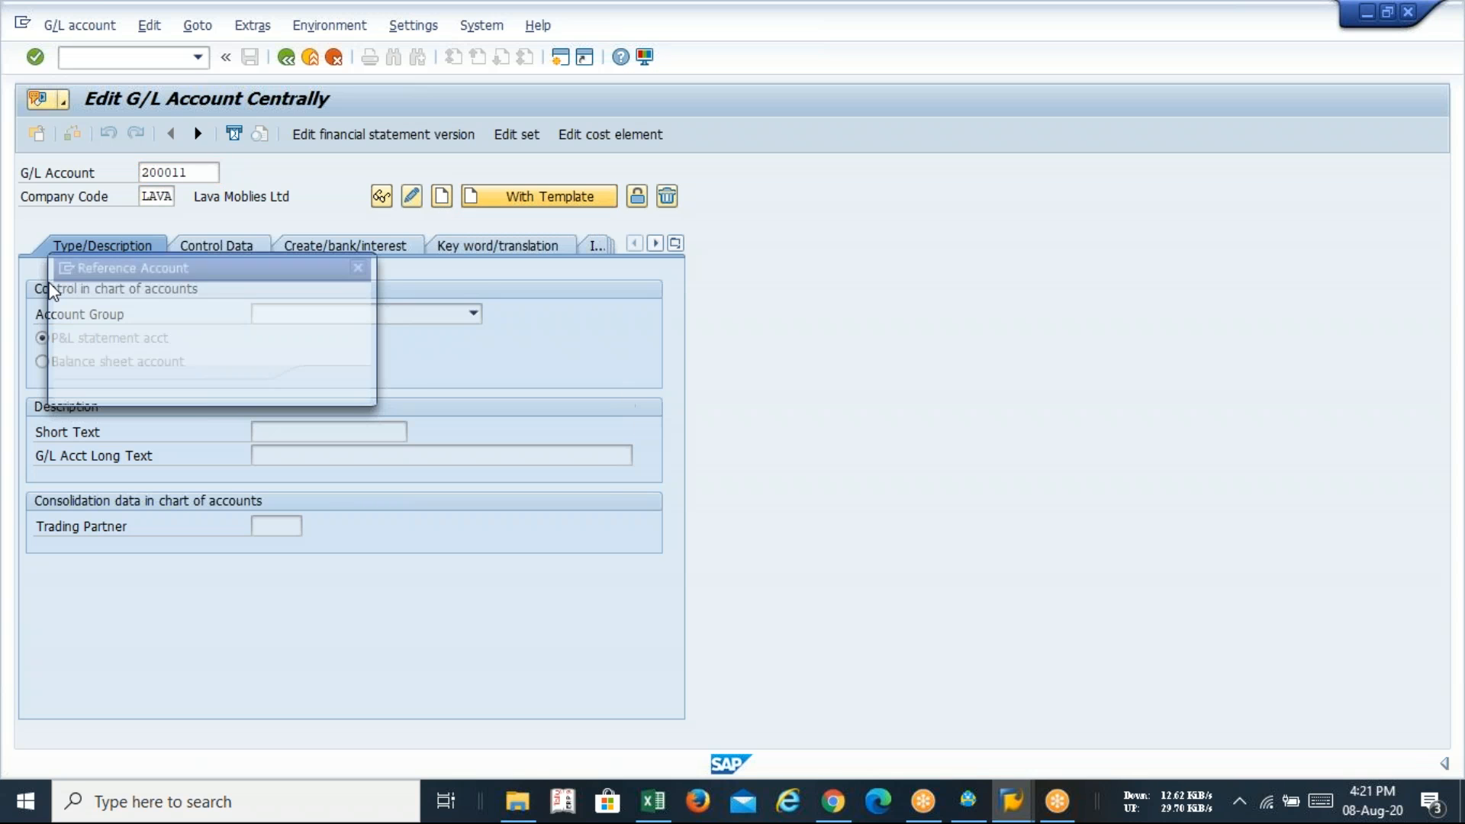
pyautogui.moveTo(138, 261); pyautogui.dragTo(682, 272)
pyautogui.write('2')
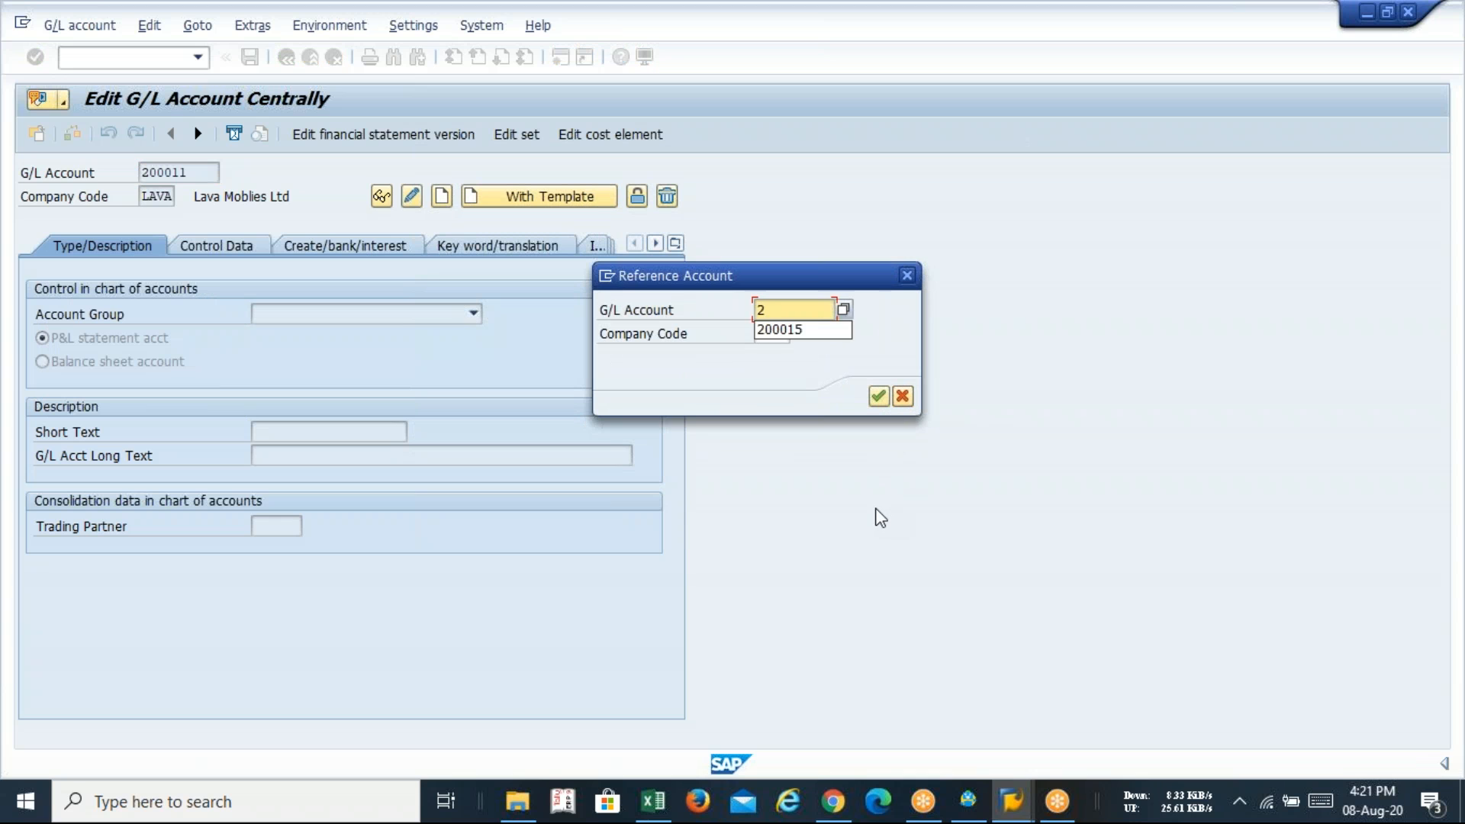
pyautogui.press('Down')
pyautogui.press('Return')
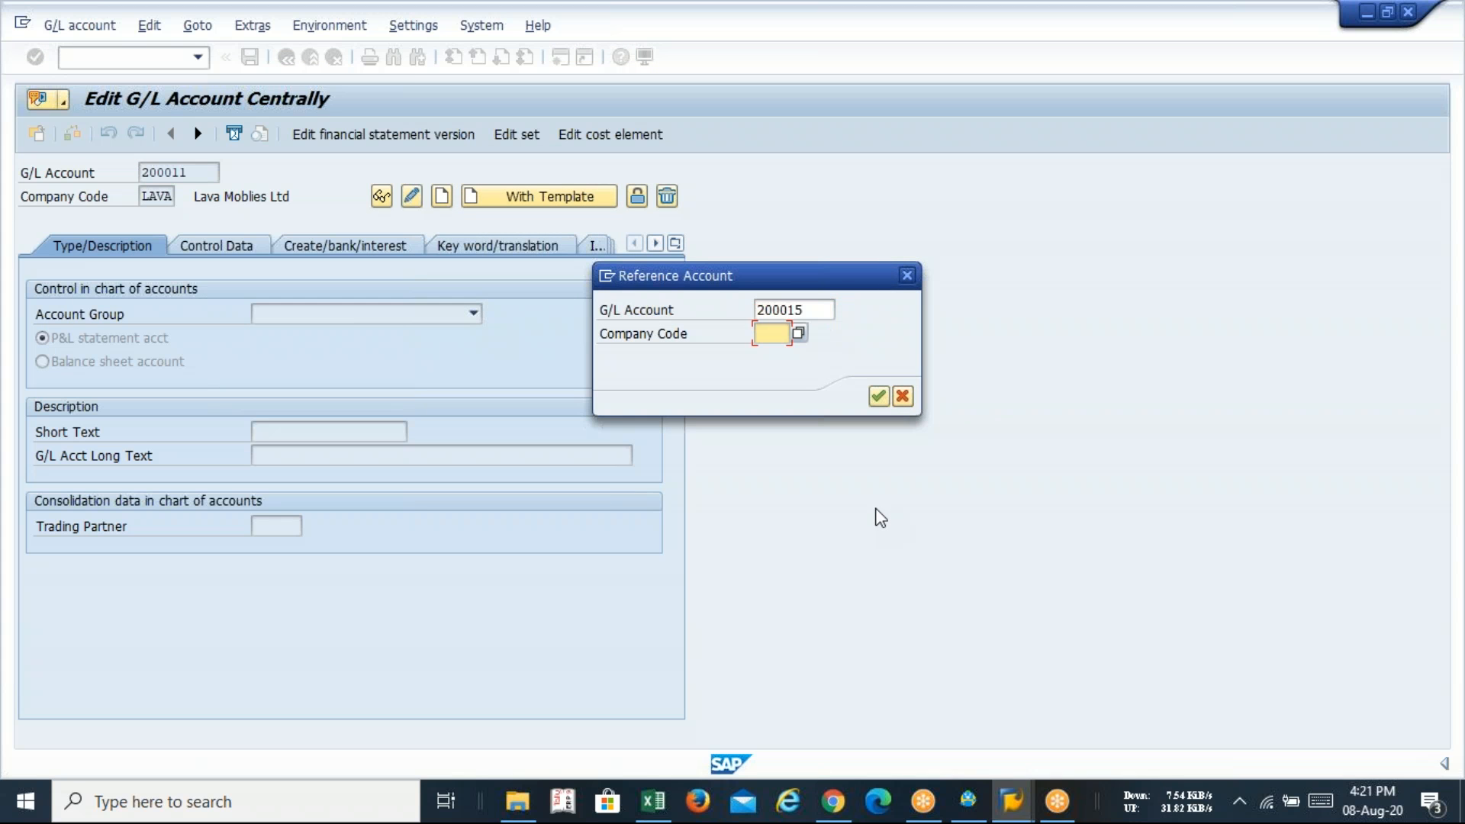
pyautogui.press('BackSpace')
pyautogui.write('0')
pyautogui.press('Tab')
pyautogui.write('lava')
pyautogui.press('Return')
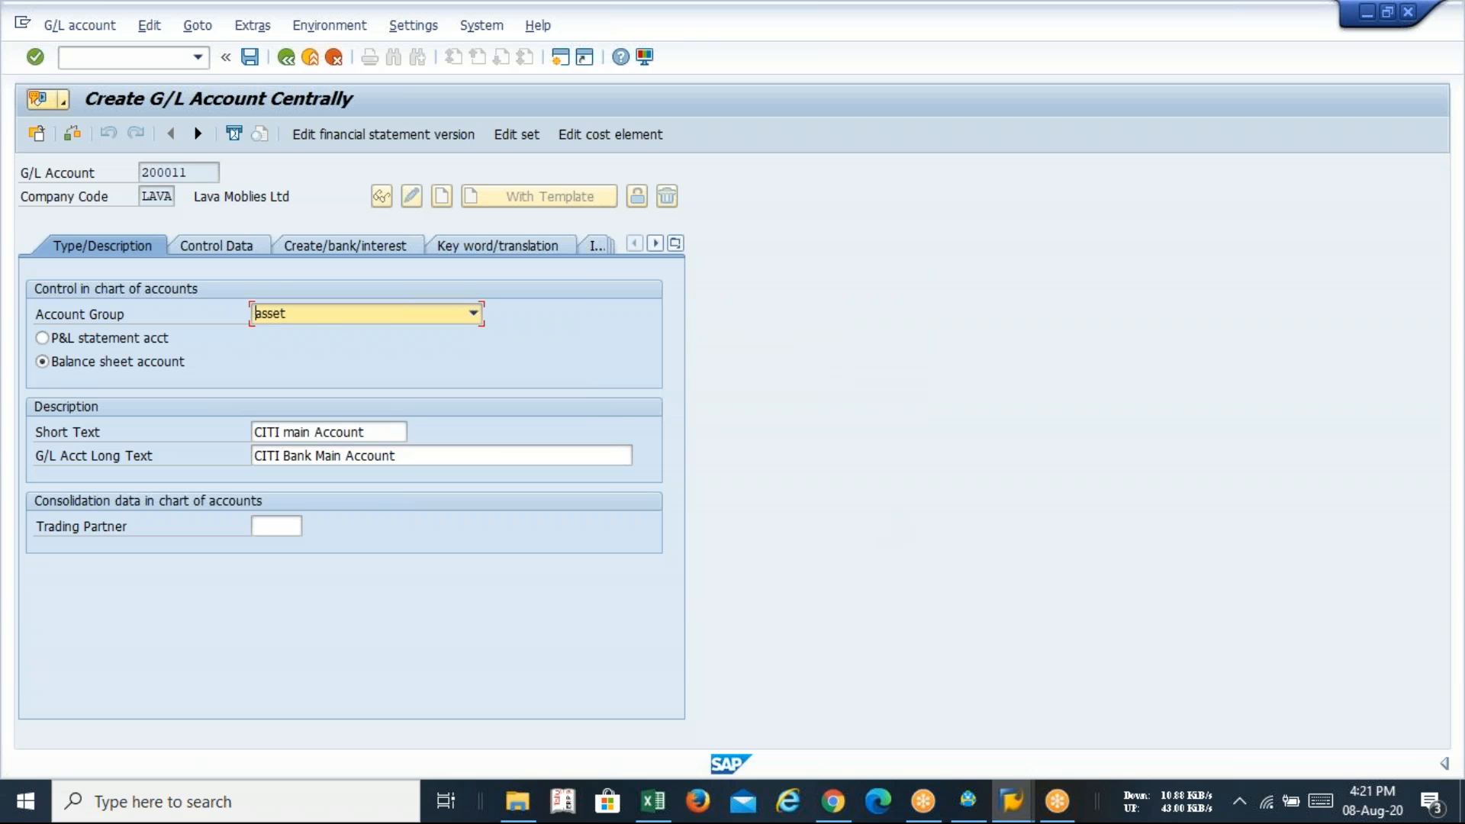
# - Check the control and bank settings copied into account 200011, and set its short text to "CITI Outgoing Pay"
pyautogui.click(223, 247)
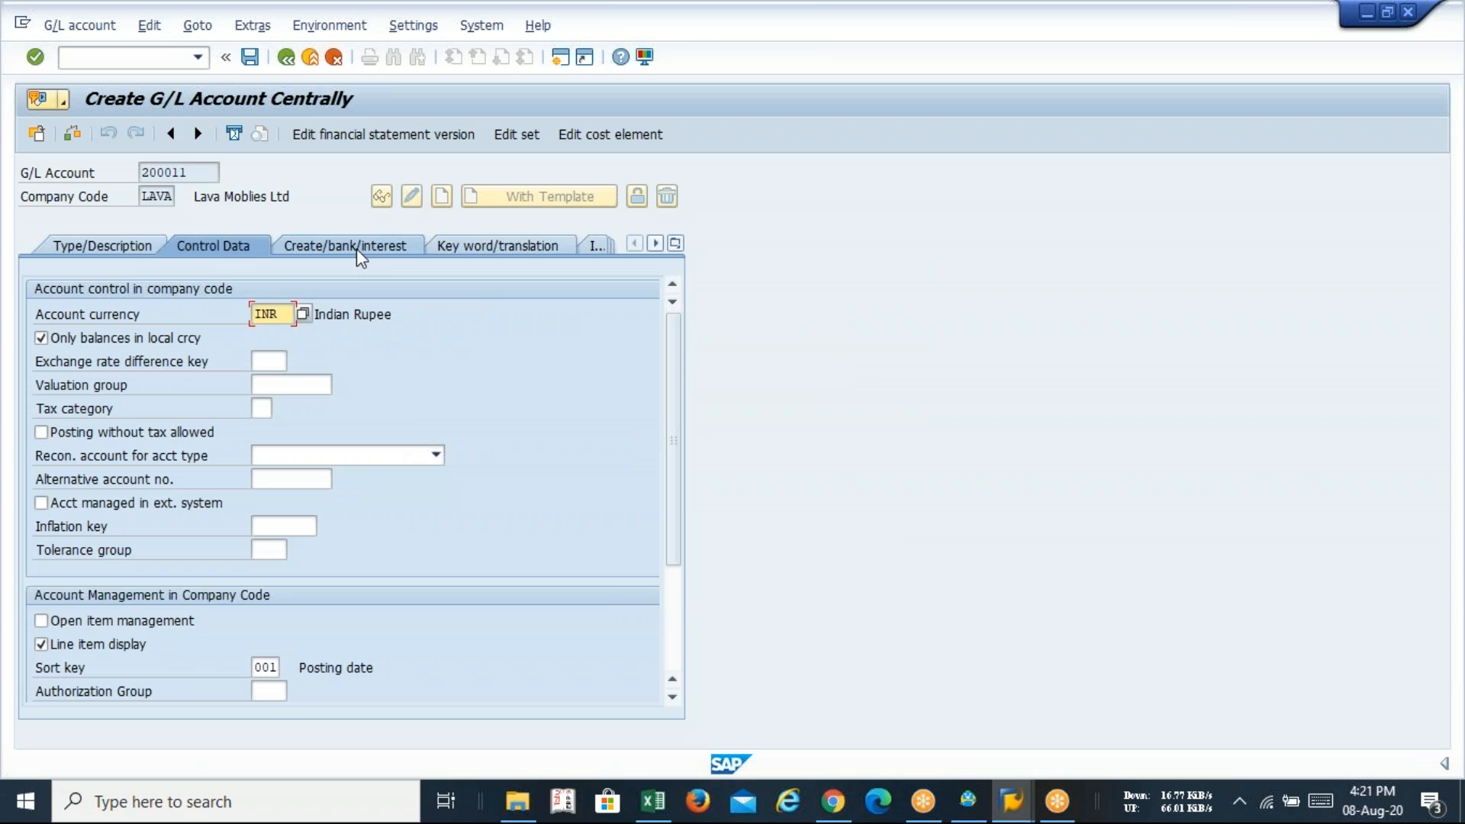
pyautogui.click(355, 248)
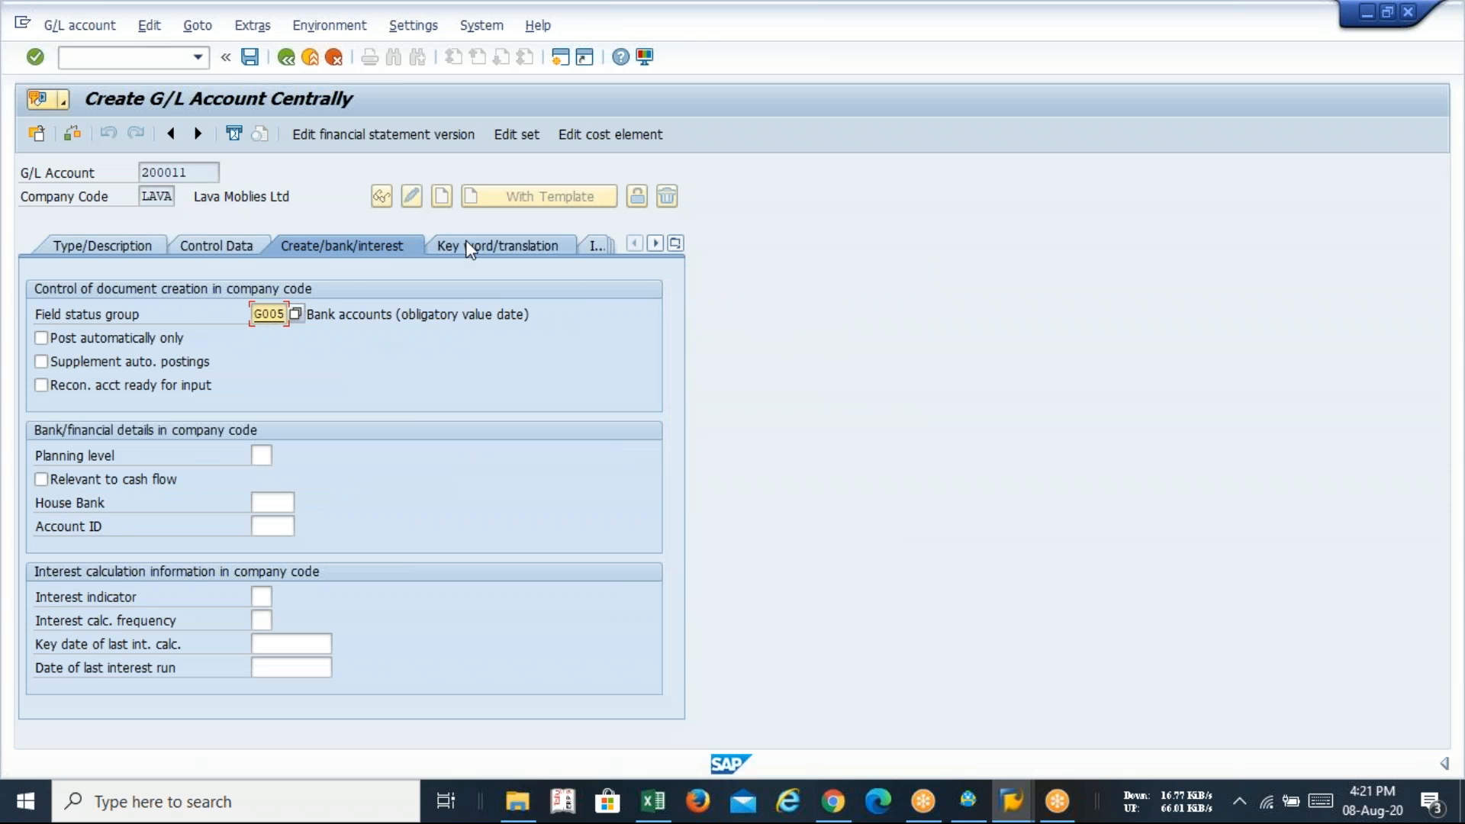
pyautogui.click(206, 242)
pyautogui.click(112, 246)
pyautogui.click(377, 431)
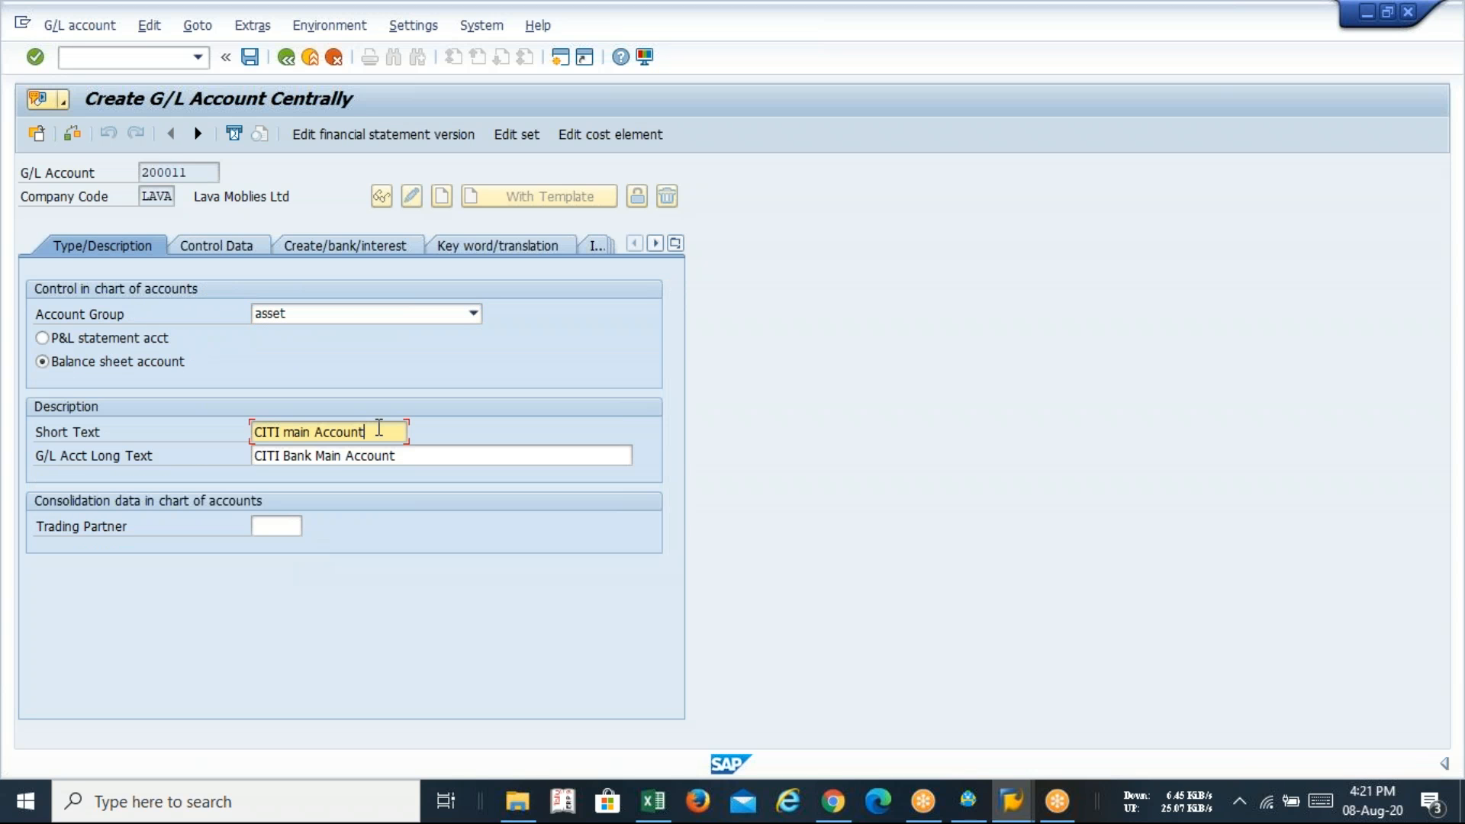
pyautogui.press('BackSpace')
pyautogui.press('BackSpace')
pyautogui.press('BackSpace')
pyautogui.press('BackSpace')
pyautogui.press('BackSpace')
pyautogui.press('BackSpace')
pyautogui.press('BackSpace')
pyautogui.press('BackSpace')
pyautogui.press('BackSpace')
pyautogui.press('BackSpace')
pyautogui.press('BackSpace')
pyautogui.press('BackSpace')
pyautogui.press('BackSpace')
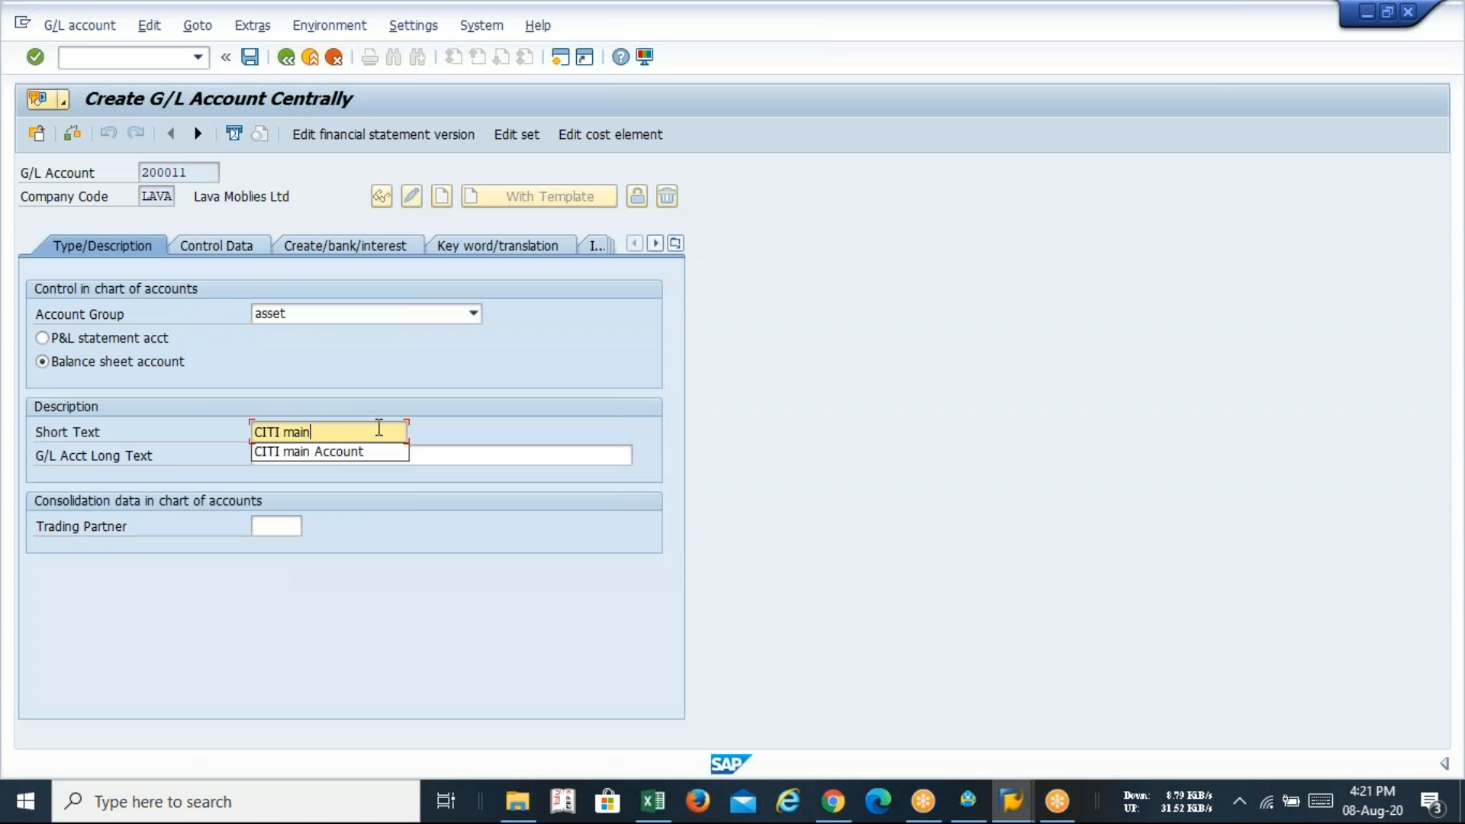
pyautogui.press('Down')
pyautogui.press('Down')
pyautogui.press('Down')
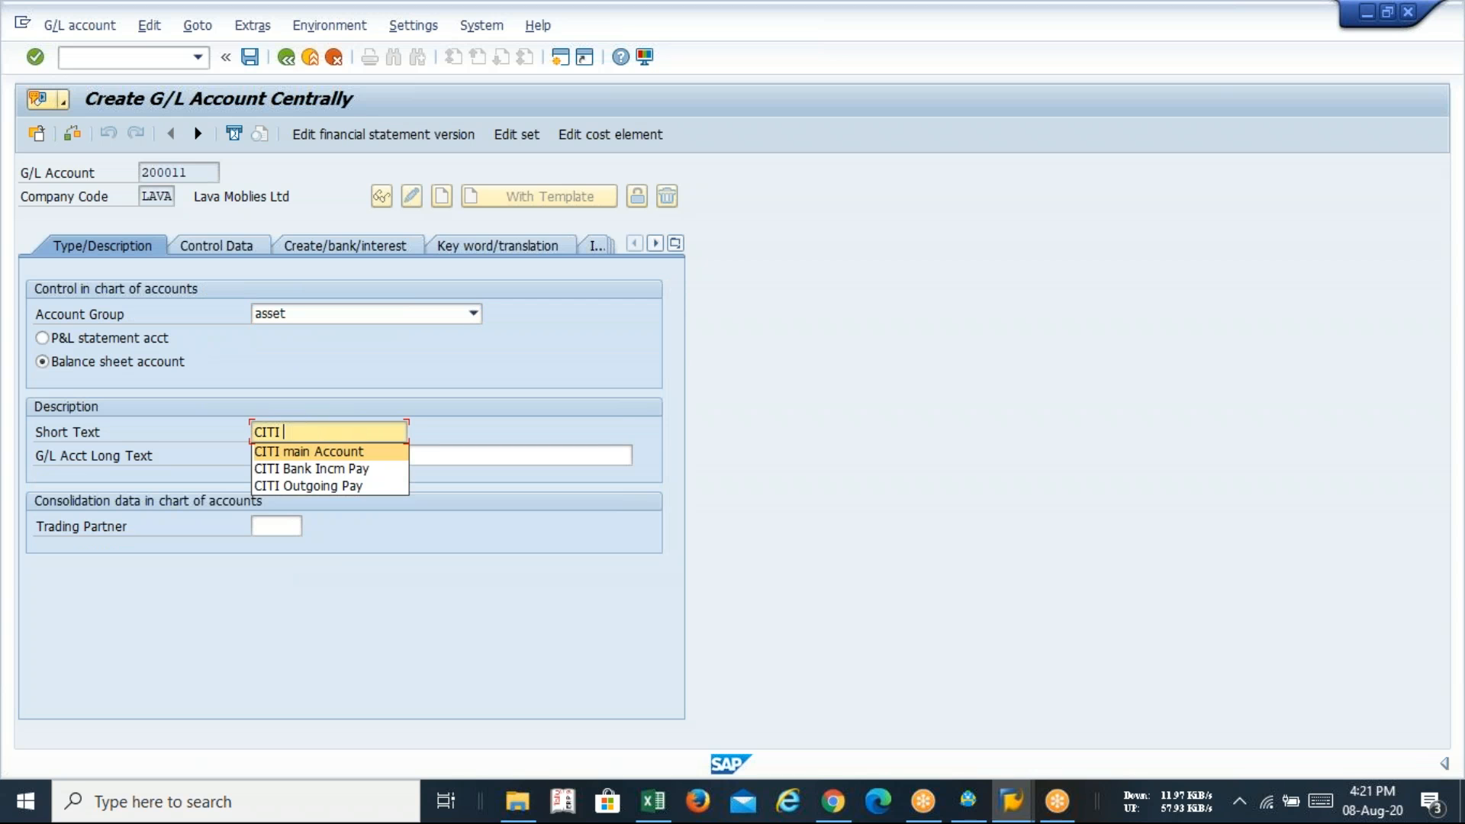
pyautogui.press('Return')
pyautogui.press('Tab')
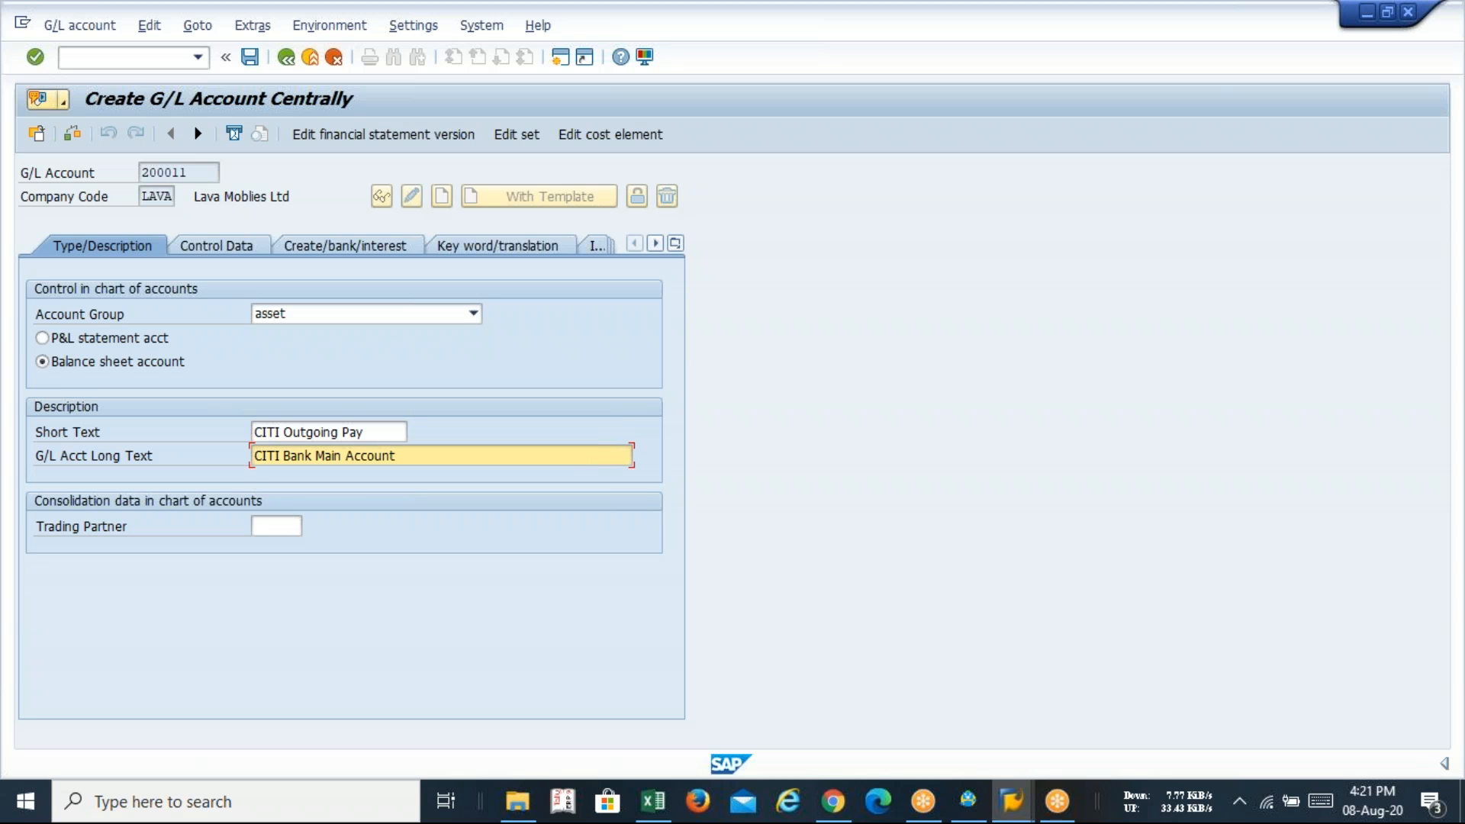
# - Set the long text of account 200011 to "CITI Bank Outgoing Payment" and save the account
pyautogui.press('Right')
pyautogui.press('Right')
pyautogui.press('Right')
pyautogui.press('Right')
pyautogui.press('Right')
pyautogui.press('Right')
pyautogui.press('Right')
pyautogui.press('Right')
pyautogui.press('Right')
pyautogui.press('Right')
pyautogui.press('Right')
pyautogui.press('Right')
pyautogui.press('Right')
pyautogui.press('Right')
pyautogui.press('Right')
pyautogui.press('Right')
pyautogui.press('Right')
pyautogui.press('Right')
pyautogui.press('Right')
pyautogui.press('Right')
pyautogui.press('BackSpace')
pyautogui.press('BackSpace')
pyautogui.press('BackSpace')
pyautogui.press('BackSpace')
pyautogui.press('BackSpace')
pyautogui.press('BackSpace')
pyautogui.press('BackSpace')
pyautogui.press('BackSpace')
pyautogui.press('BackSpace')
pyautogui.press('BackSpace')
pyautogui.press('BackSpace')
pyautogui.press('BackSpace')
pyautogui.press('BackSpace')
pyautogui.press('BackSpace')
pyautogui.press('BackSpace')
pyautogui.press('BackSpace')
pyautogui.press('BackSpace')
pyautogui.press('BackSpace')
pyautogui.press('BackSpace')
pyautogui.press('BackSpace')
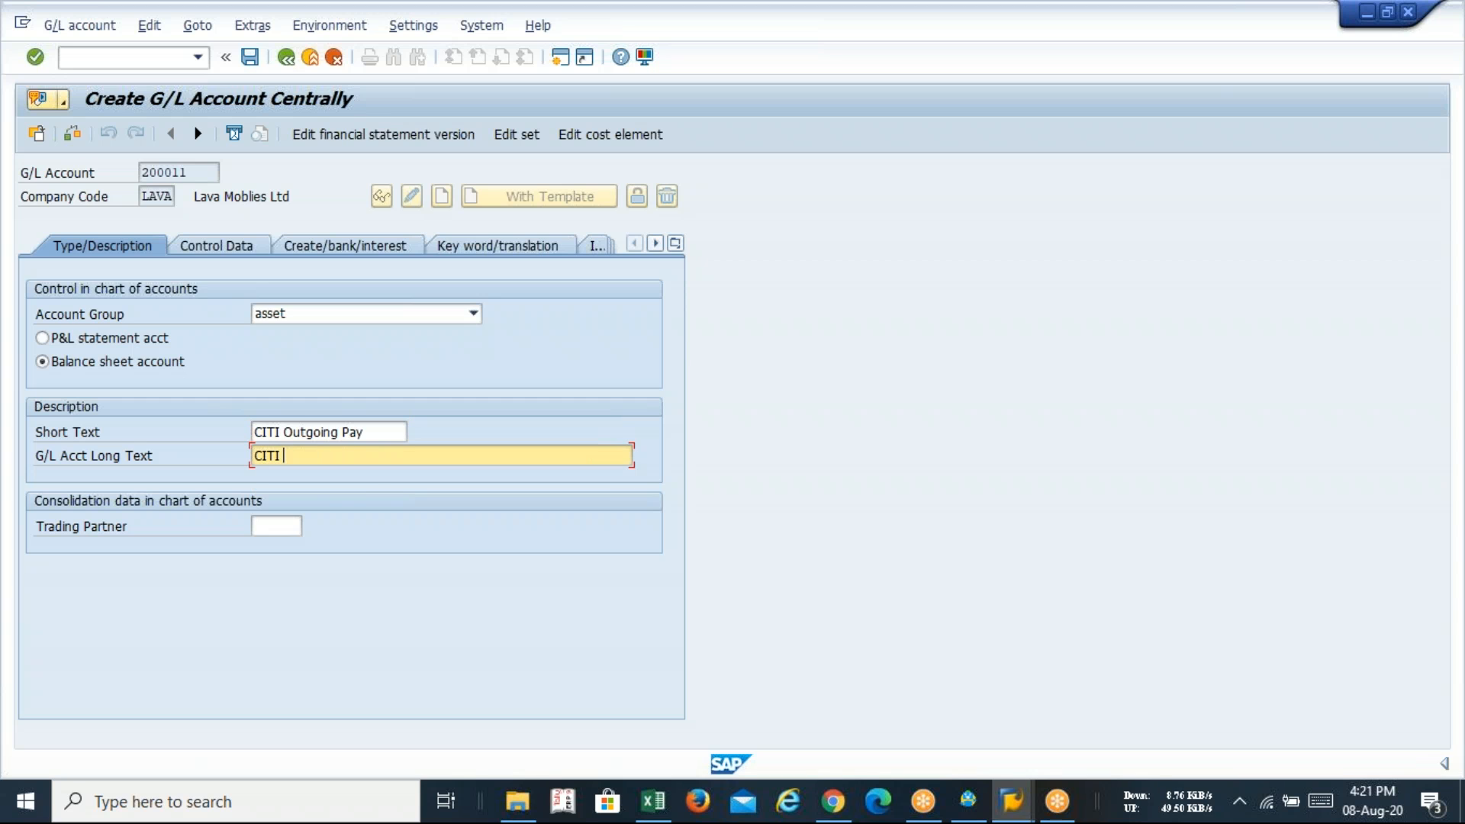
pyautogui.press('Down')
pyautogui.press('Down')
pyautogui.press('Return')
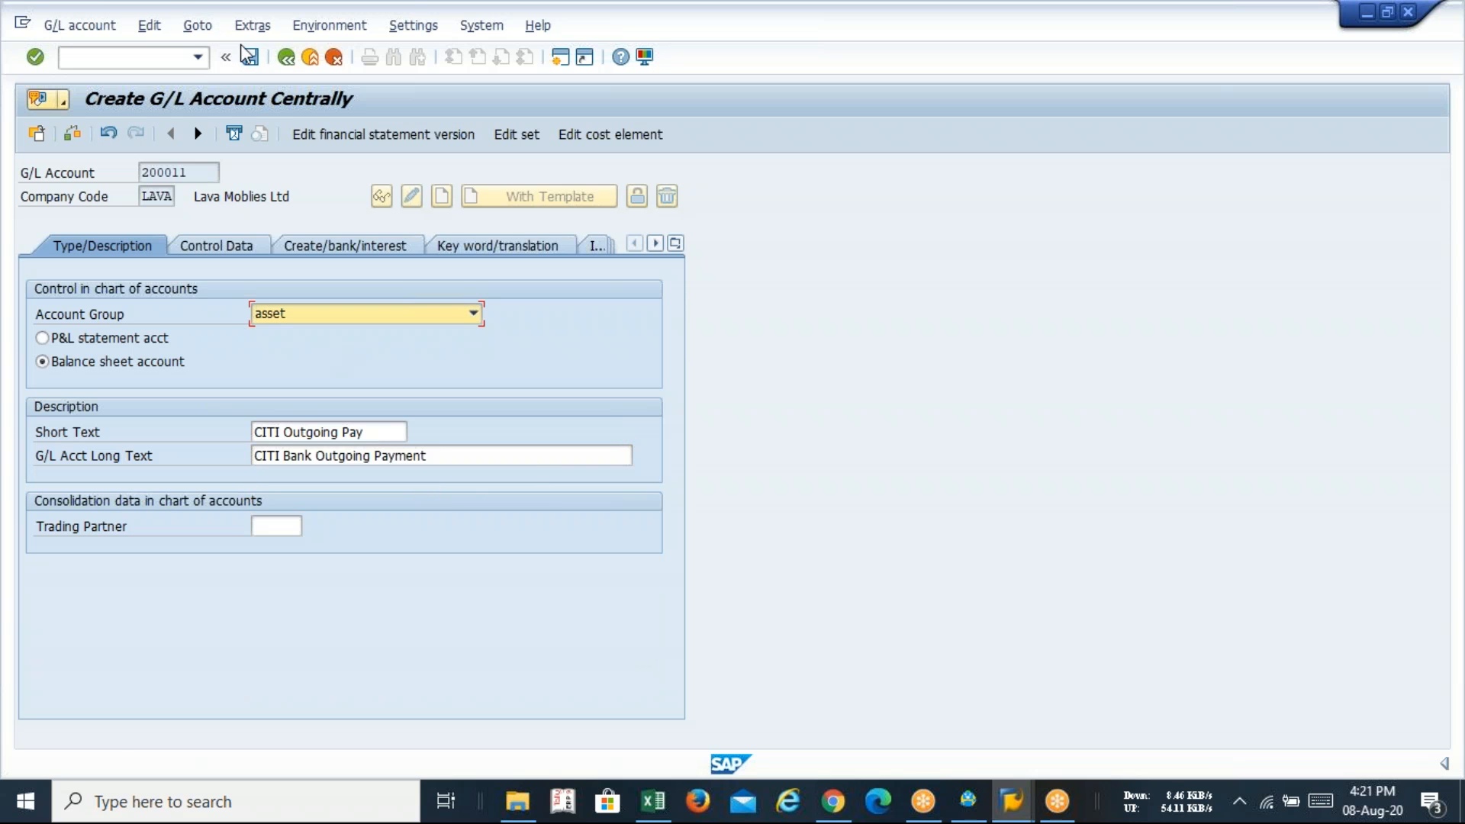
pyautogui.click(249, 57)
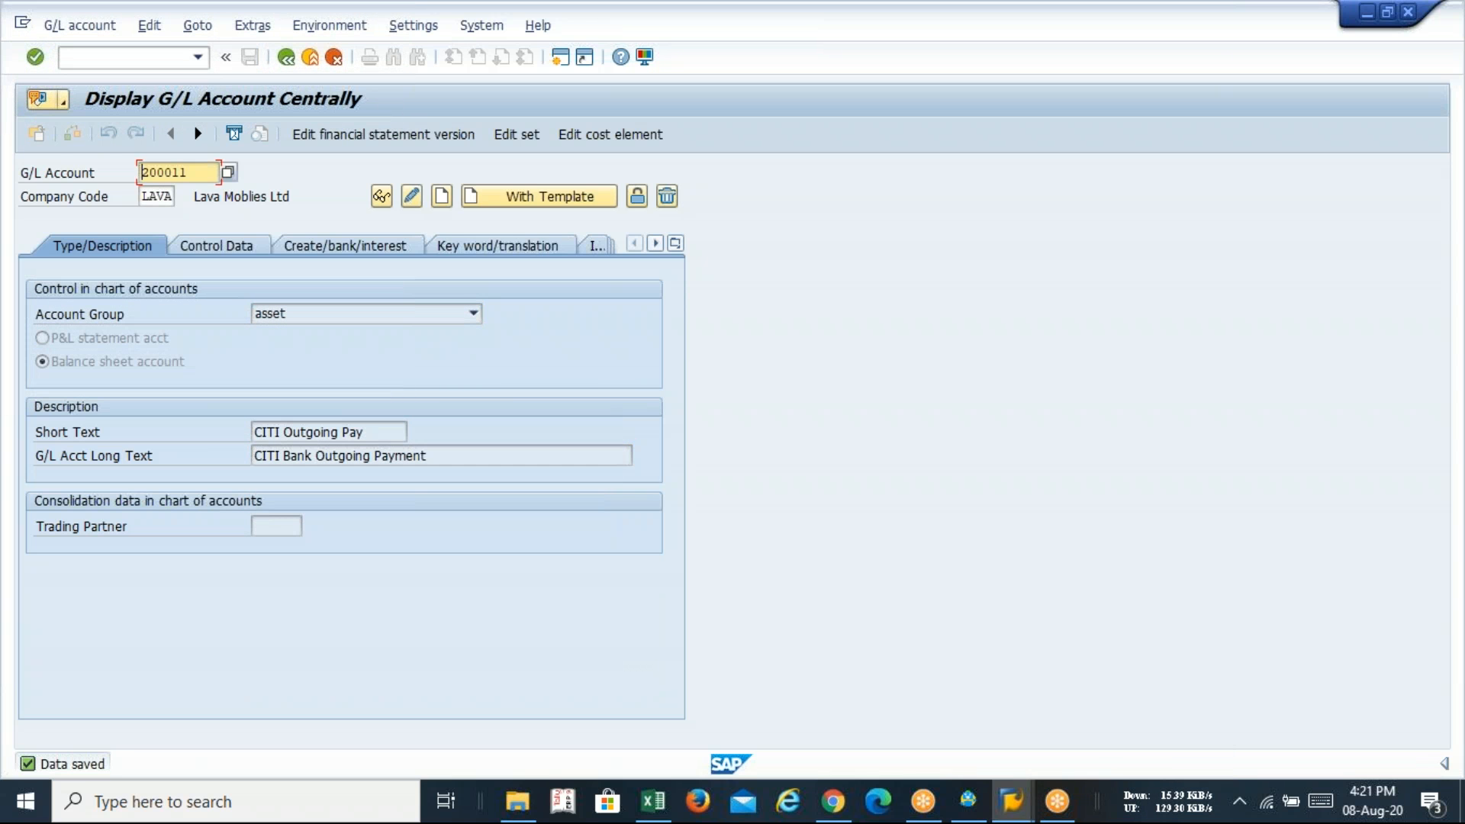
# - Create G/L account 200012 with a template, using account 200010 of company code LAVA as the reference
pyautogui.press('Right')
pyautogui.press('Right')
pyautogui.press('Right')
pyautogui.press('Right')
pyautogui.press('Right')
pyautogui.press('Right')
pyautogui.press('BackSpace')
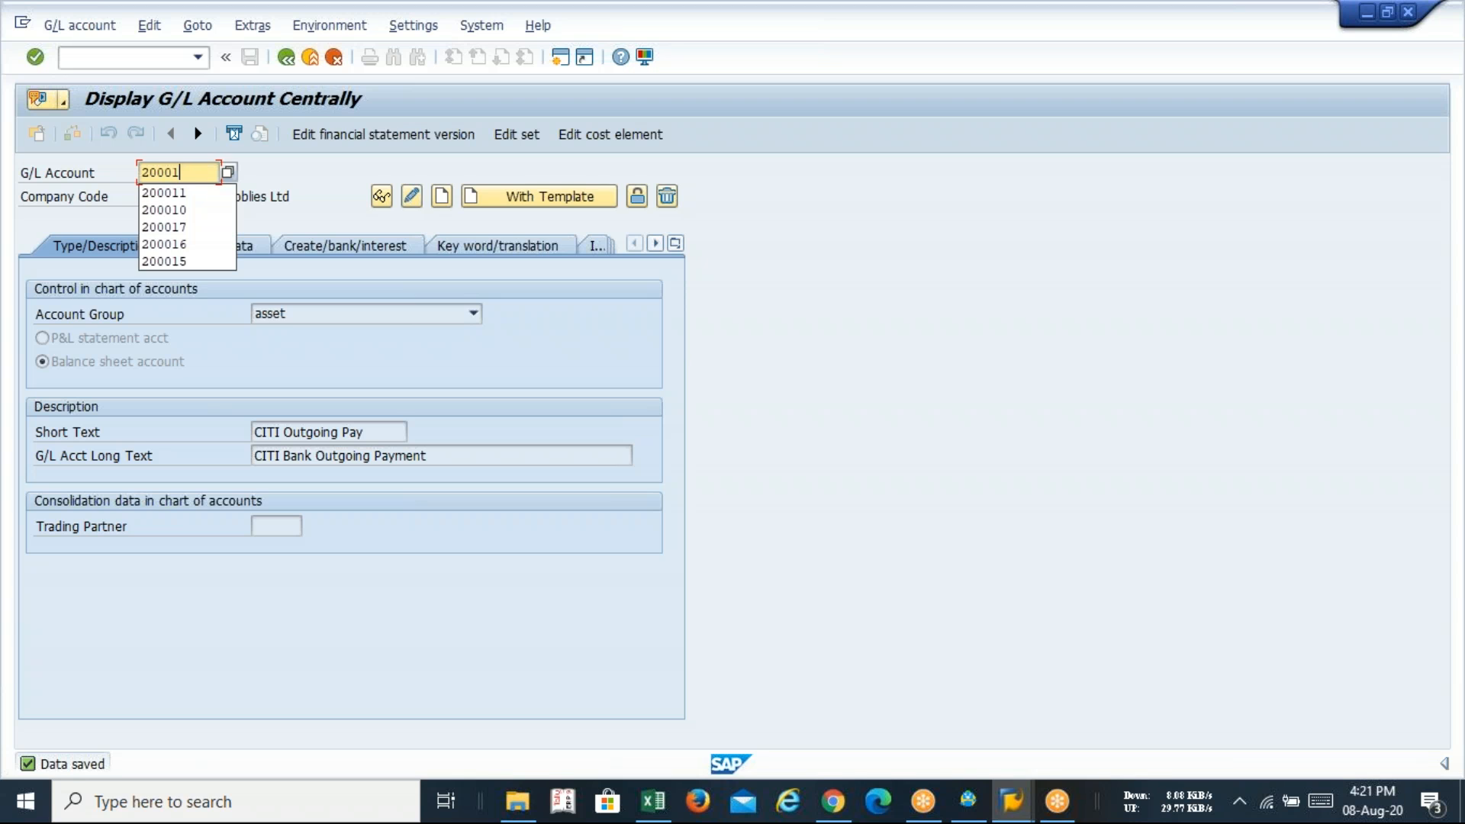
pyautogui.write('2')
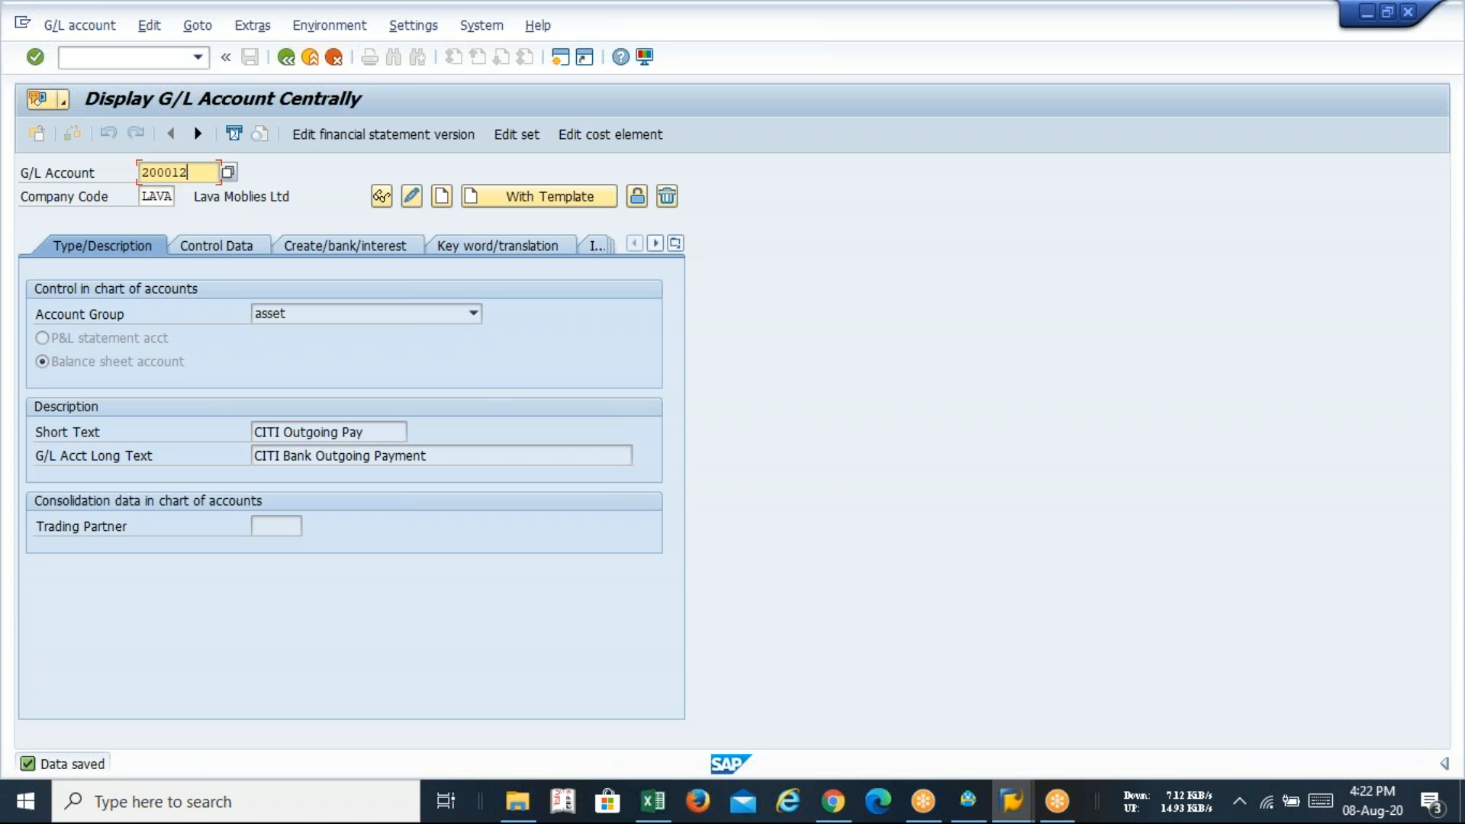
pyautogui.click(577, 200)
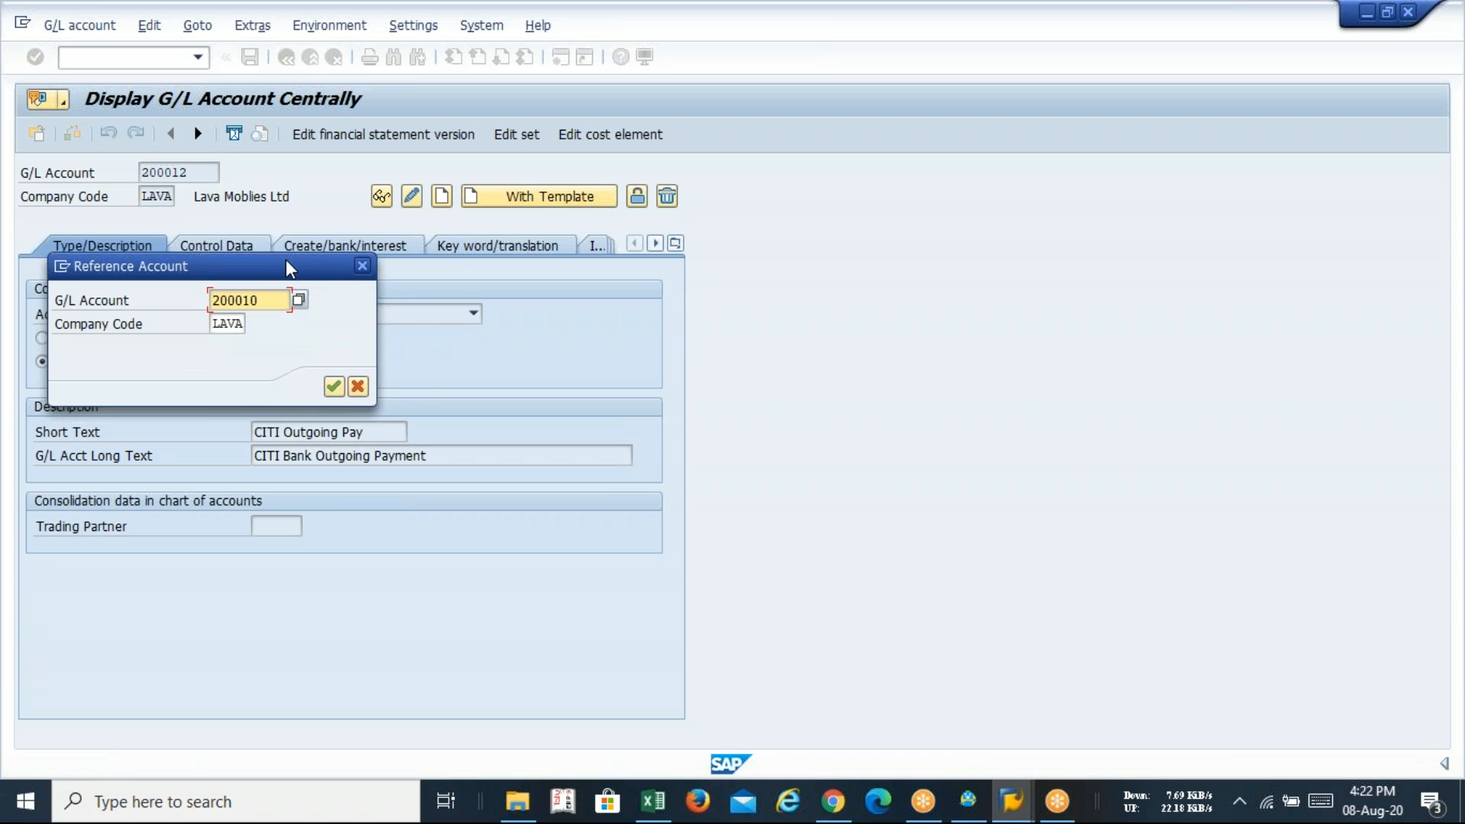
pyautogui.moveTo(285, 258); pyautogui.dragTo(328, 251)
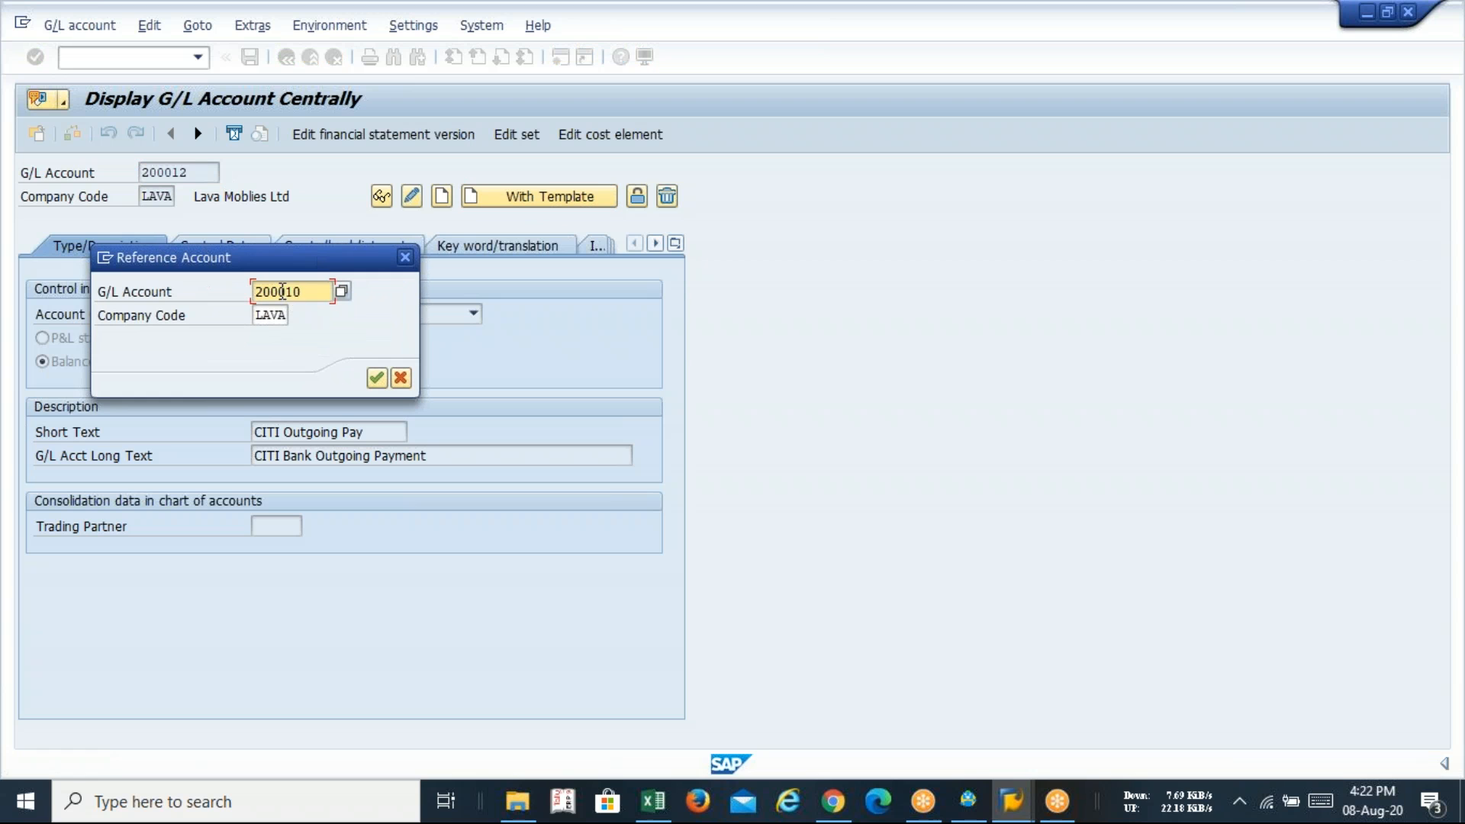
pyautogui.click(377, 377)
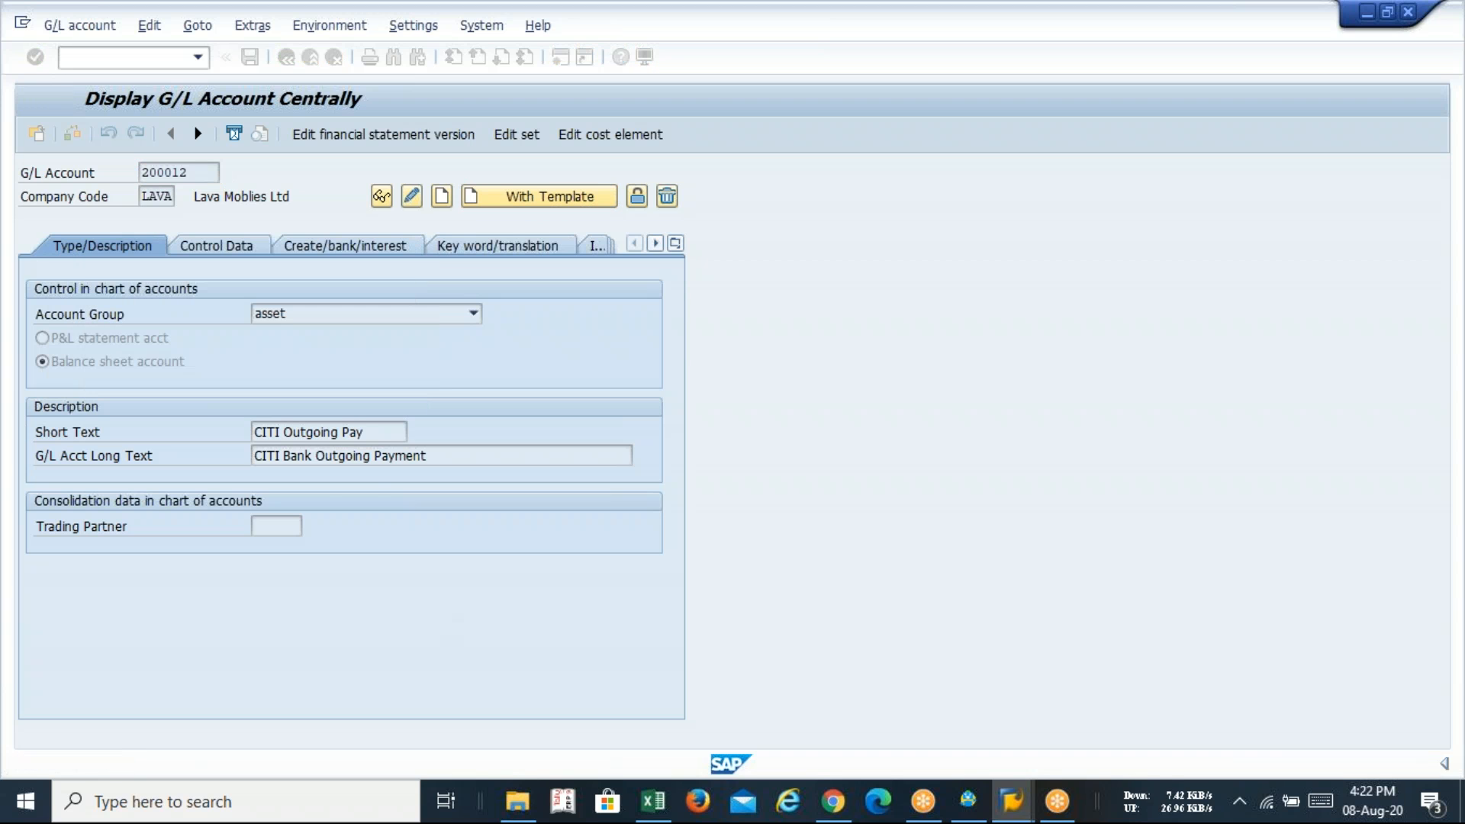
# - Set the short text of account 200012 to "CITI Bank Incm Pay"
pyautogui.click(378, 431)
pyautogui.press('BackSpace')
pyautogui.press('BackSpace')
pyautogui.press('BackSpace')
pyautogui.press('BackSpace')
pyautogui.press('BackSpace')
pyautogui.press('BackSpace')
pyautogui.press('BackSpace')
pyautogui.press('BackSpace')
pyautogui.press('BackSpace')
pyautogui.press('BackSpace')
pyautogui.press('BackSpace')
pyautogui.press('BackSpace')
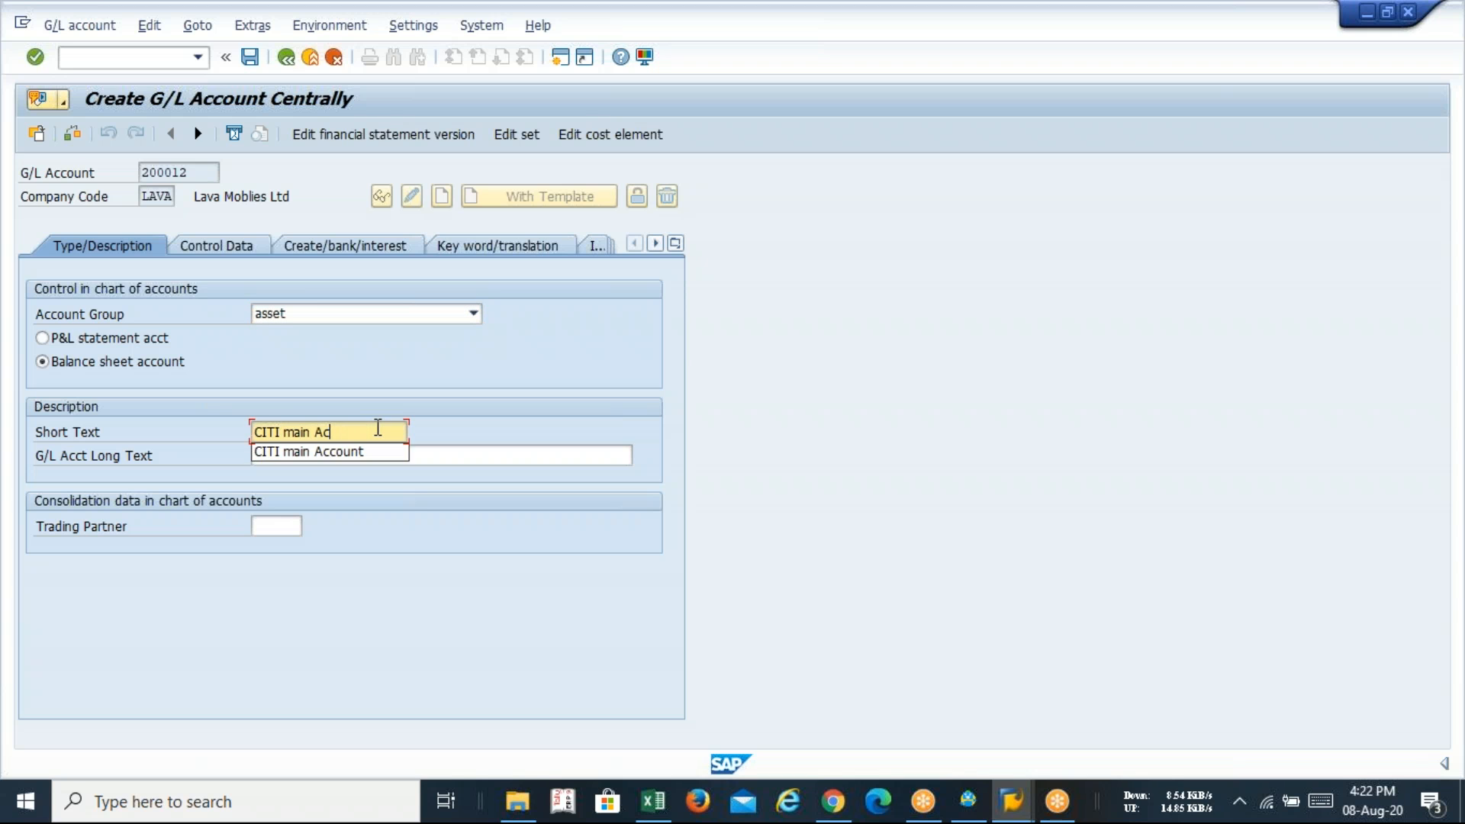
pyautogui.press('Down')
pyautogui.press('Down')
pyautogui.press('Down')
pyautogui.press('Return')
pyautogui.press('Tab')
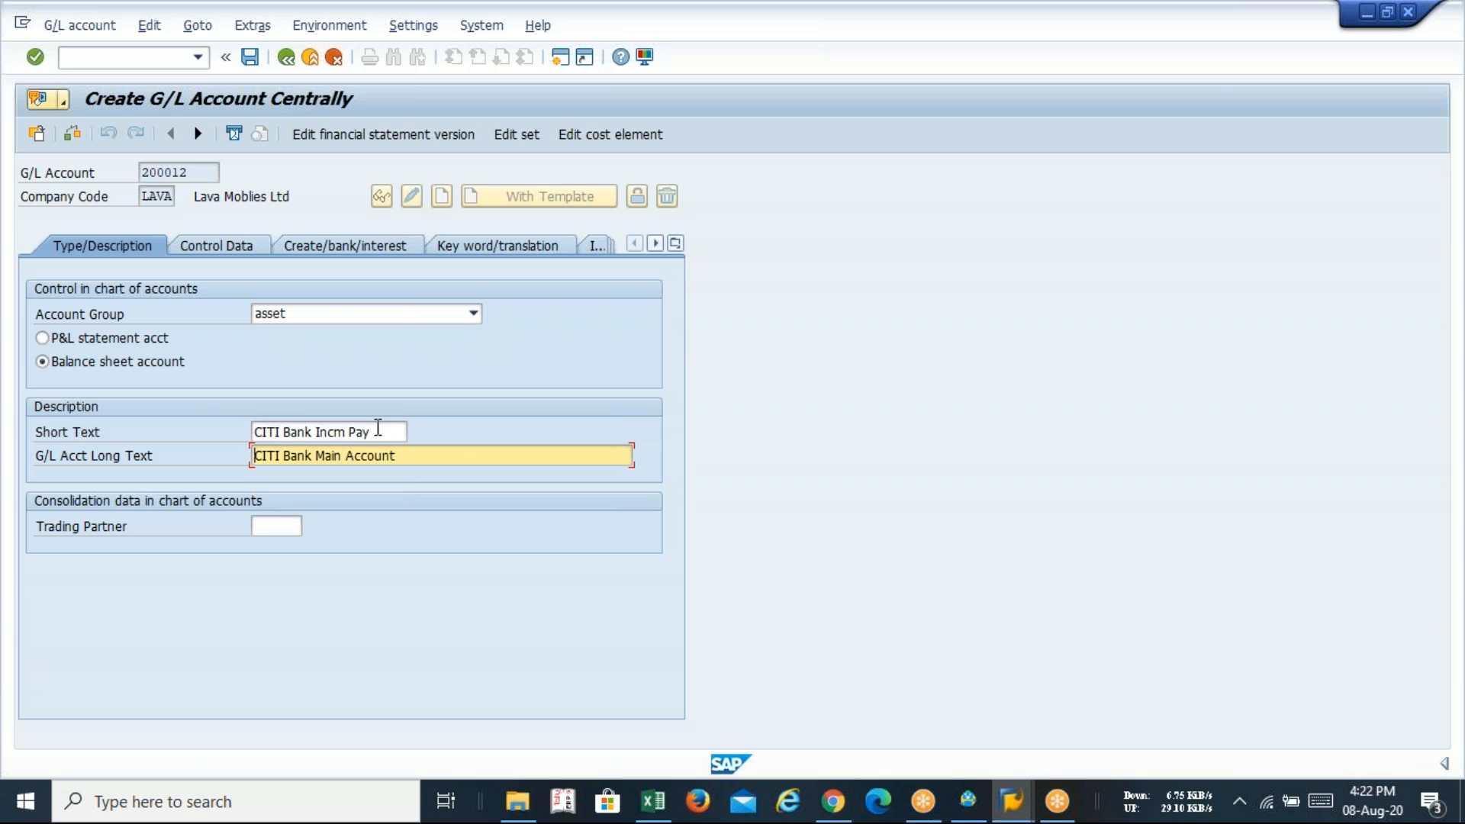
# - Set the long text of account 200012 to "CITI Bank Incoming Payment", save it and check its document creation and bank settings
pyautogui.press('Right')
pyautogui.press('Right')
pyautogui.press('Right')
pyautogui.press('Right')
pyautogui.press('Right')
pyautogui.press('Right')
pyautogui.press('Right')
pyautogui.press('Right')
pyautogui.press('Right')
pyautogui.press('Right')
pyautogui.press('Right')
pyautogui.press('Right')
pyautogui.press('Right')
pyautogui.press('Right')
pyautogui.press('Right')
pyautogui.press('Right')
pyautogui.press('Right')
pyautogui.press('Right')
pyautogui.press('Right')
pyautogui.press('Right')
pyautogui.press('BackSpace')
pyautogui.press('BackSpace')
pyautogui.press('BackSpace')
pyautogui.press('BackSpace')
pyautogui.press('BackSpace')
pyautogui.press('BackSpace')
pyautogui.press('BackSpace')
pyautogui.press('BackSpace')
pyautogui.press('BackSpace')
pyautogui.press('BackSpace')
pyautogui.press('BackSpace')
pyautogui.press('BackSpace')
pyautogui.press('BackSpace')
pyautogui.press('BackSpace')
pyautogui.press('BackSpace')
pyautogui.press('BackSpace')
pyautogui.press('BackSpace')
pyautogui.press('Down')
pyautogui.press('Down')
pyautogui.press('Down')
pyautogui.press('Return')
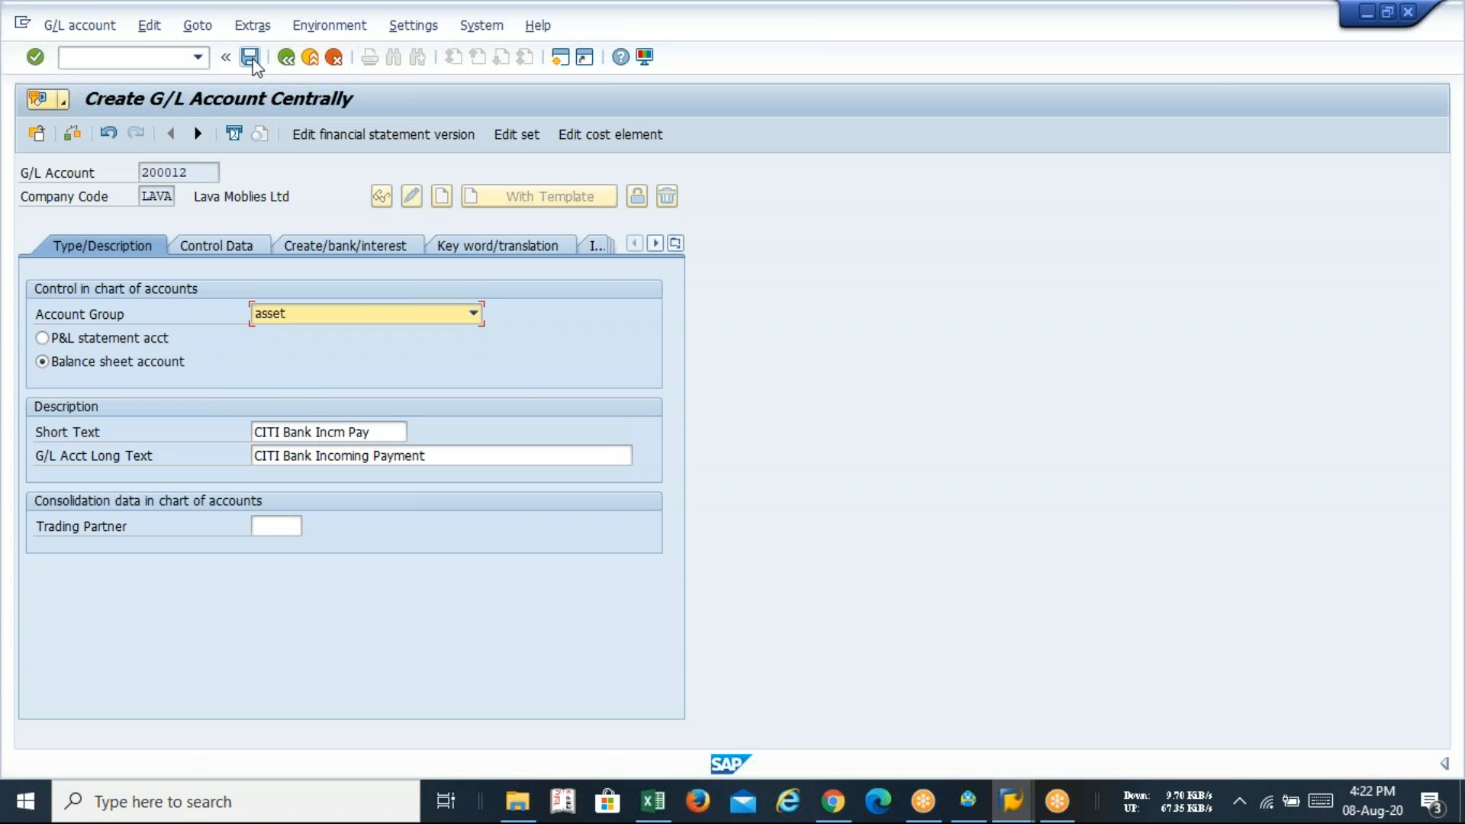
pyautogui.hotkey('ctrl', 's')
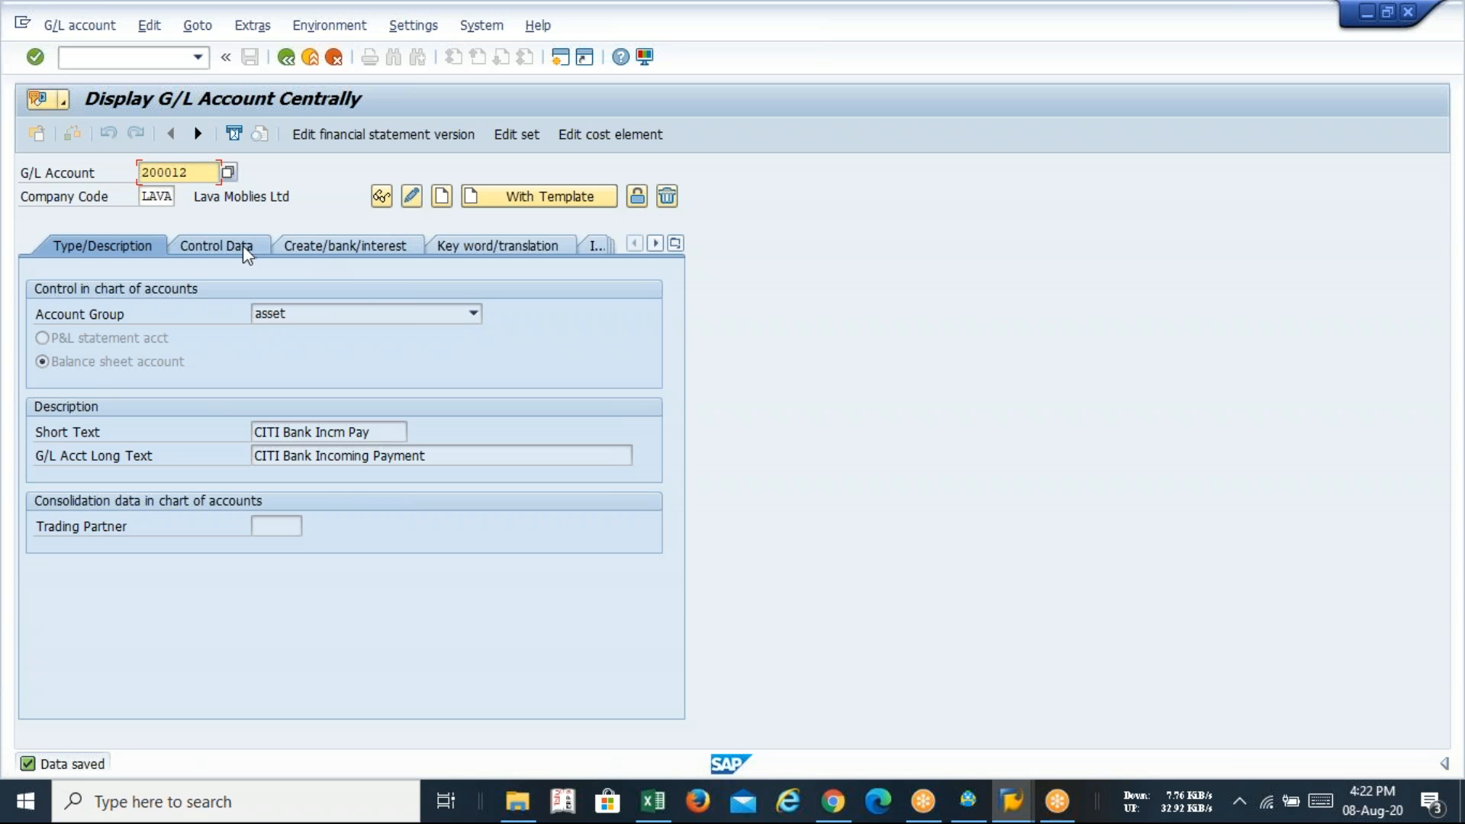
pyautogui.click(362, 245)
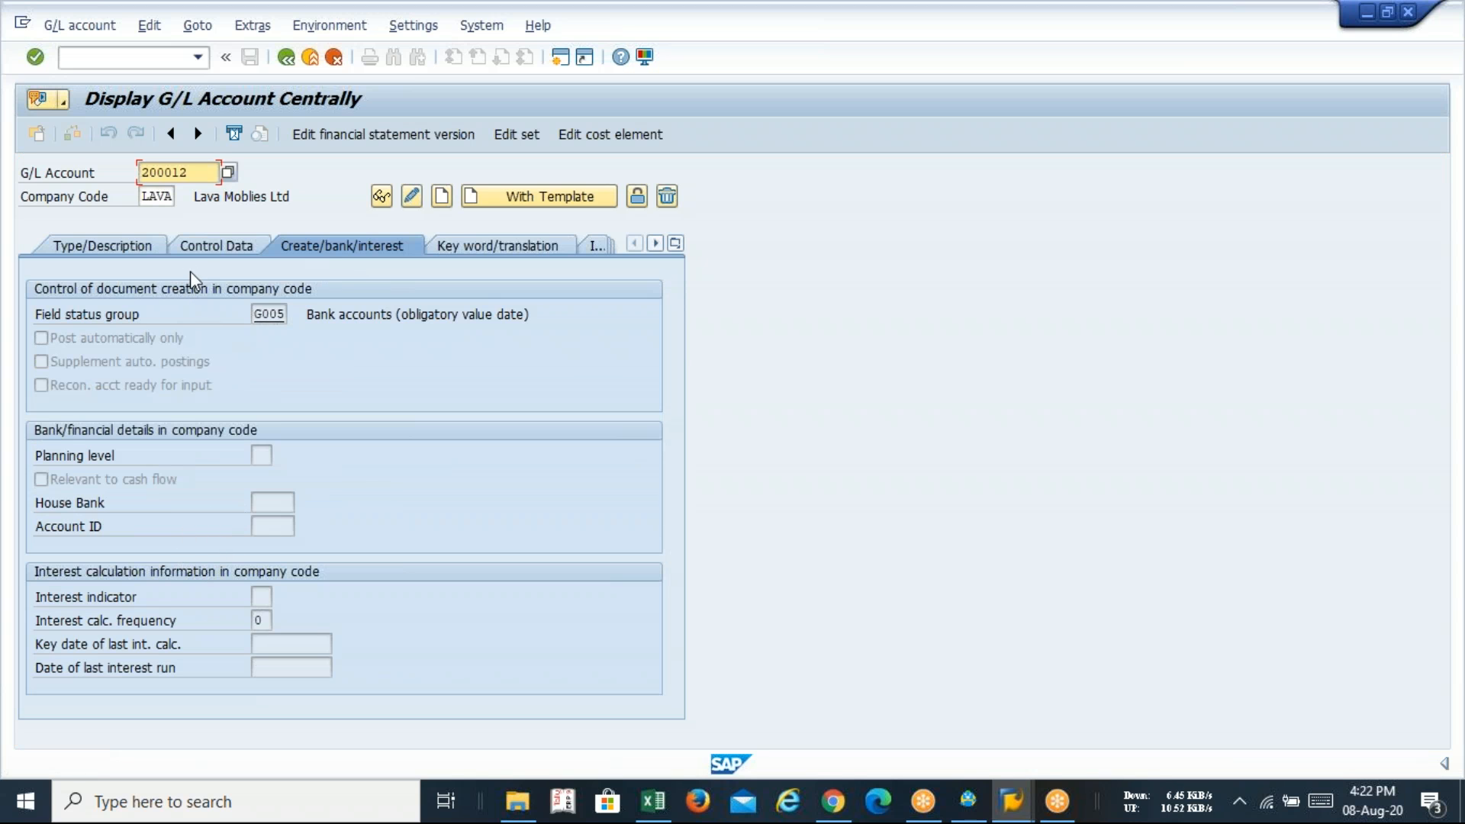
pyautogui.click(131, 241)
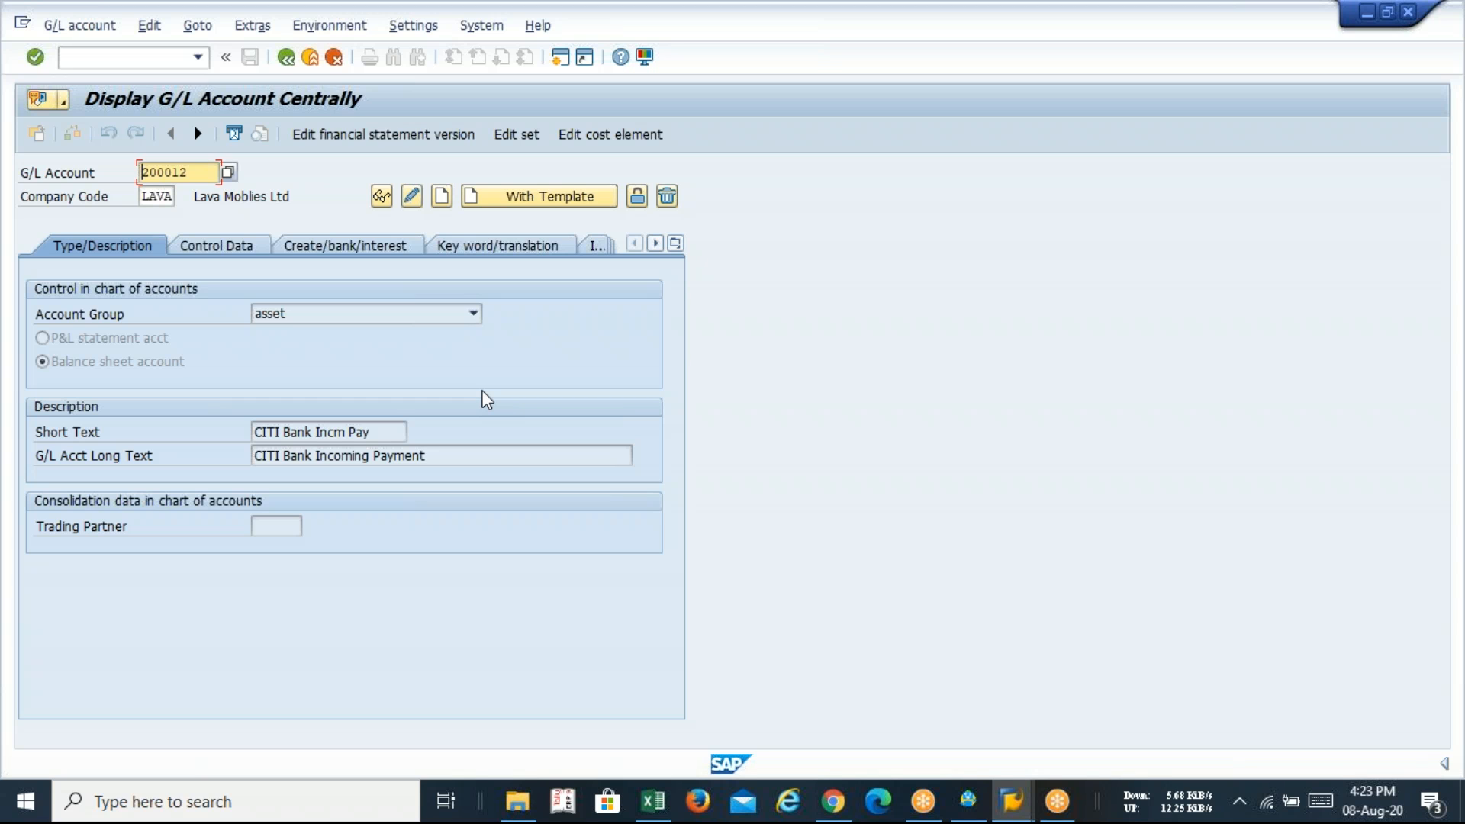
# - Assign G/L account 200010 to the CITI bank account AP and save under customizing request EH7K901445 without transporting the IBAN
pyautogui.hotkey('alt', 'Tab')
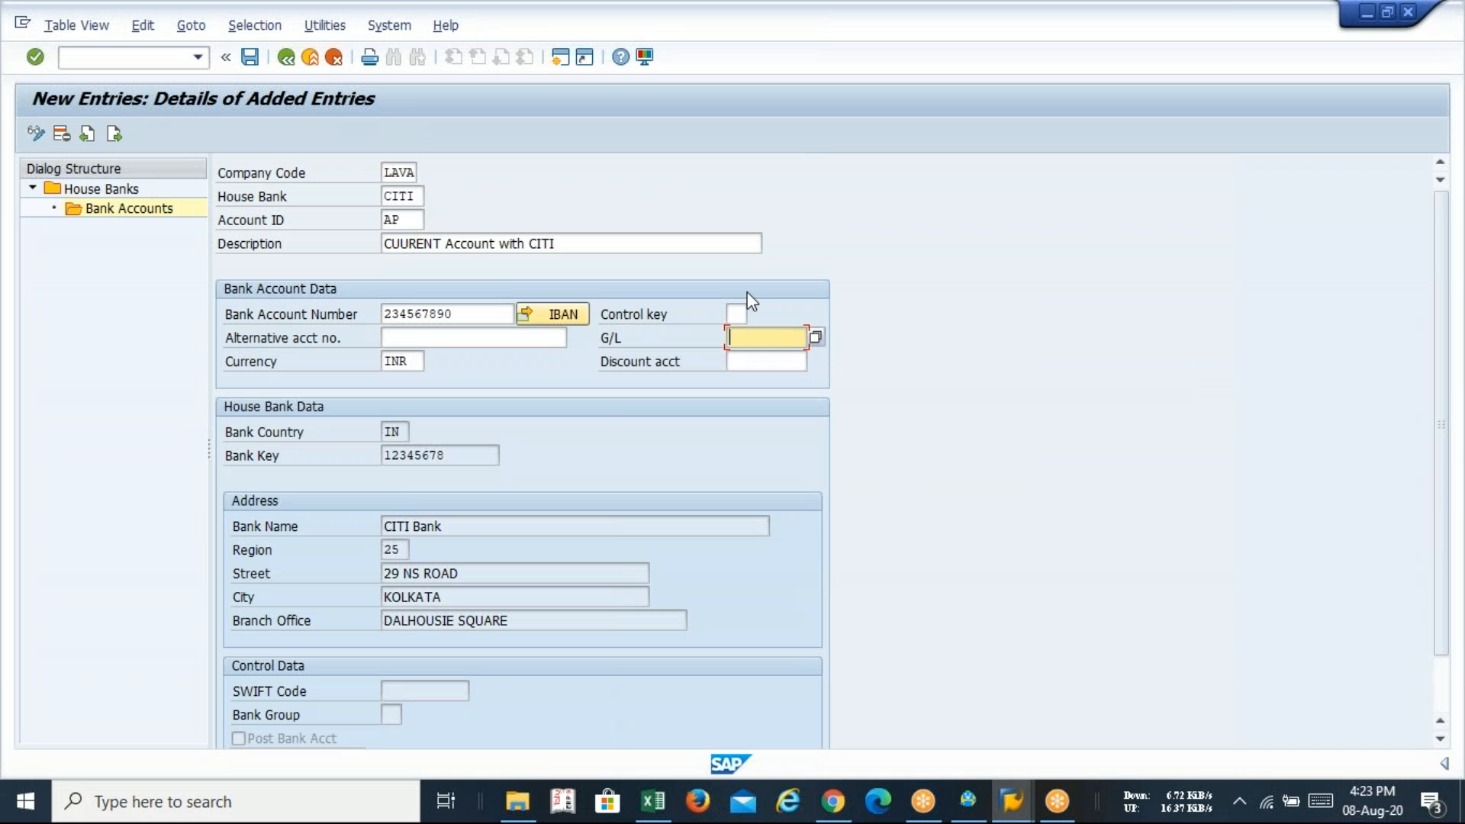
pyautogui.write('200')
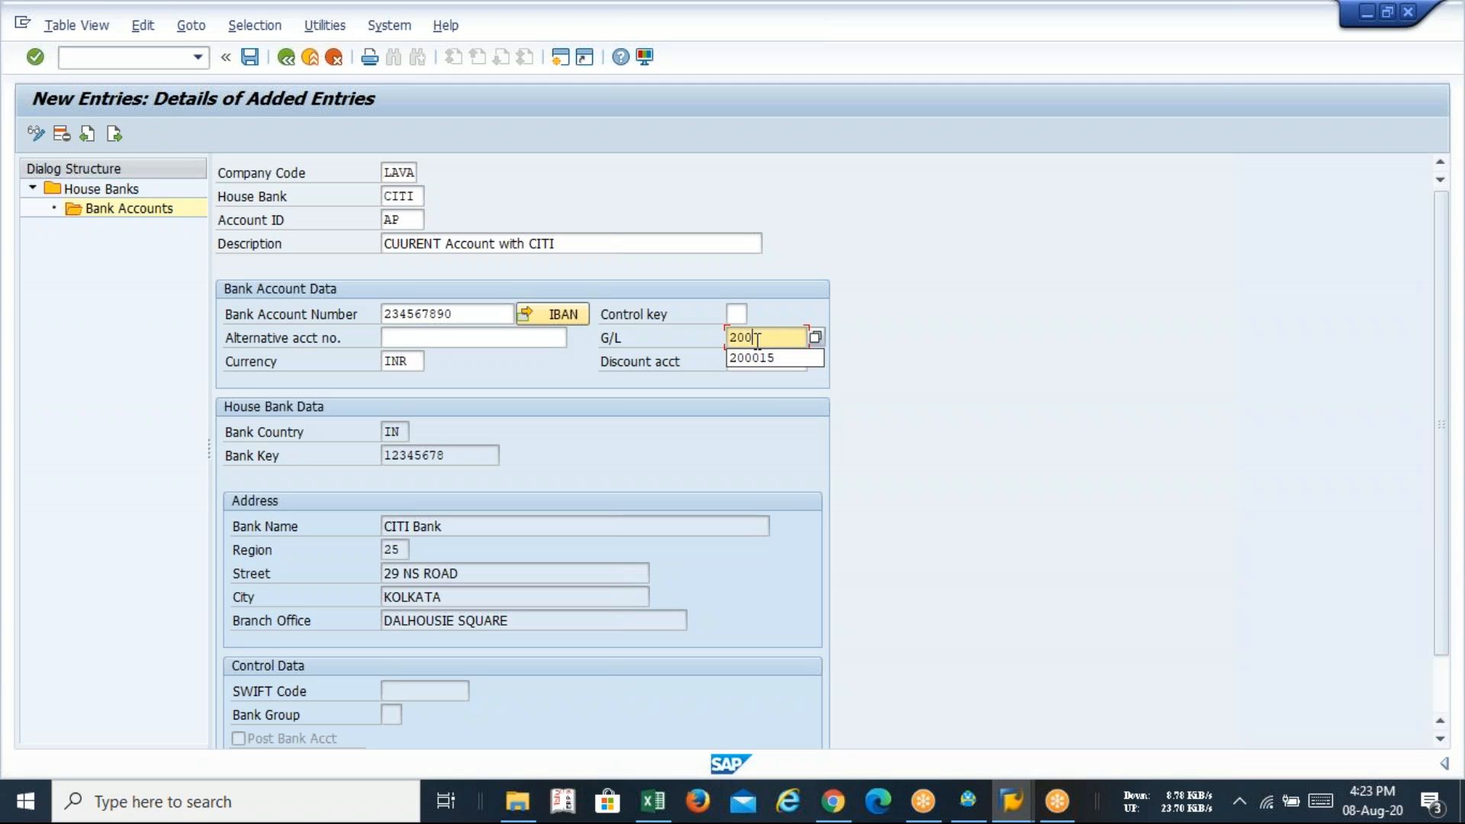
pyautogui.write('010')
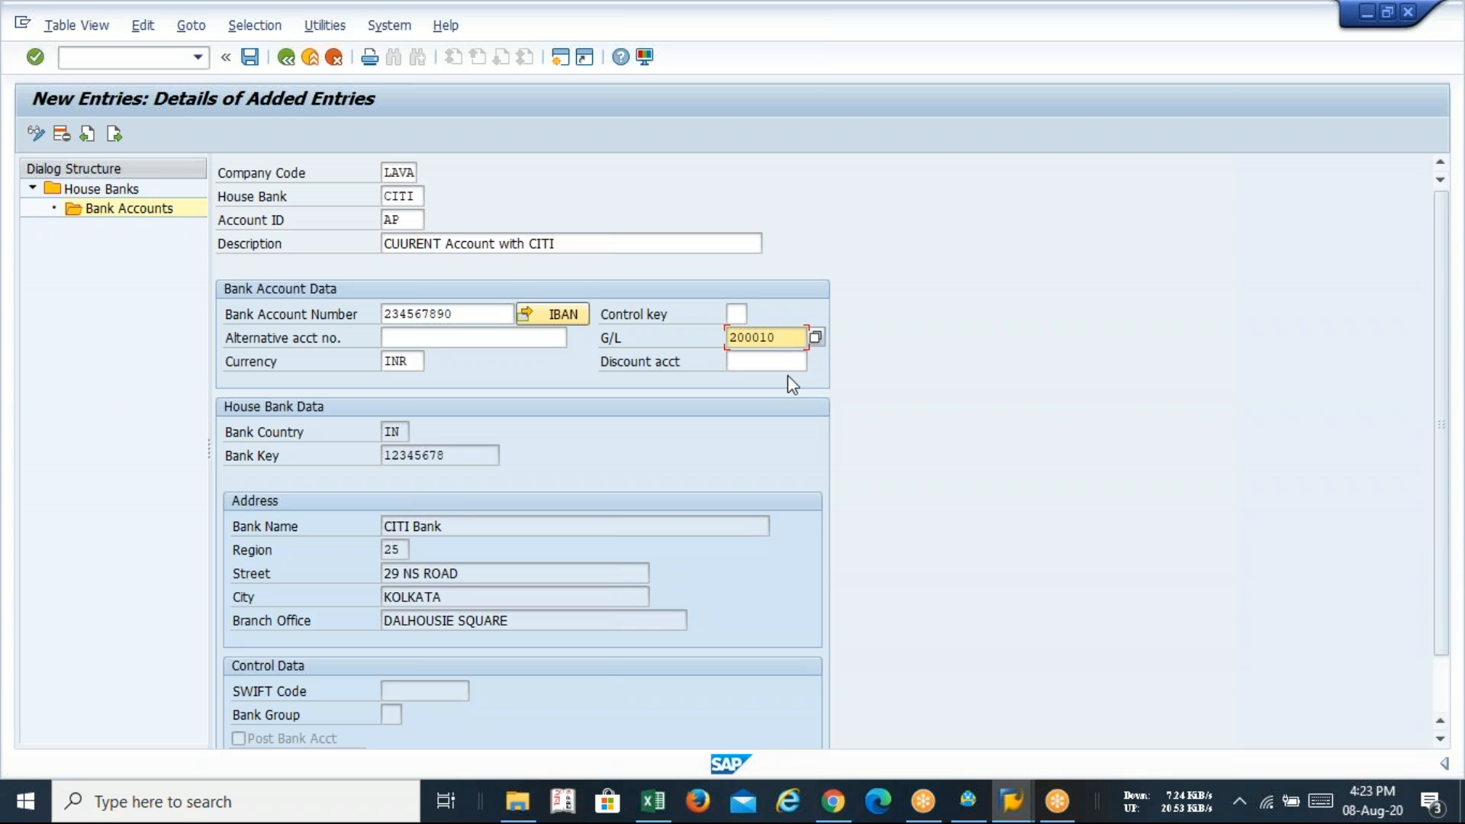
pyautogui.press('Return')
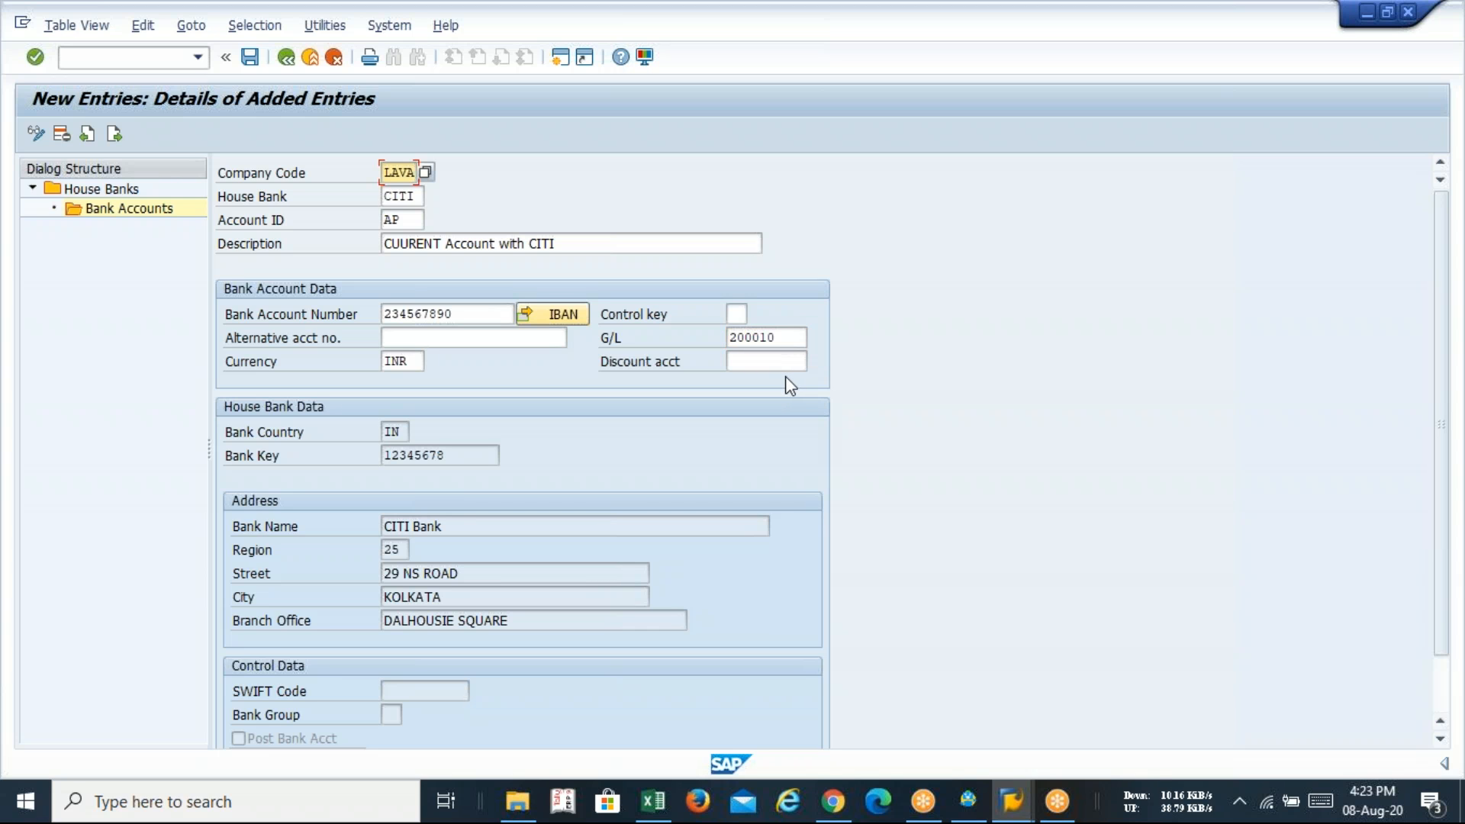
pyautogui.click(250, 57)
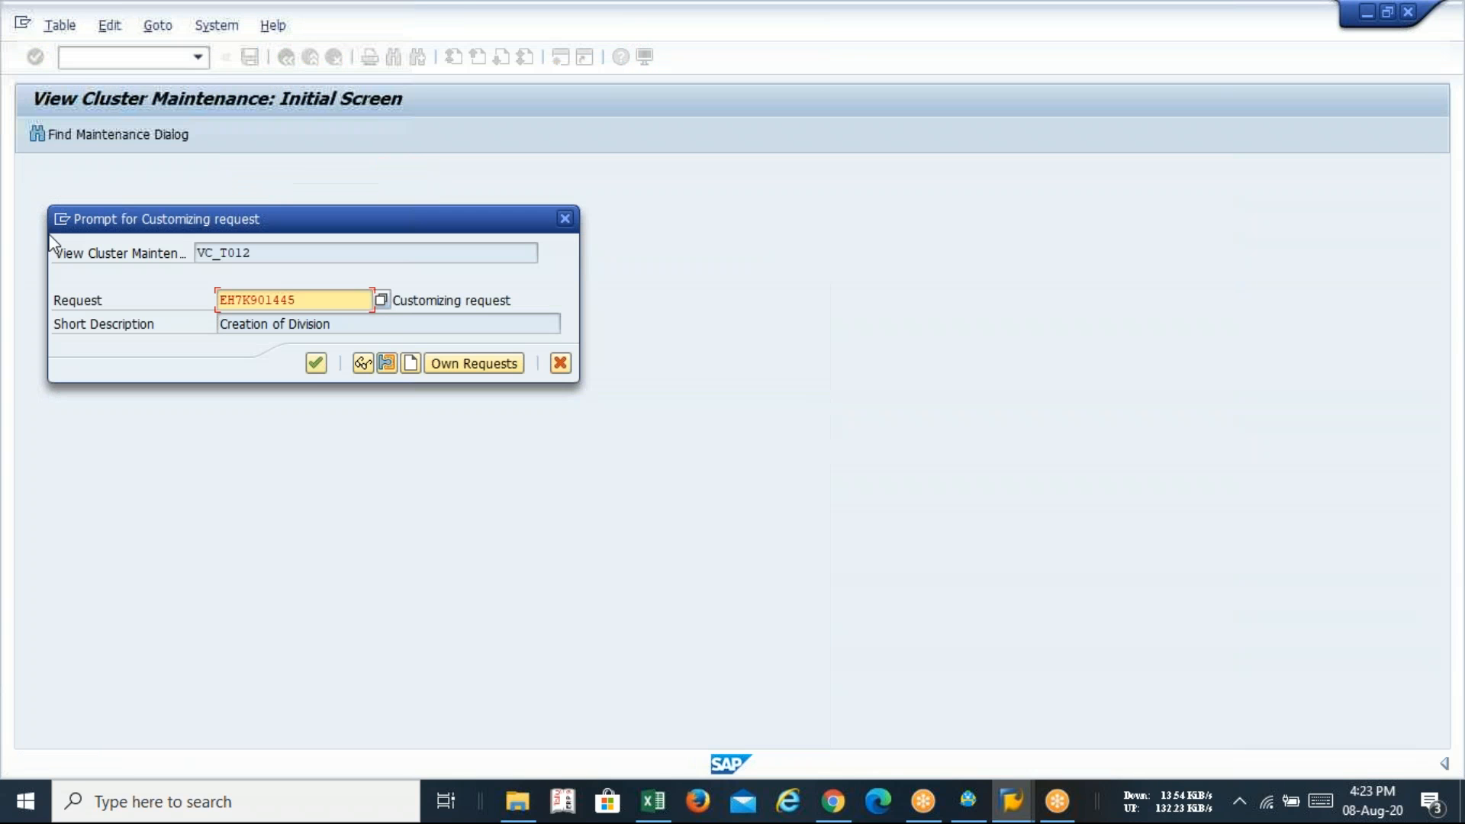
pyautogui.click(316, 363)
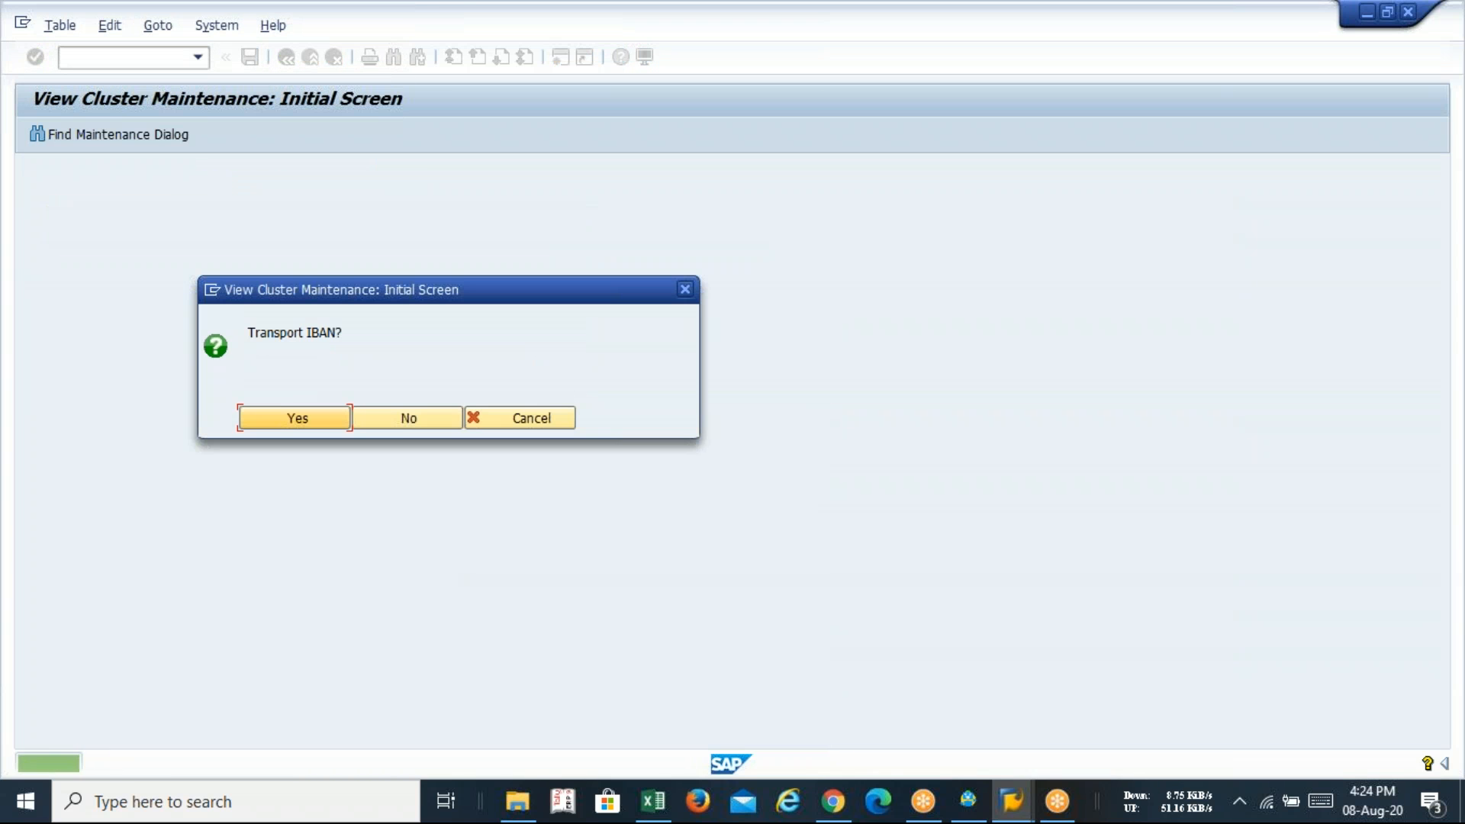
pyautogui.click(400, 424)
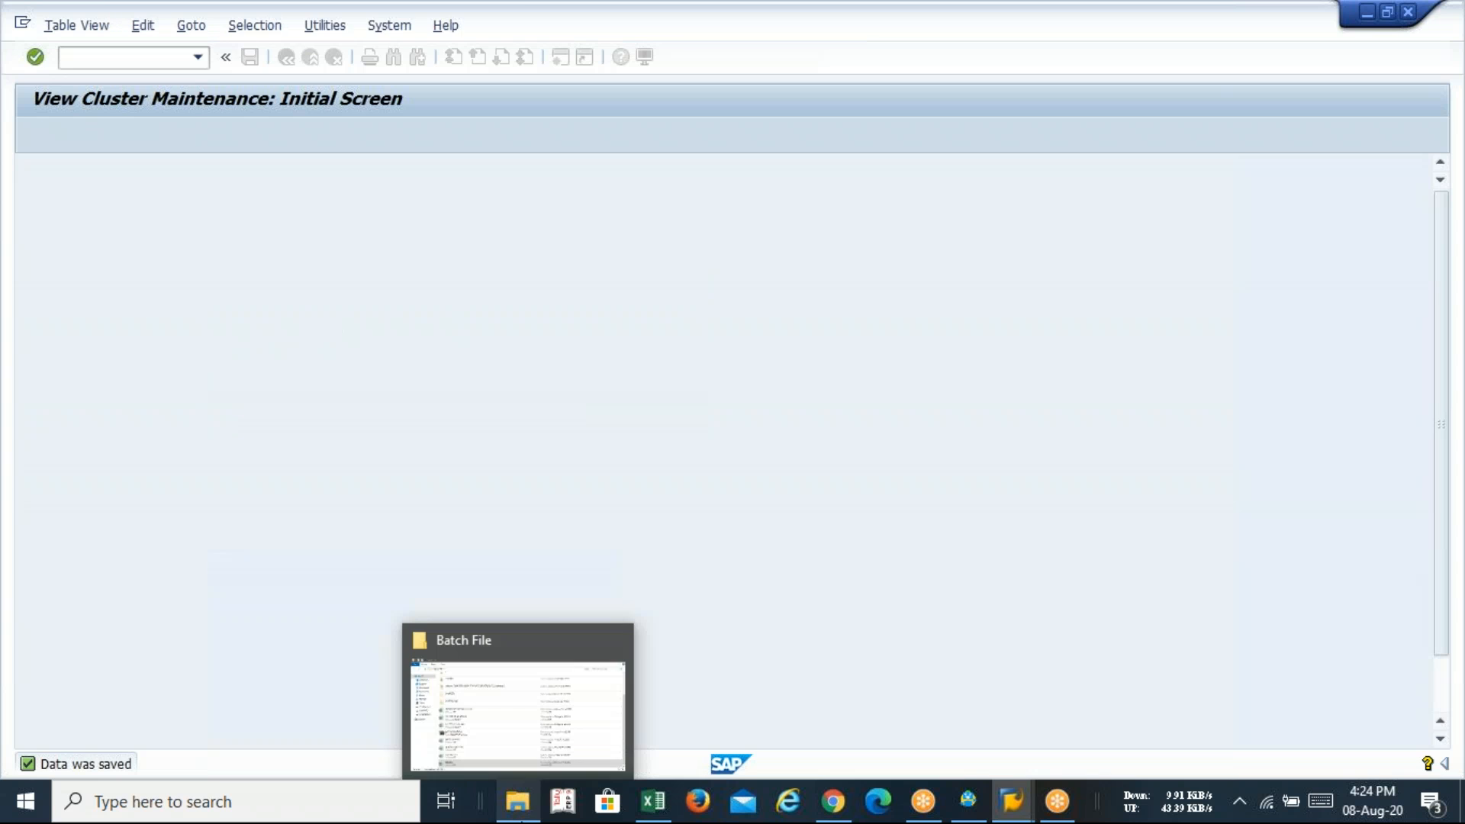
# - Review the saved CITI house bank details and the G/L account assigned to its bank account AP
pyautogui.doubleClick(101, 188)
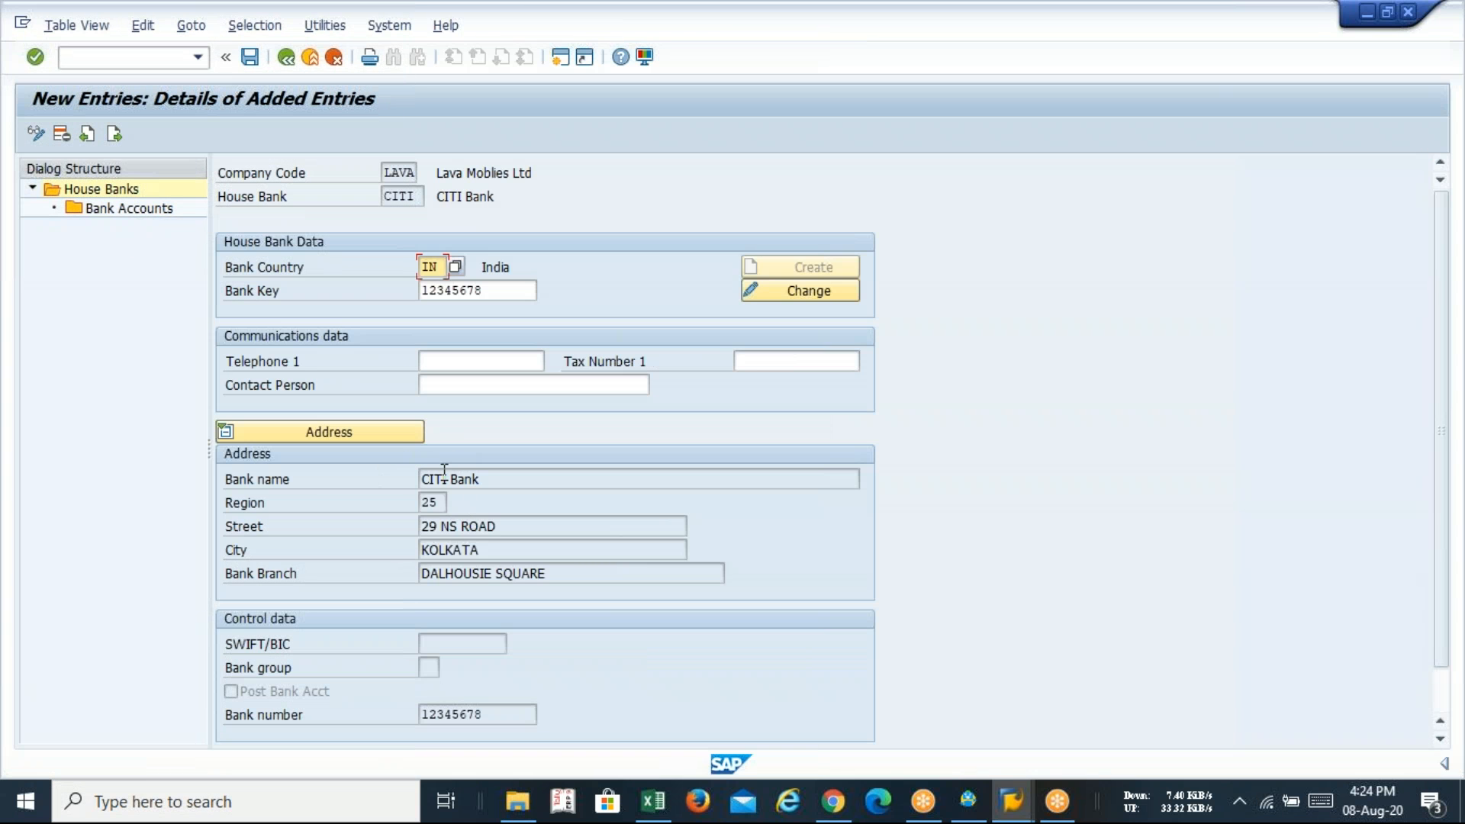
pyautogui.click(124, 209)
pyautogui.doubleClick(124, 209)
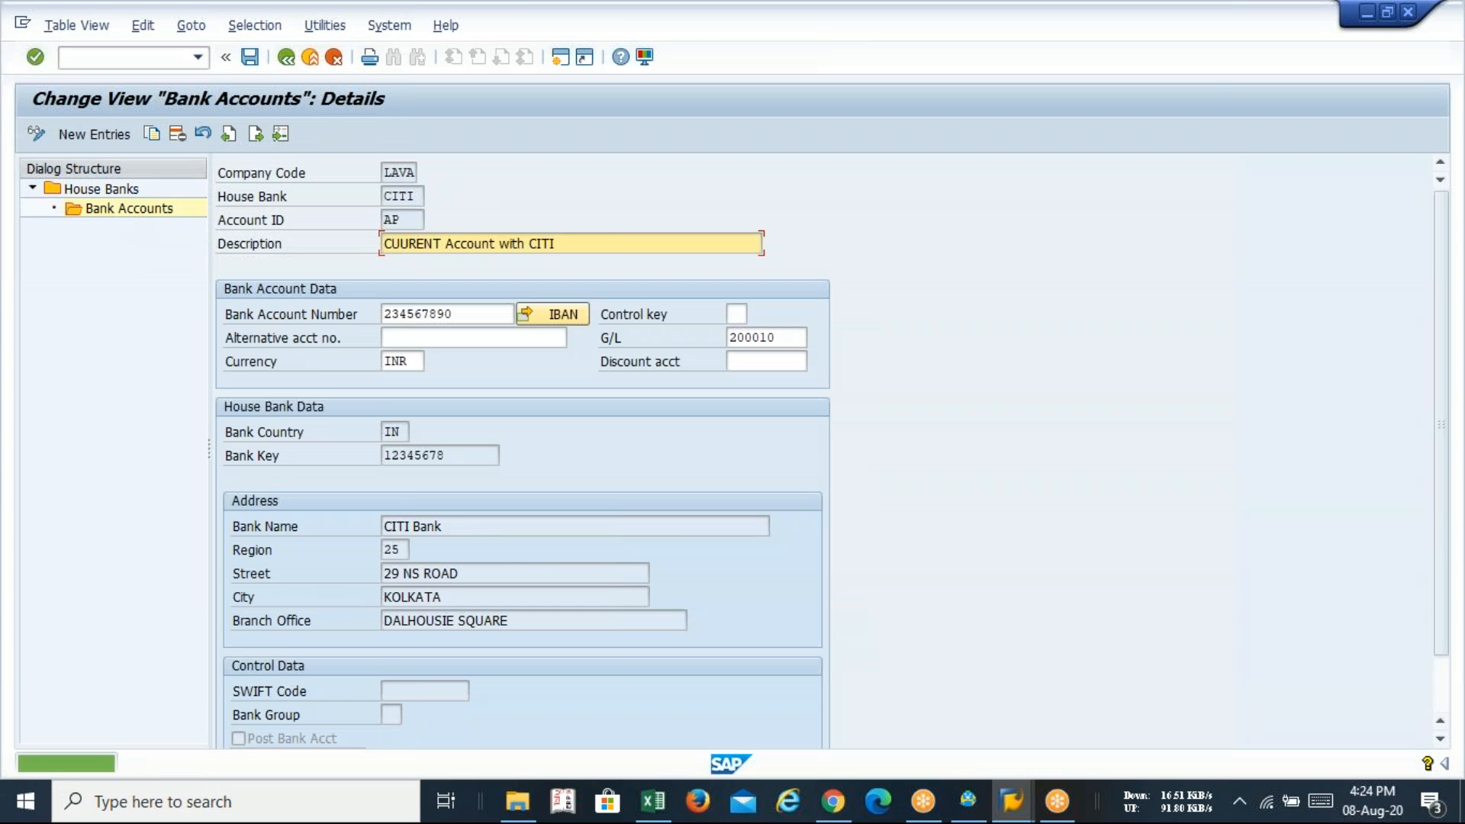
pyautogui.click(249, 58)
pyautogui.click(135, 58)
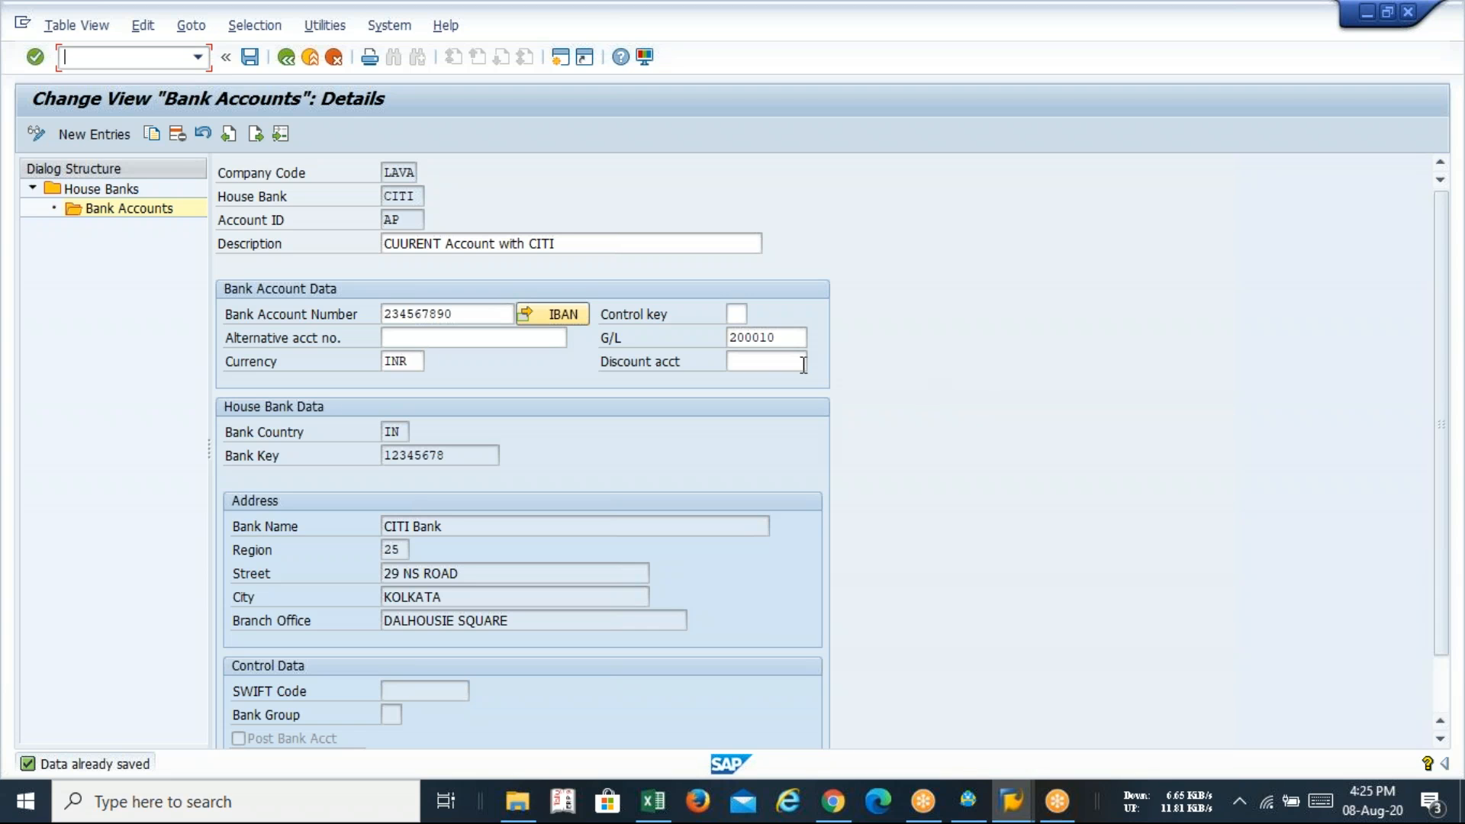
pyautogui.click(763, 345)
pyautogui.moveTo(763, 347); pyautogui.dragTo(728, 351)
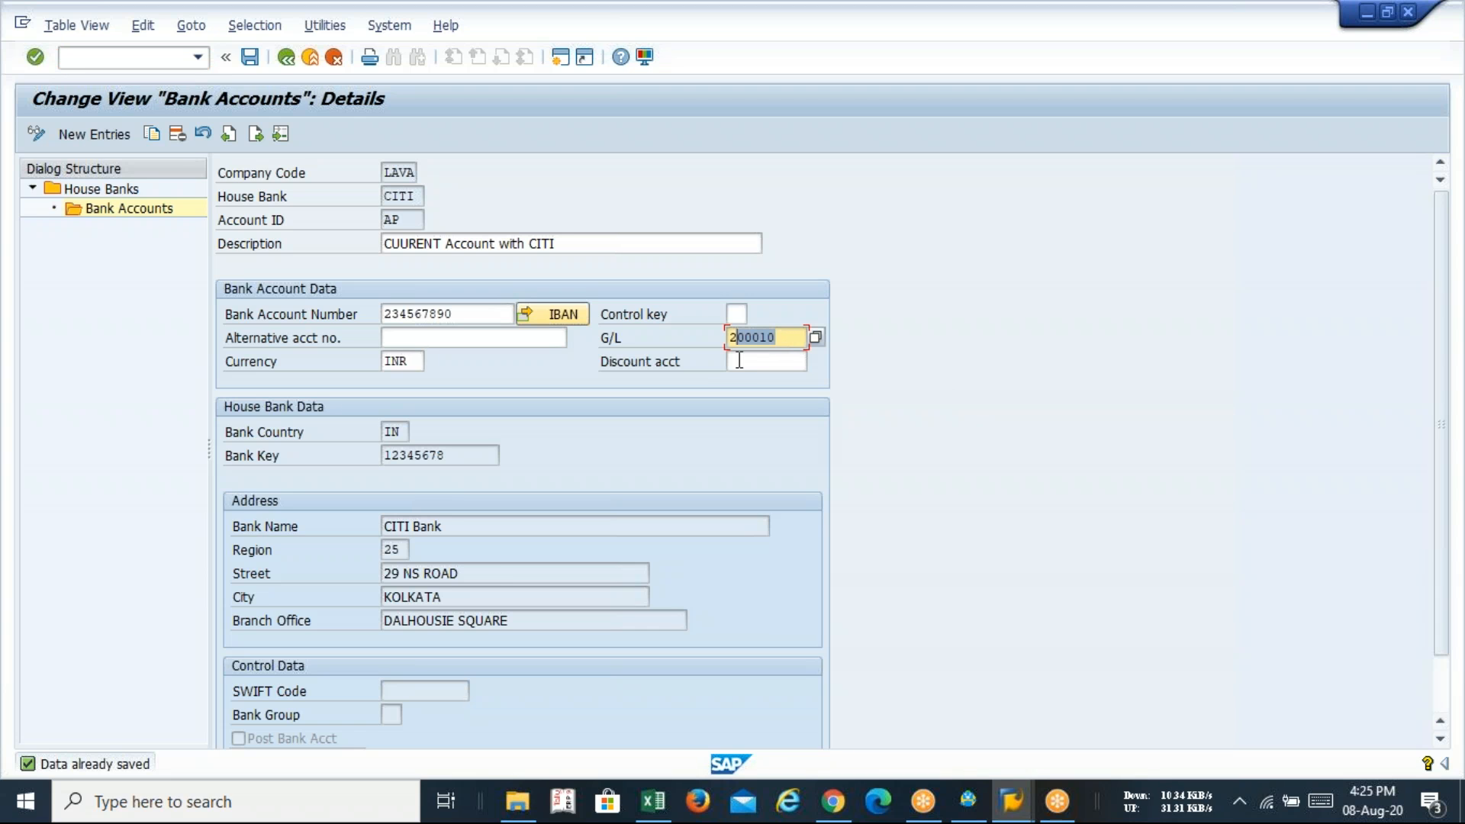
# - Leave the house bank maintenance with /n and try to start transaction F112
pyautogui.click(142, 61)
pyautogui.write('/n')
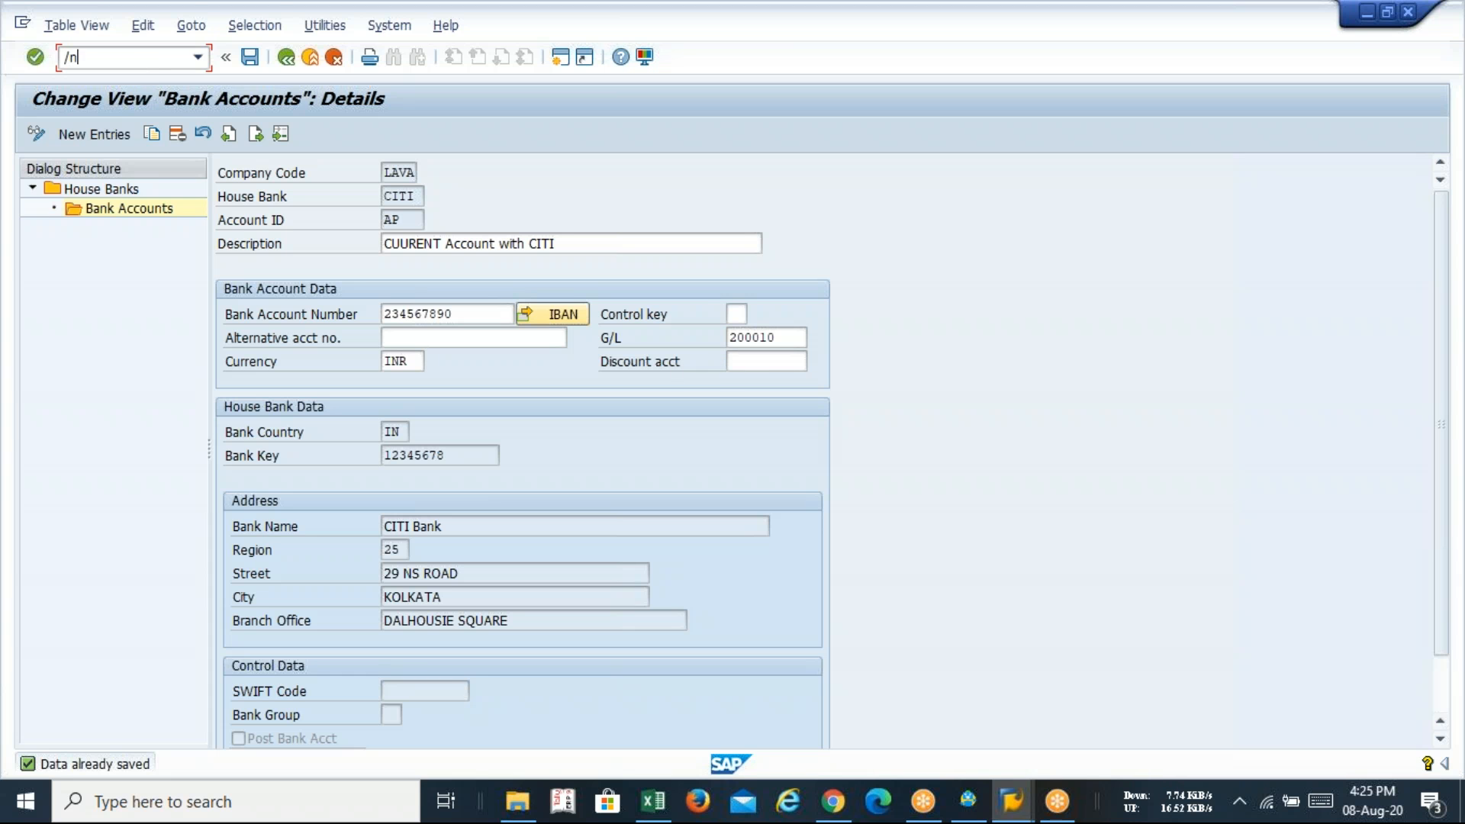
pyautogui.press('Return')
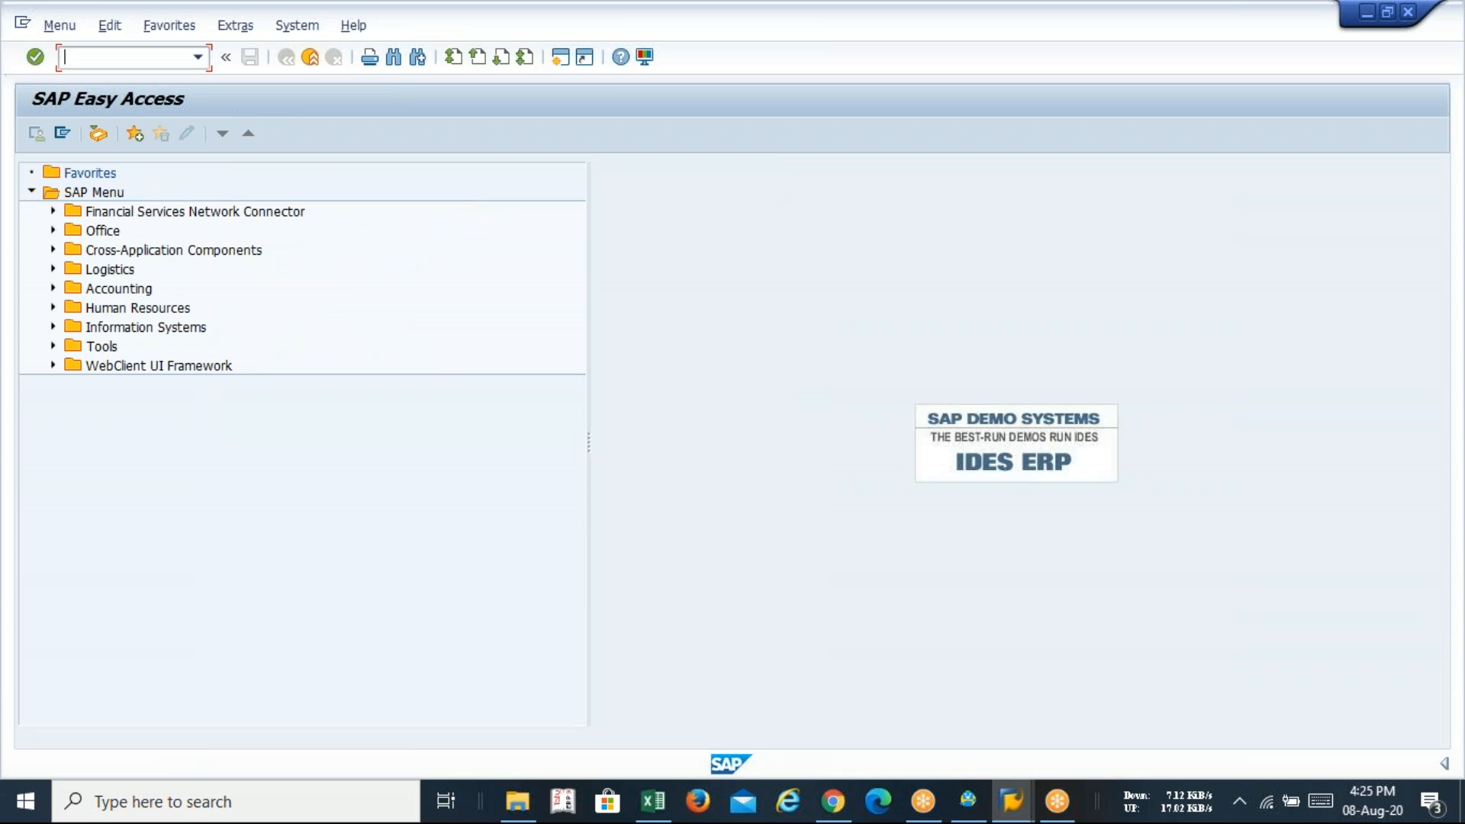
pyautogui.write('f112')
pyautogui.press('Return')
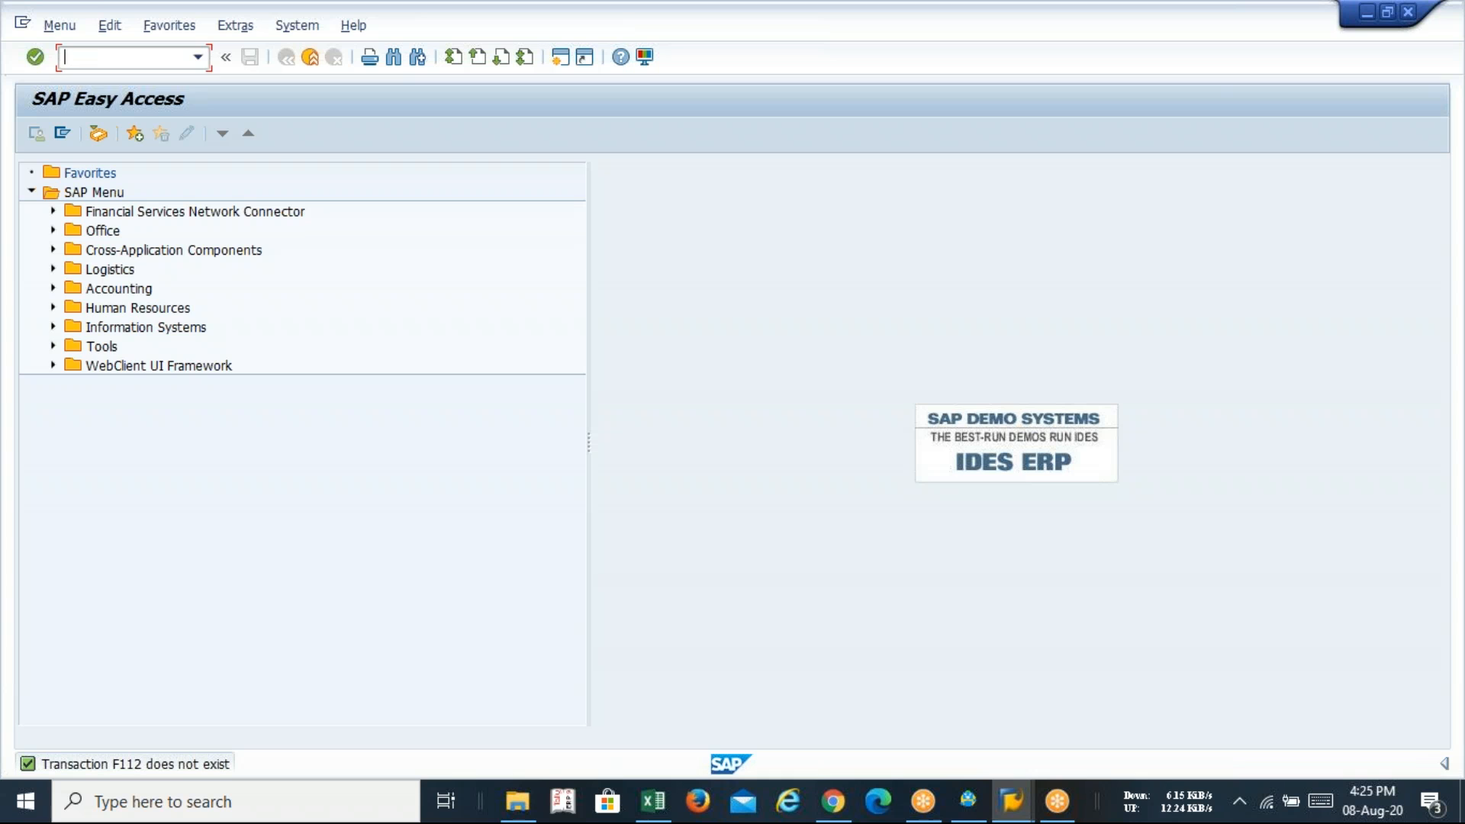
# - Start transaction fi12 for company code LAVA and review the bank account details of house bank CITI
pyautogui.write('fi12')
pyautogui.press('Return')
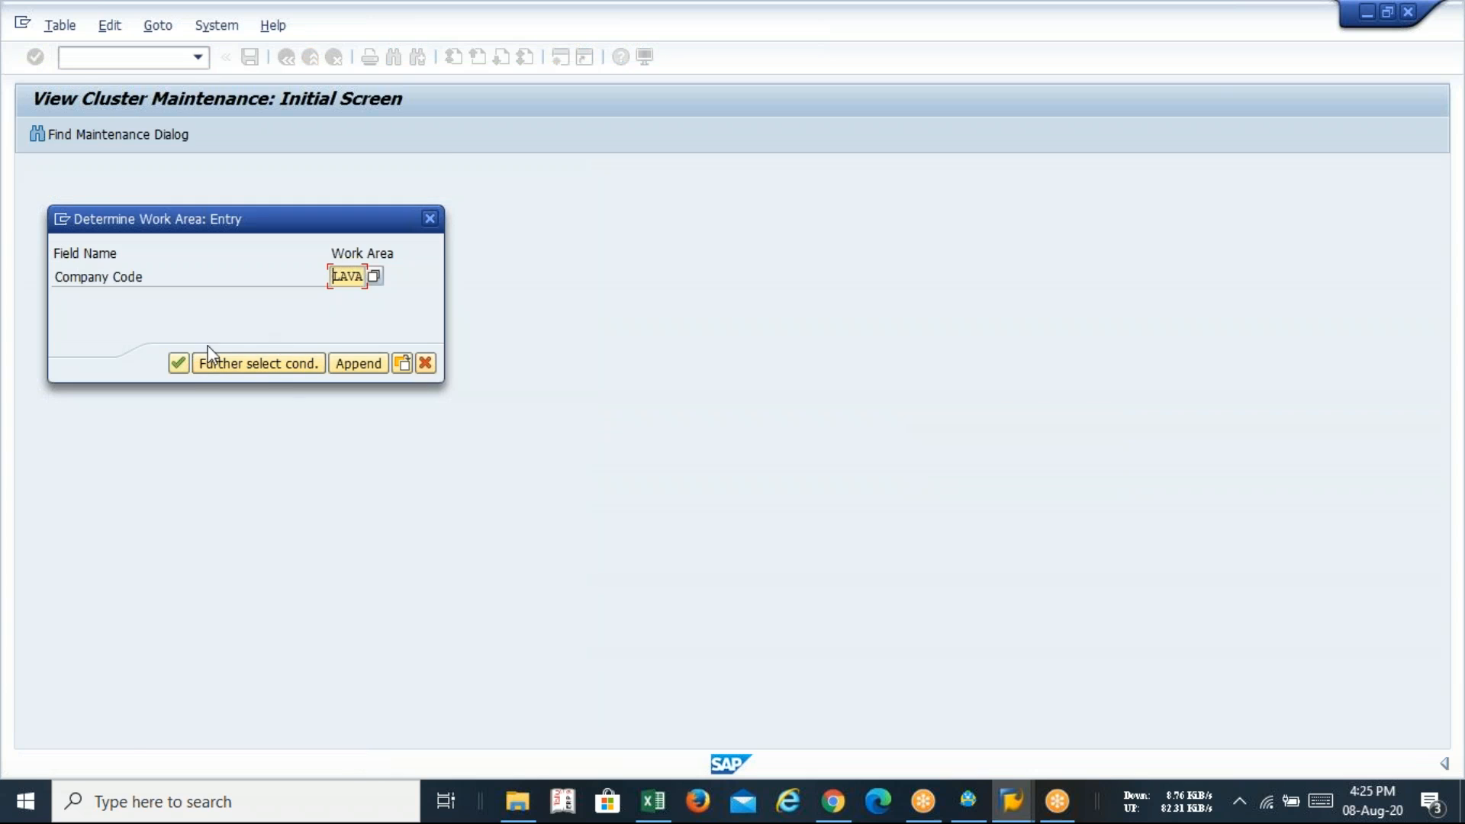
pyautogui.click(178, 363)
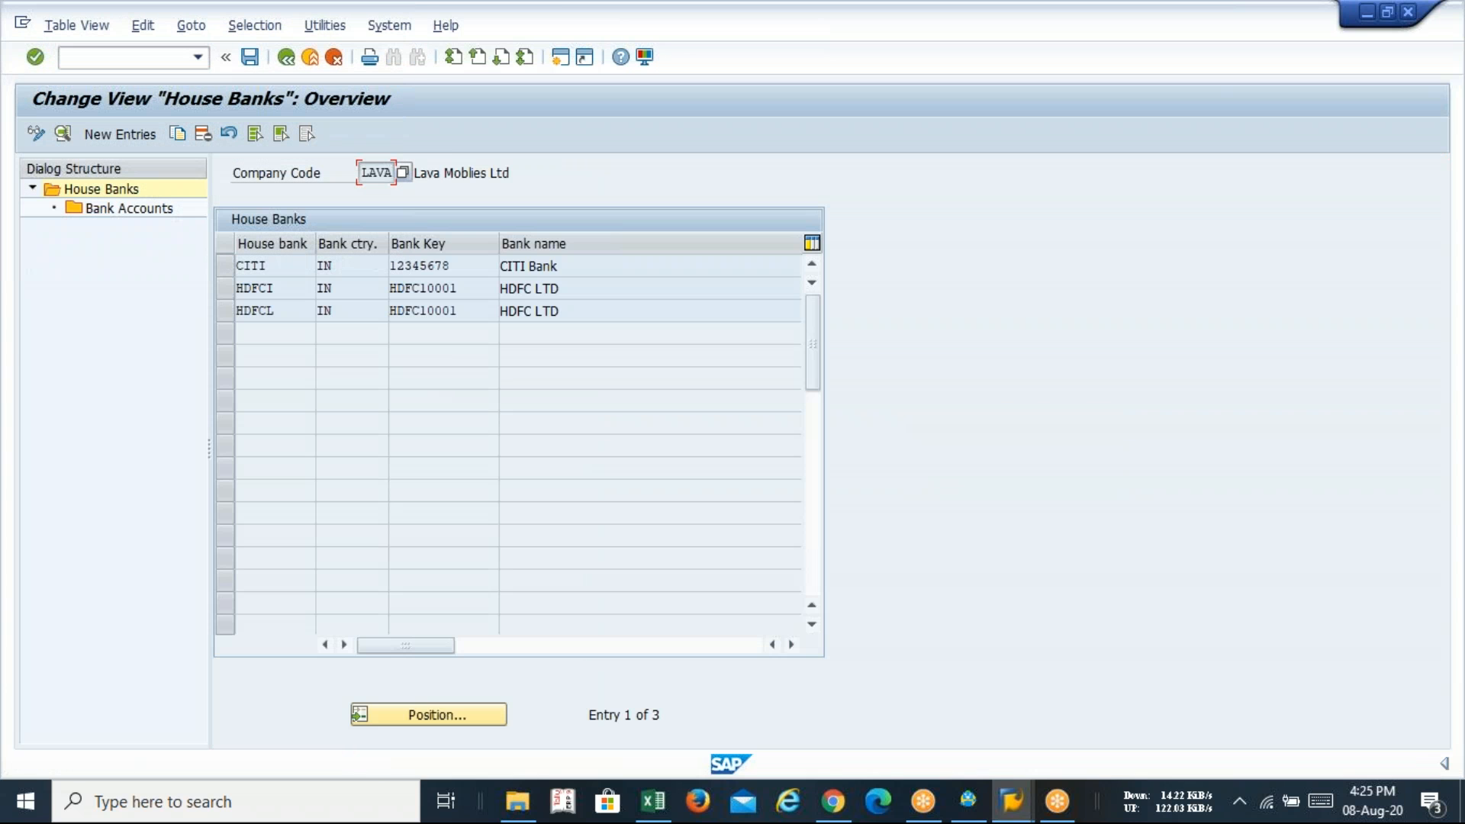
pyautogui.click(224, 263)
pyautogui.doubleClick(107, 207)
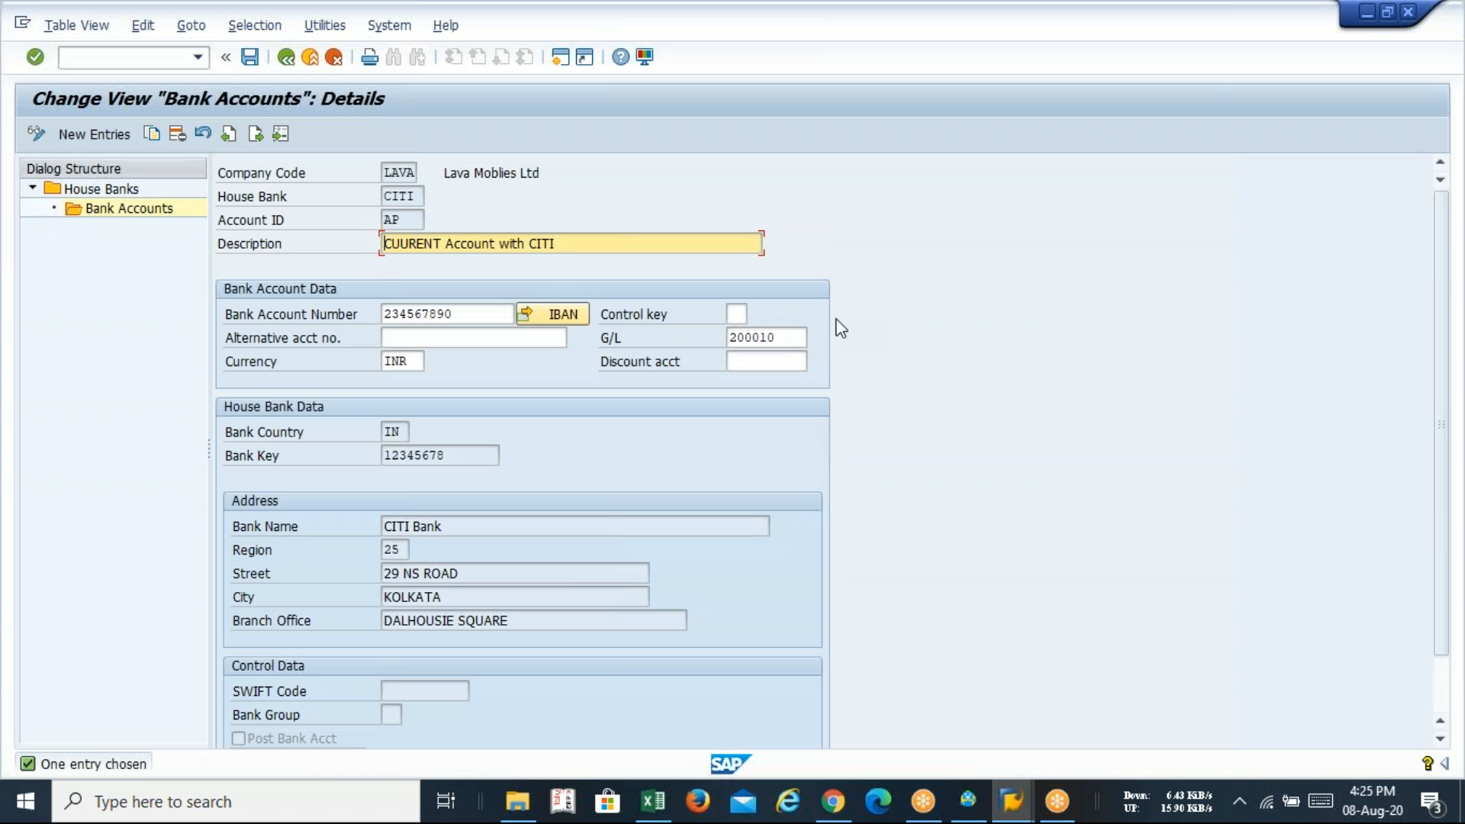
pyautogui.click(279, 58)
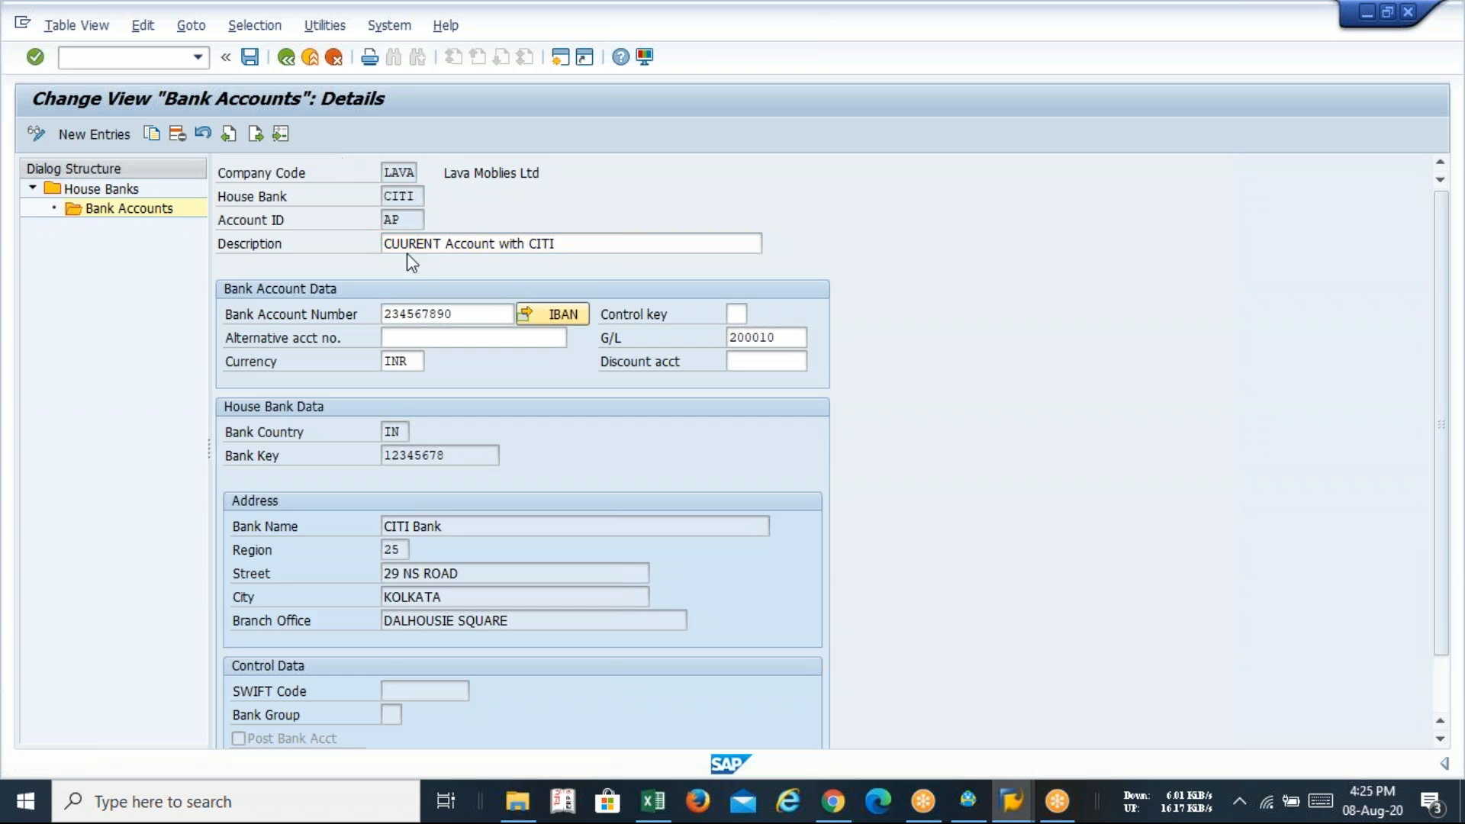
pyautogui.click(288, 59)
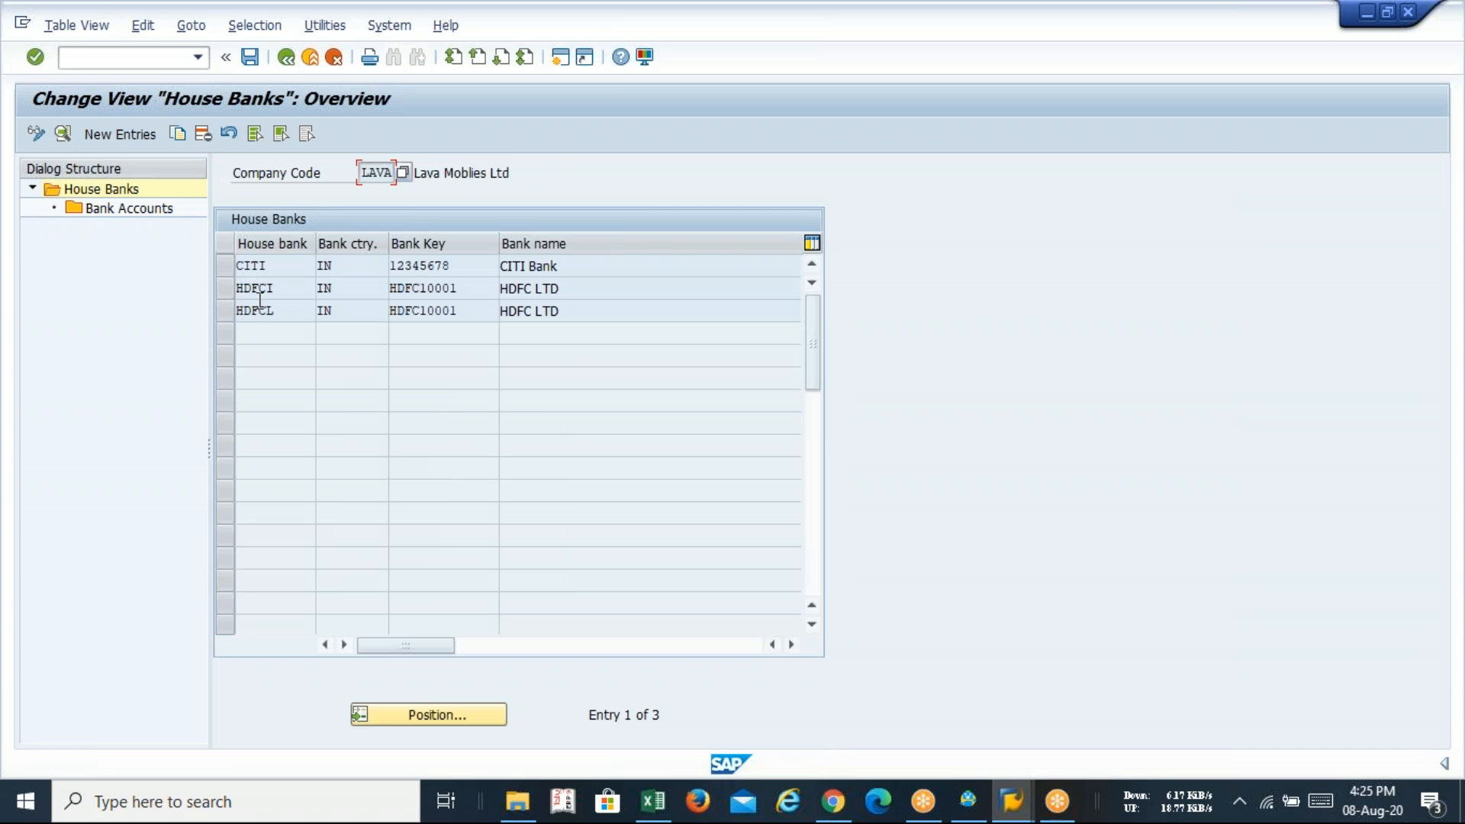
# - Review the bank account details of house bank HDFCL and leave the house bank maintenance with /n
pyautogui.click(225, 288)
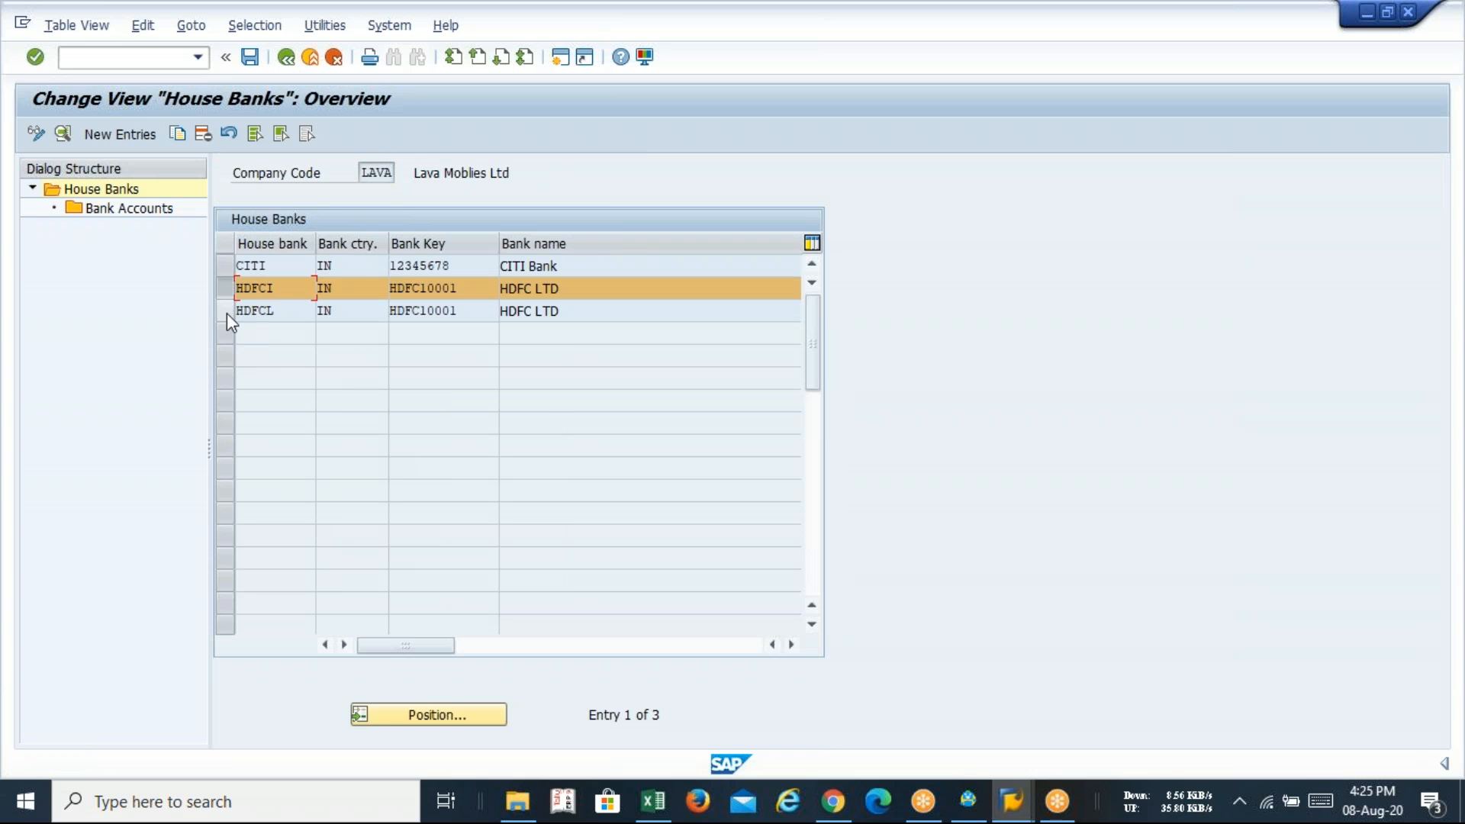
pyautogui.click(225, 311)
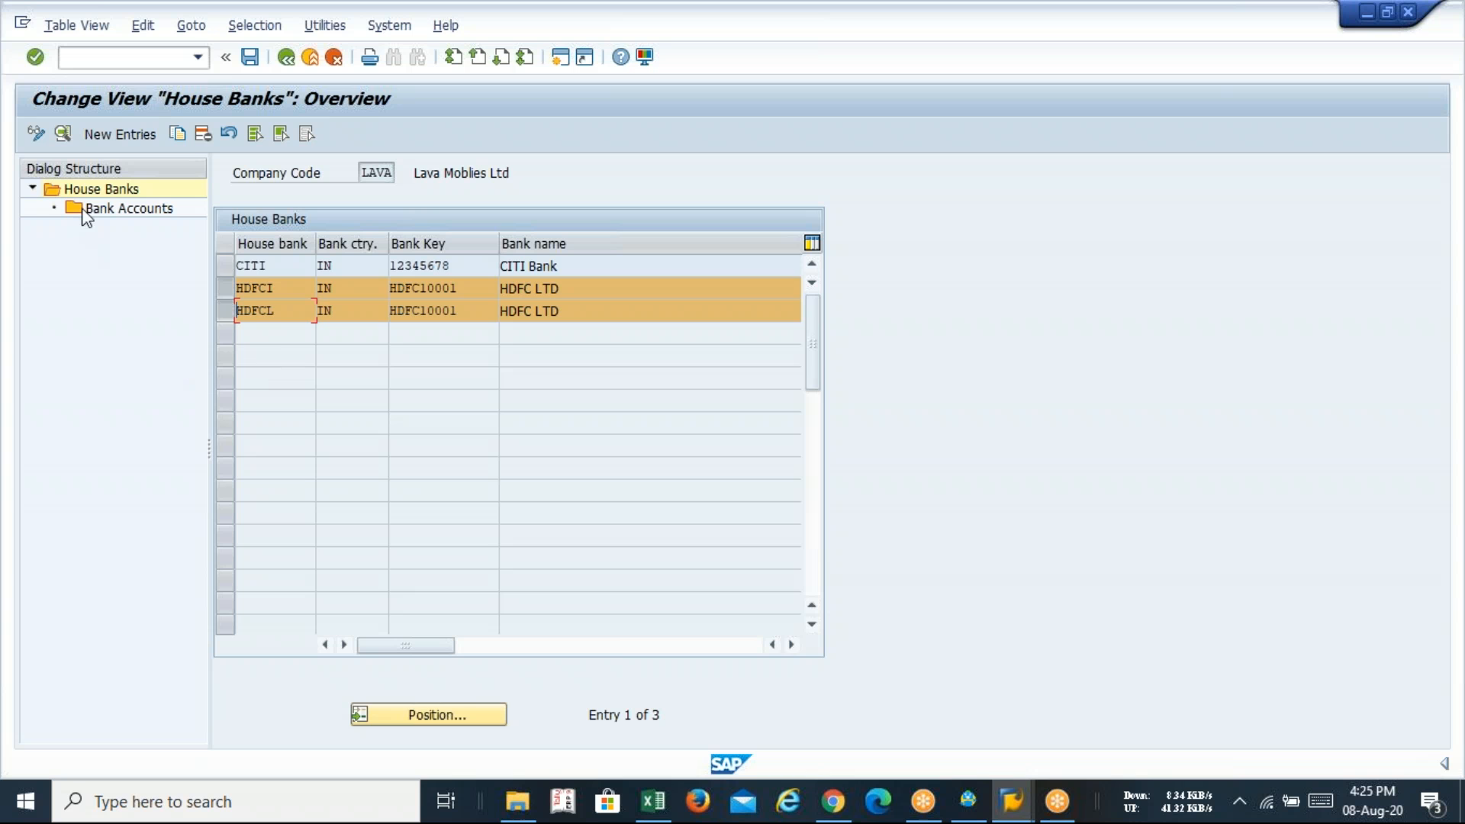
pyautogui.click(218, 283)
pyautogui.doubleClick(126, 209)
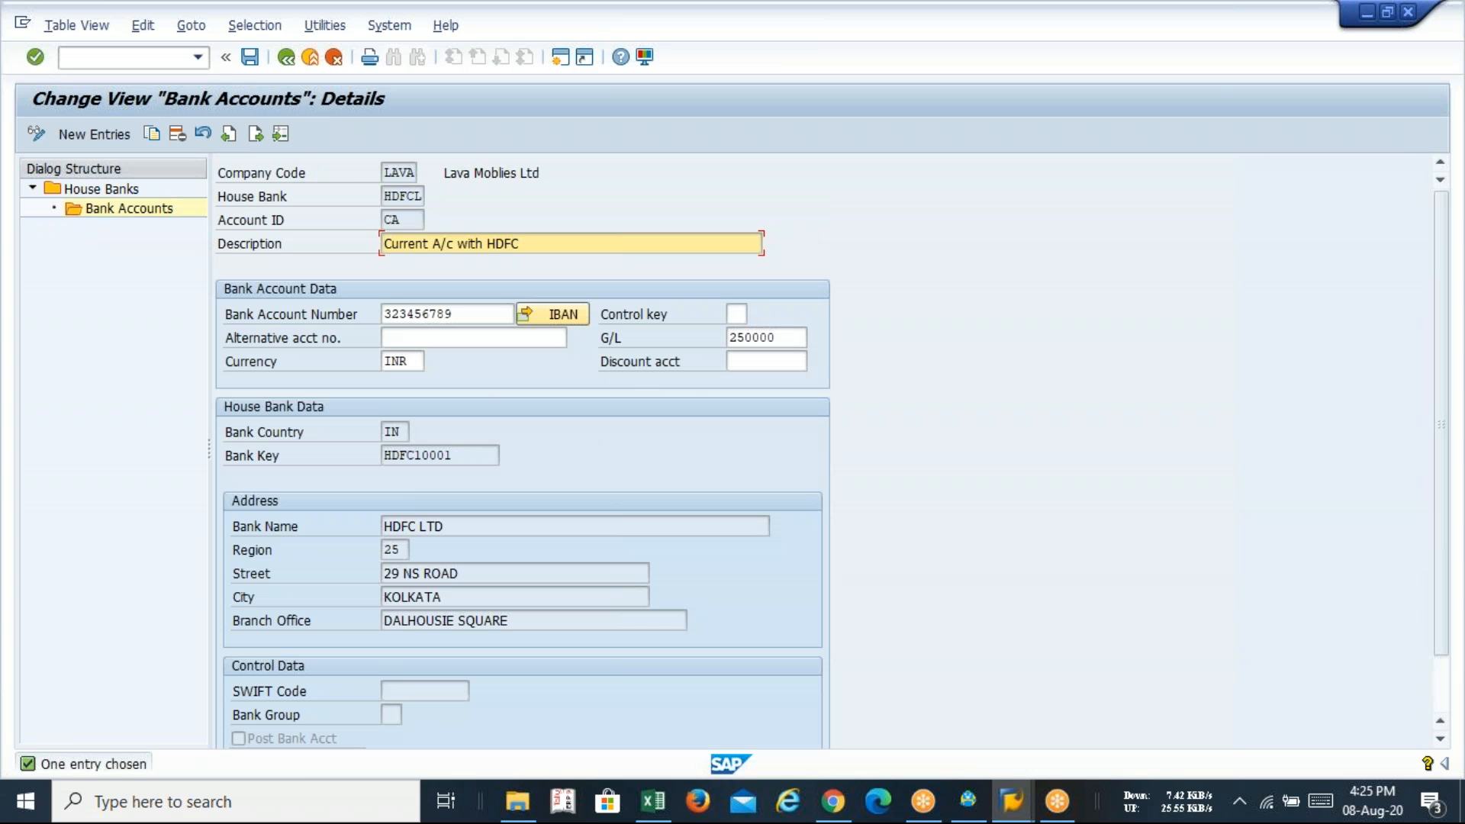
pyautogui.click(116, 61)
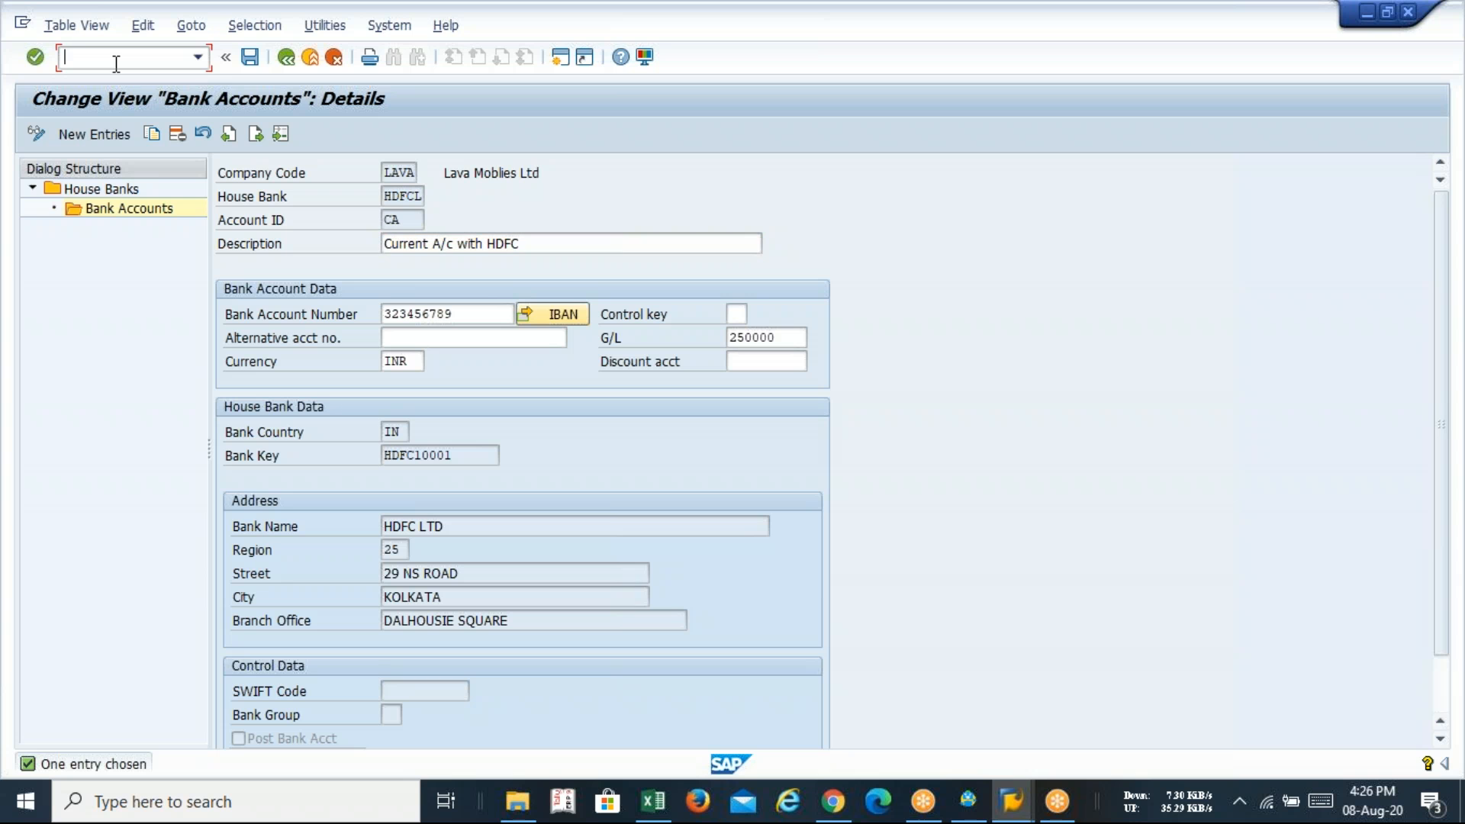
pyautogui.write('/n')
pyautogui.press('Return')
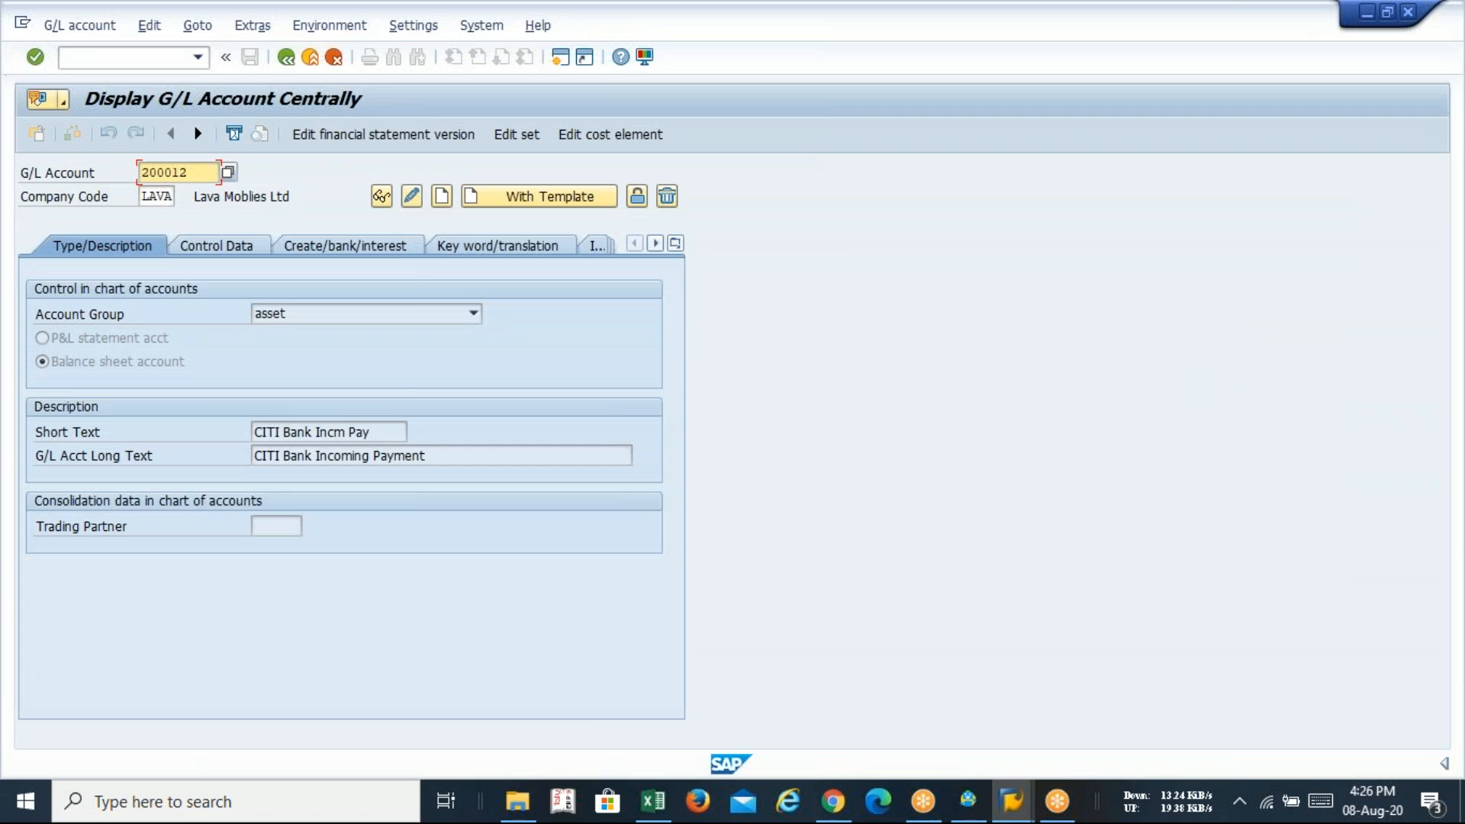
# - Switch to the G/L account display session and return it to the SAP start screen with /n
pyautogui.hotkey('alt', 'Tab')
pyautogui.hotkey('alt', 'Tab')
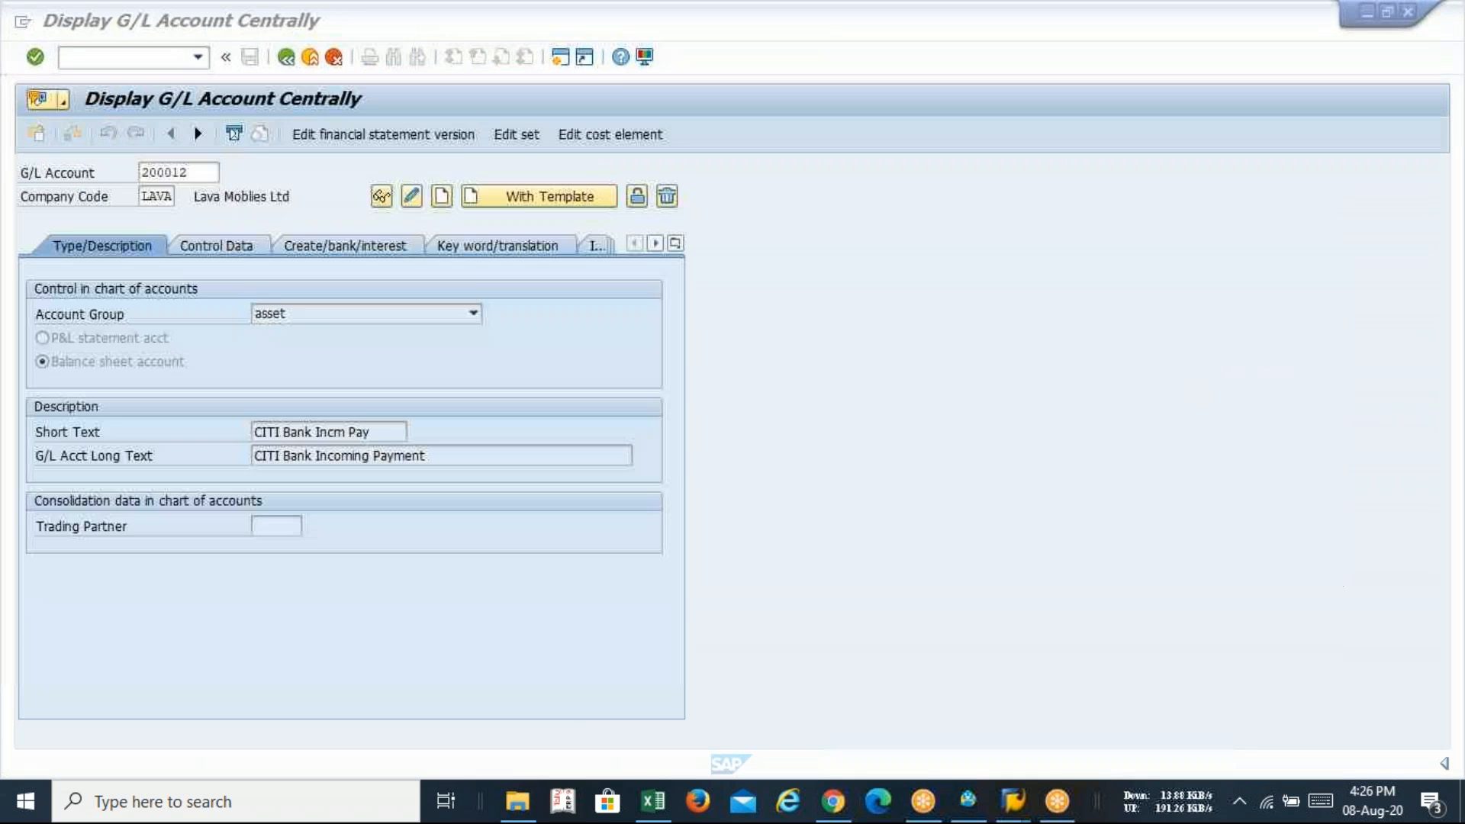
pyautogui.click(129, 57)
pyautogui.write('/n')
pyautogui.press('Return')
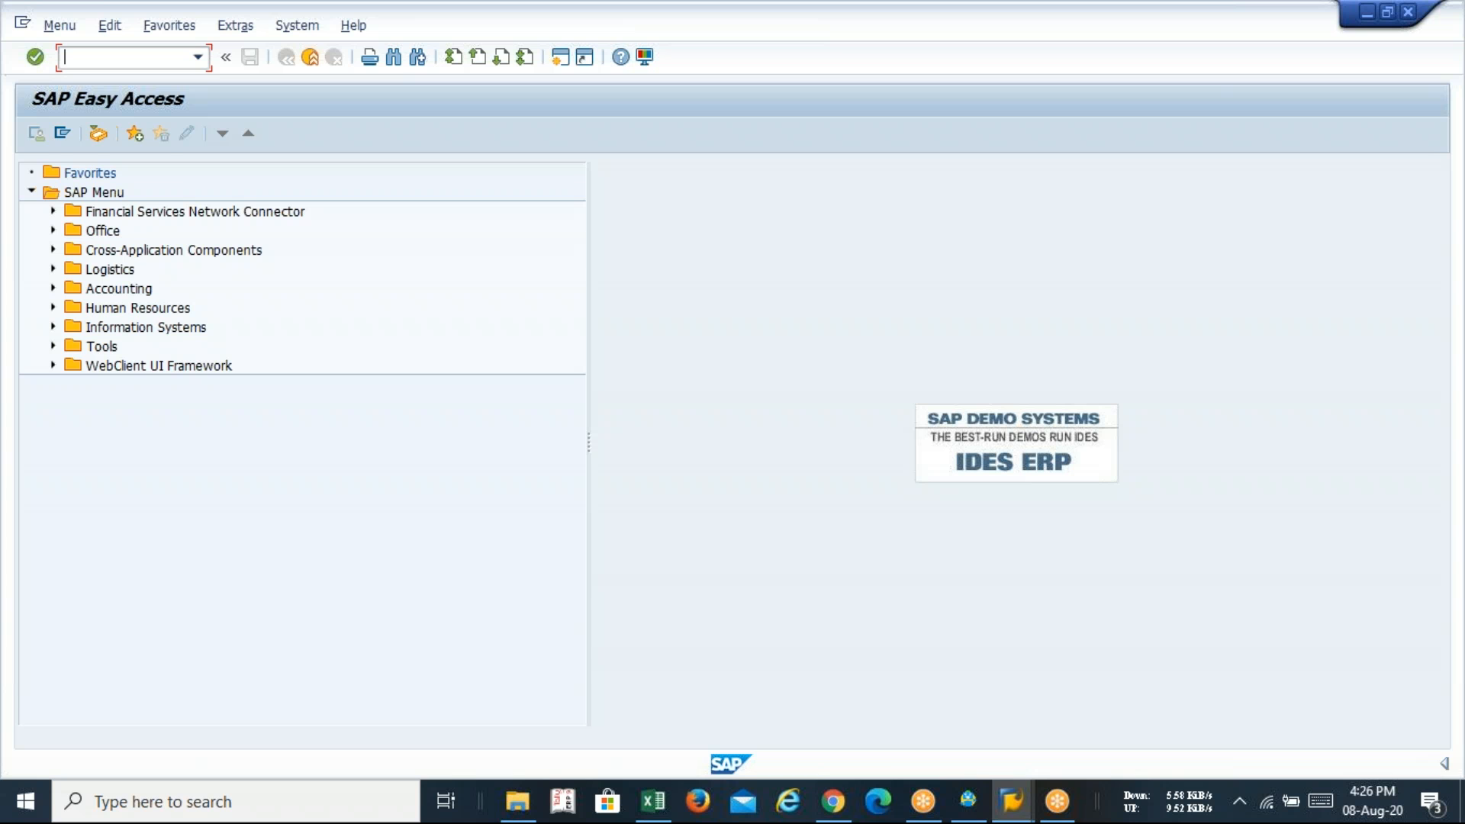
# - Start transaction fbzp in SAP using the code copied from Excel cell J2, and open the settings for all company codes
pyautogui.hotkey('alt', 'Tab')
pyautogui.hotkey('alt', 'Tab')
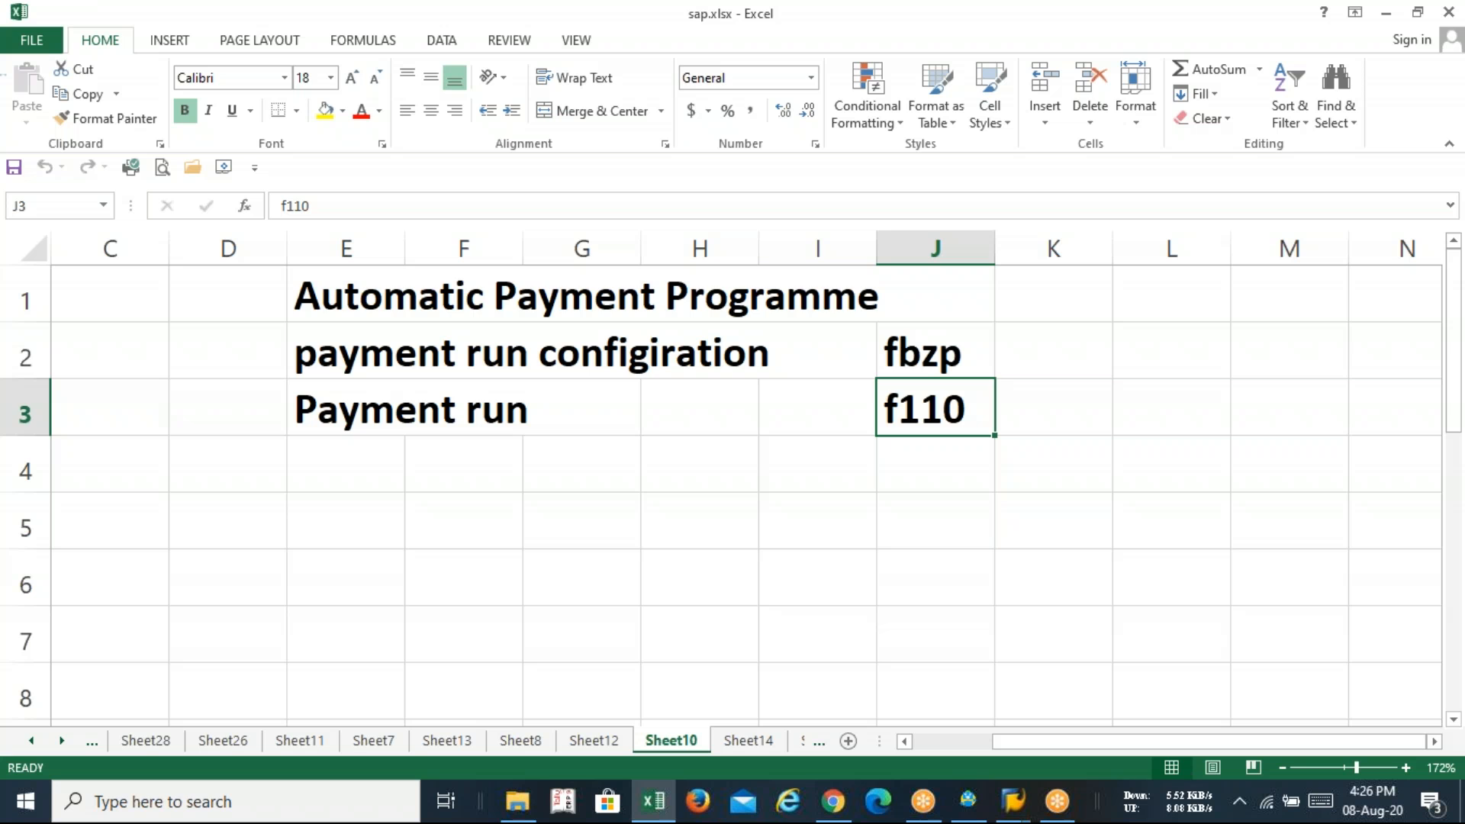
pyautogui.click(935, 351)
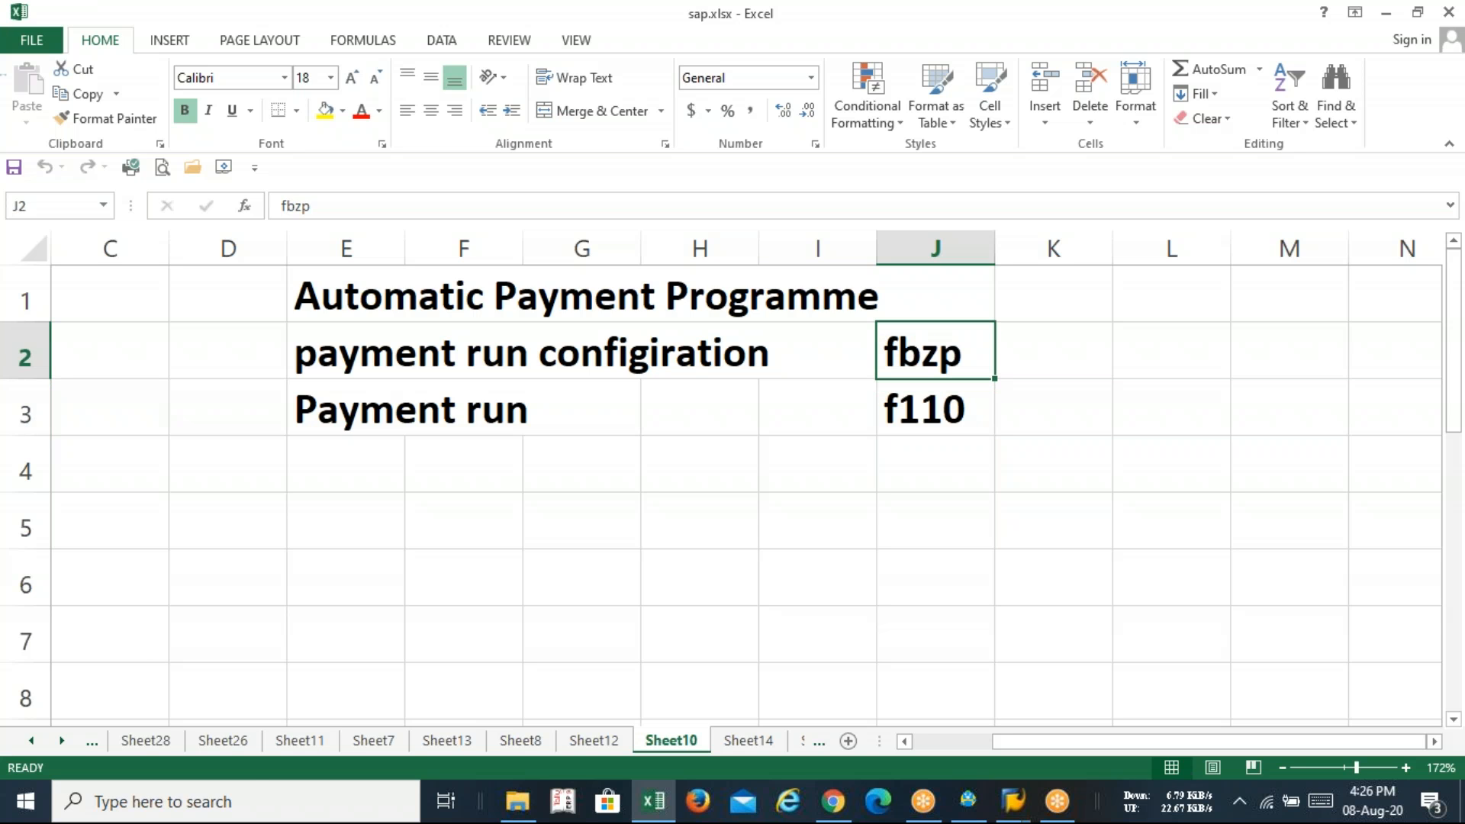
pyautogui.hotkey('ctrl', 'c')
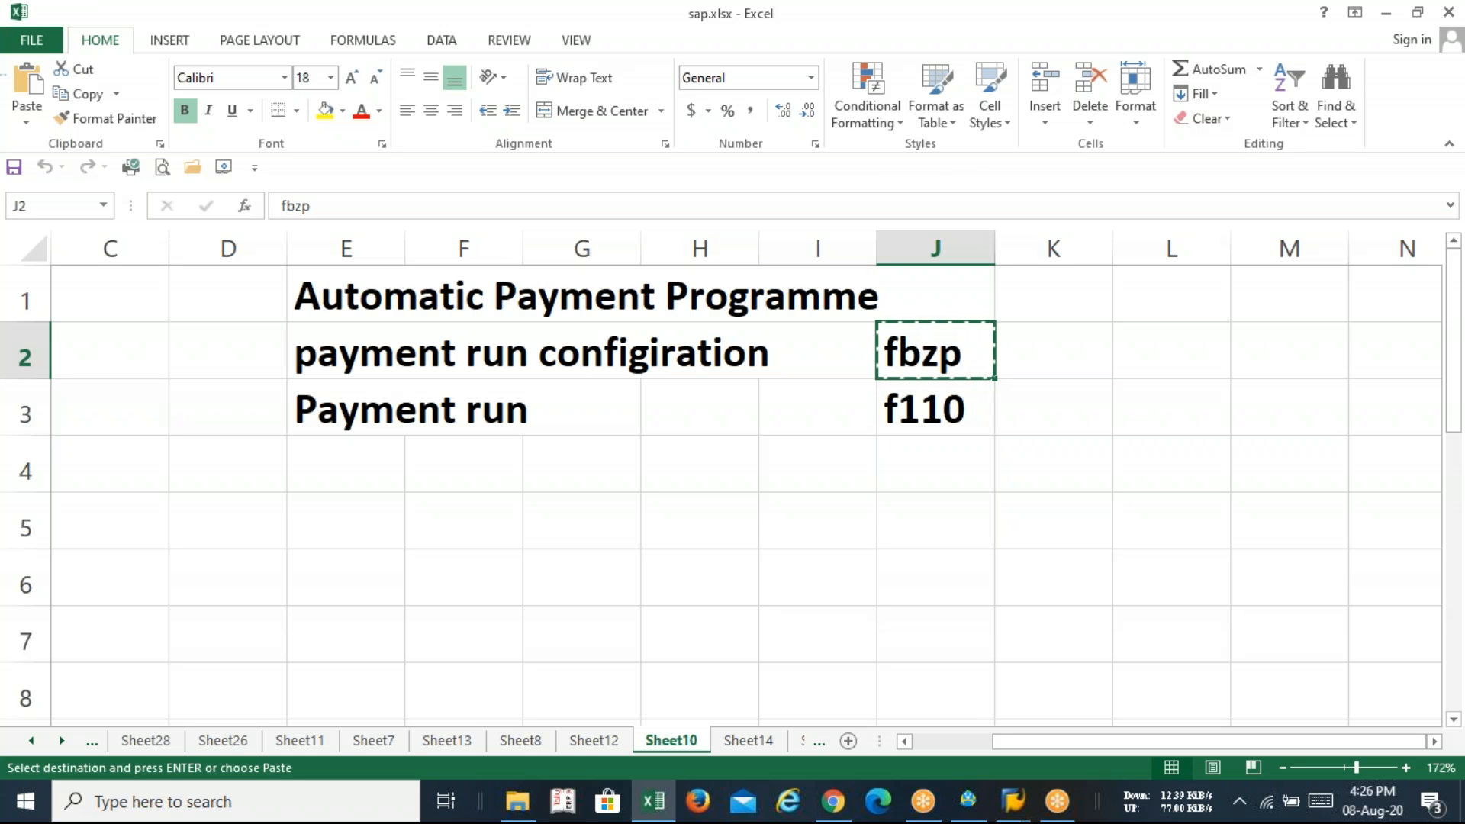
pyautogui.hotkey('alt', 'Tab')
pyautogui.hotkey('ctrl', 'v')
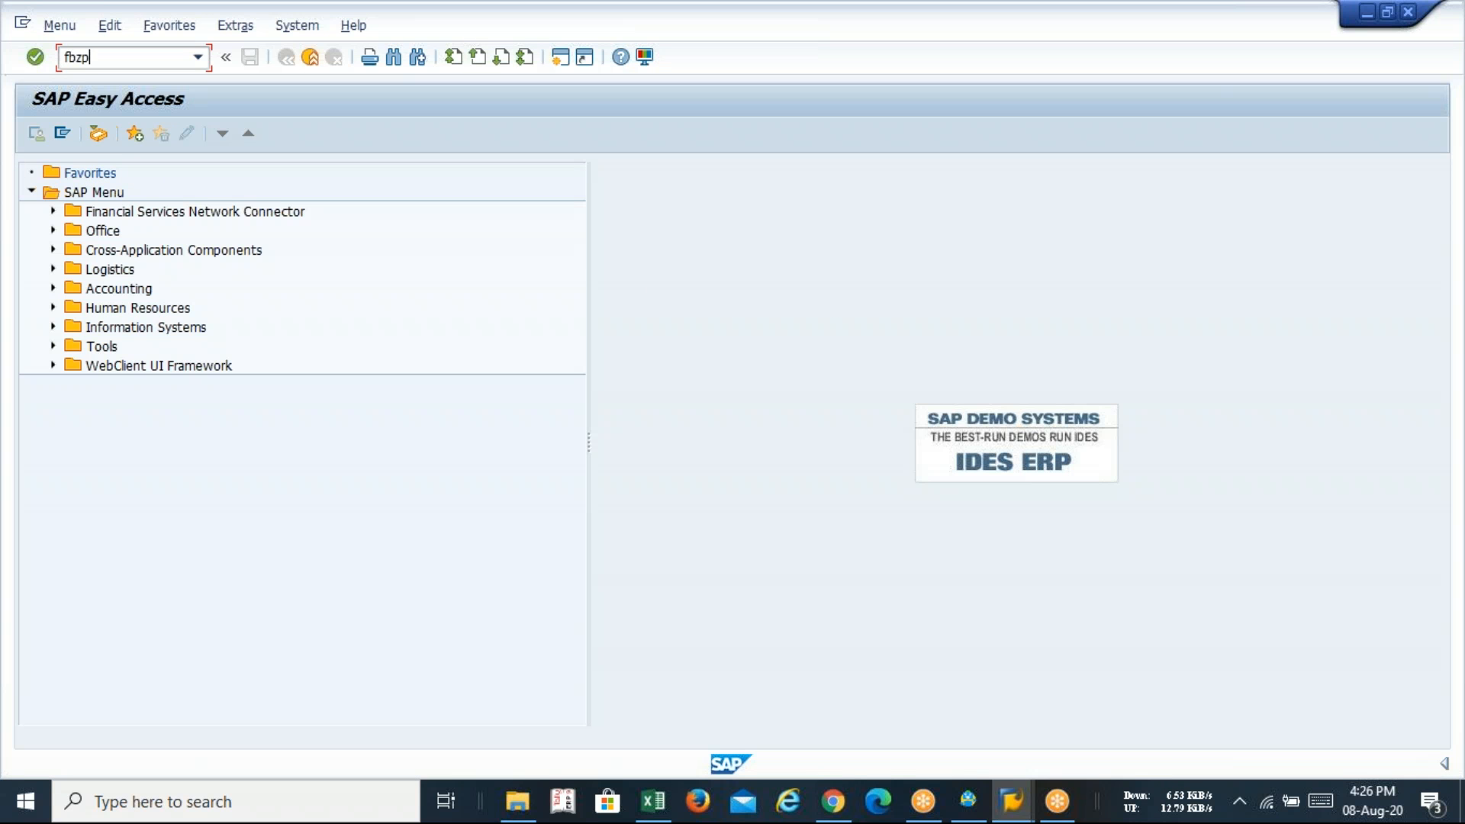
pyautogui.press('Return')
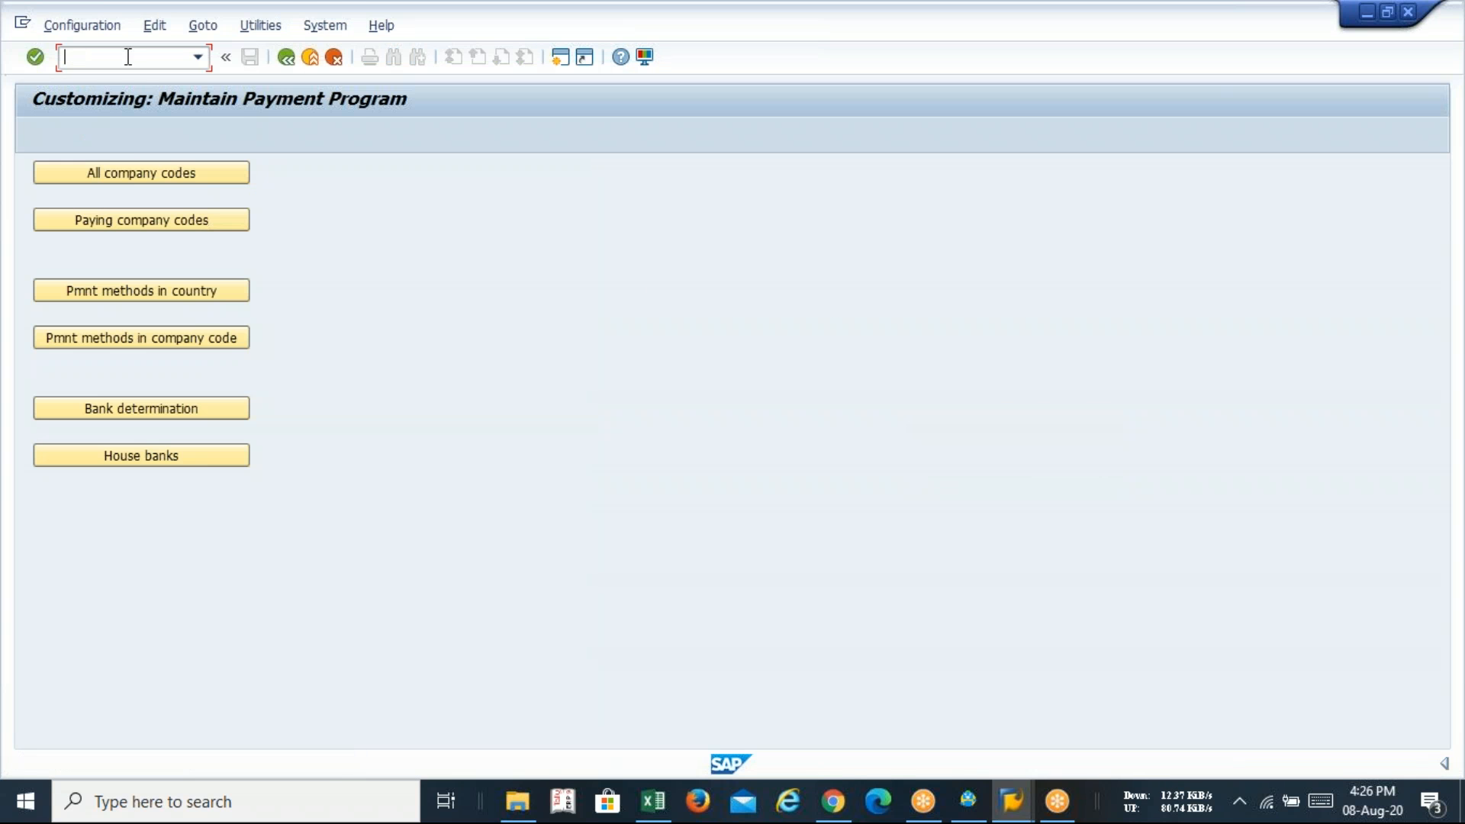
pyautogui.click(126, 177)
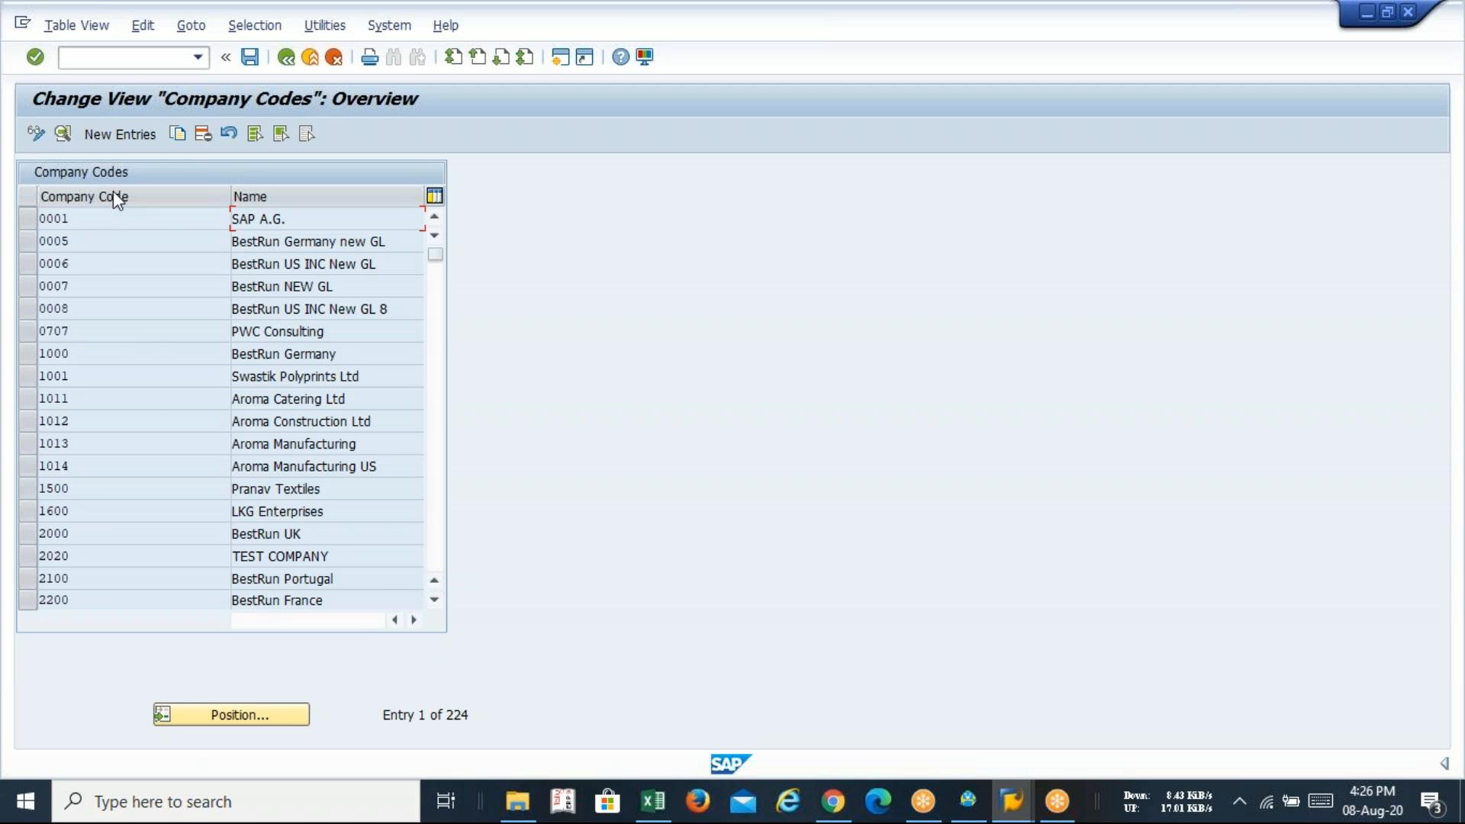
pyautogui.click(121, 138)
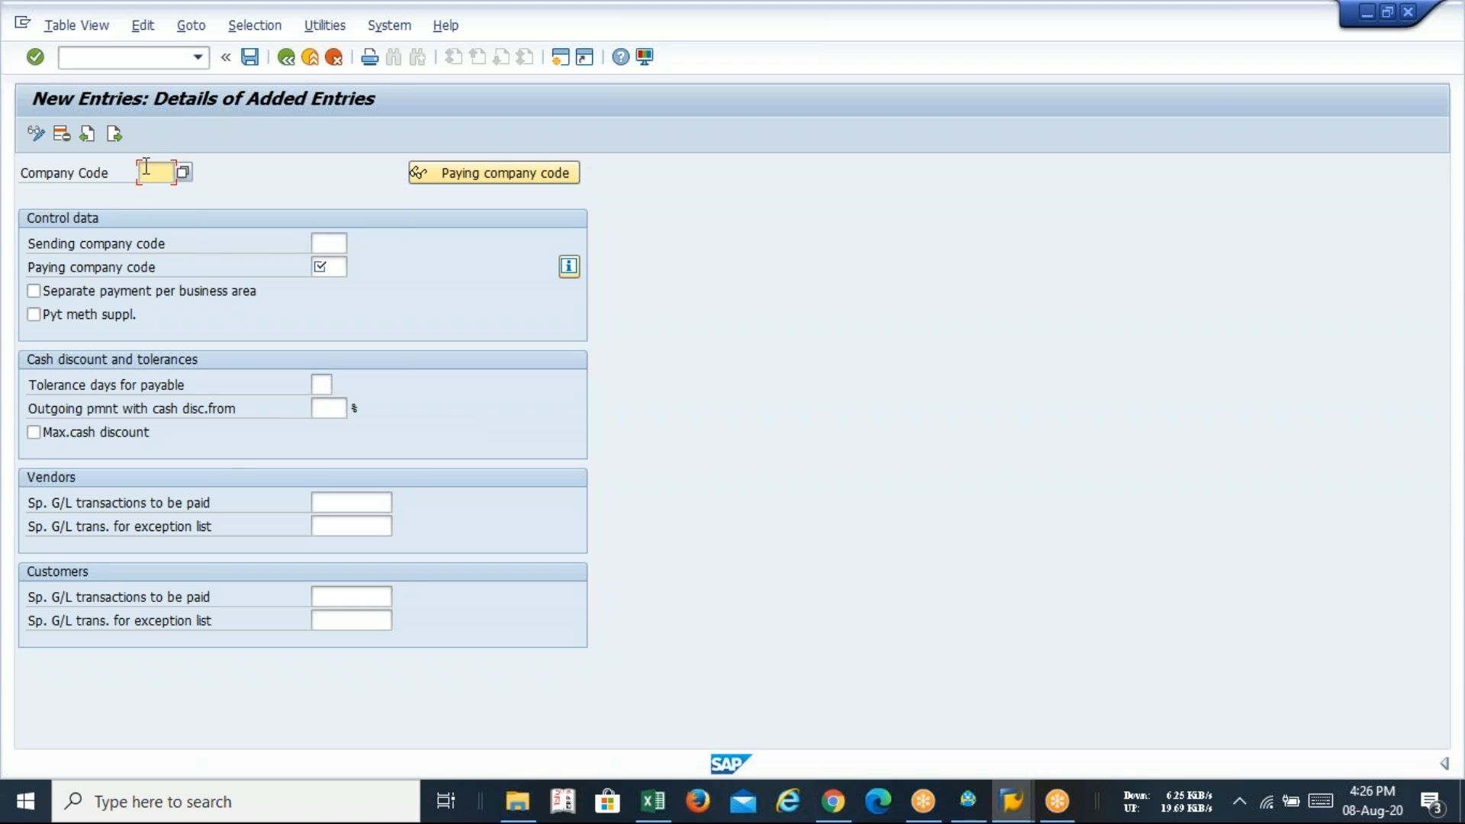
pyautogui.click(285, 59)
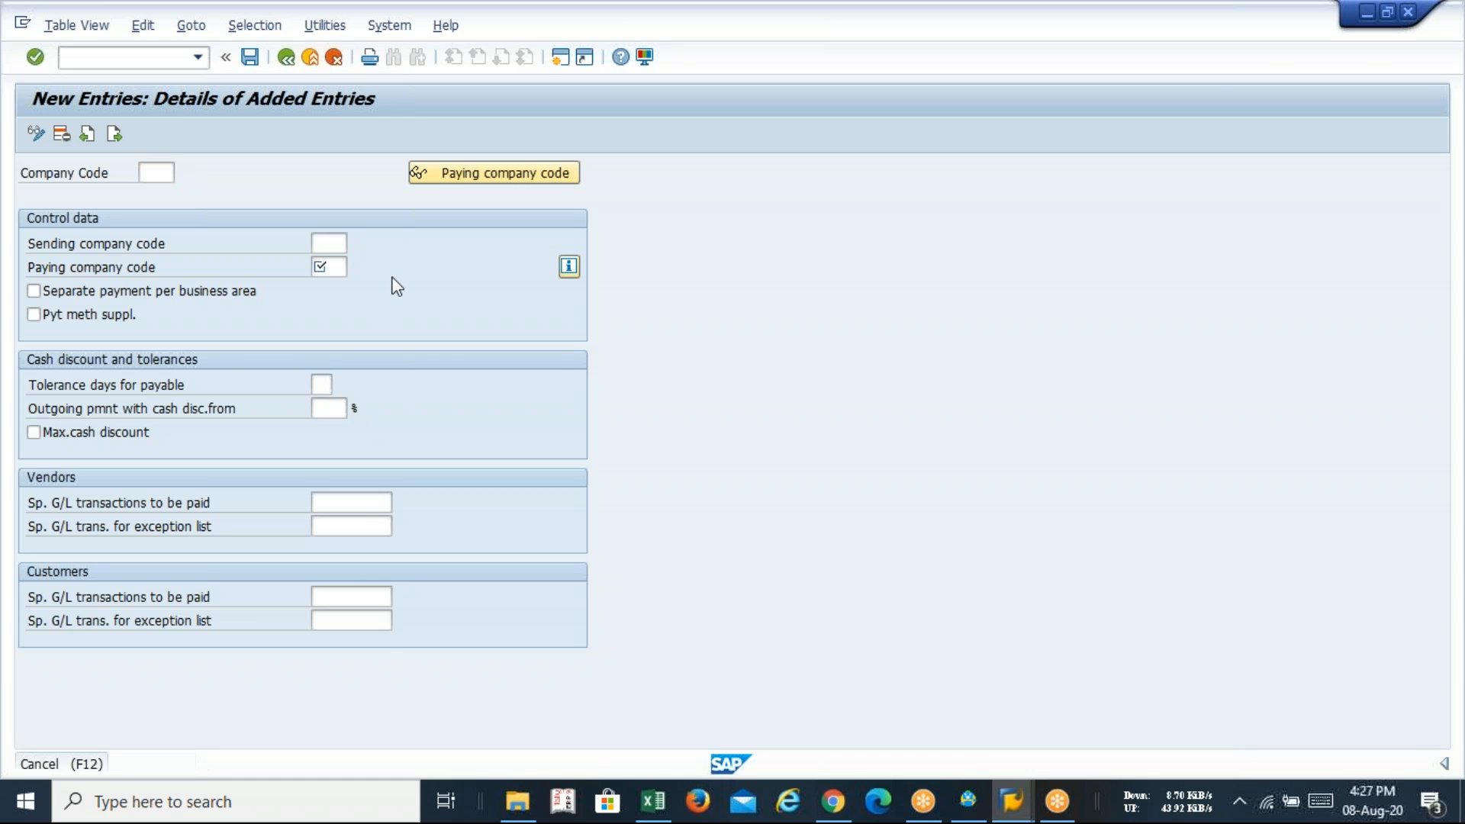
pyautogui.click(334, 58)
pyautogui.click(258, 397)
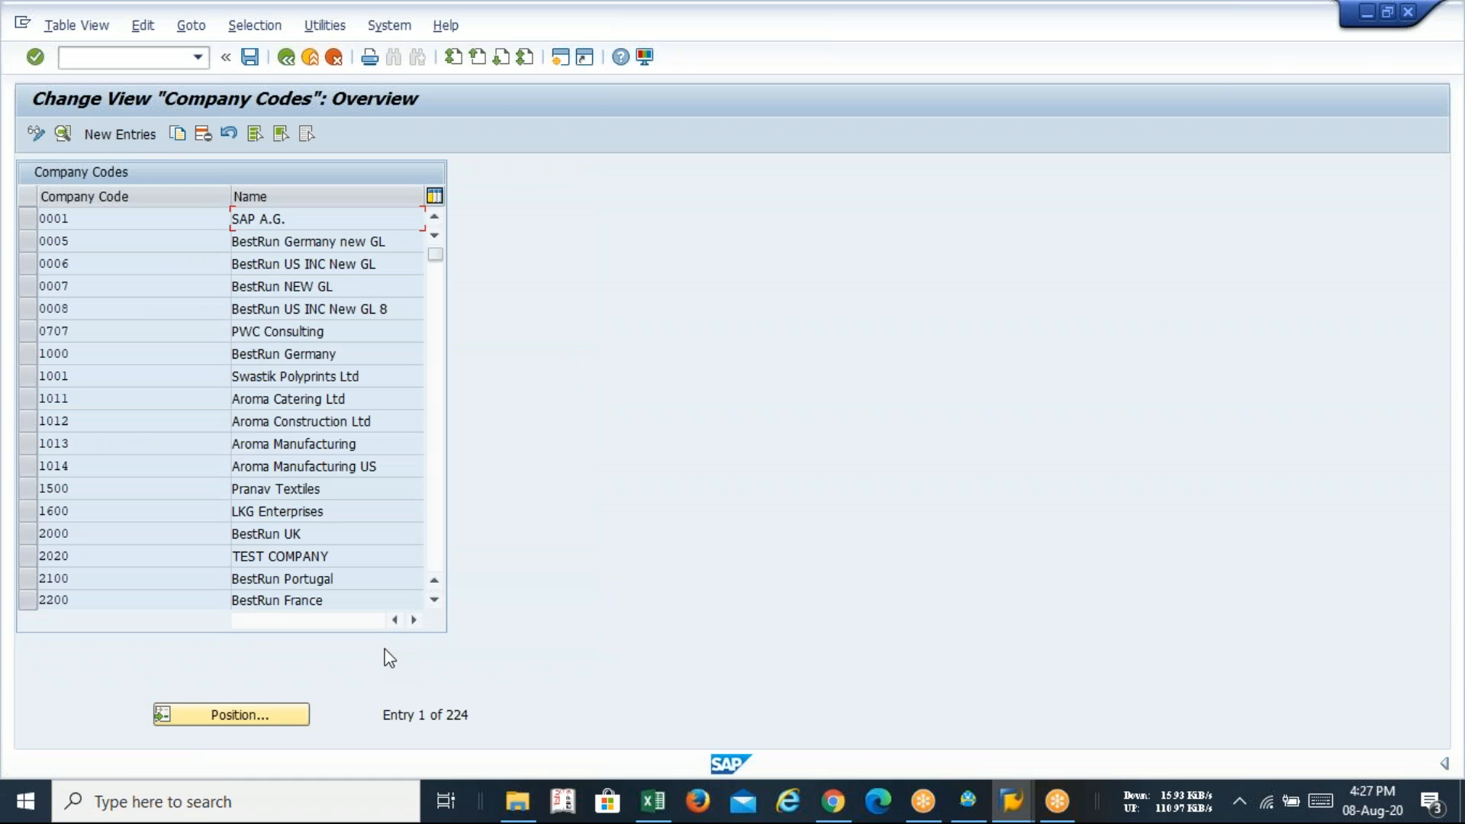
# - Locate company code ICAI in the overview and copy its entry with LAVA as the target company code
pyautogui.click(256, 715)
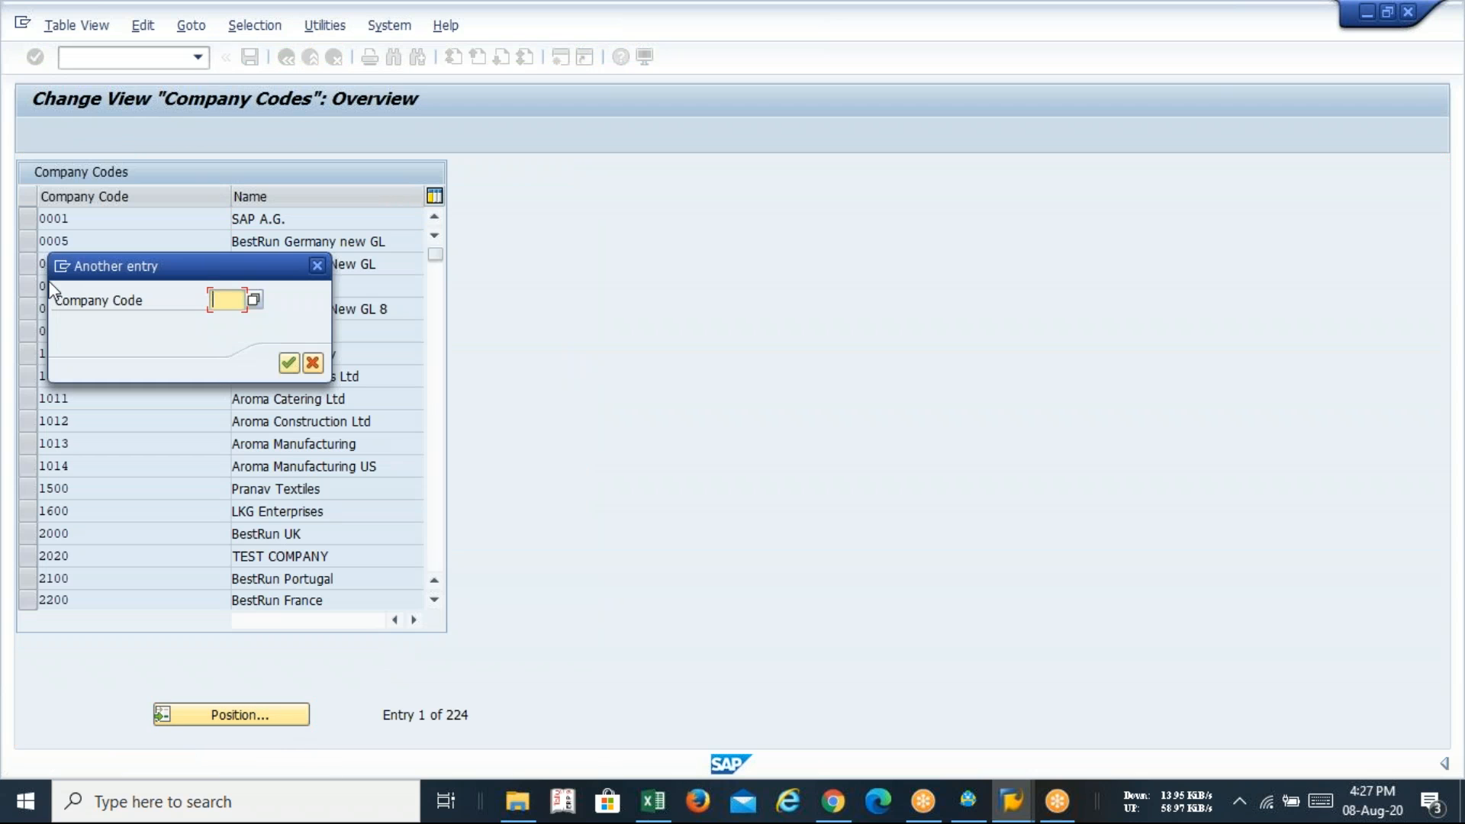
pyautogui.write('icai')
pyautogui.press('Return')
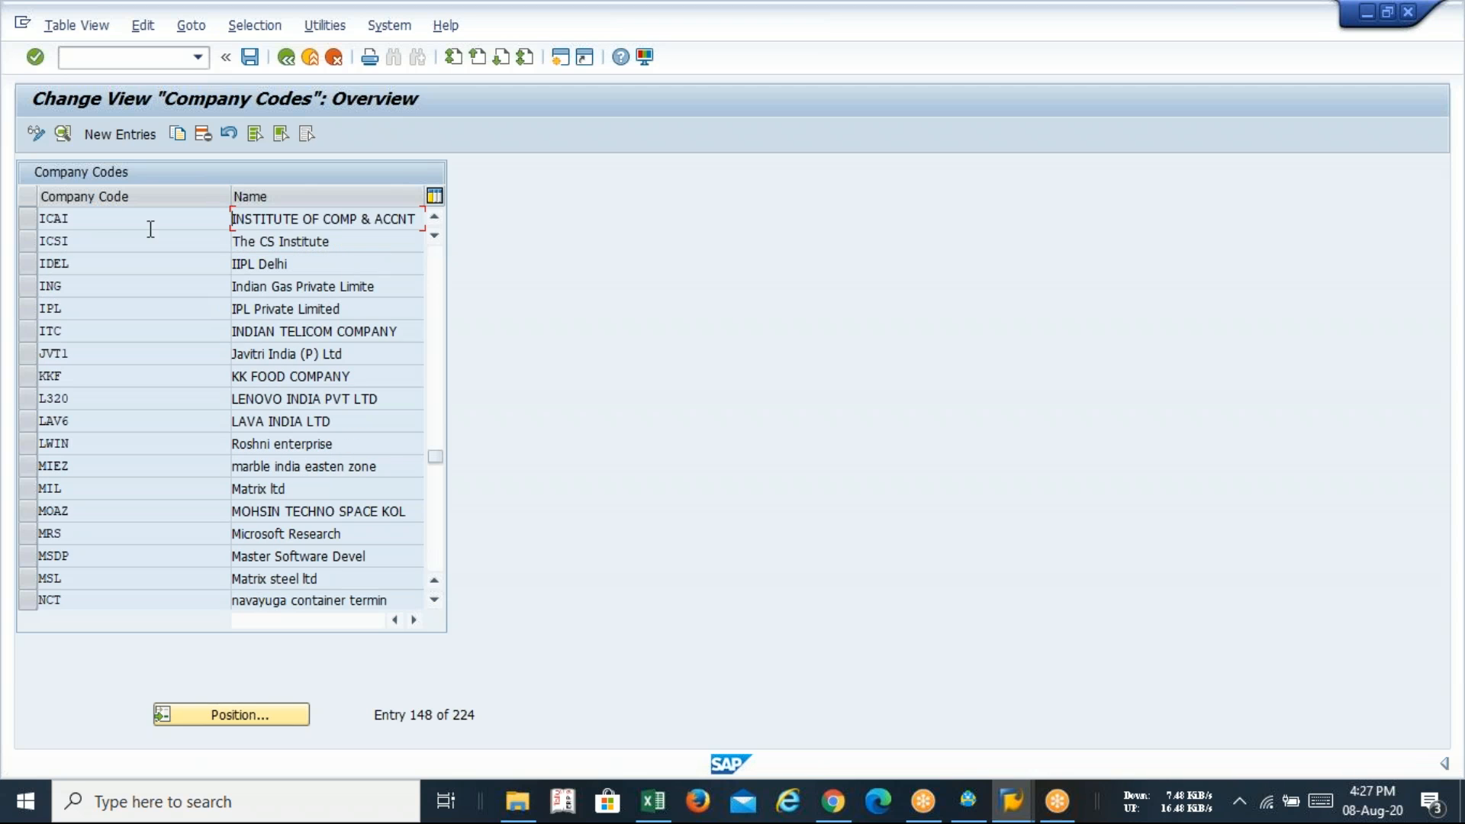
pyautogui.click(33, 219)
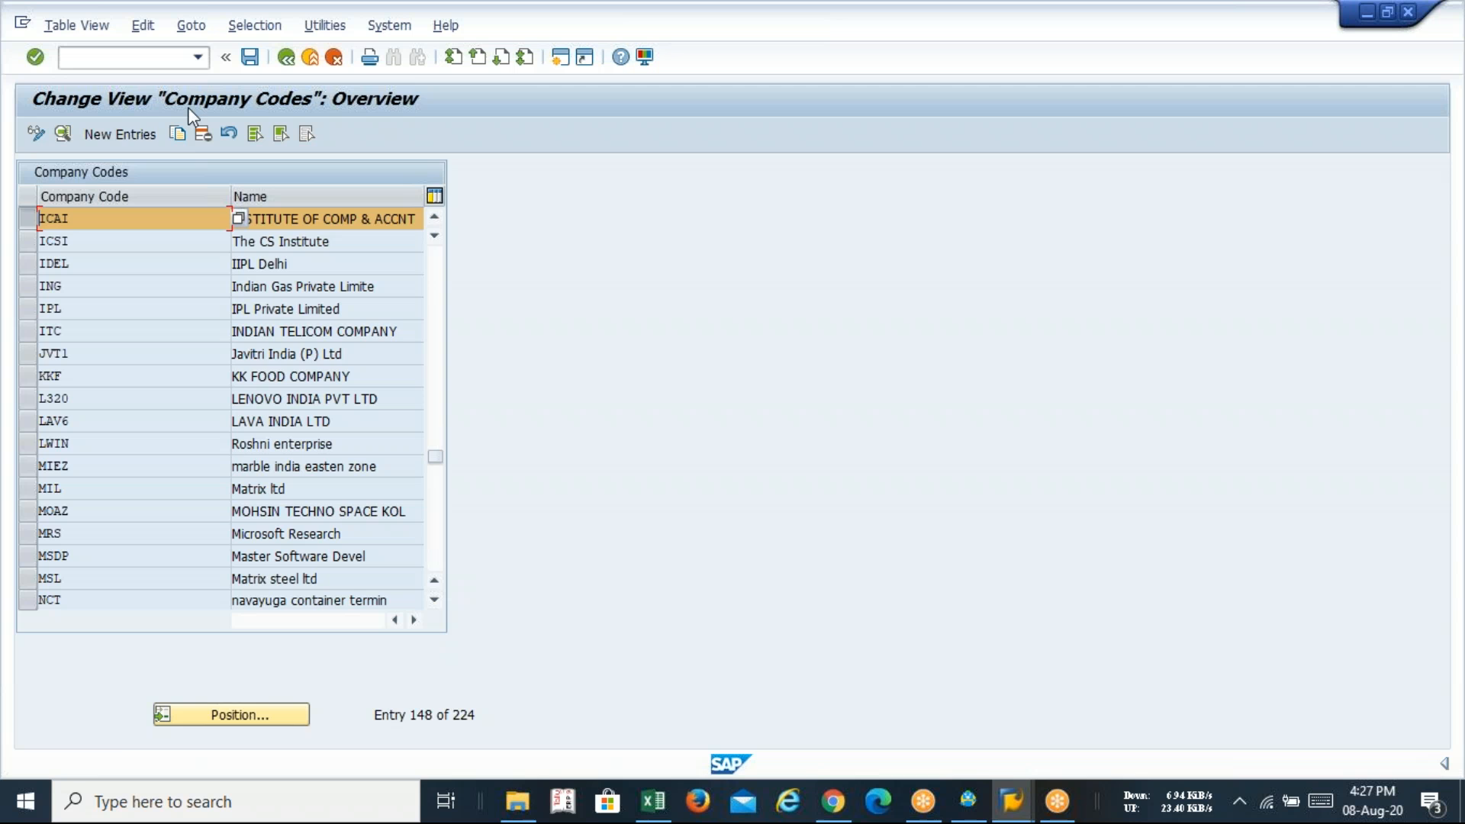
pyautogui.click(178, 134)
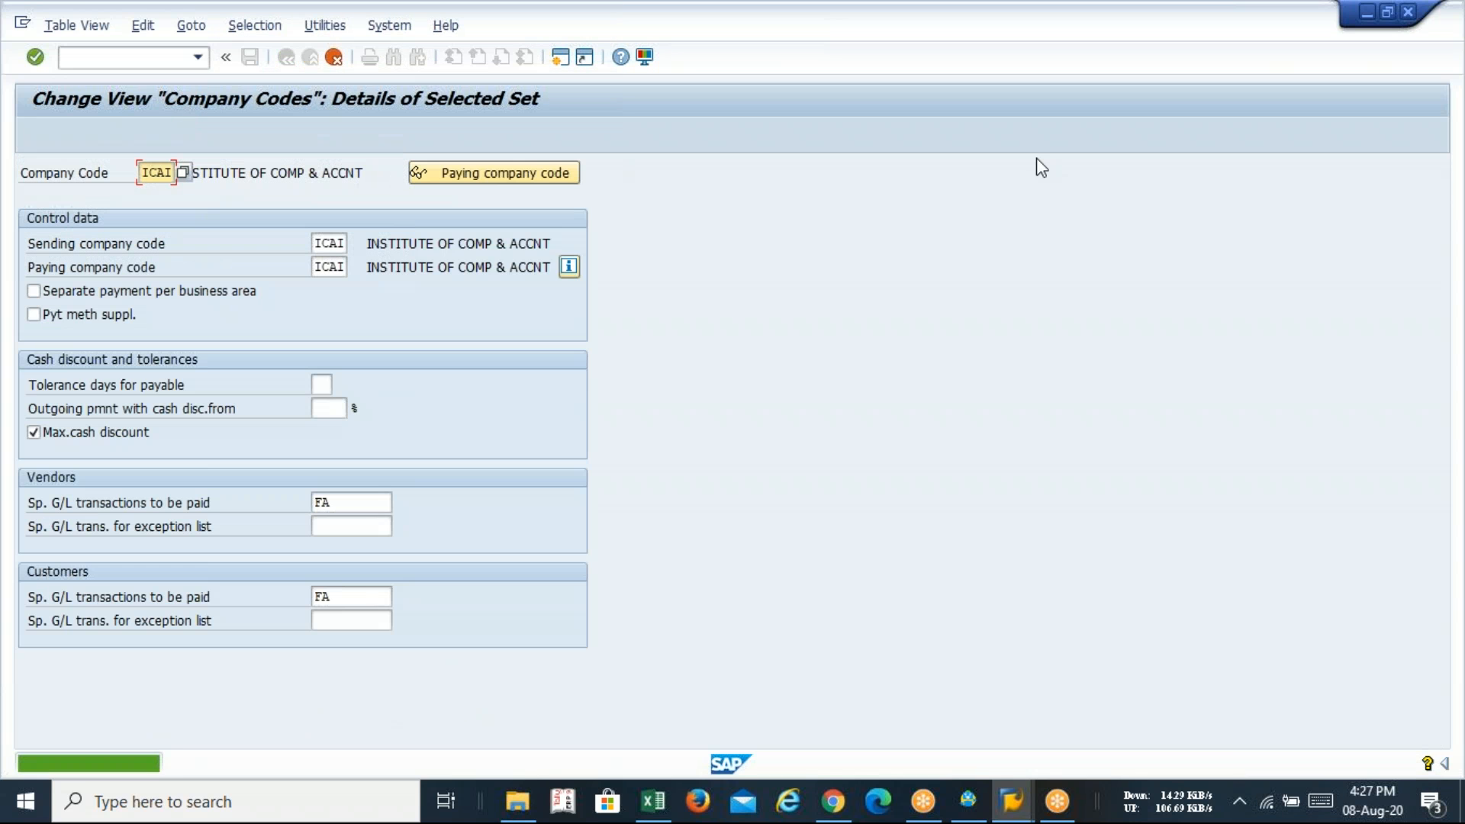
pyautogui.press('End')
pyautogui.press('BackSpace')
pyautogui.press('BackSpace')
pyautogui.press('BackSpace')
pyautogui.press('BackSpace')
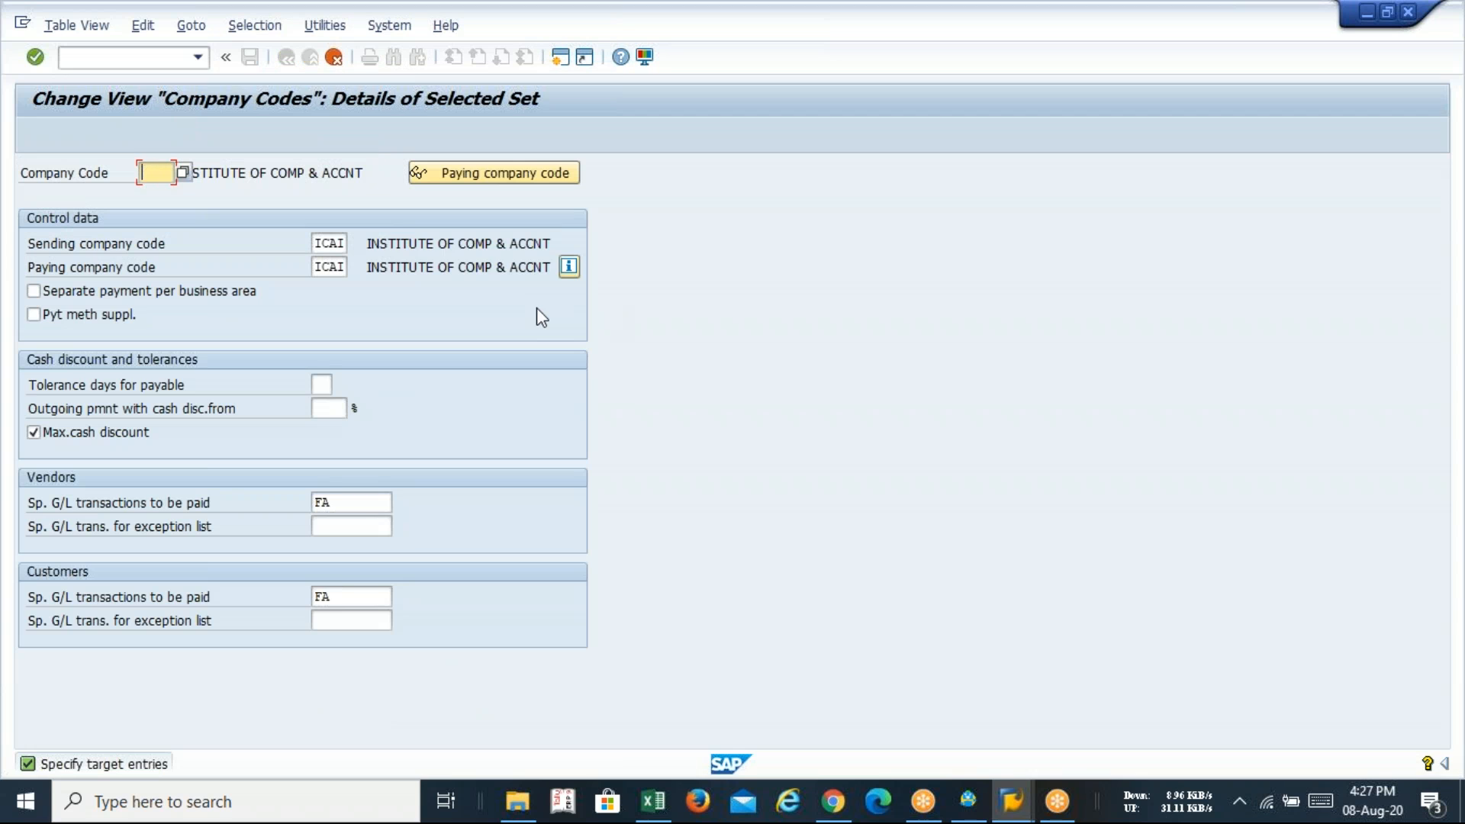
pyautogui.write('LAVA')
pyautogui.press('Return')
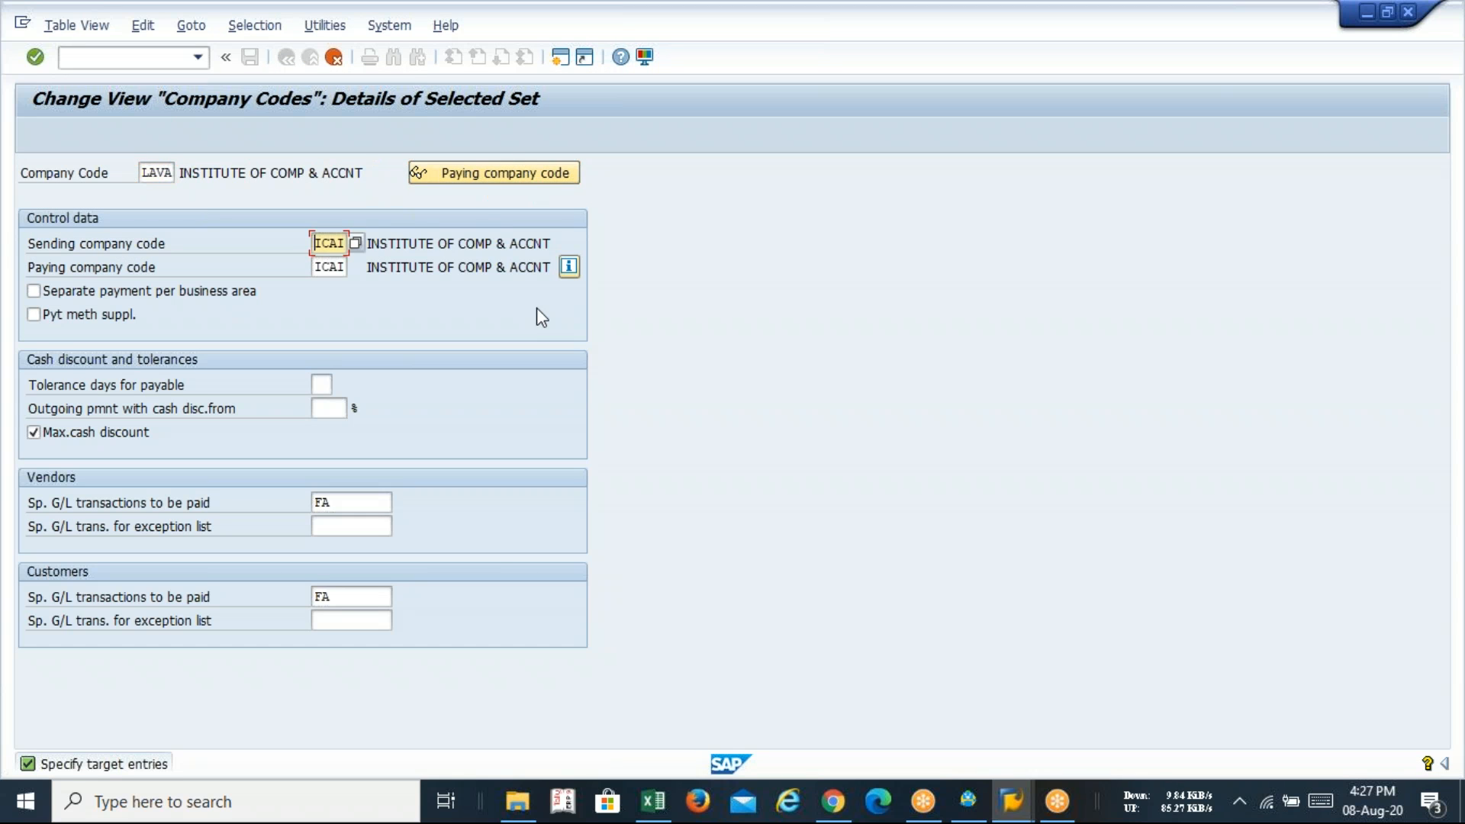
# - Set both the sending company code and the paying company code of the copied entry to lava
pyautogui.press('Right')
pyautogui.press('Right')
pyautogui.press('BackSpace')
pyautogui.press('BackSpace')
pyautogui.press('BackSpace')
pyautogui.press('BackSpace')
pyautogui.write('lava')
pyautogui.press('Tab')
pyautogui.press('Right')
pyautogui.press('Right')
pyautogui.press('Delete')
pyautogui.press('Delete')
pyautogui.press('BackSpace')
pyautogui.press('BackSpace')
pyautogui.write('lava')
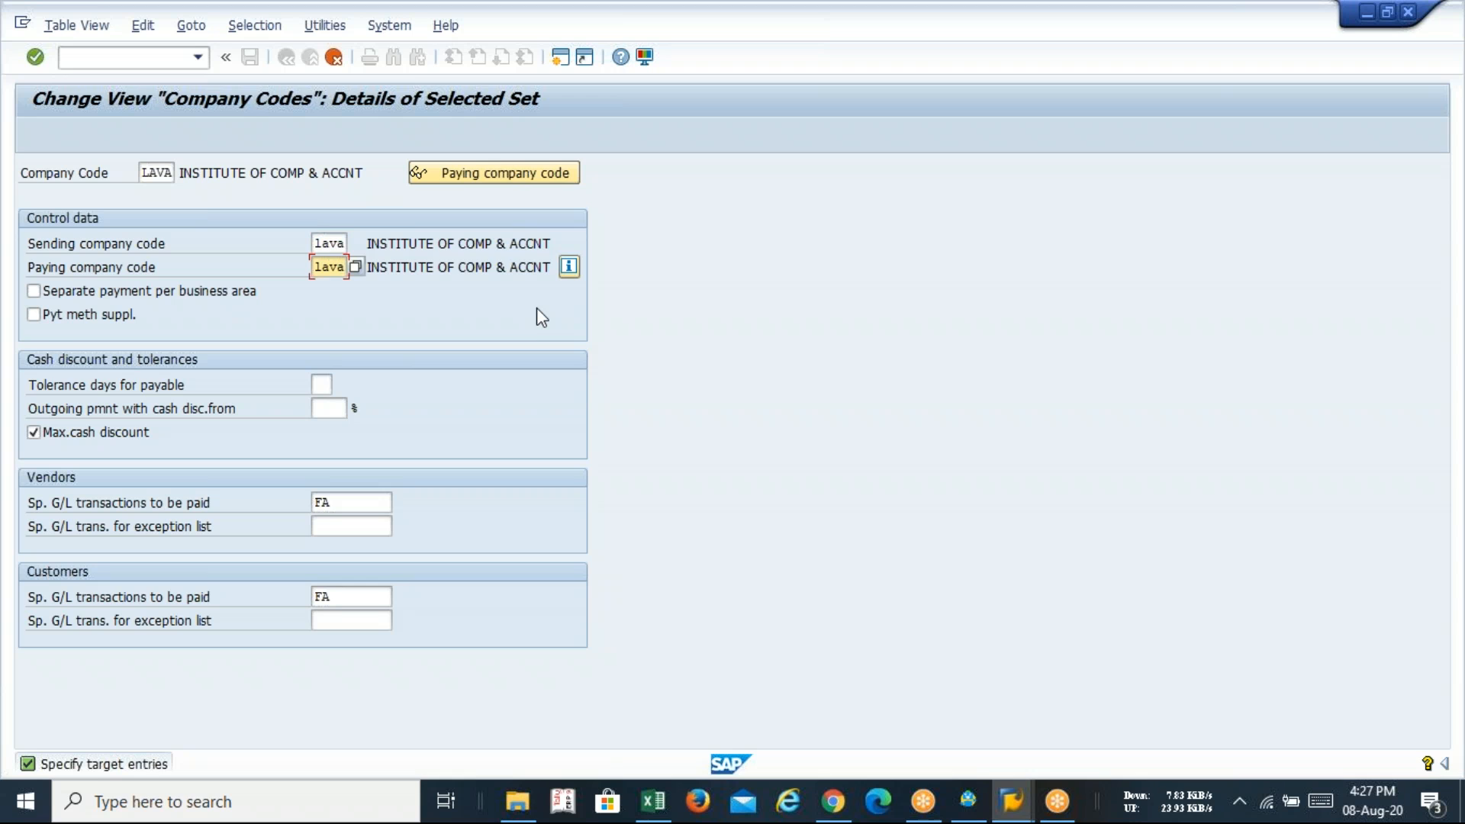
# - Check the special G/L transactions to be paid and examine the list of special G/L indicators for vendors
pyautogui.press('Tab')
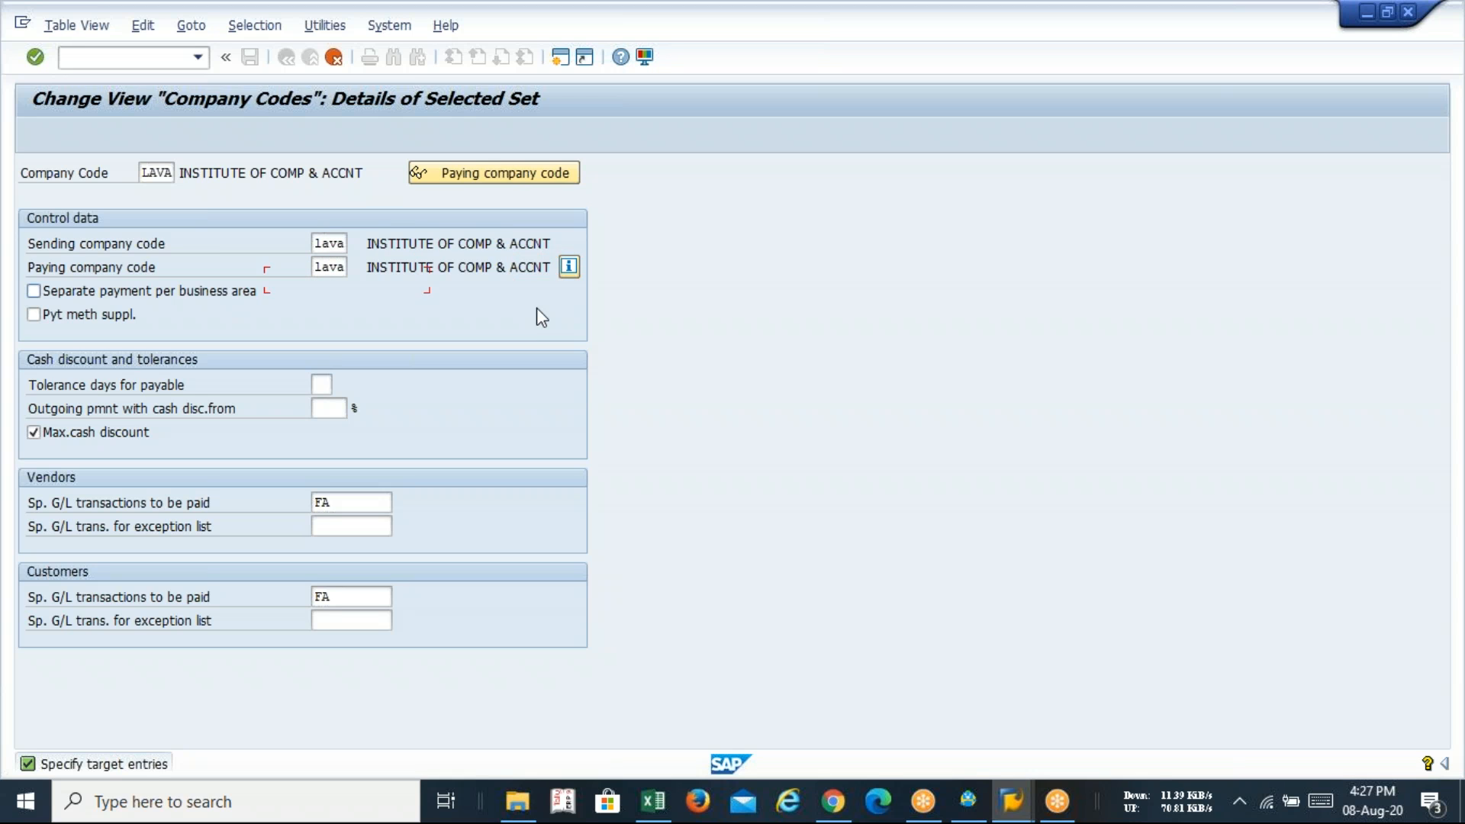
pyautogui.press('Tab')
pyautogui.press('Tab')
pyautogui.press('Tab')
pyautogui.press('Tab')
pyautogui.press('Tab')
pyautogui.press('Tab')
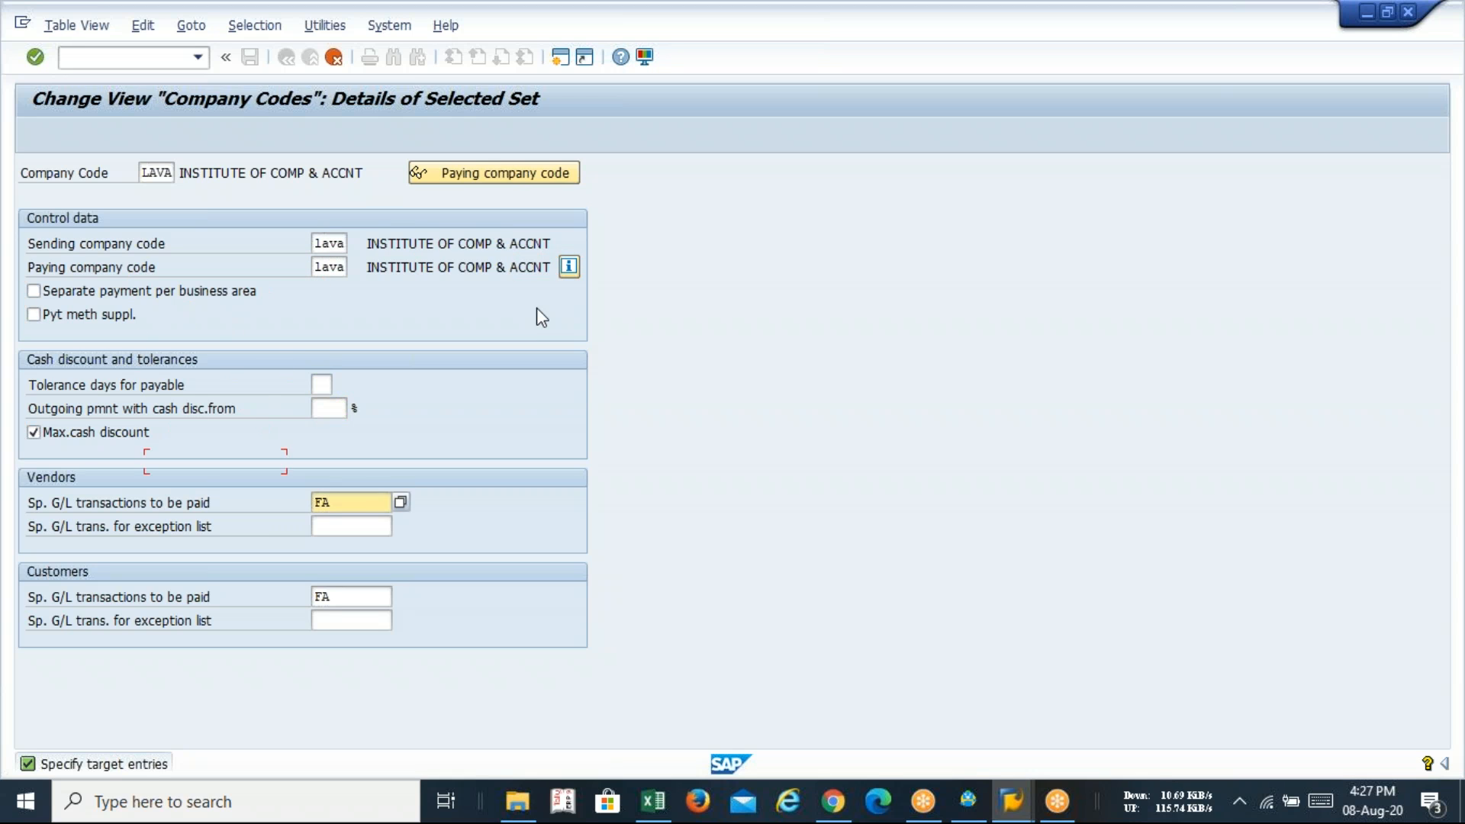
pyautogui.press('Tab')
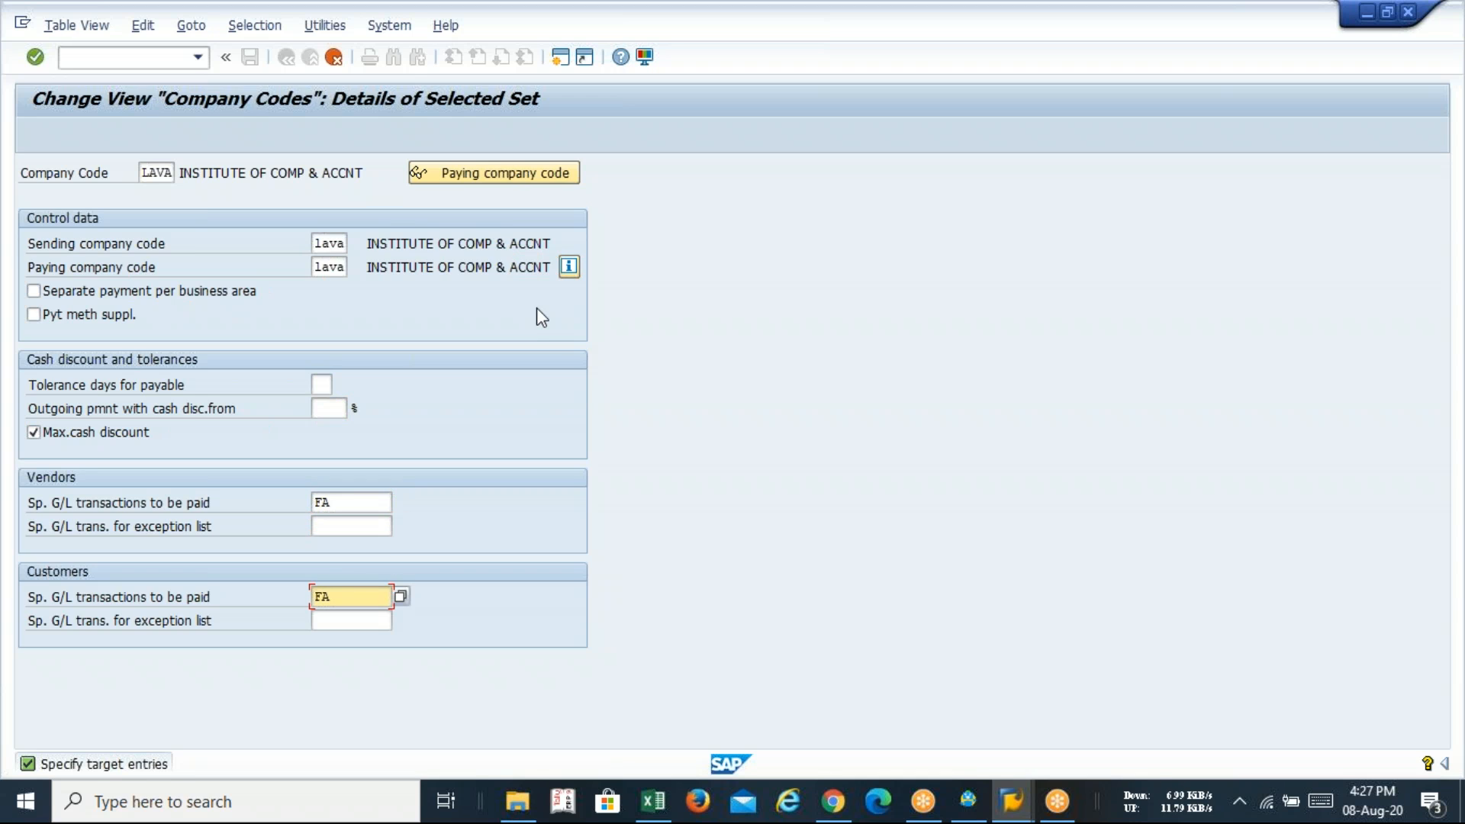
pyautogui.click(347, 501)
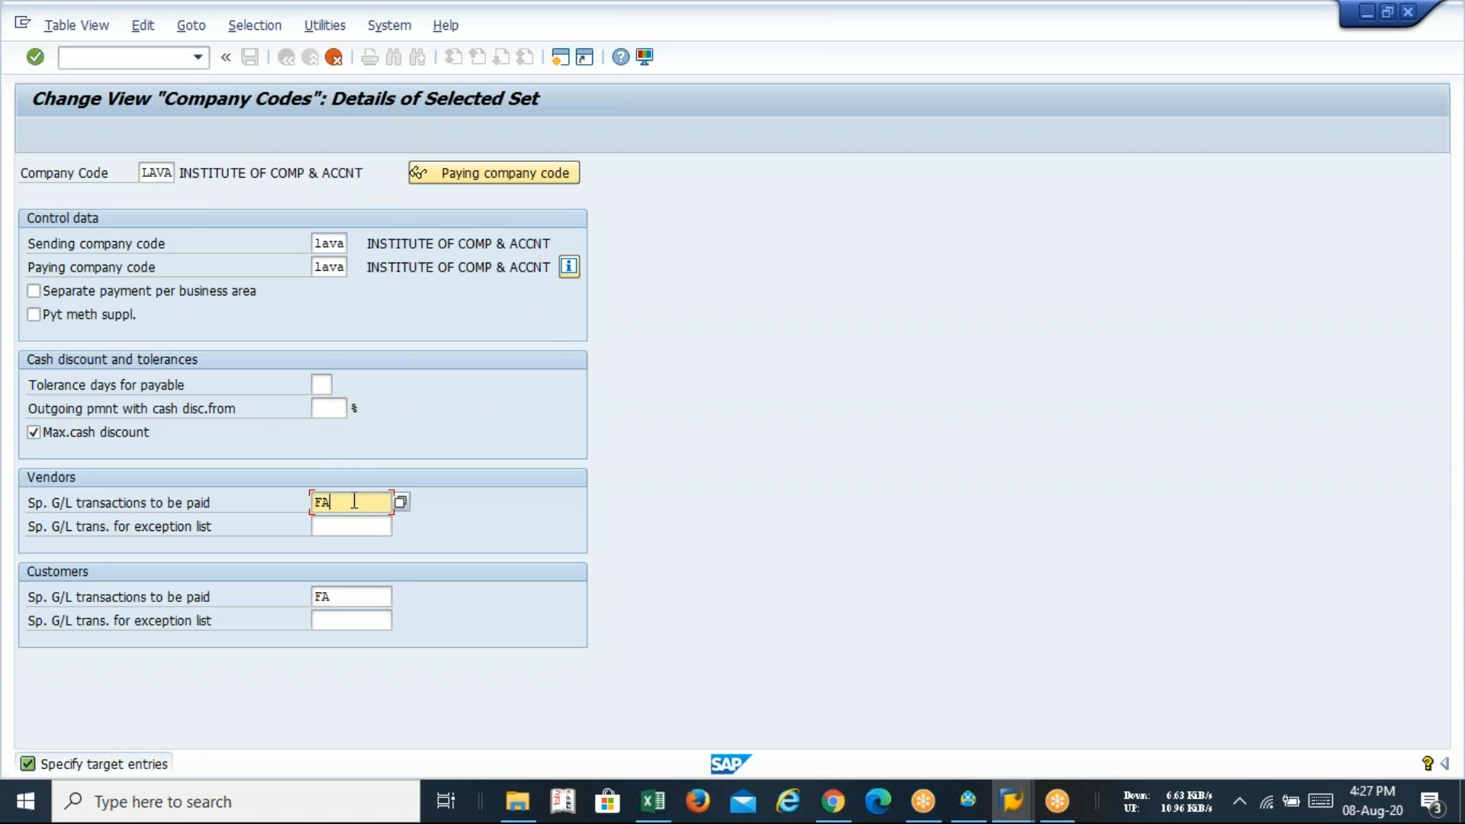
pyautogui.press('Return')
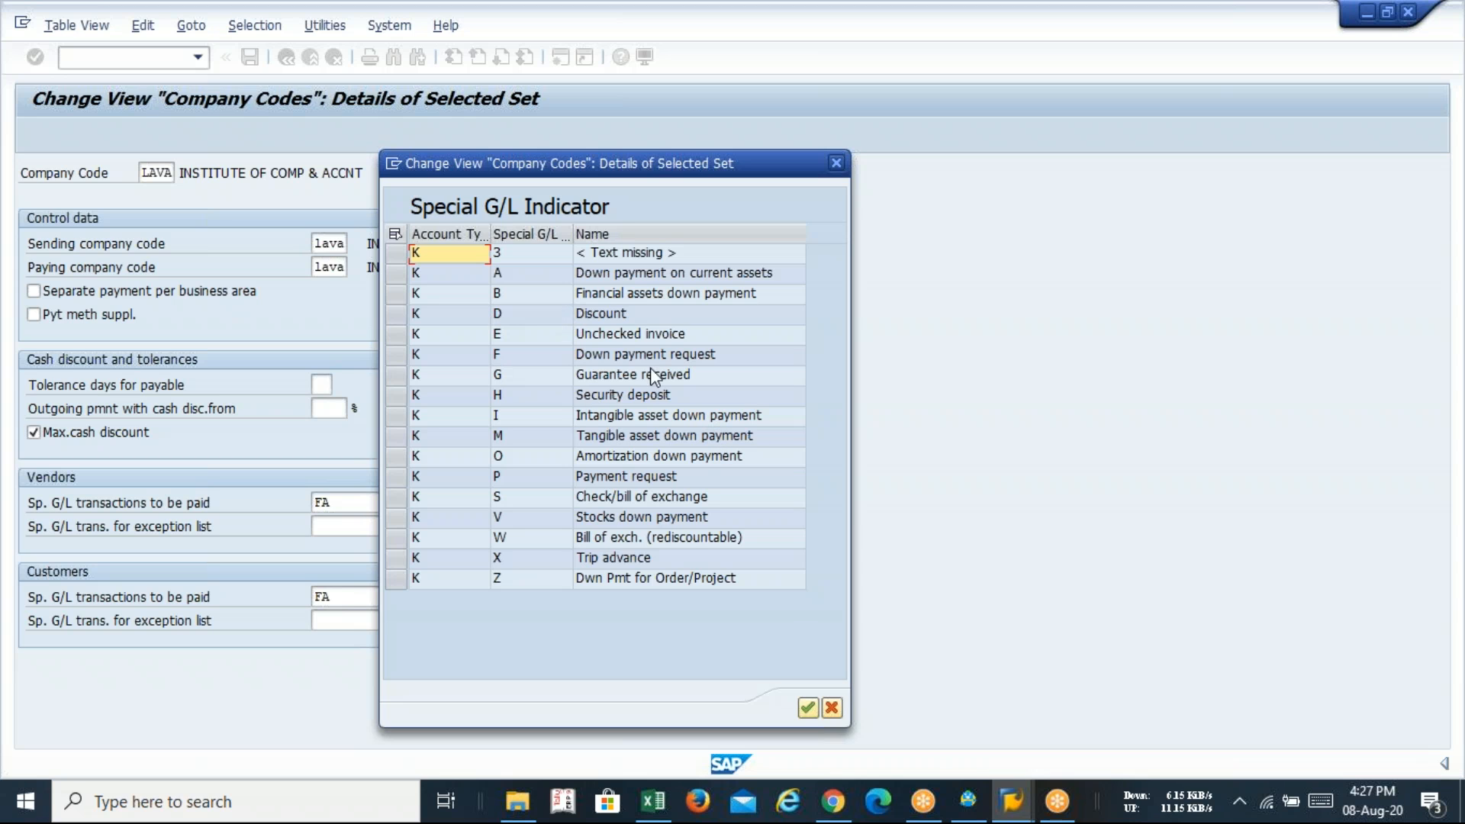
pyautogui.click(808, 708)
# - Confirm the copied LAVA entry with special G/L transactions FA for vendors and customers
pyautogui.click(339, 502)
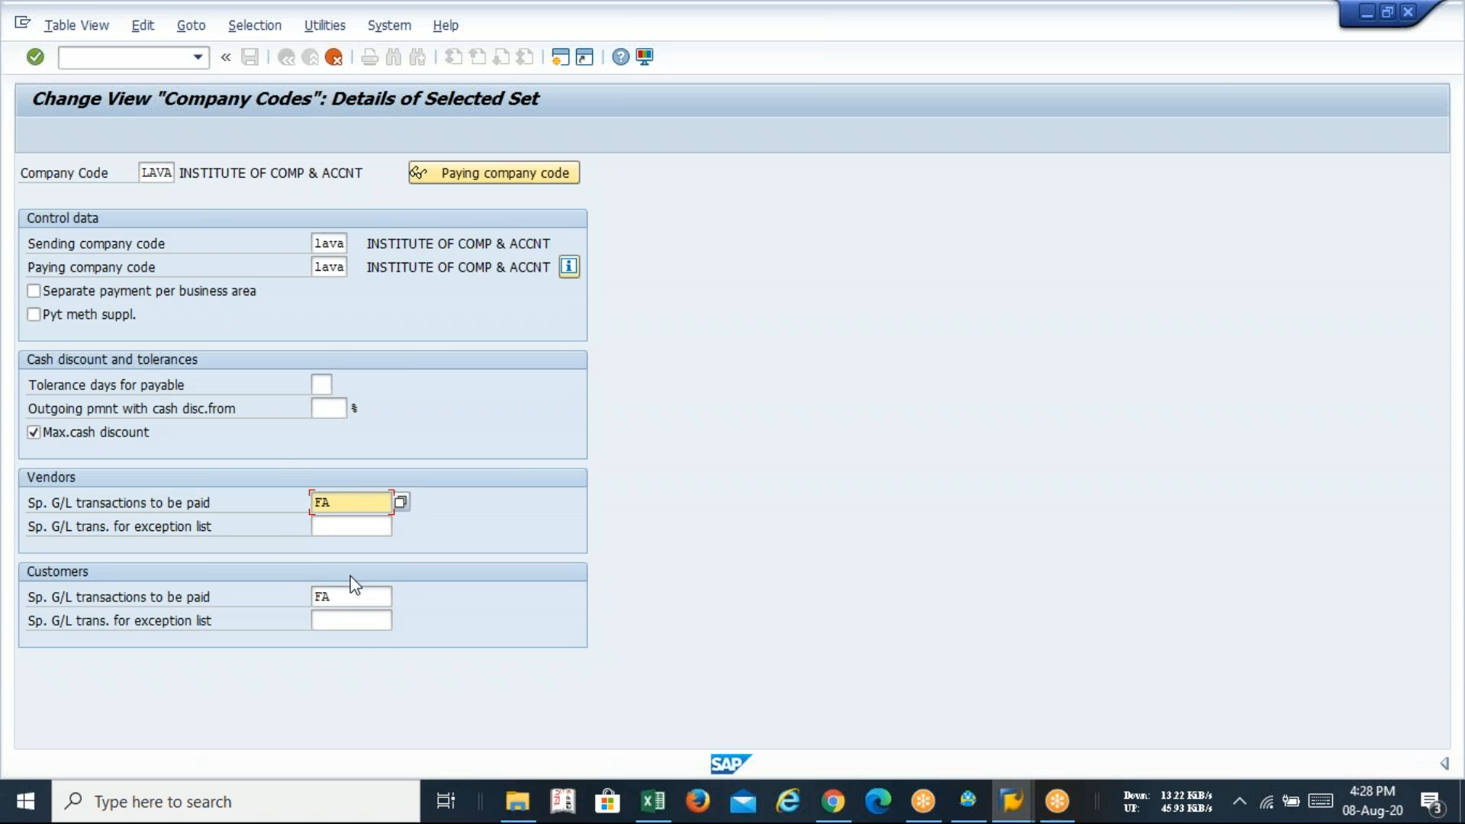
pyautogui.press('Return')
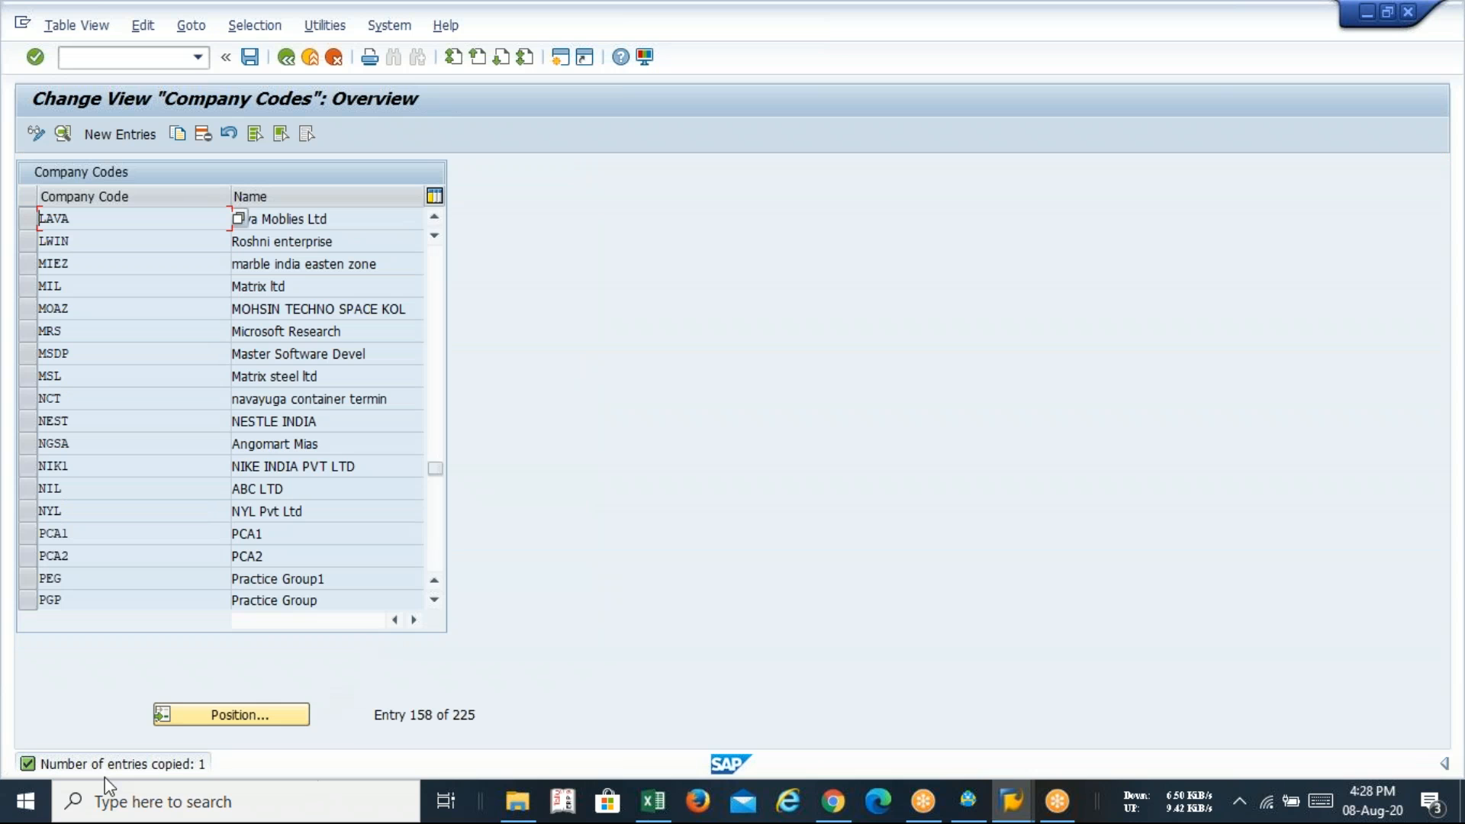
# - Save the copied LAVA company code entry under customizing request EH7K901445 and review its special G/L transactions to be paid
pyautogui.click(250, 58)
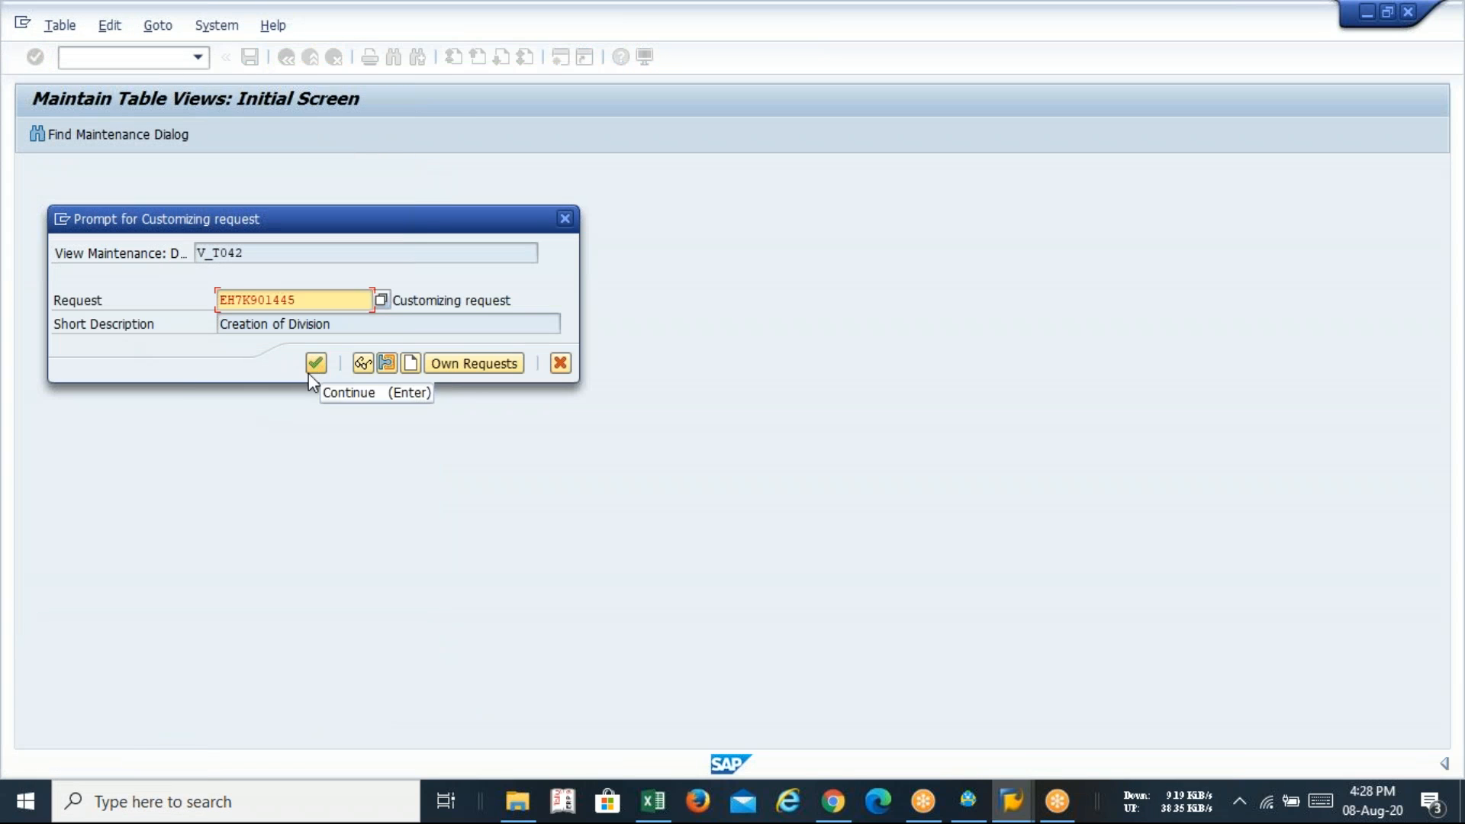
pyautogui.click(307, 370)
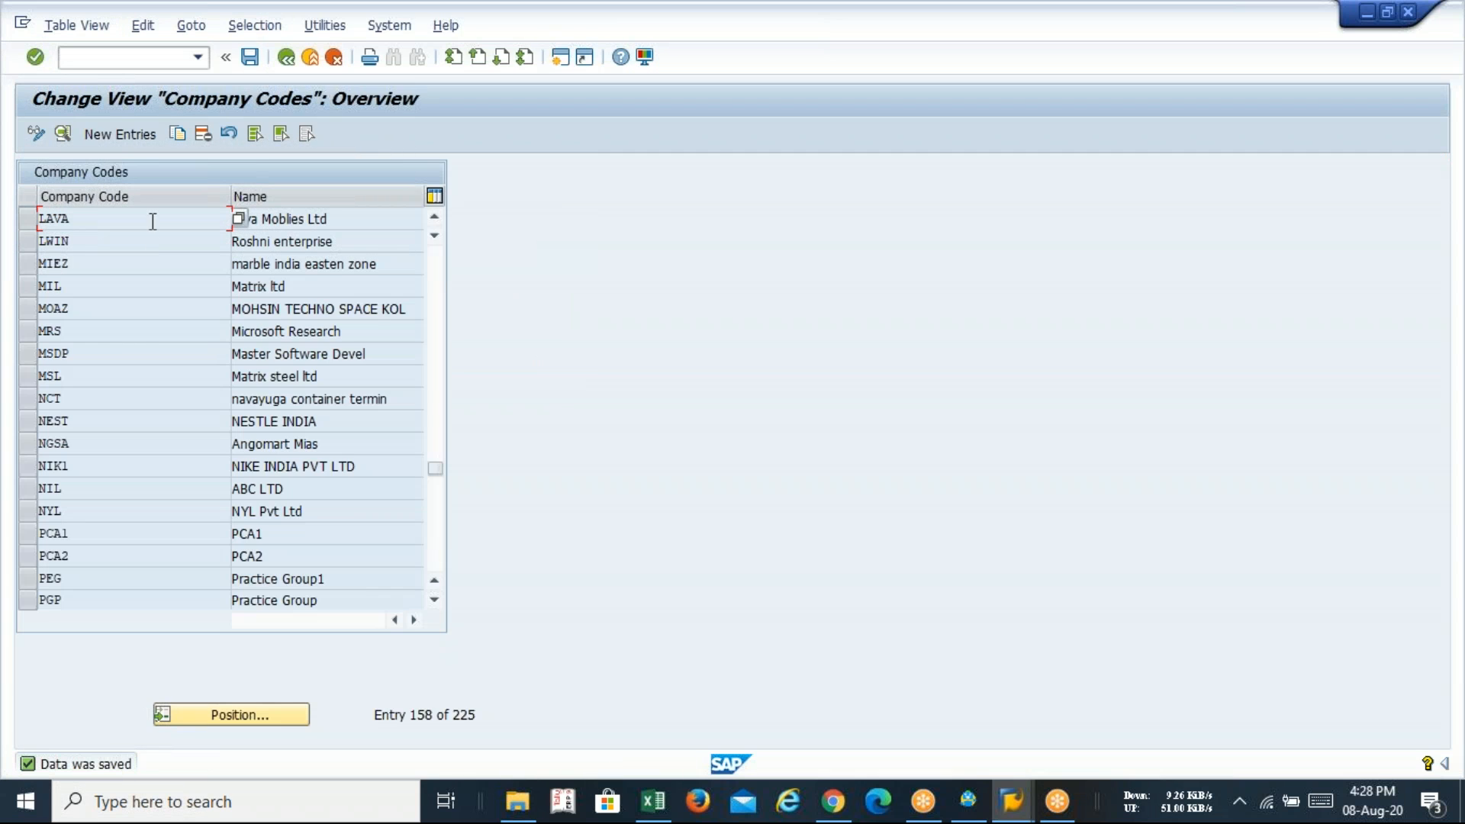
pyautogui.doubleClick(236, 219)
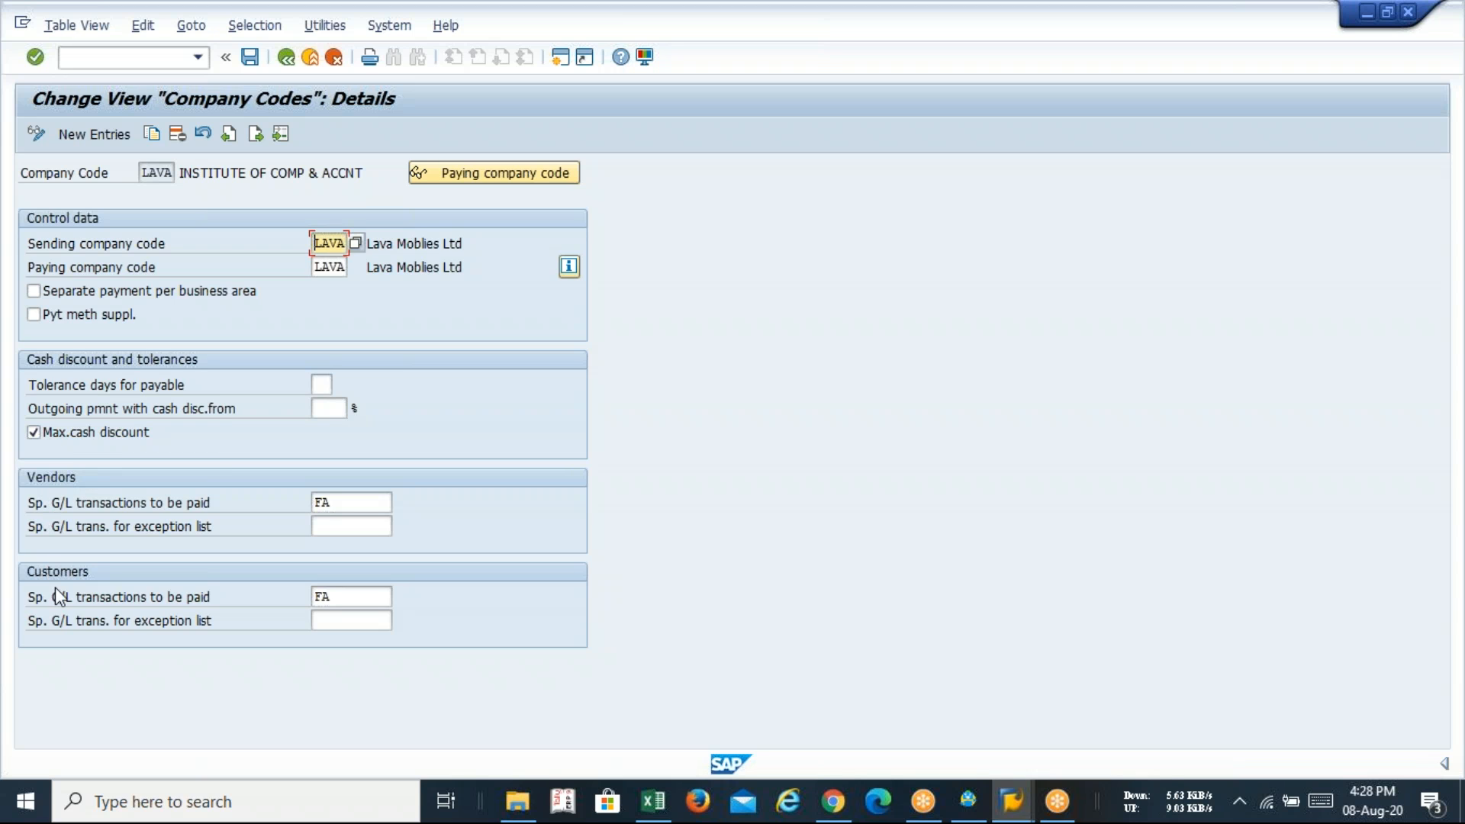
pyautogui.click(357, 505)
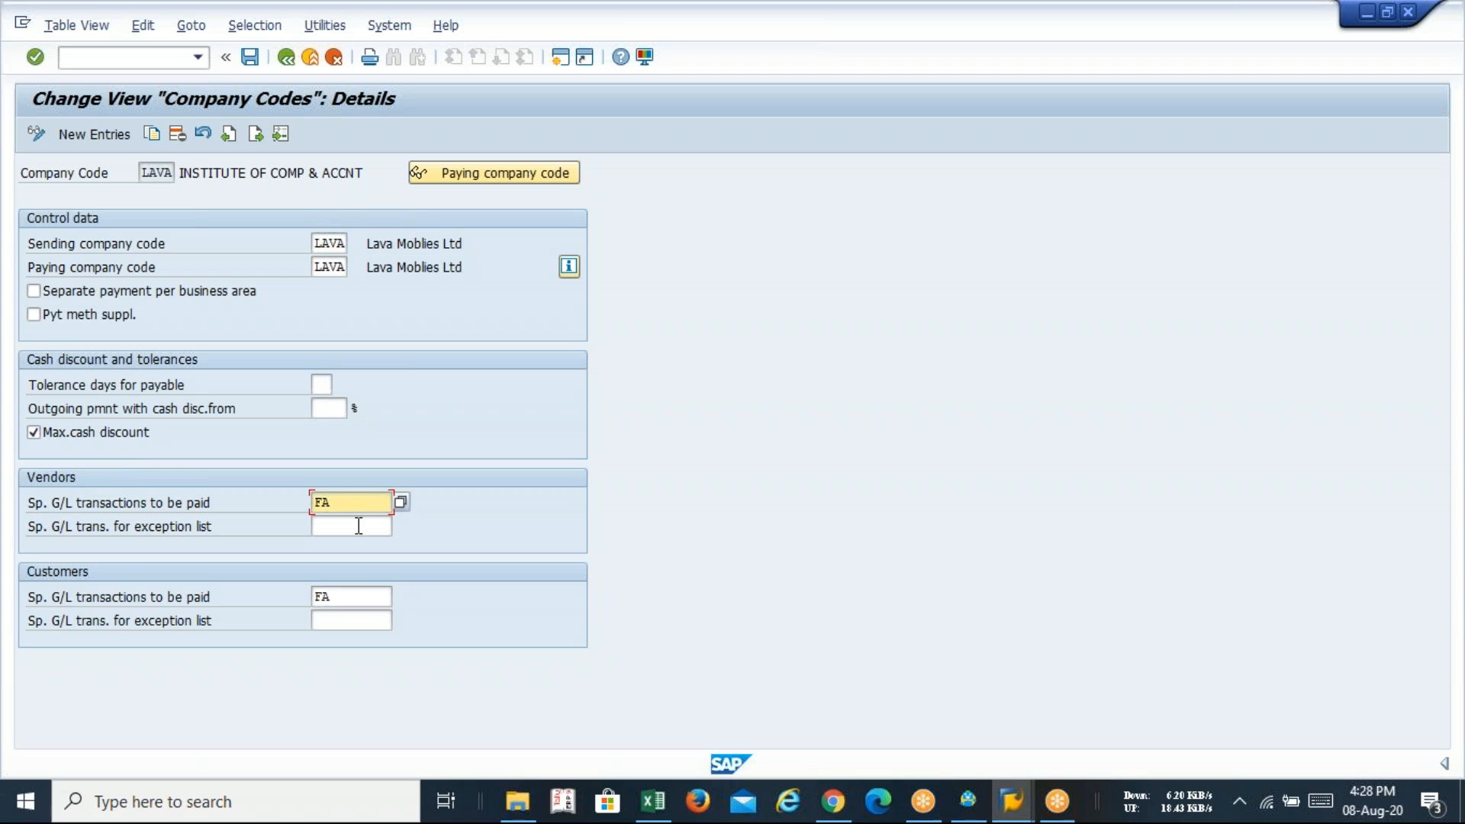
pyautogui.click(360, 593)
pyautogui.click(360, 503)
pyautogui.click(286, 58)
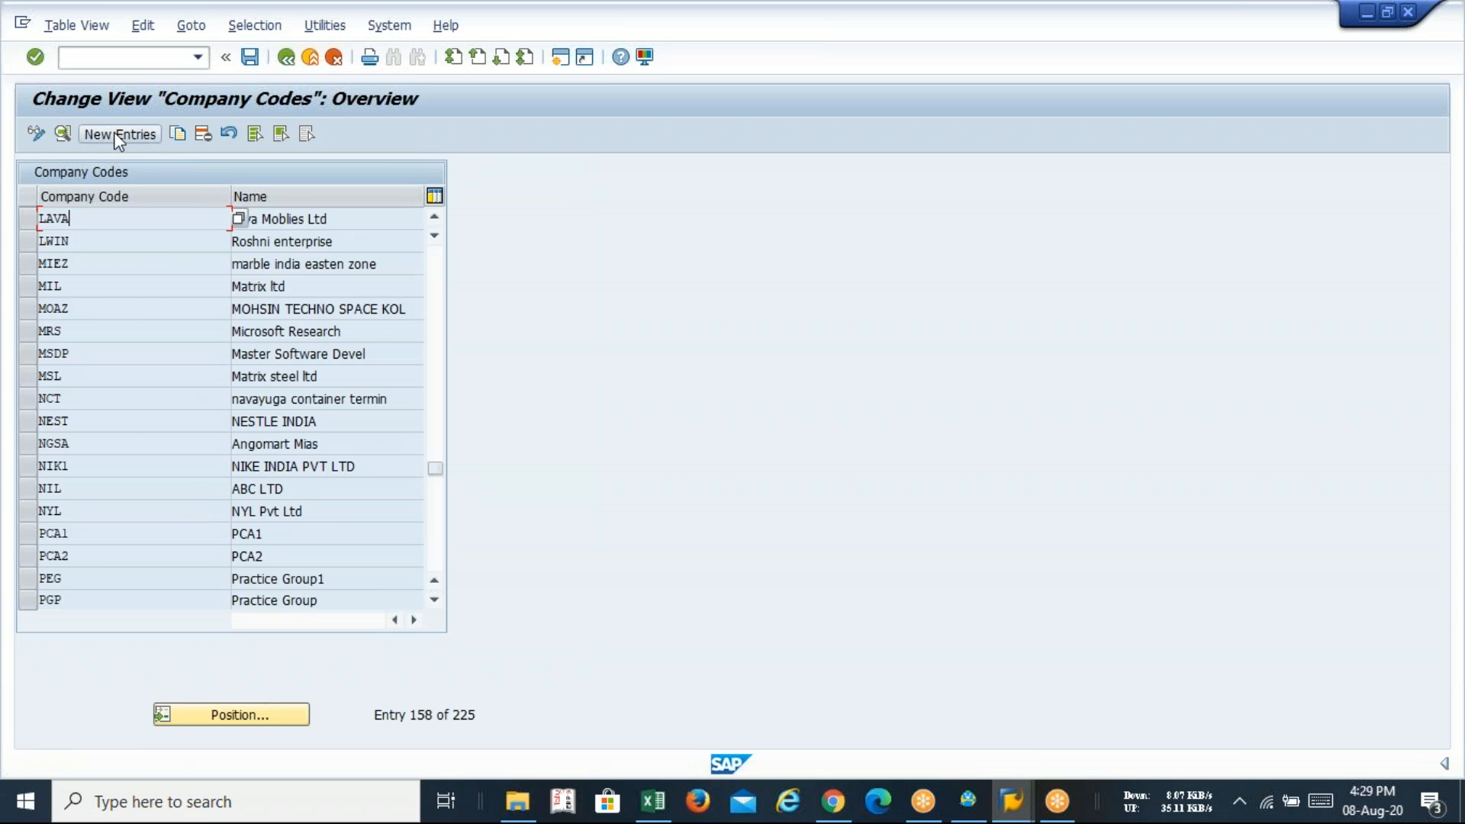
pyautogui.click(115, 135)
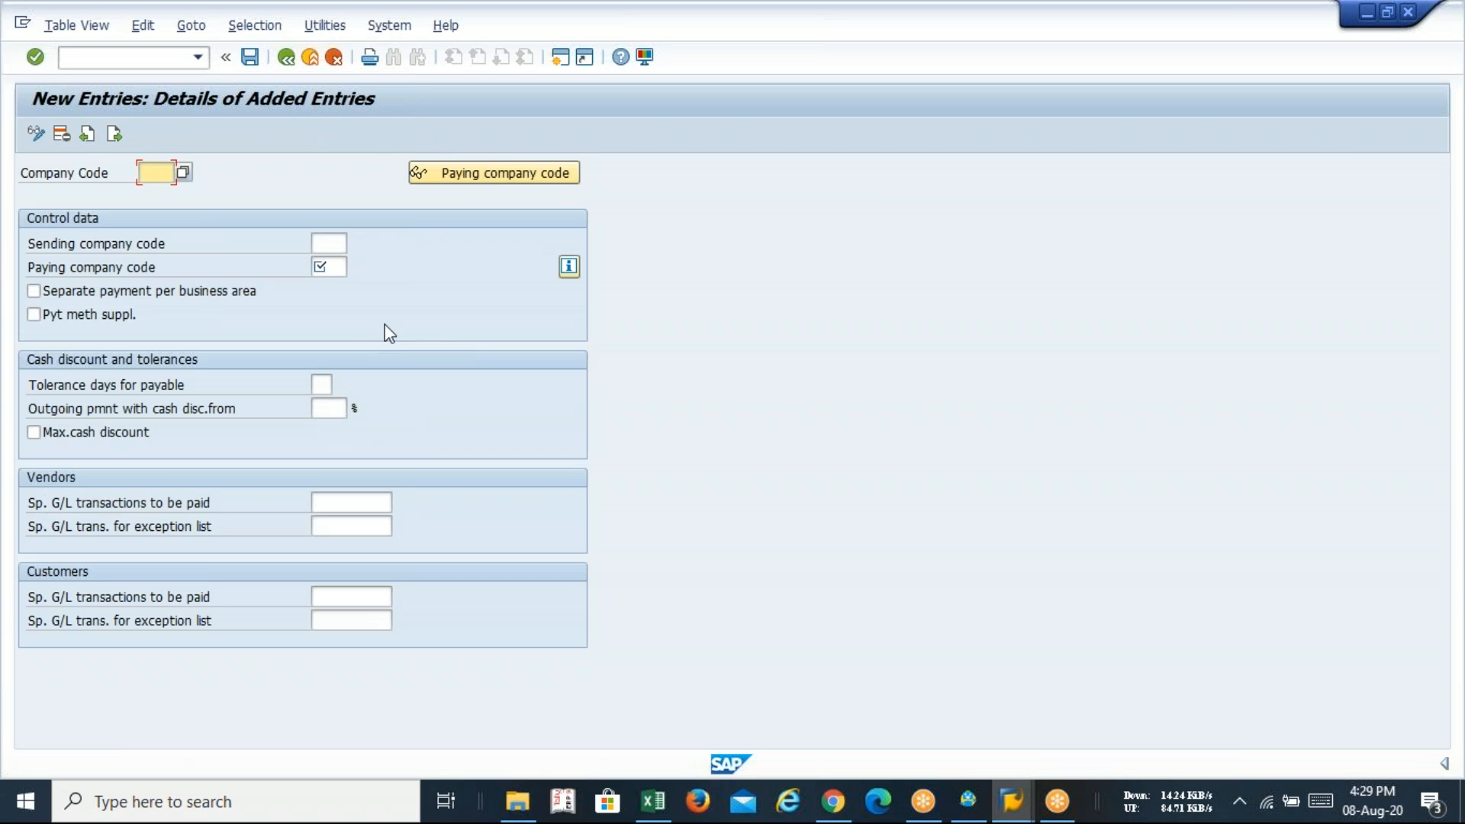
pyautogui.click(339, 265)
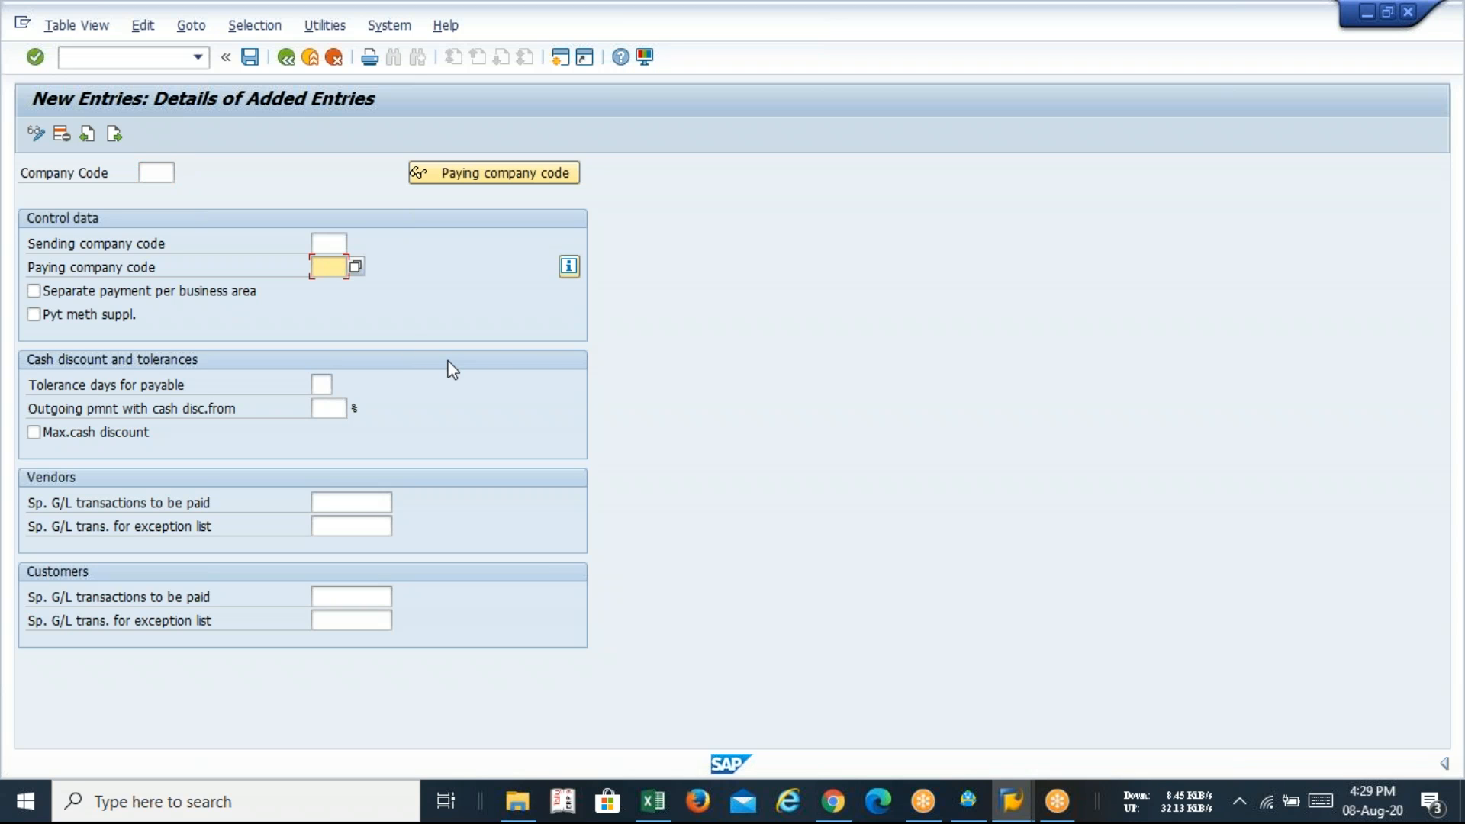
pyautogui.click(143, 172)
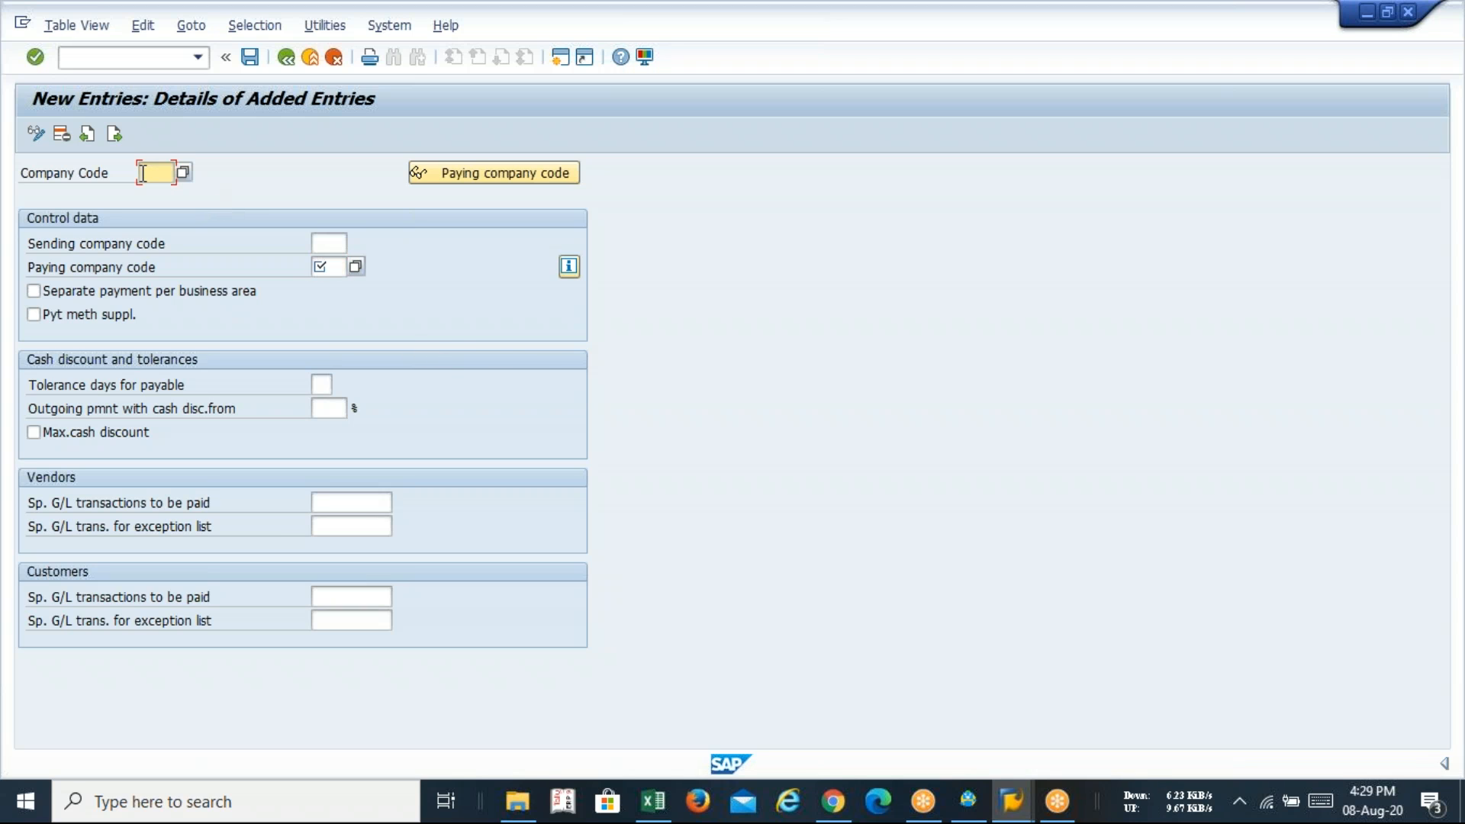
pyautogui.click(333, 266)
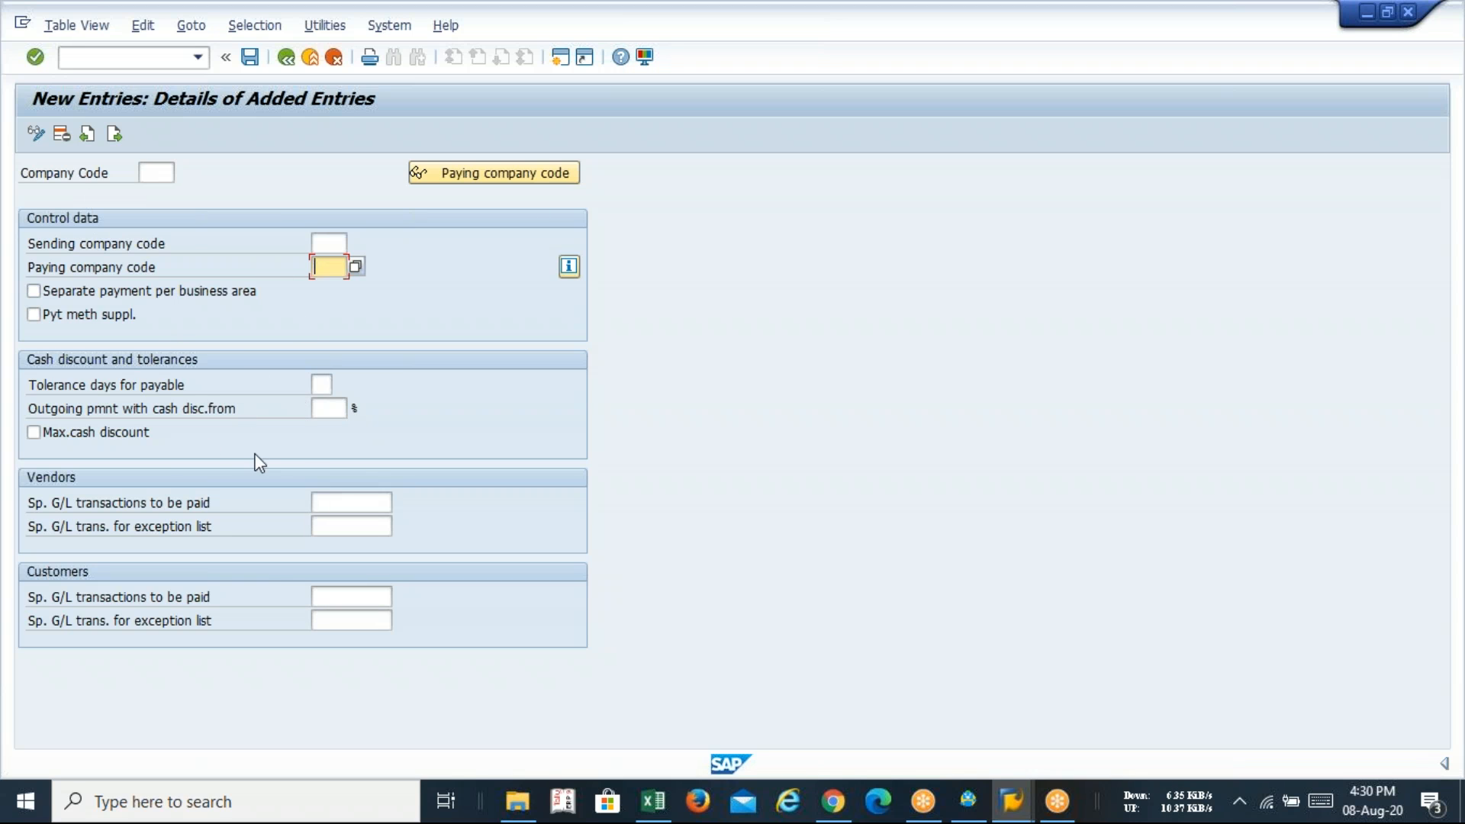
pyautogui.click(286, 58)
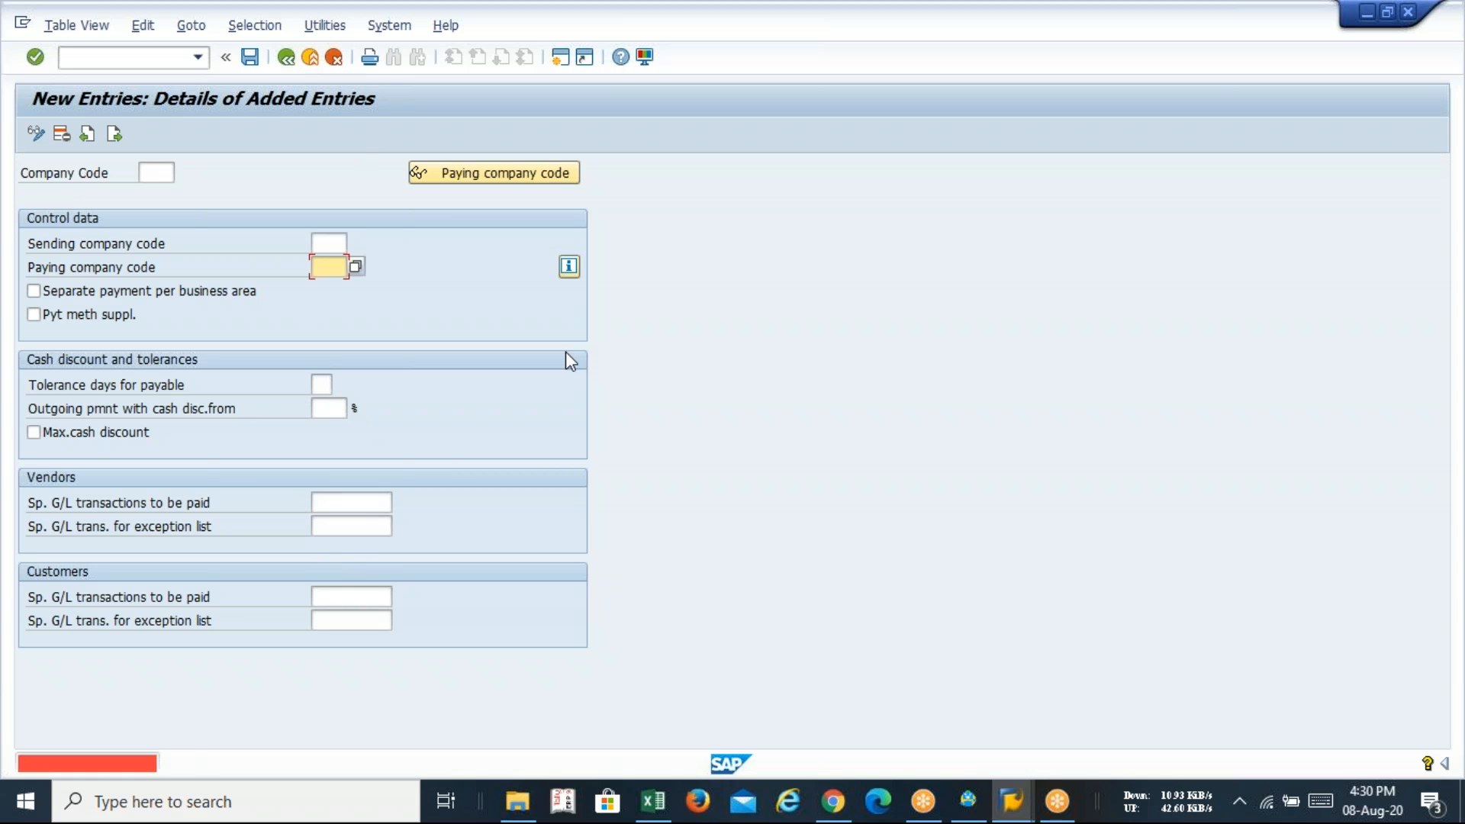
pyautogui.click(333, 57)
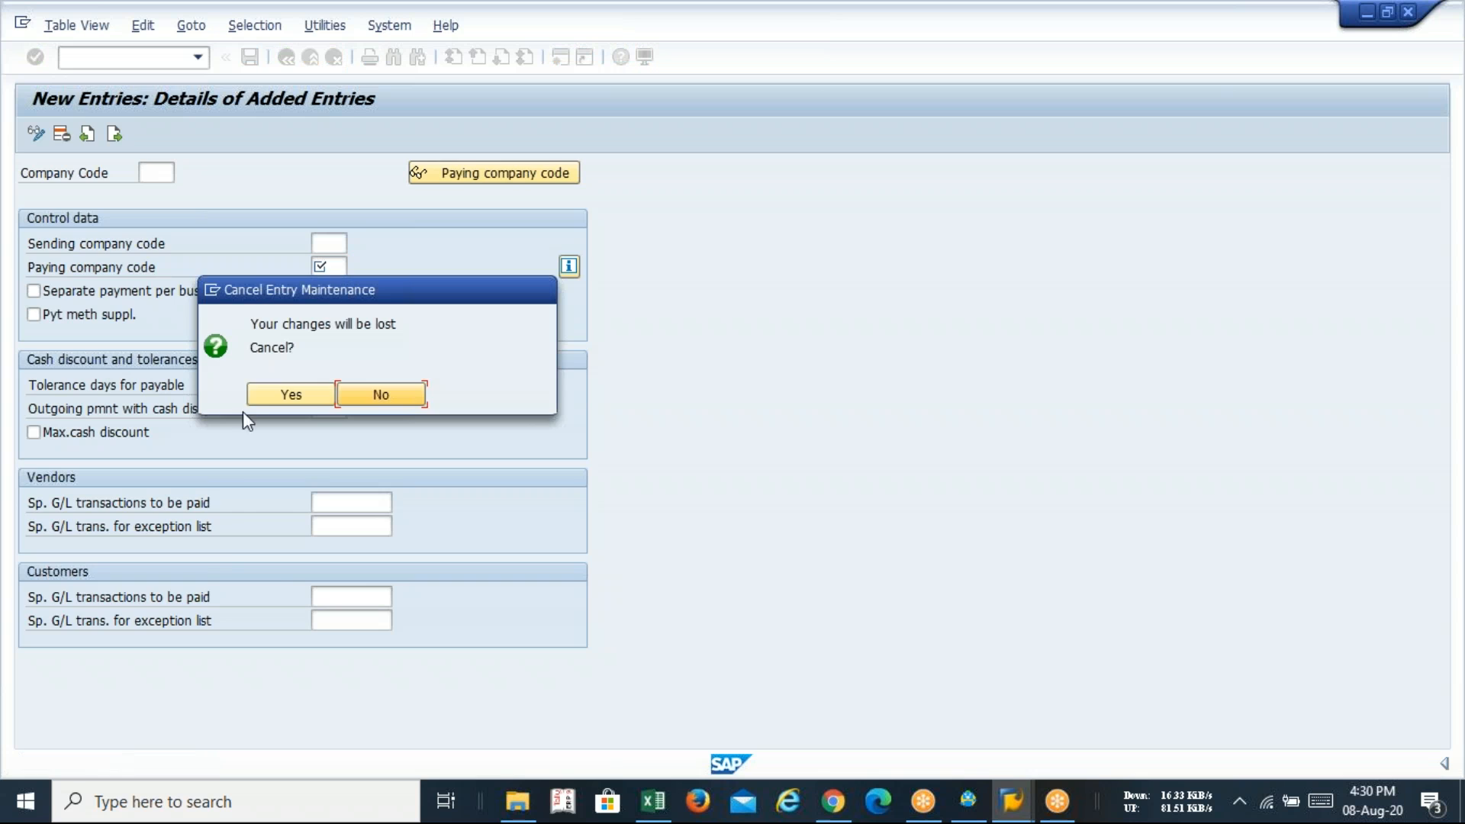
pyautogui.click(262, 396)
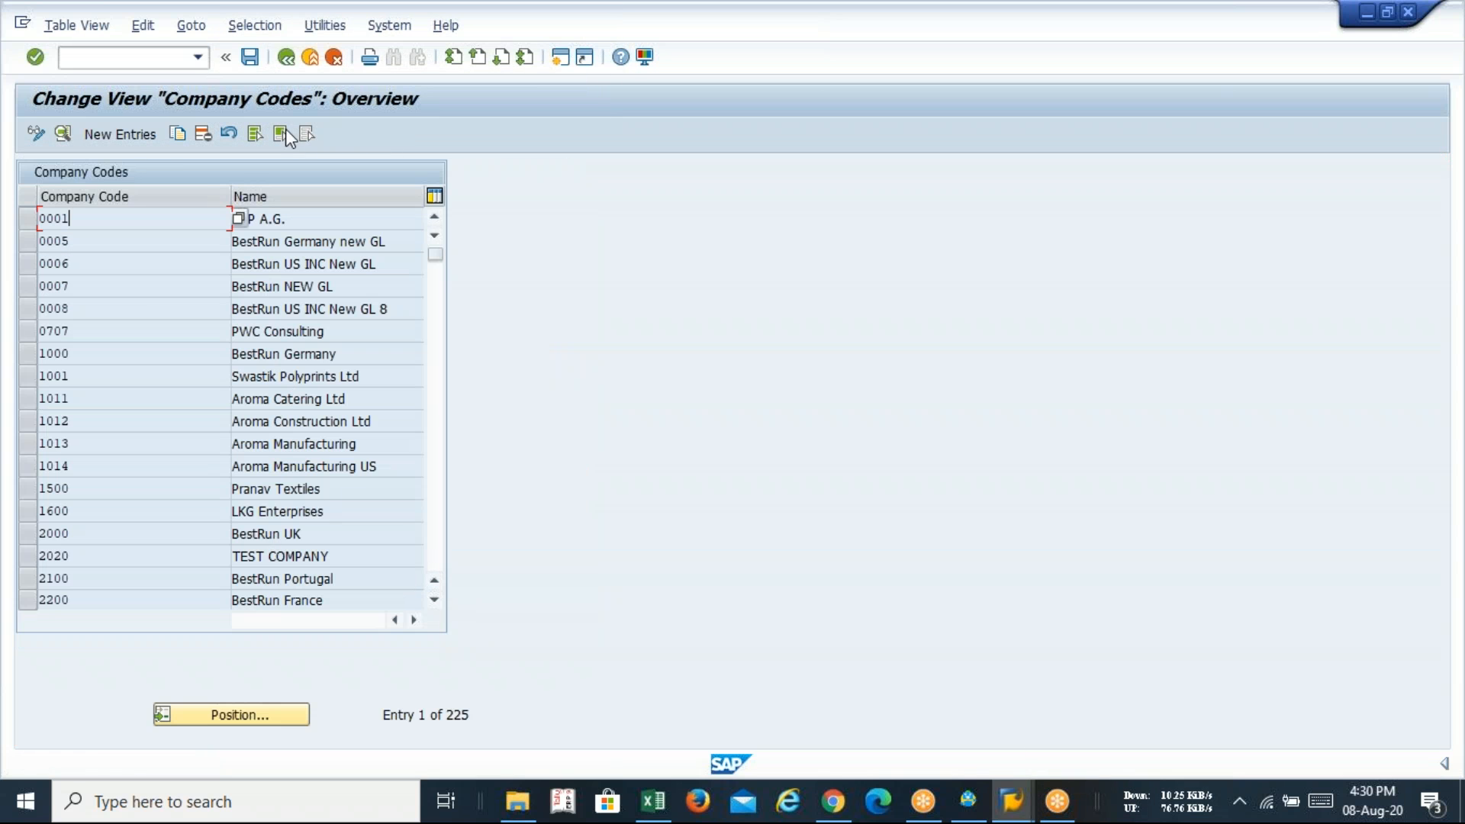
# - Locate ICAI in the payment program's paying company codes and start copying its entry
pyautogui.click(287, 58)
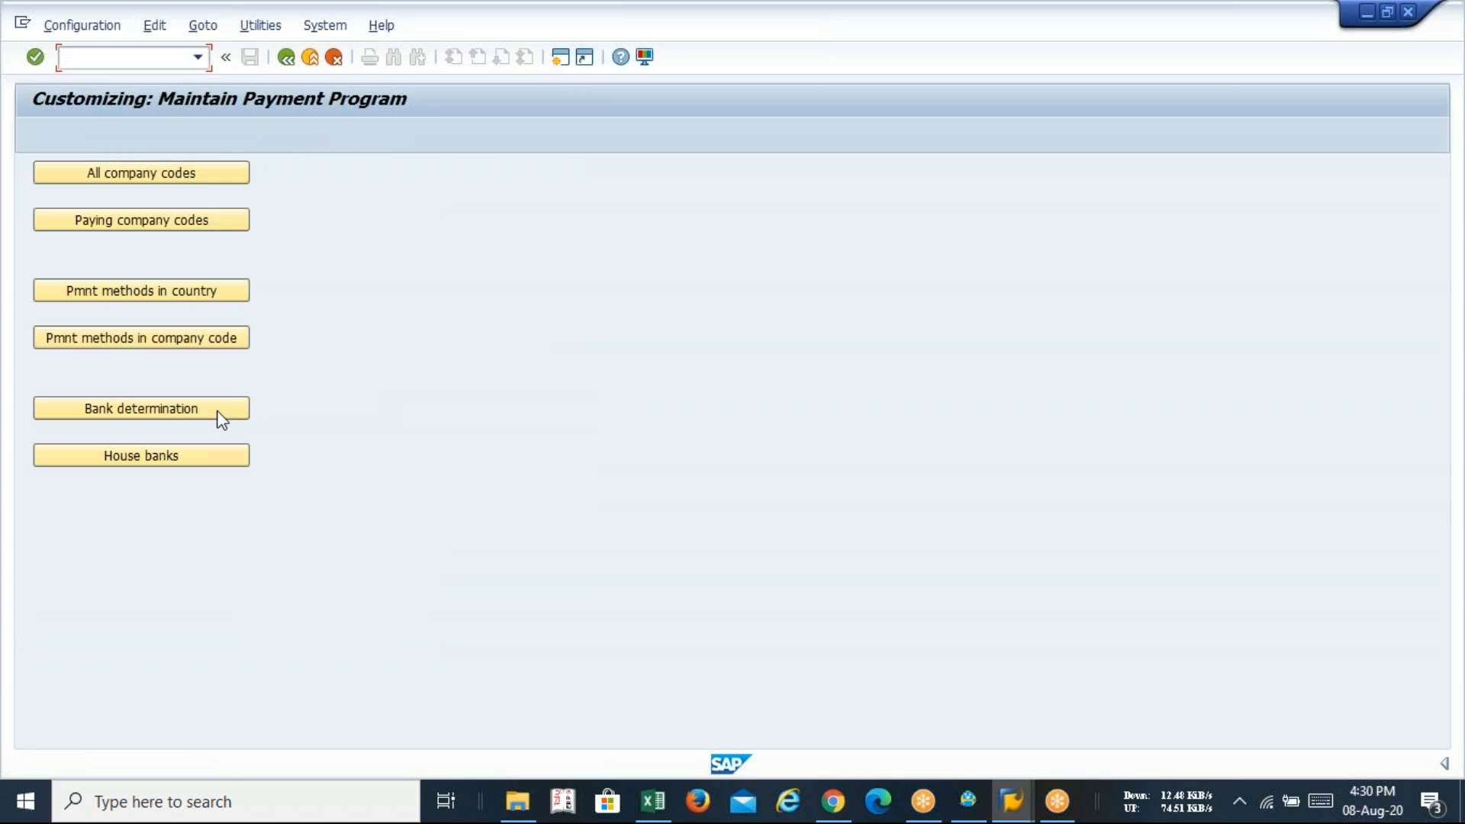
pyautogui.click(166, 219)
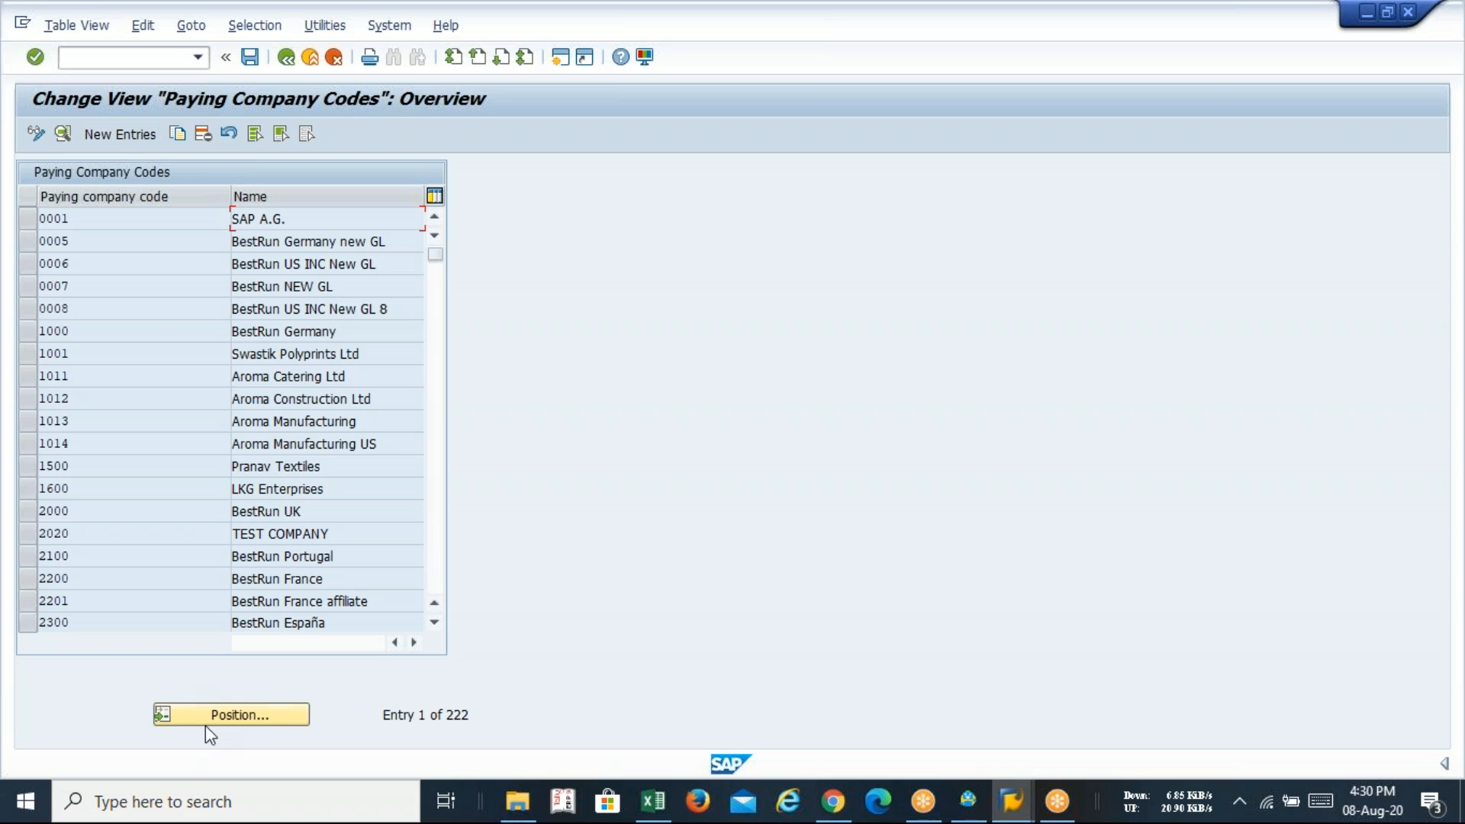
pyautogui.click(261, 715)
pyautogui.write('ica')
pyautogui.press('Down')
pyautogui.press('Return')
pyautogui.press('Return')
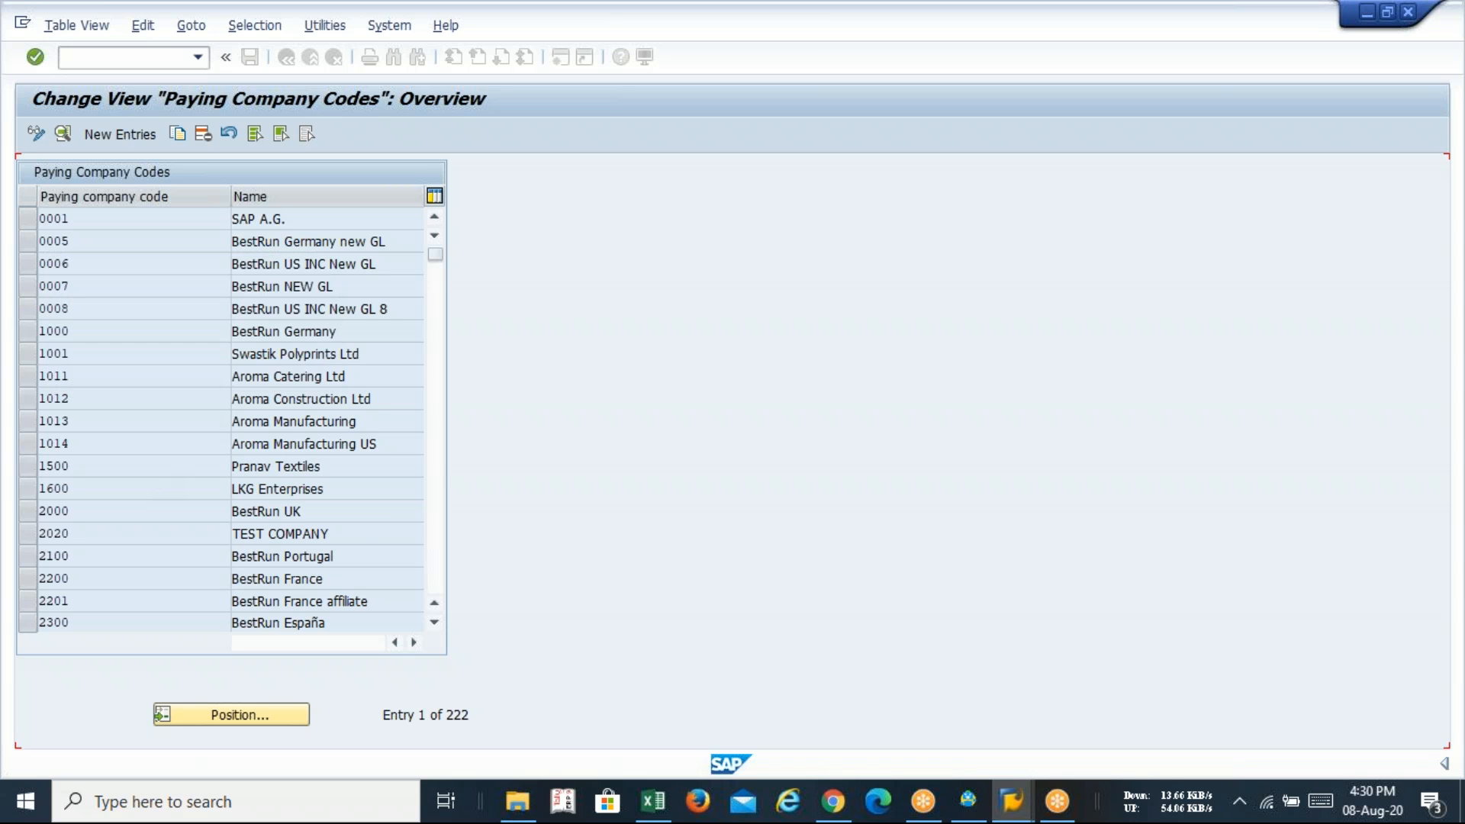
pyautogui.click(26, 215)
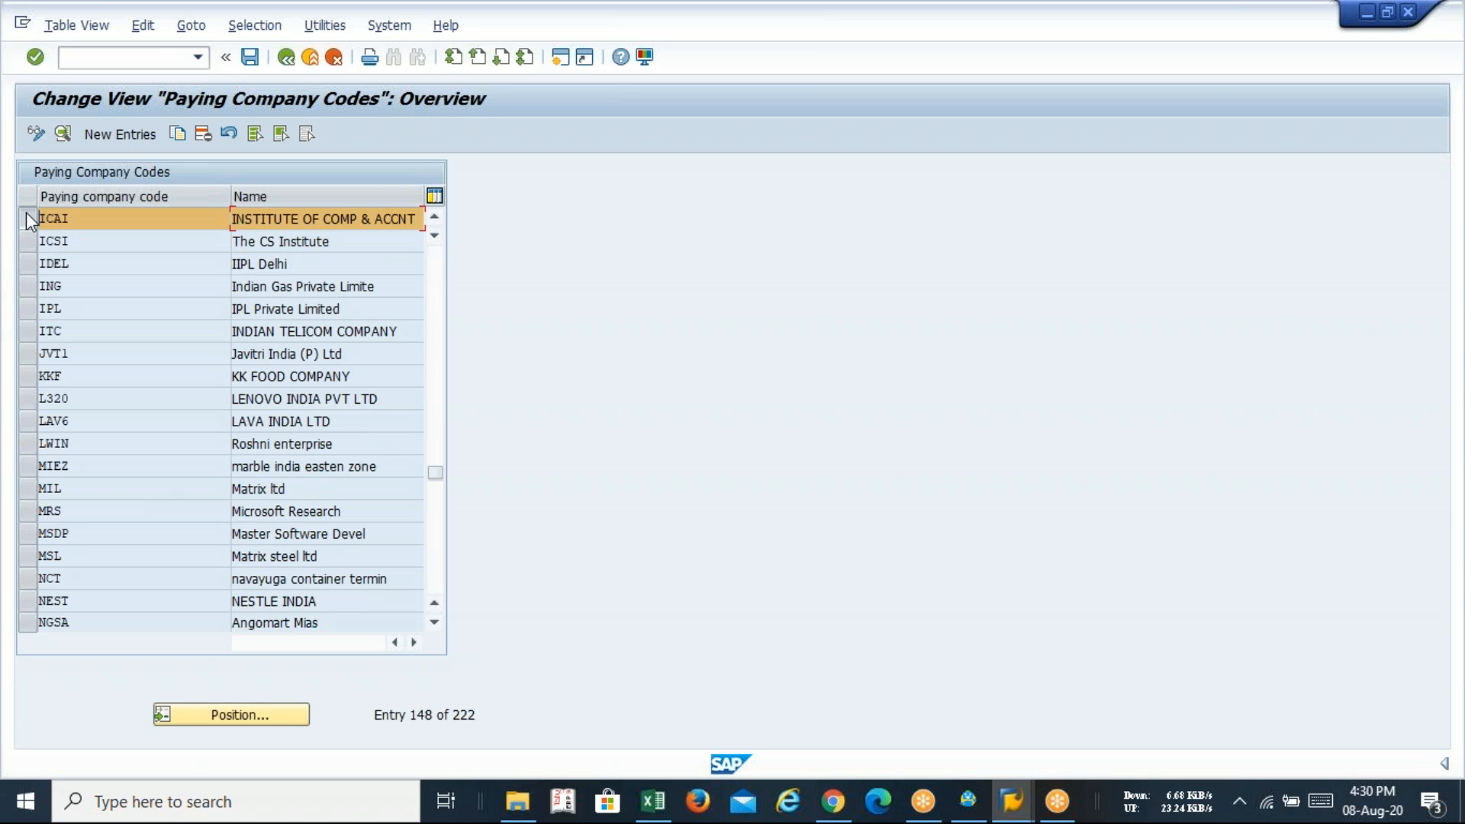
pyautogui.click(177, 135)
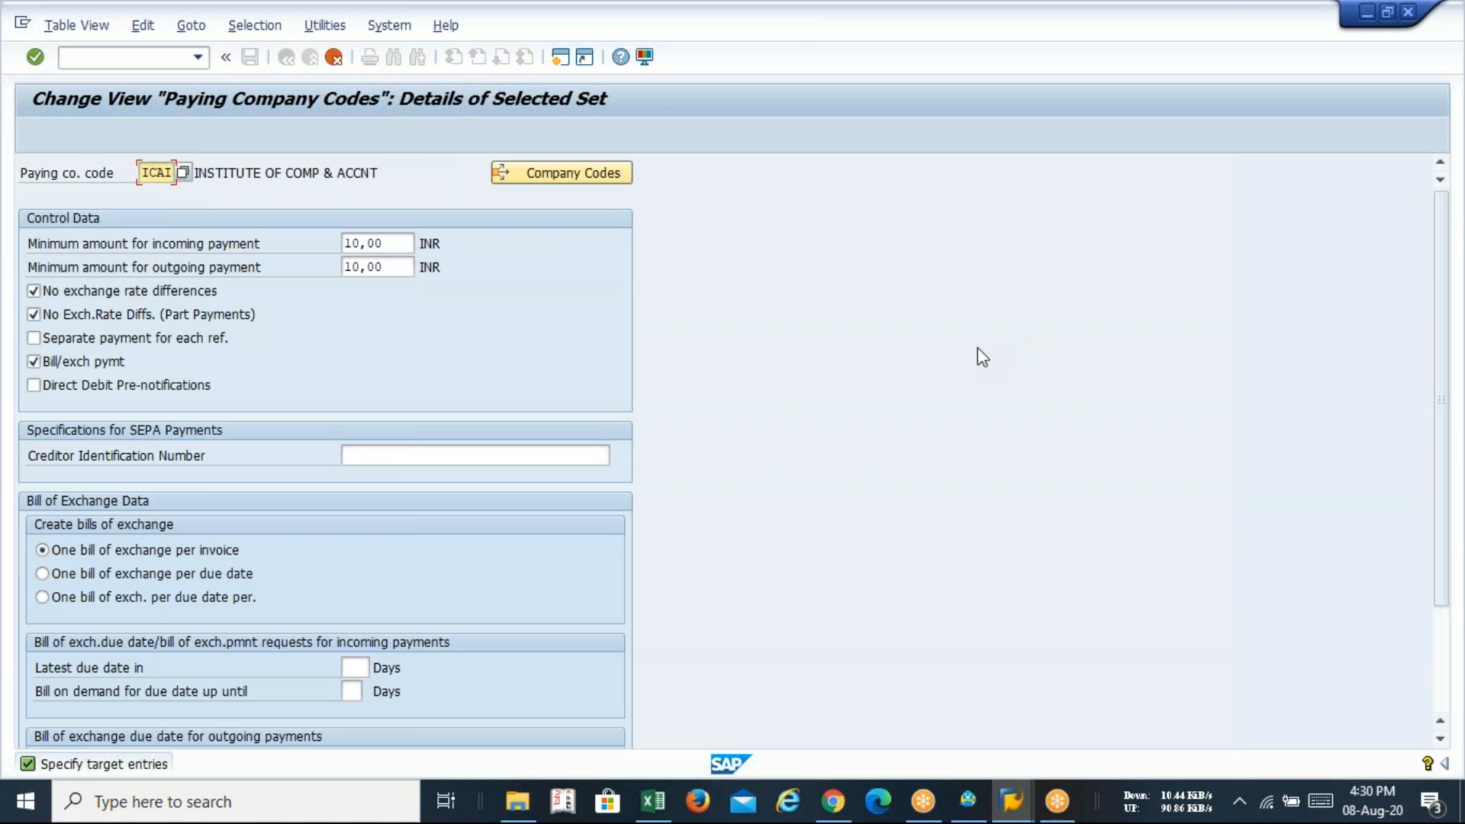
# - Set the paying company code of the copied entry to lava
pyautogui.press('Right')
pyautogui.press('BackSpace')
pyautogui.press('BackSpace')
pyautogui.press('BackSpace')
pyautogui.press('BackSpace')
pyautogui.write('1')
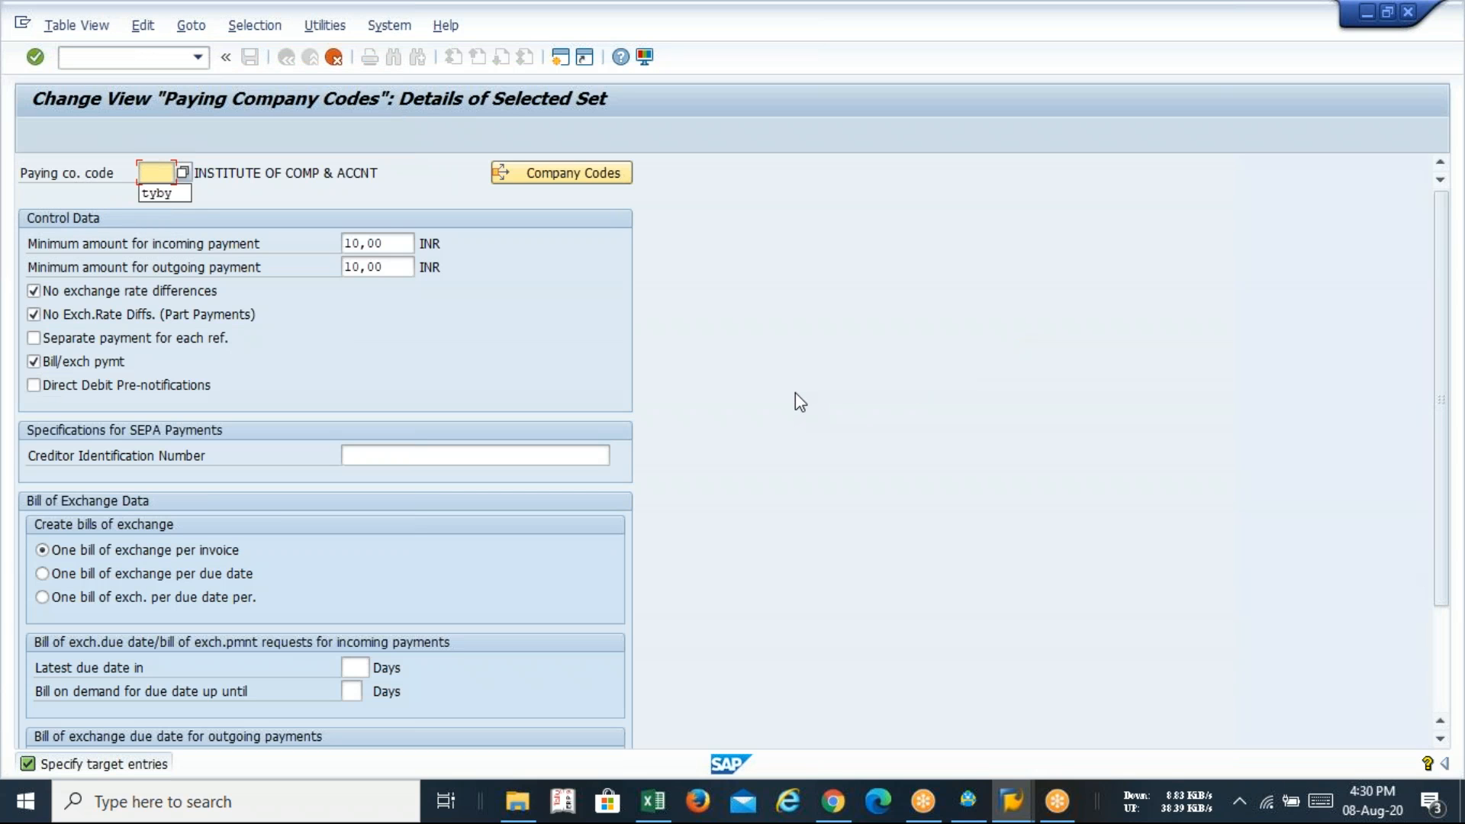
pyautogui.write('ava')
pyautogui.press('Tab')
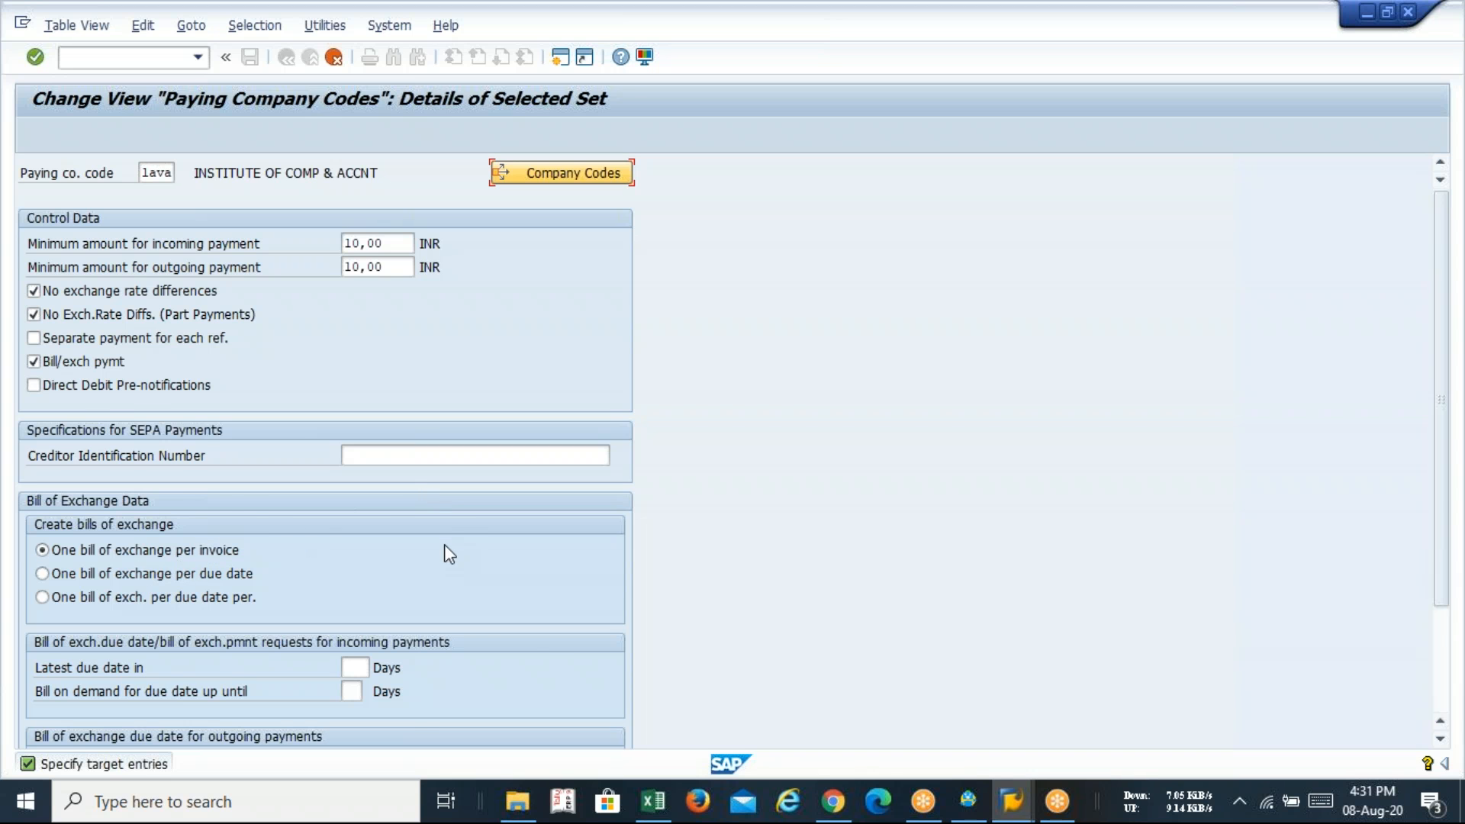
# - Examine the bill of exchange data and the payment advice form assigned to the copied paying company code
pyautogui.scroll(-3, 445, 546)
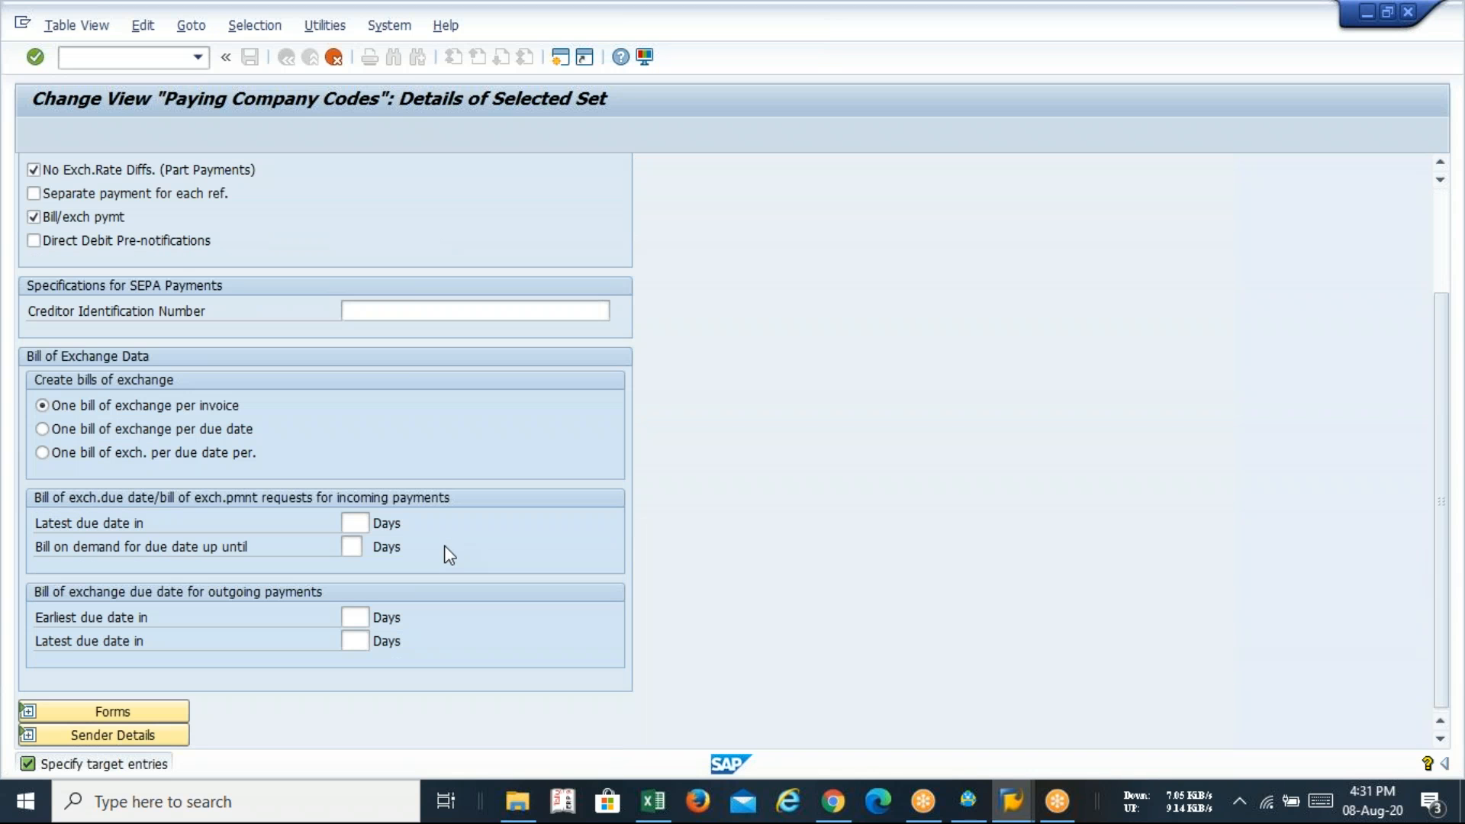
pyautogui.click(145, 732)
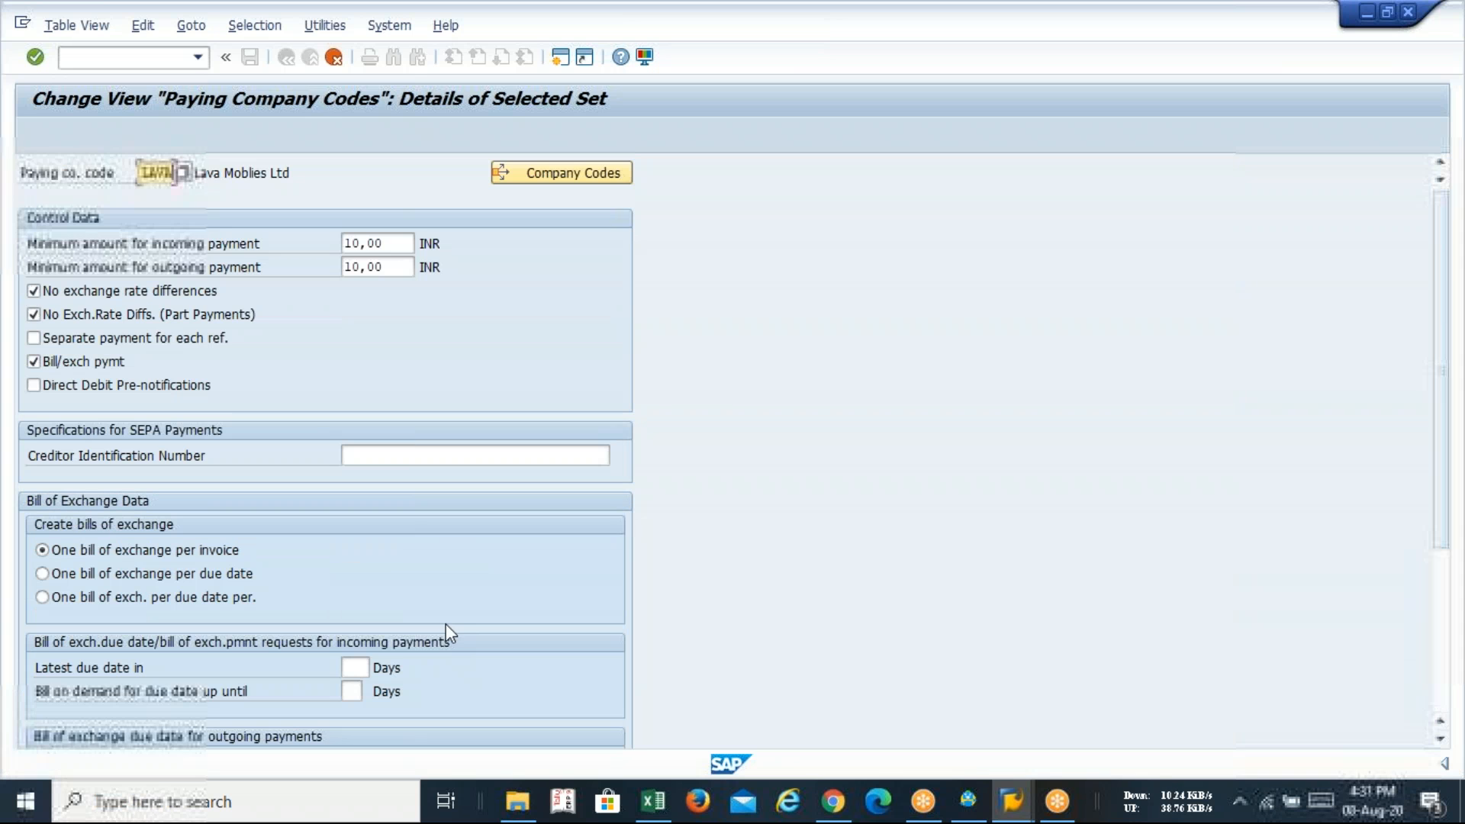
pyautogui.scroll(-5, 460, 609)
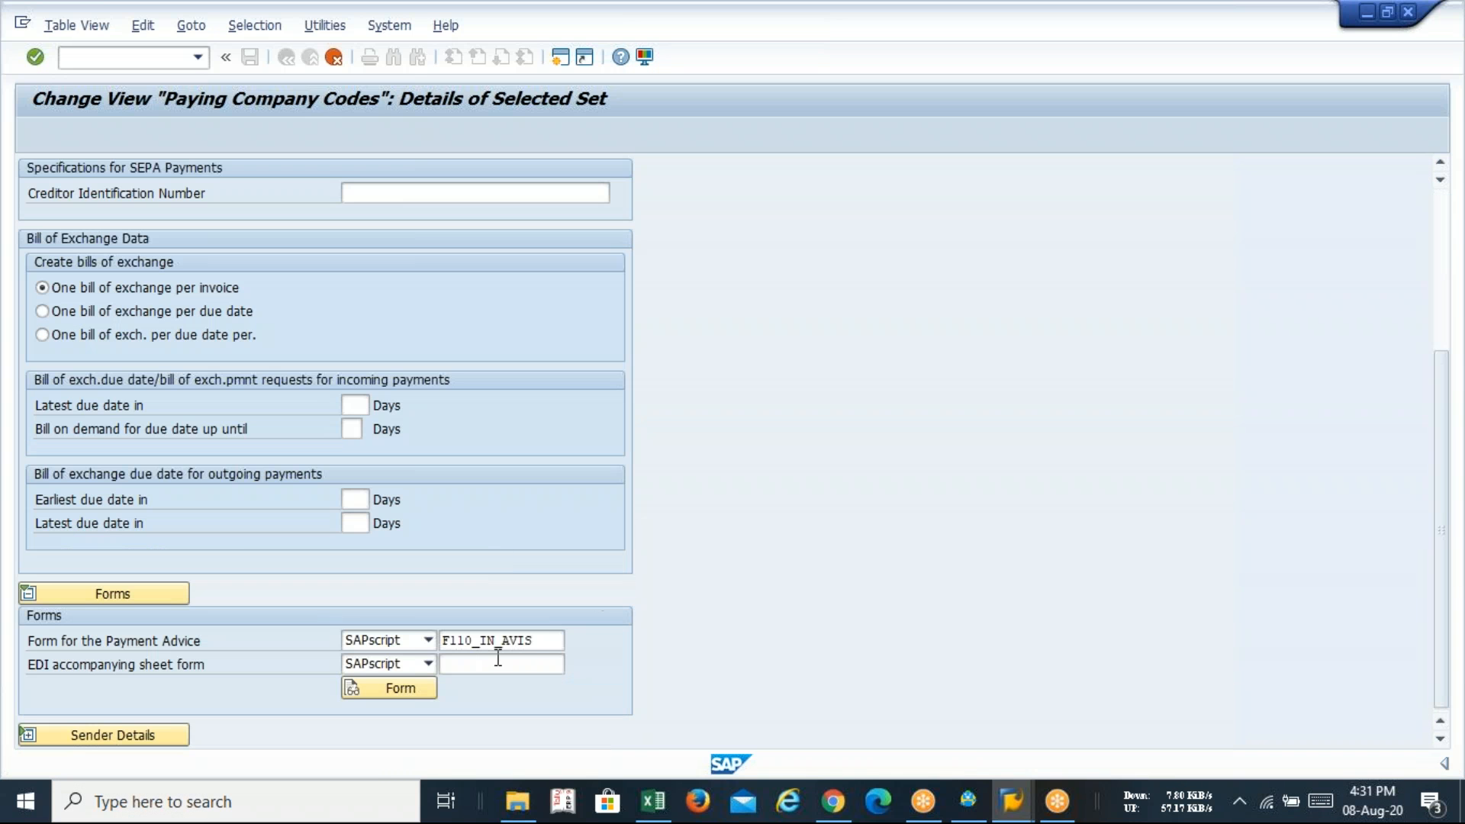
pyautogui.moveTo(544, 641); pyautogui.dragTo(428, 669)
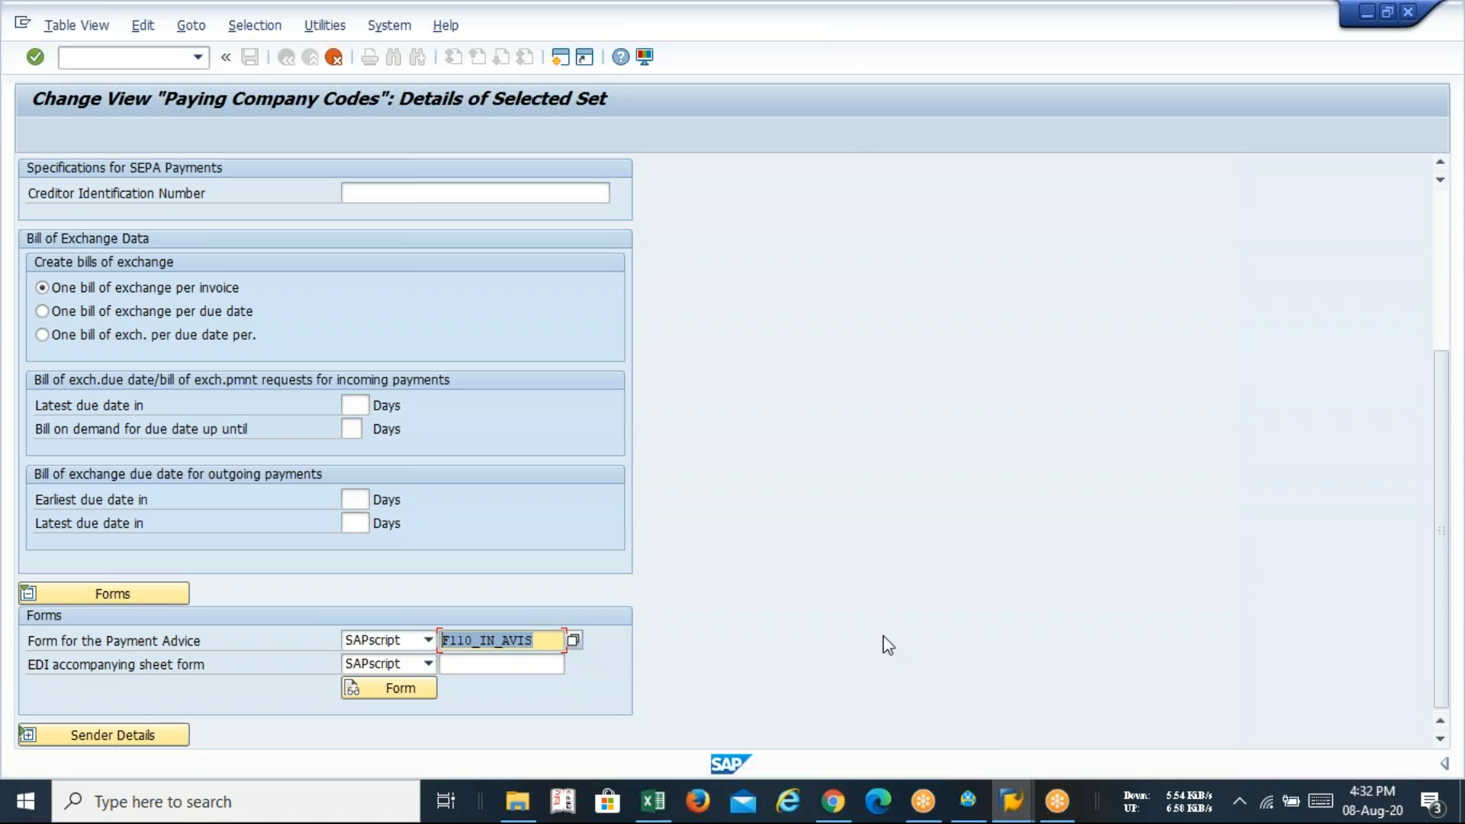
pyautogui.moveTo(924, 801)
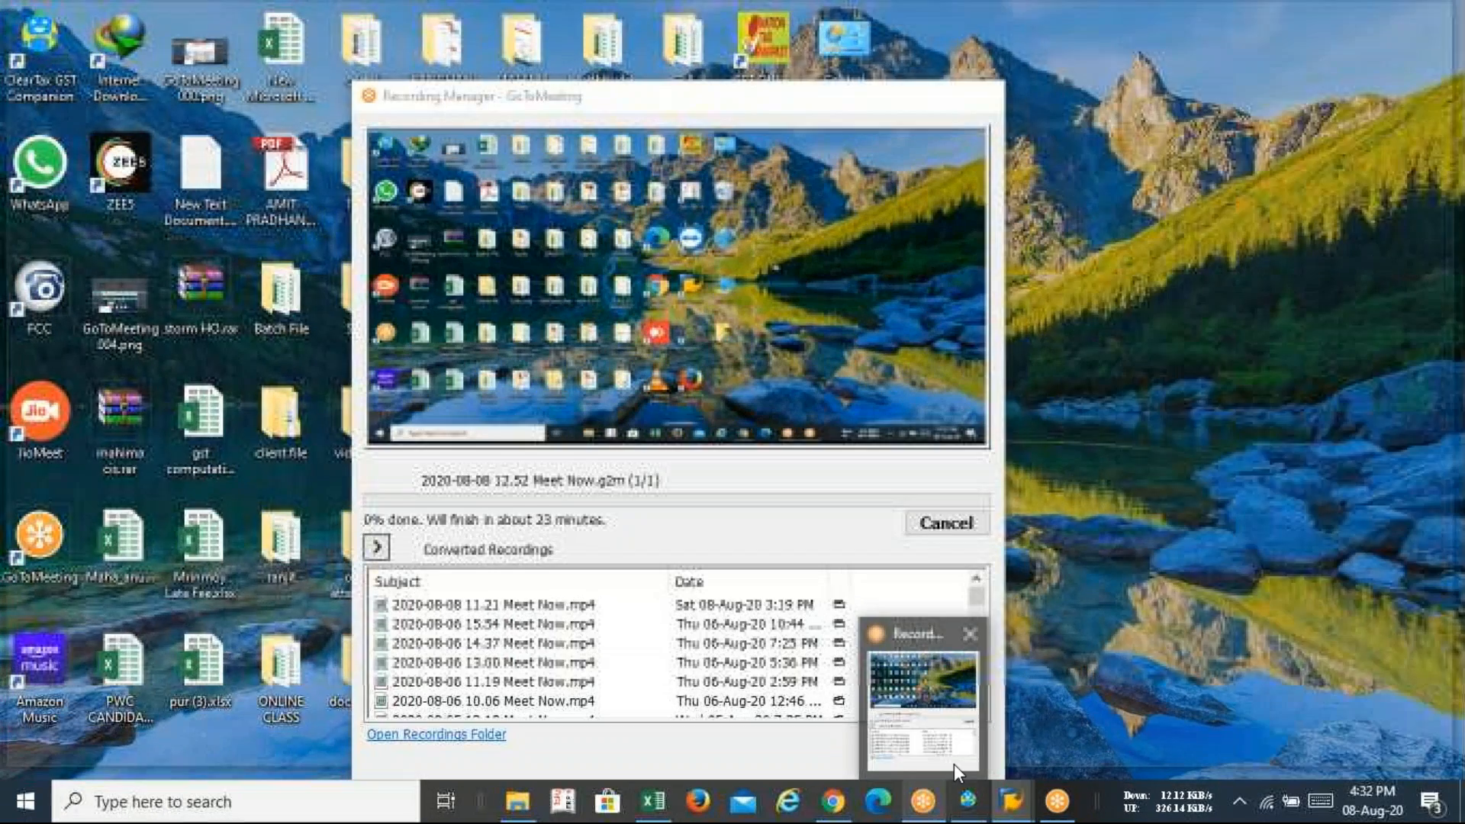
pyautogui.click(954, 763)
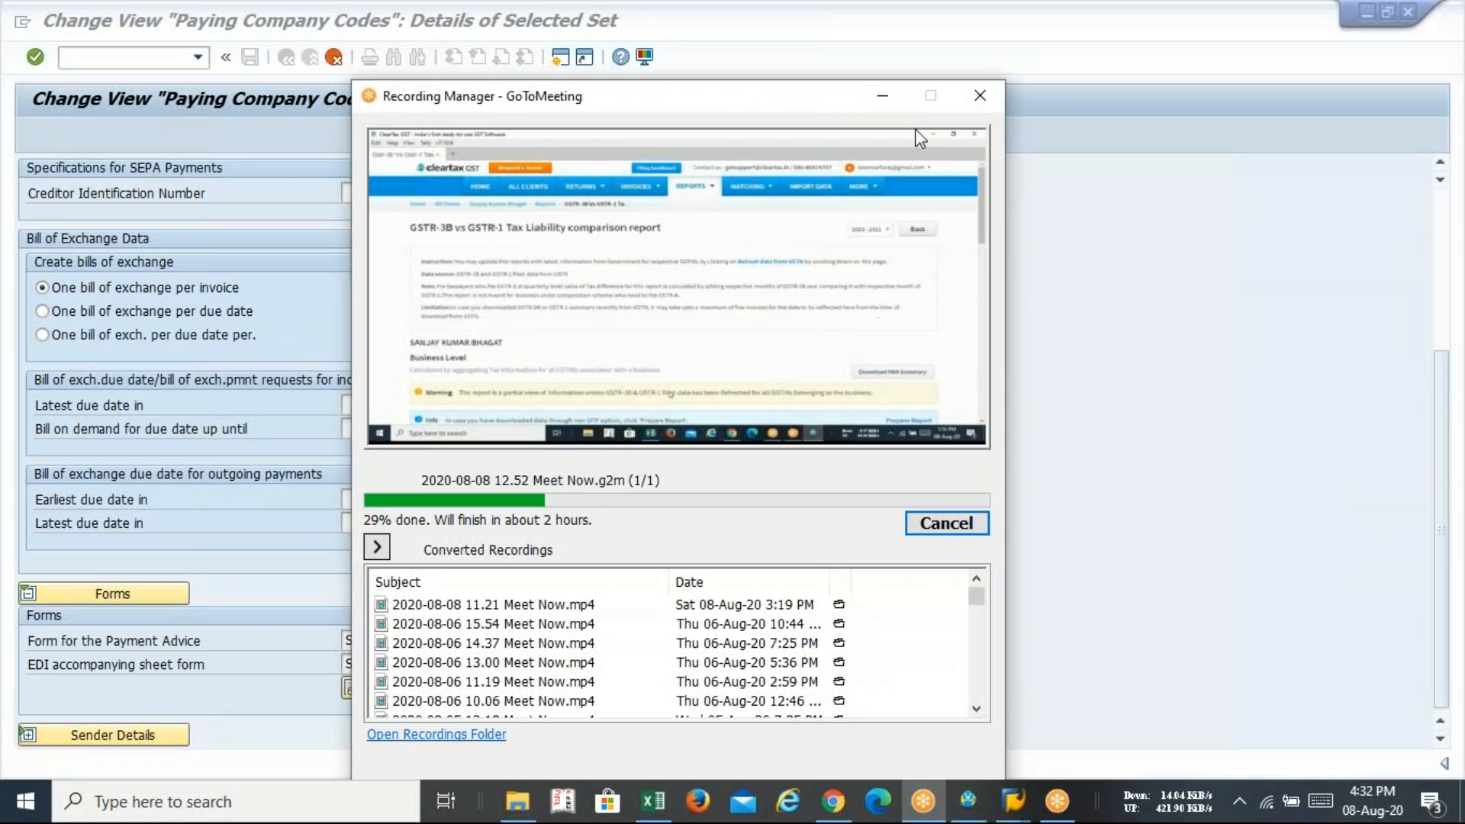
pyautogui.click(883, 96)
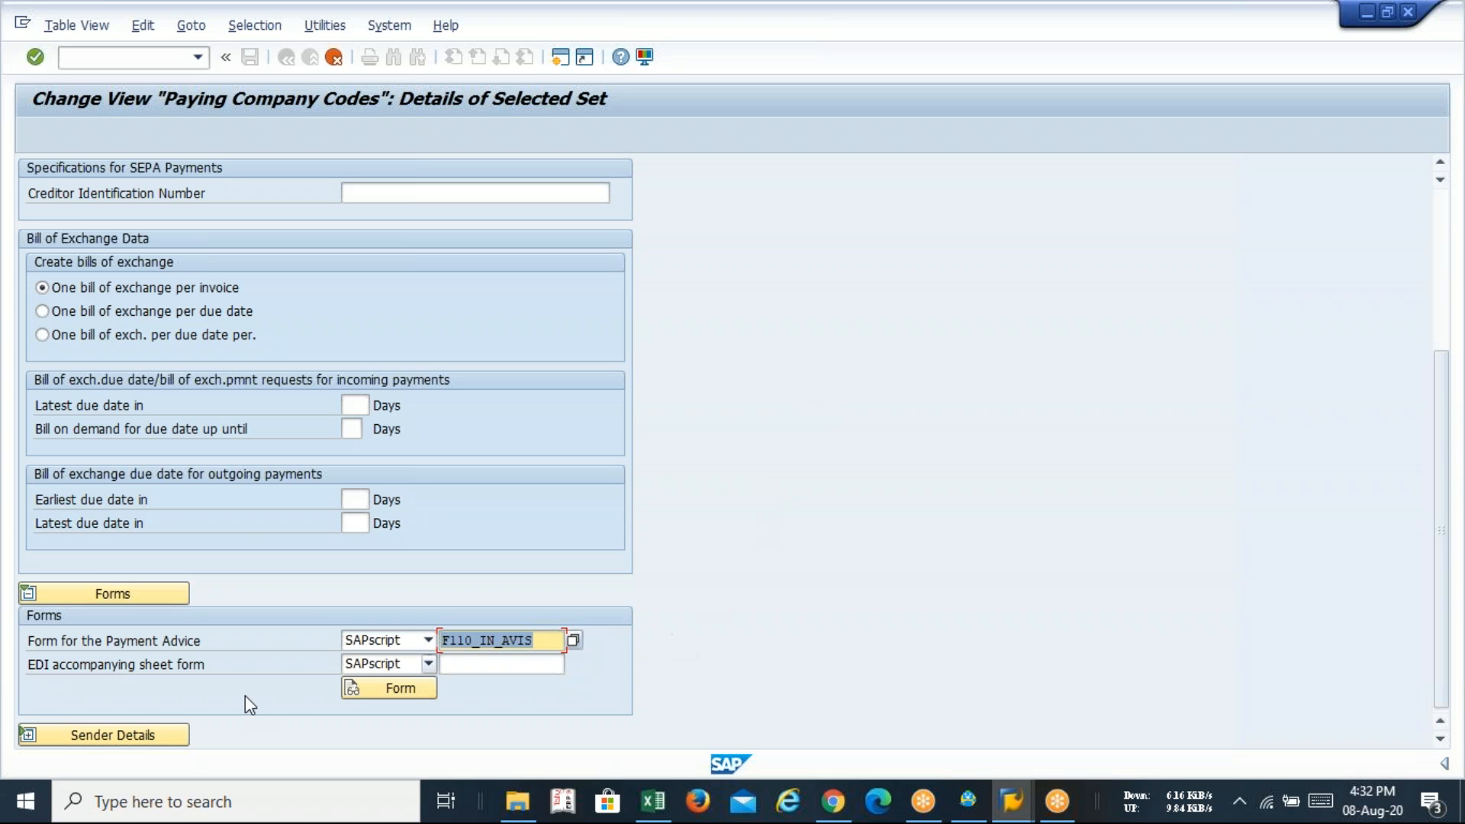
# - Review the sender details for SAPscript and PDF-based forms, and recheck the payment advice form of paying company code LAVA
pyautogui.click(59, 595)
pyautogui.scroll(-3, 58, 586)
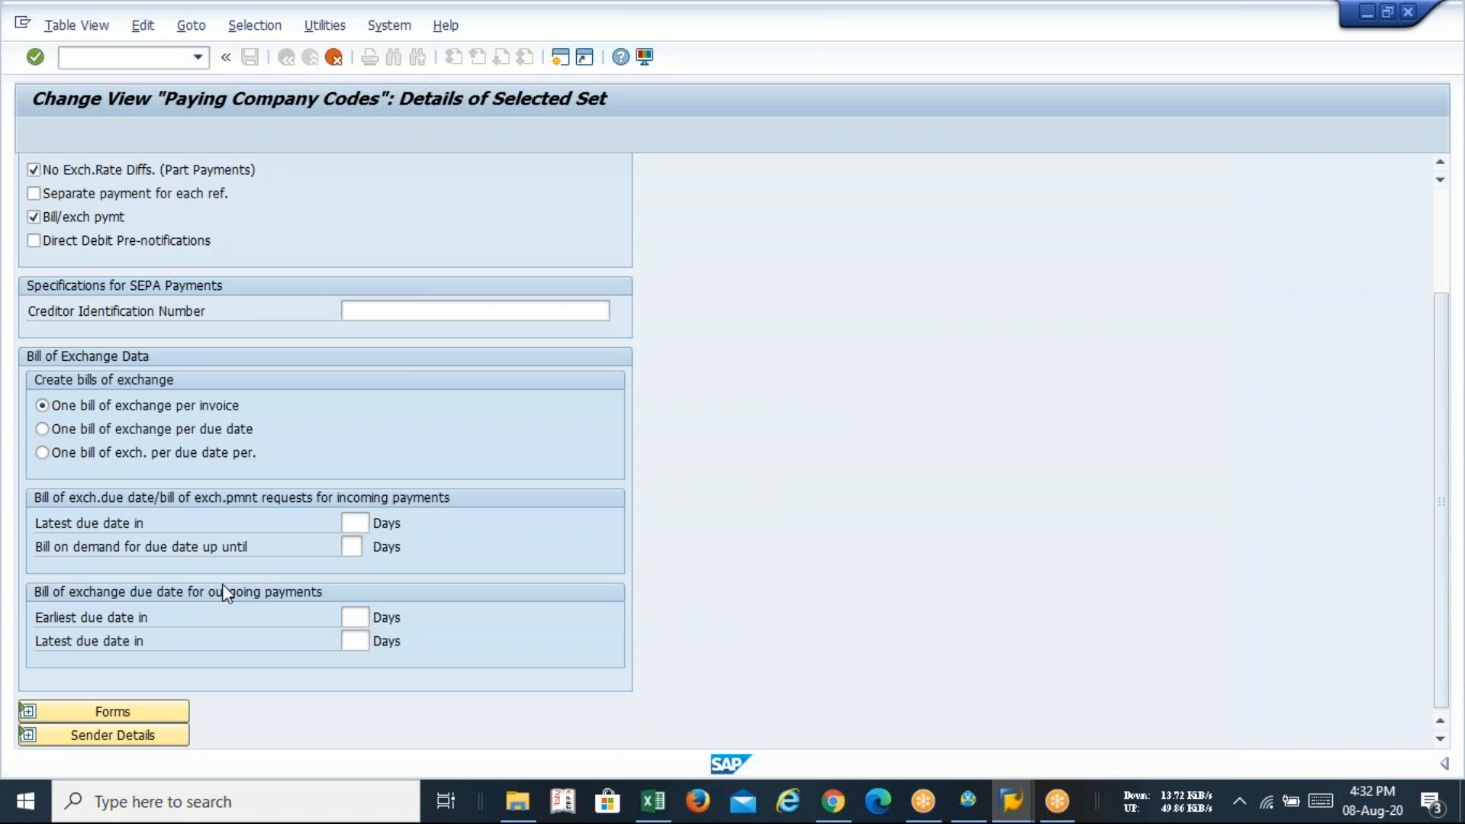
pyautogui.click(151, 737)
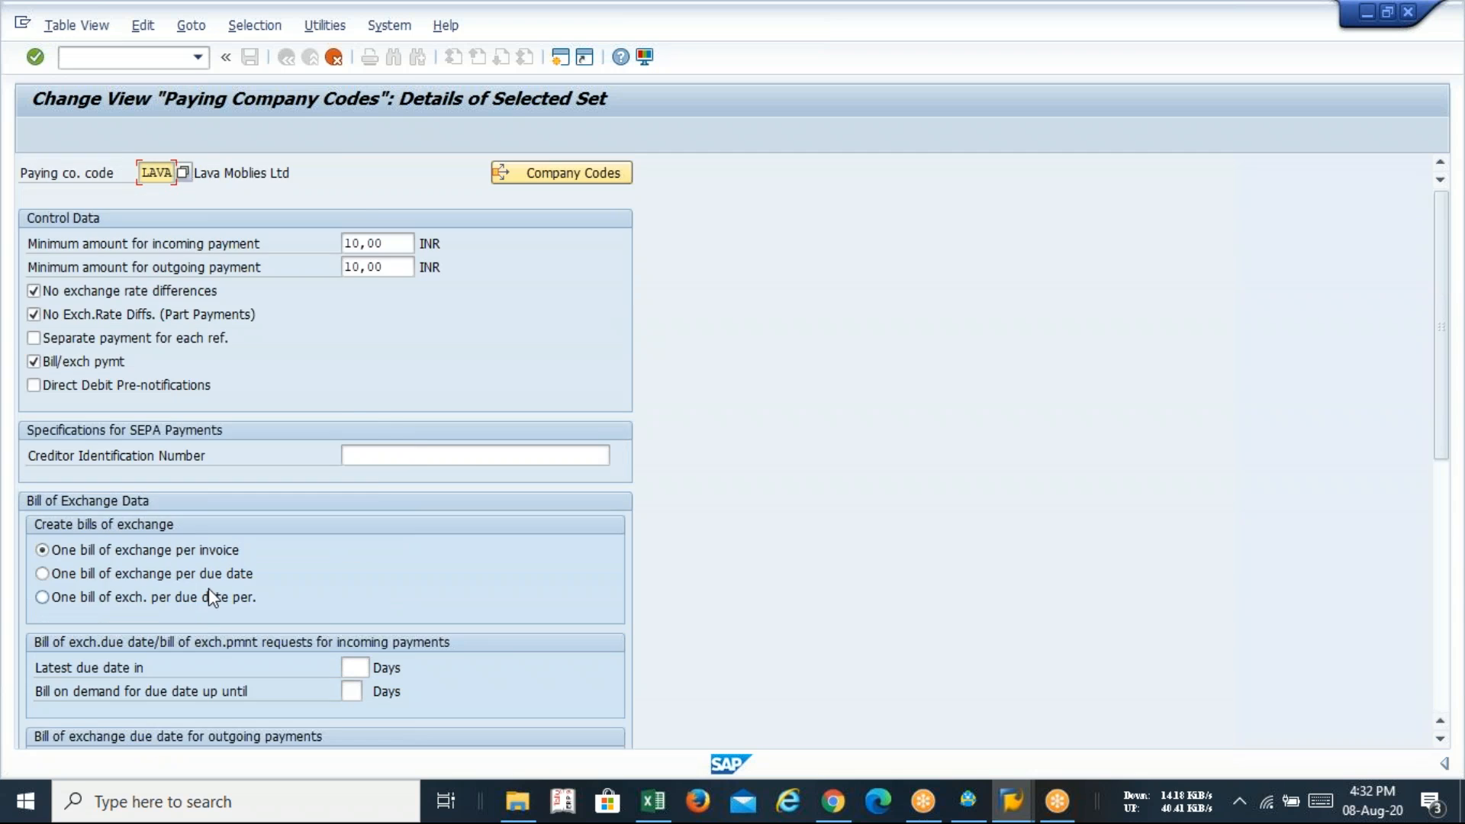
pyautogui.scroll(-10, 209, 595)
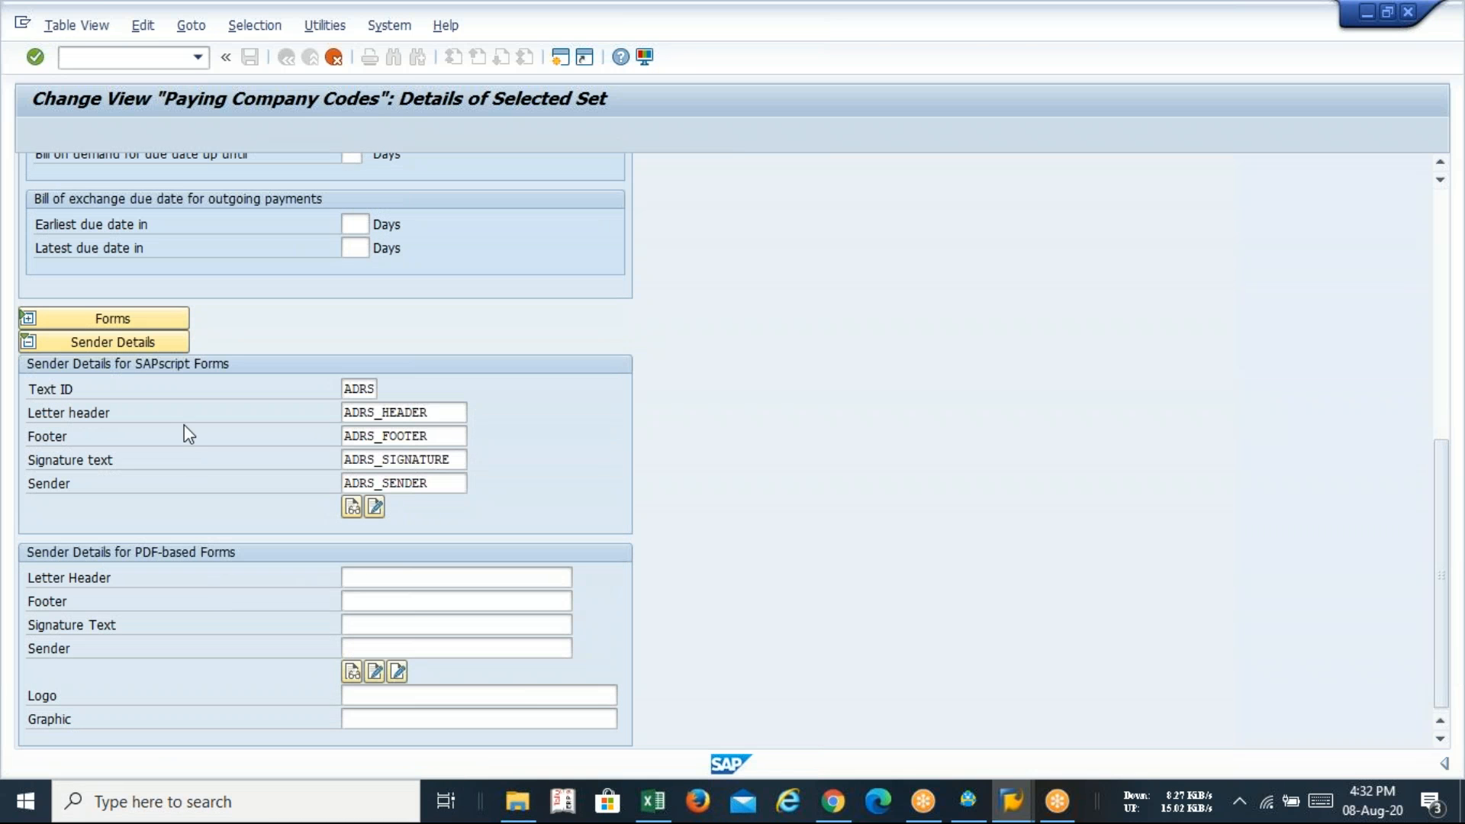
pyautogui.click(105, 341)
pyautogui.scroll(-3, 171, 537)
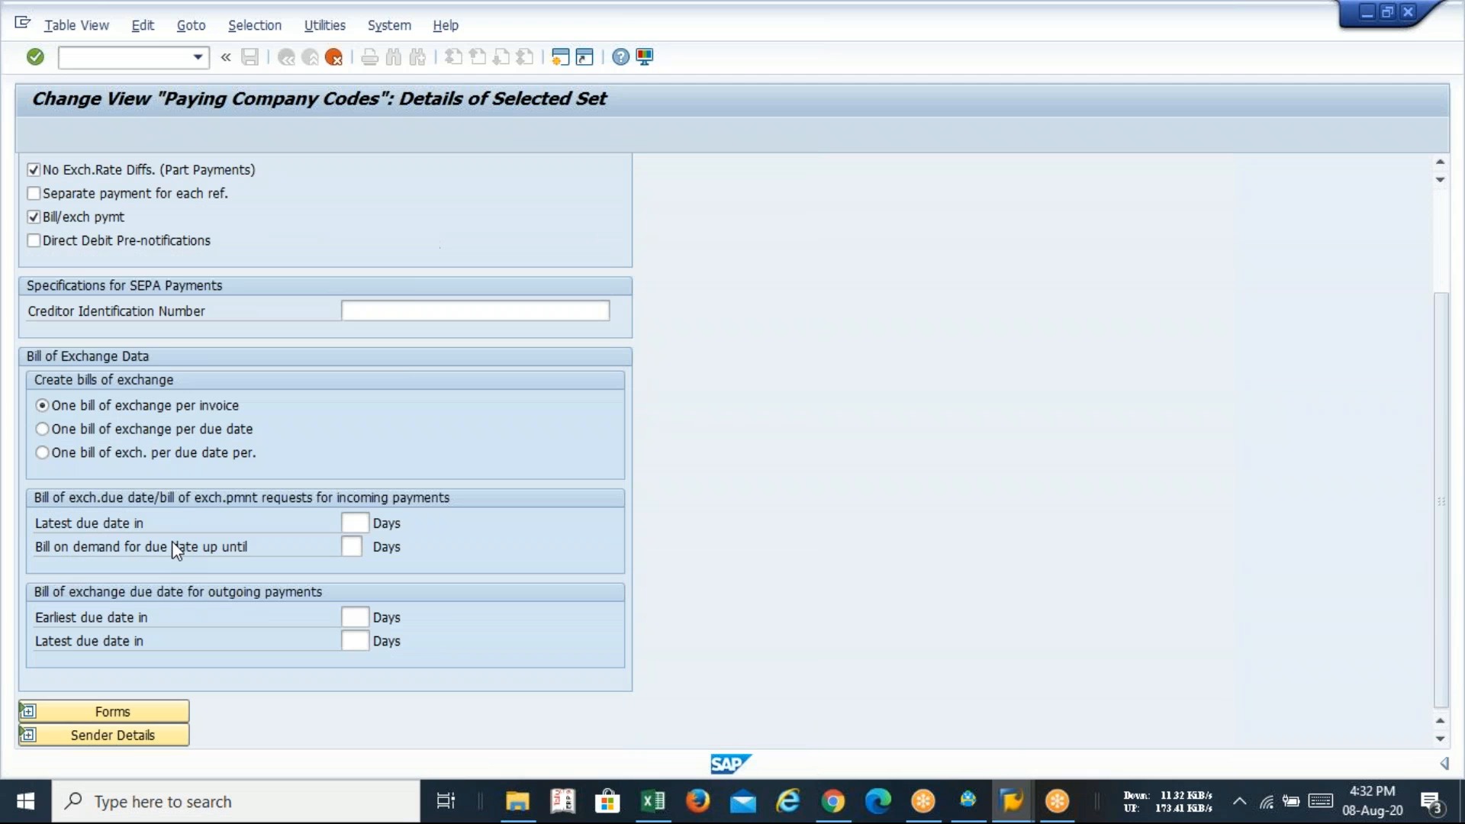
pyautogui.click(113, 708)
pyautogui.scroll(-3, 369, 648)
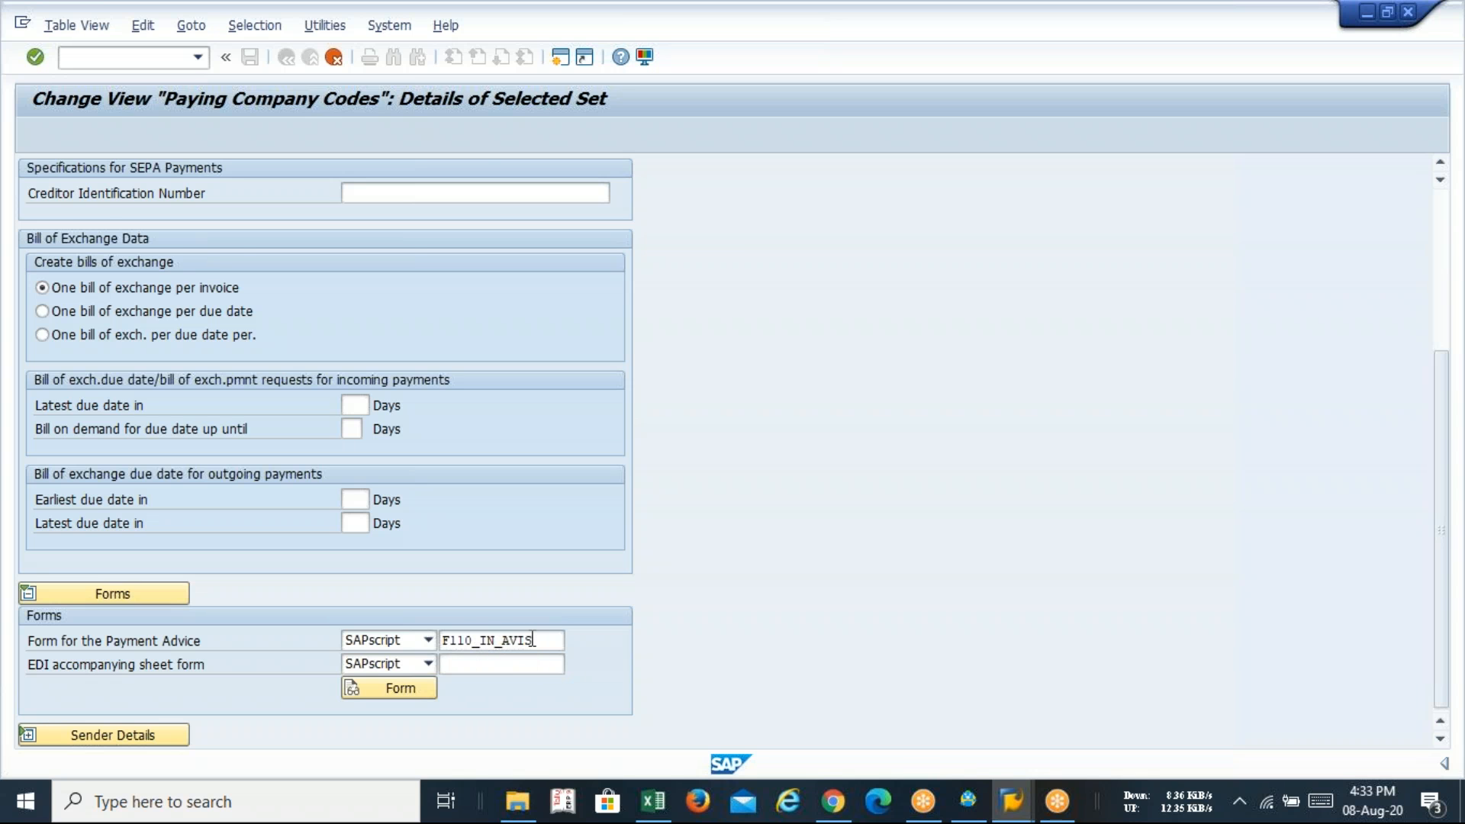
pyautogui.scroll(3, 489, 537)
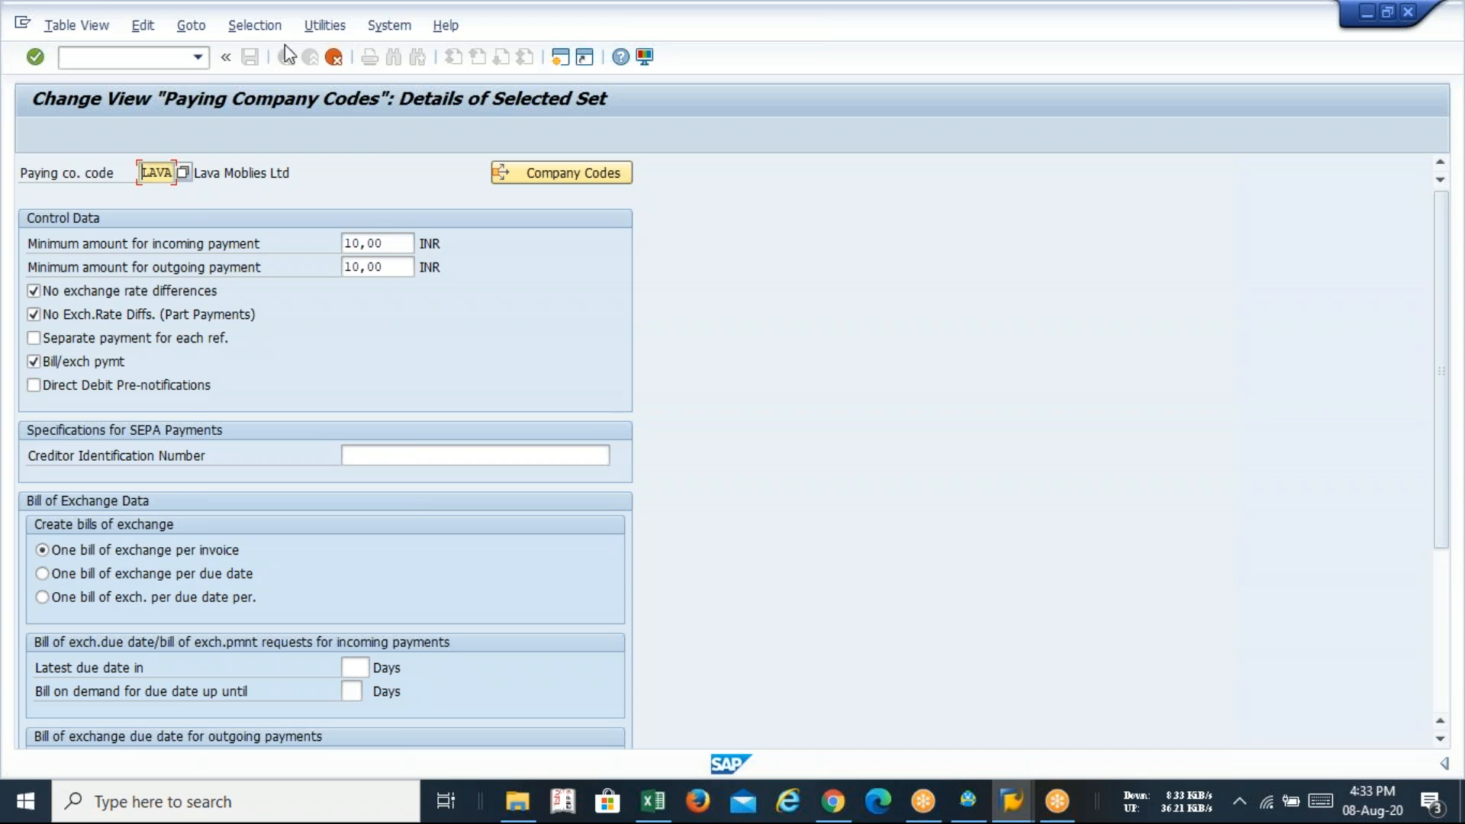
# - Confirm and save the LAVA paying company code entry with its customizing request, and return to the payment program overview
pyautogui.press('Return')
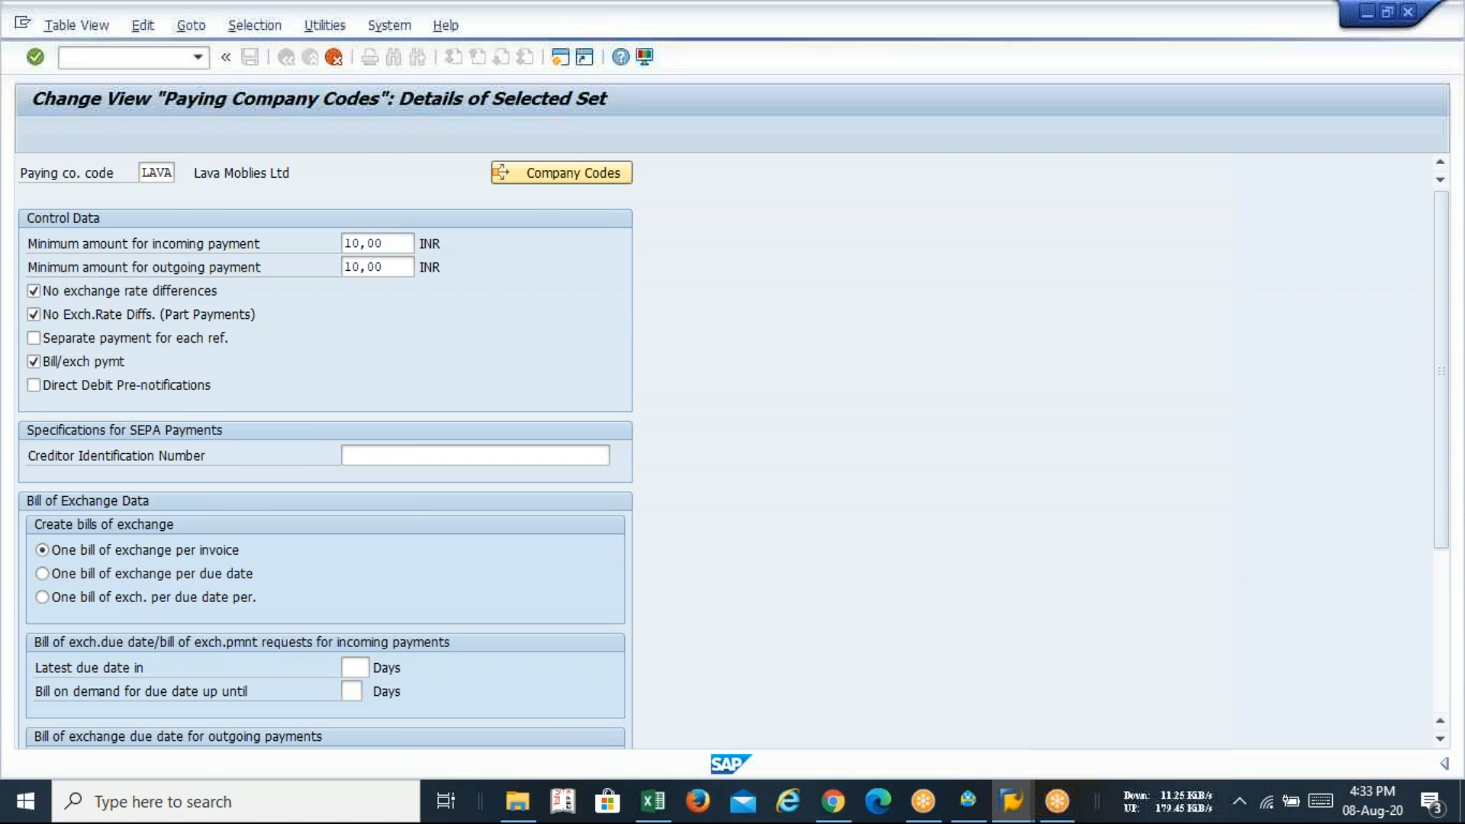
pyautogui.click(249, 57)
pyautogui.click(317, 363)
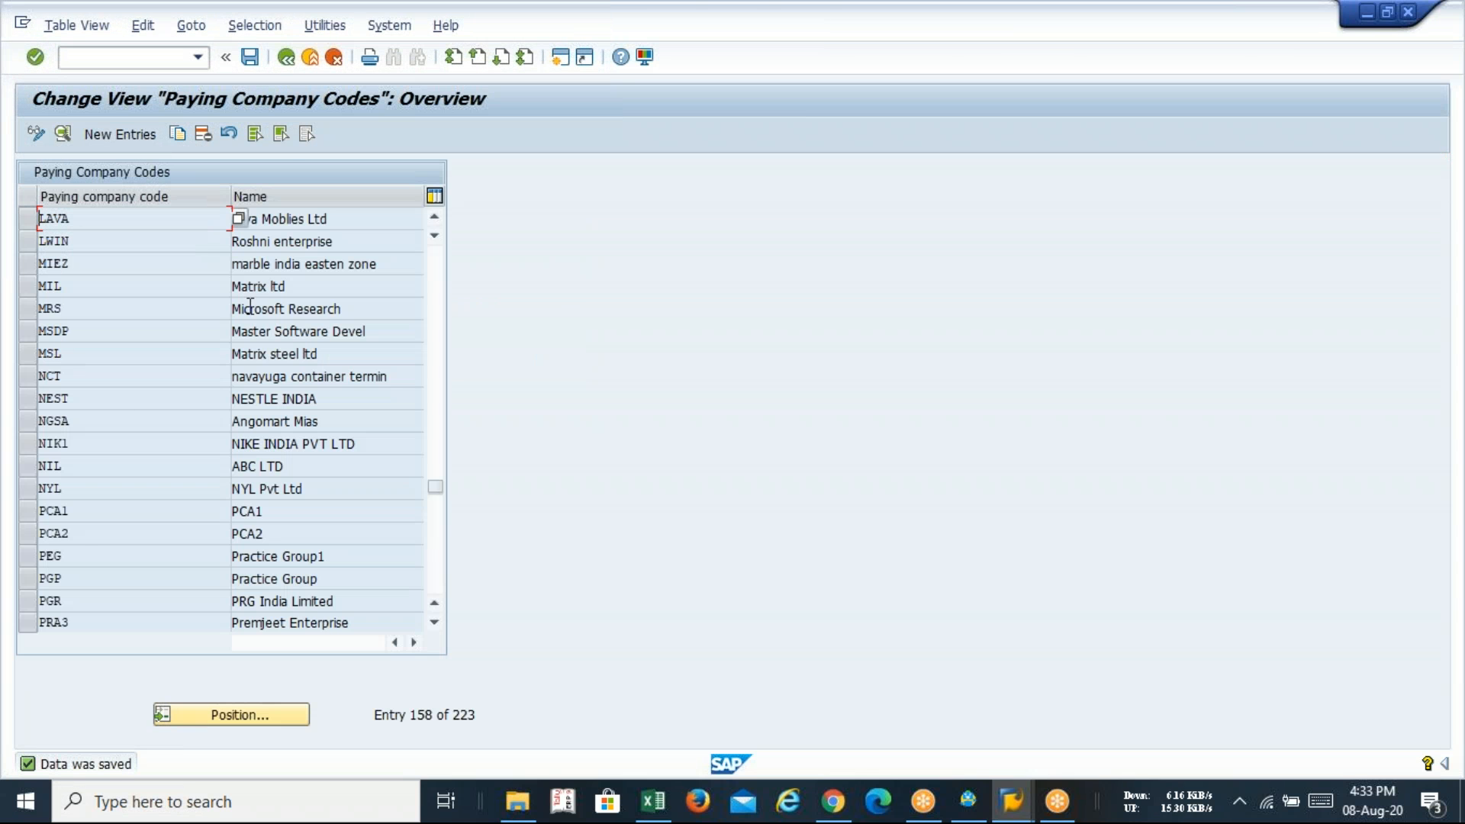
pyautogui.click(287, 58)
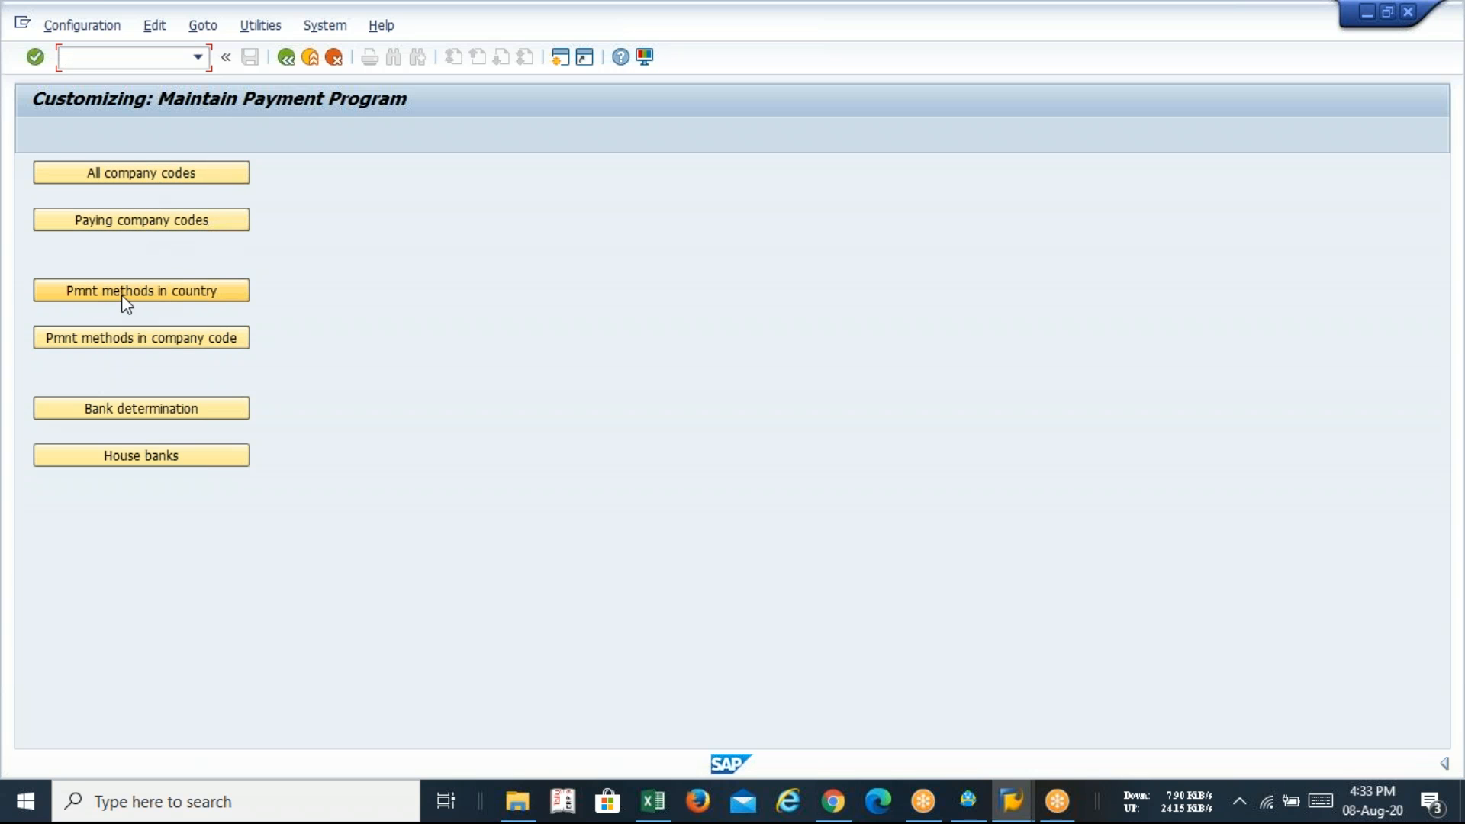
# - Open the country-specific payment methods and display the details of India's payment method E, check
pyautogui.click(166, 296)
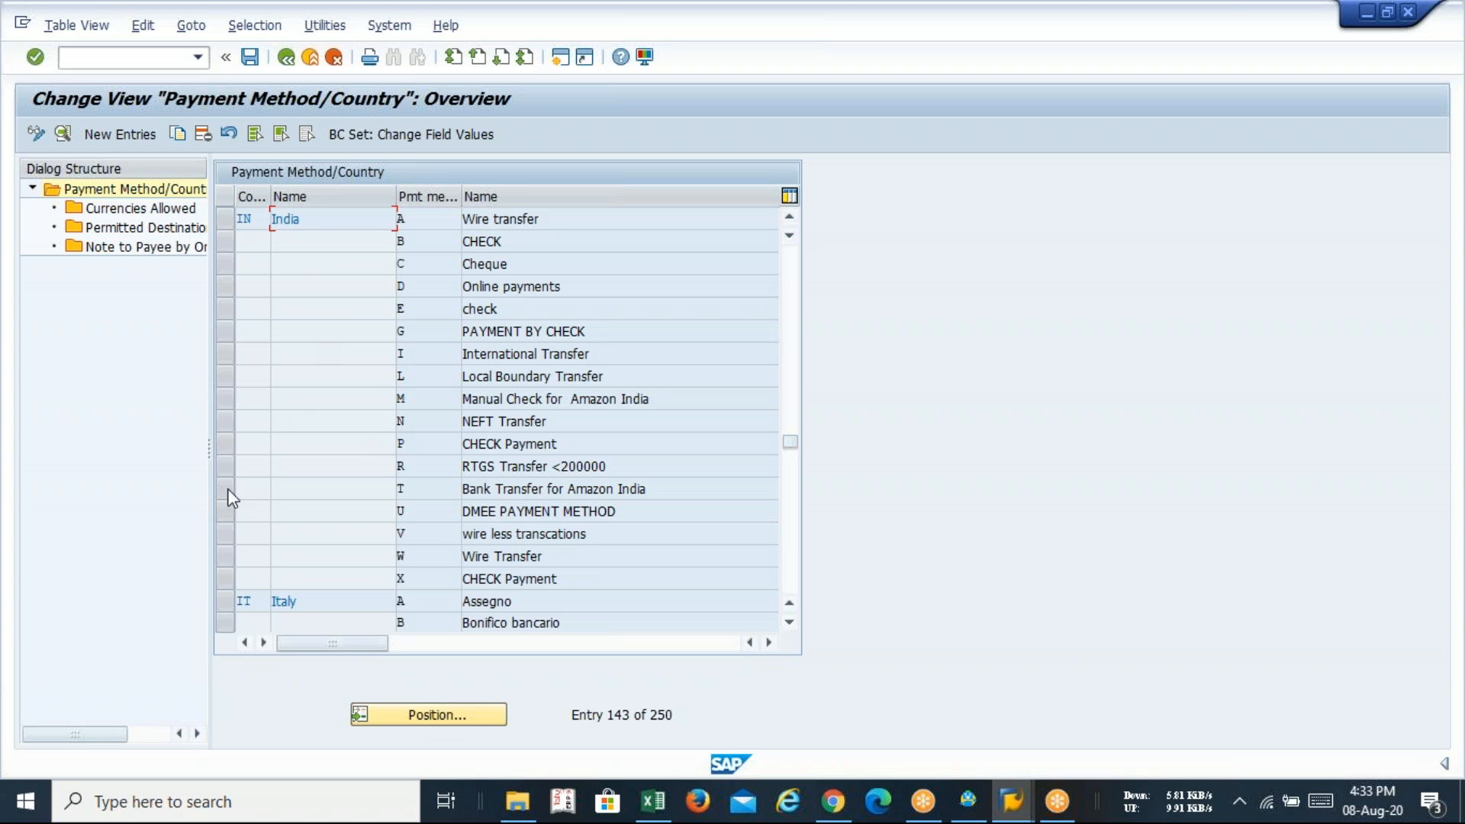
pyautogui.click(496, 311)
pyautogui.doubleClick(576, 310)
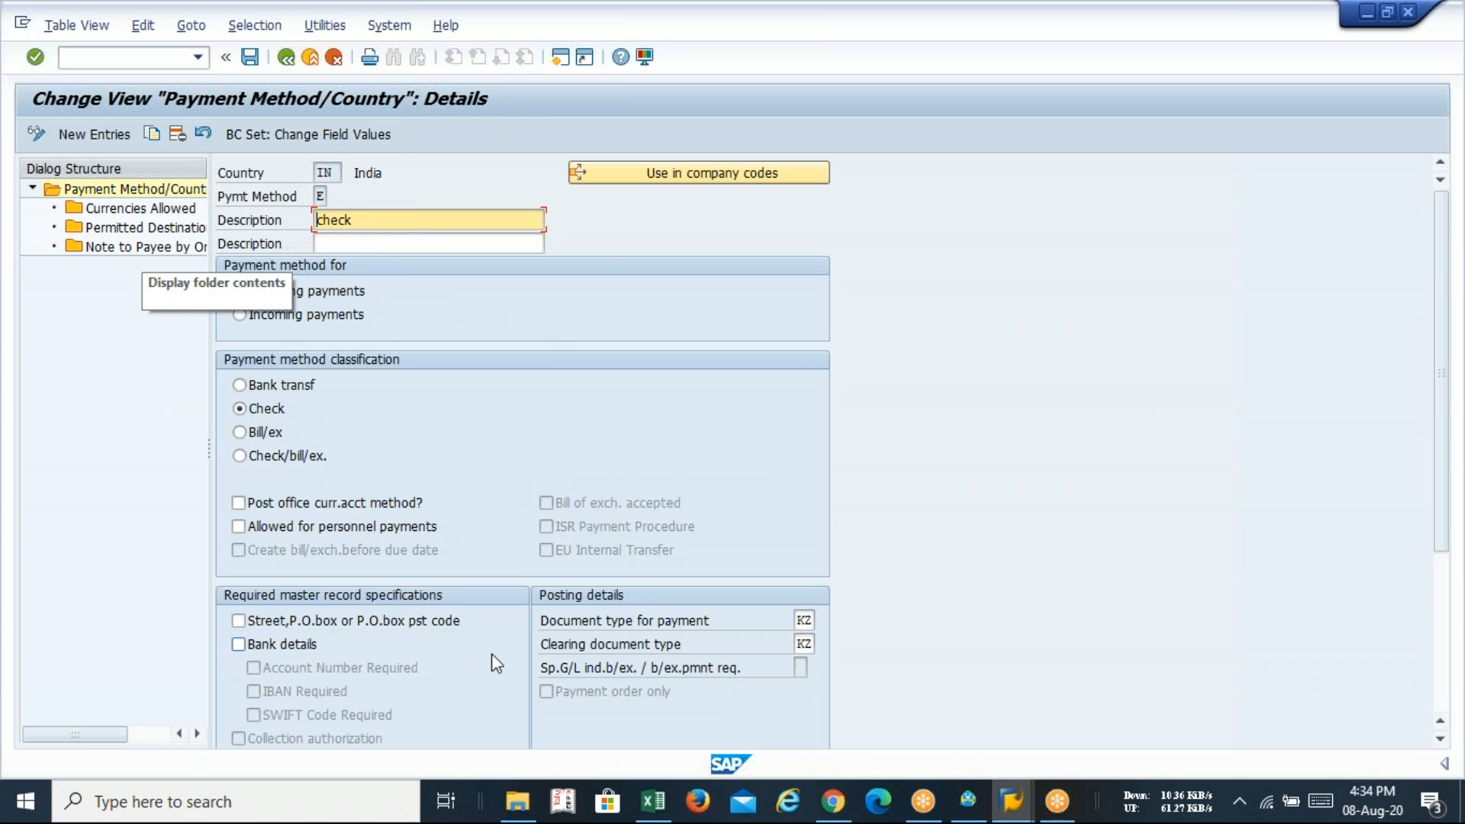
# - Try the post office current account and personnel payments options of payment method E, review its payment medium settings, and clear both options
pyautogui.click(239, 502)
pyautogui.click(239, 526)
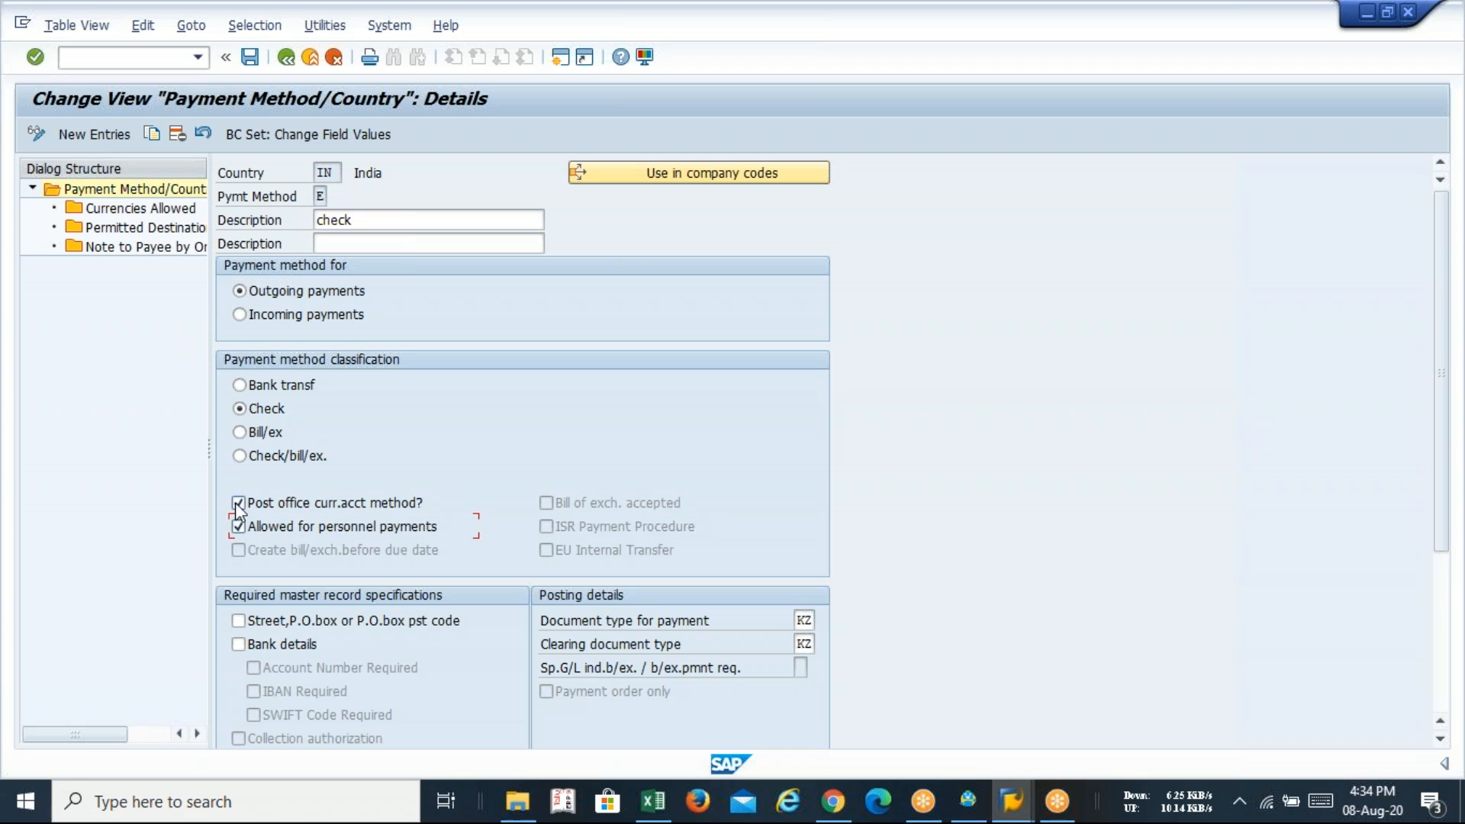
pyautogui.click(238, 526)
pyautogui.scroll(-4, 926, 614)
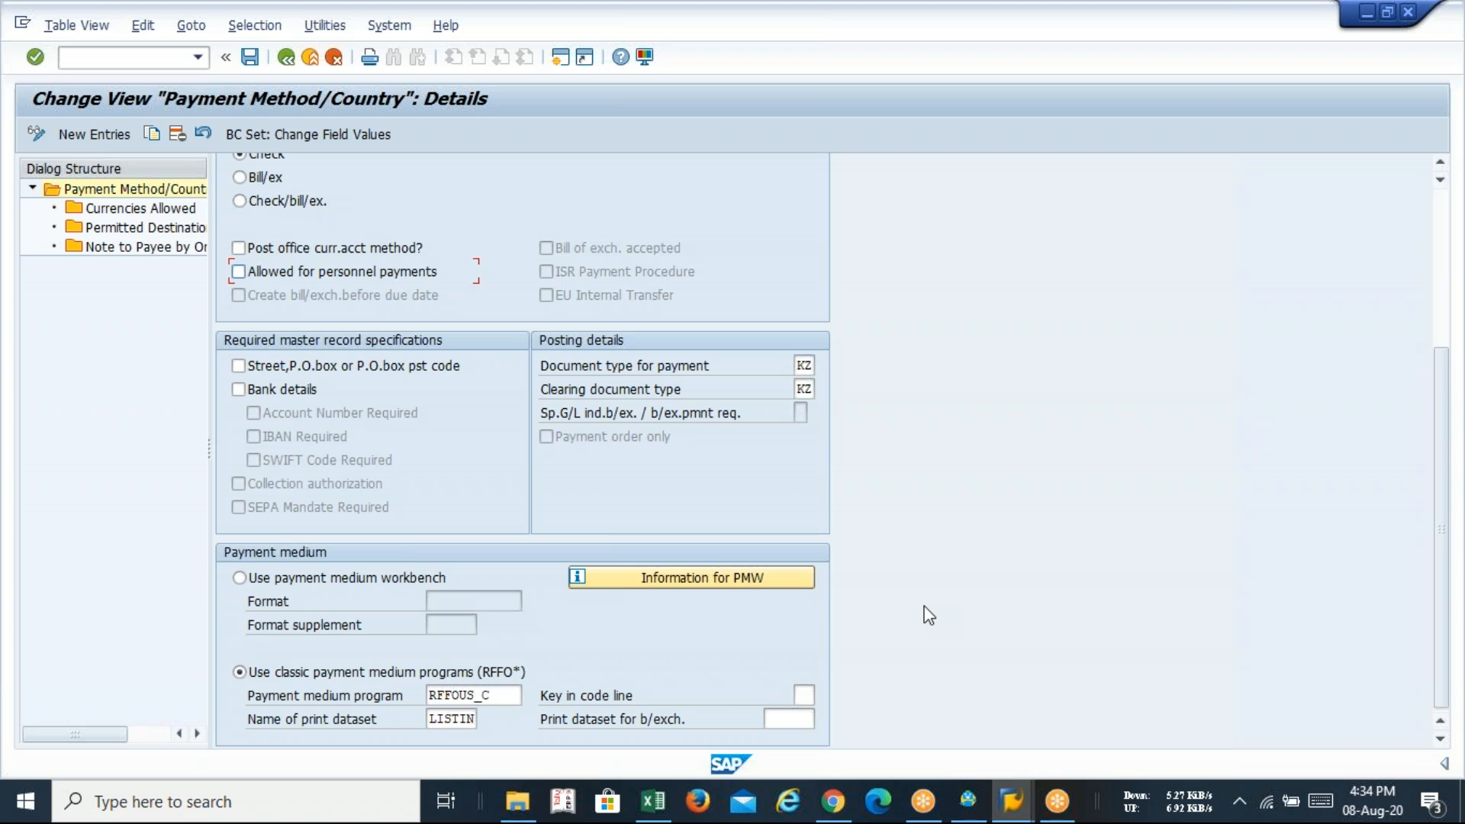
pyautogui.scroll(4, 918, 595)
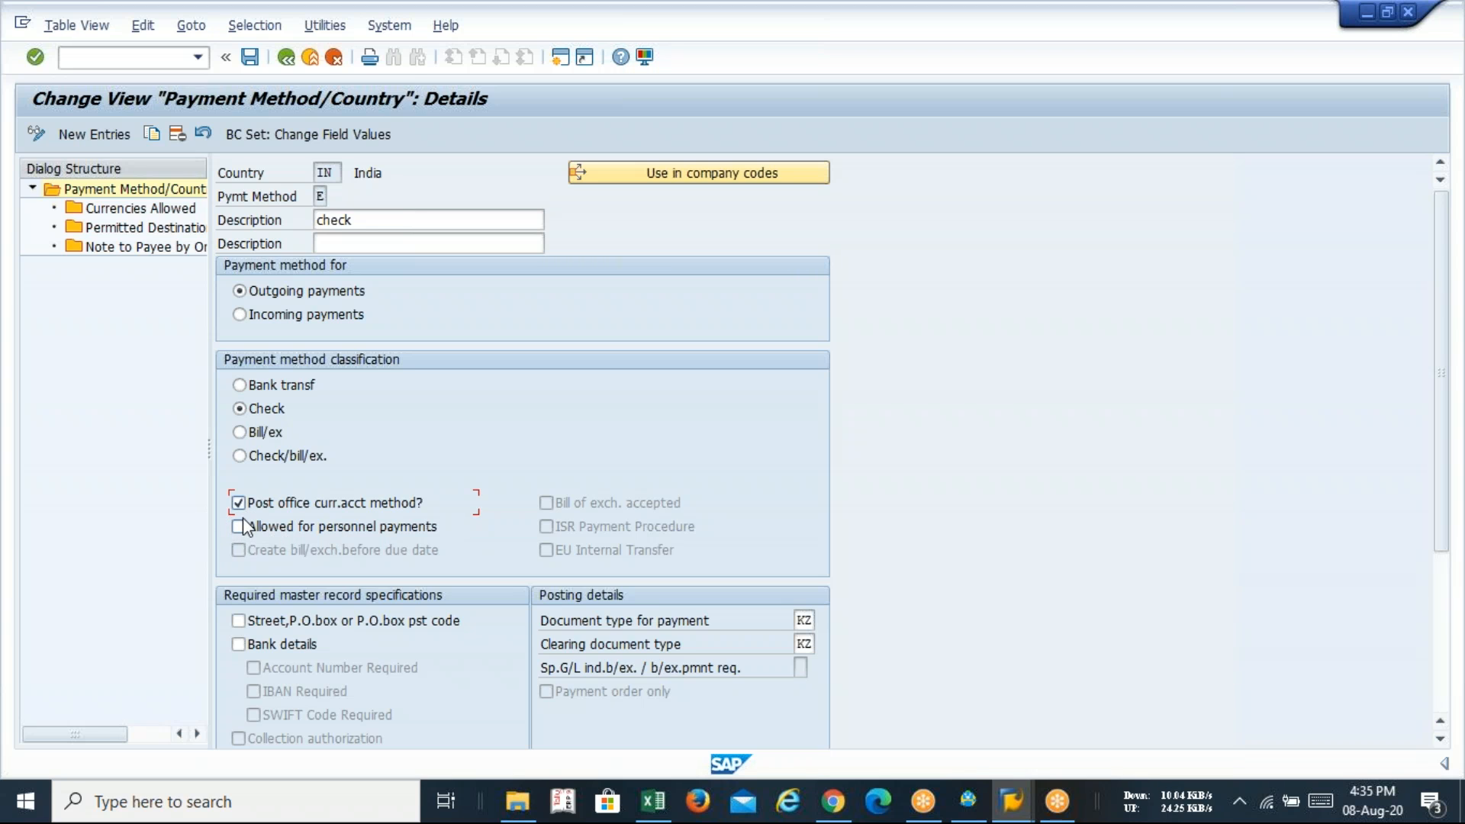
pyautogui.click(243, 521)
pyautogui.click(241, 503)
pyautogui.click(238, 526)
# - Save India's payment method E and return to the payment program overview
pyautogui.click(253, 62)
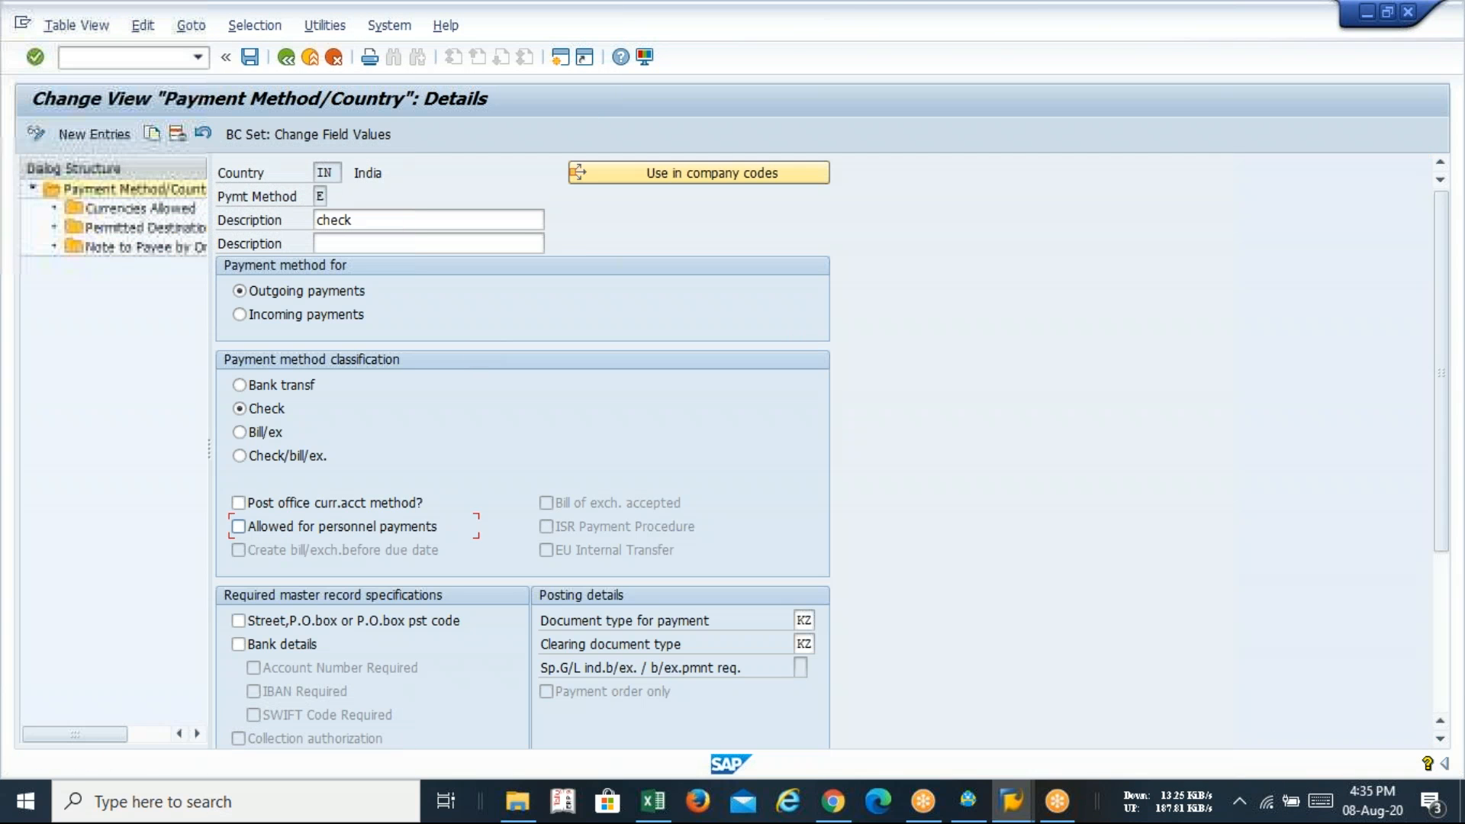
pyautogui.click(287, 60)
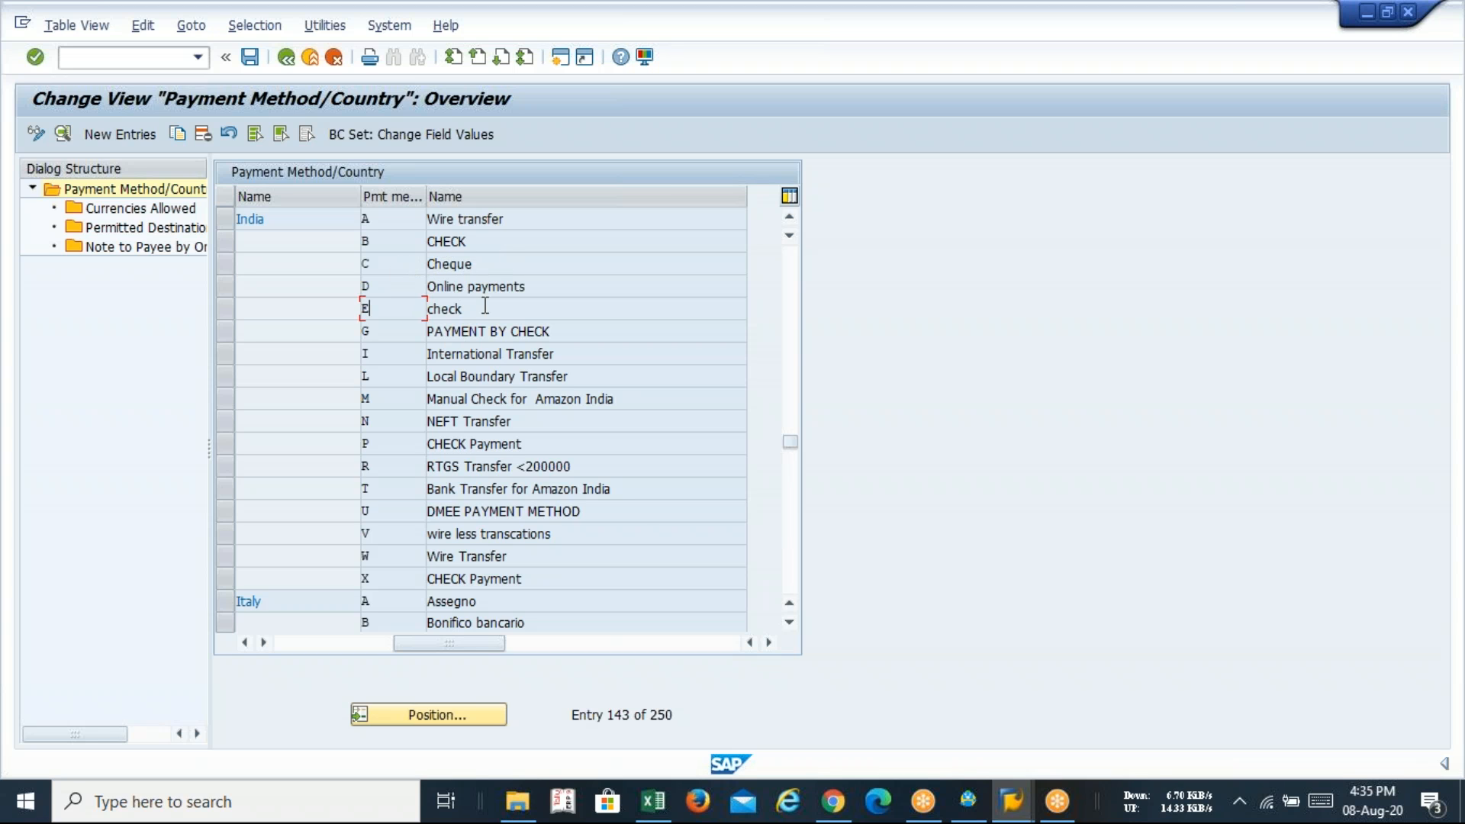
pyautogui.click(527, 312)
pyautogui.click(286, 57)
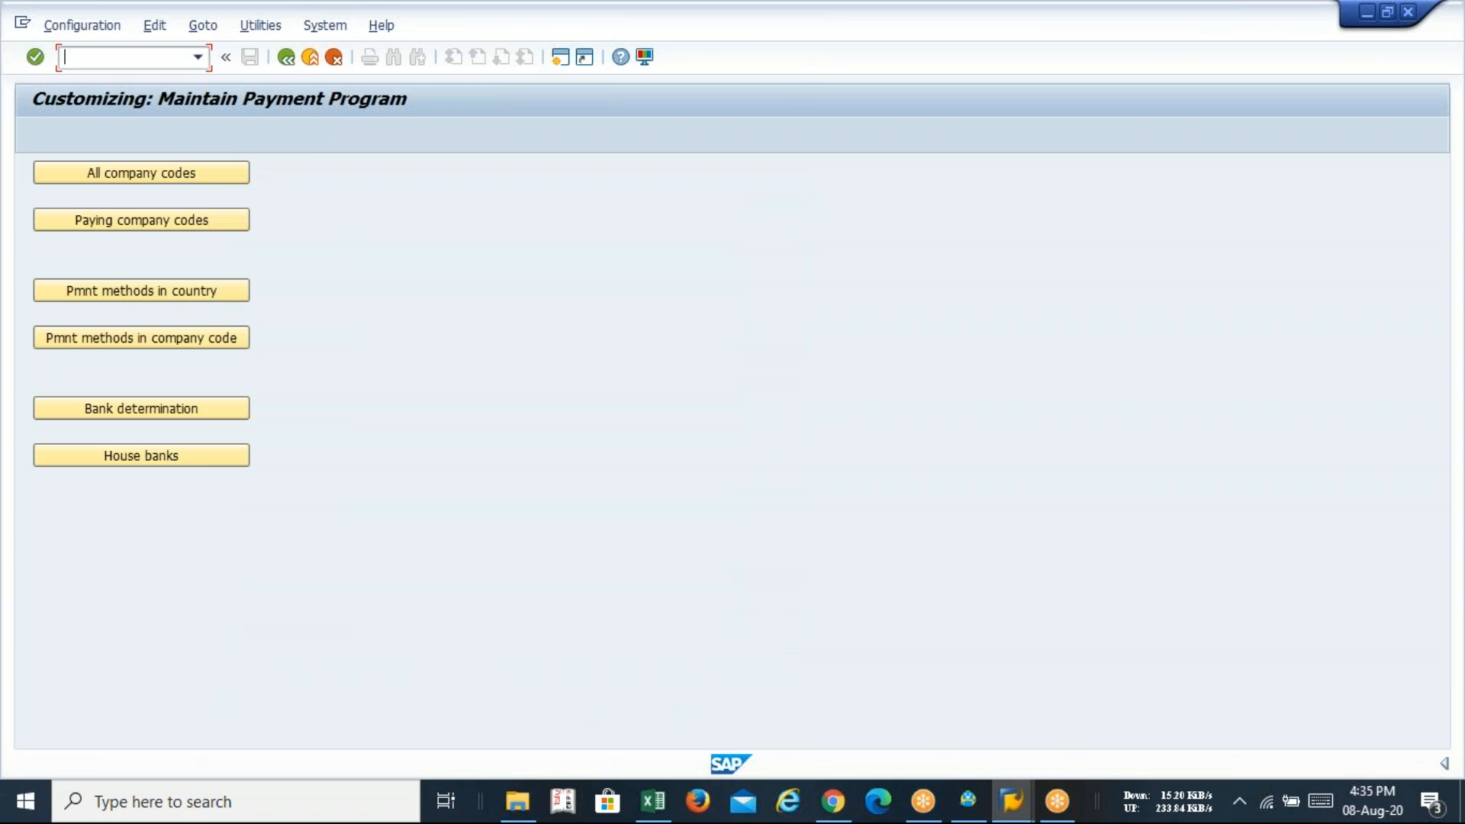
# - Open the maintenance of company code data for payment methods
pyautogui.click(154, 345)
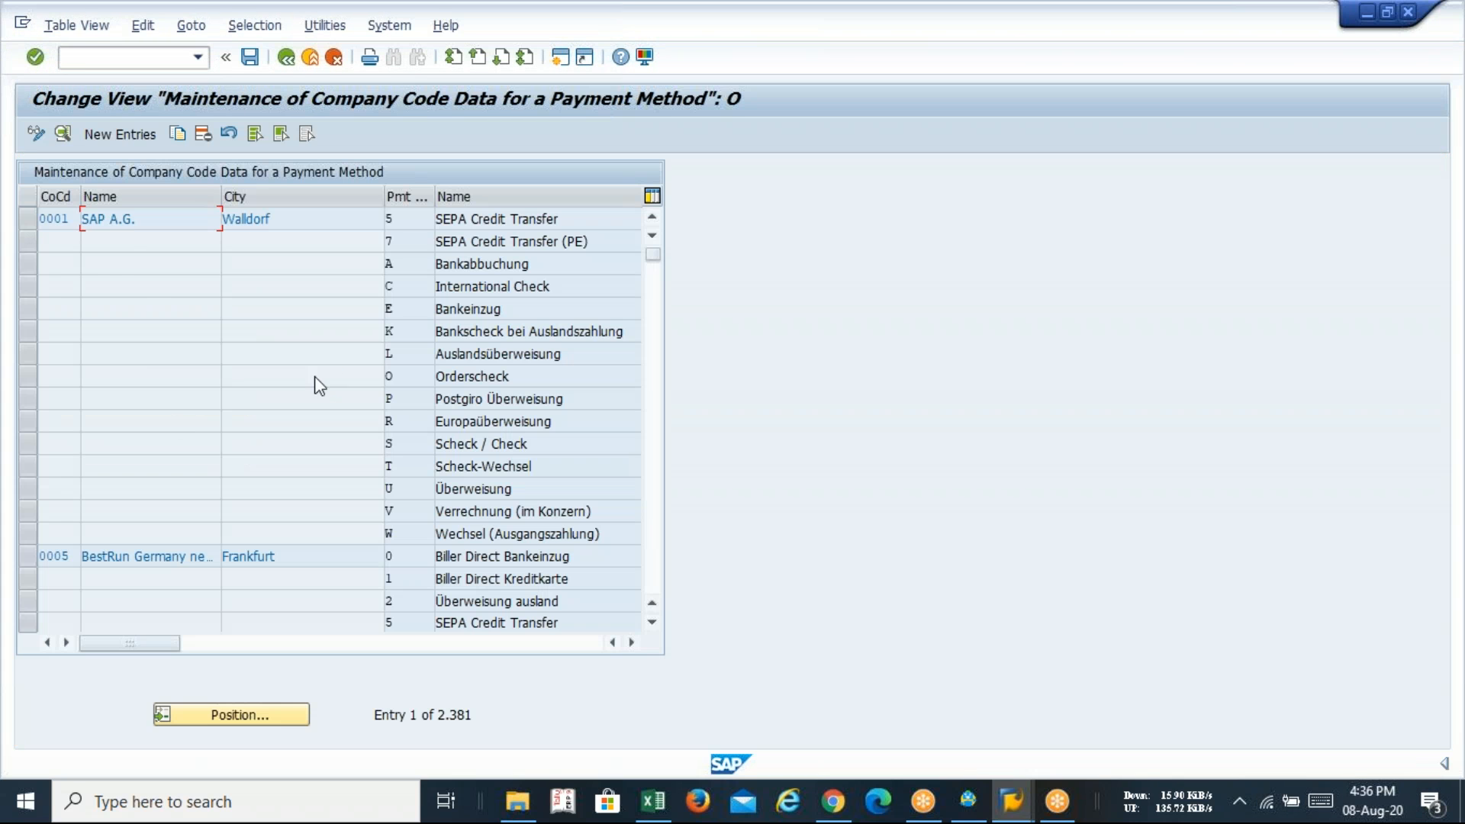
# - Create a new company code payment method entry for paying company code LAVA with payment method E, leaving the amount limits empty
pyautogui.click(126, 133)
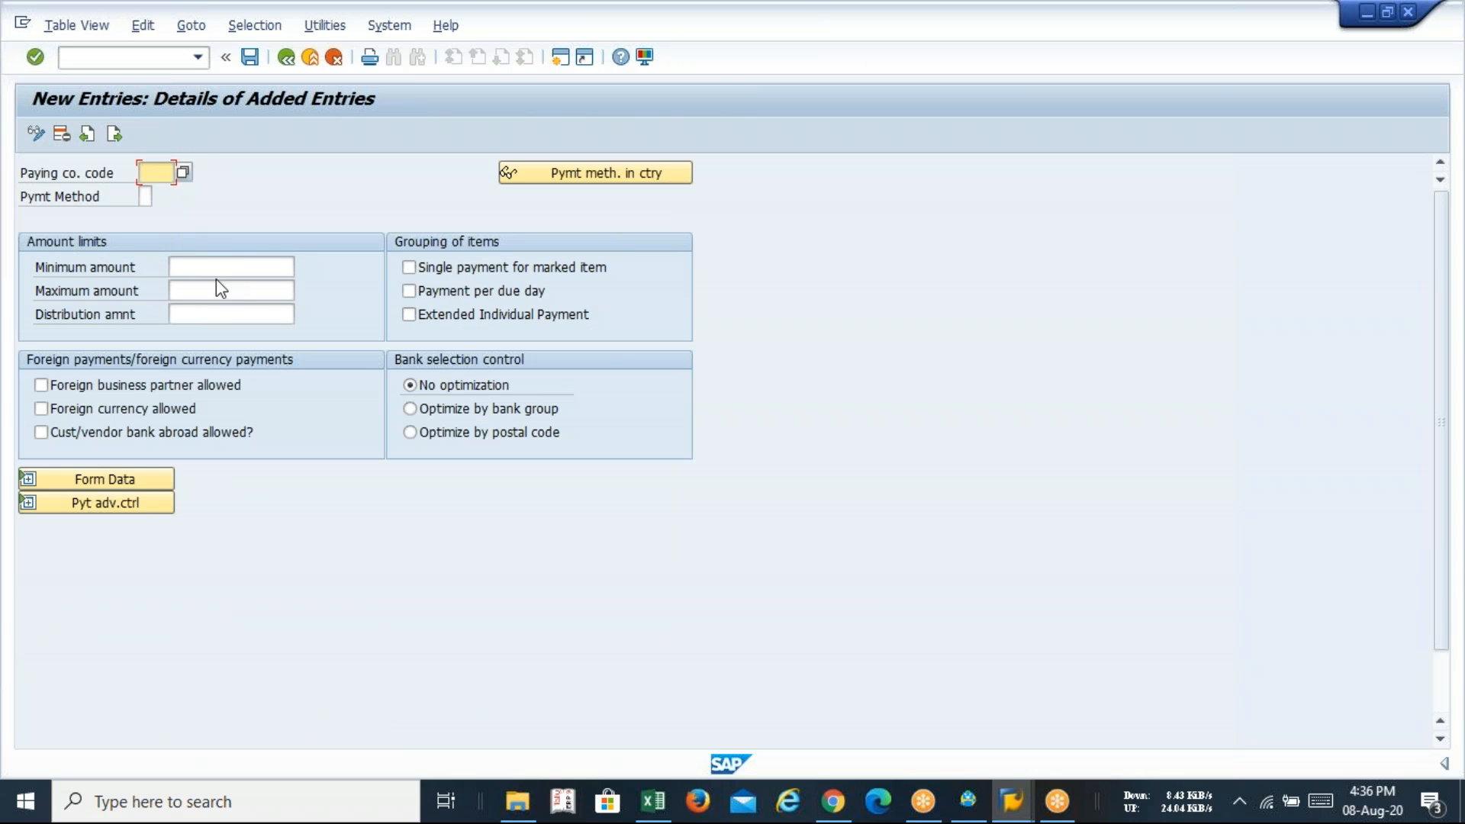
pyautogui.write('lava')
pyautogui.press('Tab')
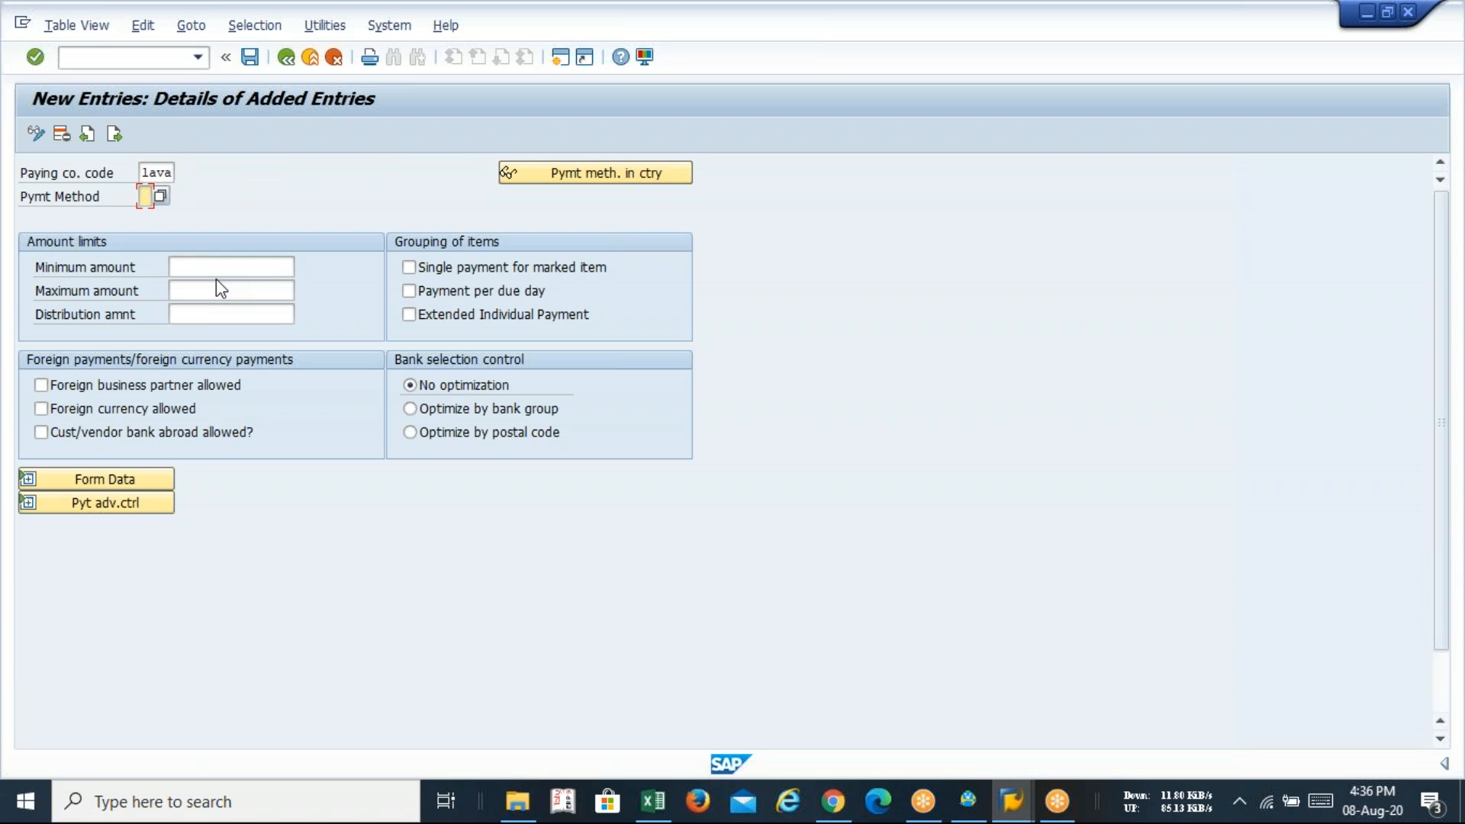
pyautogui.write('e')
pyautogui.press('Tab')
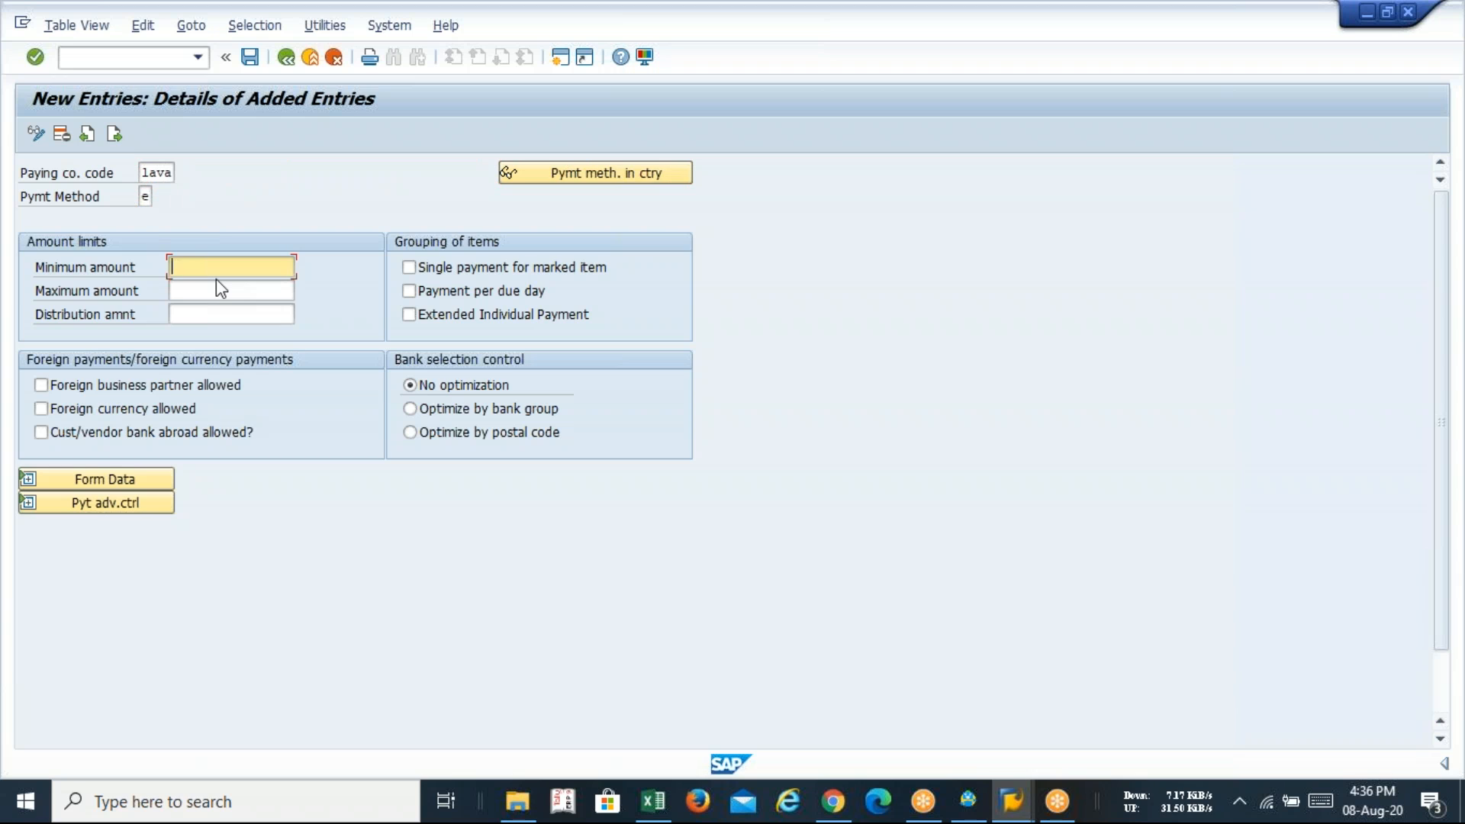
pyautogui.press('Tab')
pyautogui.press('Tab')
pyautogui.press('Tab')
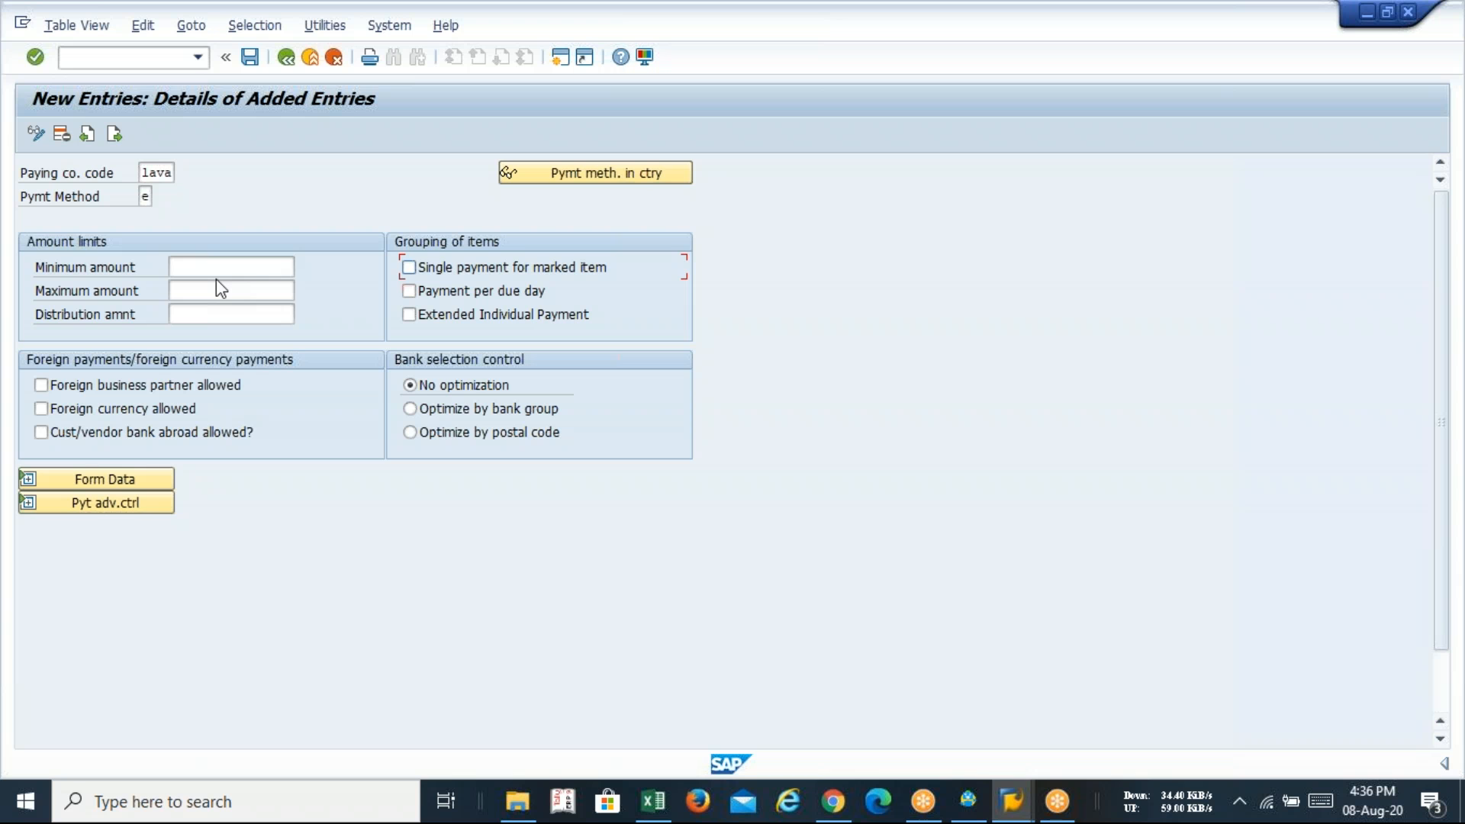
# - Save the payment method entry under customizing request EH7K901445 and return to the payment program customizing overview
pyautogui.click(250, 57)
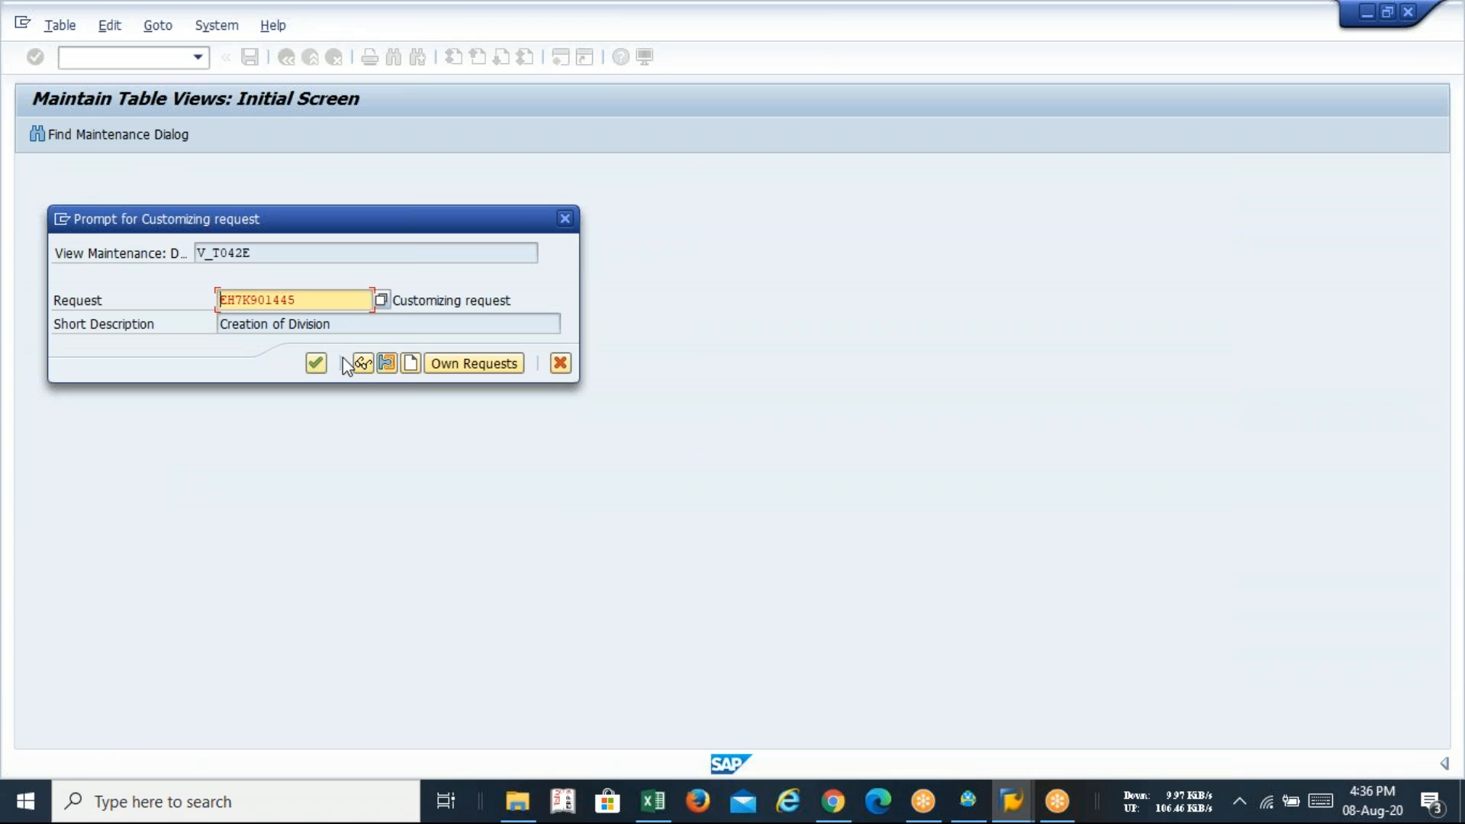
pyautogui.click(316, 363)
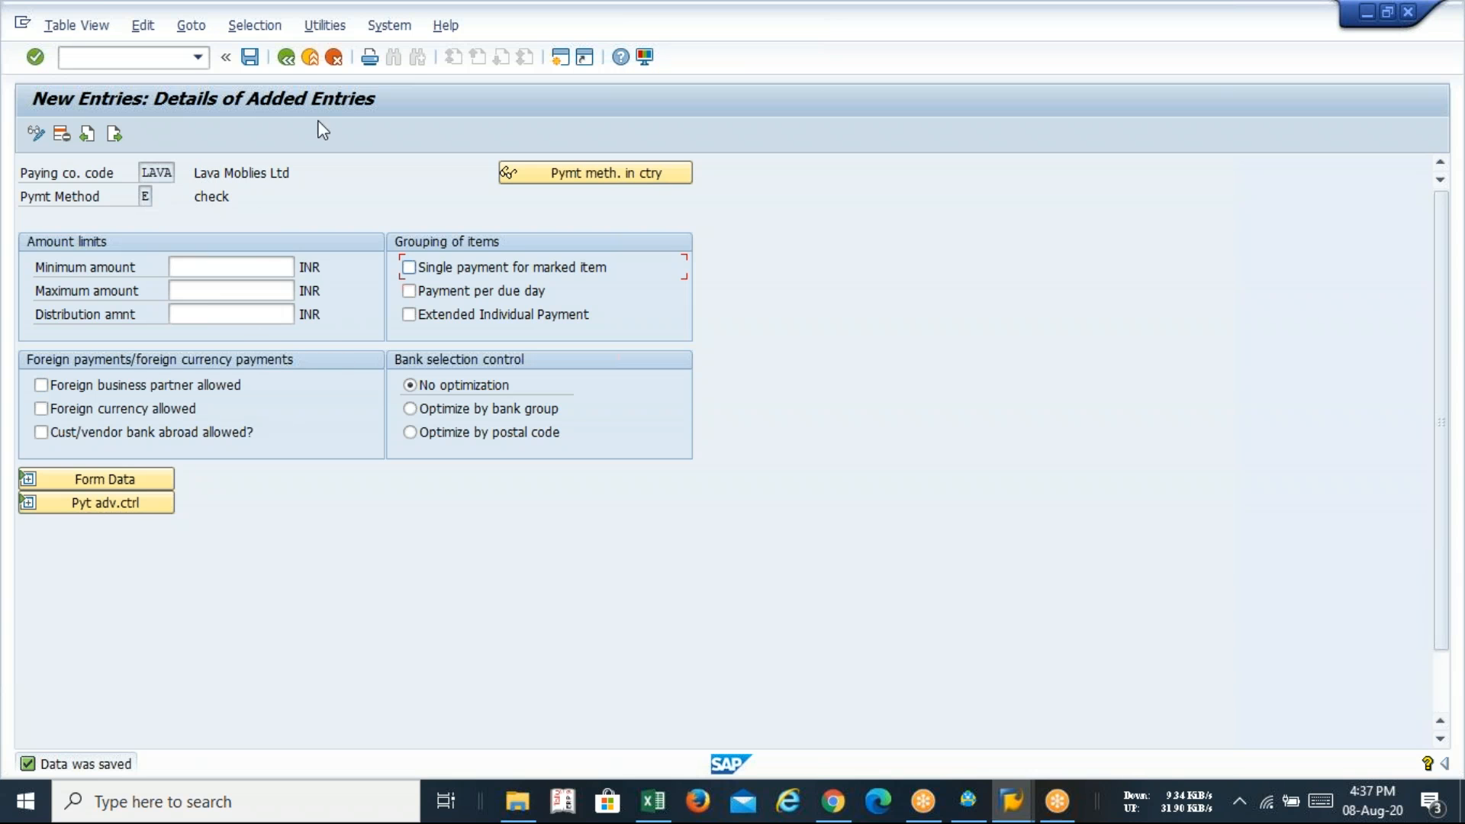
pyautogui.click(286, 58)
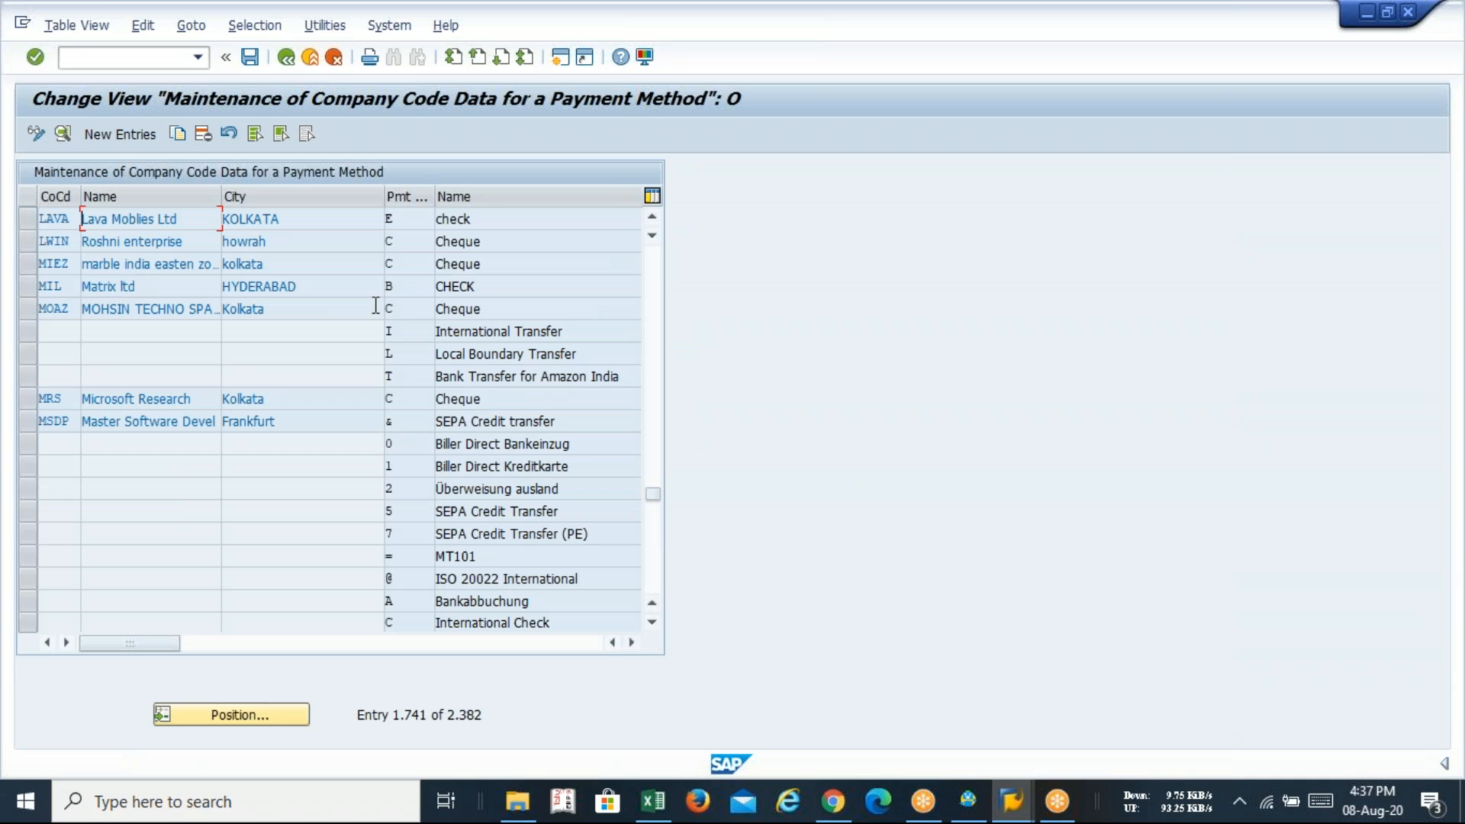
pyautogui.click(286, 58)
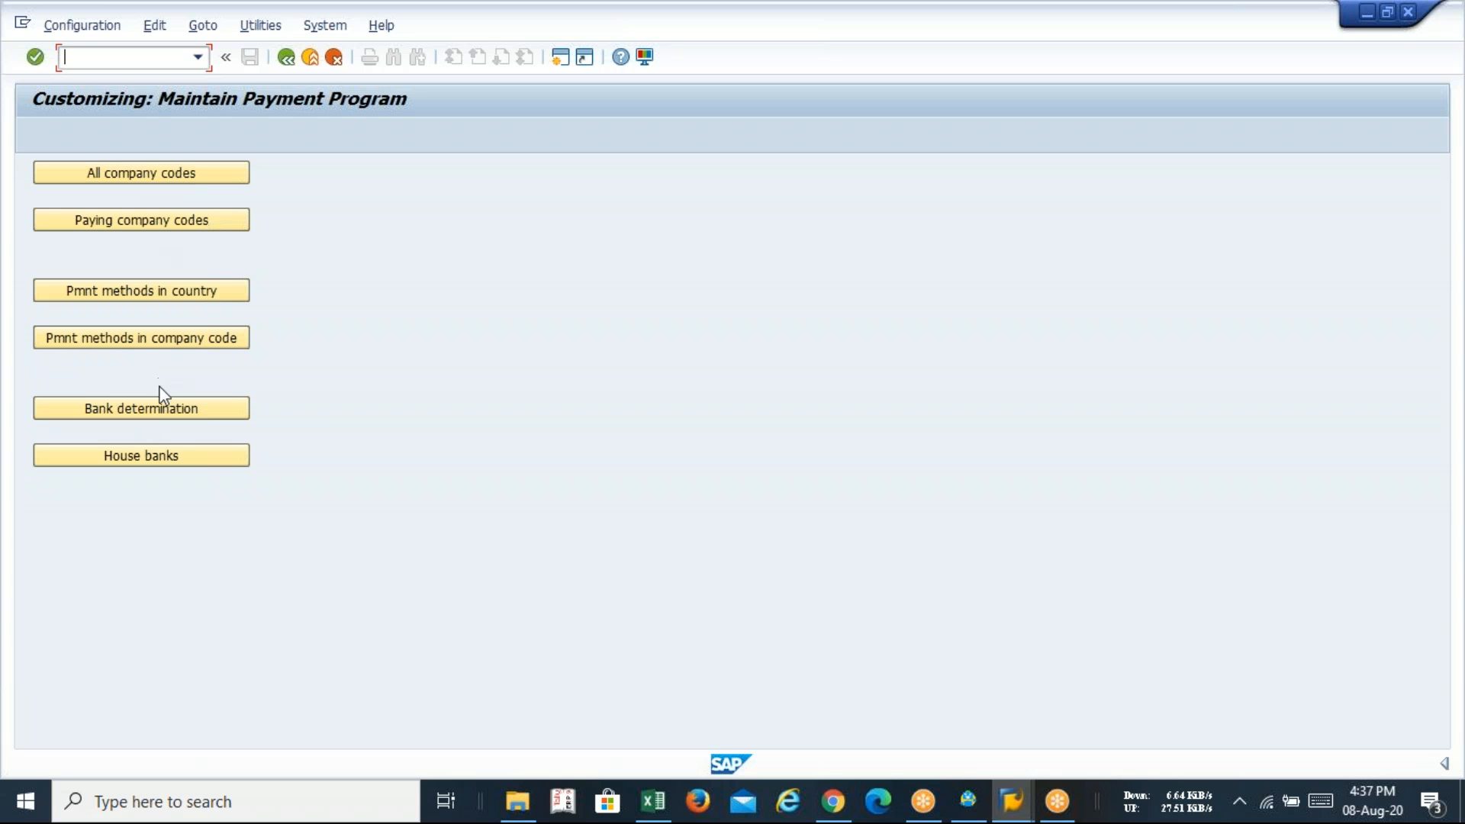
# - In bank determination, find paying company code LAVA and open its ranking order
pyautogui.click(157, 412)
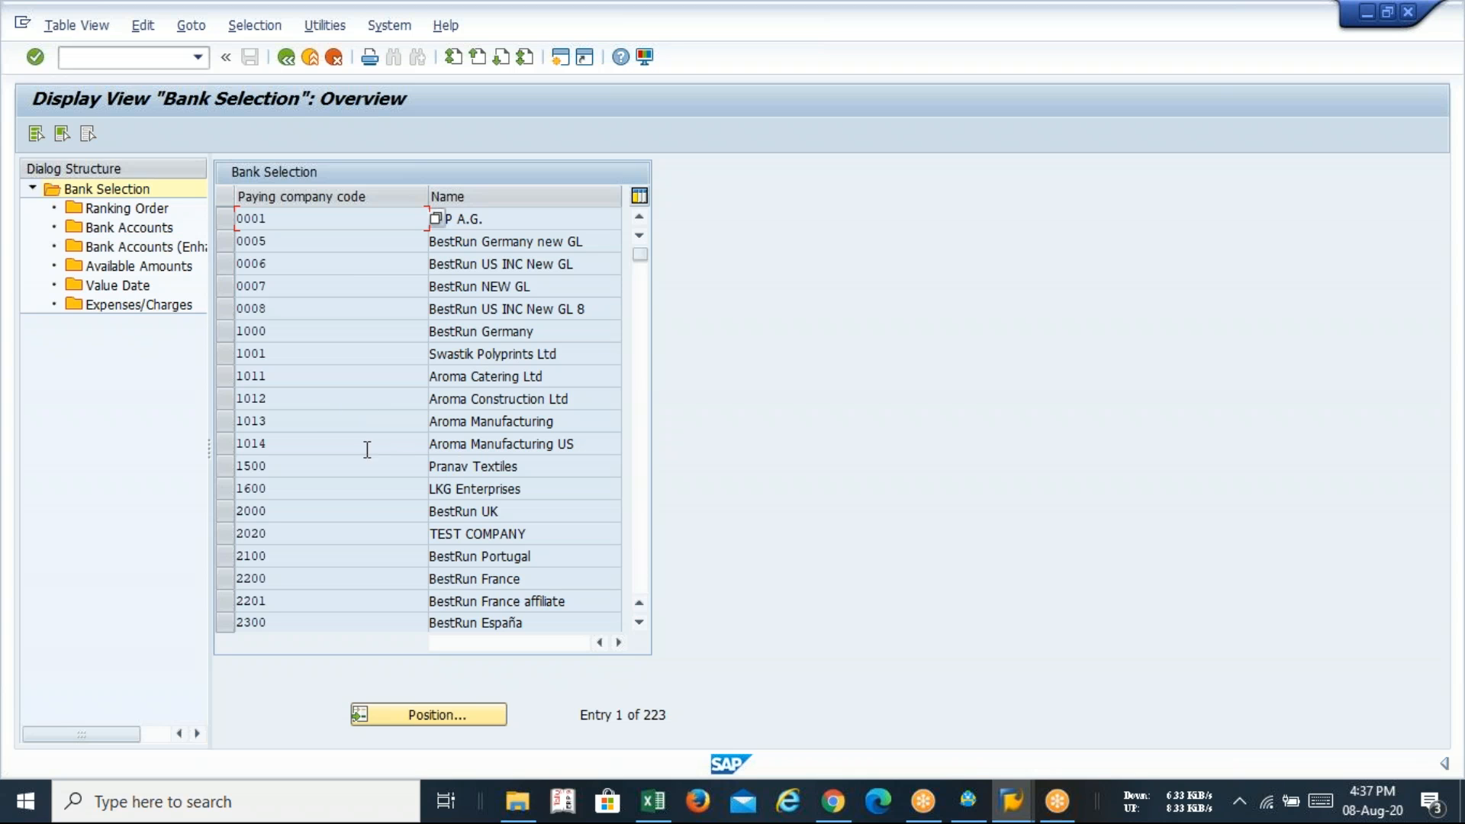
pyautogui.click(443, 715)
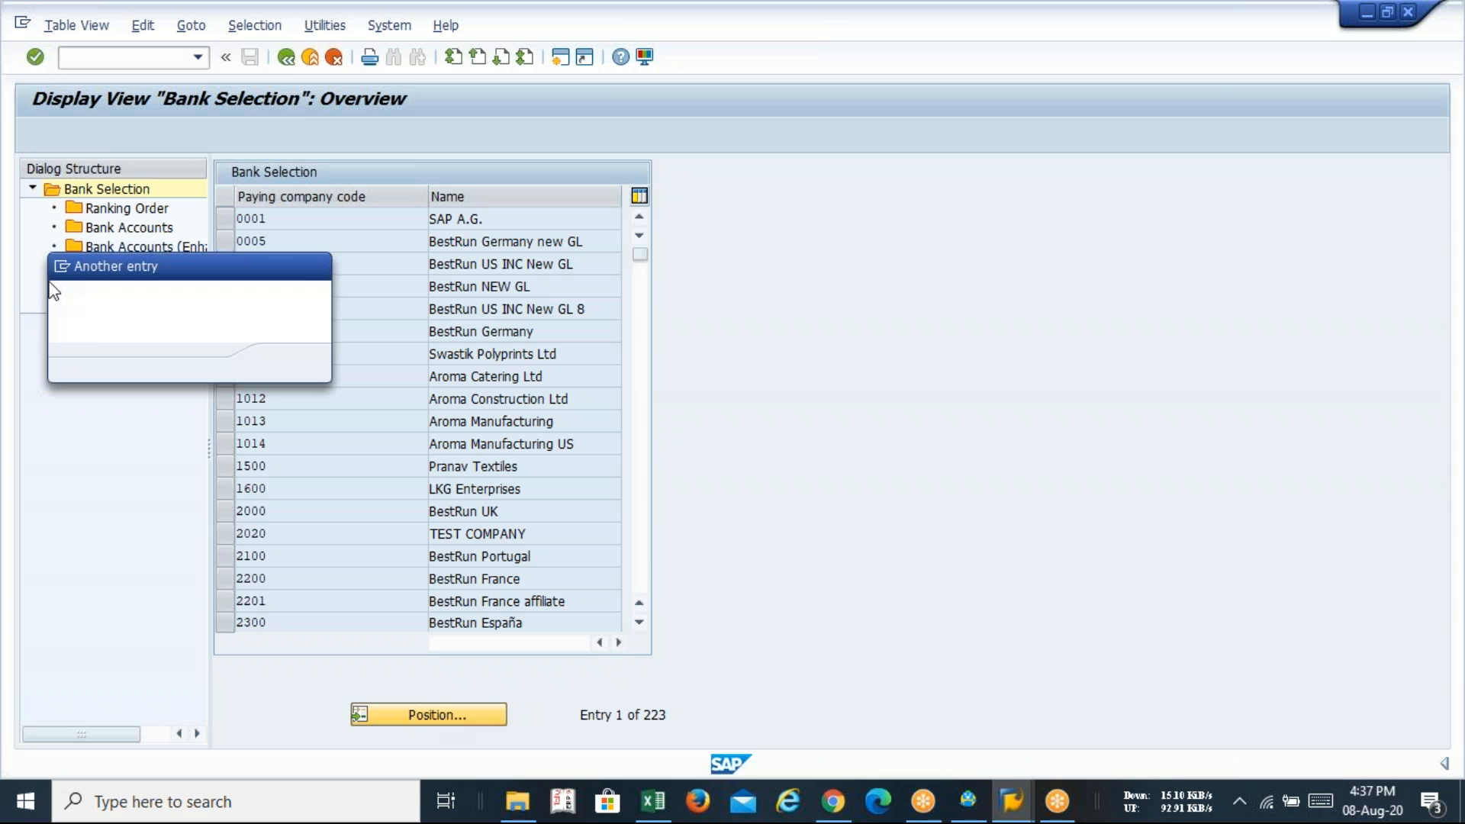
pyautogui.write('lava')
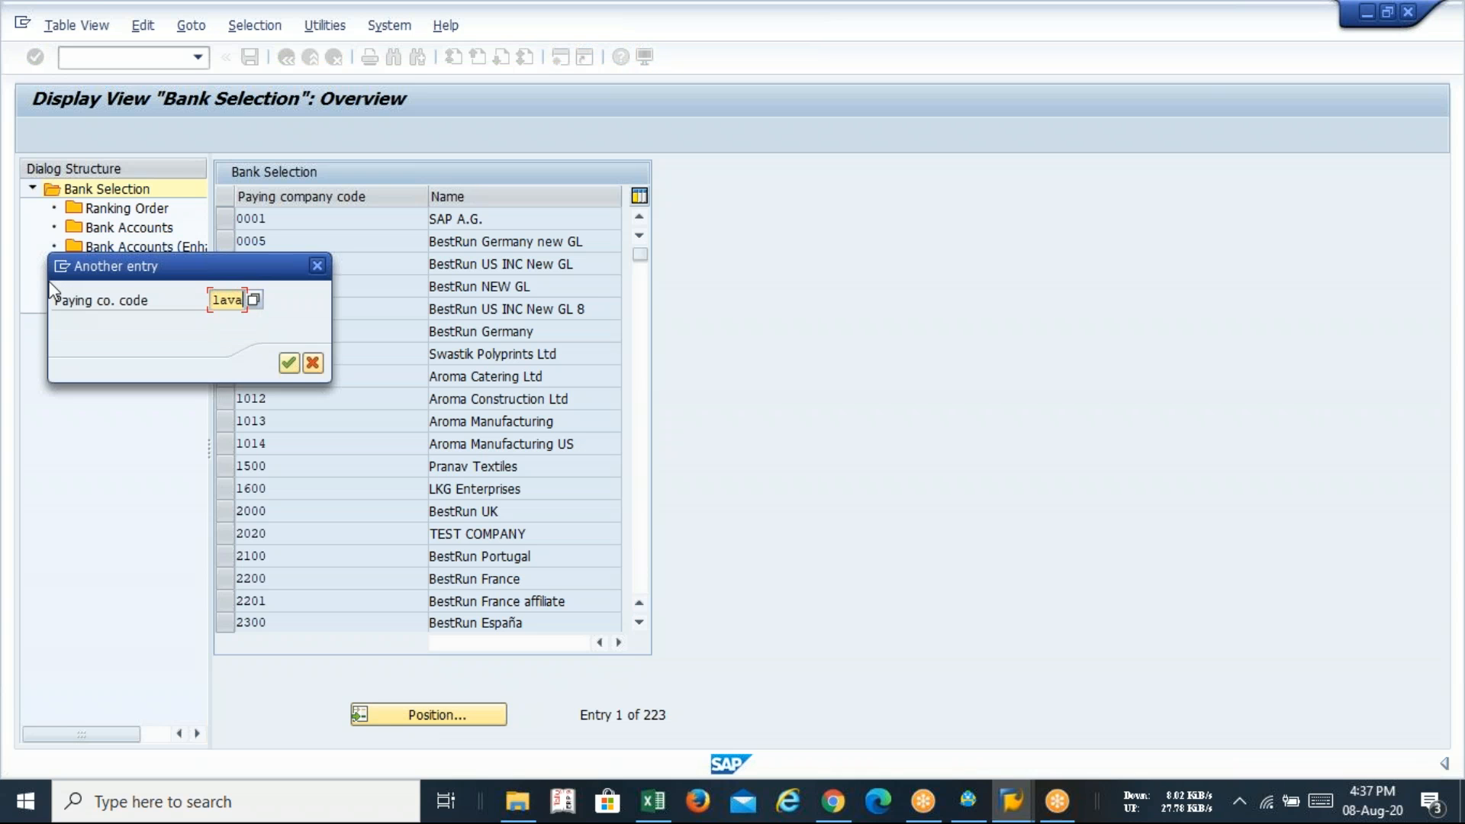
pyautogui.press('Return')
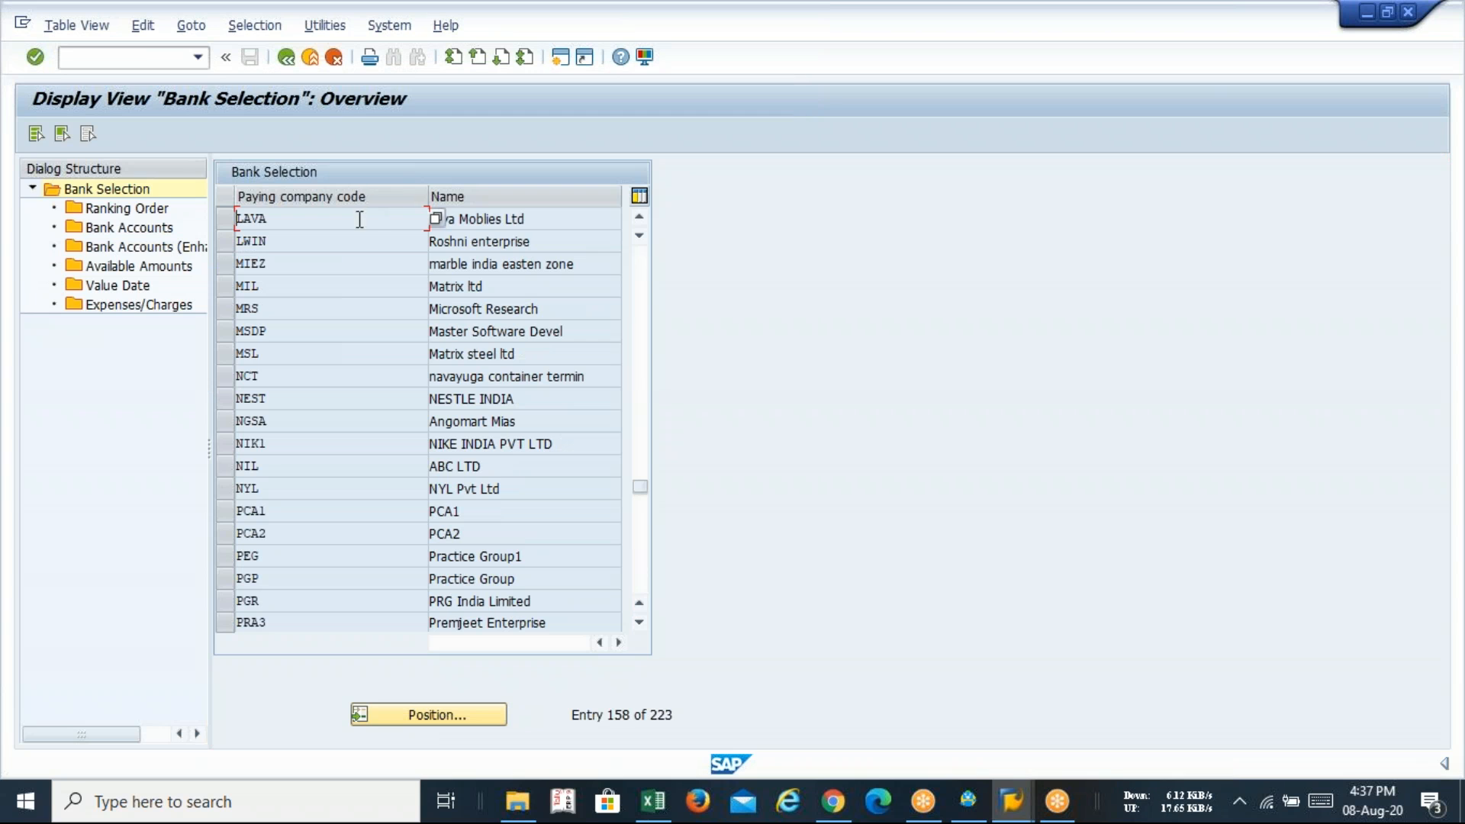
pyautogui.click(224, 218)
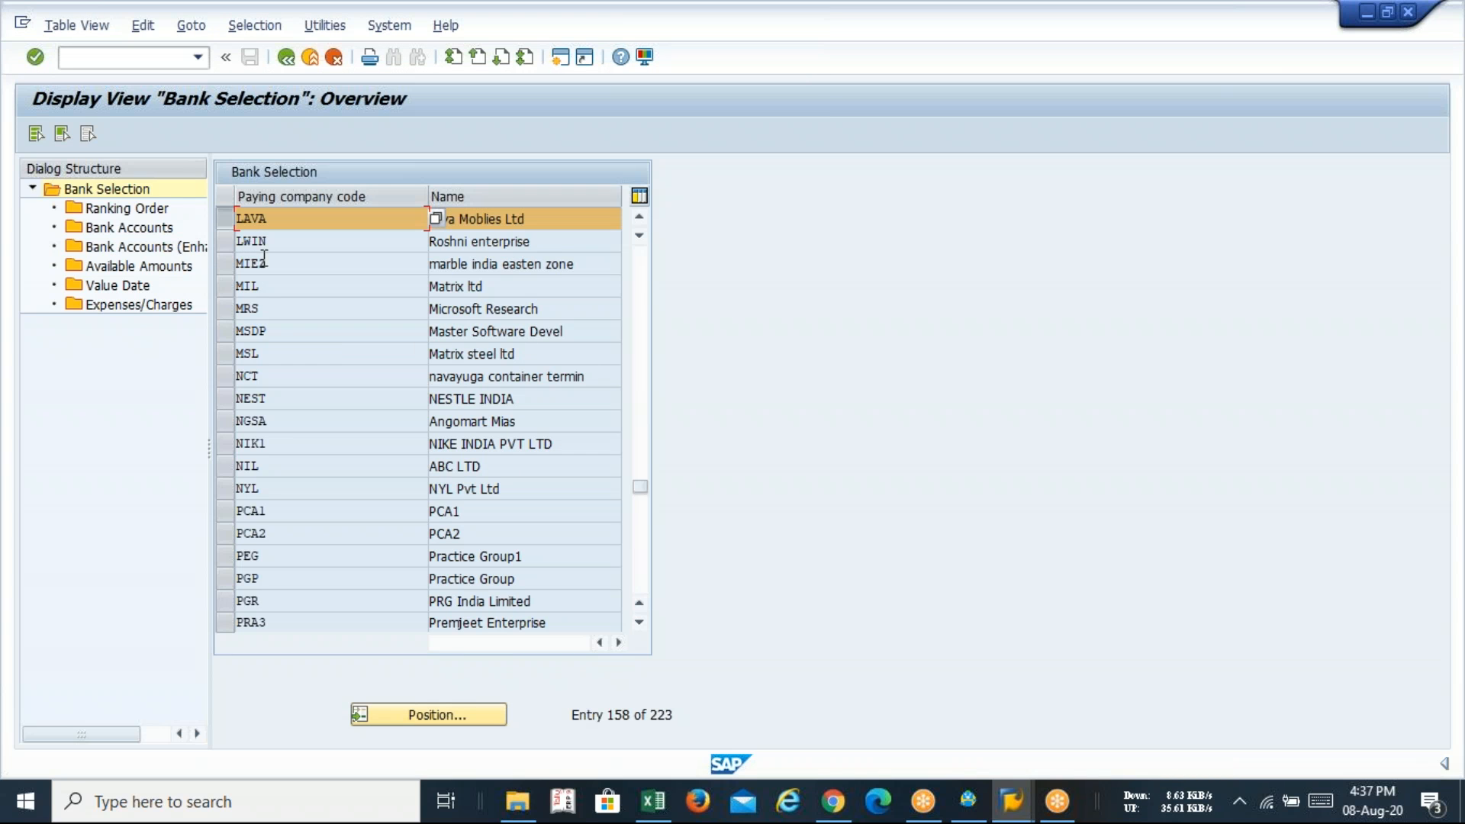
pyautogui.doubleClick(122, 210)
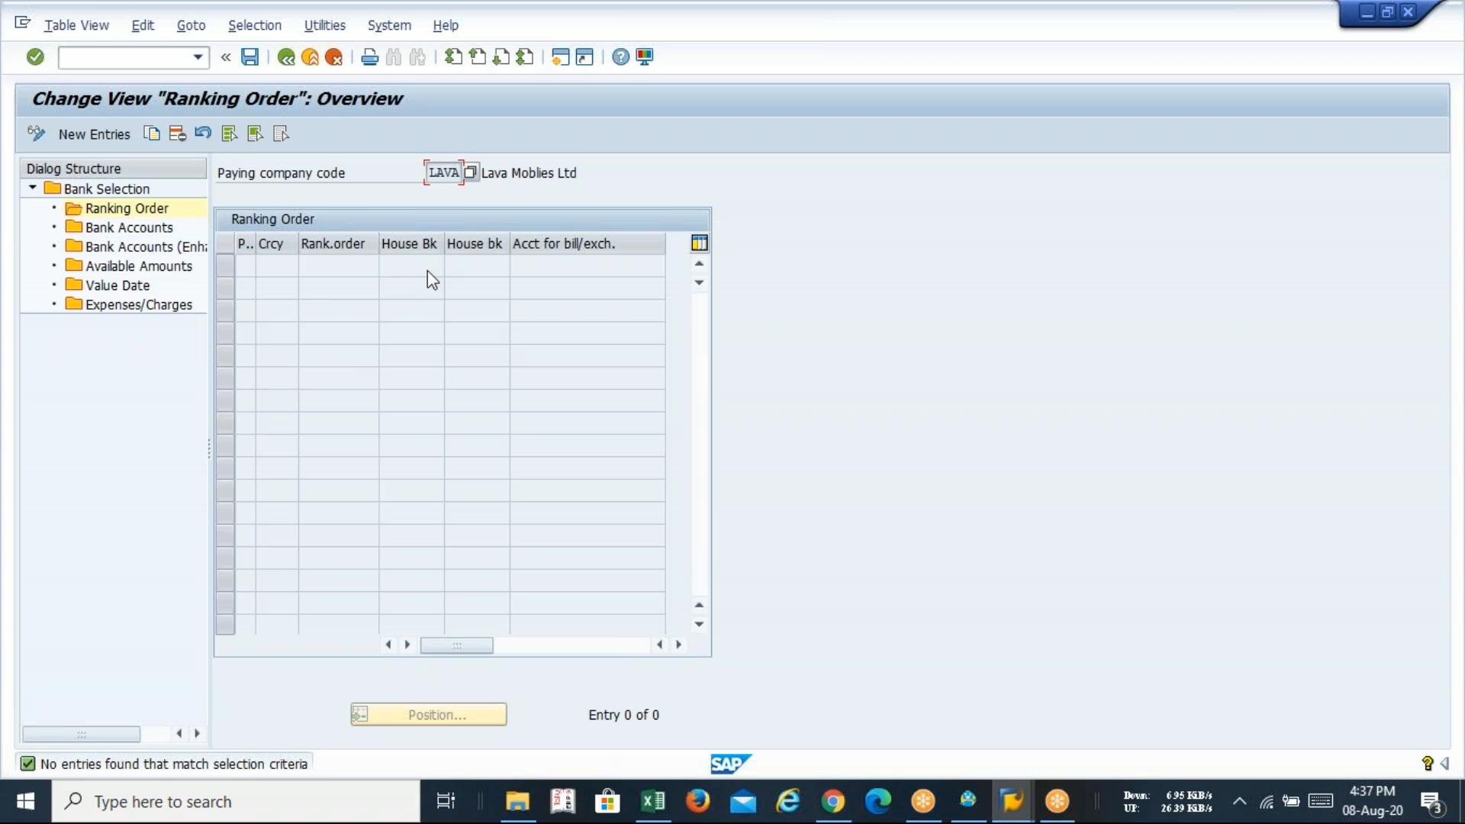
# - Add a ranking order entry with payment method E, currency INR, rank 1 and house bank CITI
pyautogui.click(103, 135)
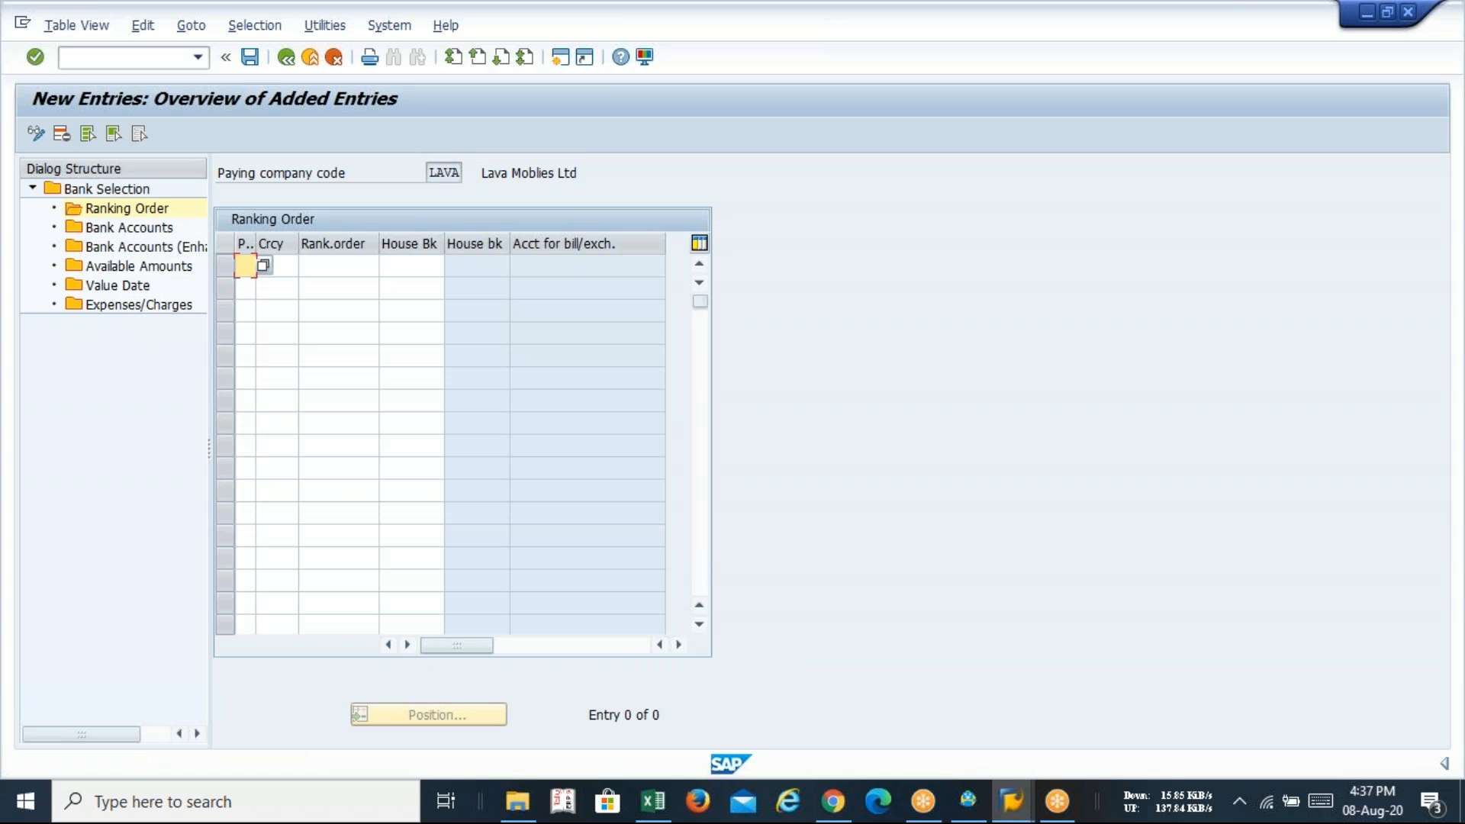
pyautogui.write('e')
pyautogui.press('Tab')
pyautogui.write('inr')
pyautogui.press('Tab')
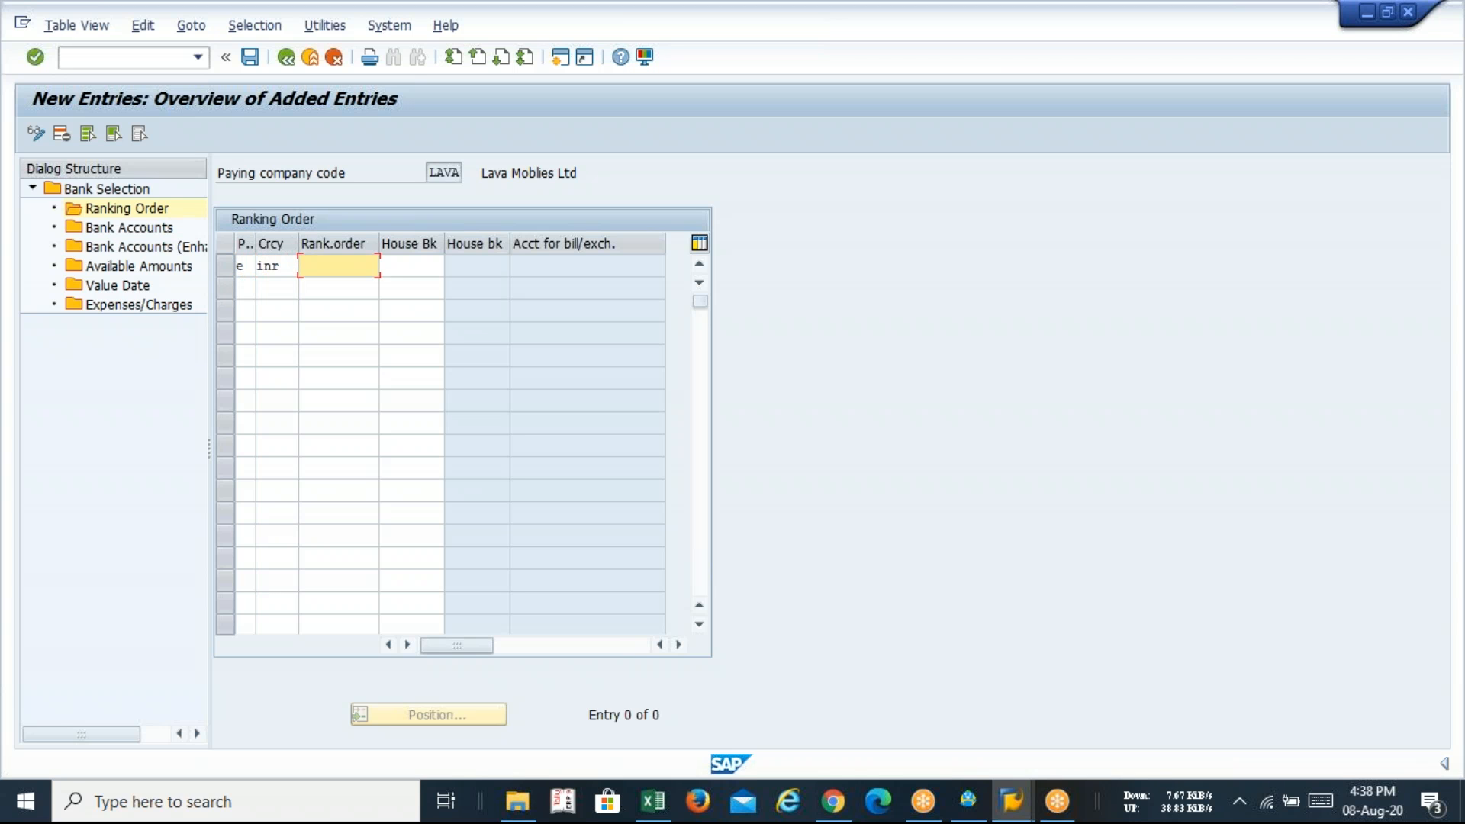
pyautogui.write('1')
pyautogui.press('Tab')
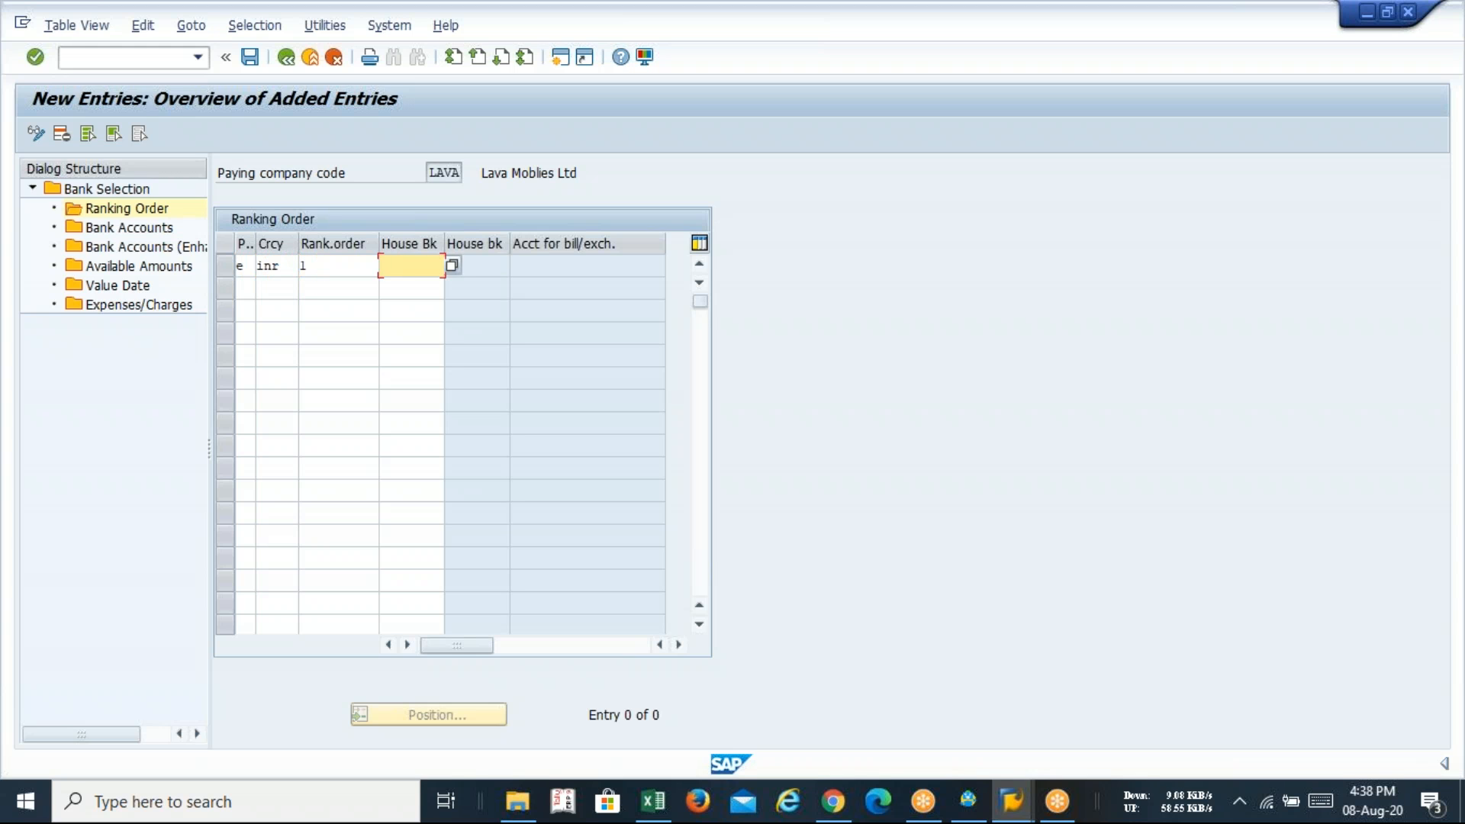
pyautogui.write('citi')
pyautogui.press('Return')
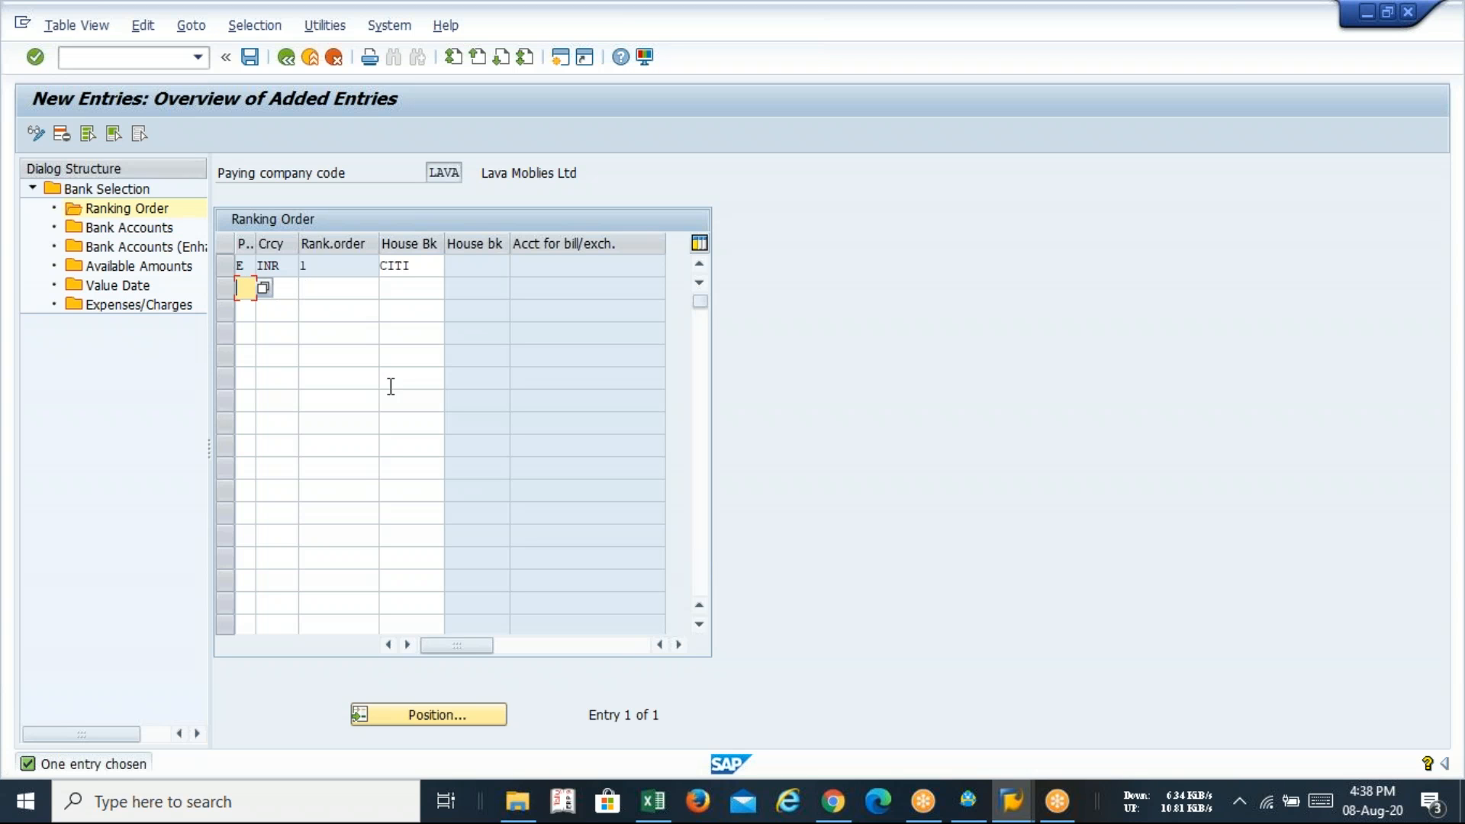
# - Add a second ranking order entry with payment method E, currency INR, rank 2 and house bank HDFCL
pyautogui.write('e')
pyautogui.press('Tab')
pyautogui.write('inr')
pyautogui.press('Tab')
pyautogui.write('2')
pyautogui.press('Tab')
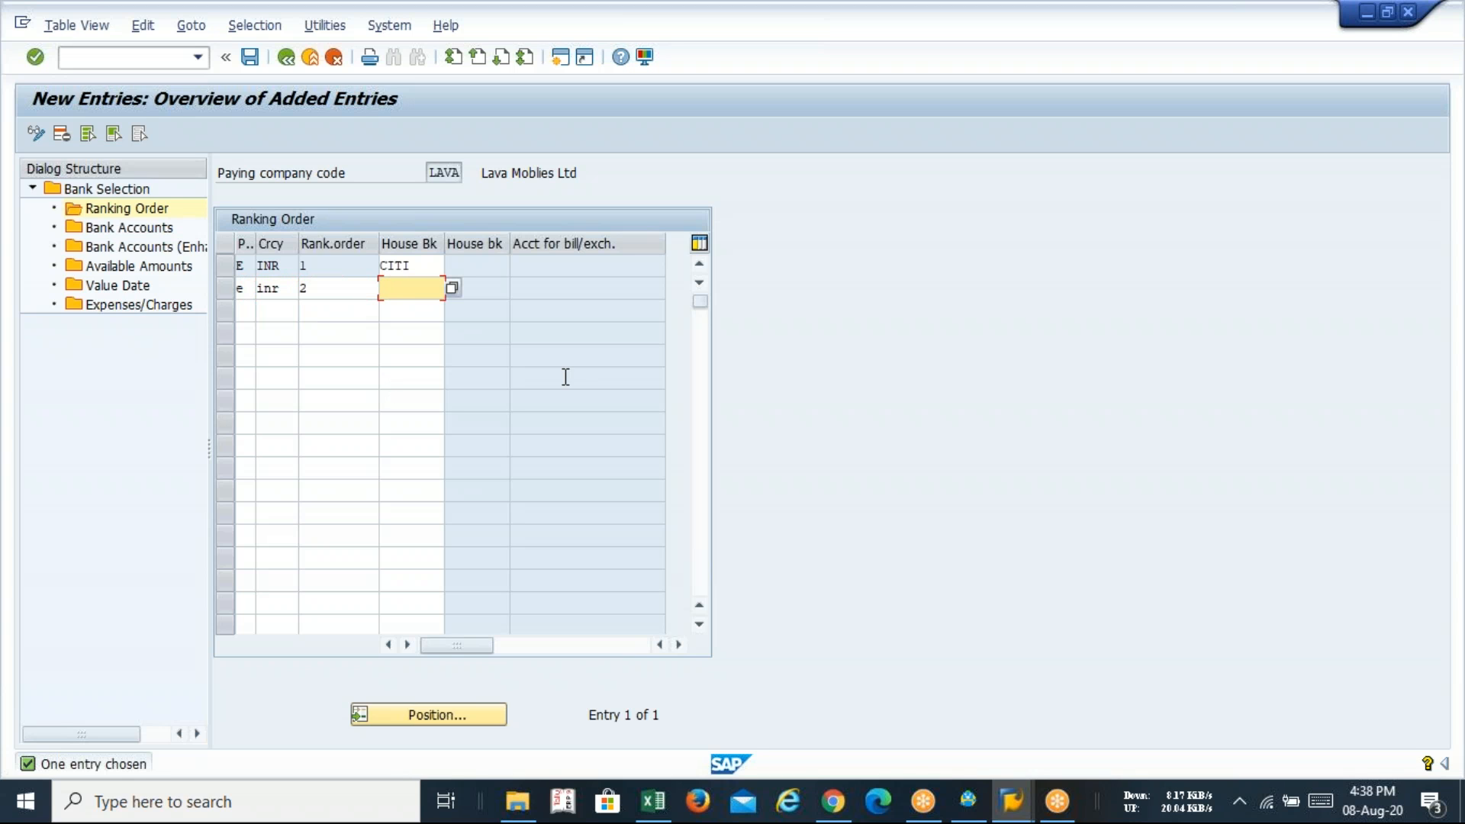
pyautogui.click(452, 288)
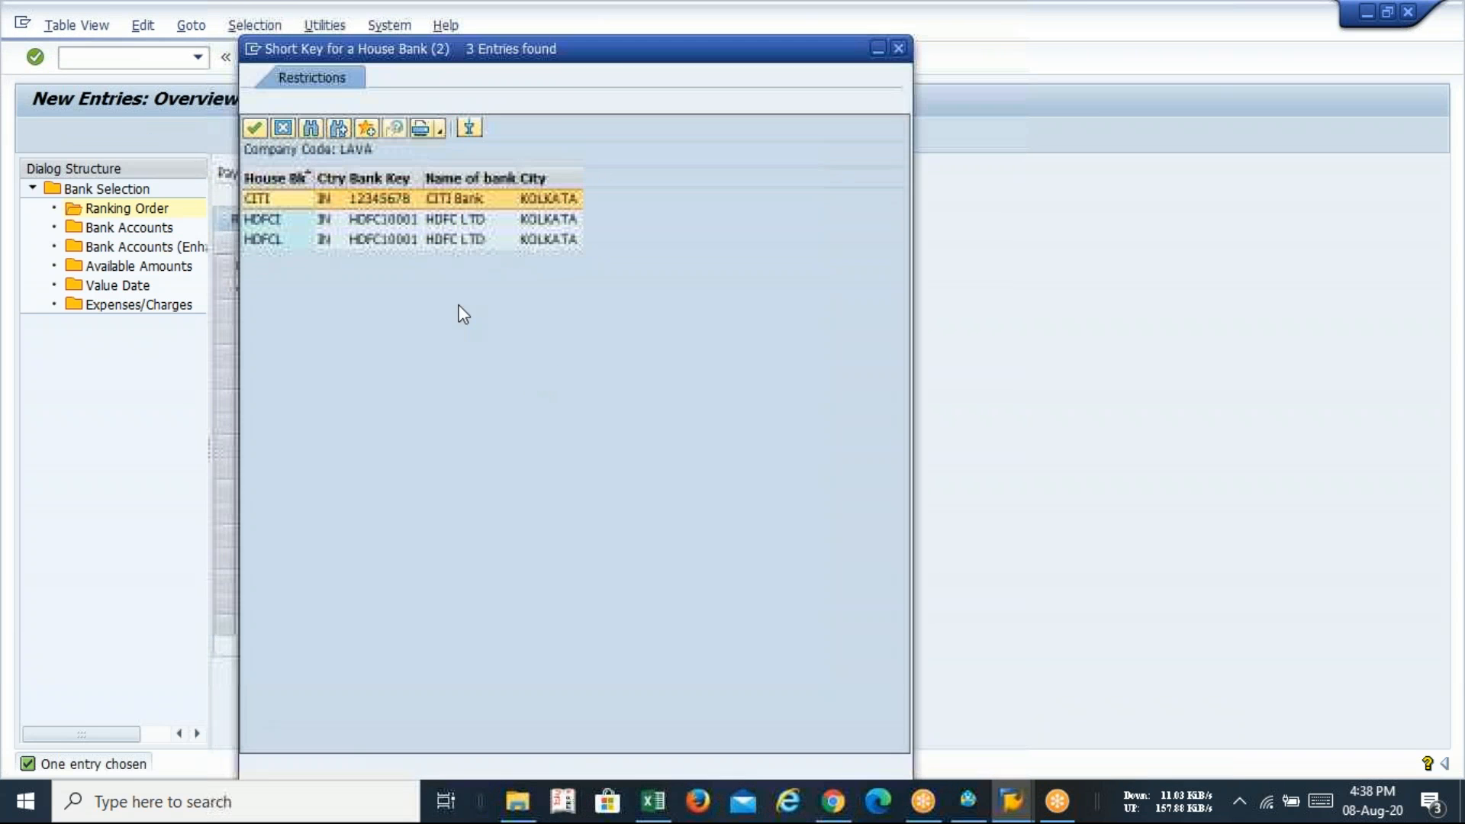
pyautogui.click(373, 239)
pyautogui.press('Return')
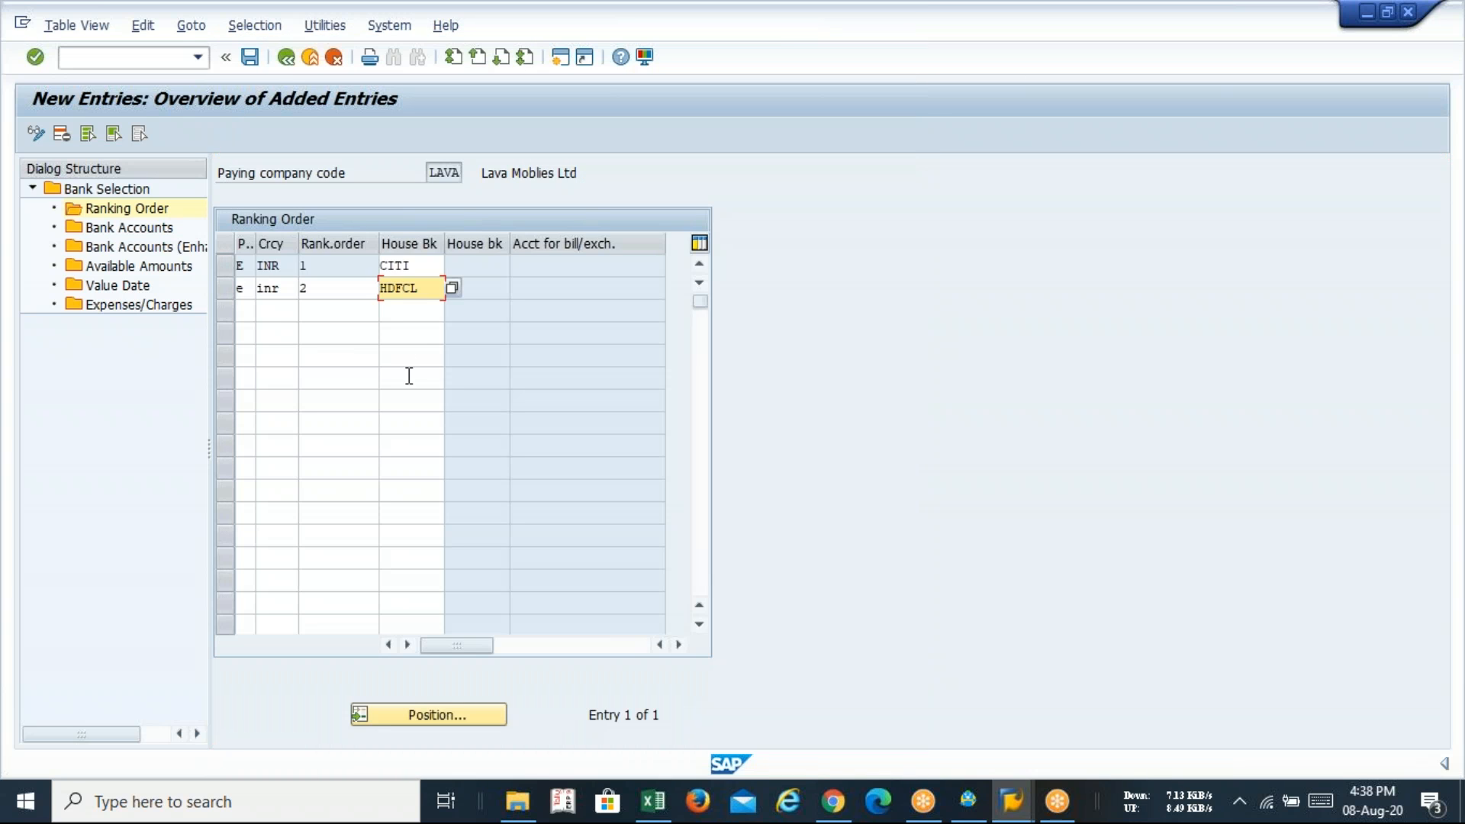
pyautogui.press('Return')
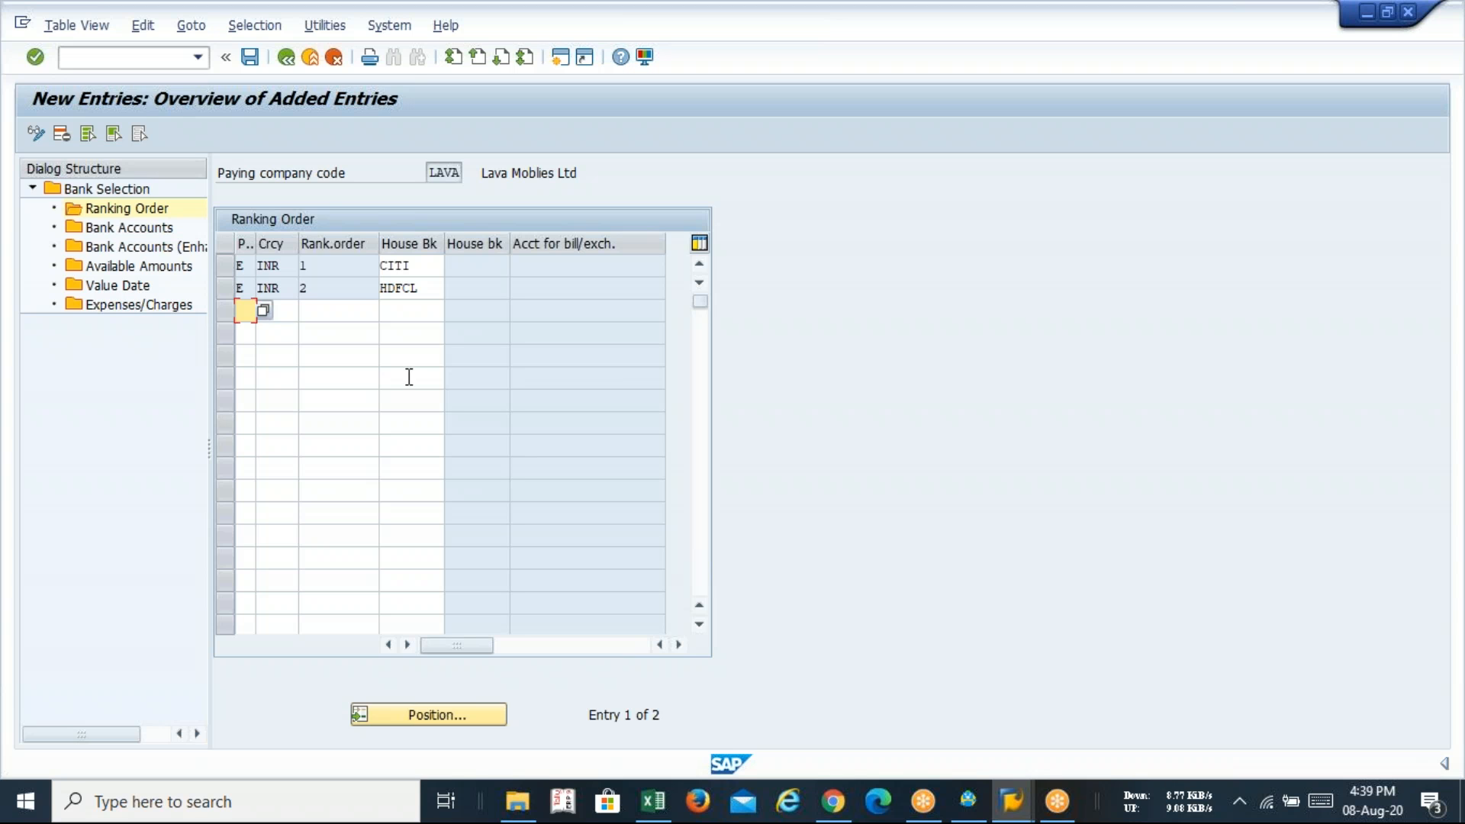
# - Start a new bank accounts entry for LAVA with house bank CITI, payment method E and currency INR
pyautogui.doubleClick(135, 229)
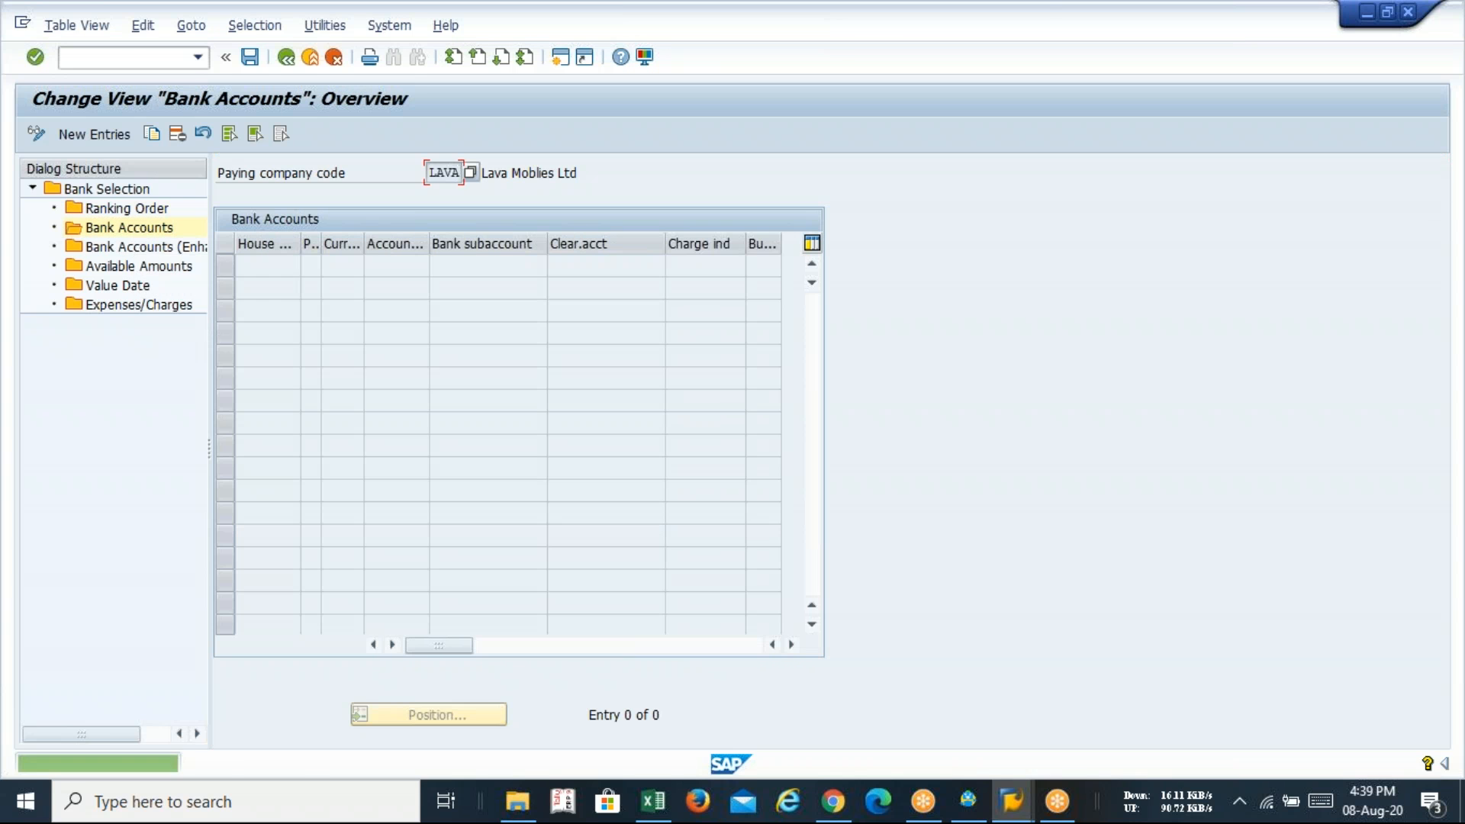
pyautogui.click(120, 136)
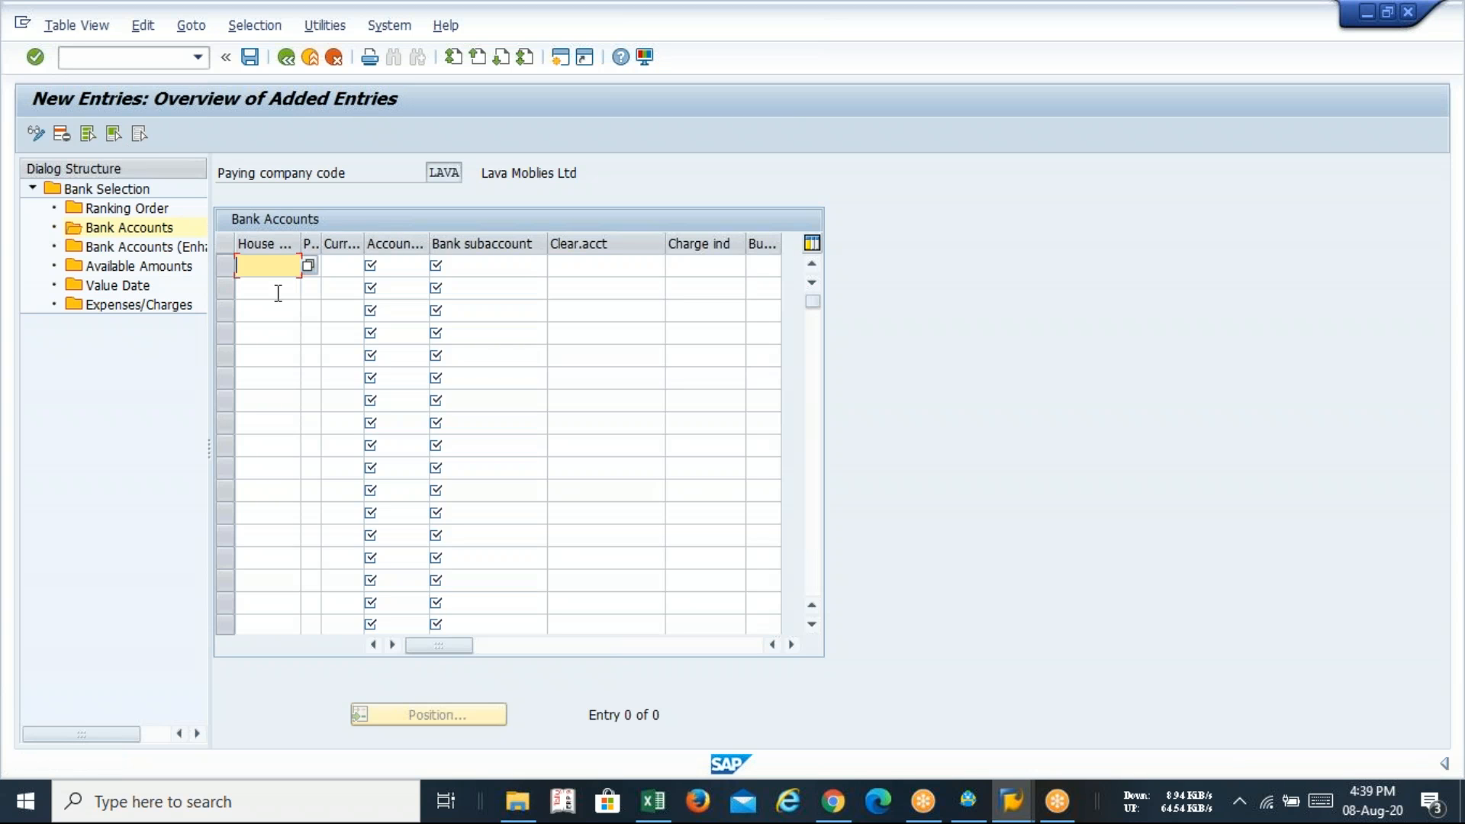
pyautogui.press('BackSpace')
pyautogui.press('BackSpace')
pyautogui.press('BackSpace')
pyautogui.press('Down')
pyautogui.press('Return')
pyautogui.write('e')
pyautogui.press('Tab')
pyautogui.write('i')
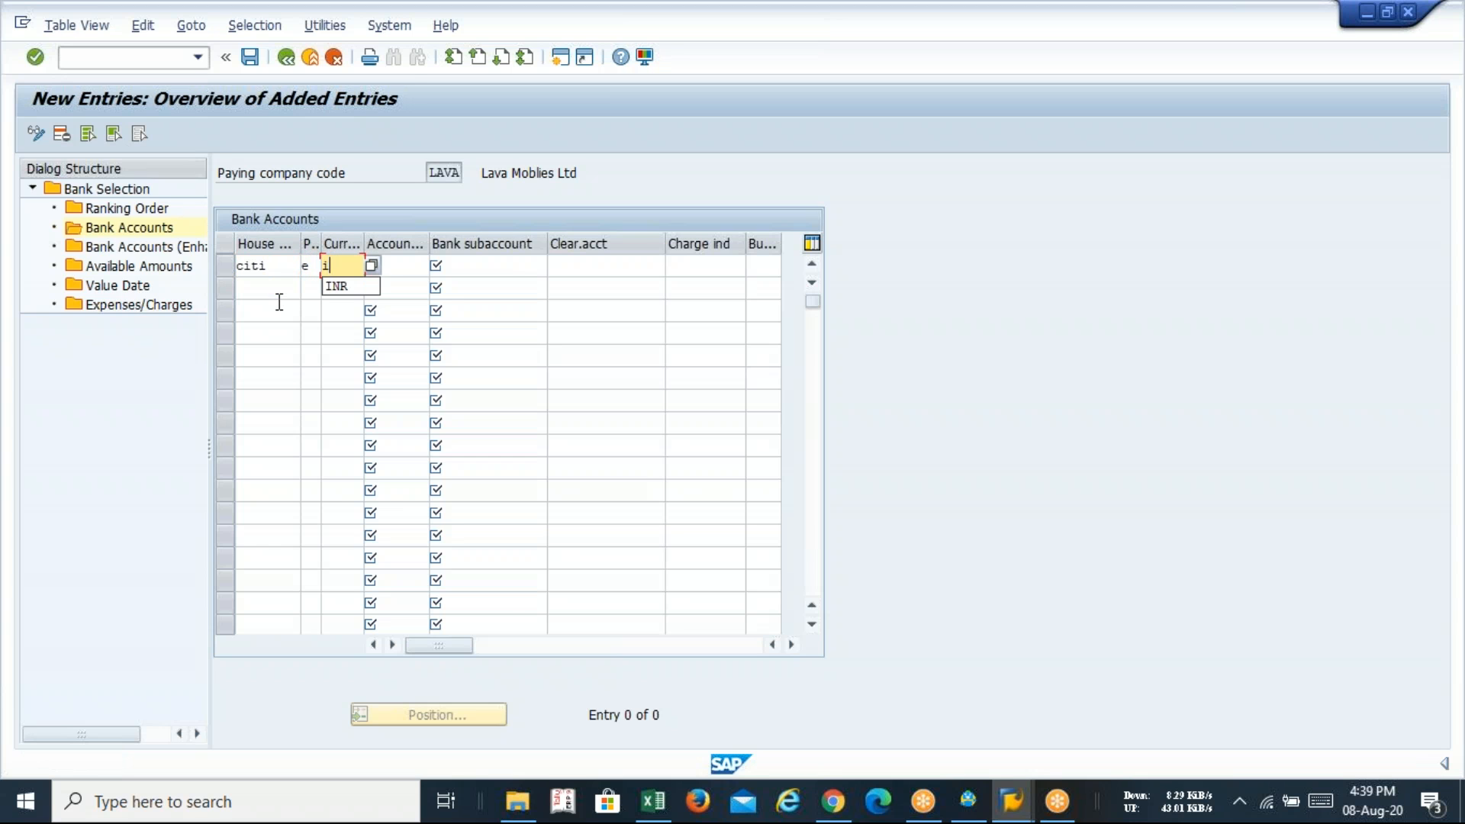
pyautogui.write('nr')
pyautogui.press('Tab')
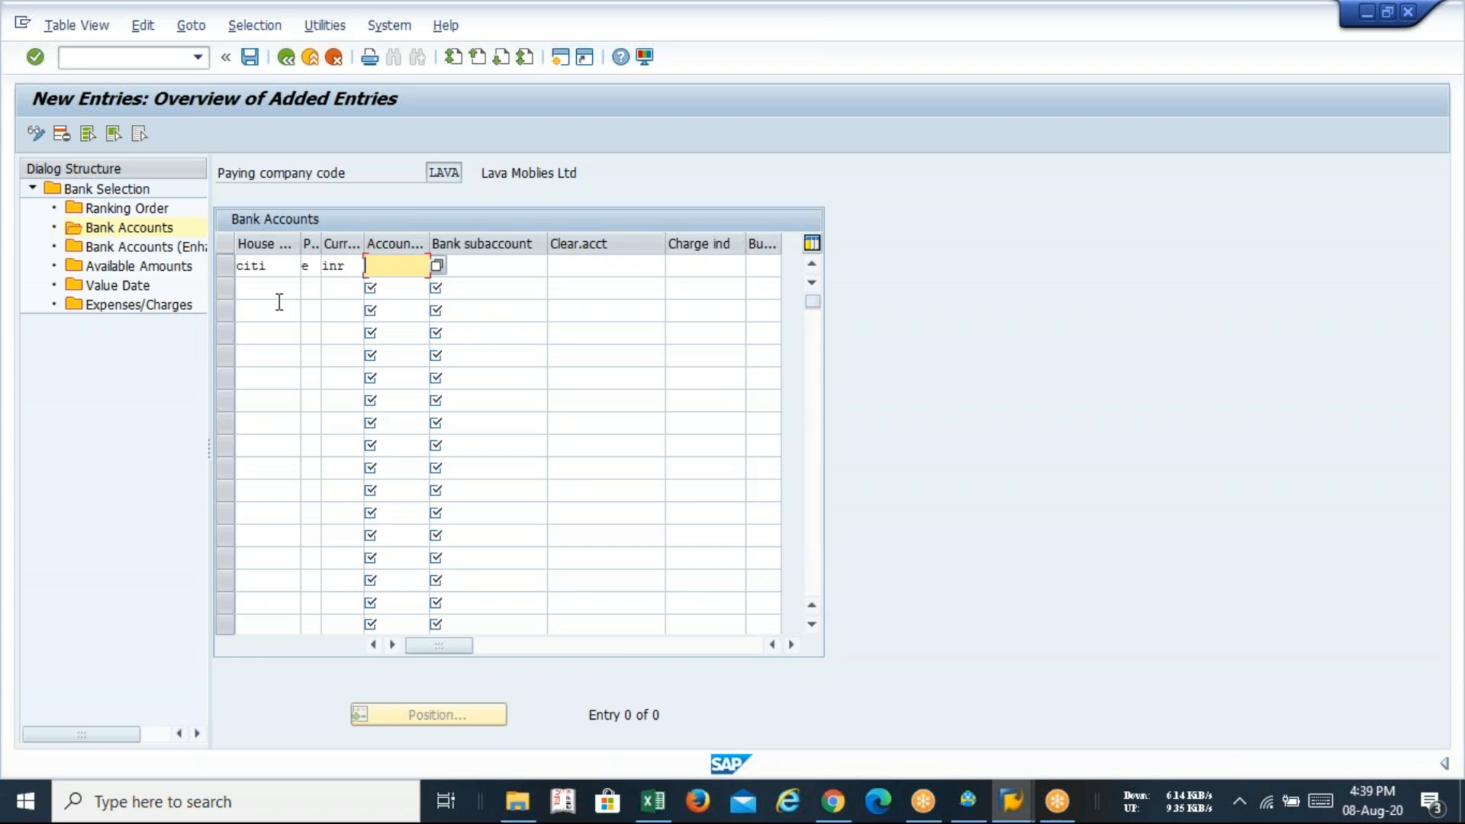
# - Assign account ID AP, the current account with CITI, to the CITI bank accounts entry
pyautogui.click(439, 267)
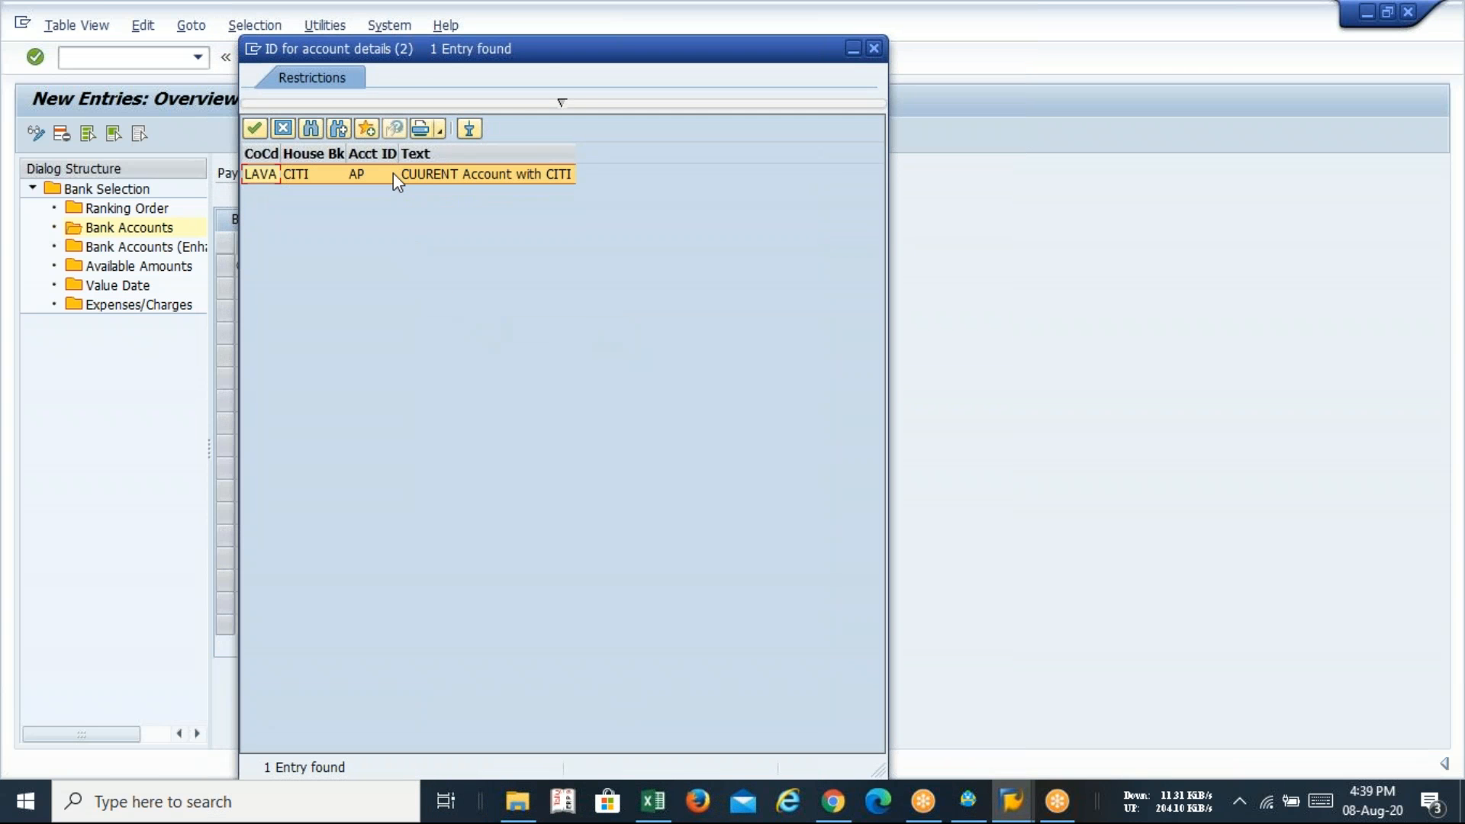
pyautogui.doubleClick(392, 176)
pyautogui.press('Tab')
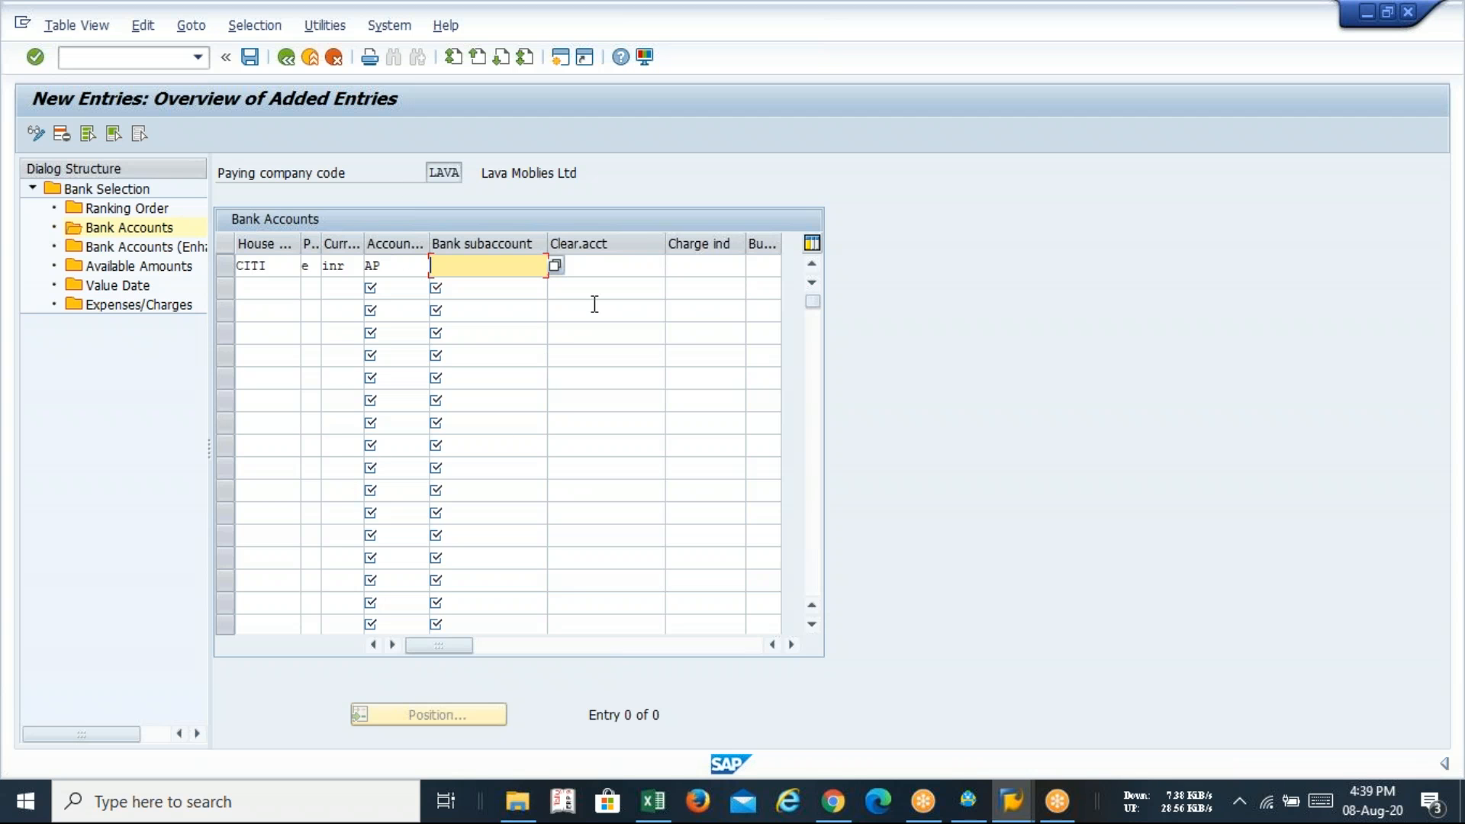
# - Set the bank subaccount of the CITI entry to the CITI Bank Outgoing Payment G/L account, leaving the clearing account empty
pyautogui.click(553, 266)
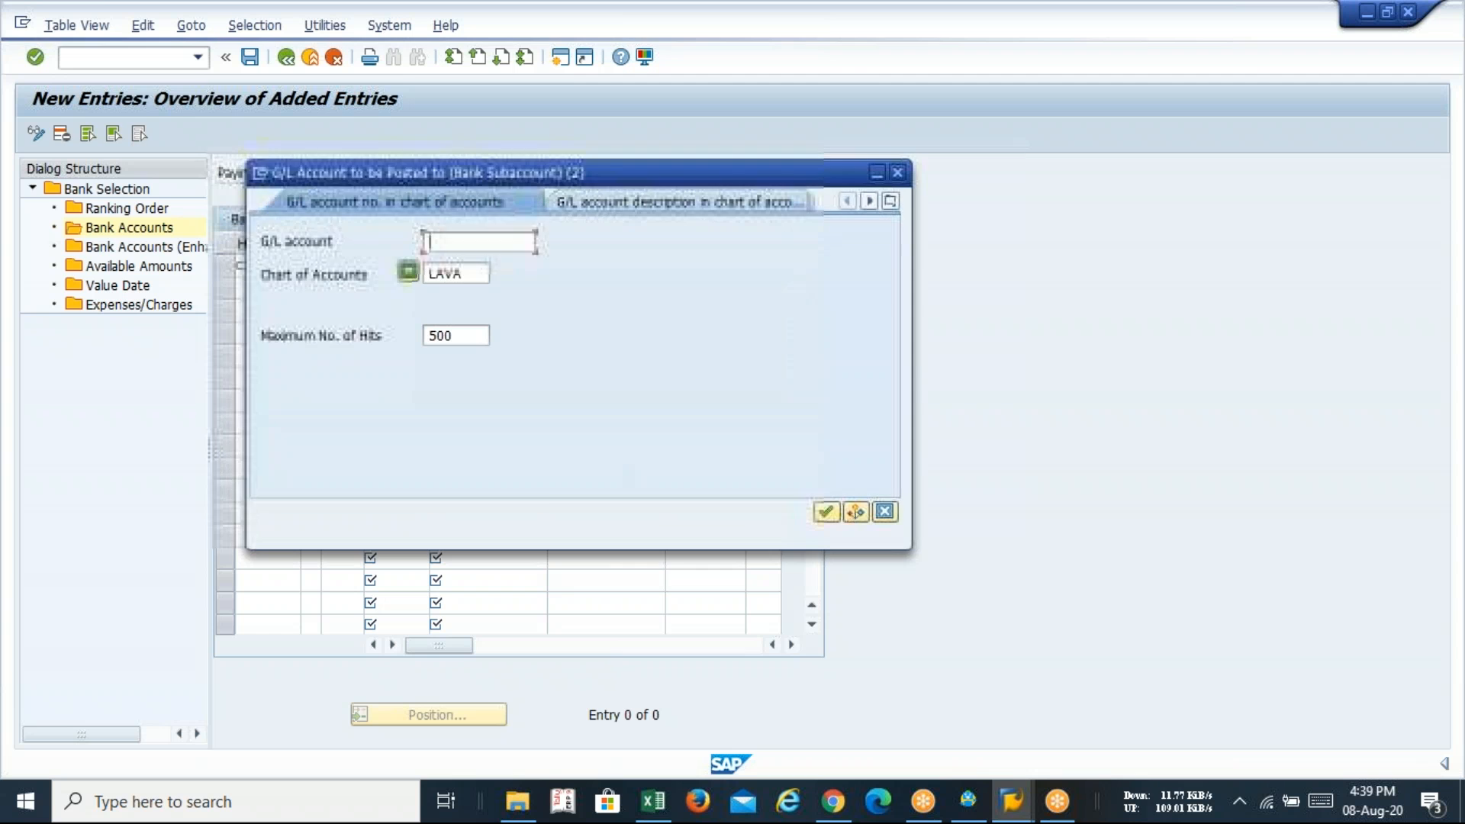
pyautogui.press('Return')
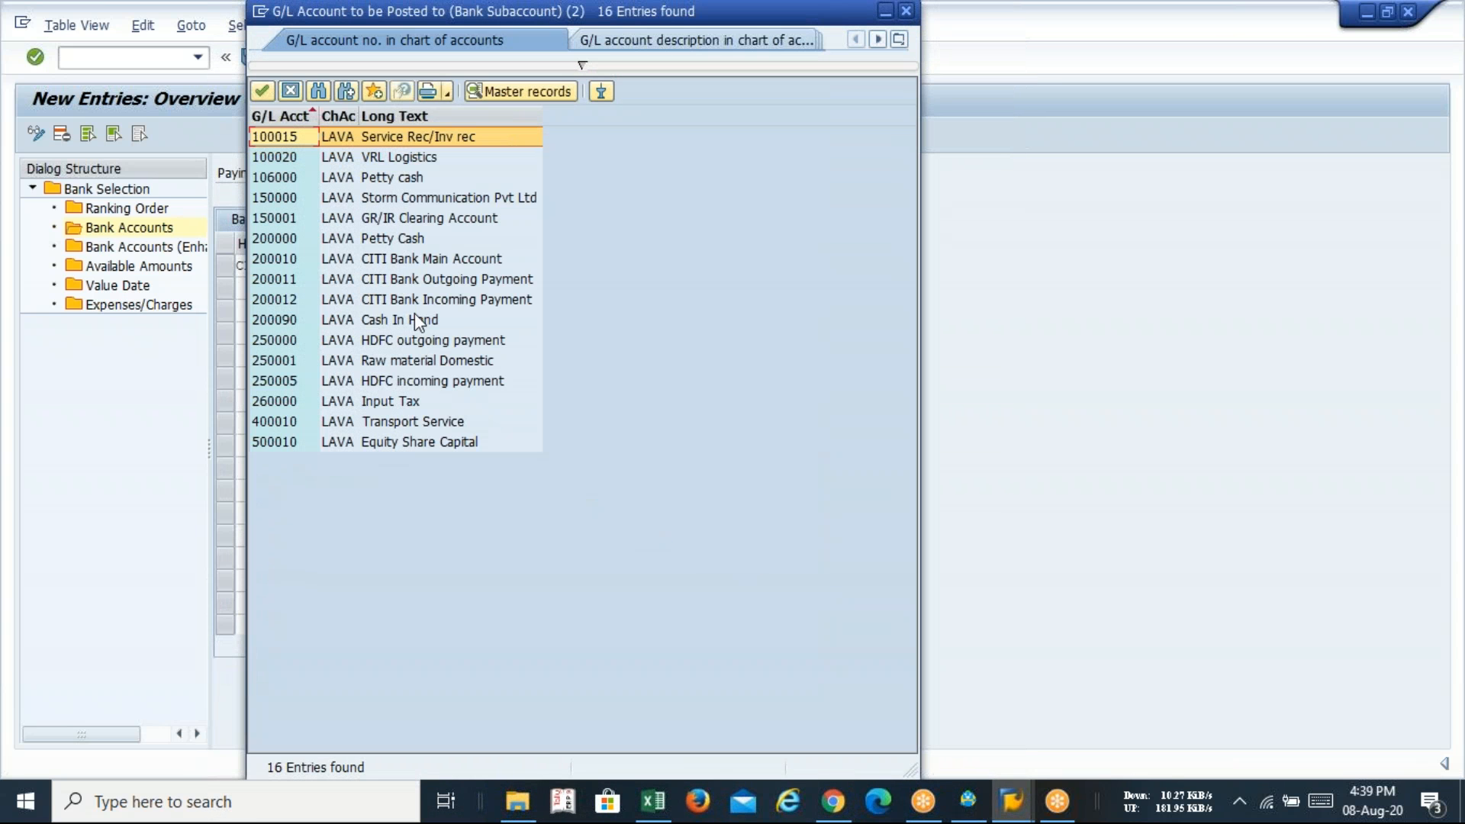
pyautogui.click(449, 282)
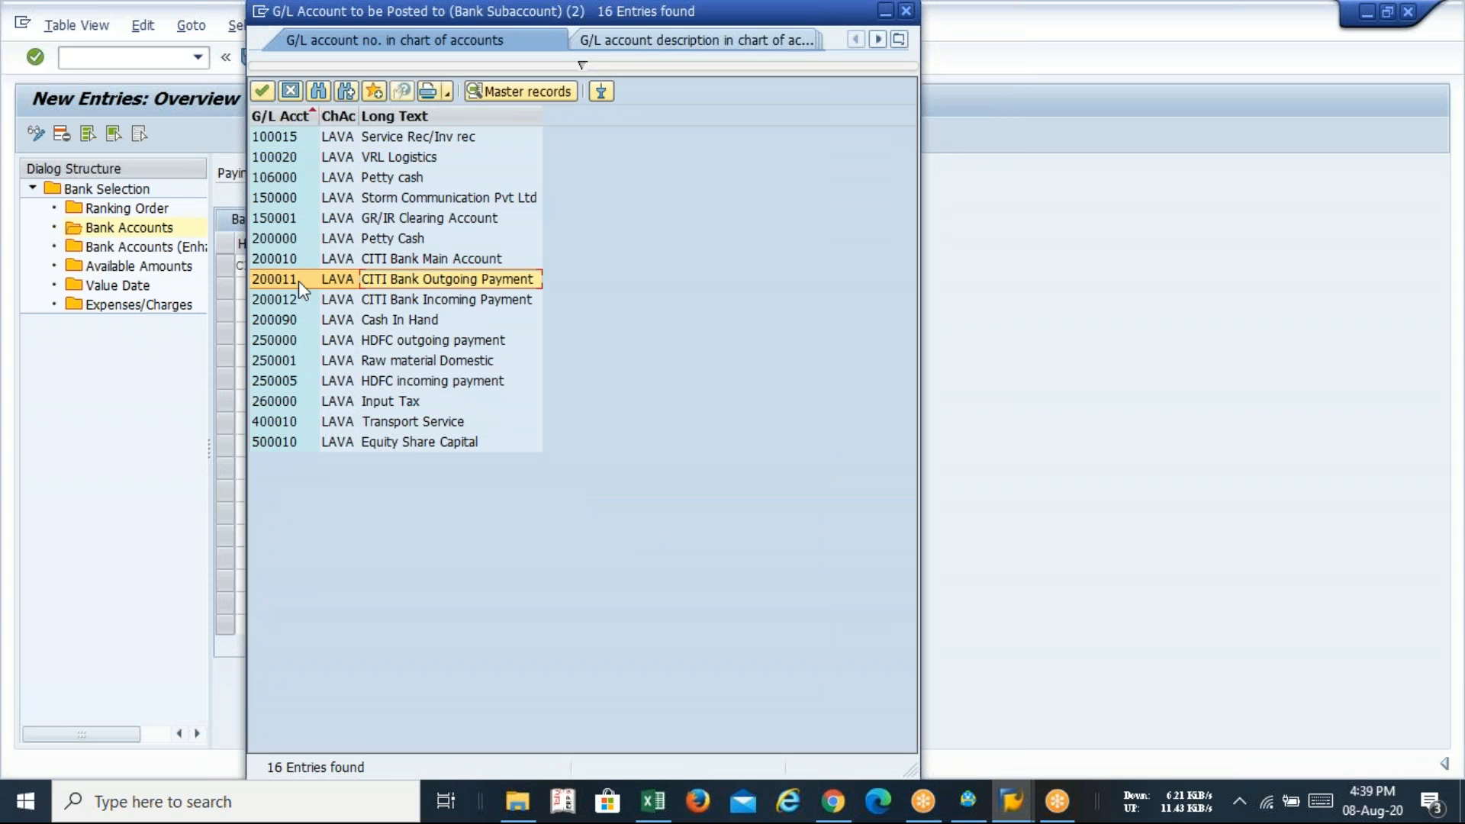
pyautogui.doubleClick(456, 279)
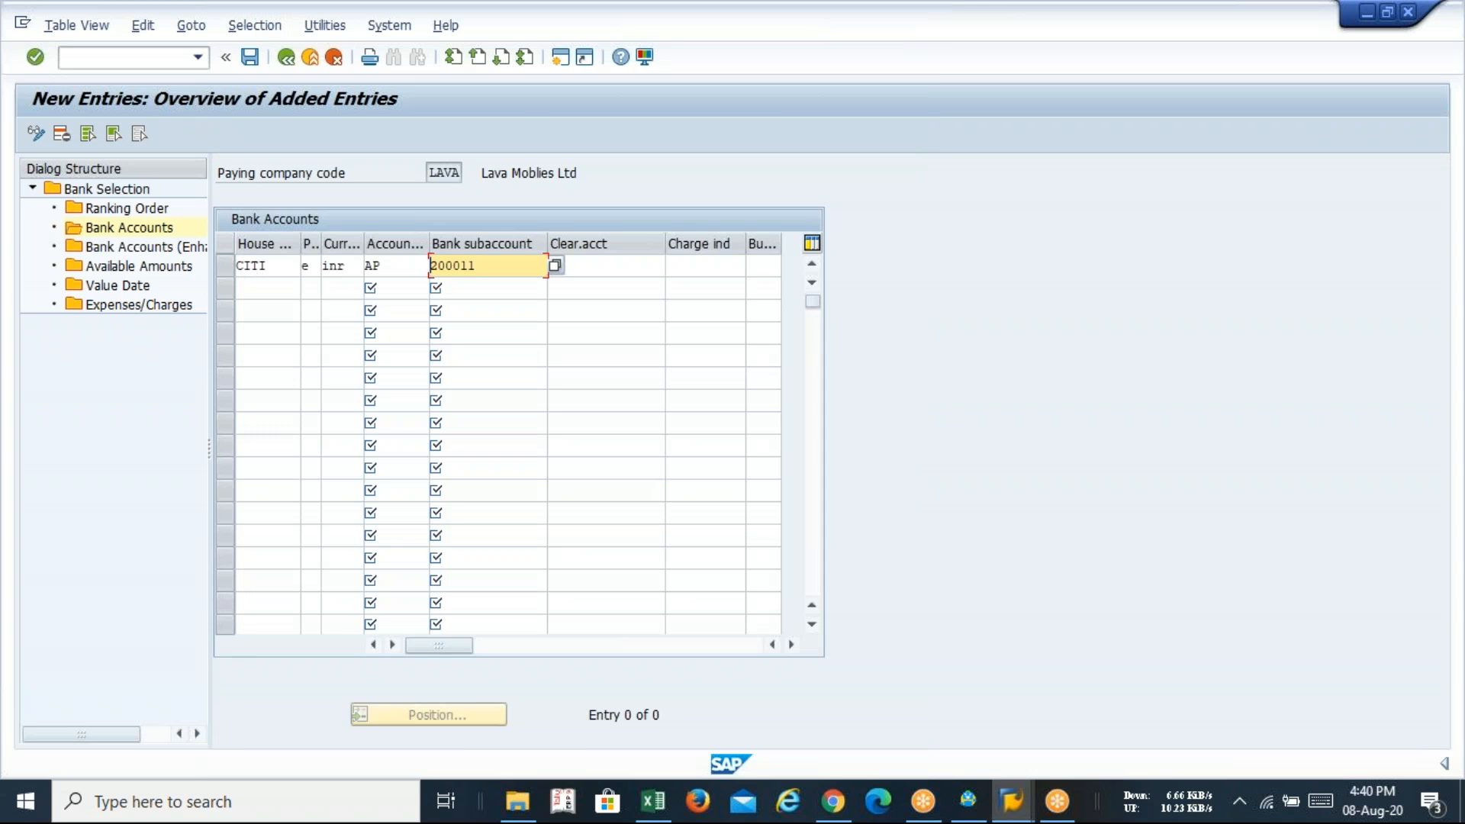
pyautogui.press('Tab')
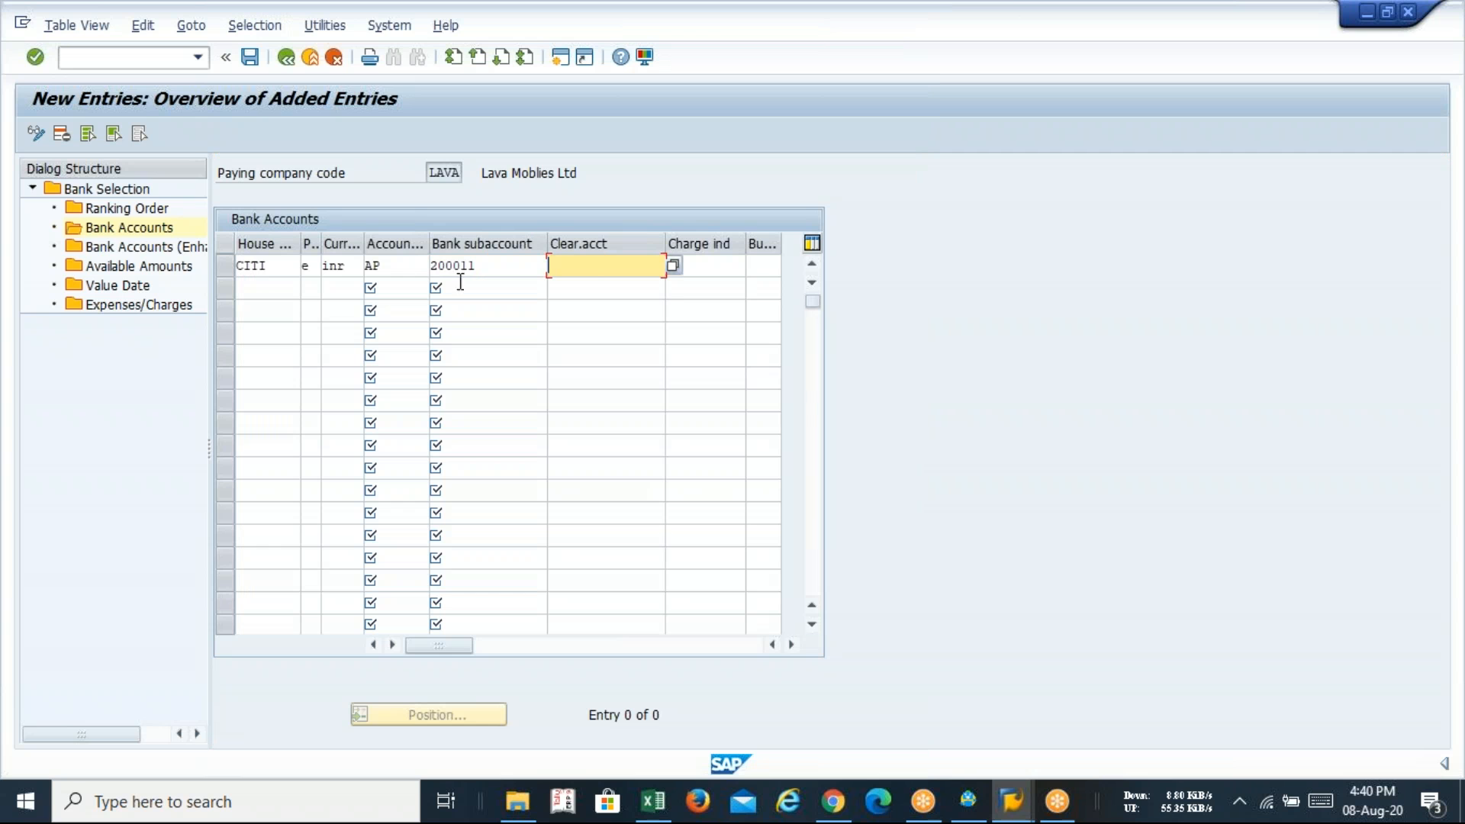
pyautogui.click(672, 266)
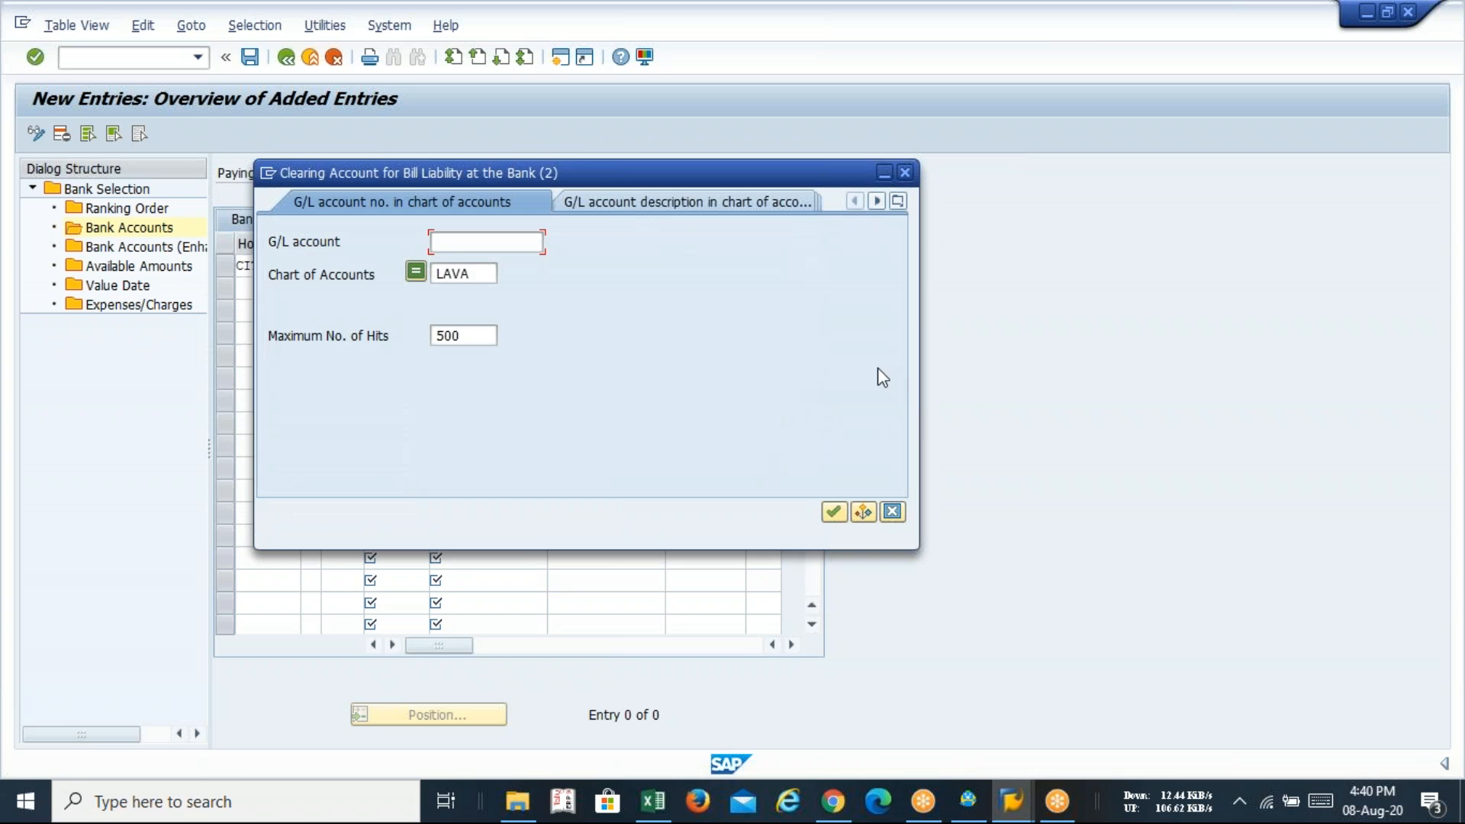
pyautogui.click(904, 174)
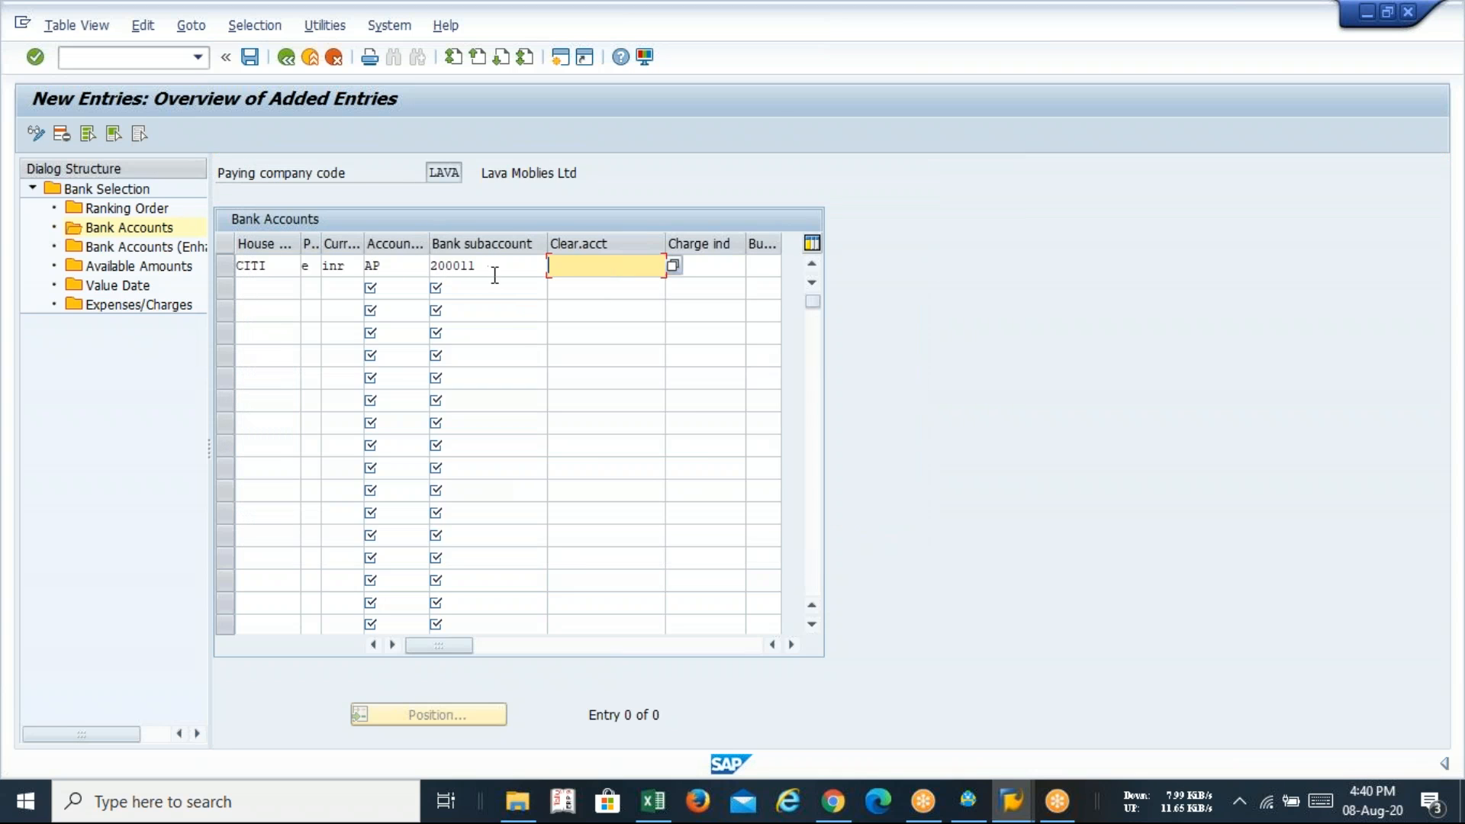
# - Confirm the CITI bank accounts entry with the charge indicator and business area left empty
pyautogui.click(725, 265)
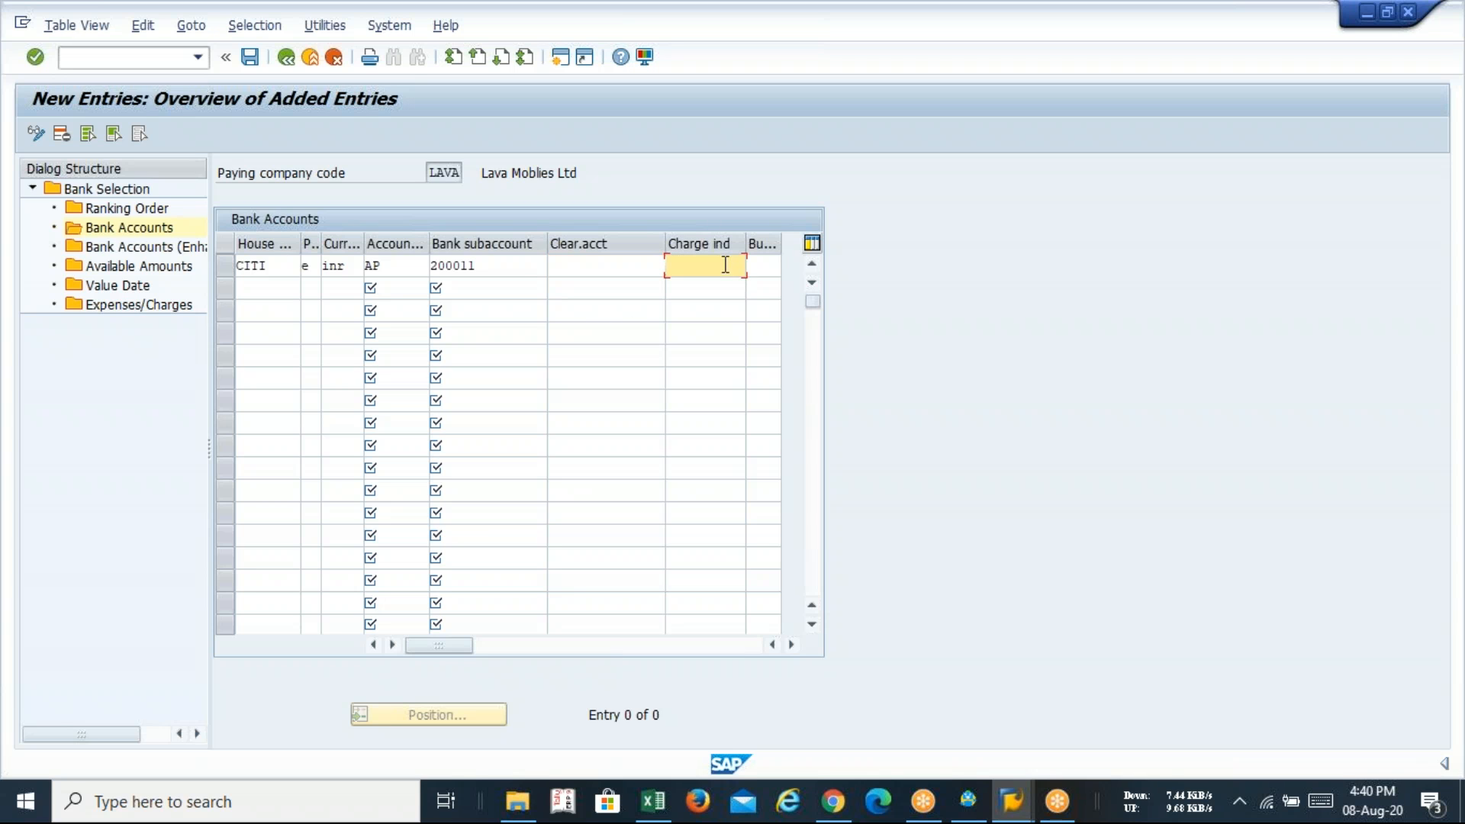
pyautogui.click(760, 265)
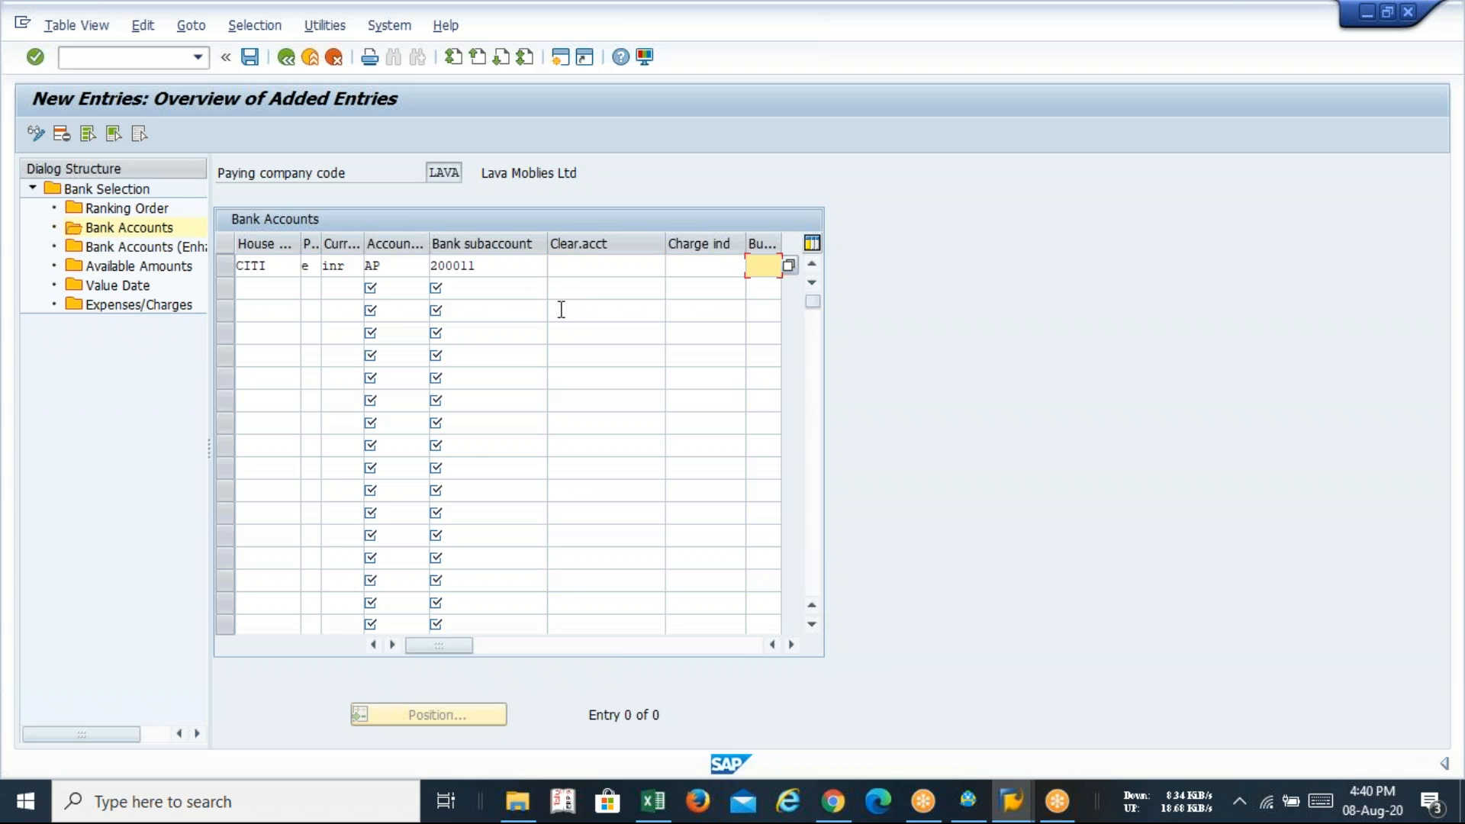
pyautogui.click(509, 273)
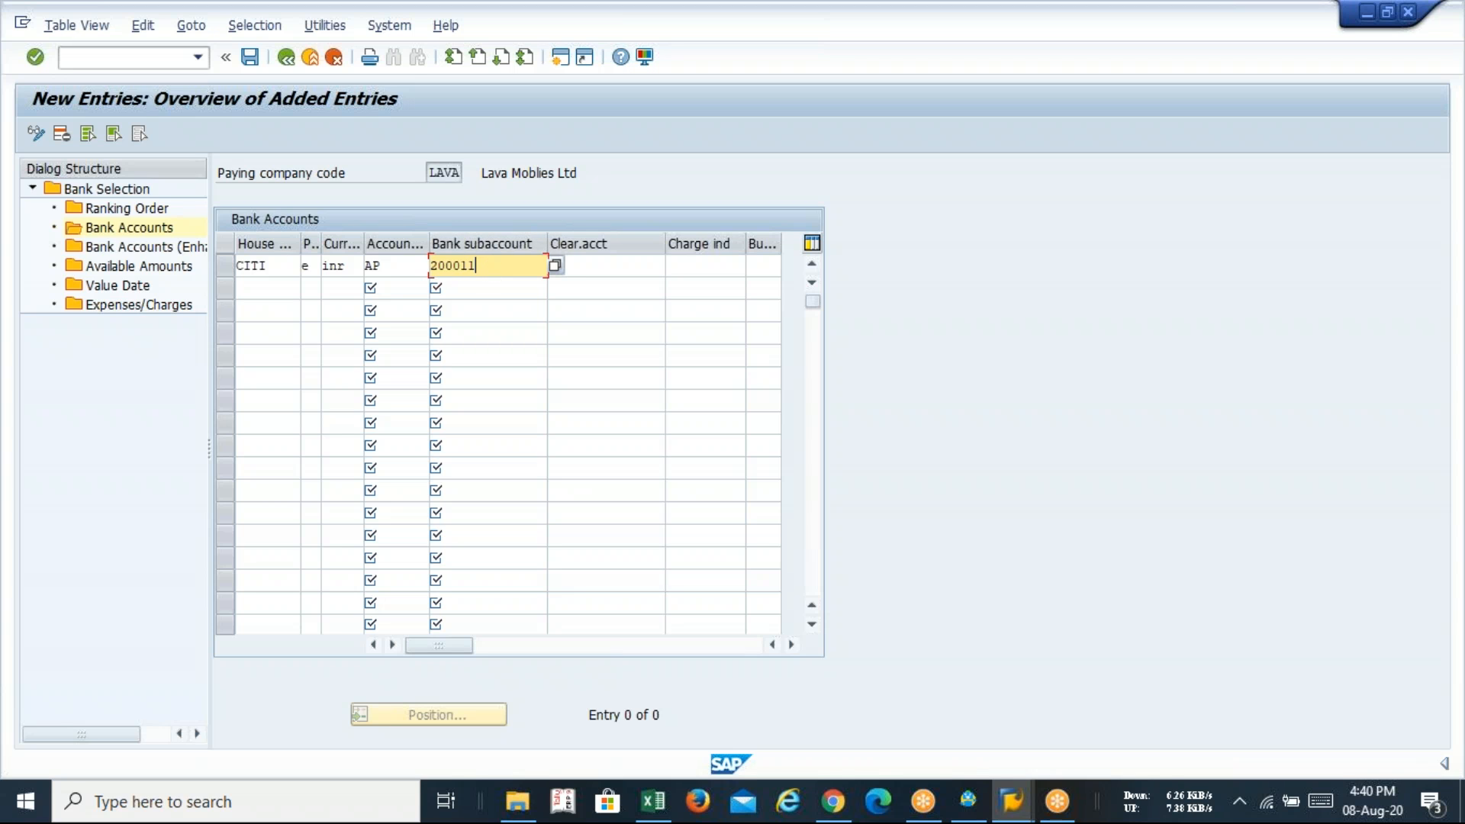
pyautogui.press('Return')
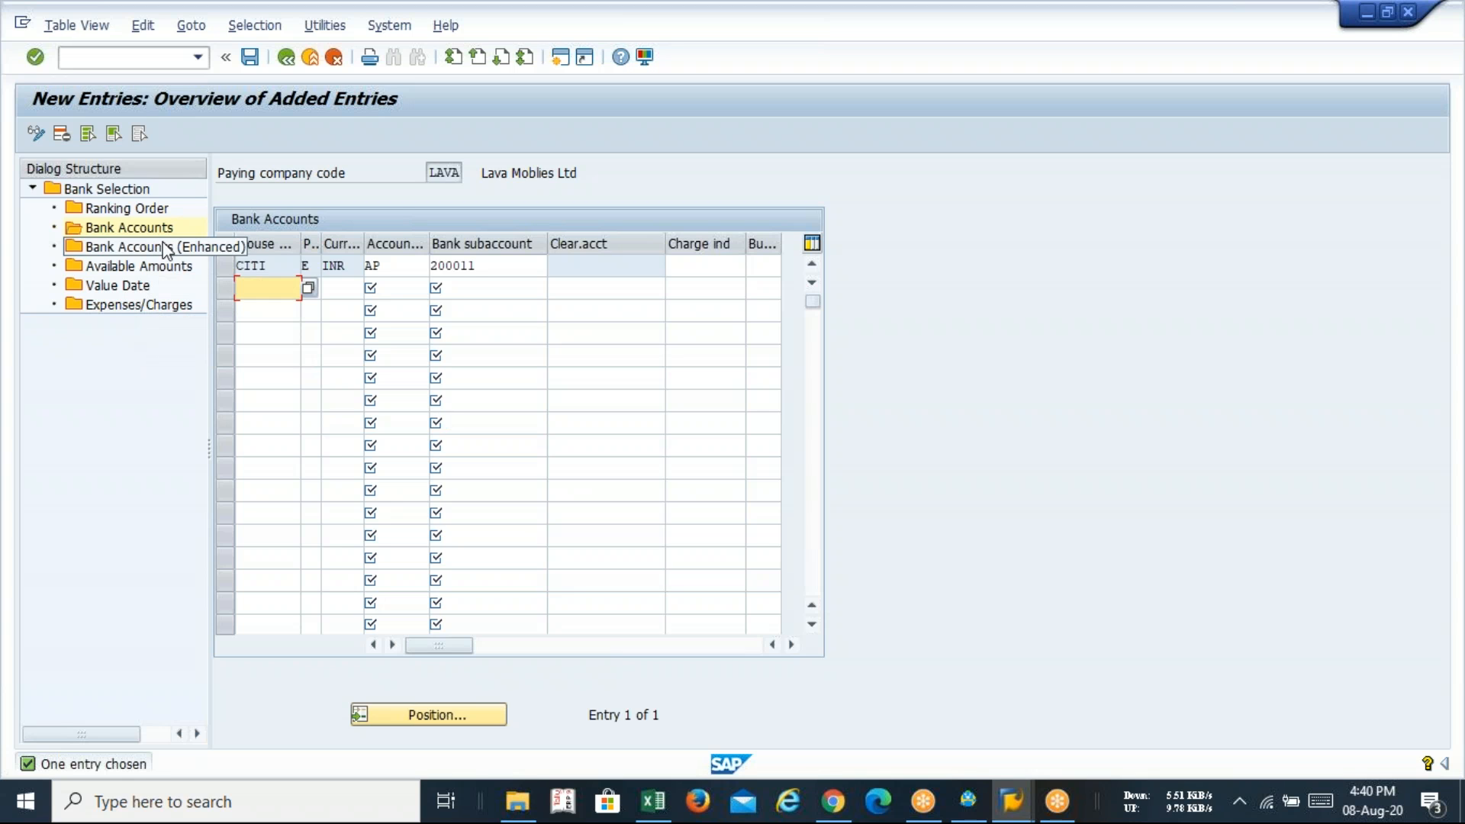
# - Start a new available amounts entry for LAVA with house bank CITI, account ID AP, 999 days and currency INR
pyautogui.doubleClick(158, 269)
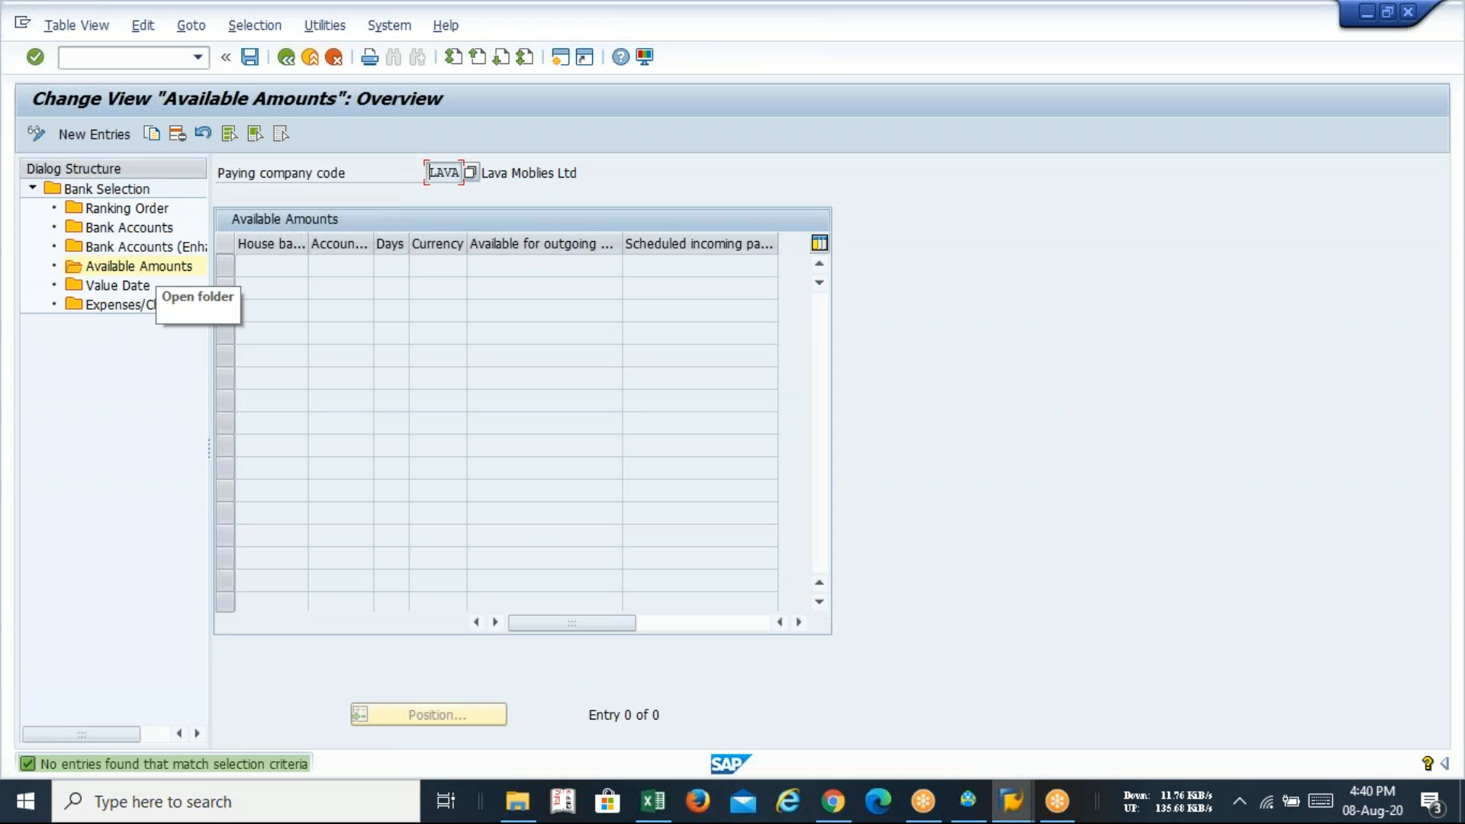
pyautogui.click(120, 137)
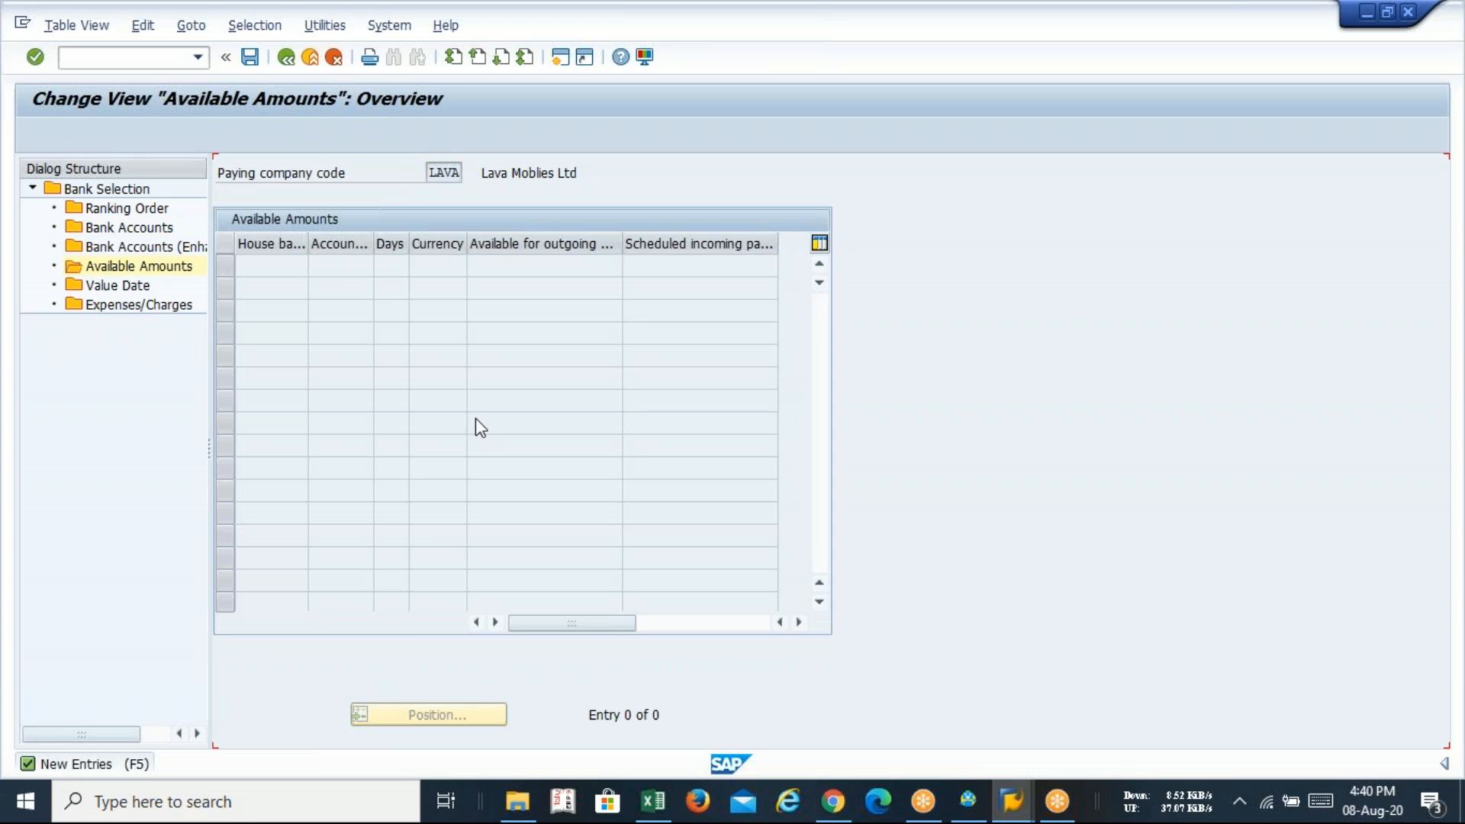
pyautogui.write('c')
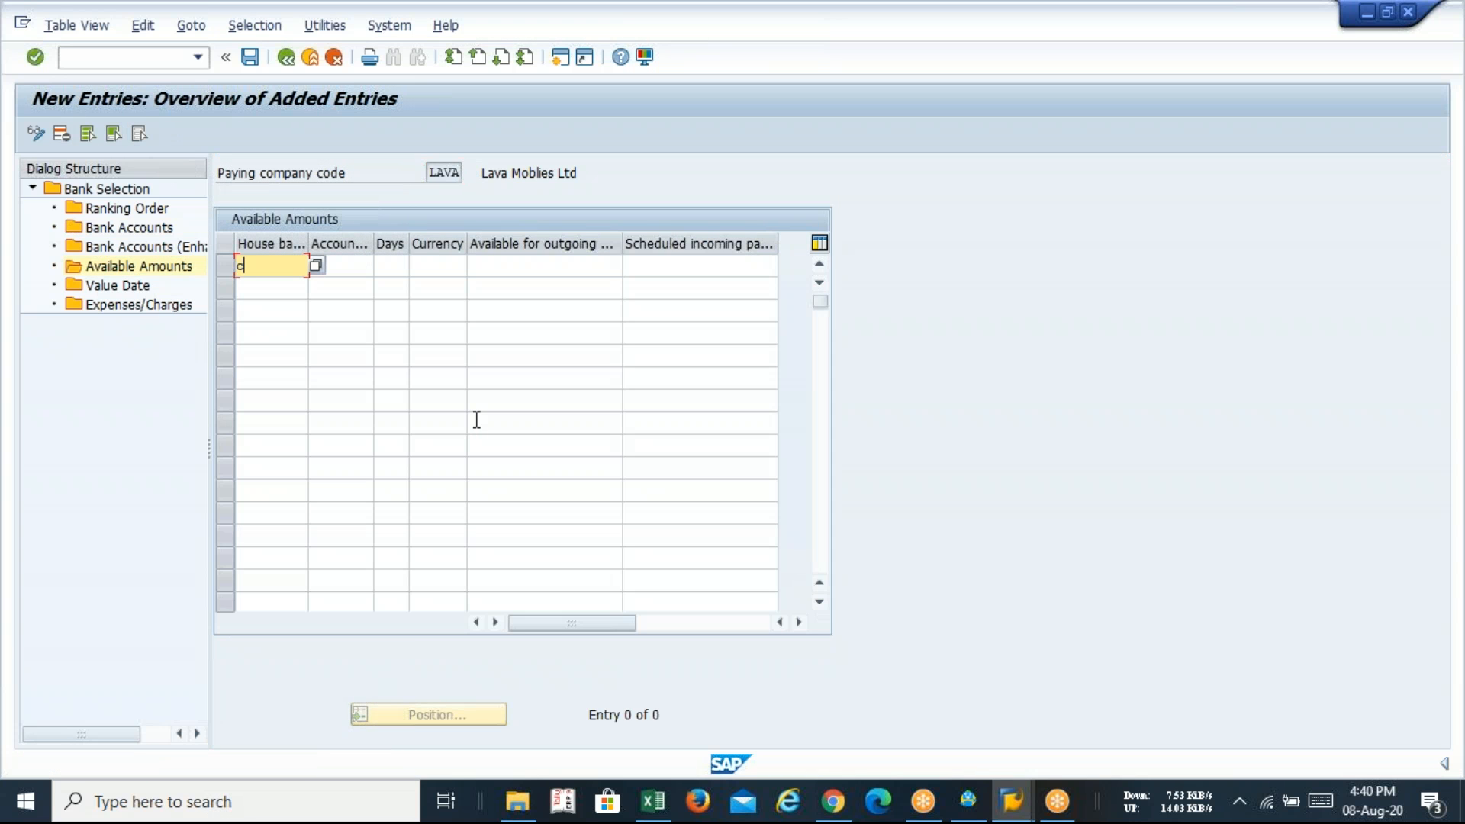
pyautogui.write('iti')
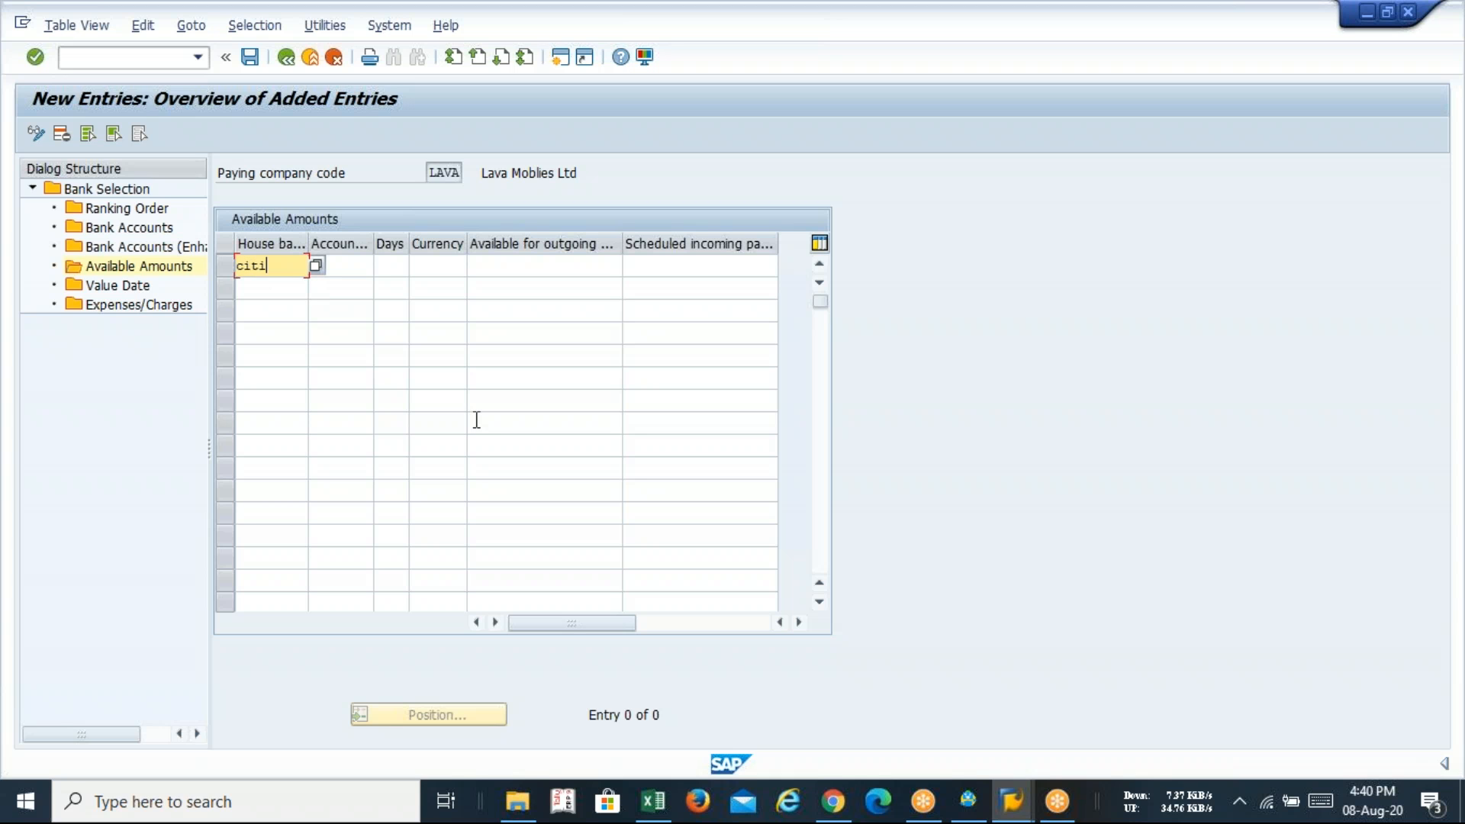
pyautogui.press('Tab')
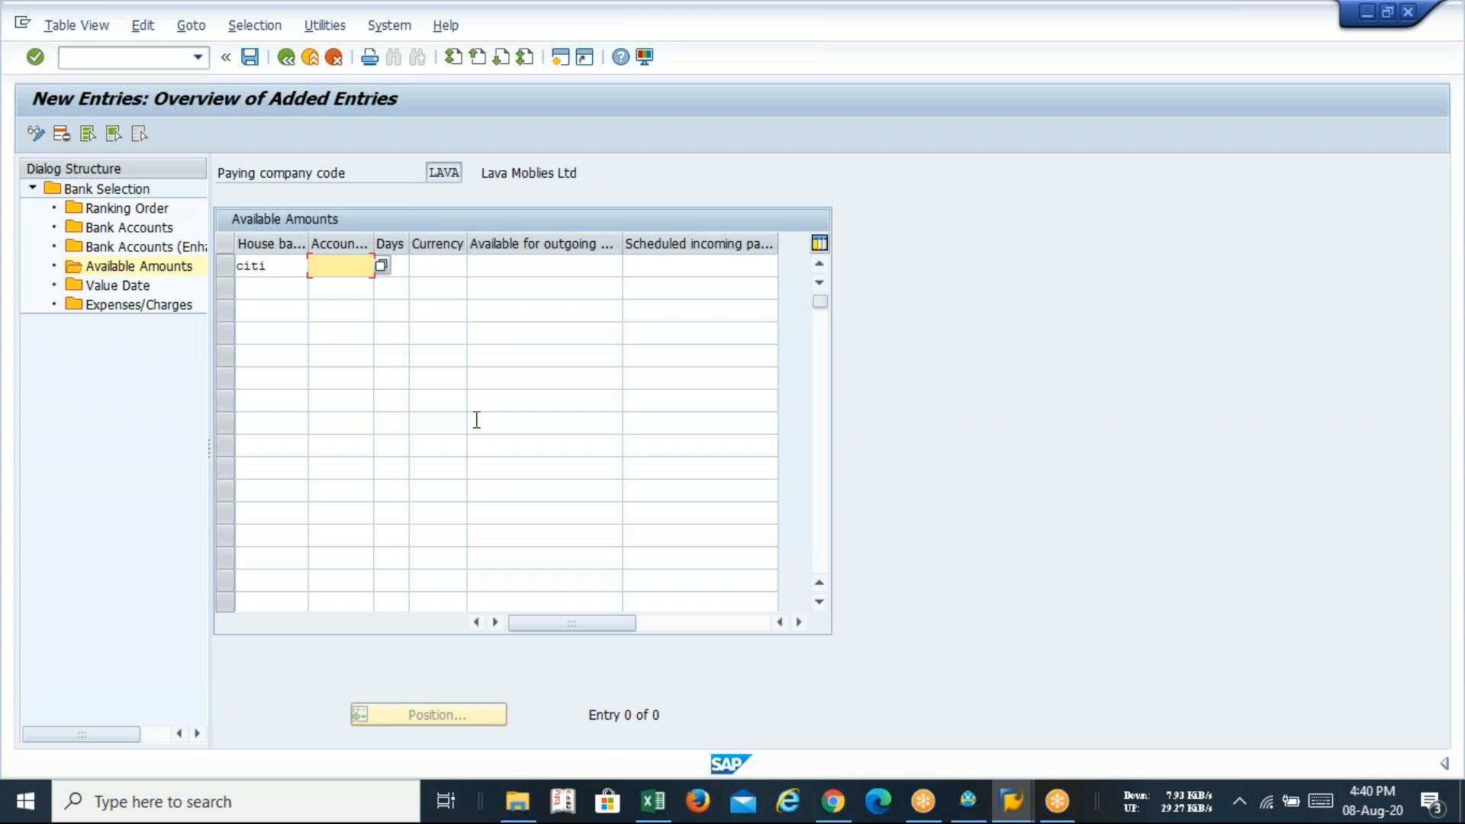
pyautogui.write('ap')
pyautogui.press('Tab')
pyautogui.write('999')
pyautogui.press('Tab')
pyautogui.write('inr')
pyautogui.press('Tab')
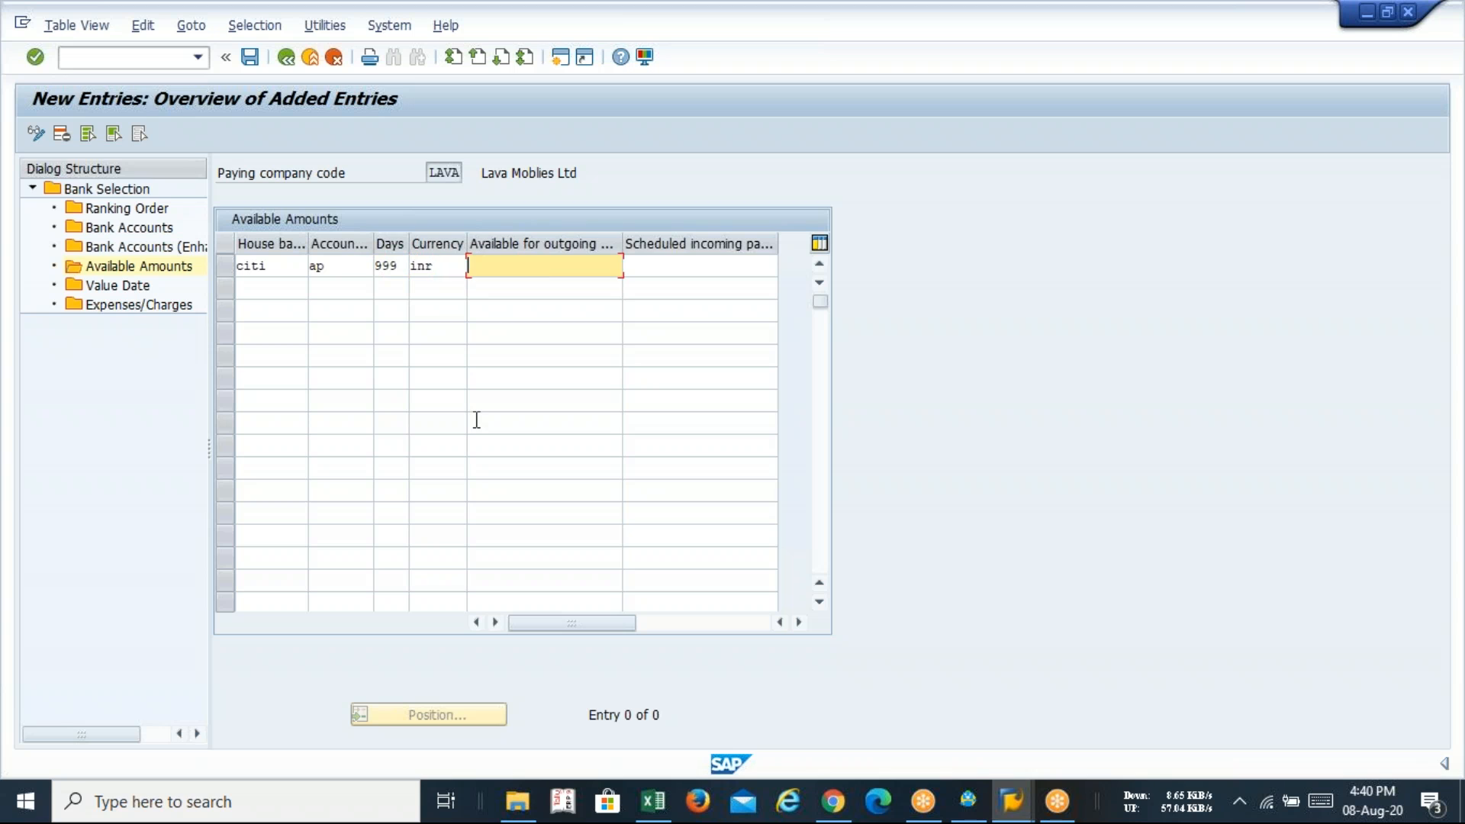
# - Set the CITI entry's amount available for outgoing payment to 100000000 and confirm the entry, leaving scheduled incoming payment empty
pyautogui.write('1')
pyautogui.press('Down')
pyautogui.press('Return')
pyautogui.press('Tab')
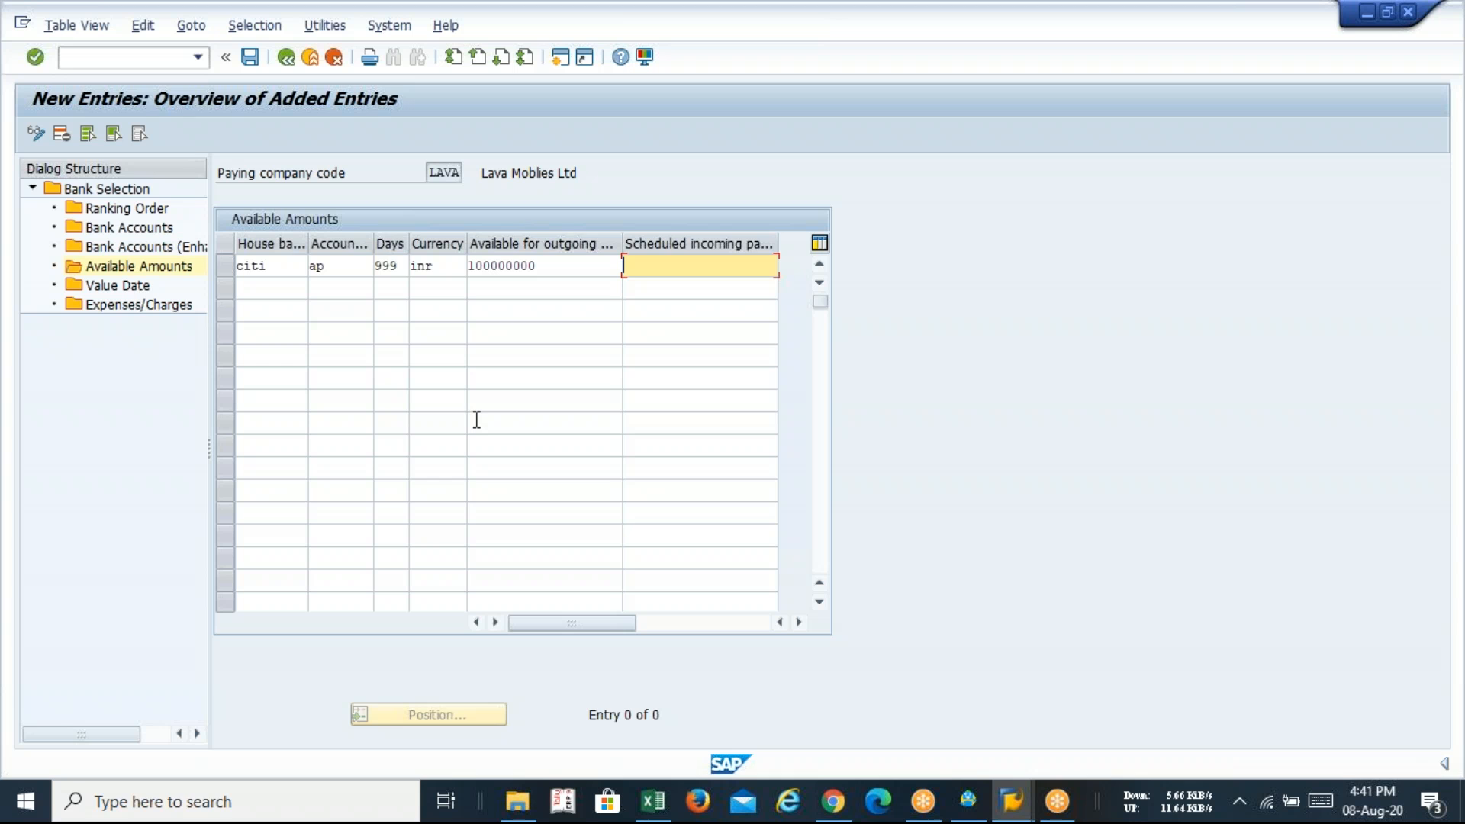
pyautogui.click(237, 288)
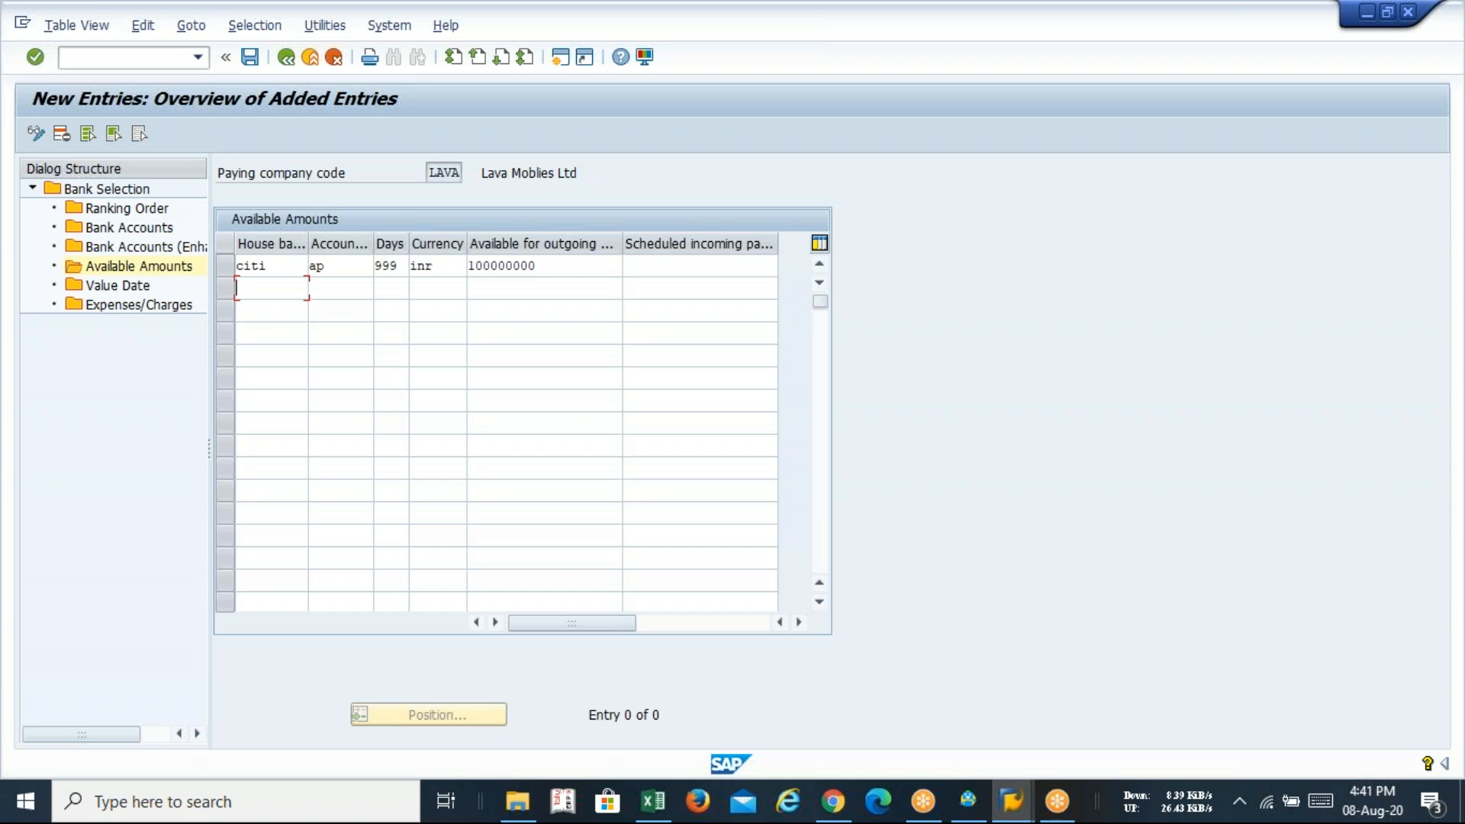
pyautogui.press('Return')
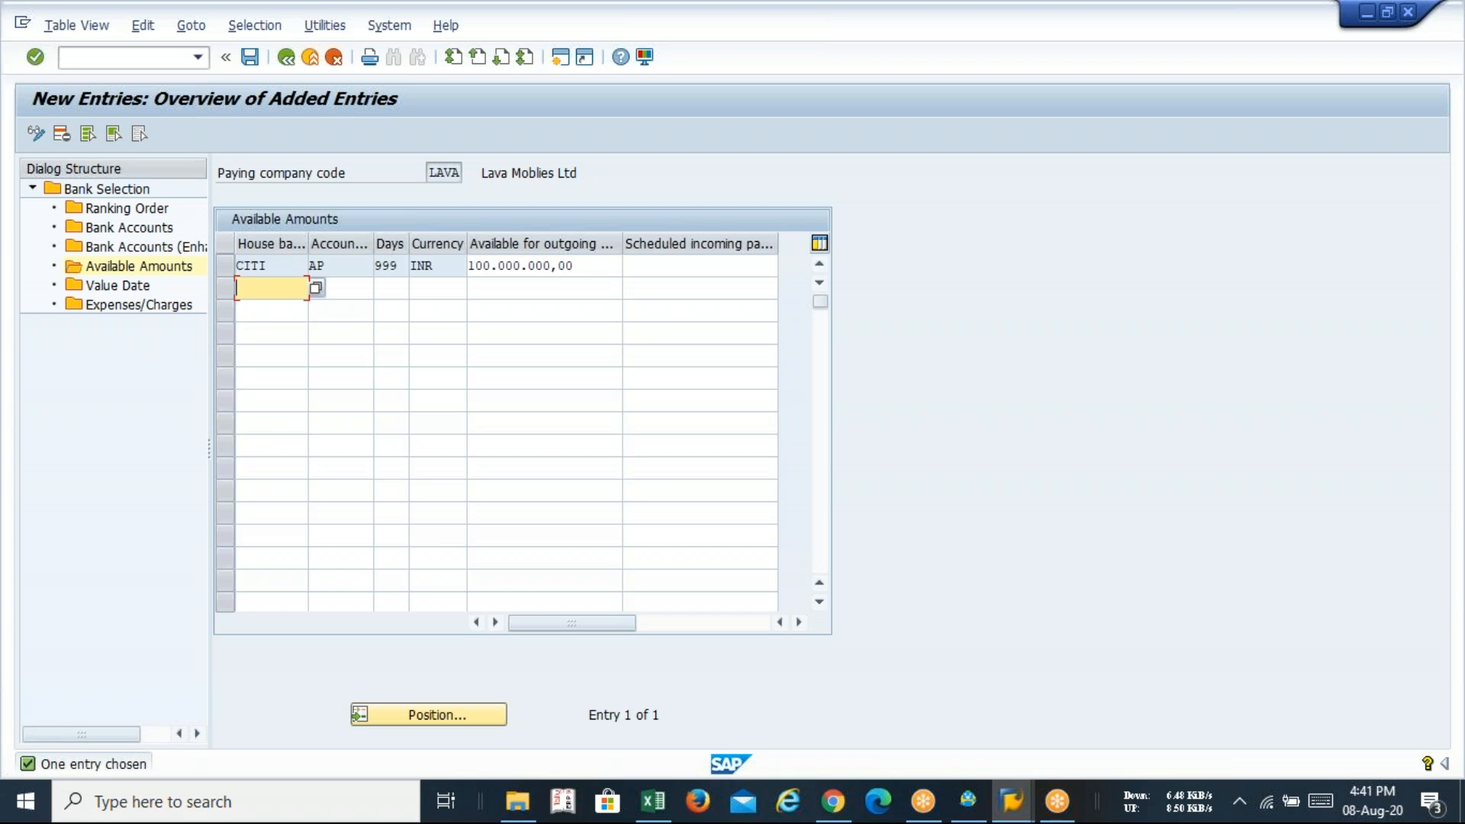
# - Save the bank determination settings under the proposed customizing request and return to the payment program customizing overview
pyautogui.click(249, 57)
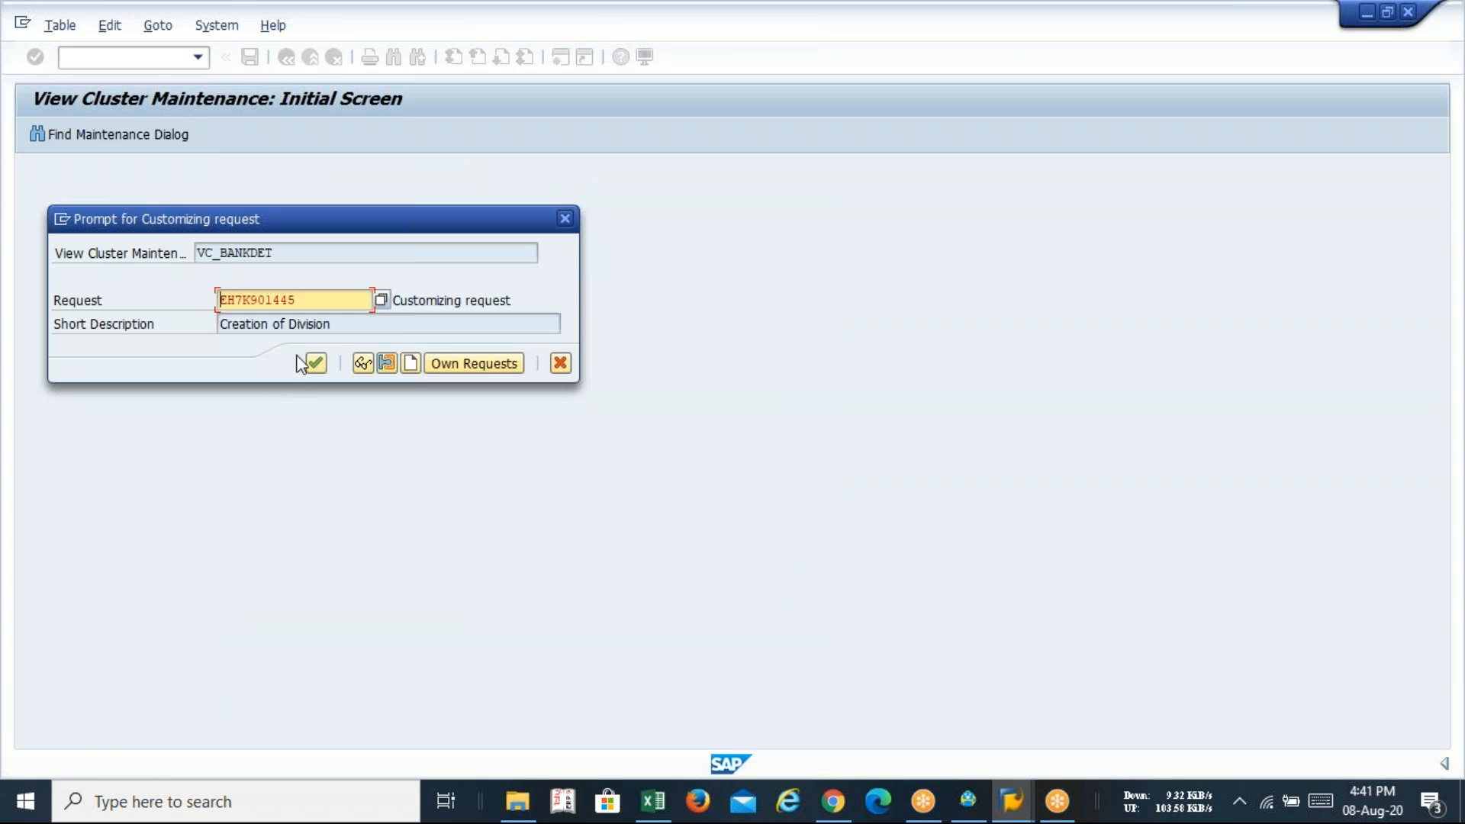
pyautogui.press('Return')
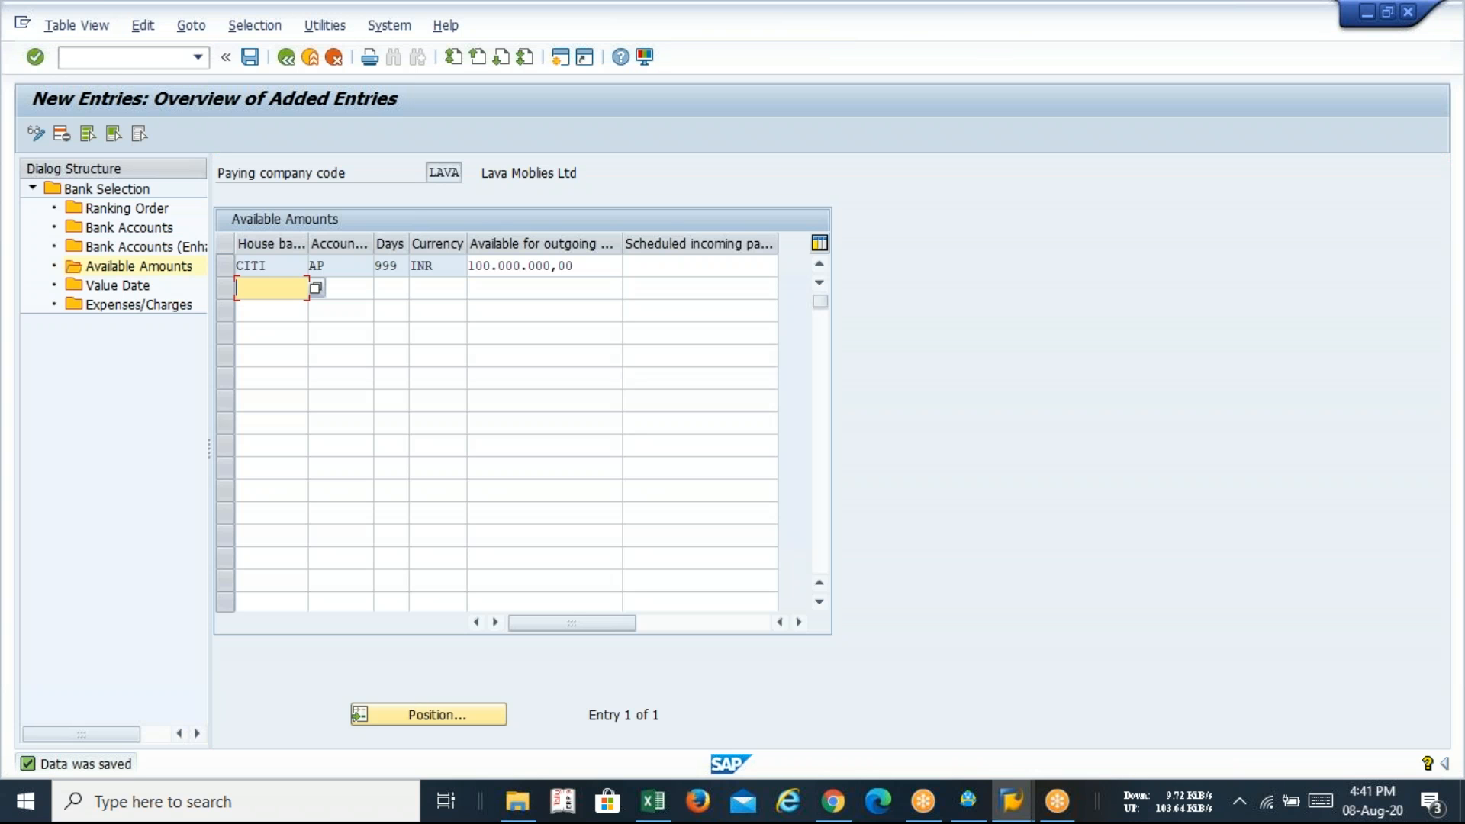
pyautogui.click(286, 56)
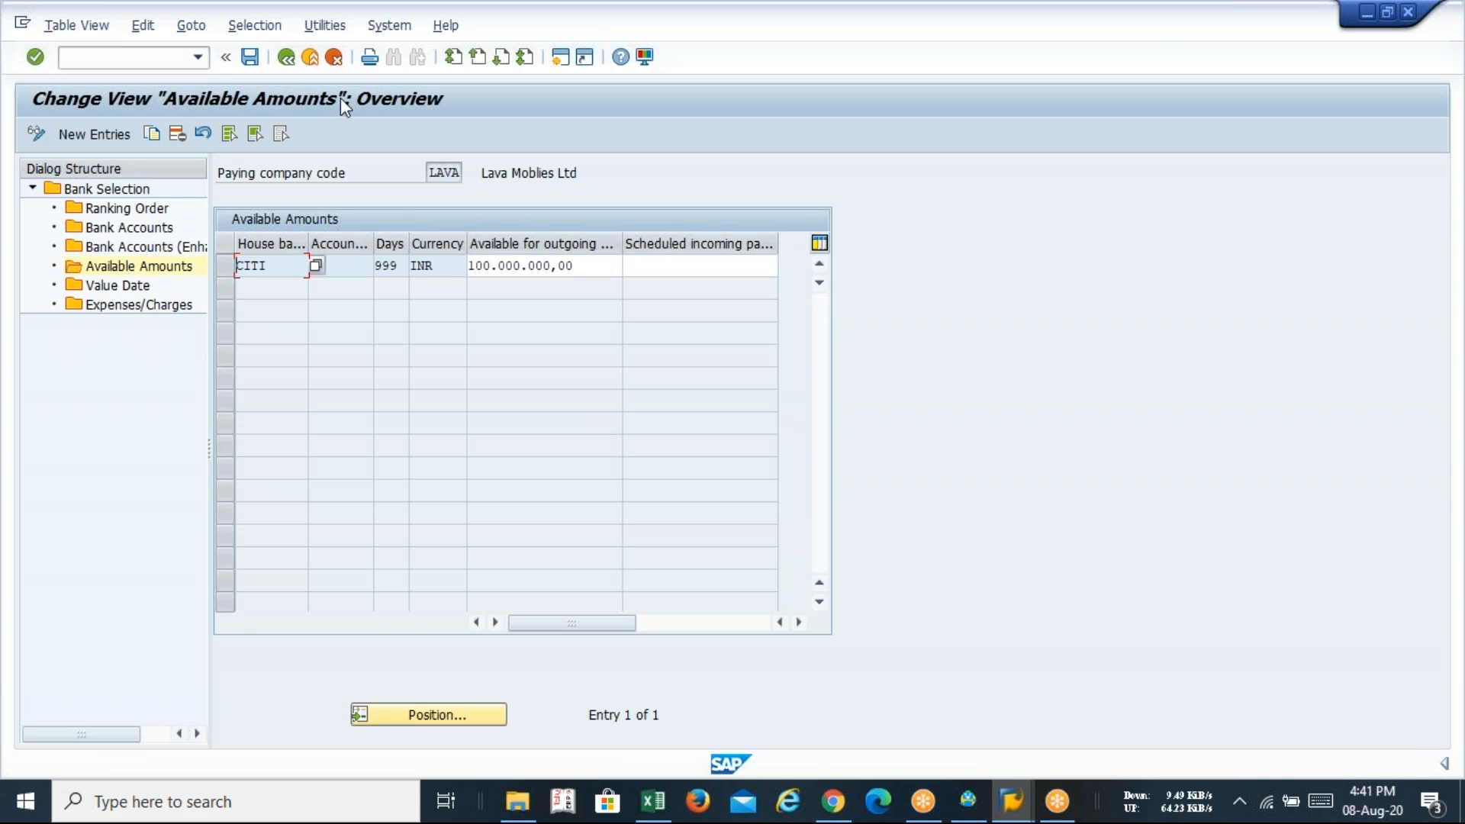
pyautogui.click(286, 56)
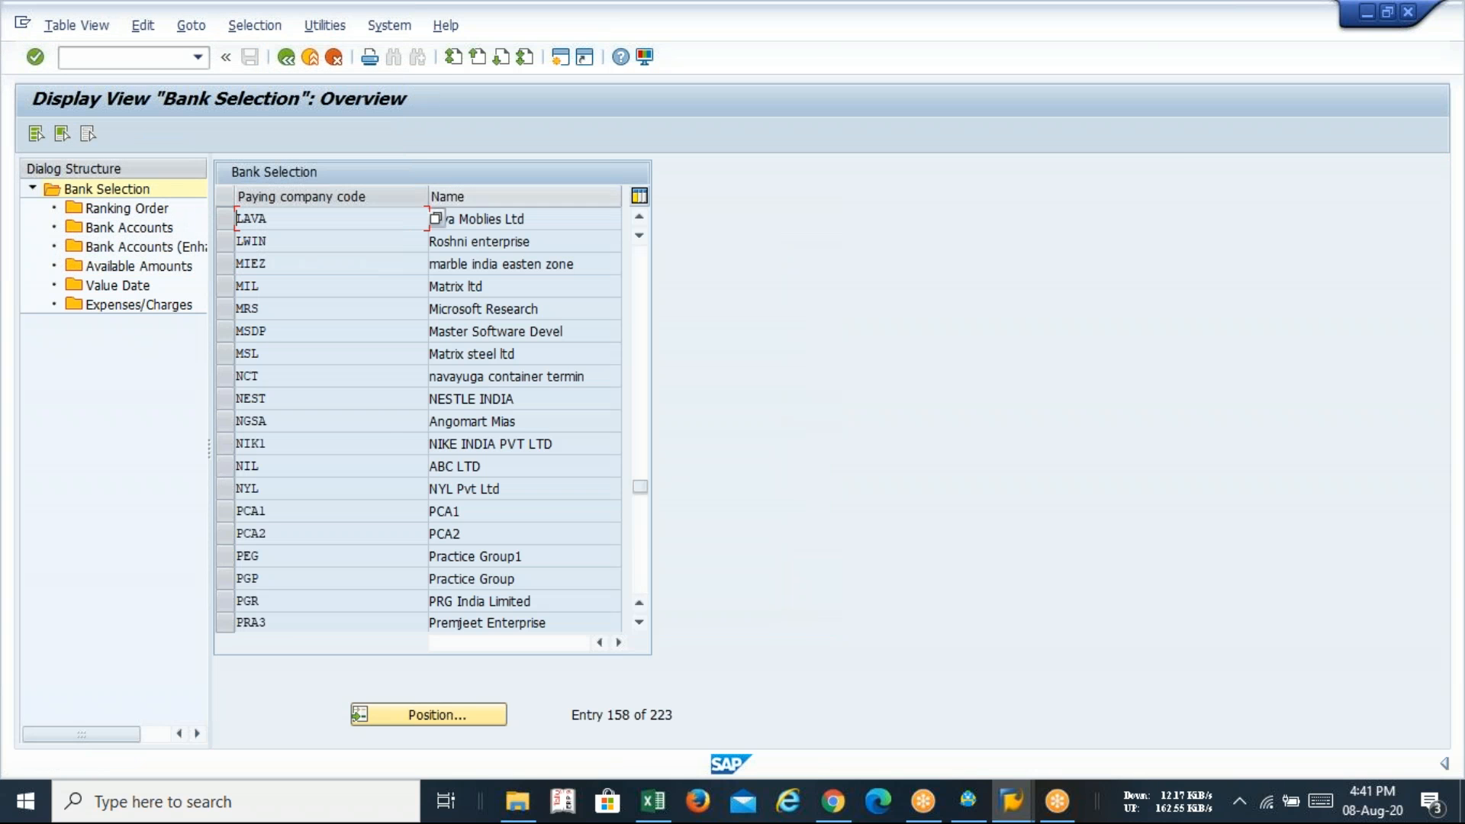
pyautogui.press('F3')
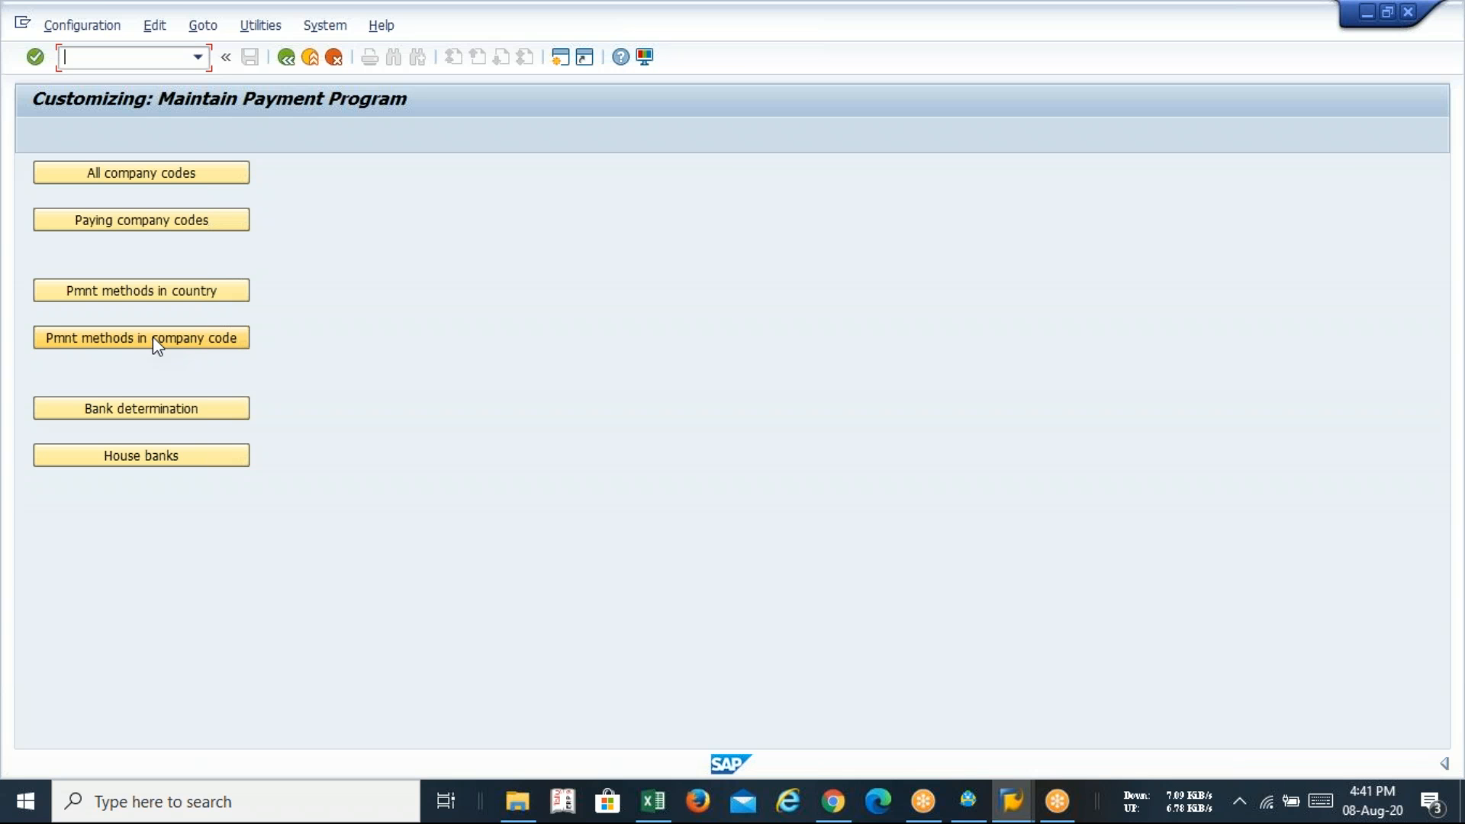
# - Try to open transaction FBCI directly from the payment program customizing overview
pyautogui.hotkey('alt', 'Tab')
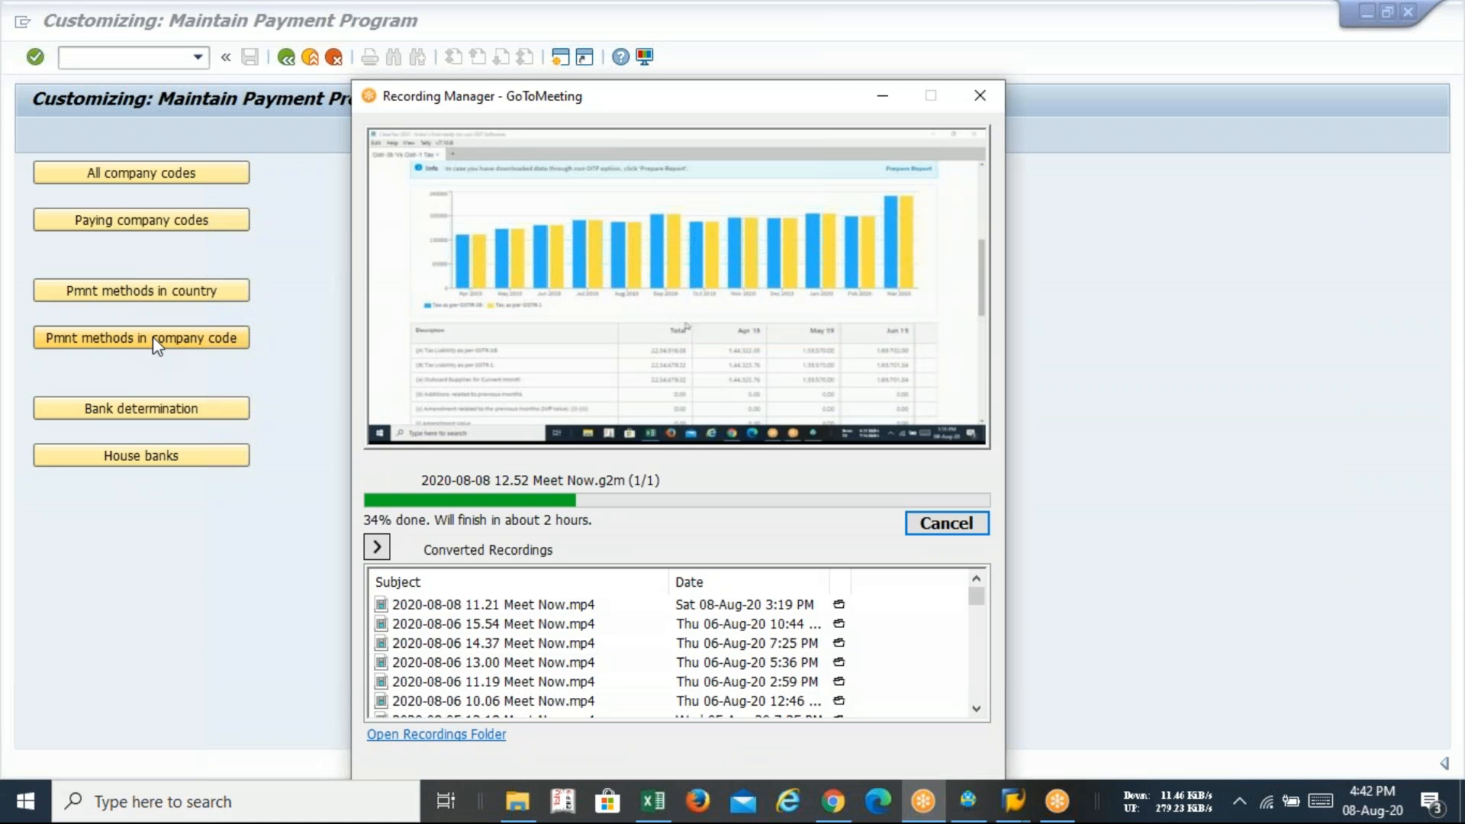
pyautogui.hotkey('alt', 'Tab')
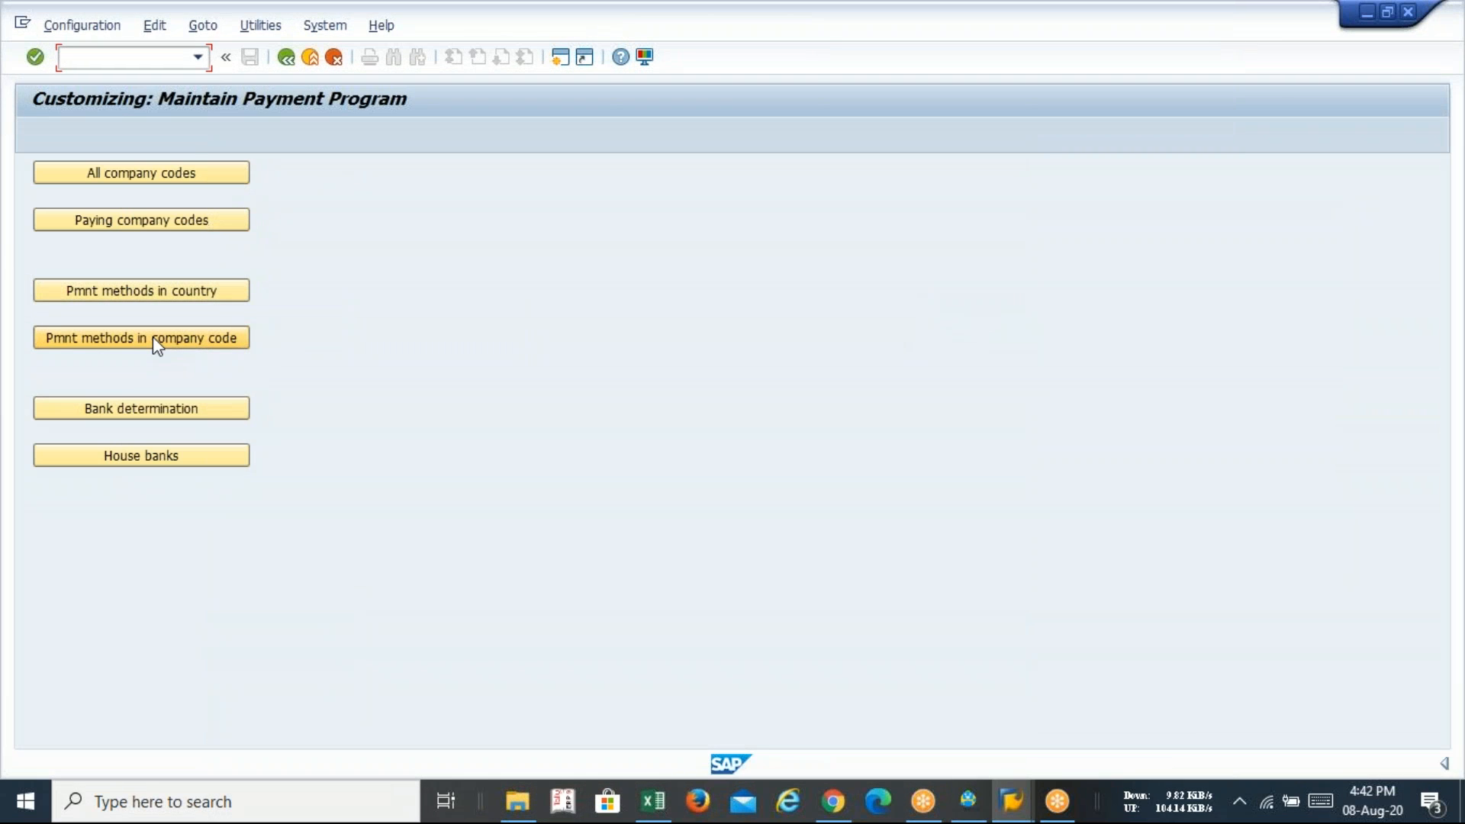
pyautogui.write('/nfbci')
pyautogui.press('Return')
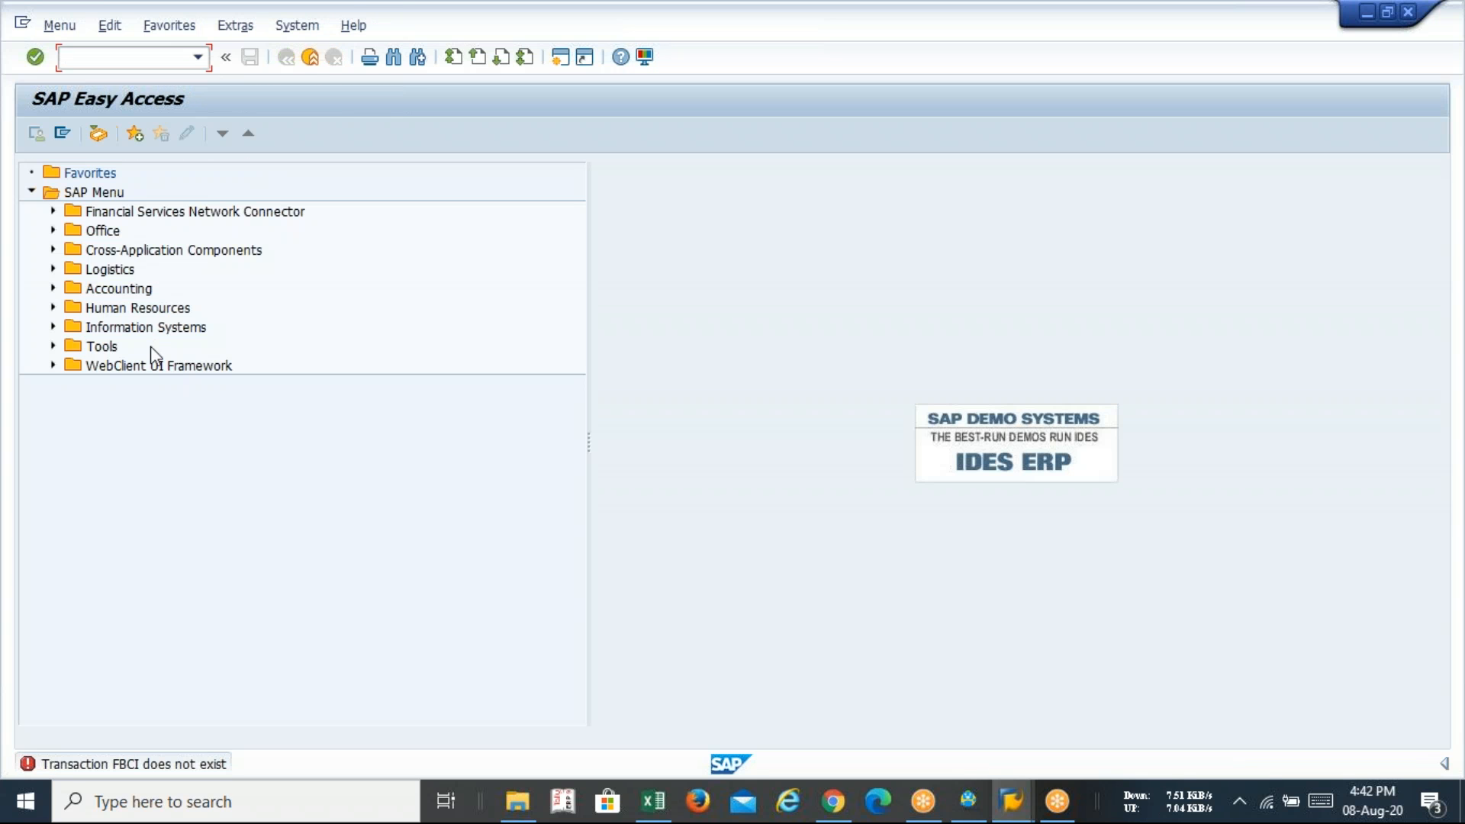
# - Recall the transaction code fchi from the previously used commands
pyautogui.click(198, 59)
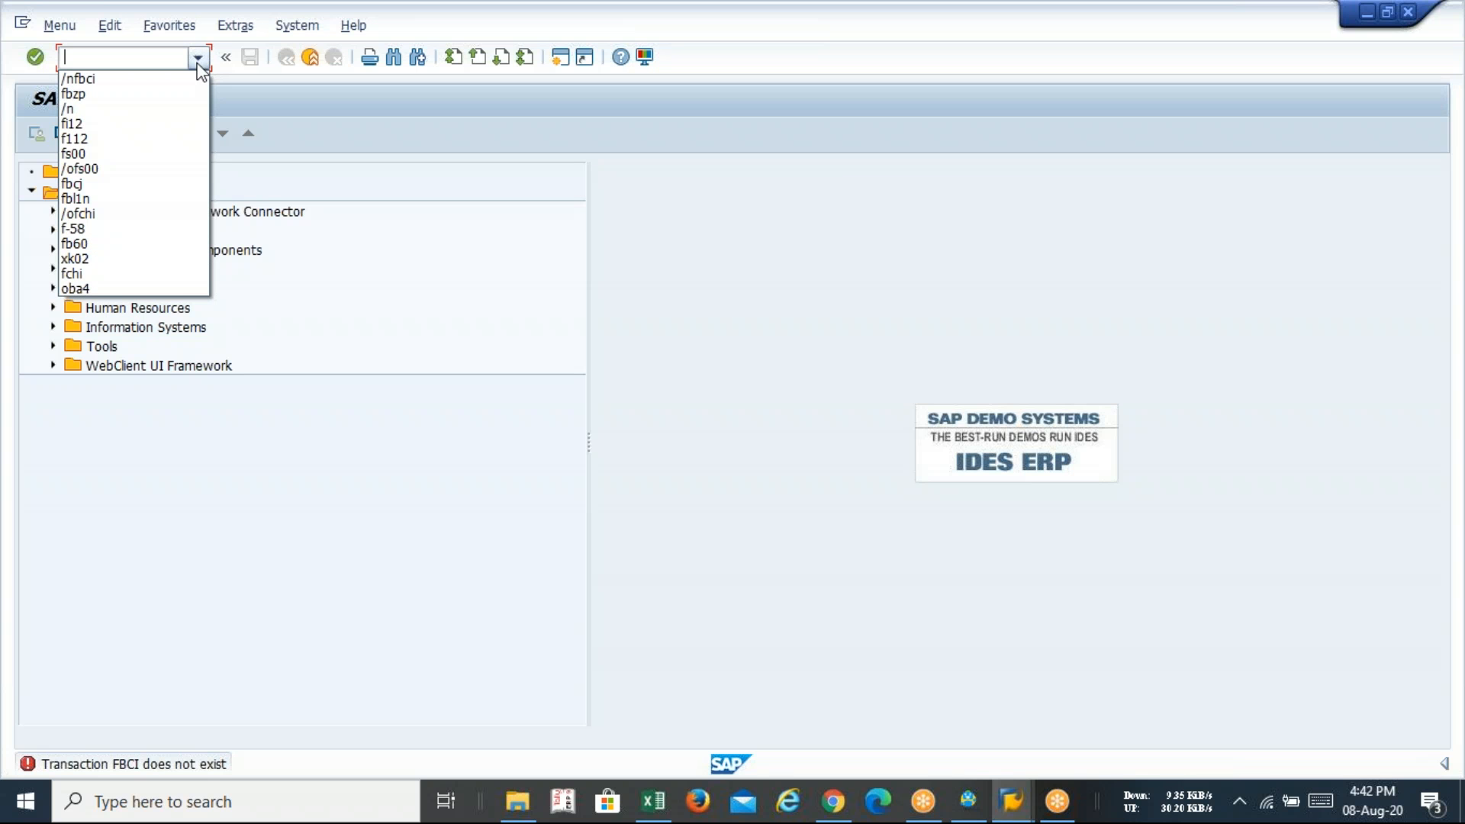
pyautogui.click(166, 273)
pyautogui.click(144, 60)
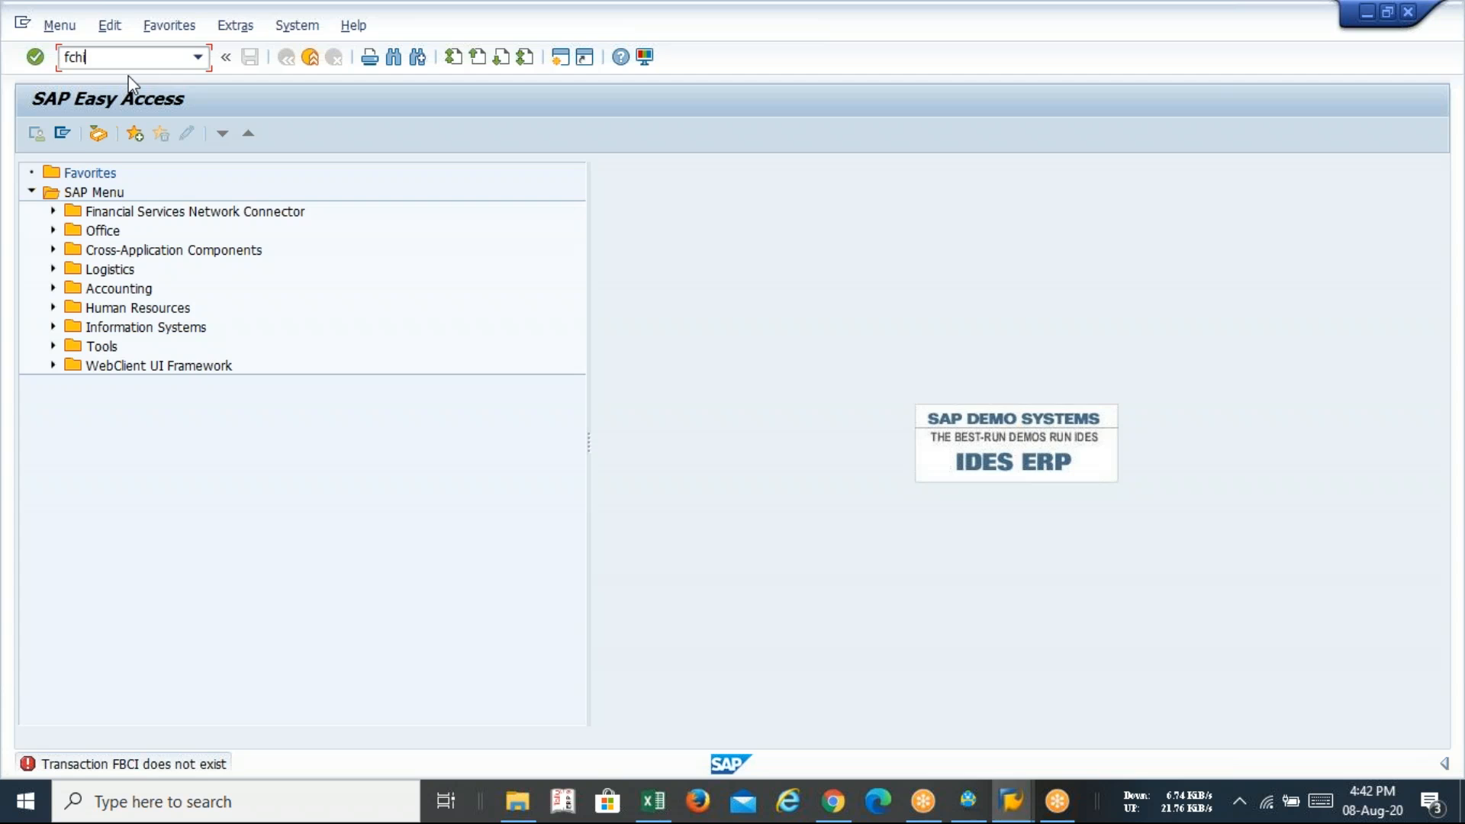
# - Switch to the sap.xlsx workbook in Excel and enter "Define check lots" in cell E5 of Sheet10
pyautogui.hotkey('alt', 'Tab')
pyautogui.hotkey('alt', 'Tab')
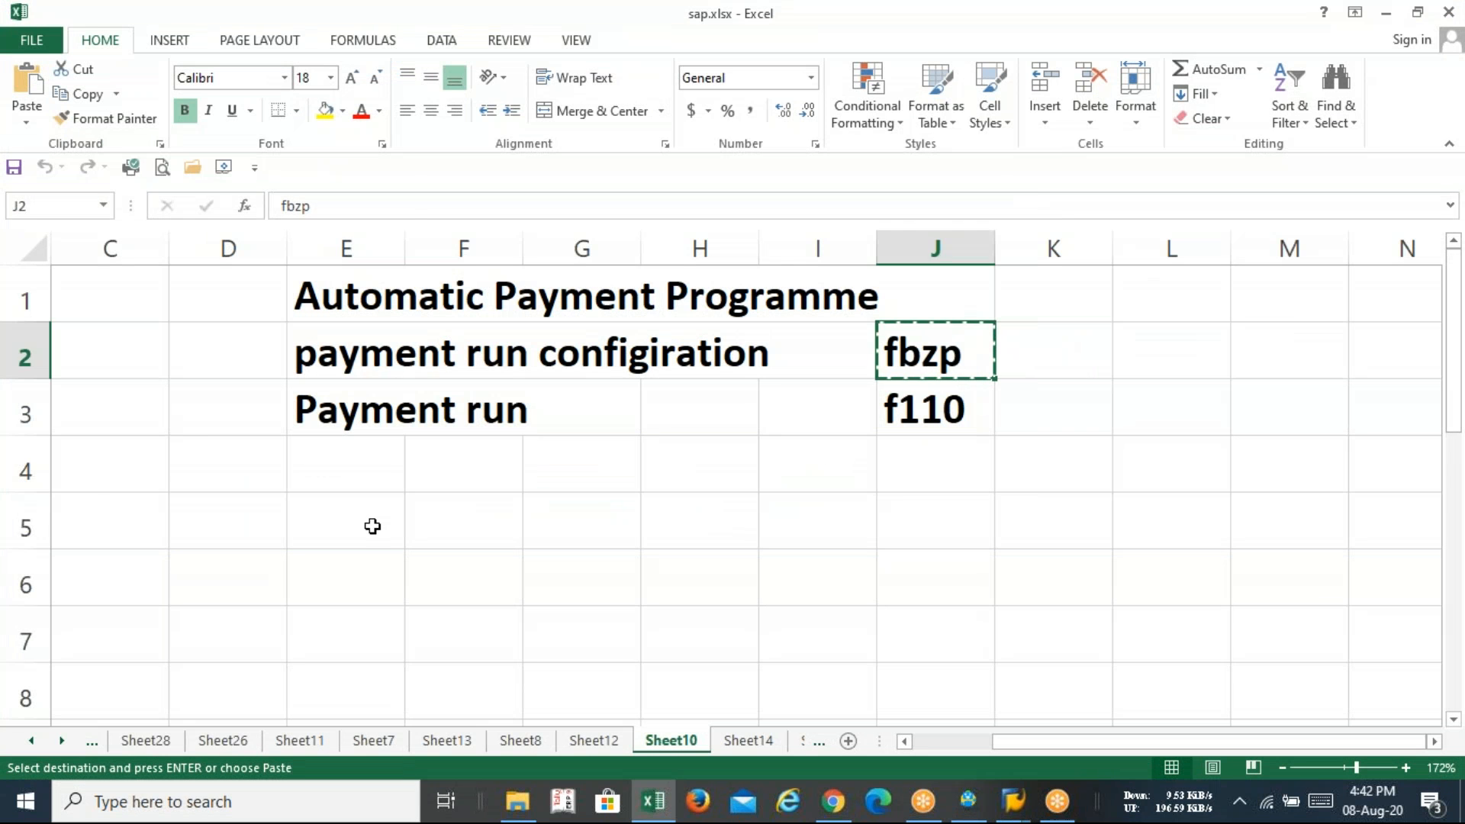
pyautogui.click(372, 530)
pyautogui.write('Defi')
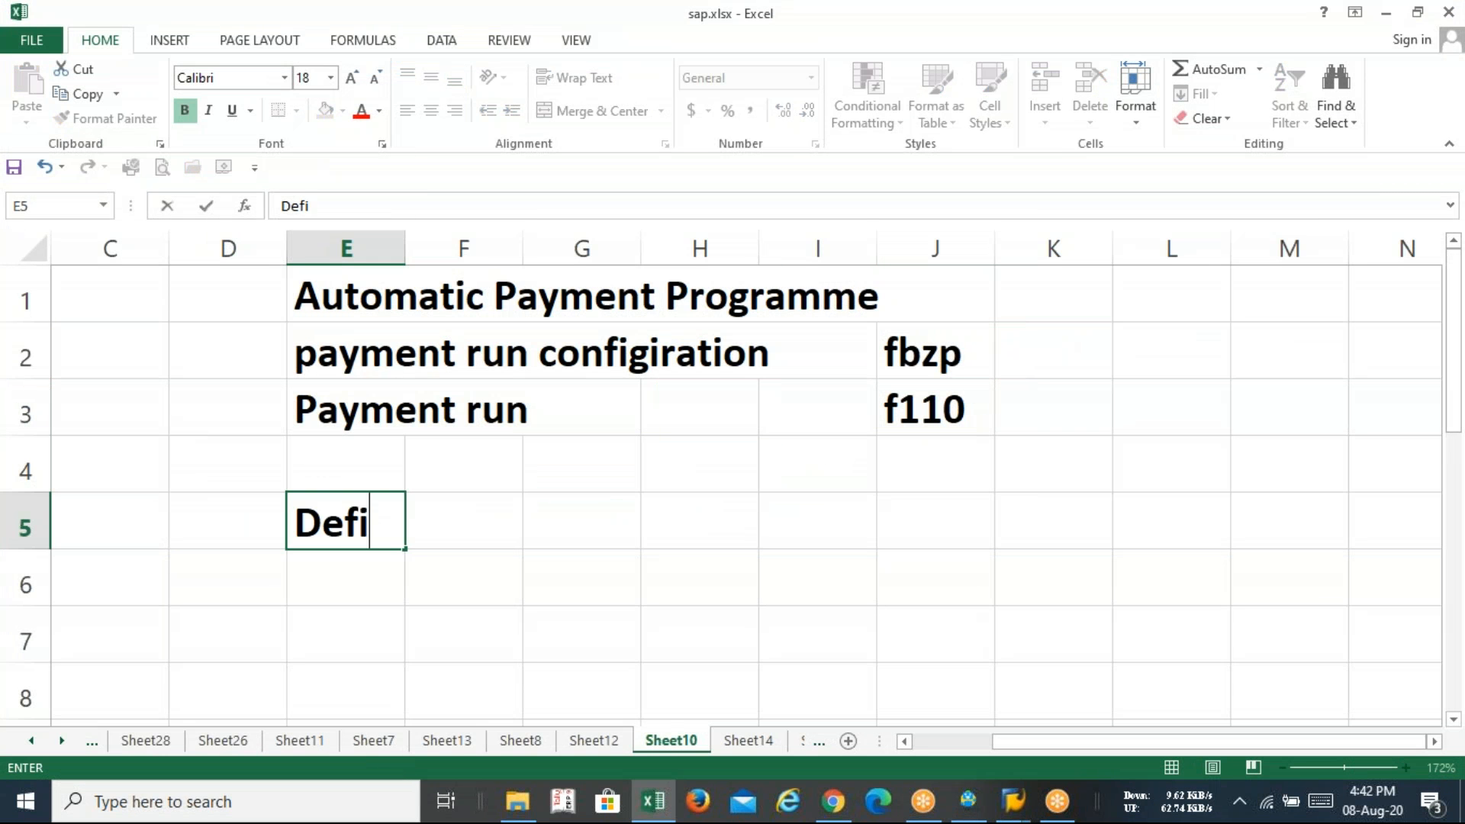
pyautogui.write('ne ch')
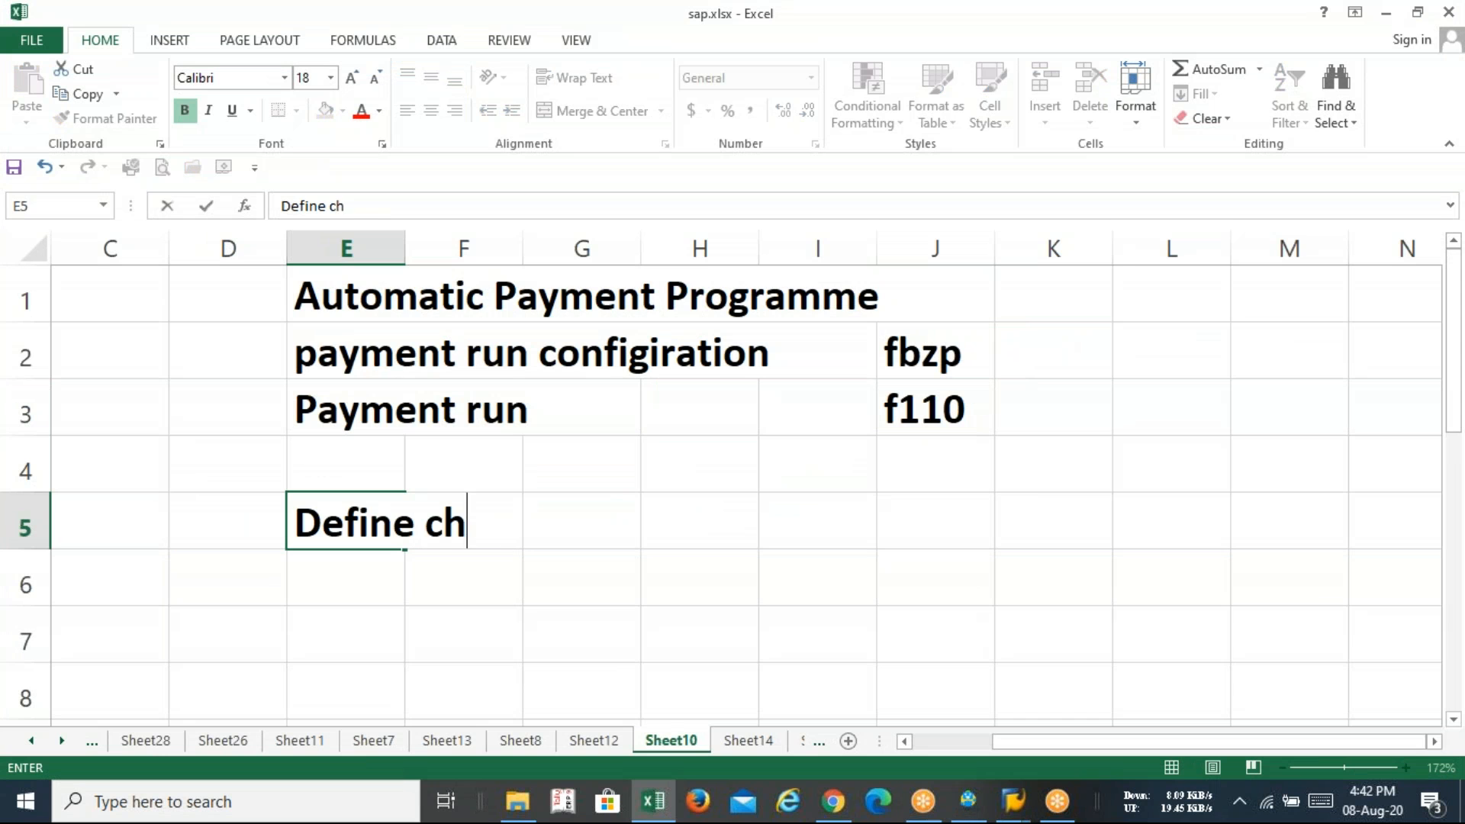
pyautogui.write('eck lots')
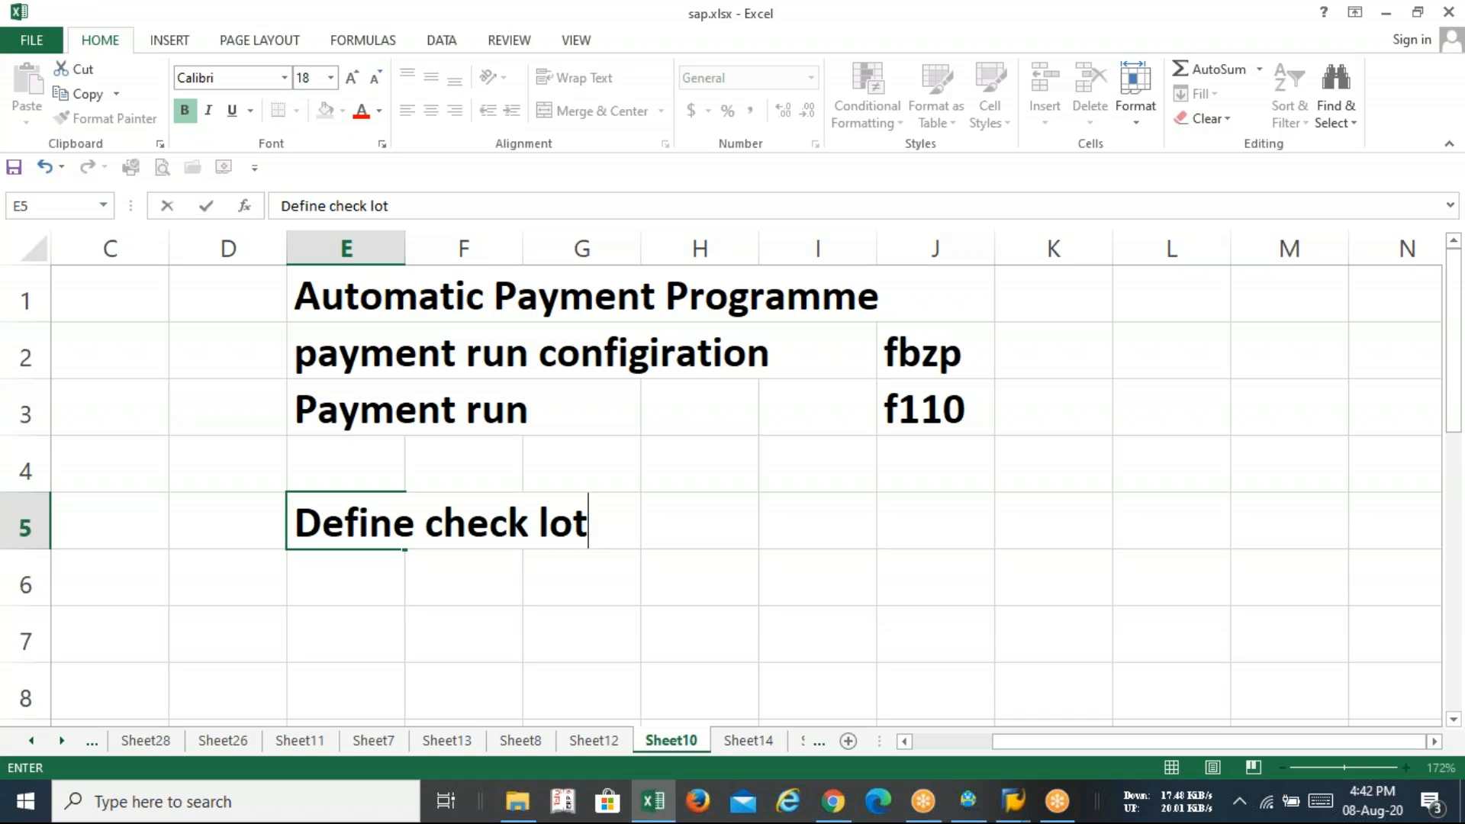
# - Enter the transaction code fchi in cell J5, checking the code against the SAP command field
pyautogui.press('Right')
pyautogui.press('Right')
pyautogui.press('Right')
pyautogui.press('Right')
pyautogui.press('Right')
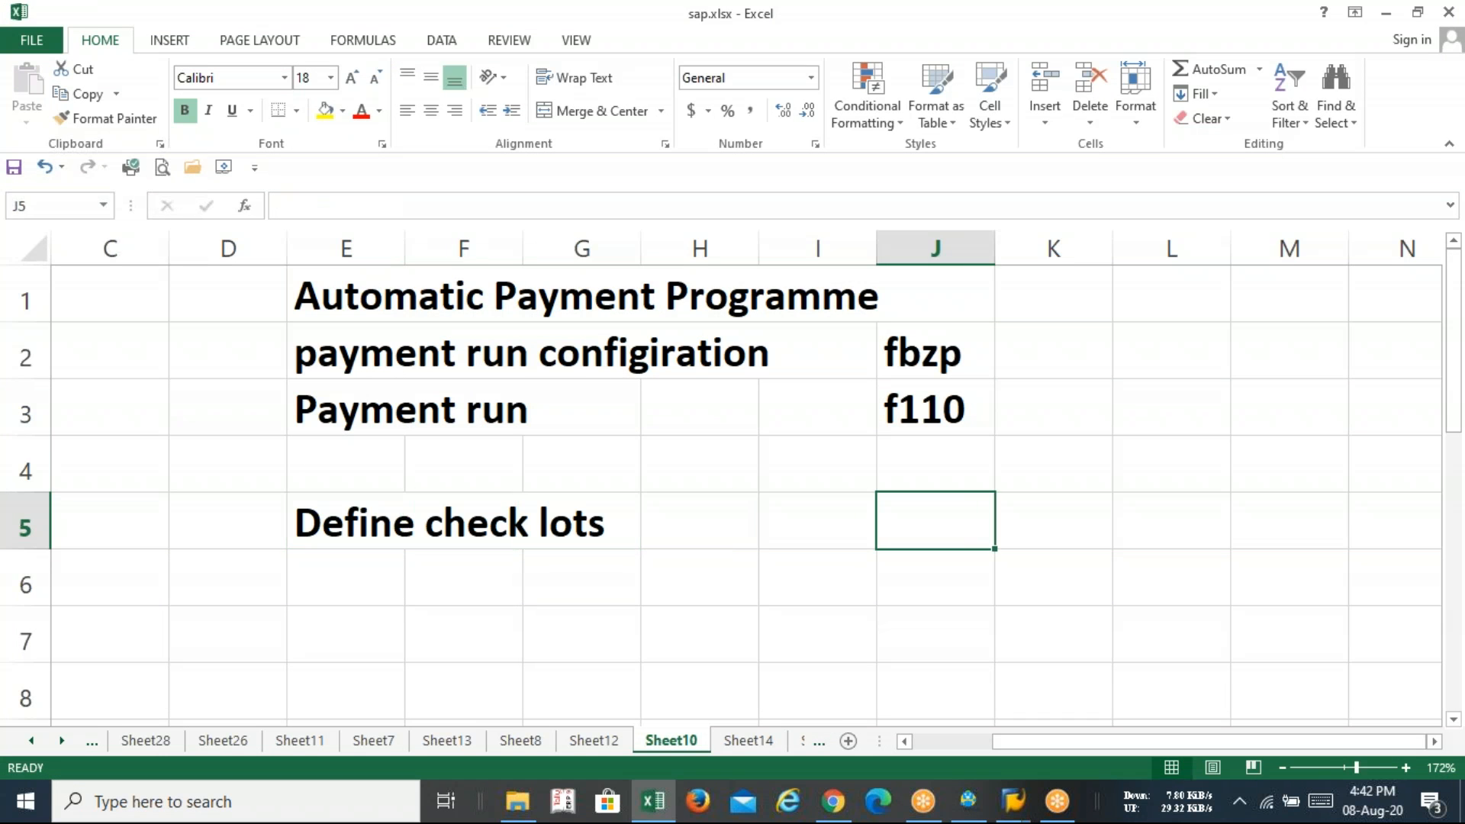
pyautogui.write('f')
pyautogui.hotkey('alt', 'Tab')
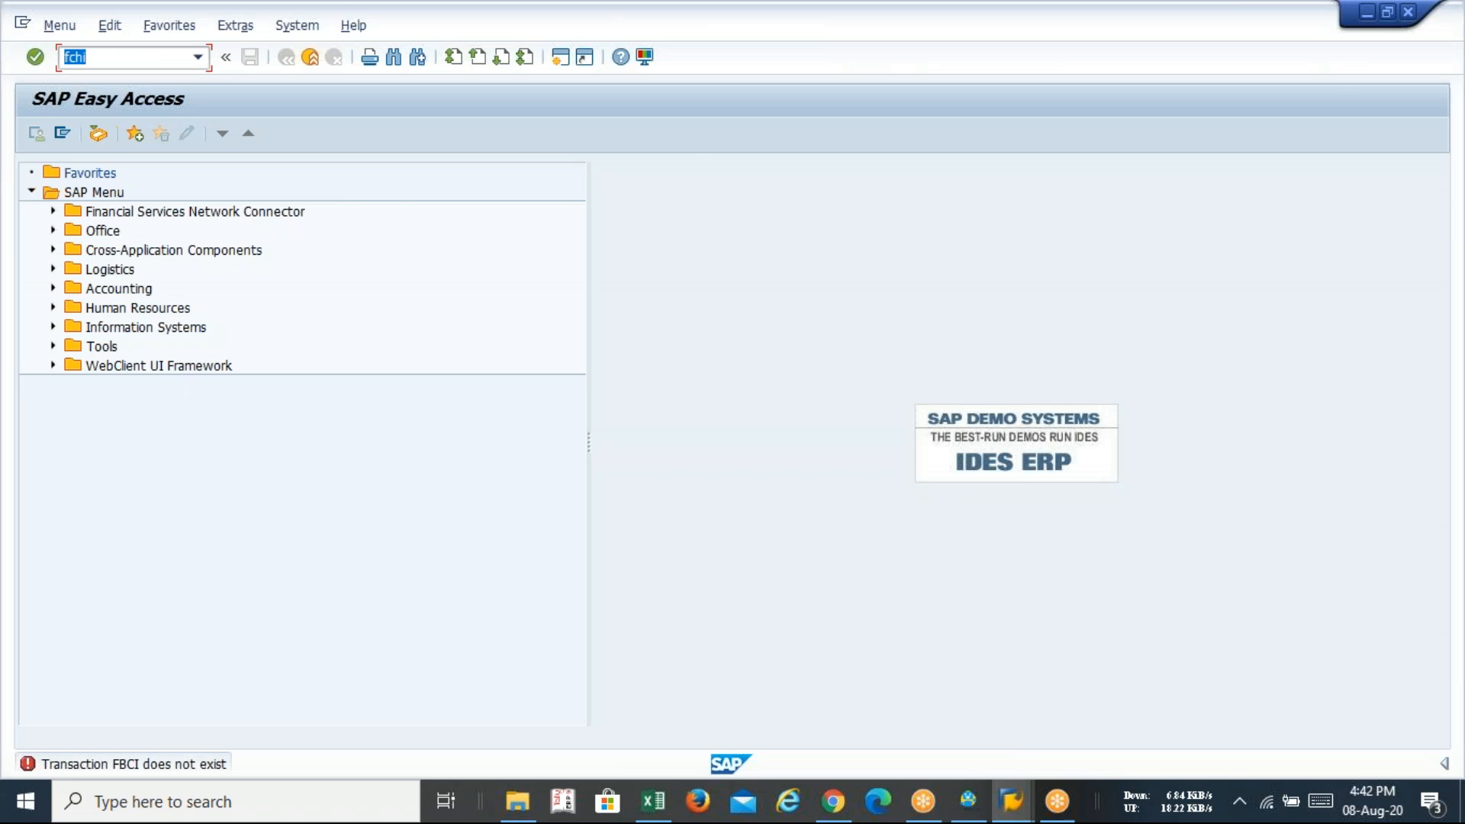
pyautogui.hotkey('alt', 'Tab')
pyautogui.write('chi')
pyautogui.press('Return')
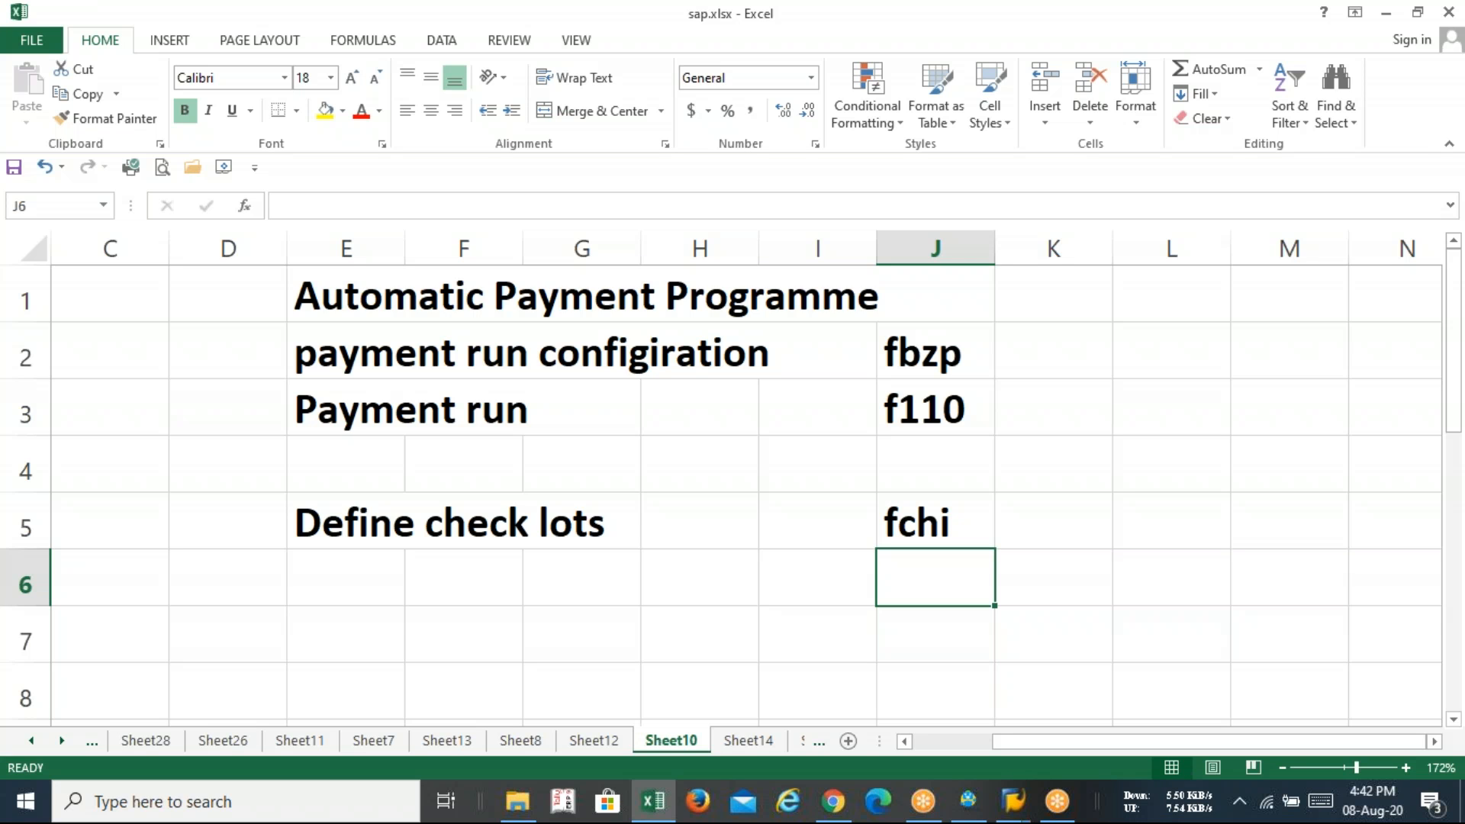
# - Copy fchi from cell J5 and run it as a transaction in SAP to open Check Lots
pyautogui.press('Up')
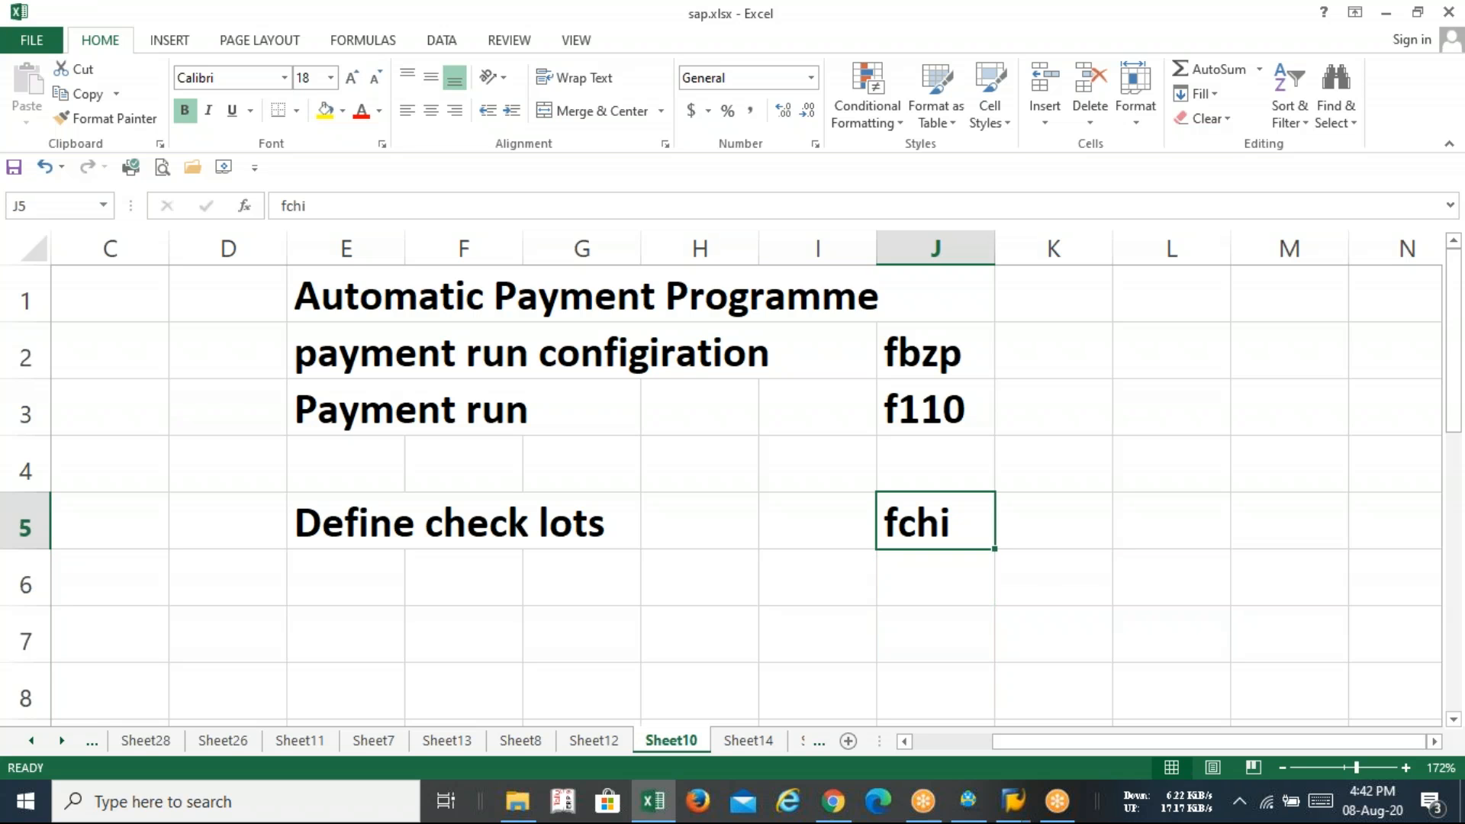
pyautogui.hotkey('ctrl', 'c')
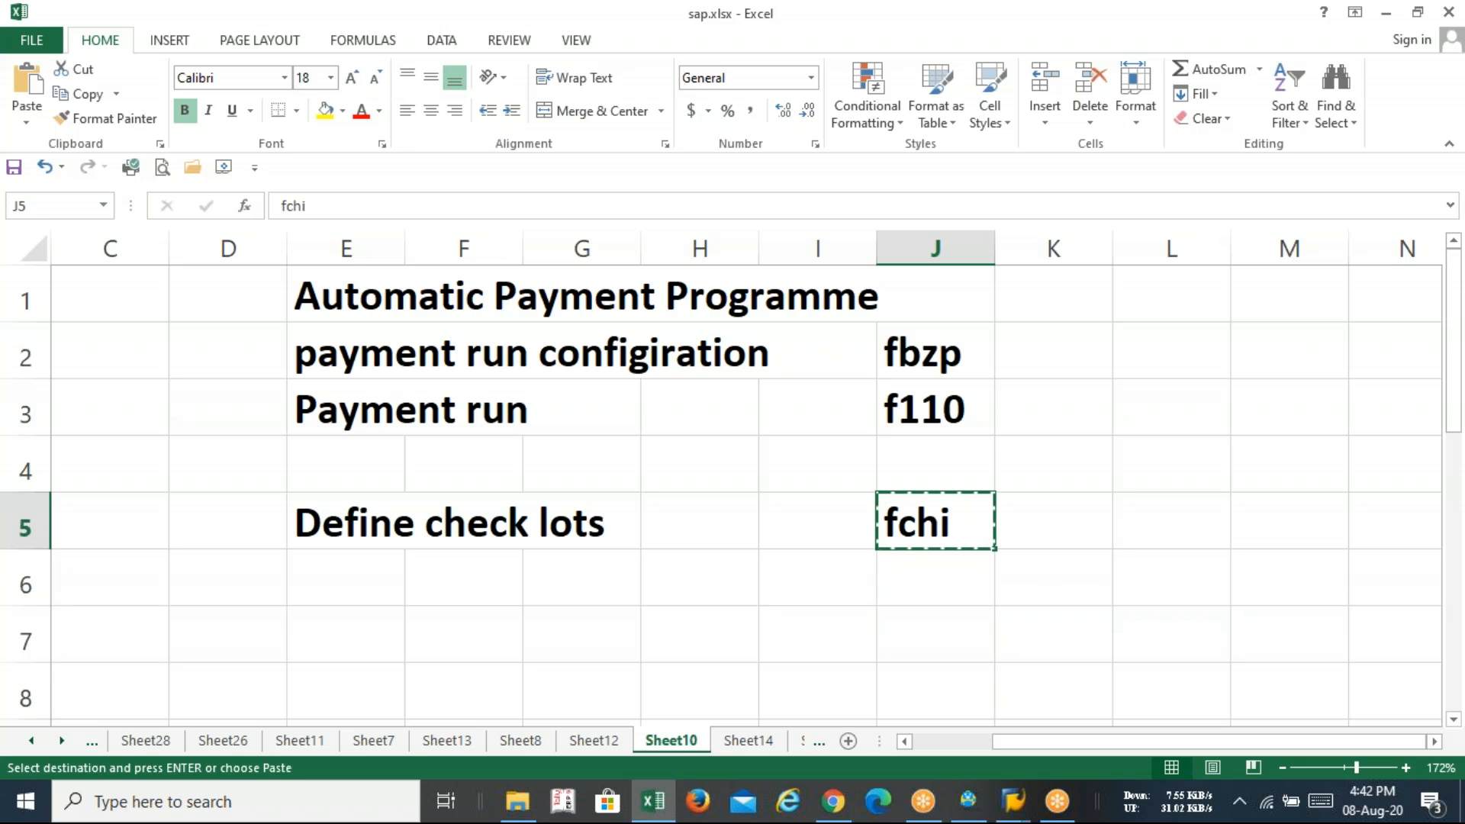
pyautogui.hotkey('alt', 'Tab')
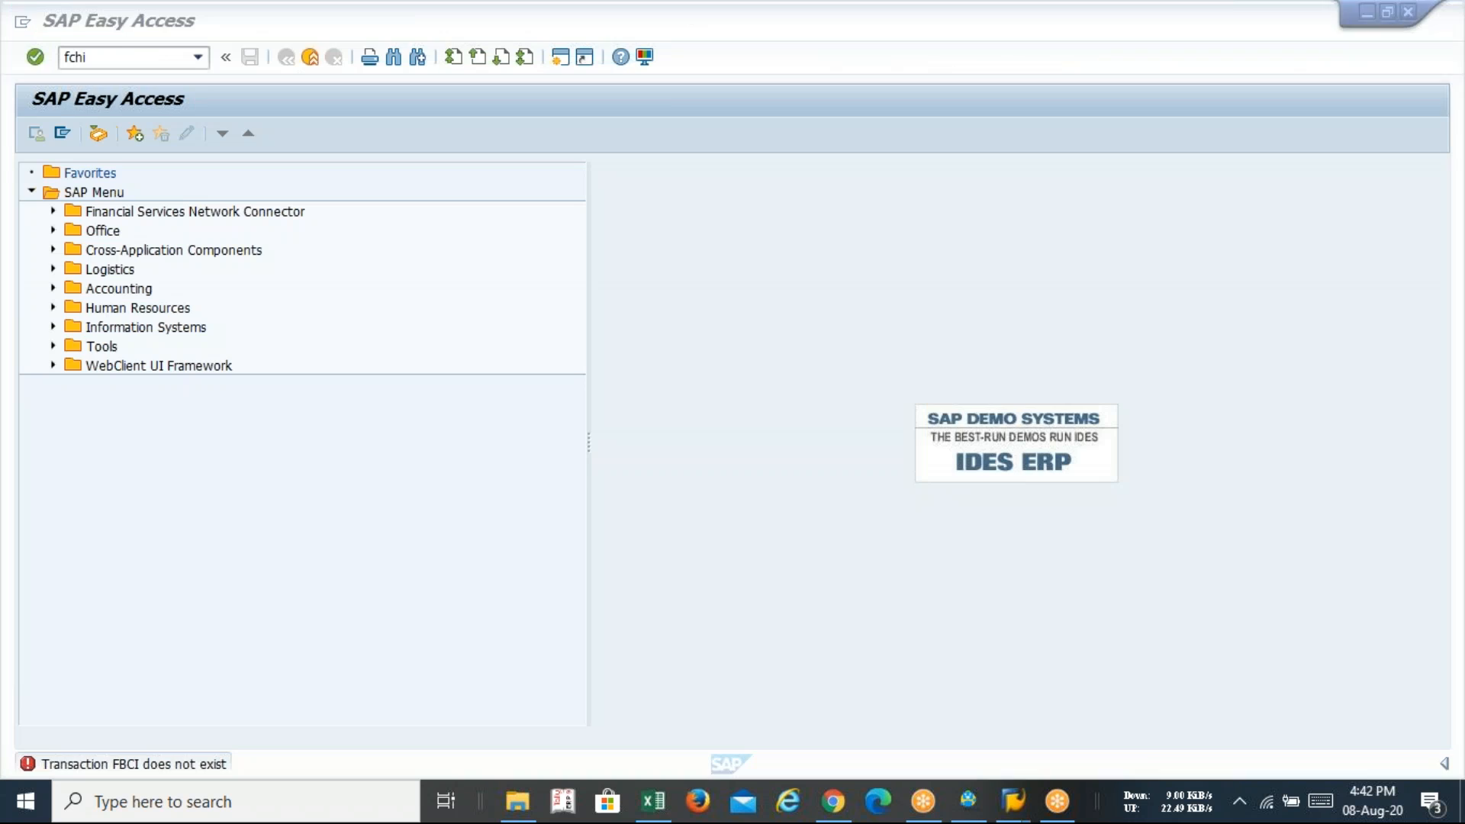
pyautogui.hotkey('ctrl', 'v')
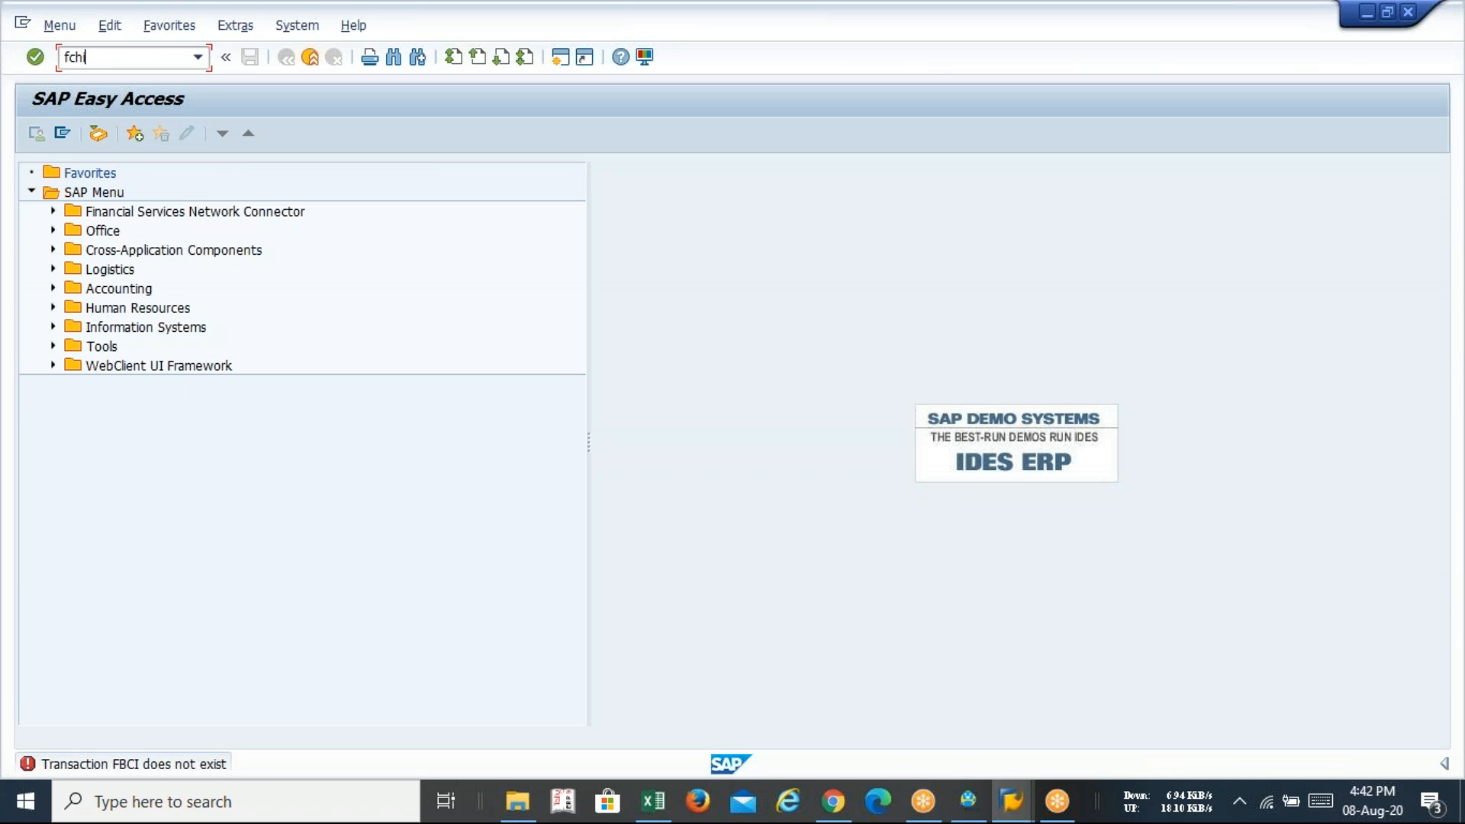
pyautogui.press('Return')
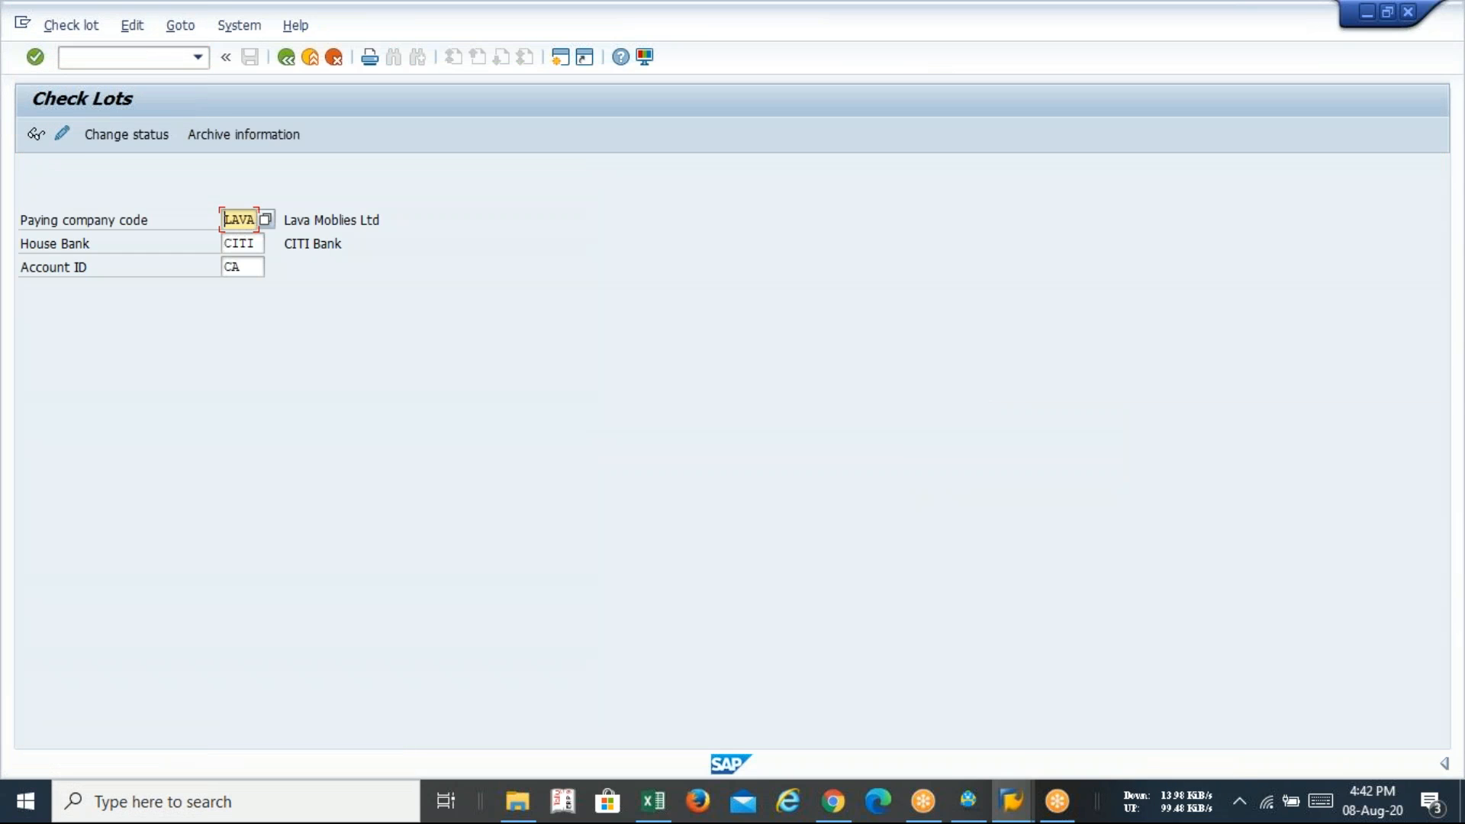
# - Set the account ID to AP for house bank CITI and open its check lots for maintenance
pyautogui.click(258, 244)
pyautogui.click(243, 267)
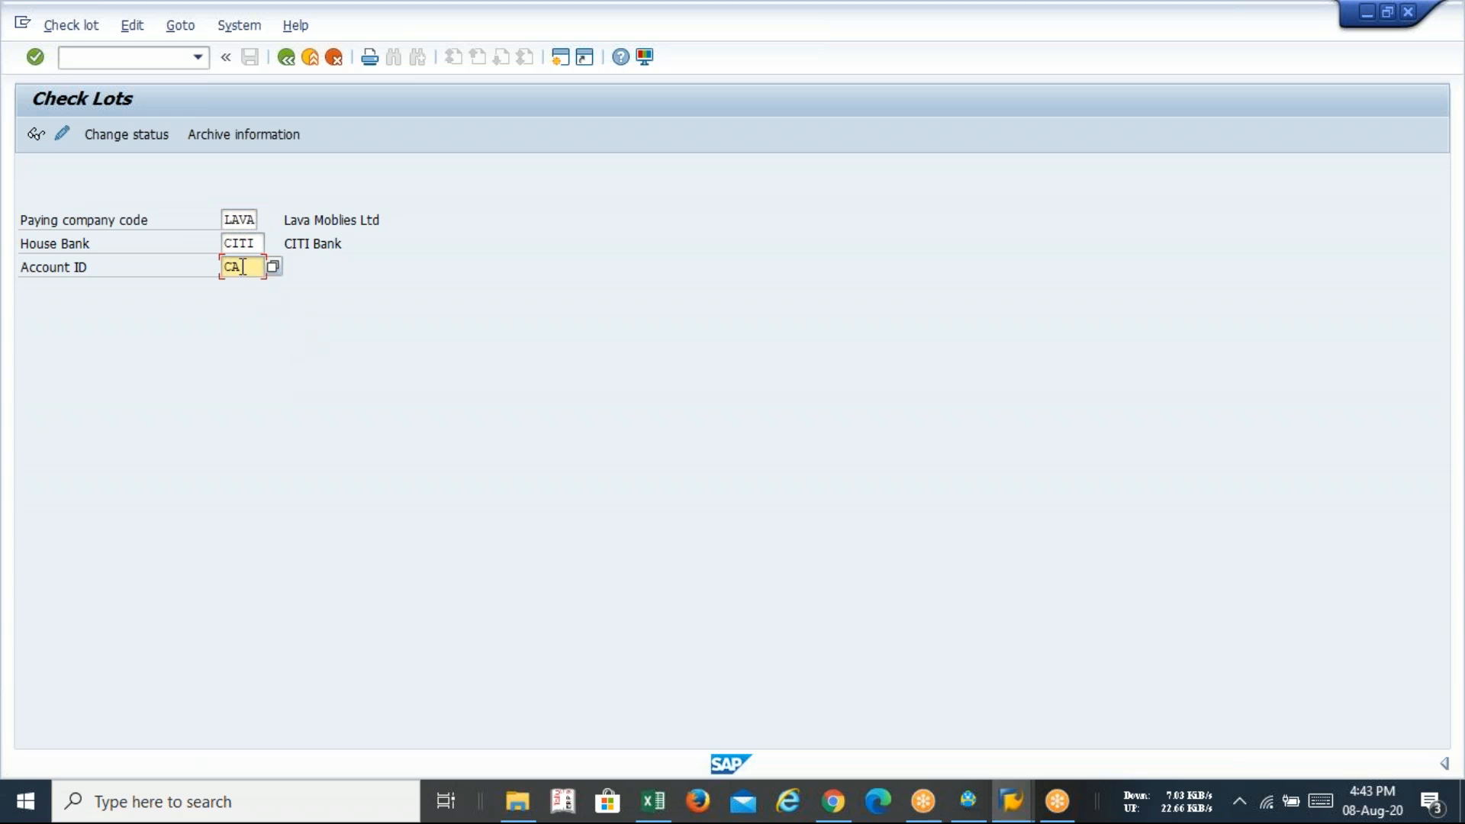
pyautogui.press('BackSpace')
pyautogui.press('BackSpace')
pyautogui.write('ap')
pyautogui.press('Return')
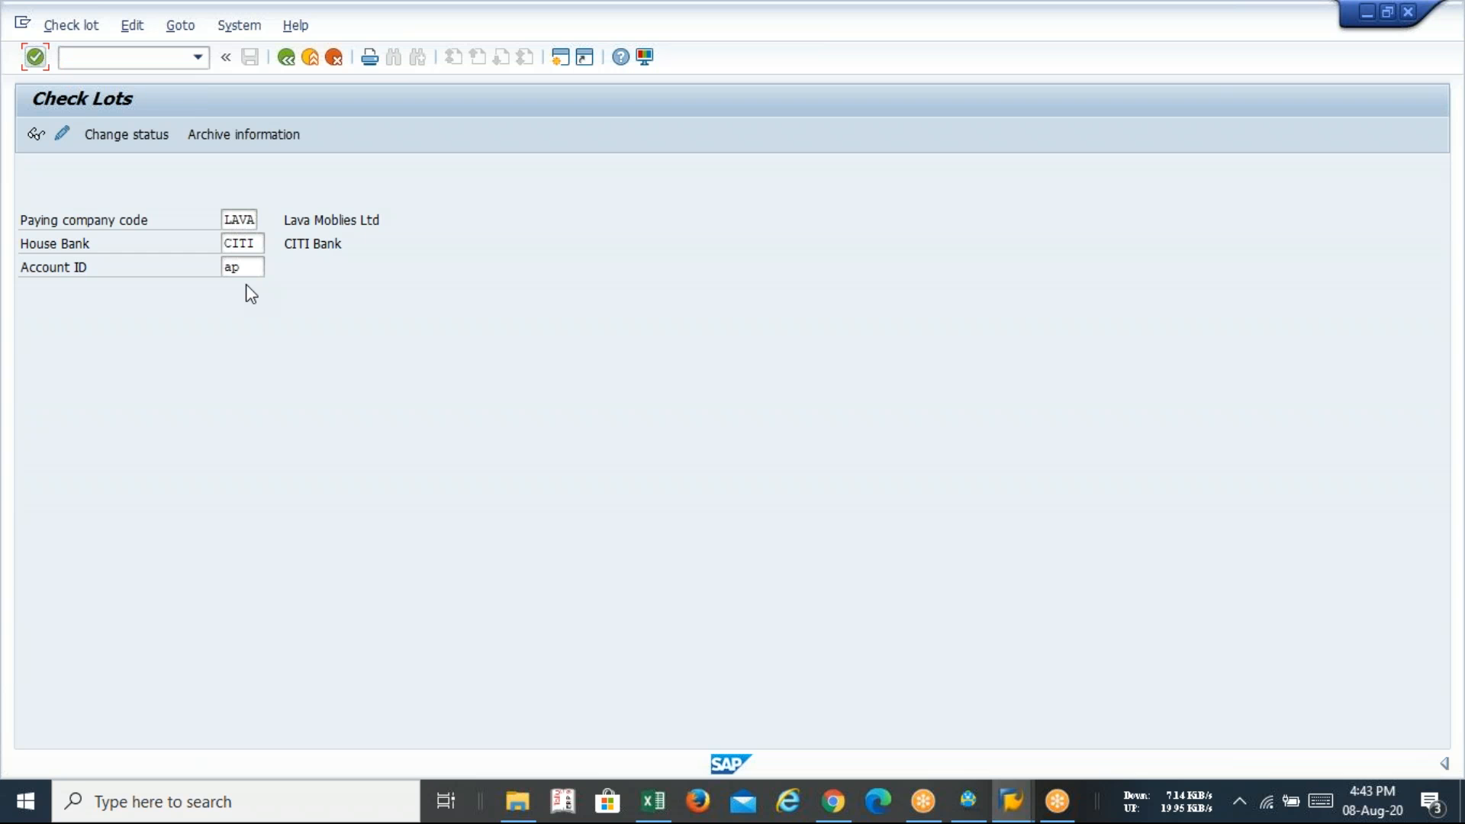
pyautogui.click(62, 135)
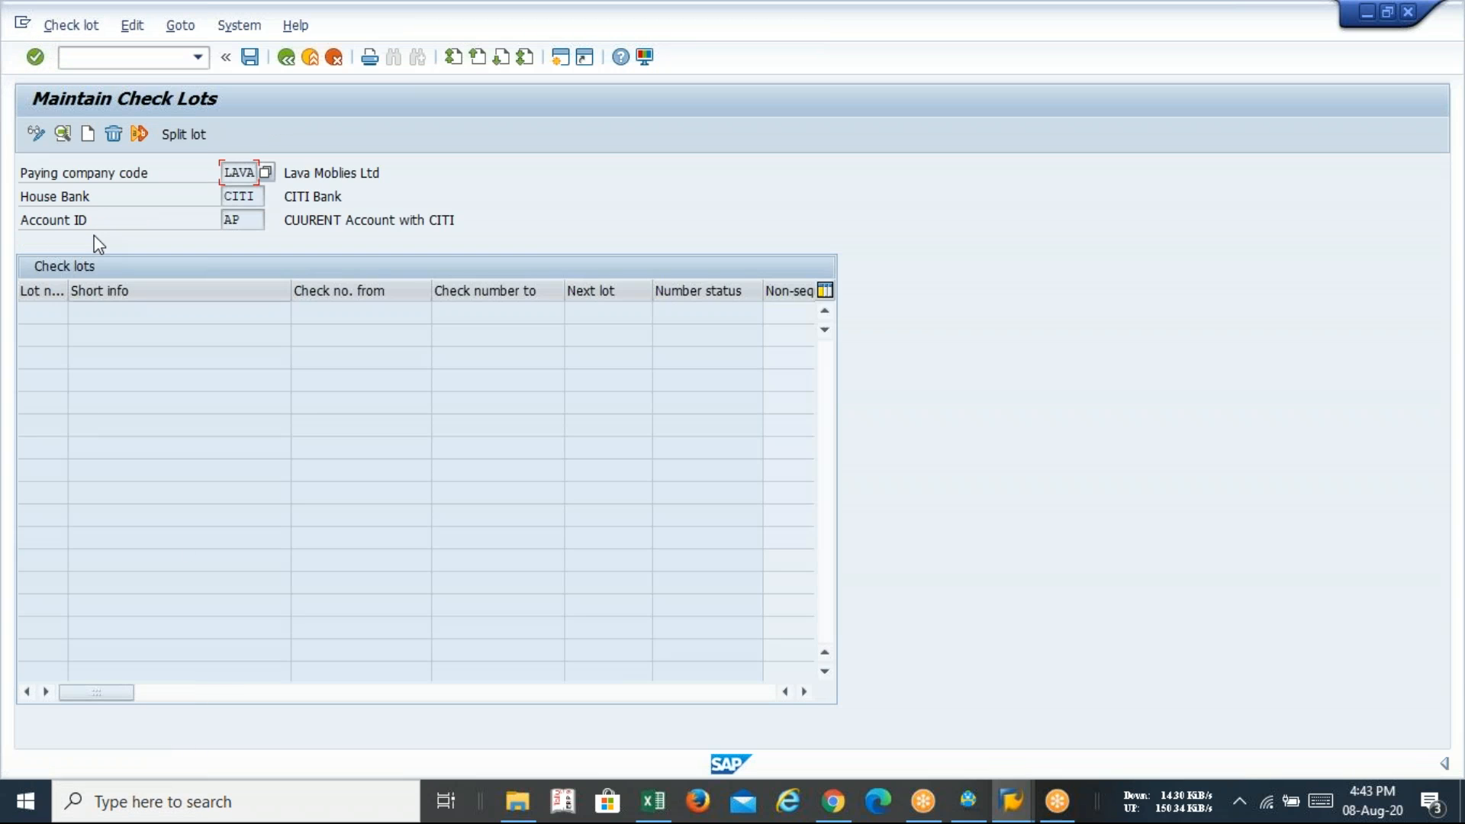
# - Create check lot 01 with check numbers from 1000000 to 1999999 and save it
pyautogui.click(88, 135)
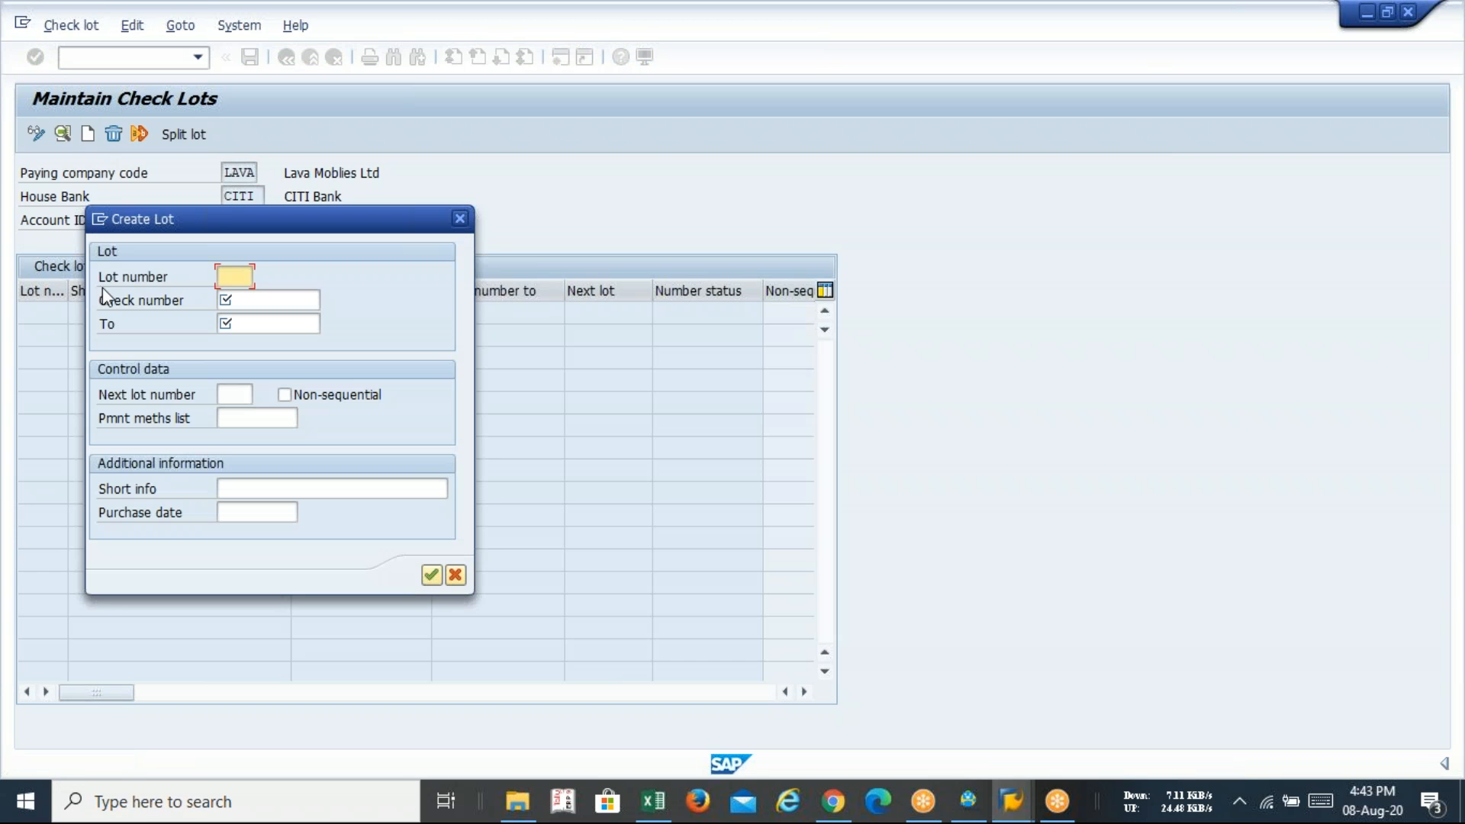
pyautogui.write('01')
pyautogui.press('Tab')
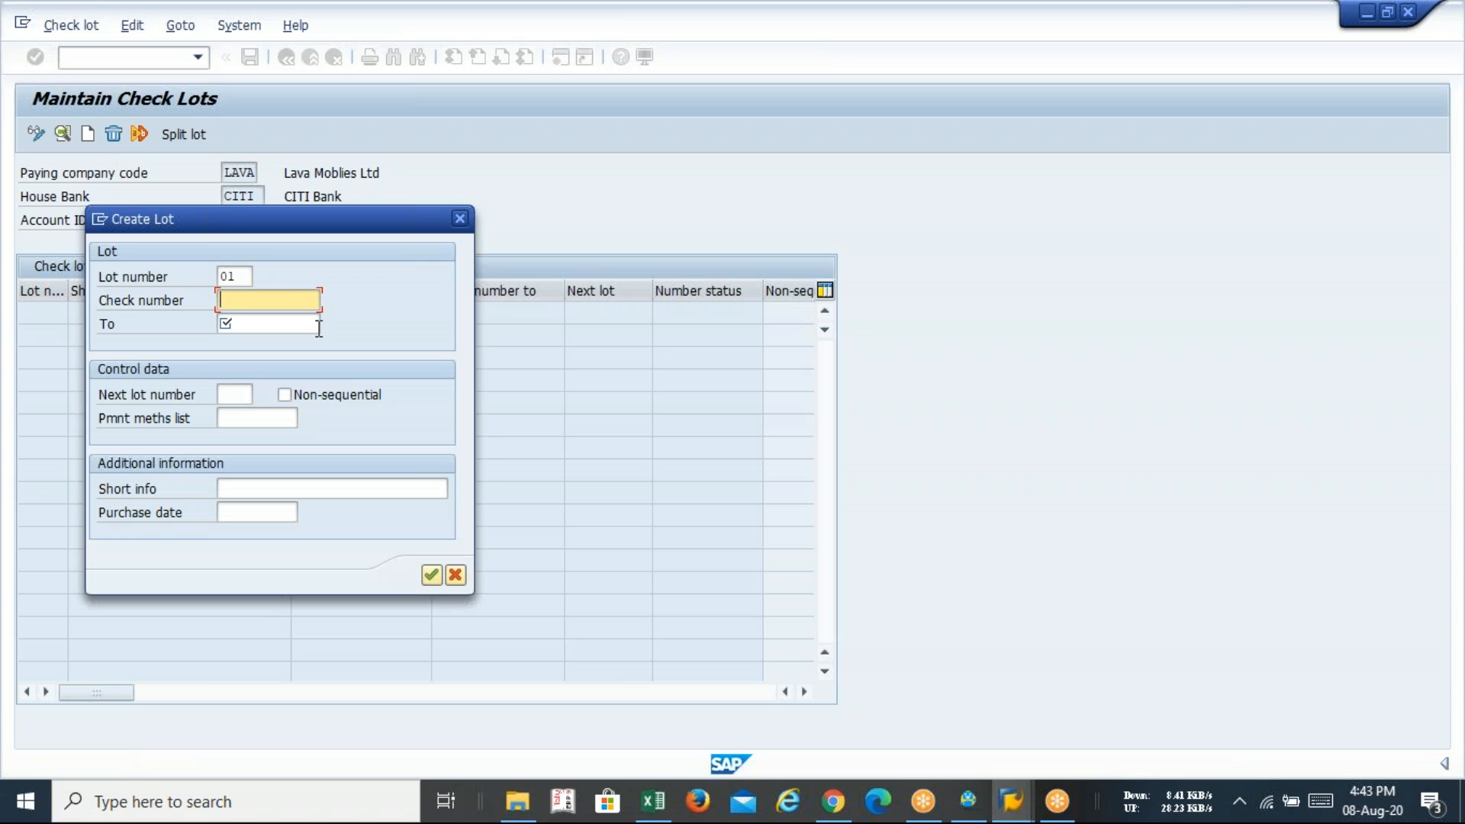
pyautogui.write('1000000')
pyautogui.press('Down')
pyautogui.press('Tab')
pyautogui.write('1999999')
pyautogui.press('Down')
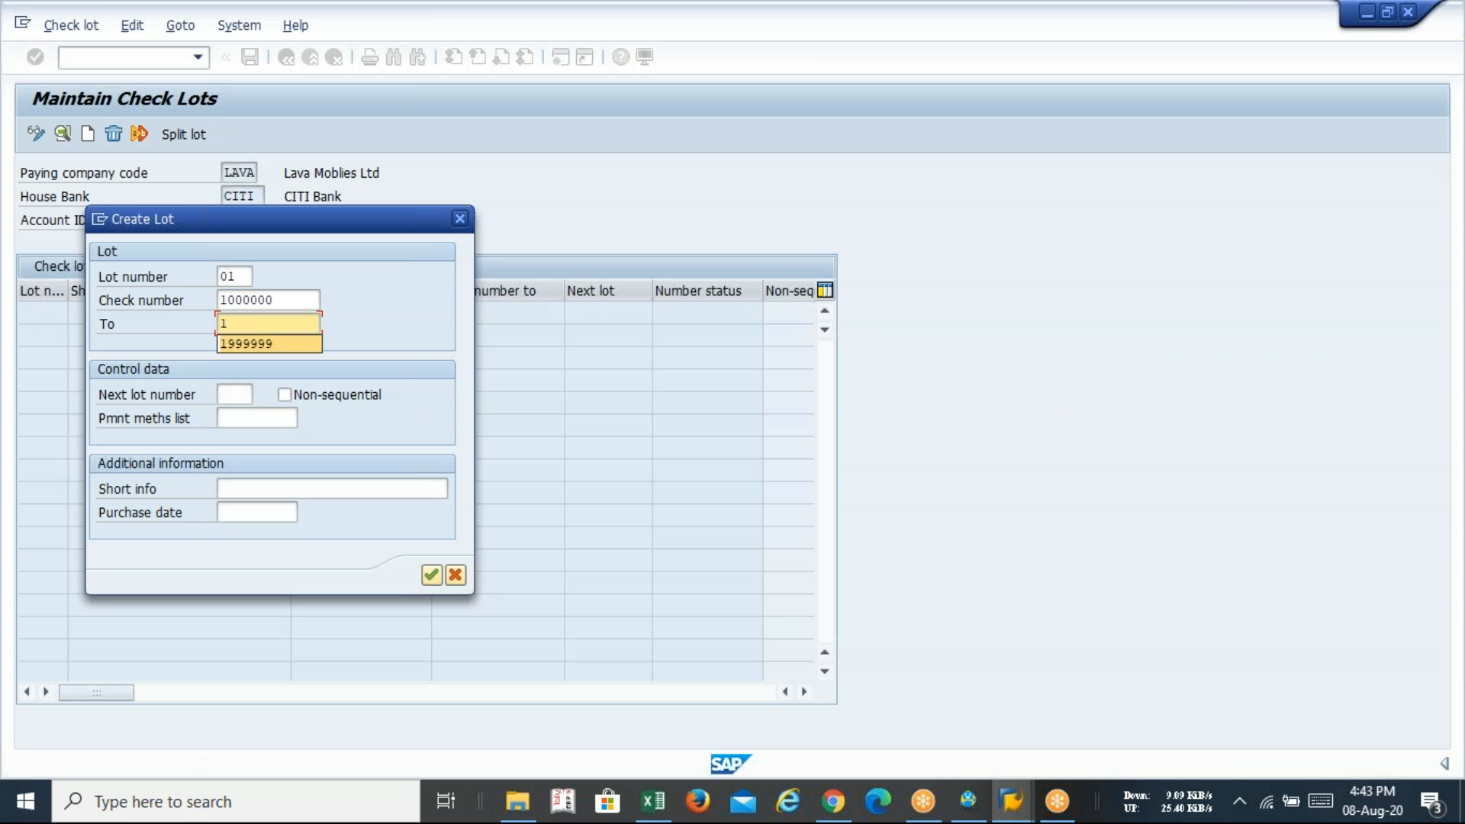
pyautogui.press('Tab')
pyautogui.press('Return')
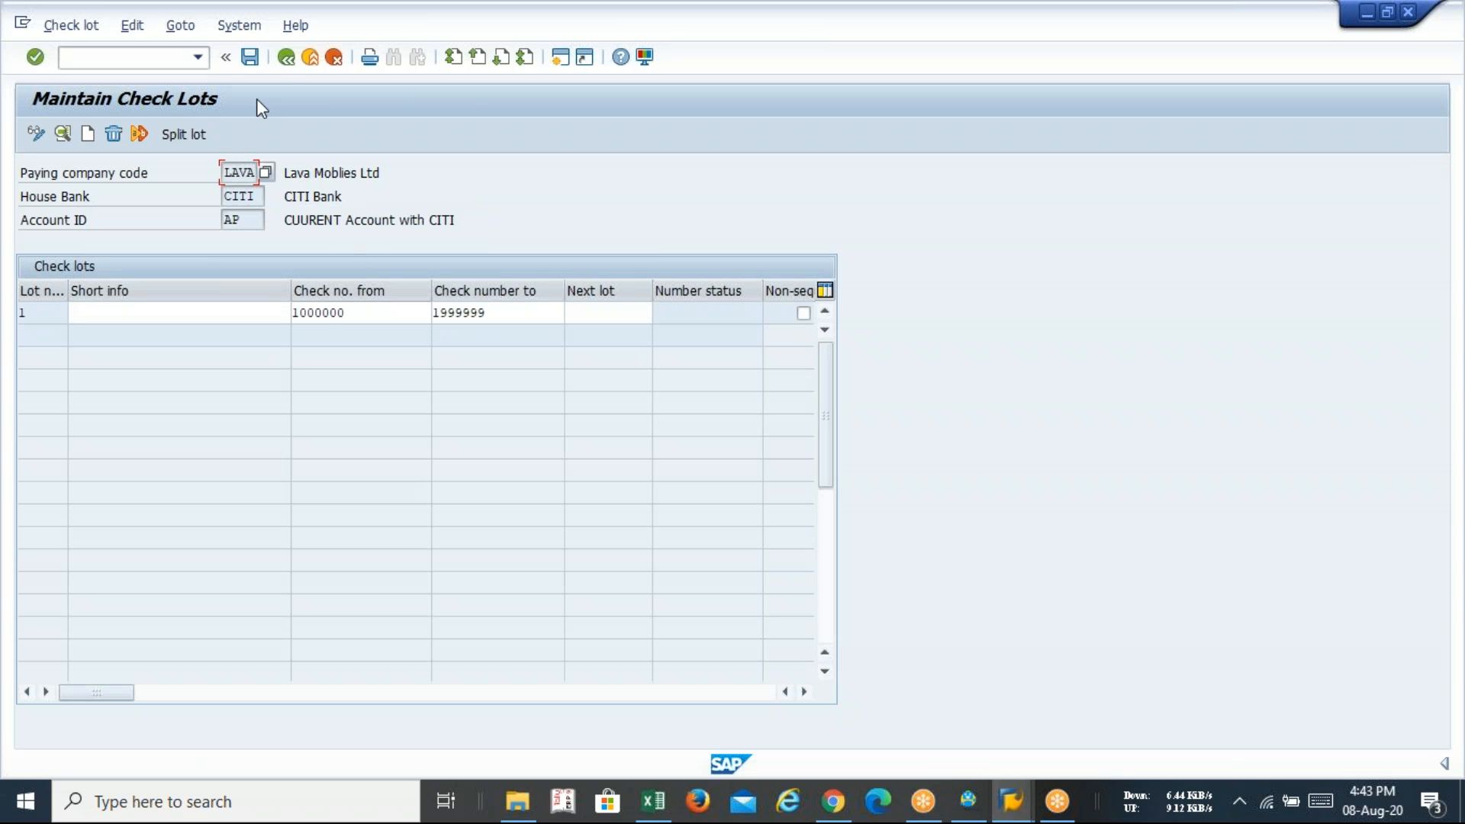
pyautogui.click(251, 58)
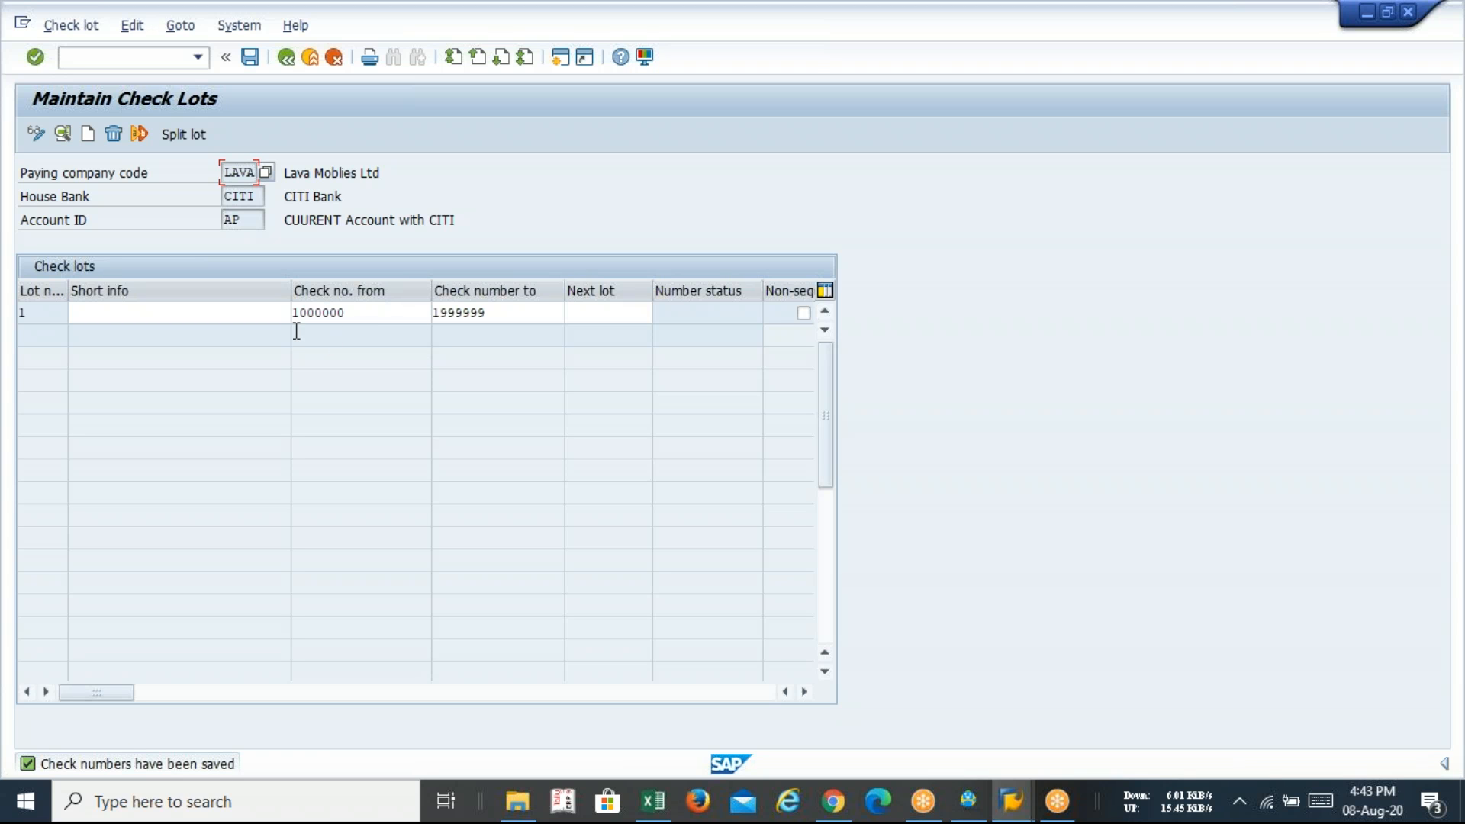
# - Examine the starting and ending check numbers and the short info of the saved check lot
pyautogui.click(499, 316)
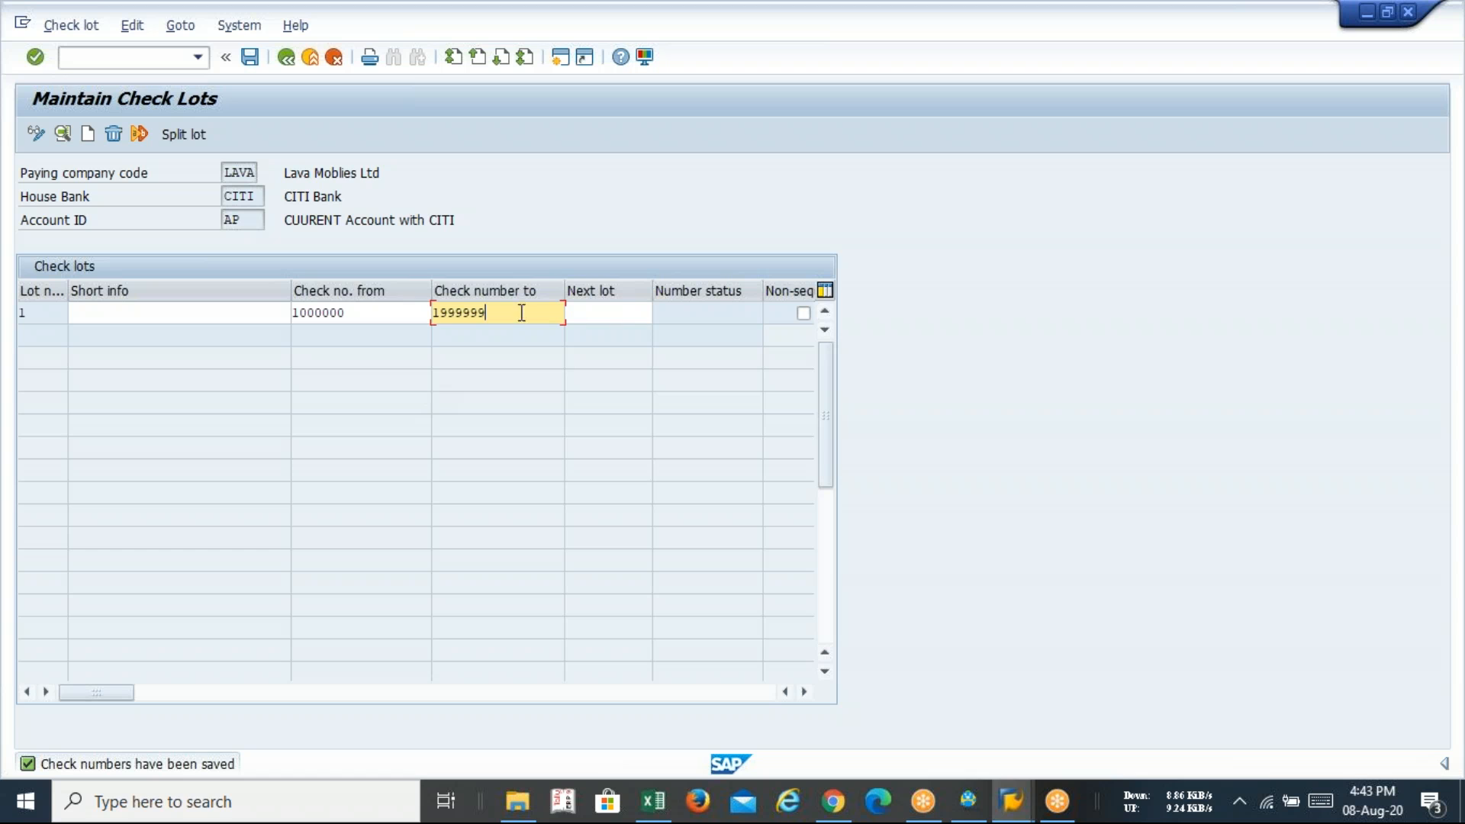
pyautogui.click(383, 311)
pyautogui.click(525, 319)
pyautogui.click(381, 312)
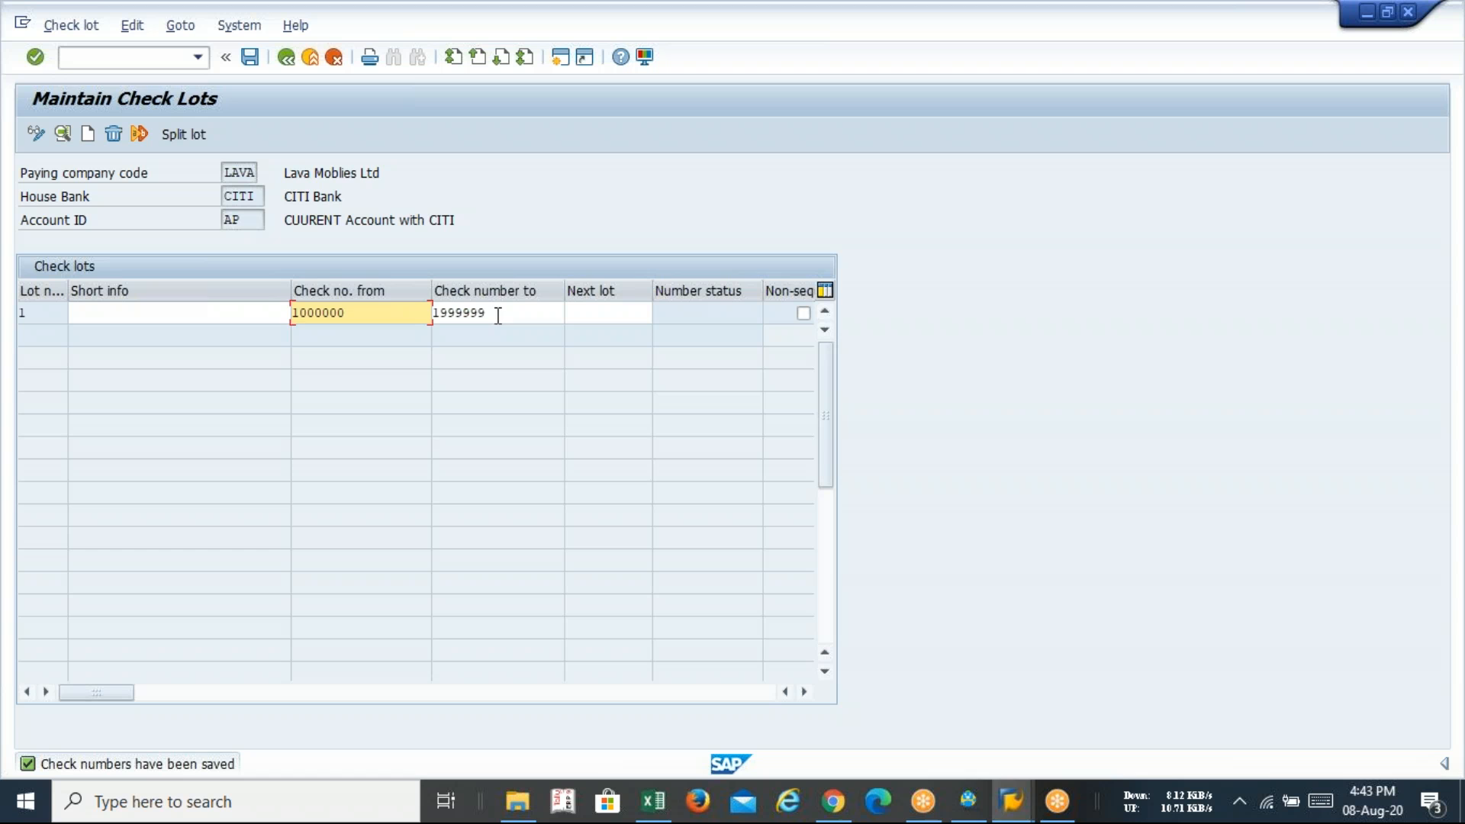
pyautogui.click(497, 314)
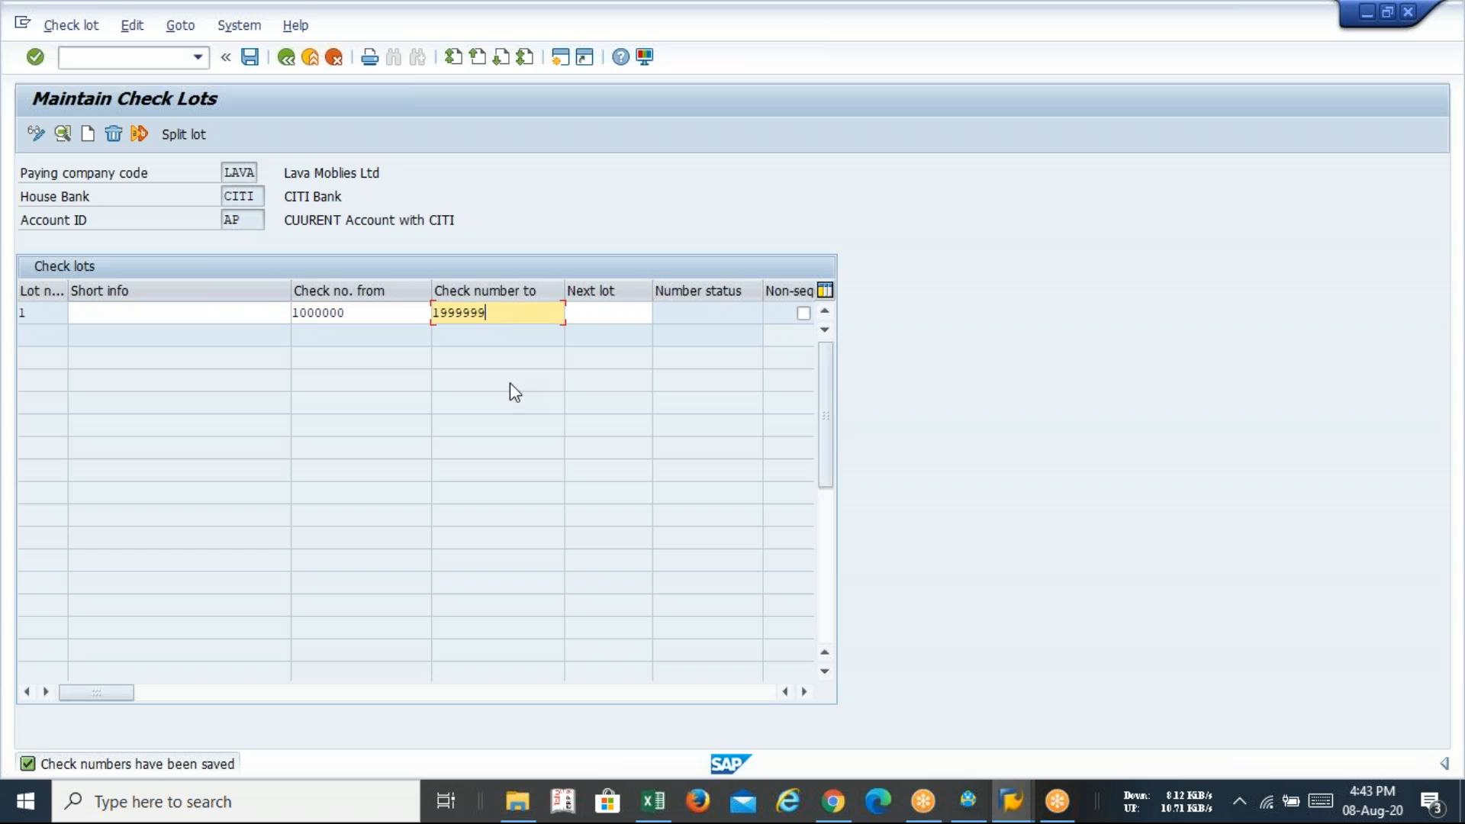
pyautogui.click(405, 317)
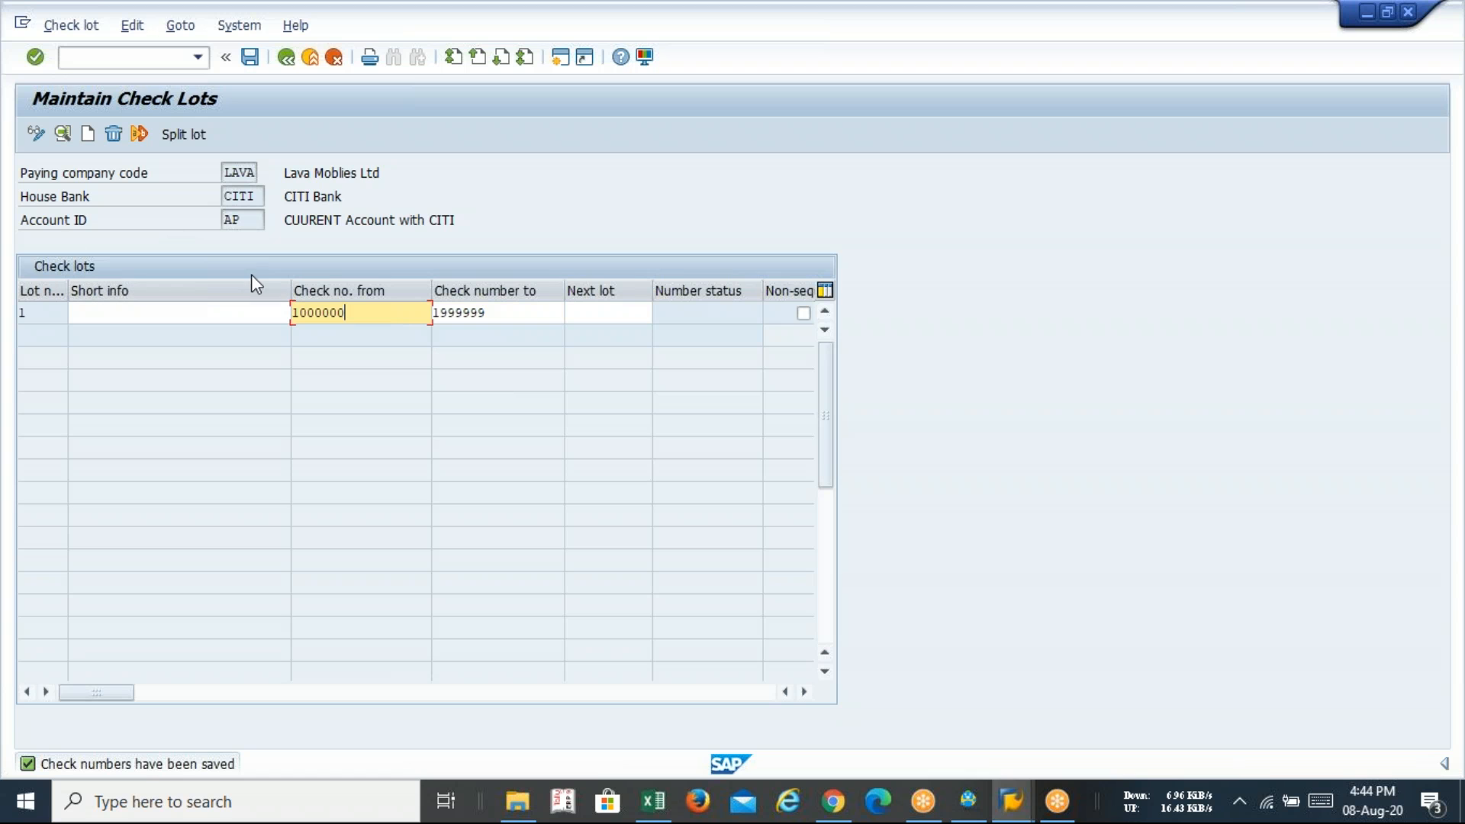
pyautogui.click(555, 314)
pyautogui.click(399, 310)
pyautogui.click(510, 317)
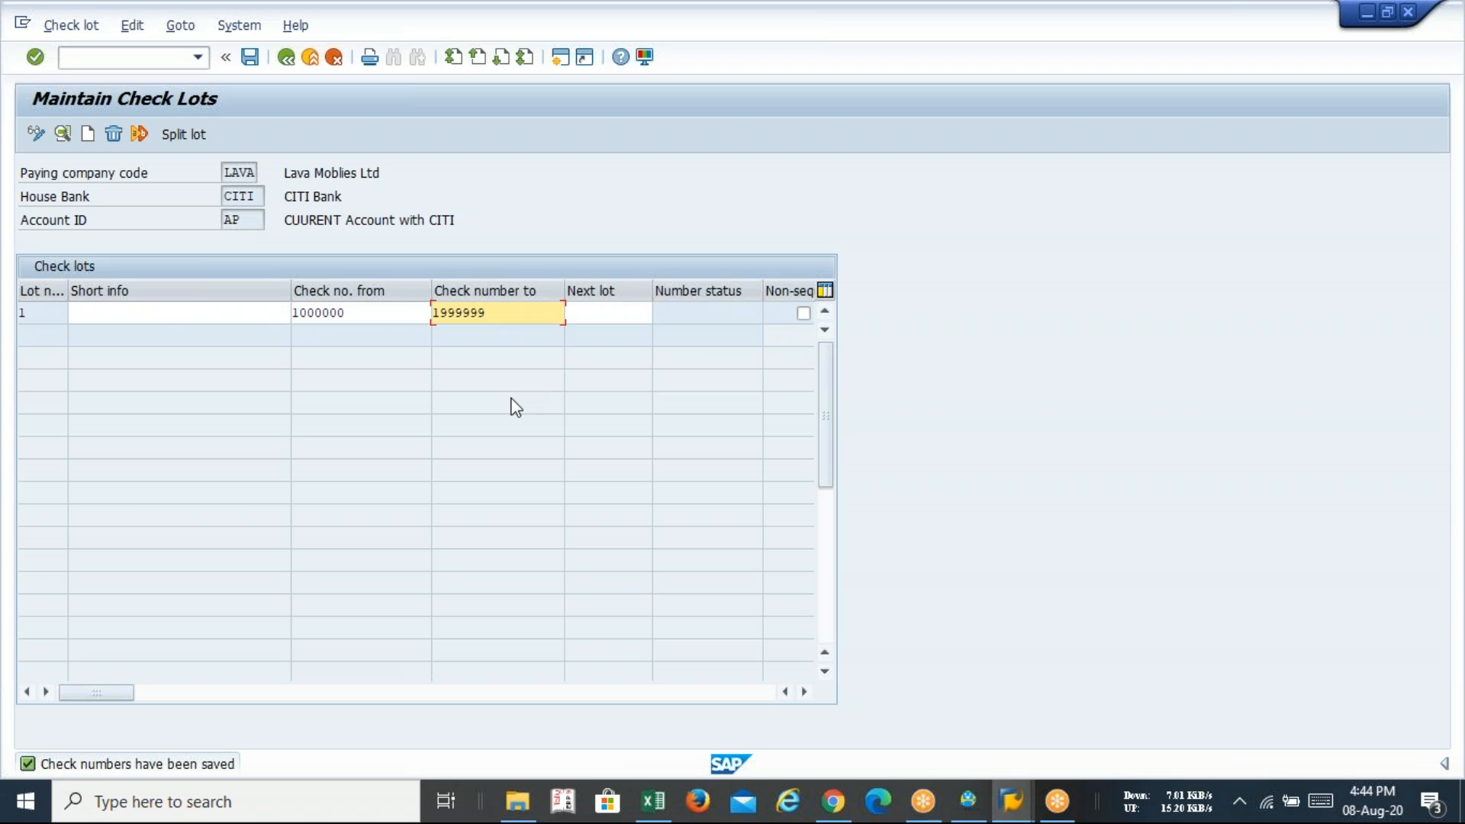
pyautogui.click(165, 315)
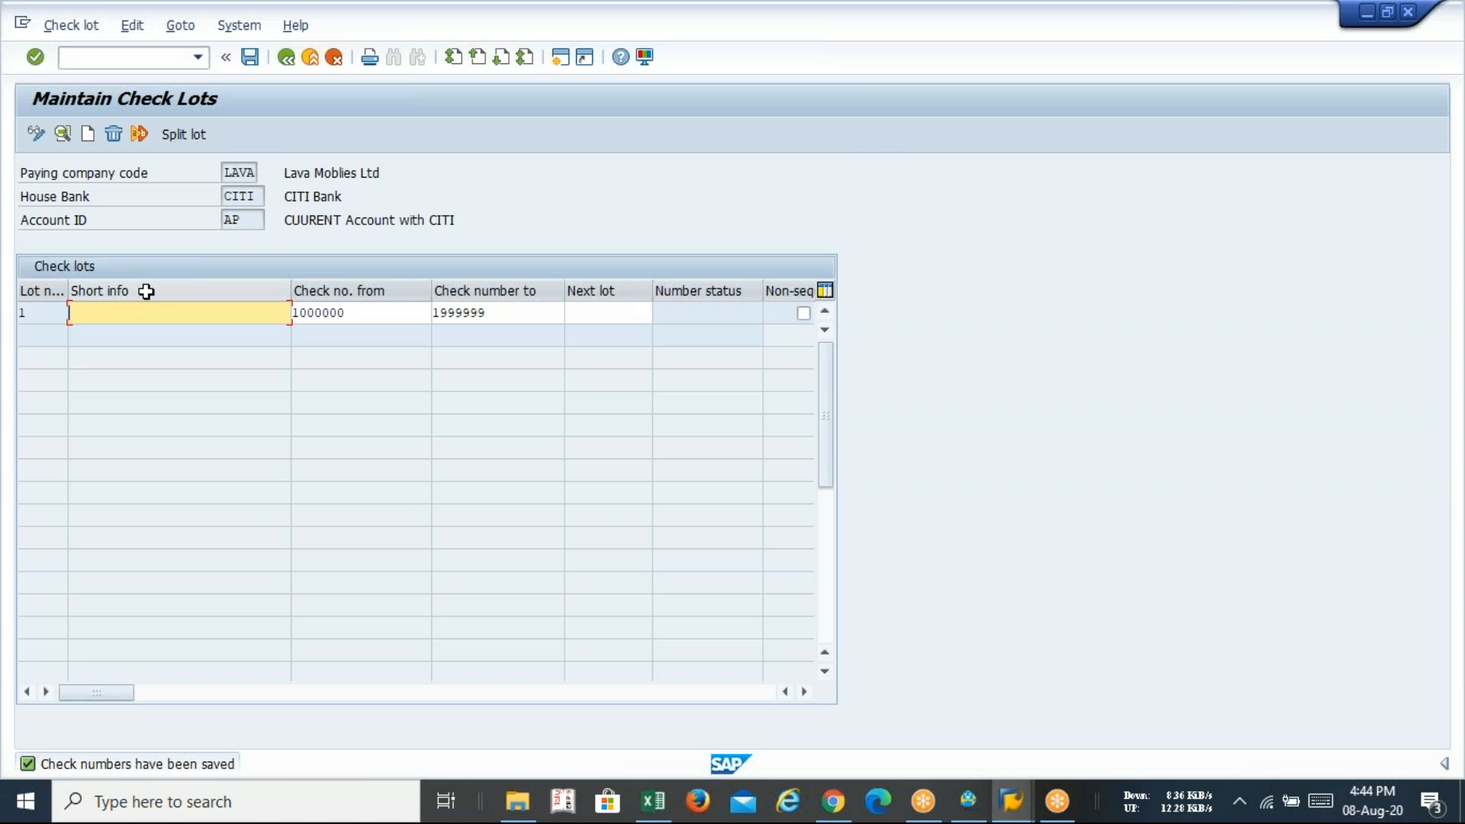
# - Consult the check lots entry in the sap.xlsx workbook in Excel, and leave Maintain Check Lots for the SAP Easy Access screen
pyautogui.hotkey('alt', 'Tab')
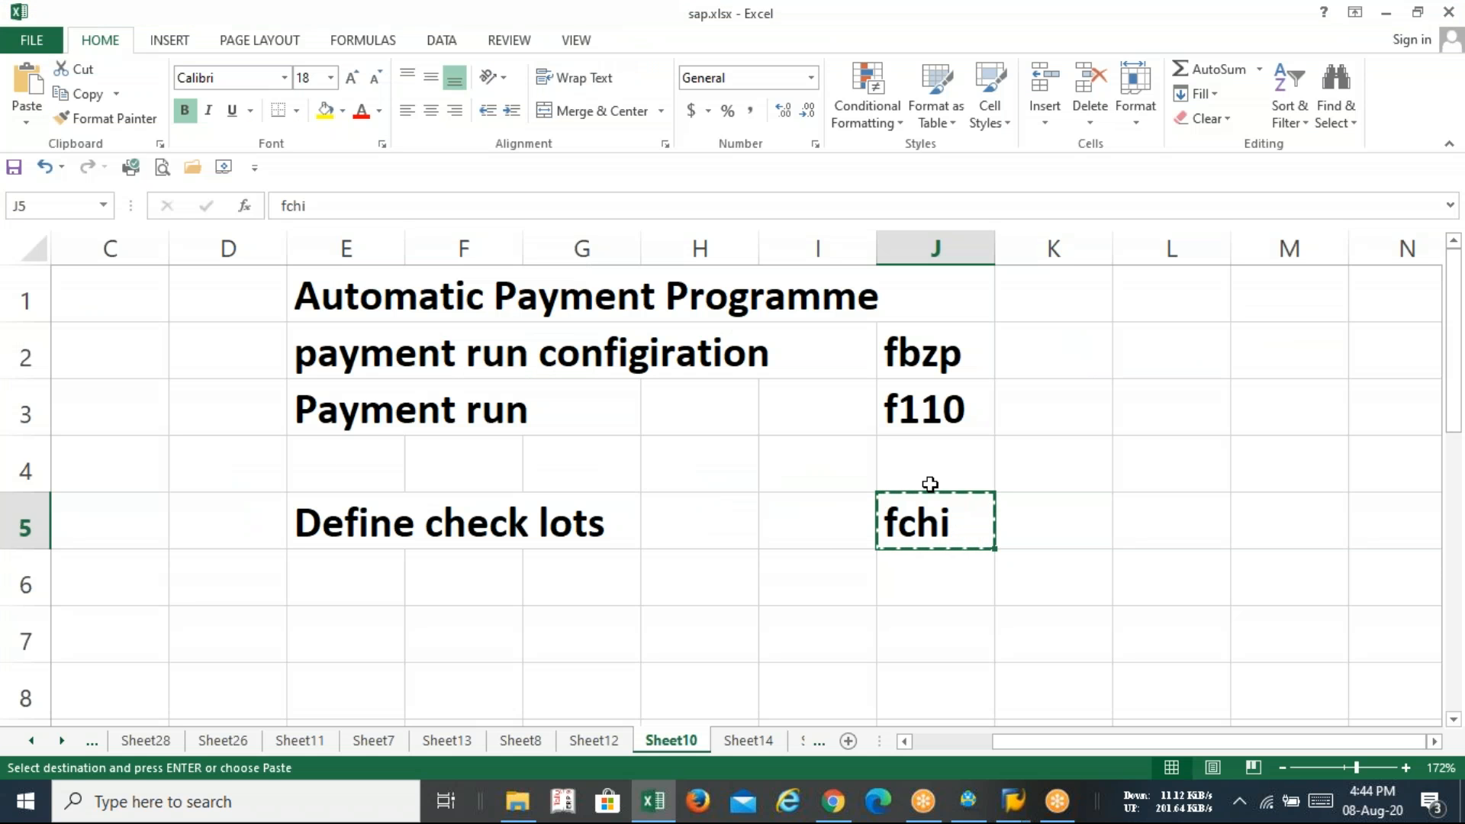
pyautogui.click(911, 593)
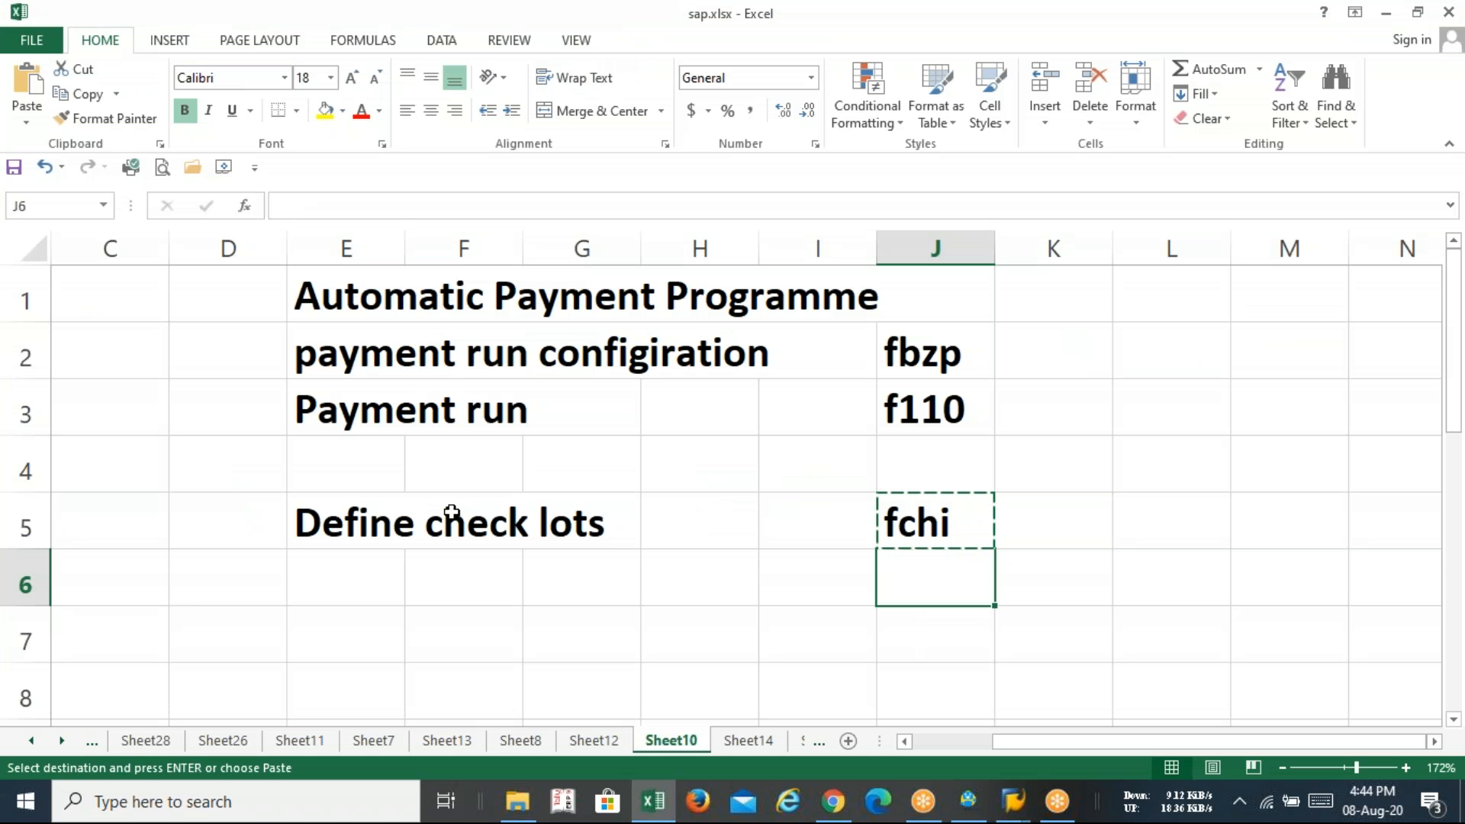
pyautogui.hotkey('alt', 'Tab')
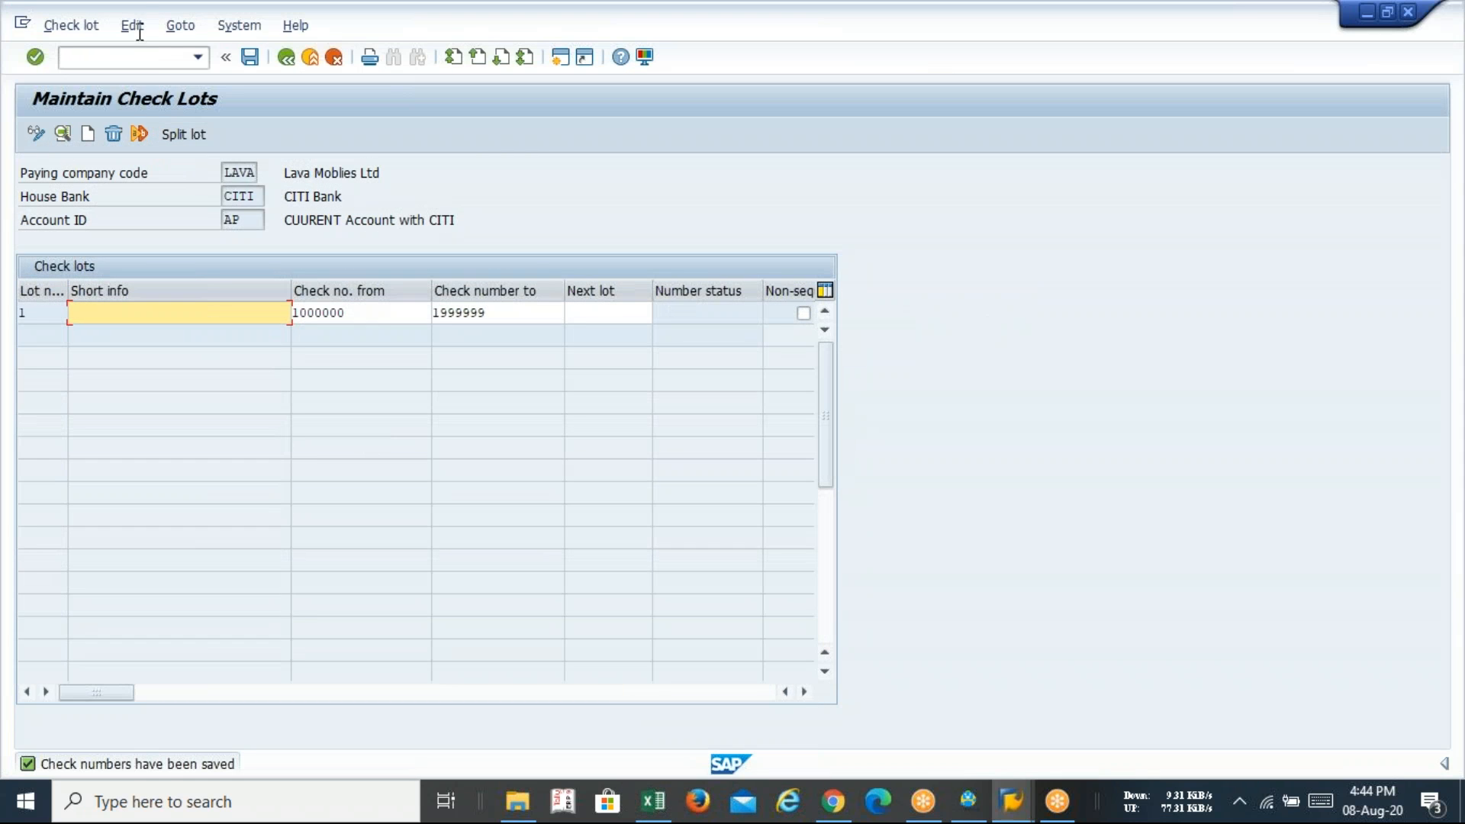
pyautogui.click(138, 56)
pyautogui.write('/n')
pyautogui.press('Return')
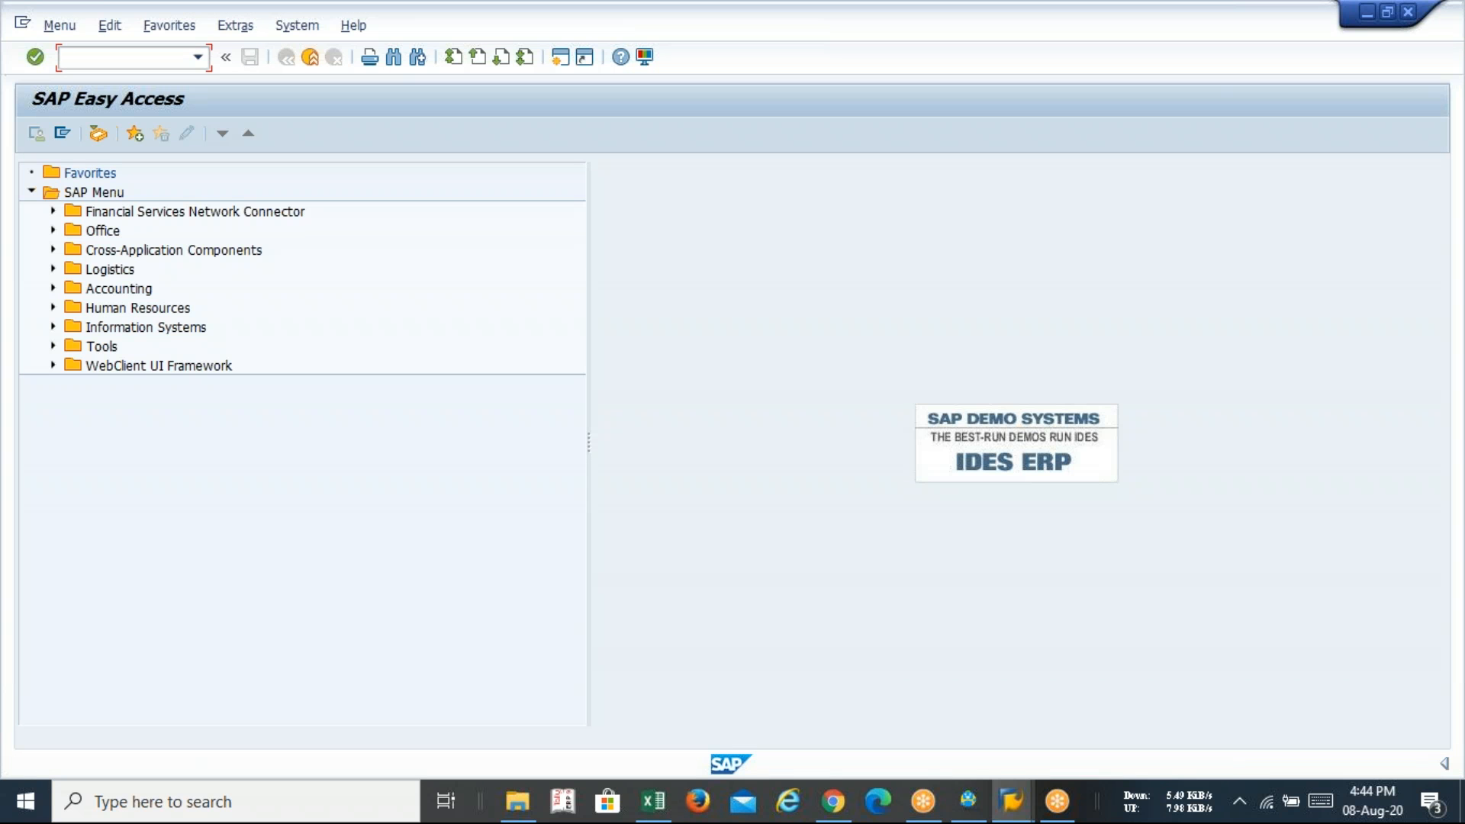
# - Look up the payment run configuration code in Excel and run fbzp in SAP to view the Maintain Payment Program screen
pyautogui.hotkey('alt', 'Tab')
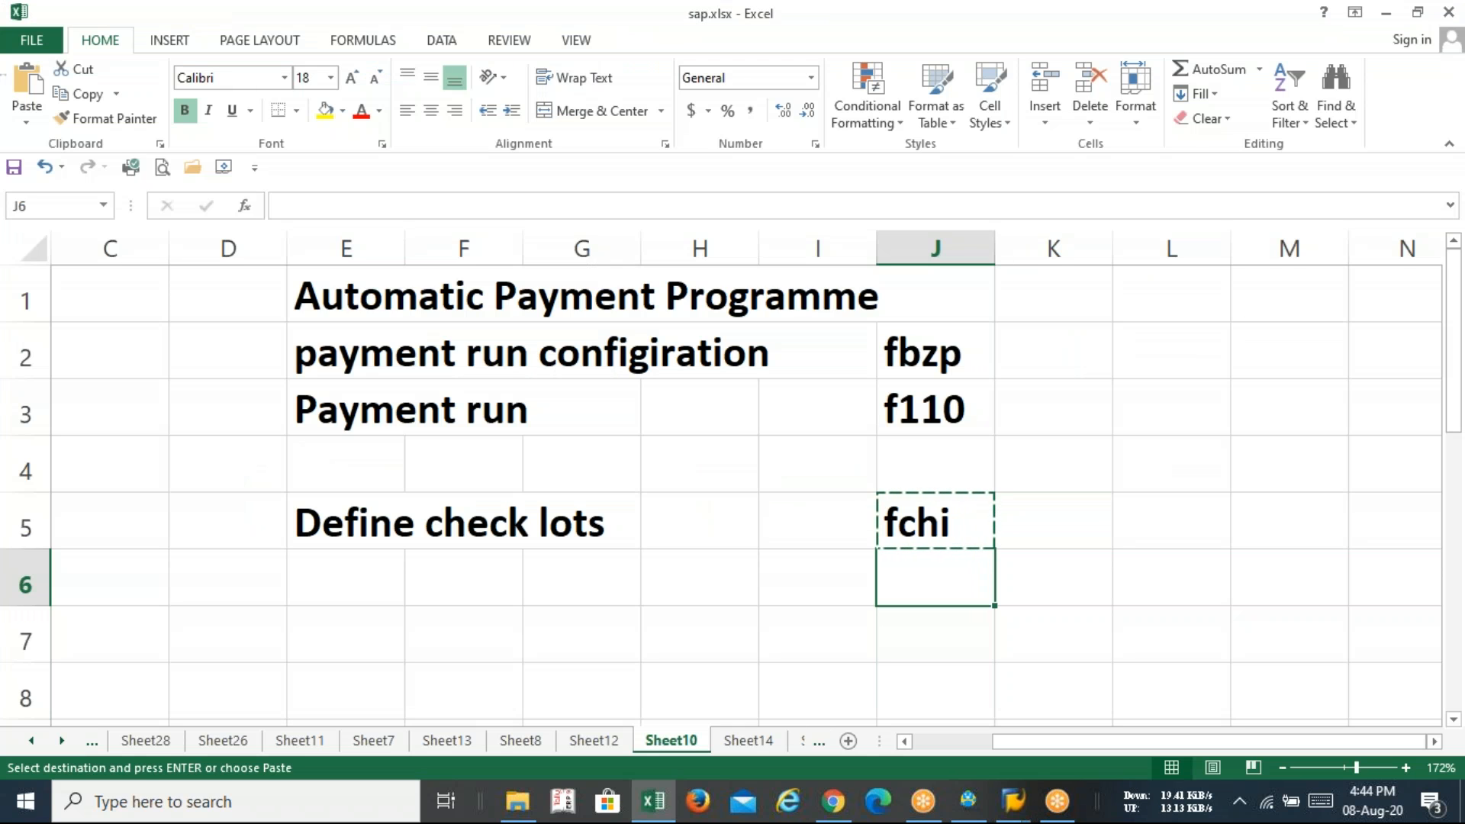
pyautogui.hotkey('alt', 'Tab')
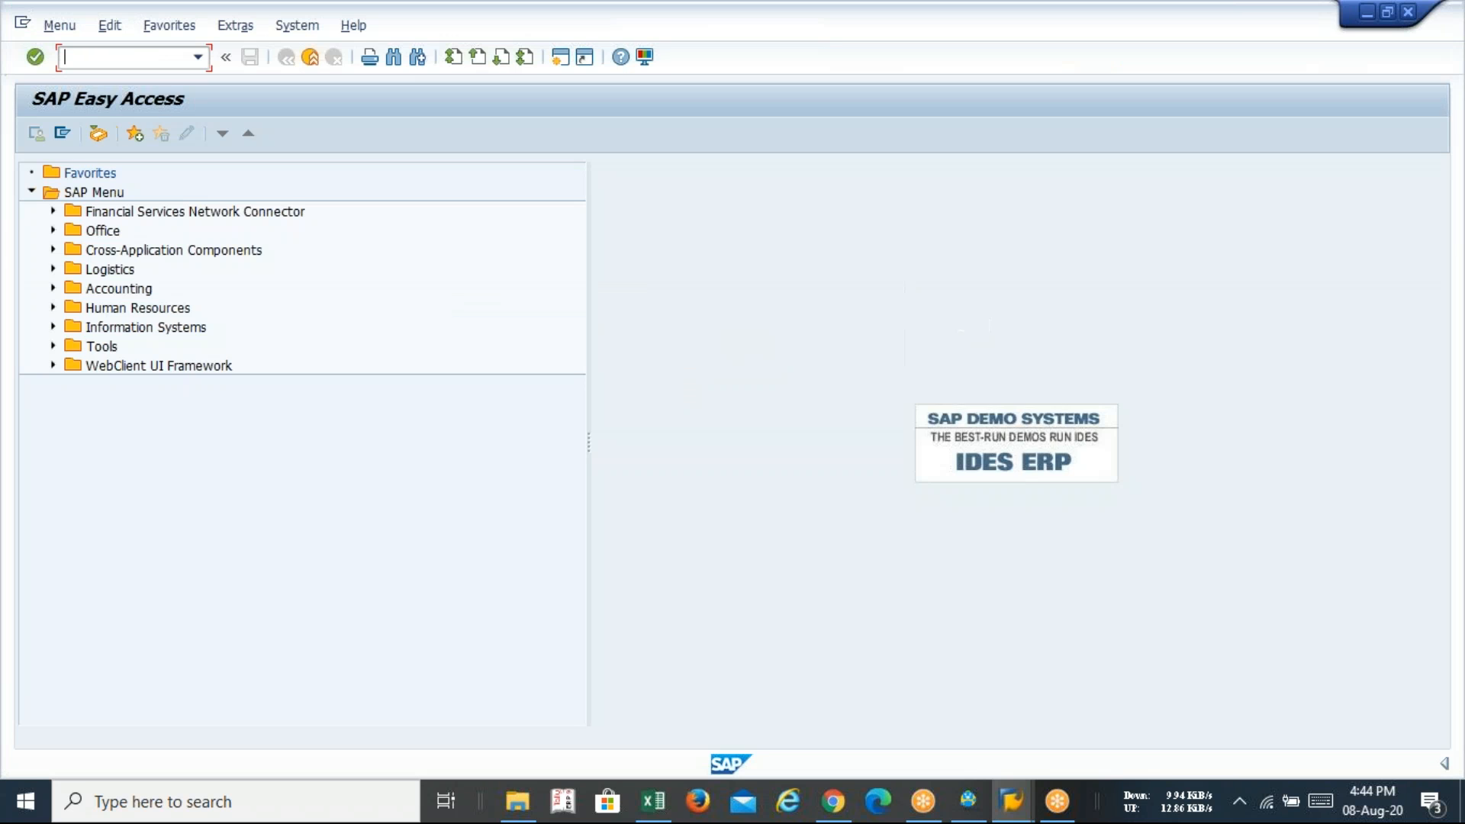
pyautogui.write('fbzp')
pyautogui.press('Return')
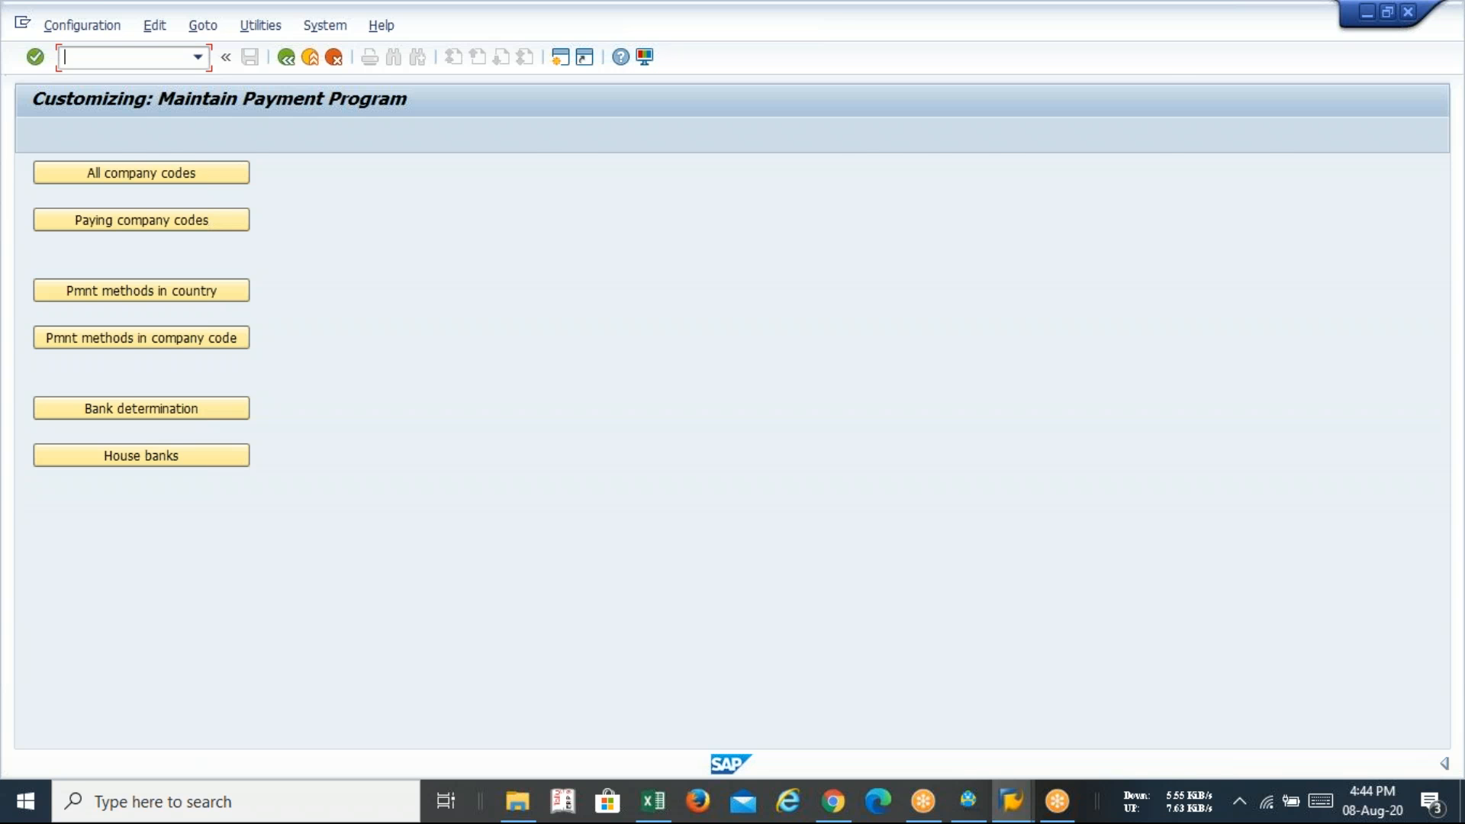
pyautogui.hotkey('alt', 'Tab')
pyautogui.hotkey('alt', 'Tab')
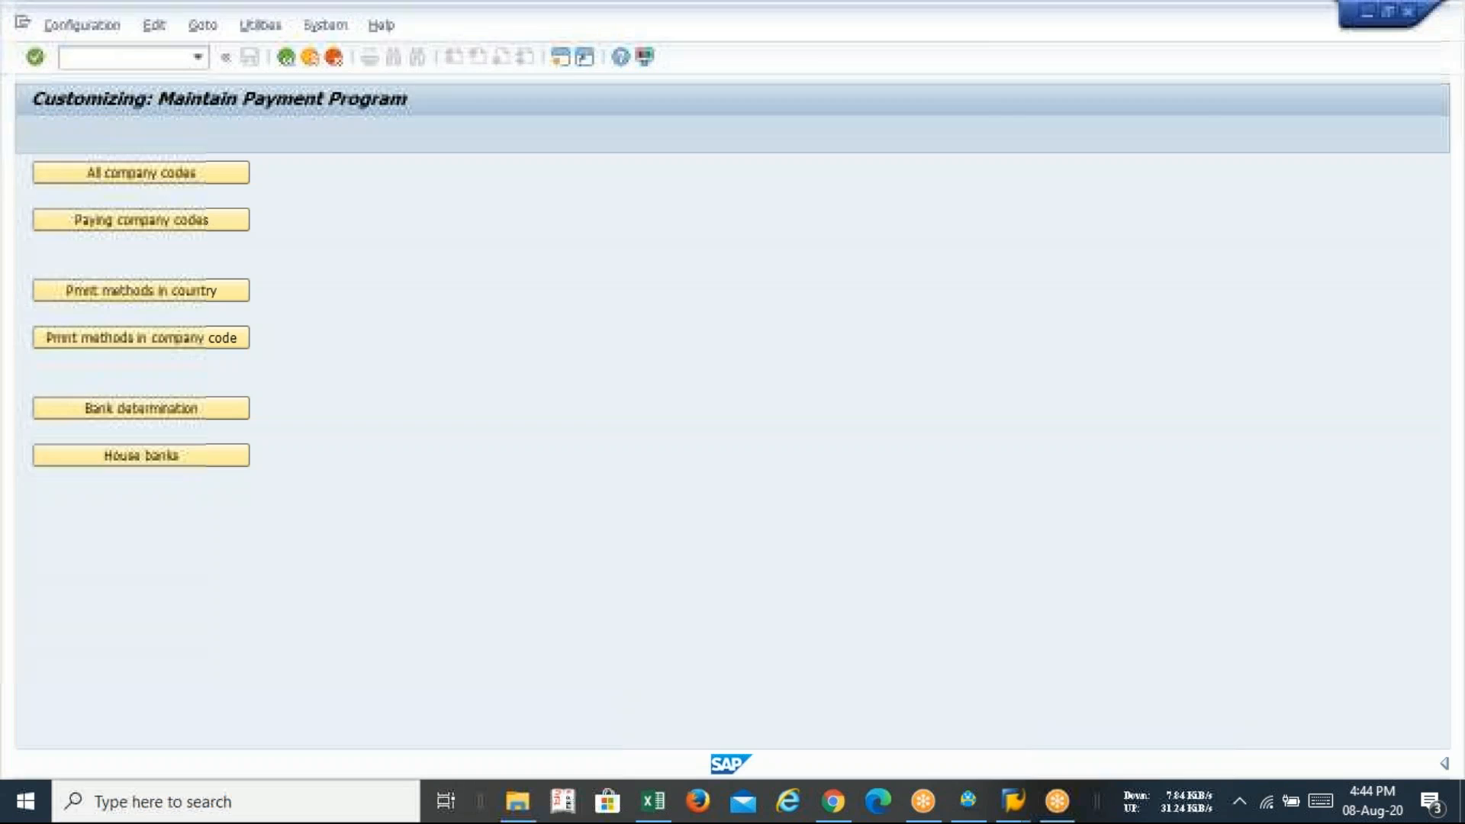
# - Leave Maintain Payment Program and open the Change Vendor transaction
pyautogui.click(133, 61)
pyautogui.write('/n')
pyautogui.press('Return')
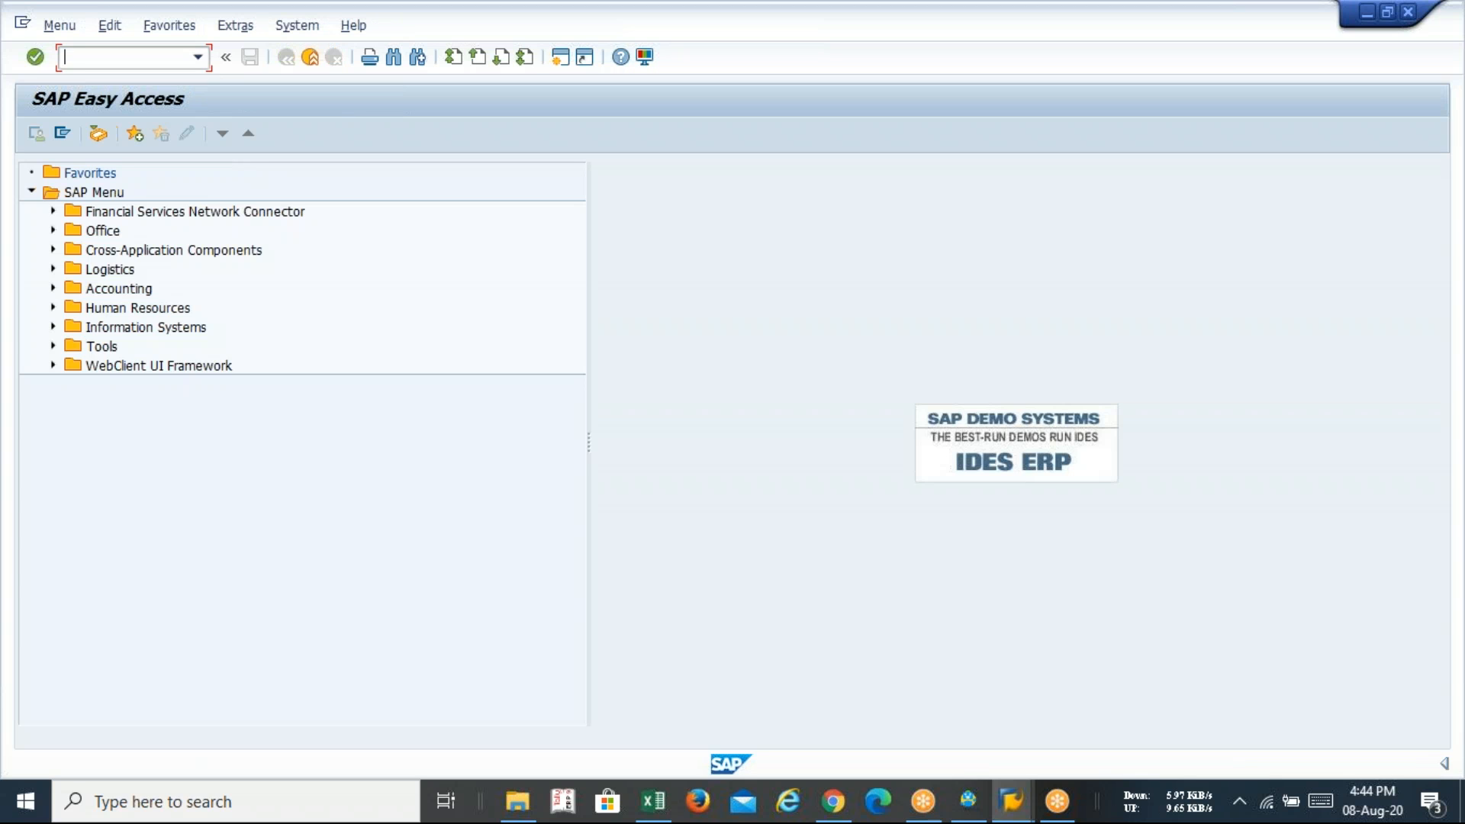
pyautogui.write('k02')
pyautogui.press('Return')
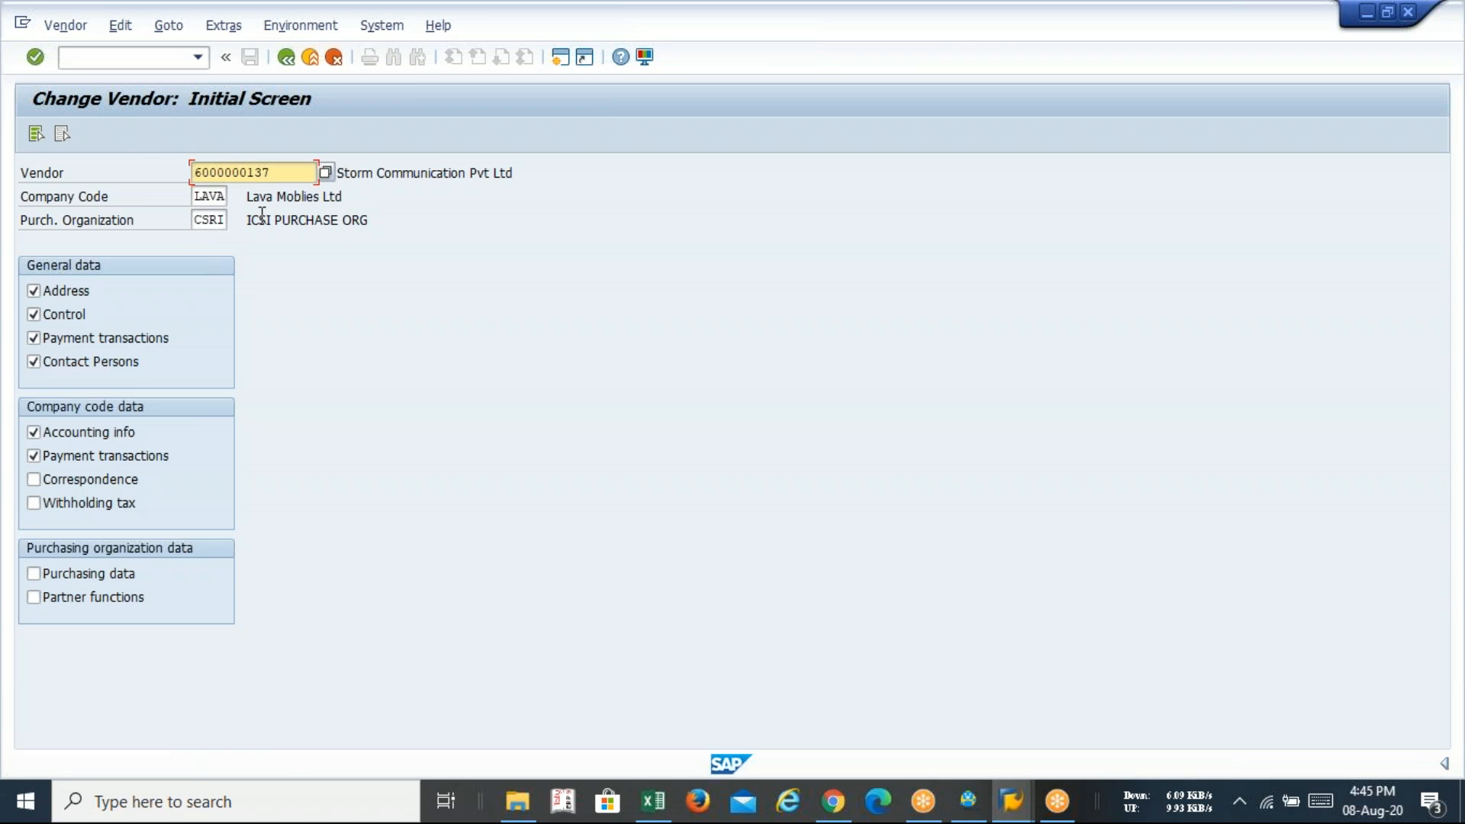
# - Search the vendors of company code LAVA and select VRL Logistics as the vendor to change
pyautogui.press('Return')
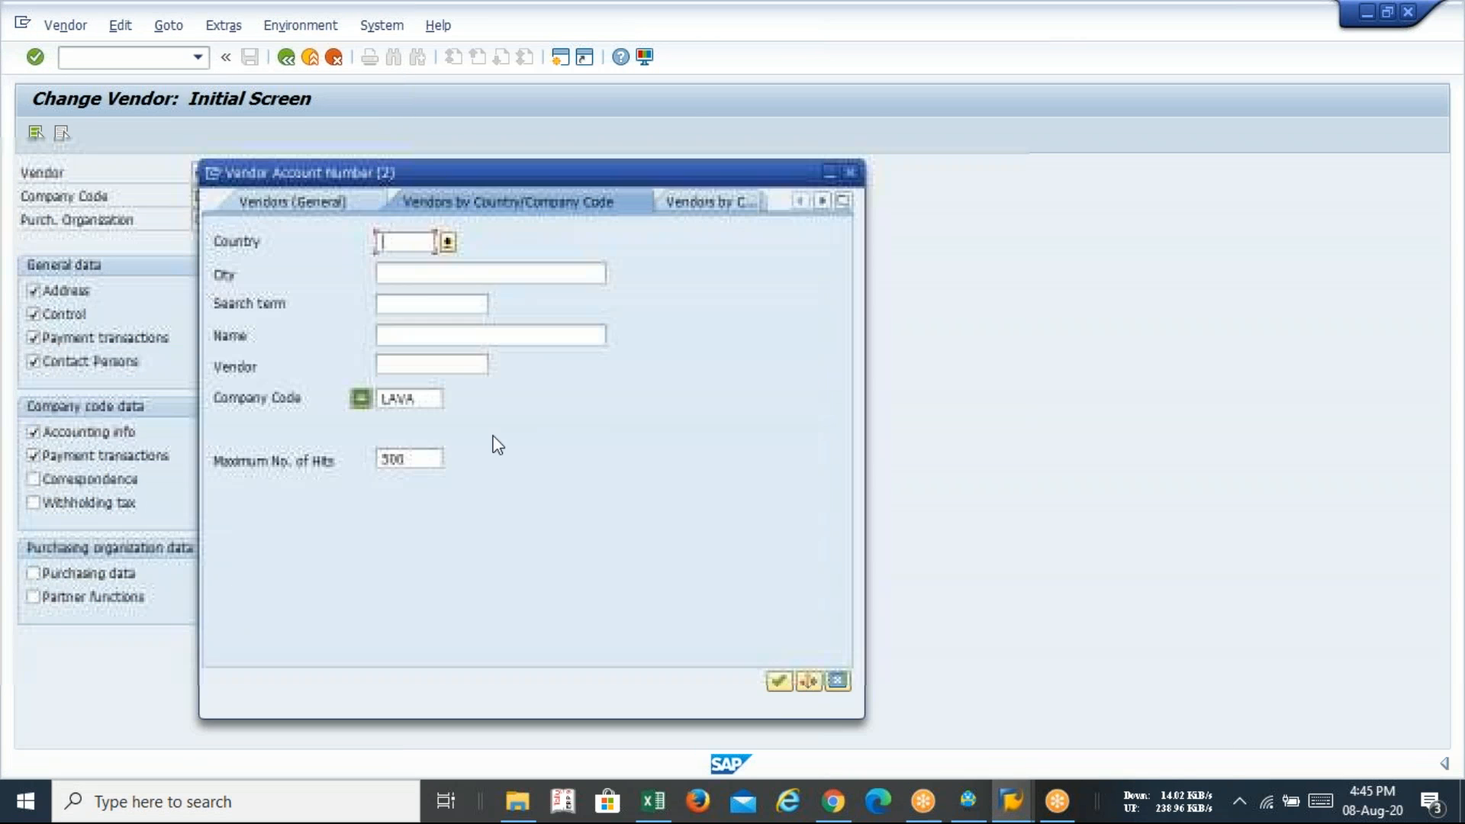
pyautogui.click(788, 681)
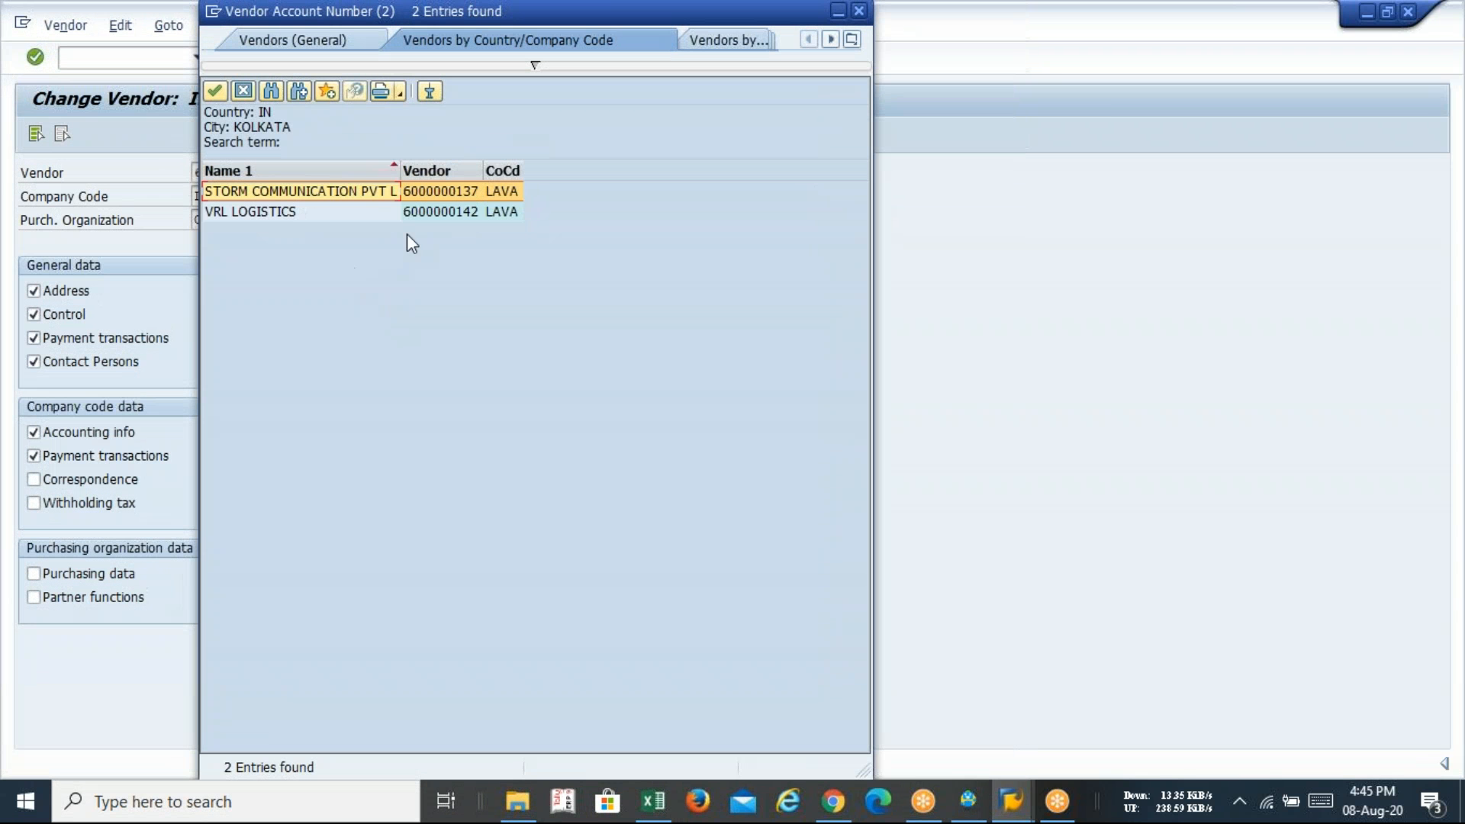
pyautogui.click(422, 213)
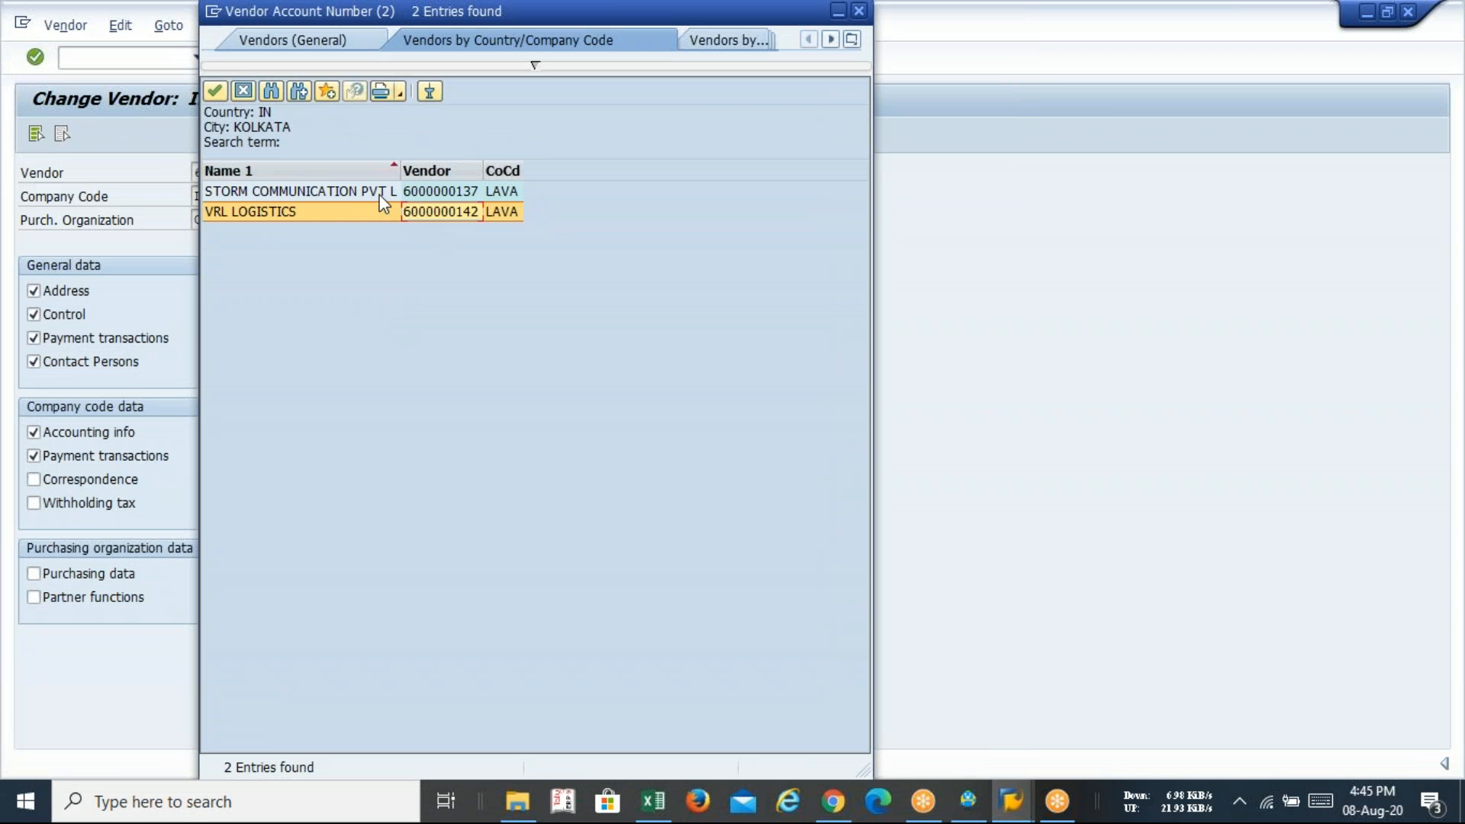
pyautogui.press('Return')
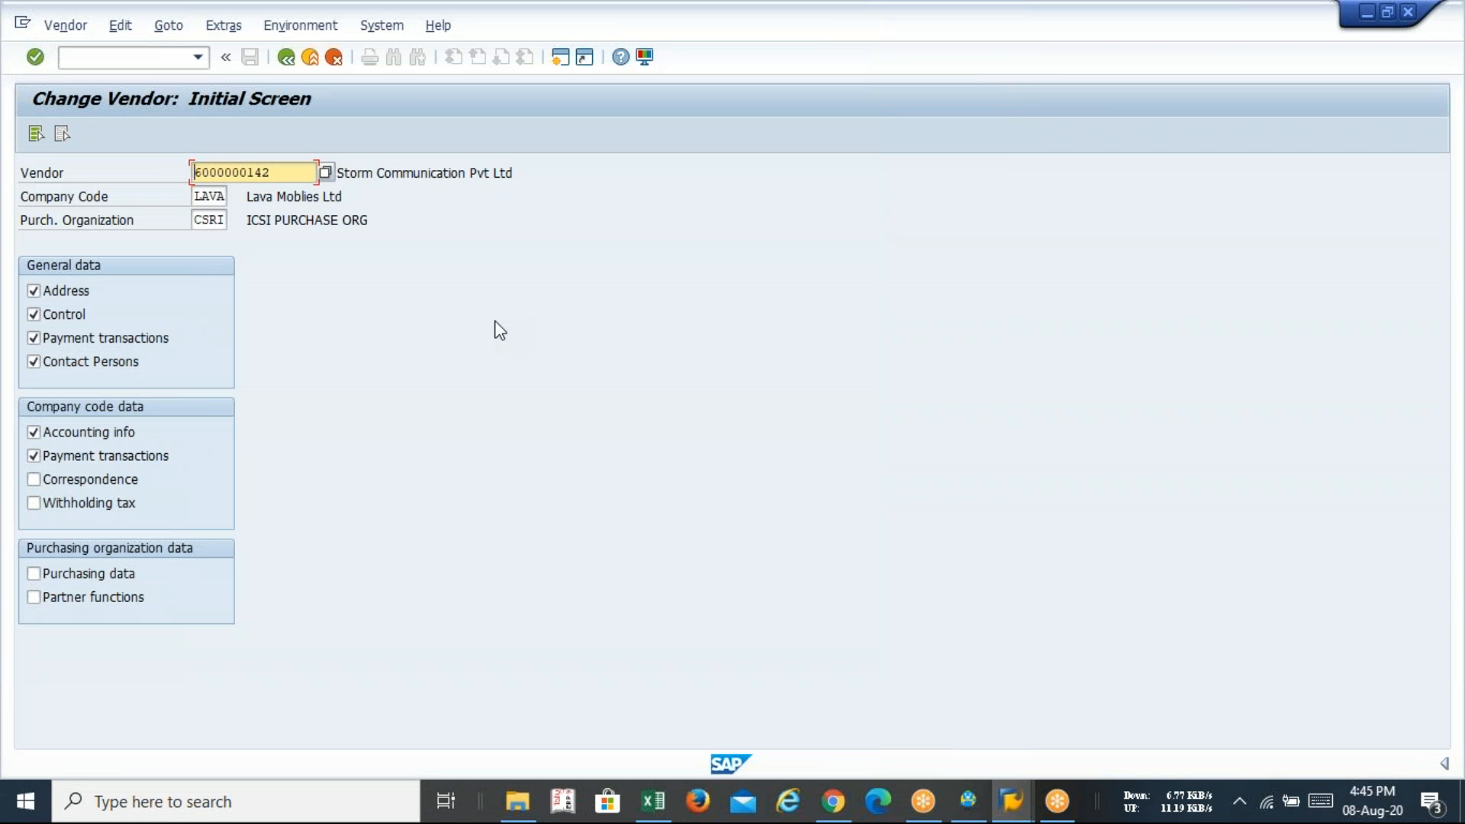
# - Set the purchasing organization to LAVP and open the vendor's address data, accepting the unconfirmed changes notice
pyautogui.click(223, 221)
pyautogui.press('BackSpace')
pyautogui.press('BackSpace')
pyautogui.press('BackSpace')
pyautogui.press('BackSpace')
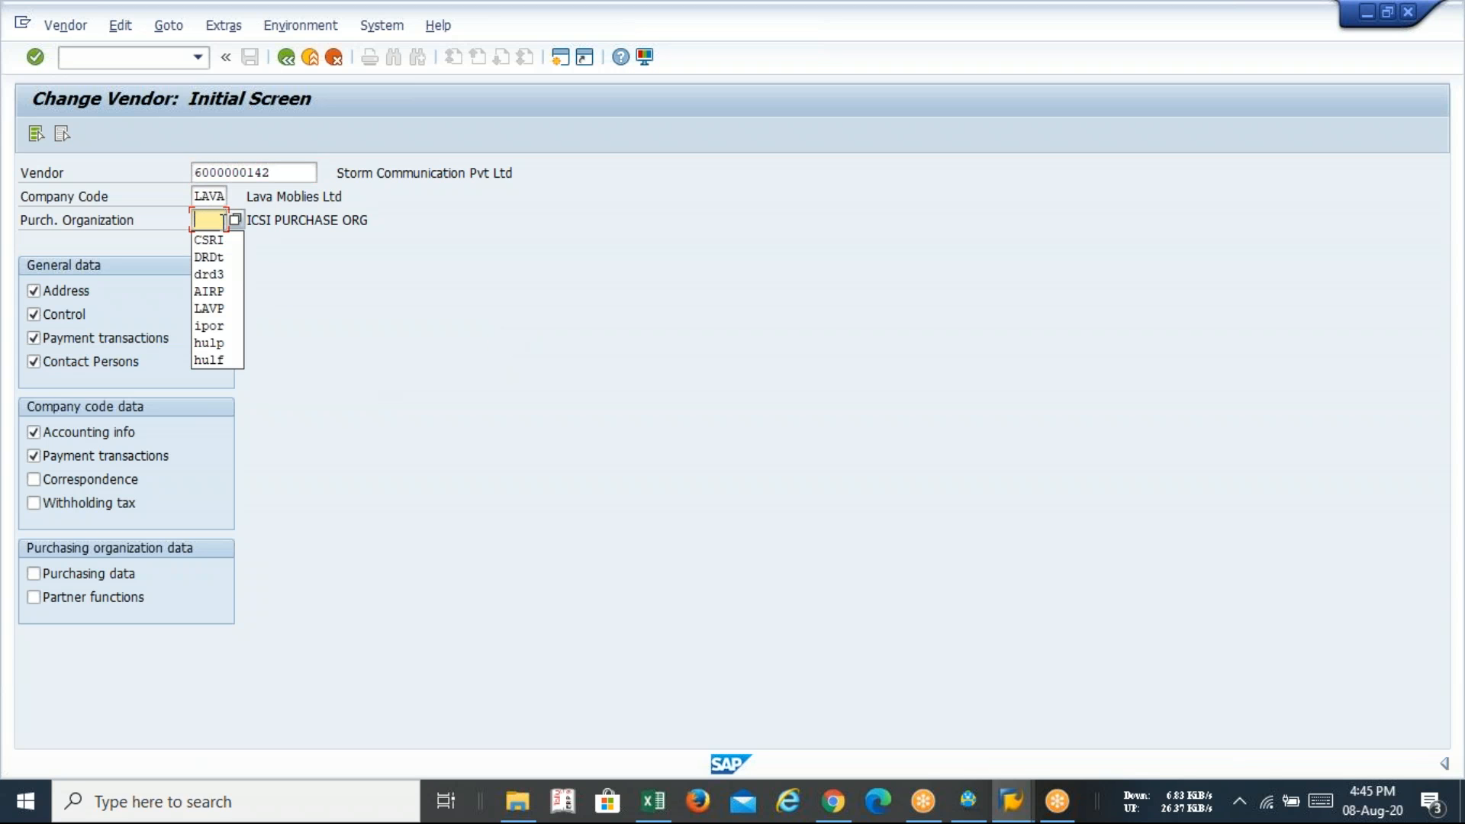
pyautogui.press('Down')
pyautogui.press('Down')
pyautogui.press('Down')
pyautogui.press('Down')
pyautogui.press('Down')
pyautogui.press('Return')
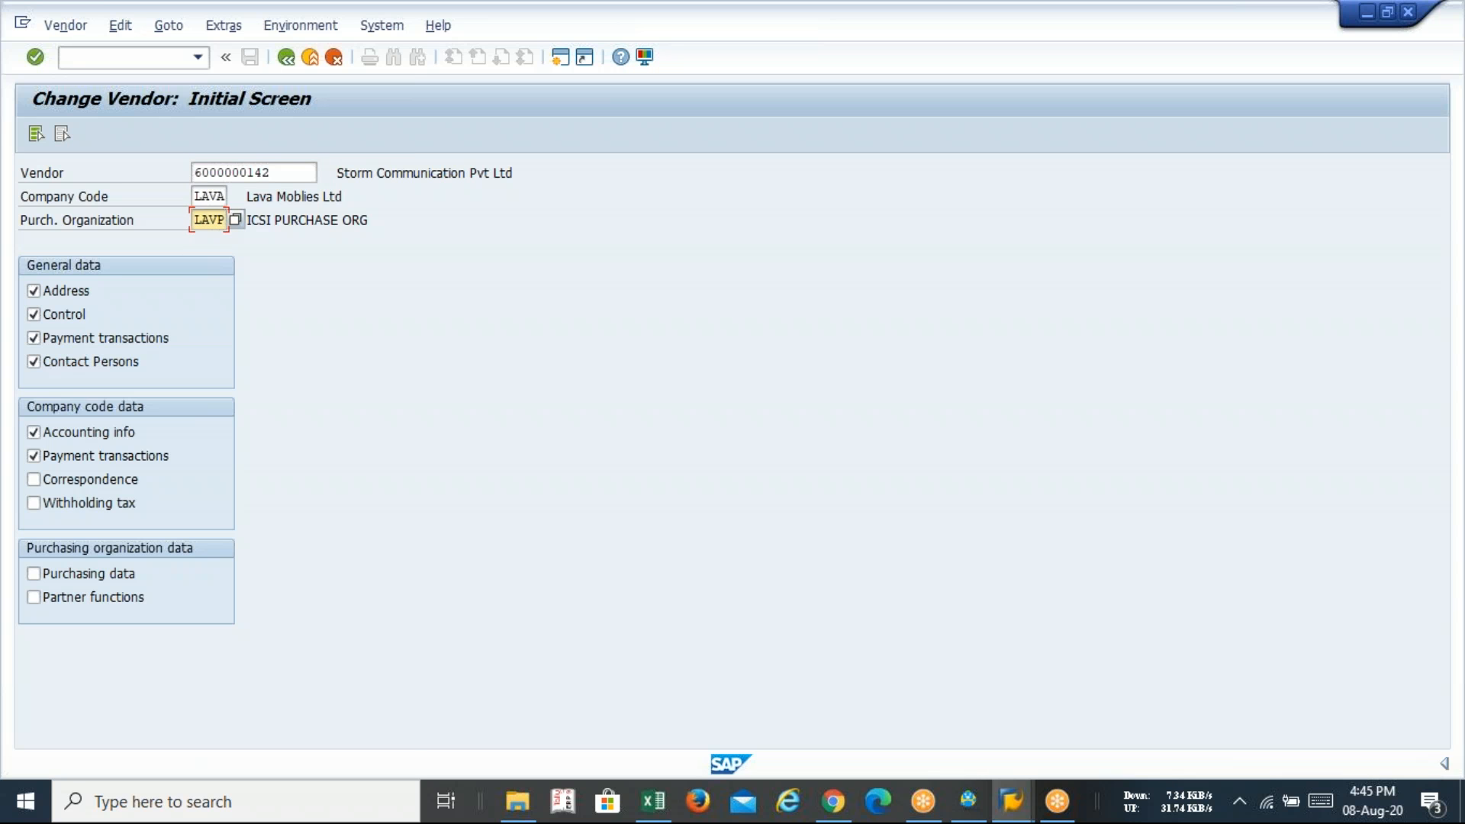
pyautogui.press('Return')
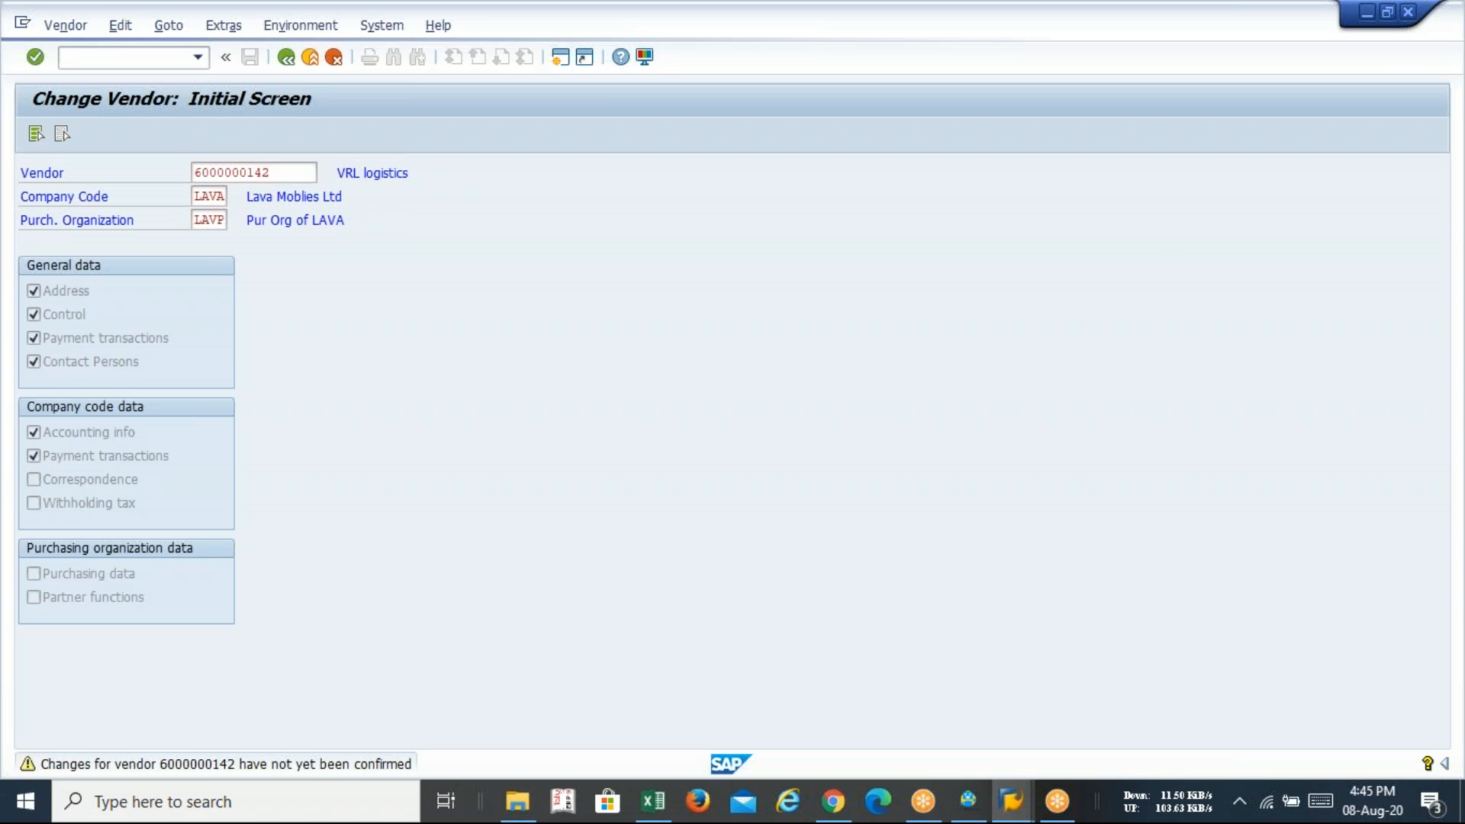
pyautogui.press('Return')
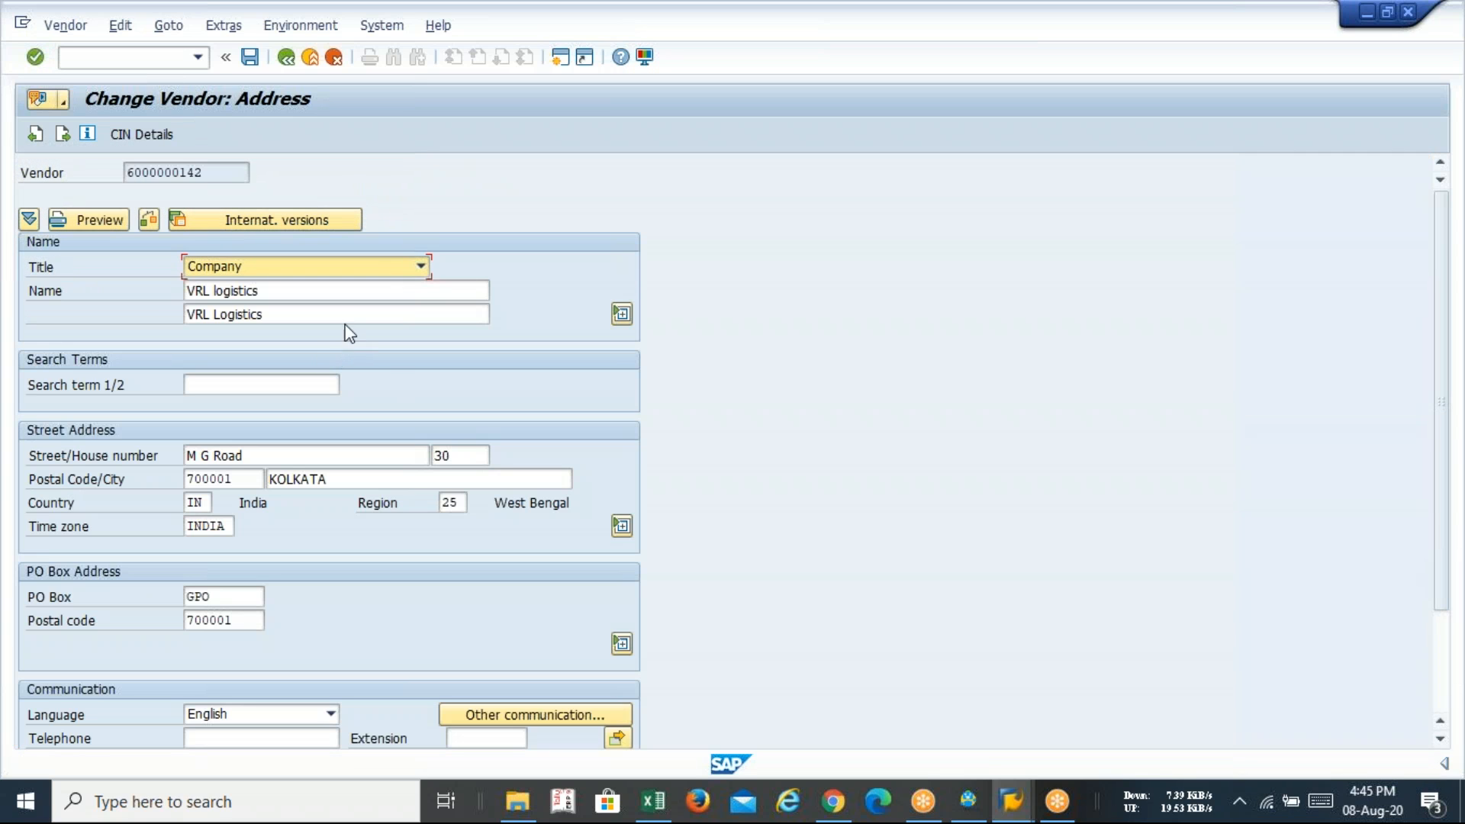
# - Set the payment method to E in VRL Logistics's company code payment transactions data and save the vendor
pyautogui.click(63, 134)
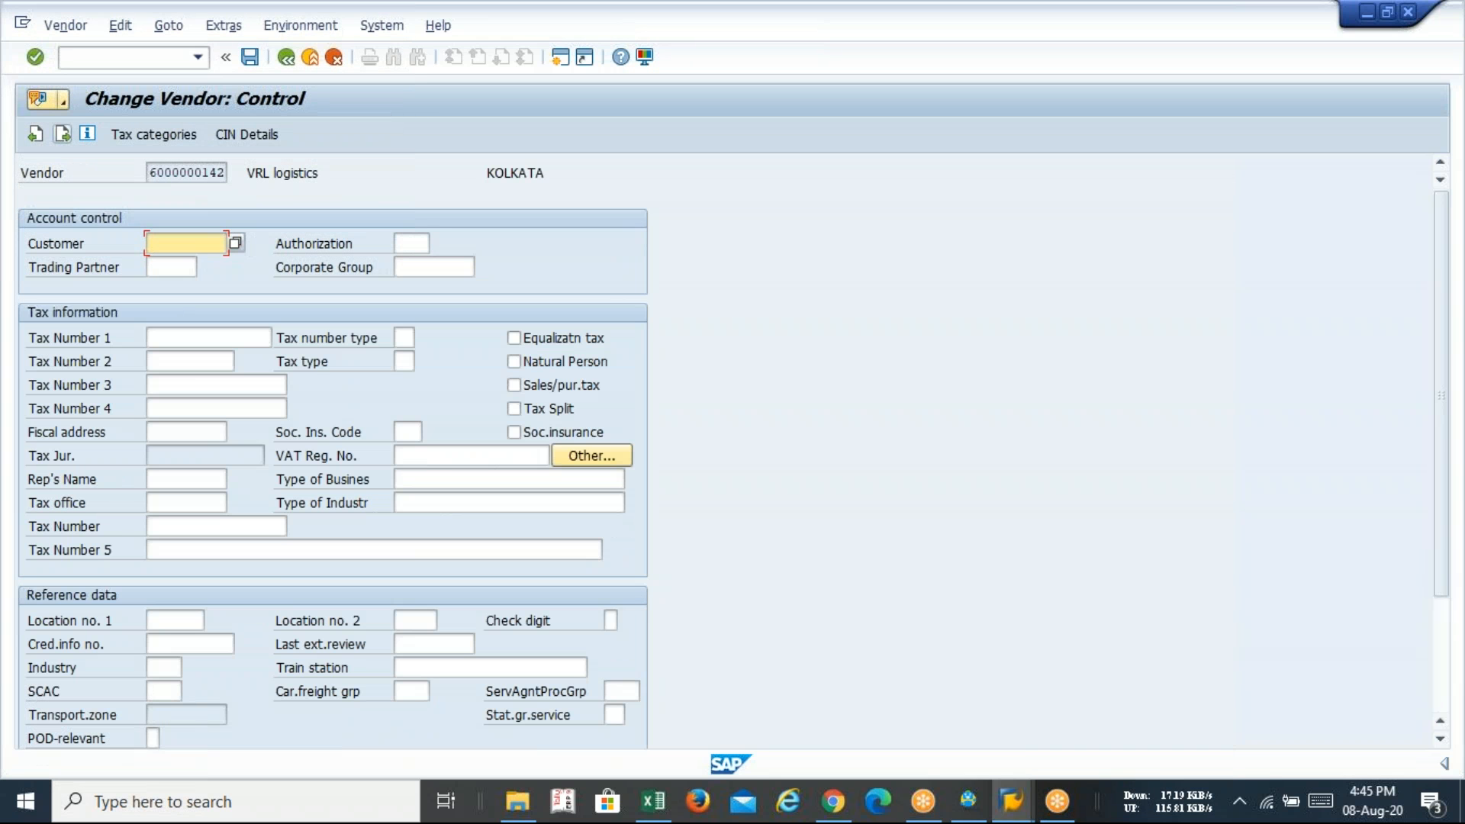
pyautogui.click(61, 135)
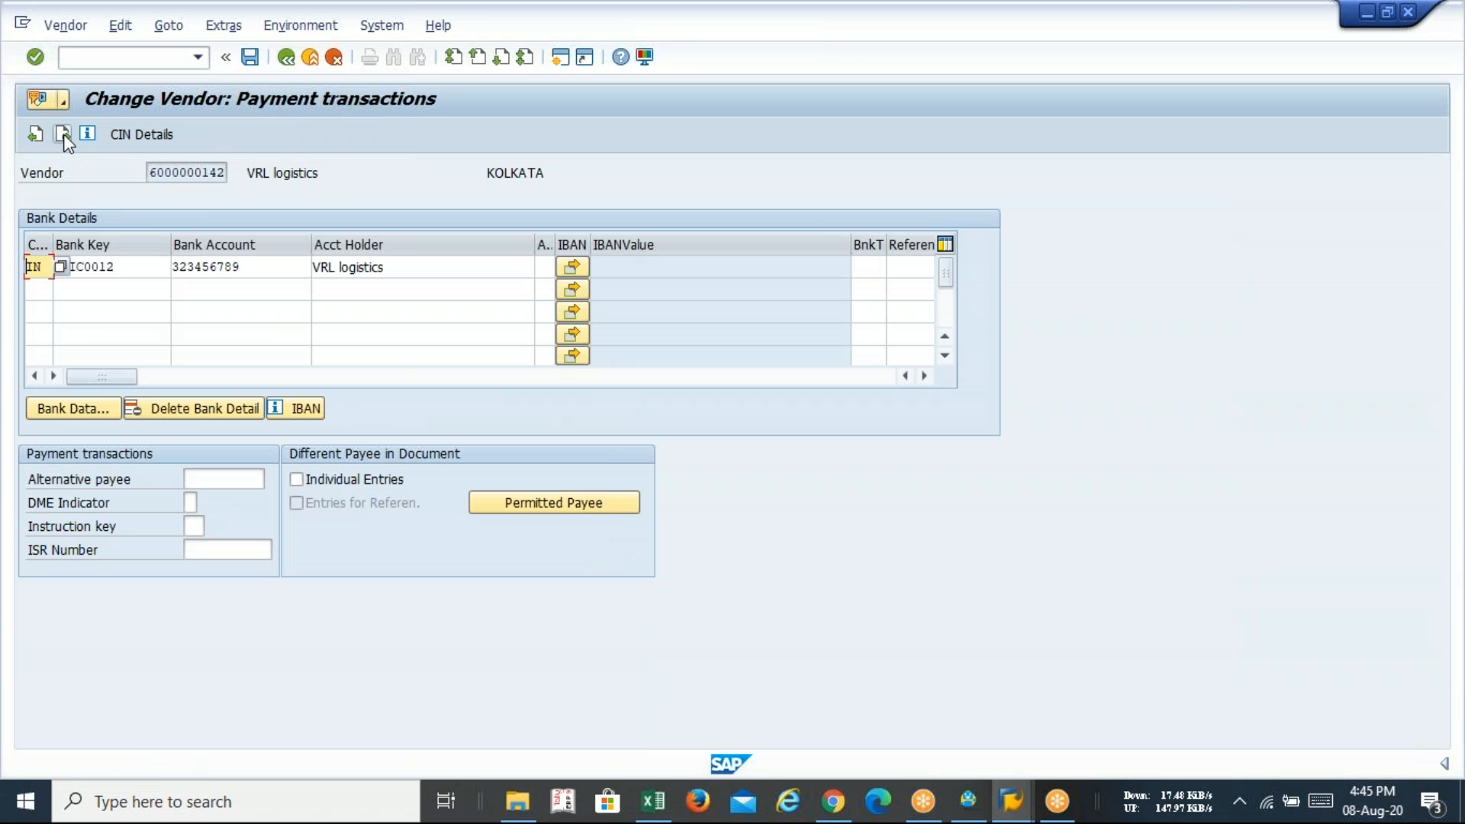
pyautogui.click(62, 134)
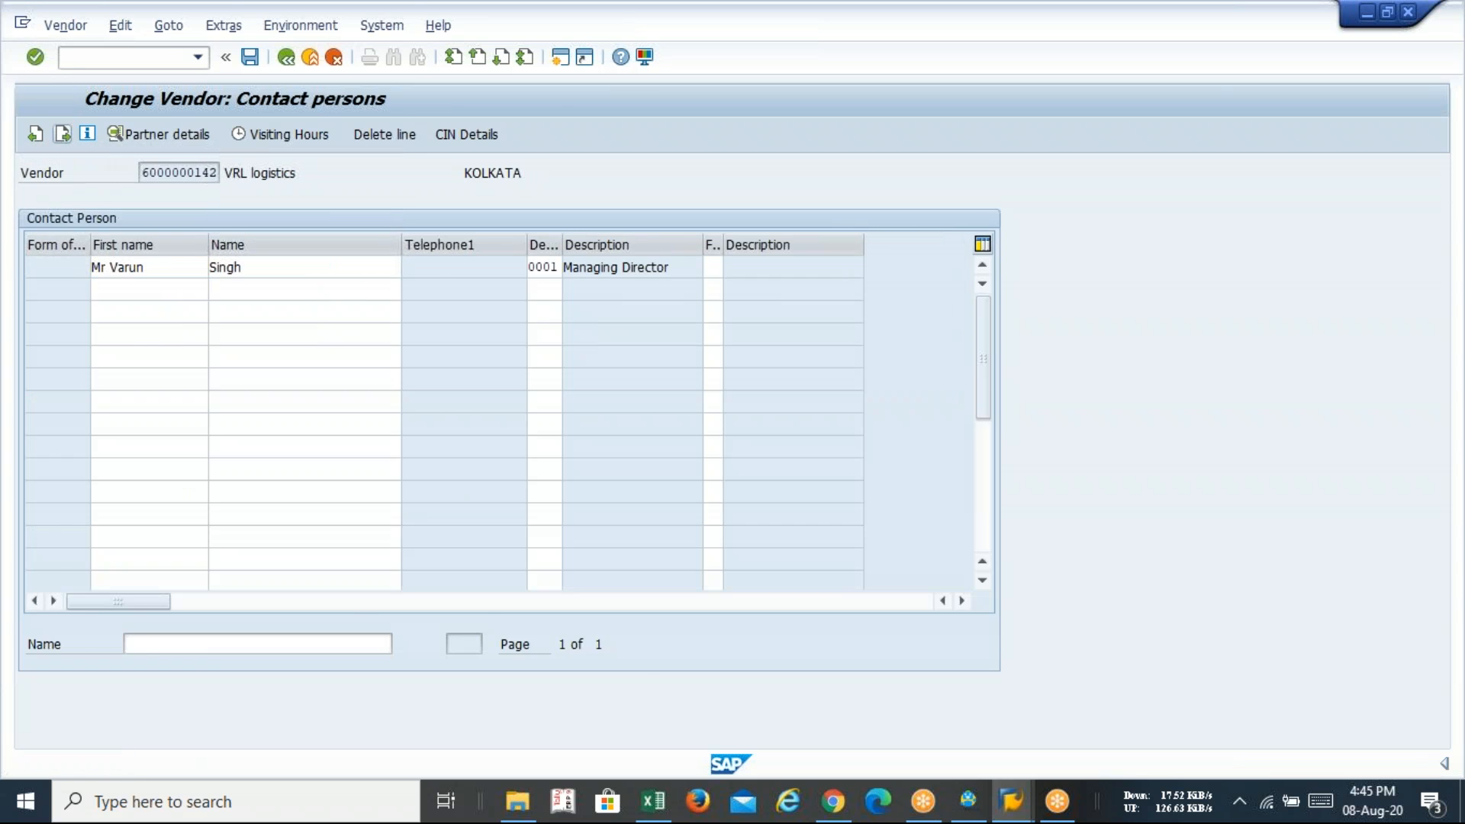
pyautogui.click(63, 134)
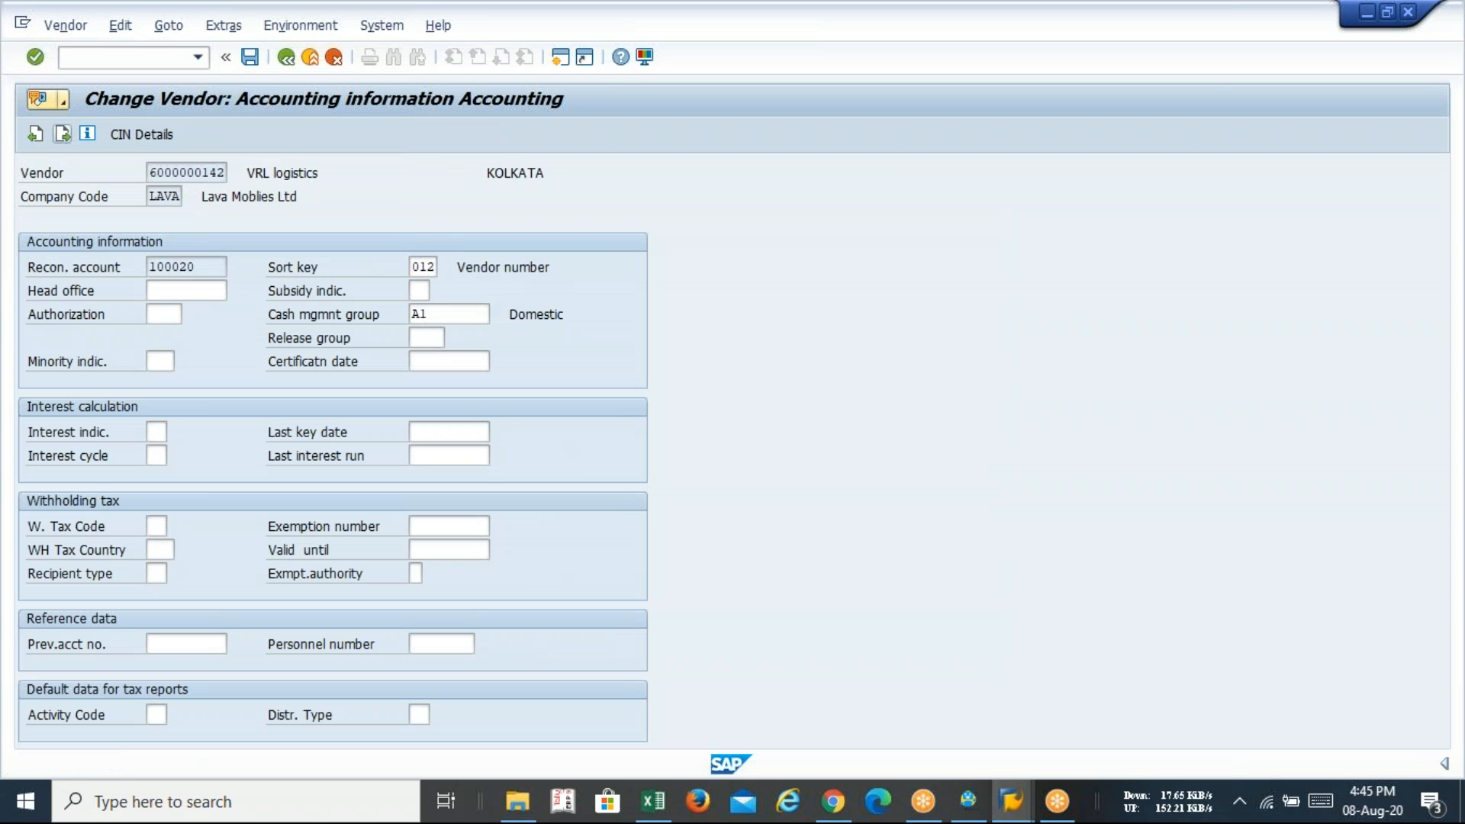
pyautogui.click(63, 135)
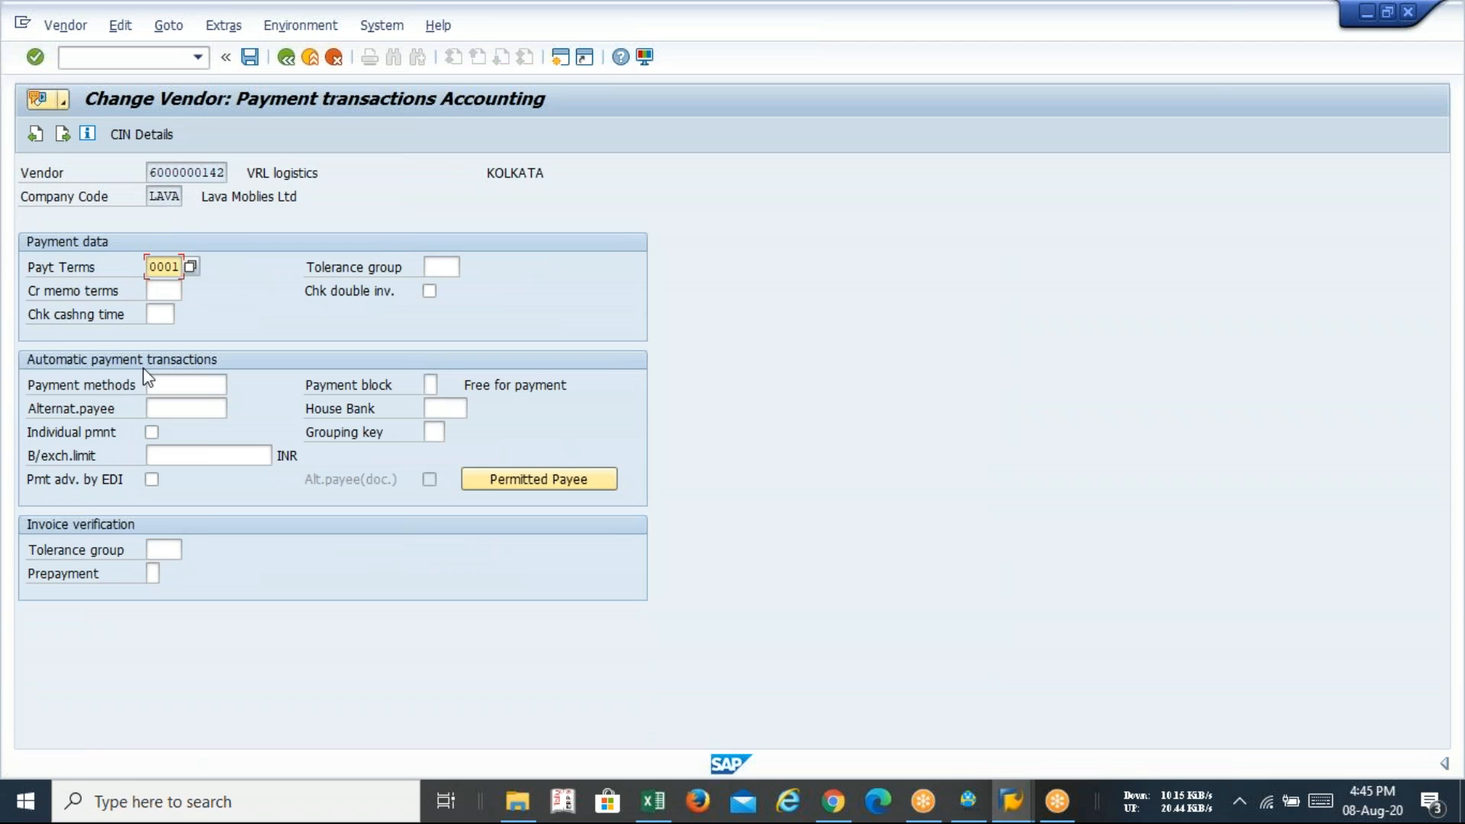
pyautogui.click(186, 384)
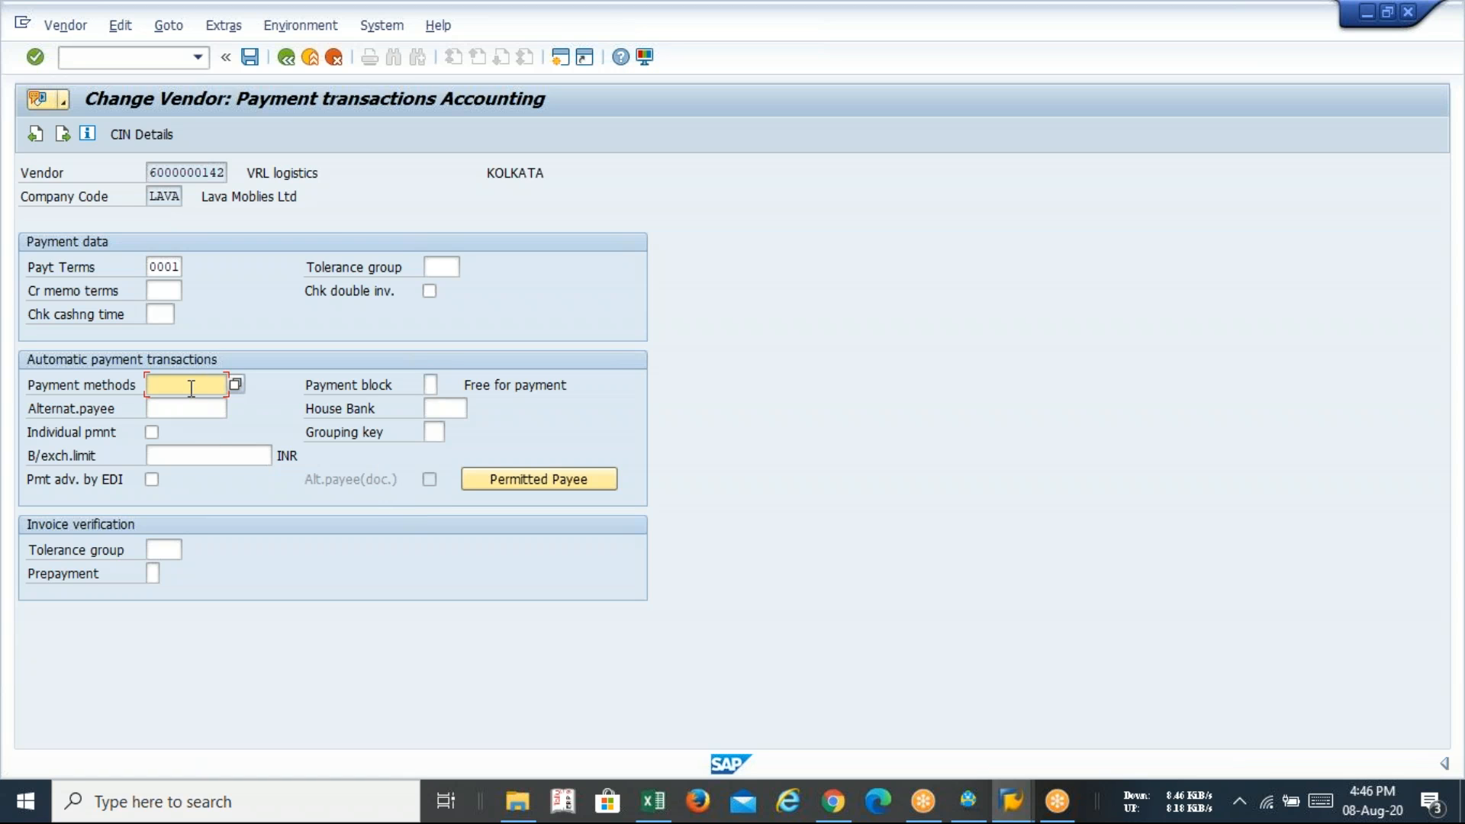
pyautogui.write('e')
pyautogui.press('Return')
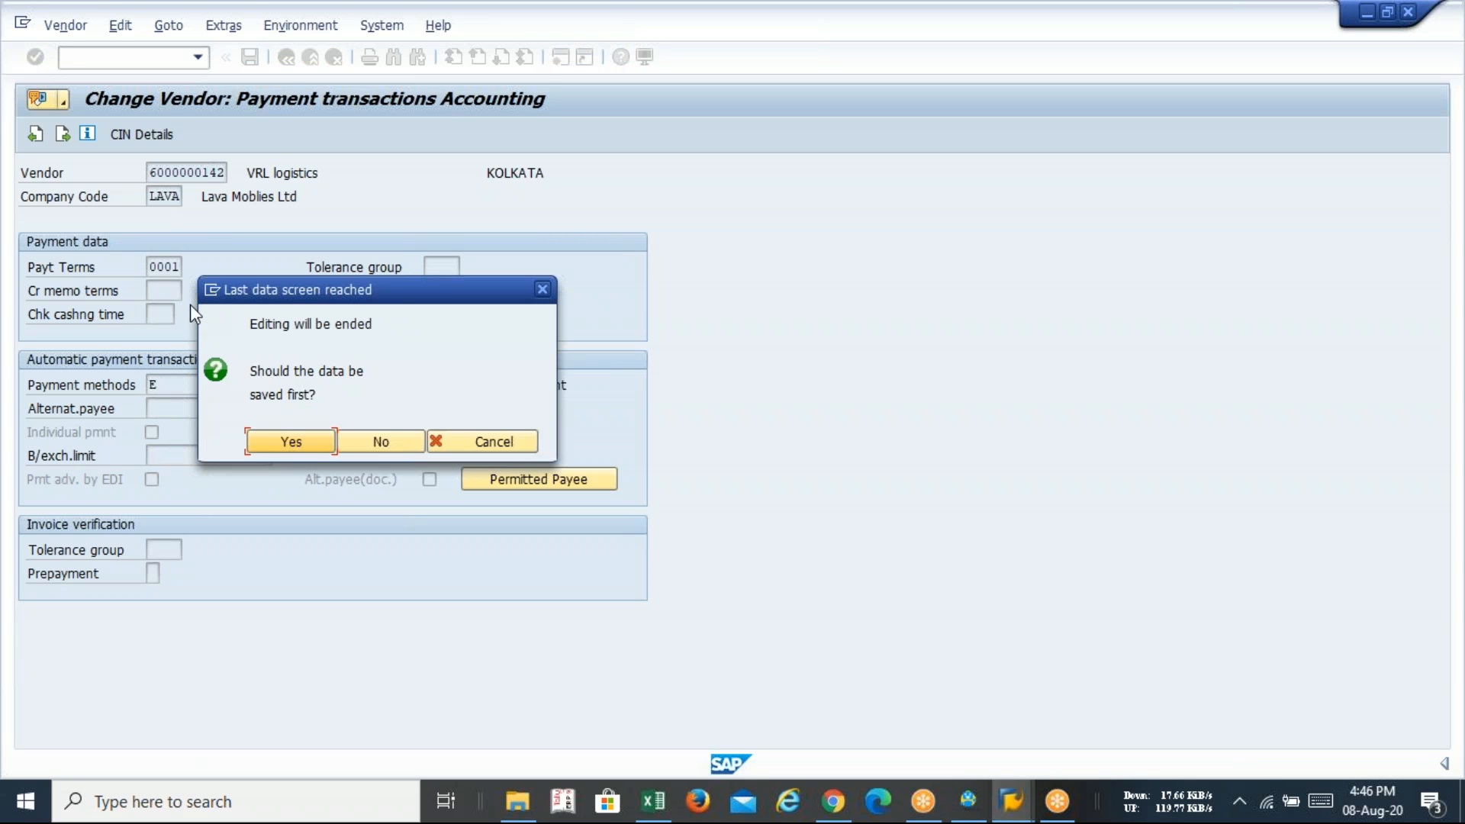
pyautogui.click(291, 442)
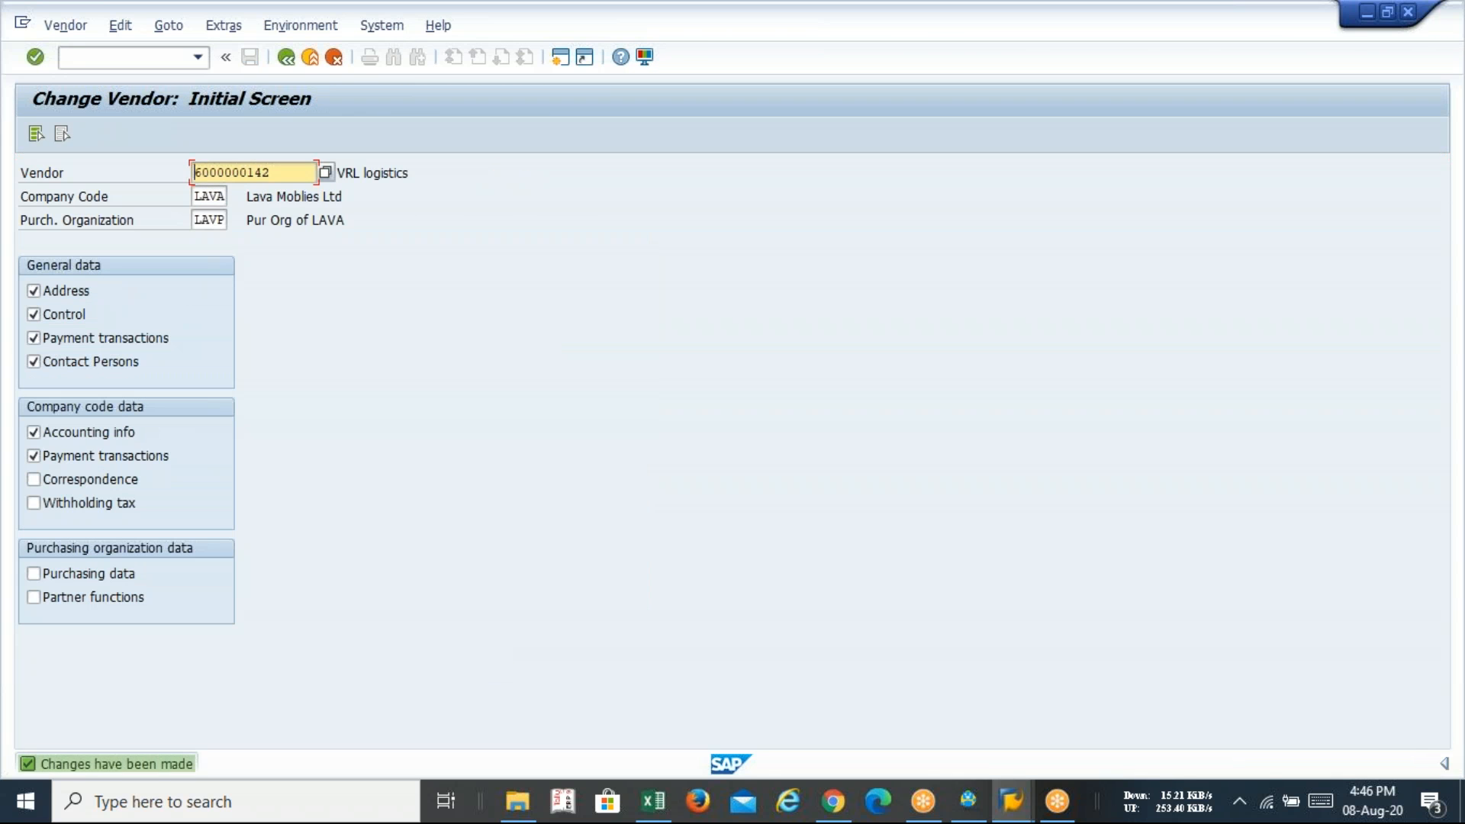
# - Reopen VRL Logistics's master data and check the payment method in its company code payment transactions
pyautogui.press('Return')
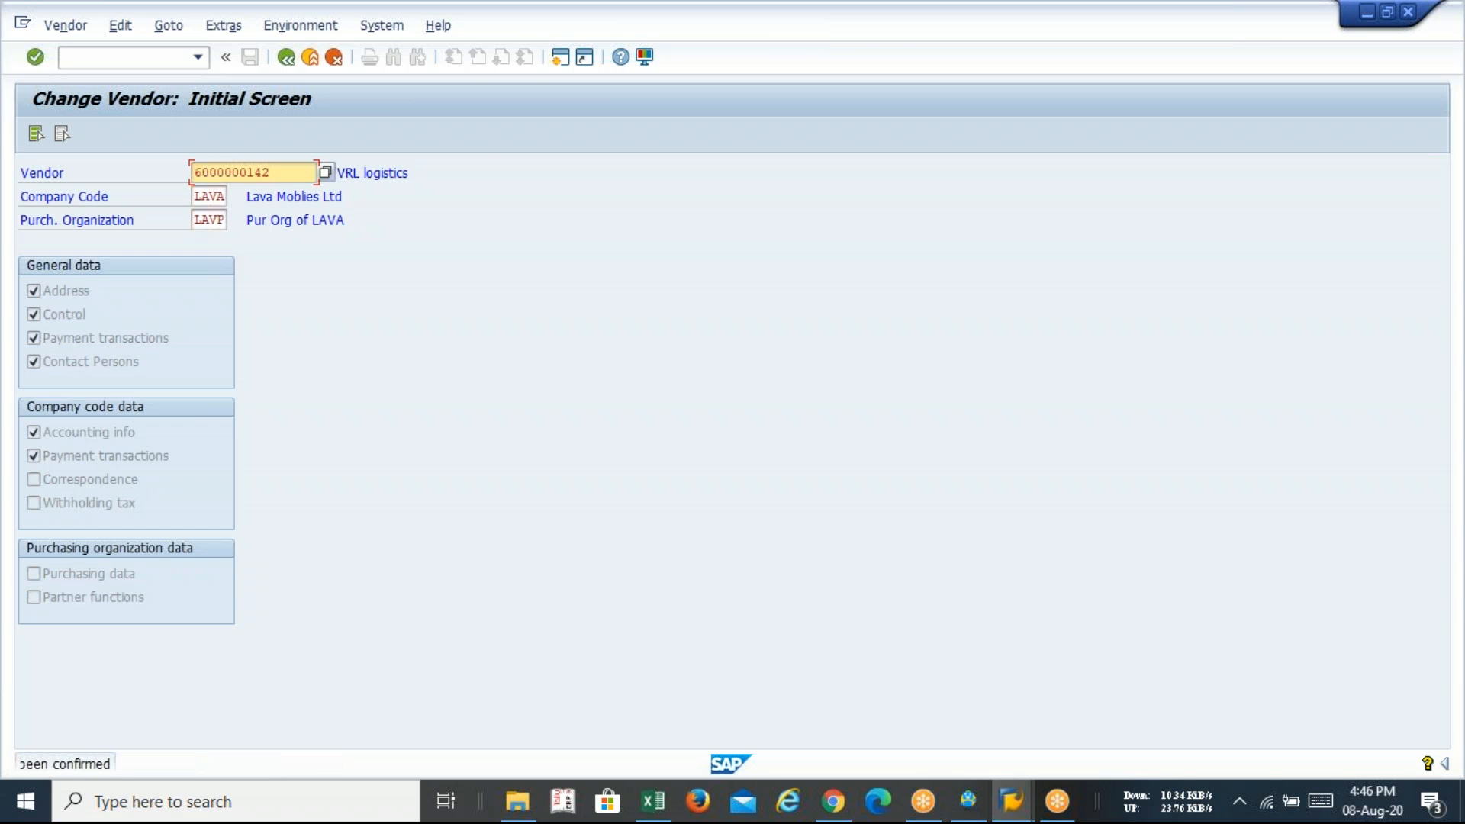
pyautogui.press('Return')
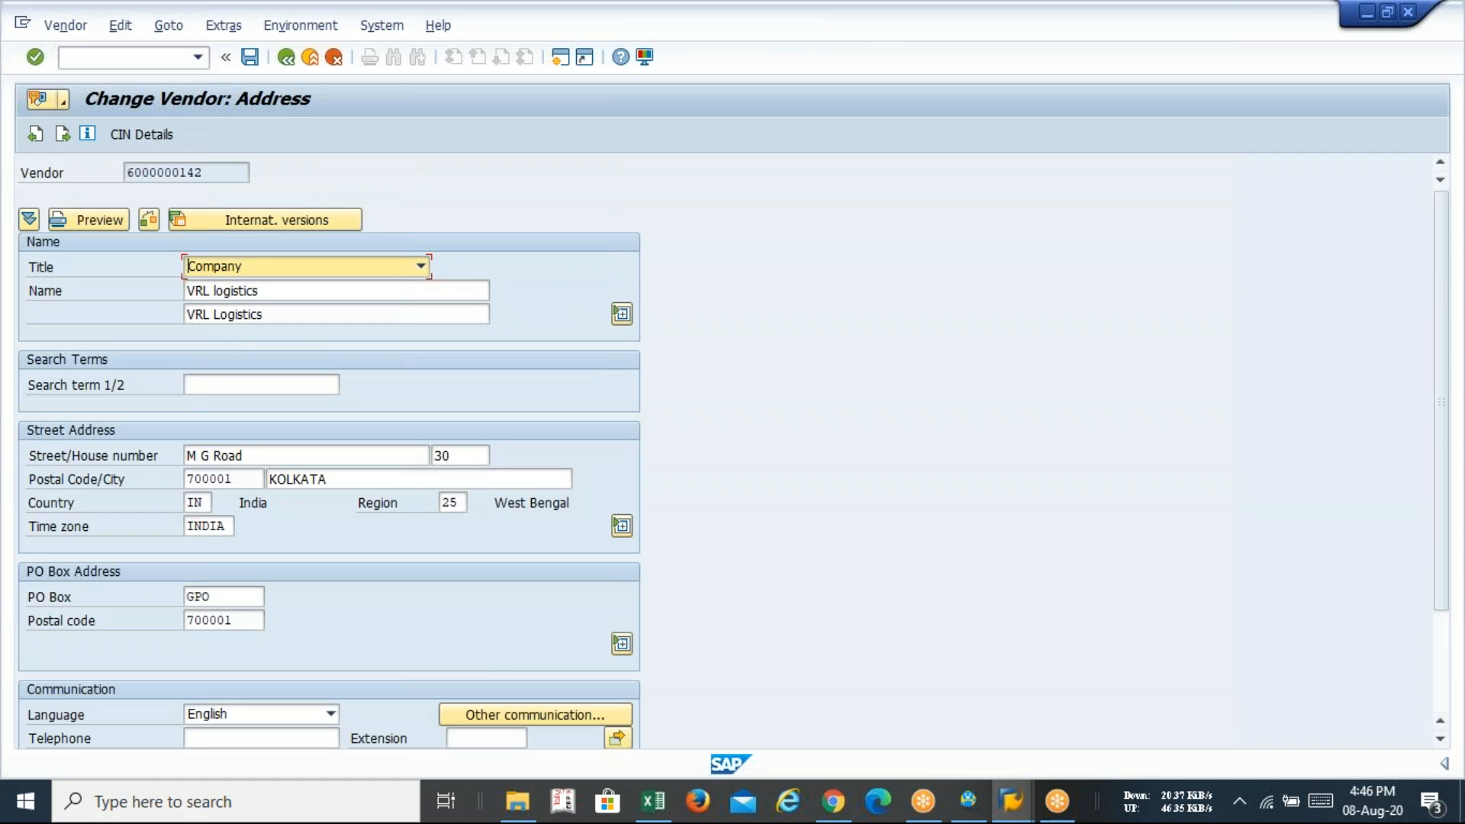
pyautogui.click(62, 136)
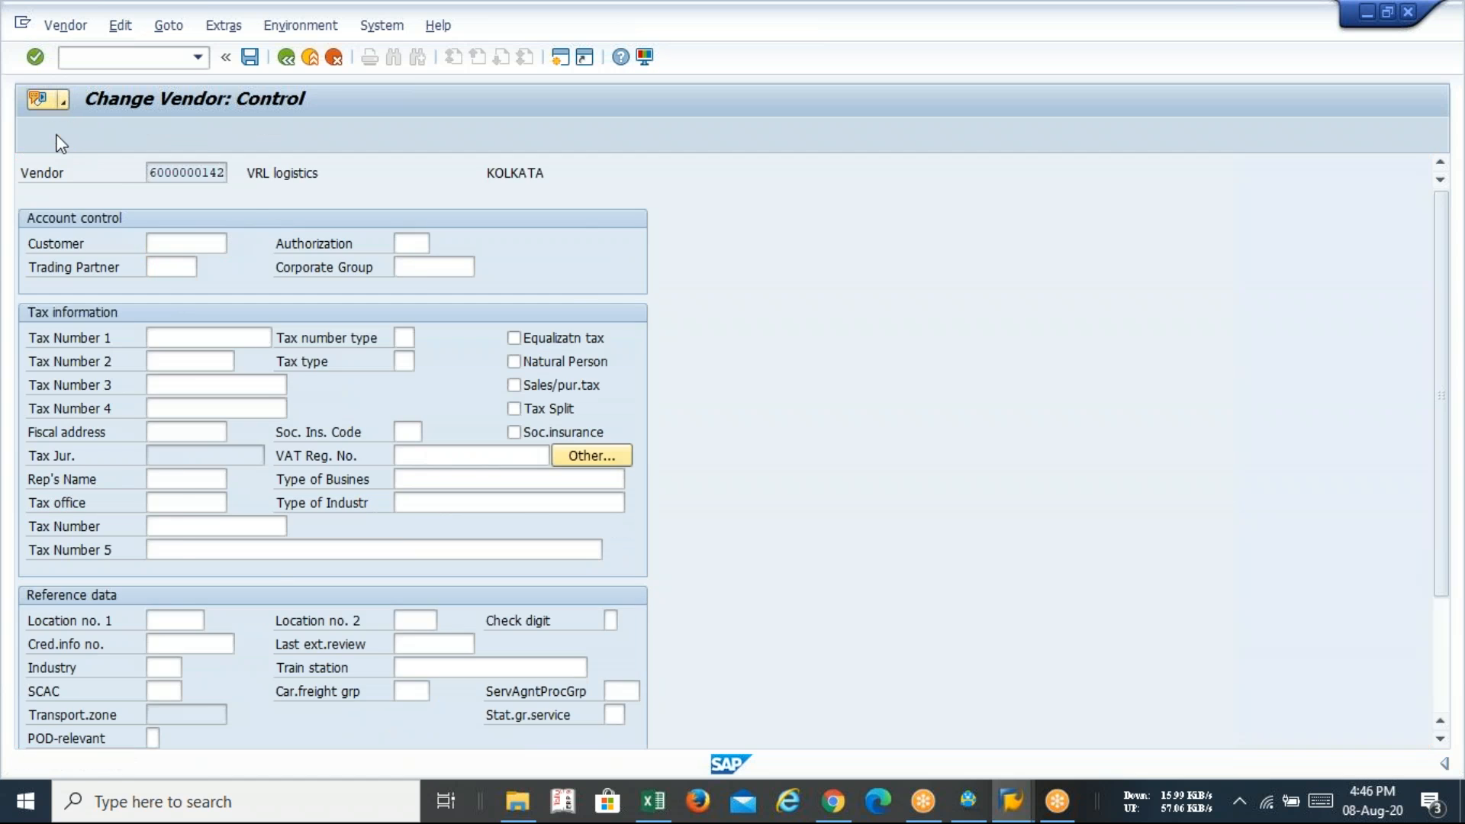
pyautogui.click(60, 136)
pyautogui.click(60, 135)
pyautogui.click(60, 137)
pyautogui.click(58, 140)
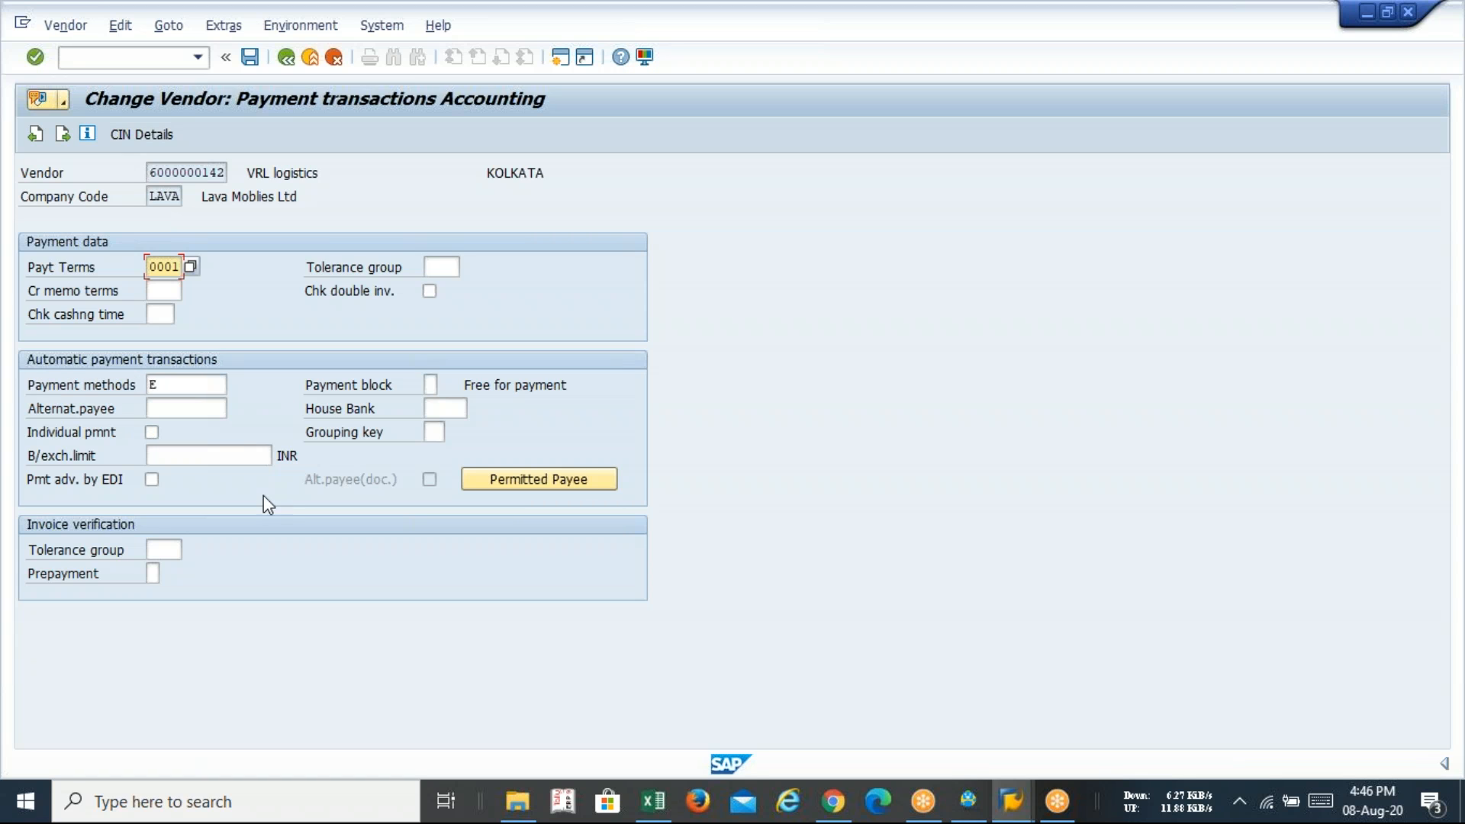
pyautogui.click(171, 392)
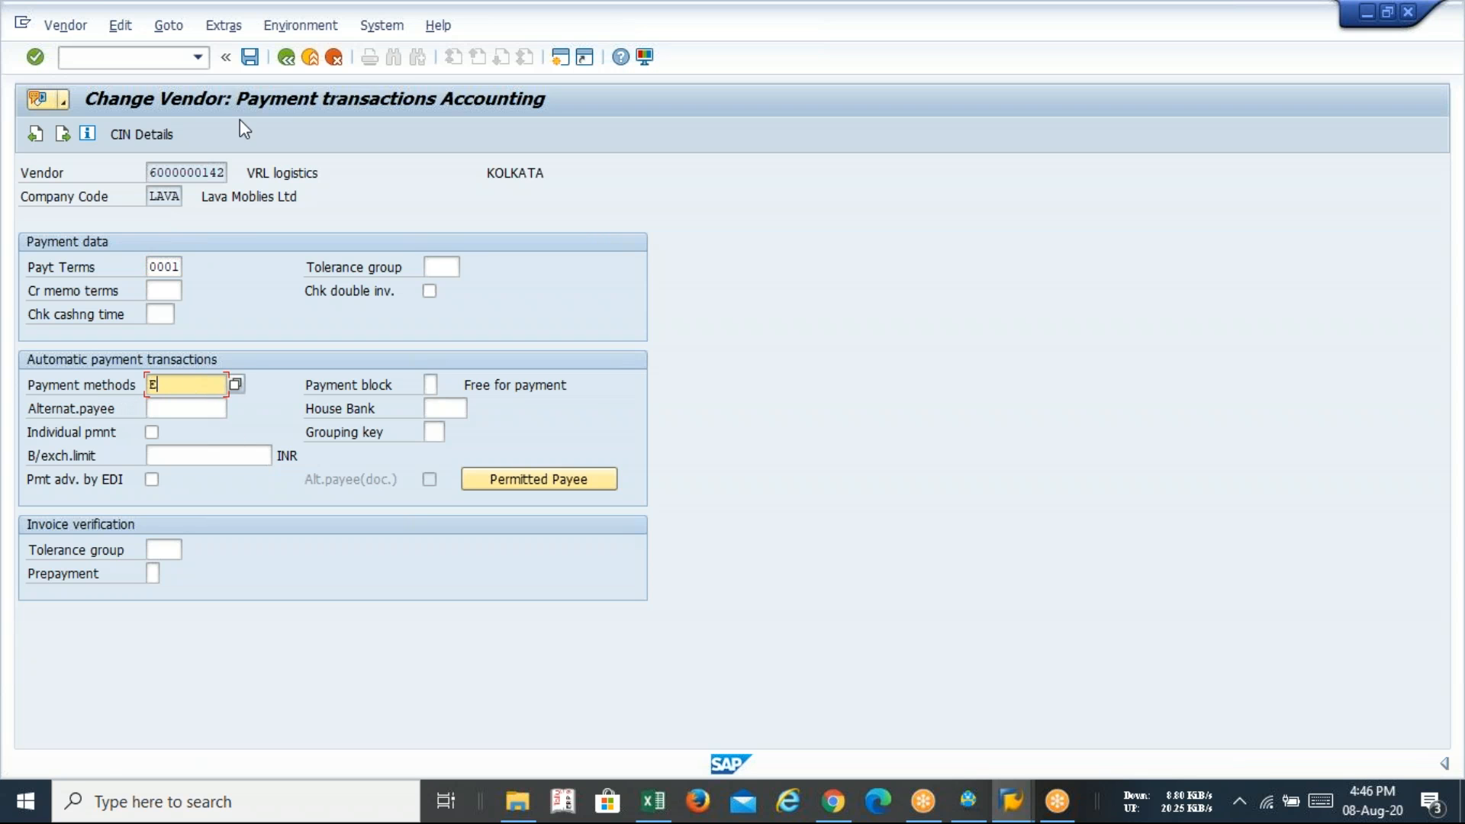
pyautogui.hotkey('ctrl', 's')
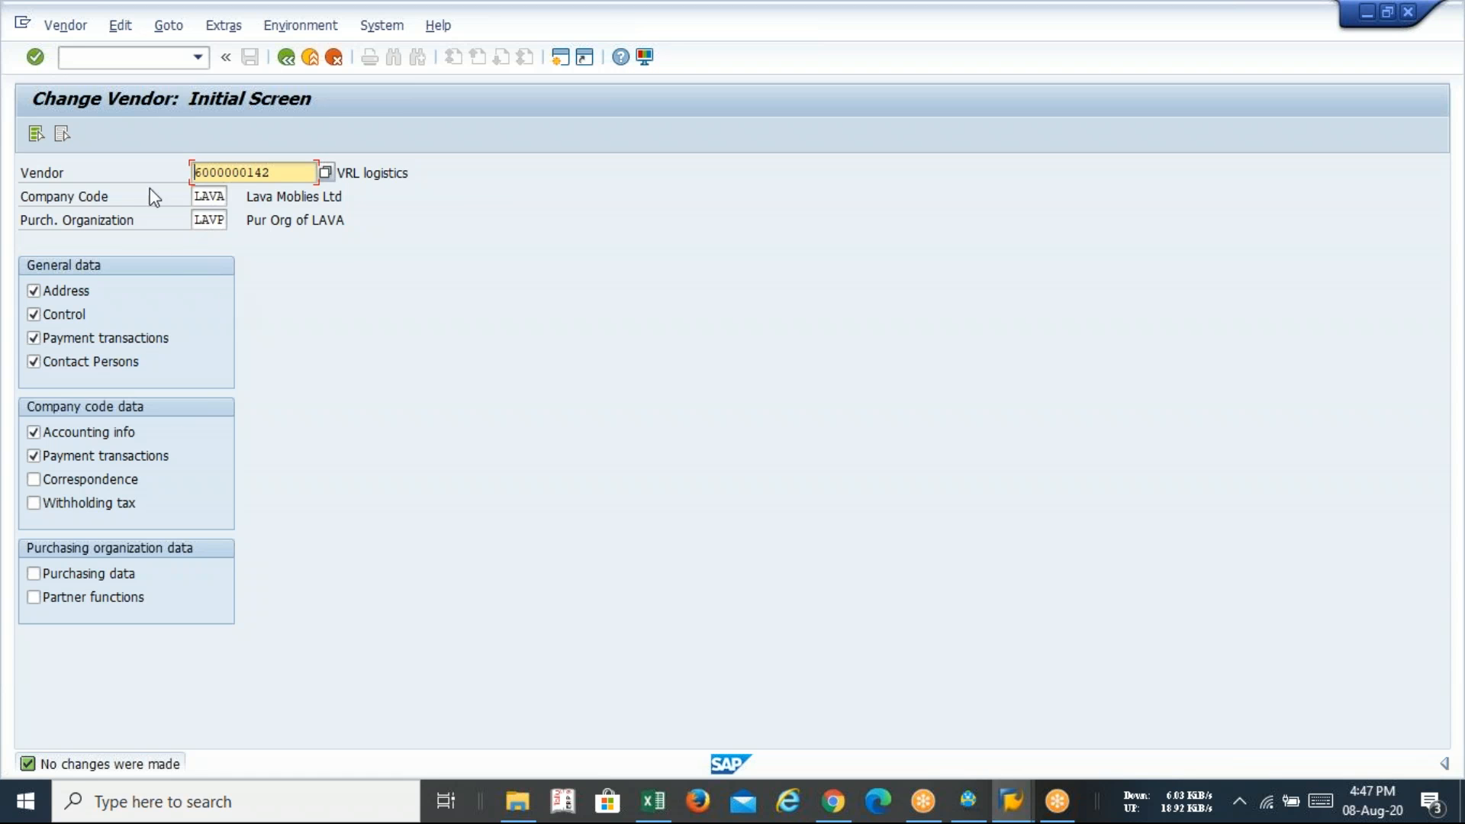
# - Leave the Change Vendor transaction and run me21n to create a purchase order
pyautogui.click(121, 58)
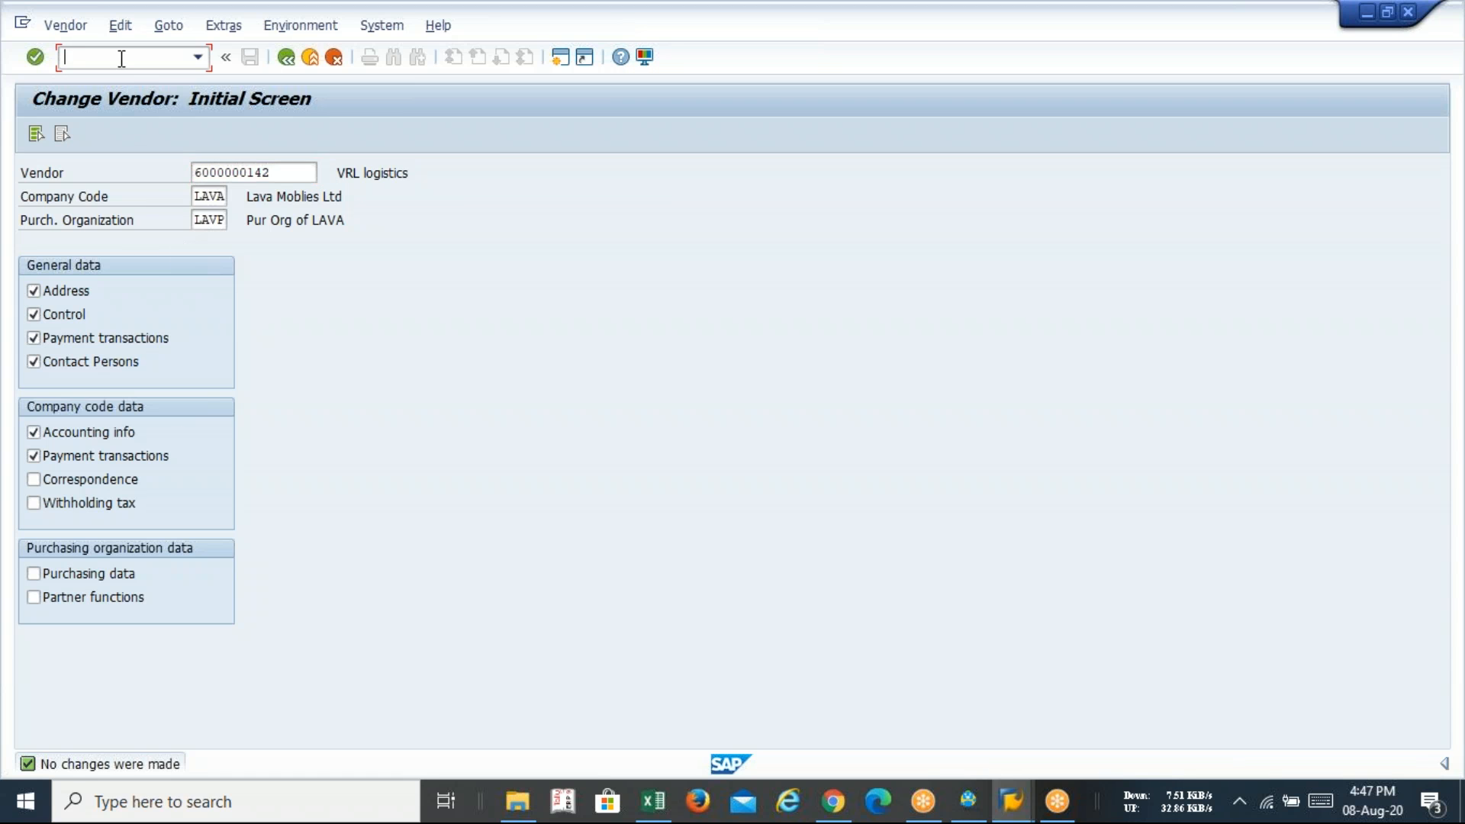
pyautogui.write('/n')
pyautogui.press('Return')
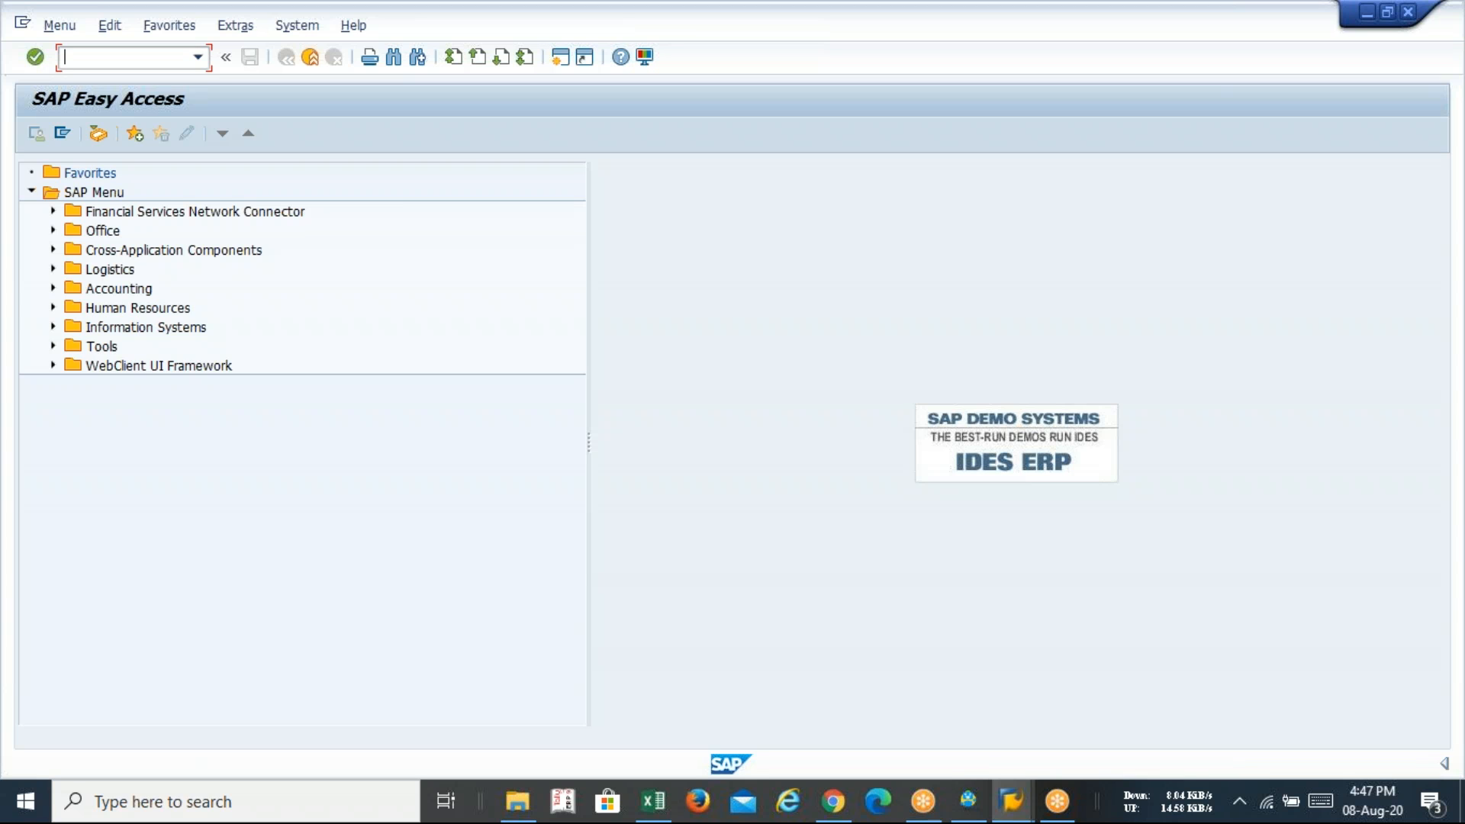
pyautogui.write('me21n')
pyautogui.press('Return')
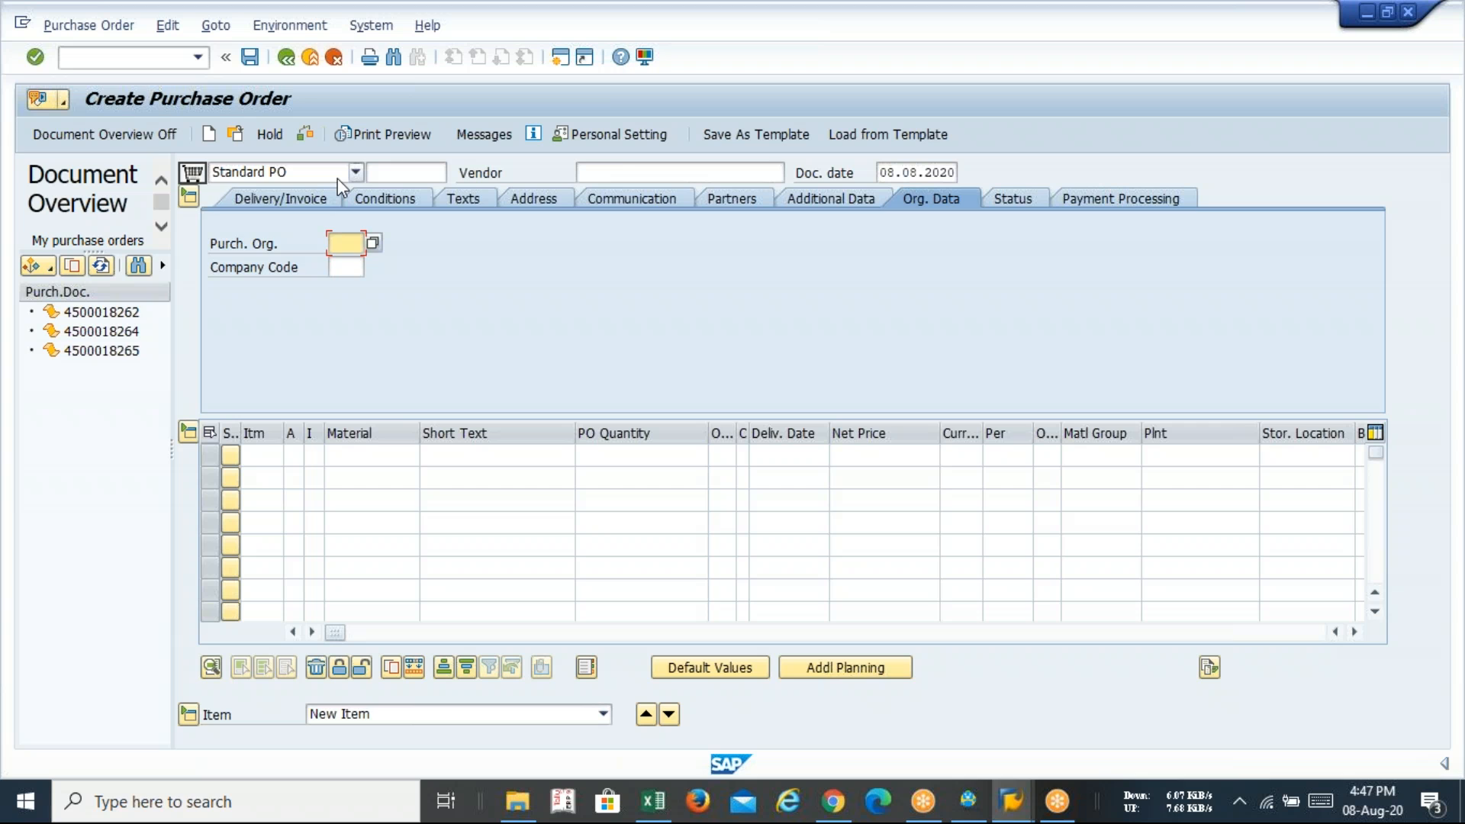
# - Set the purchase order's purchasing organization to LAVP, company code to lava and purchasing group to lav
pyautogui.press('Down')
pyautogui.press('Down')
pyautogui.press('Down')
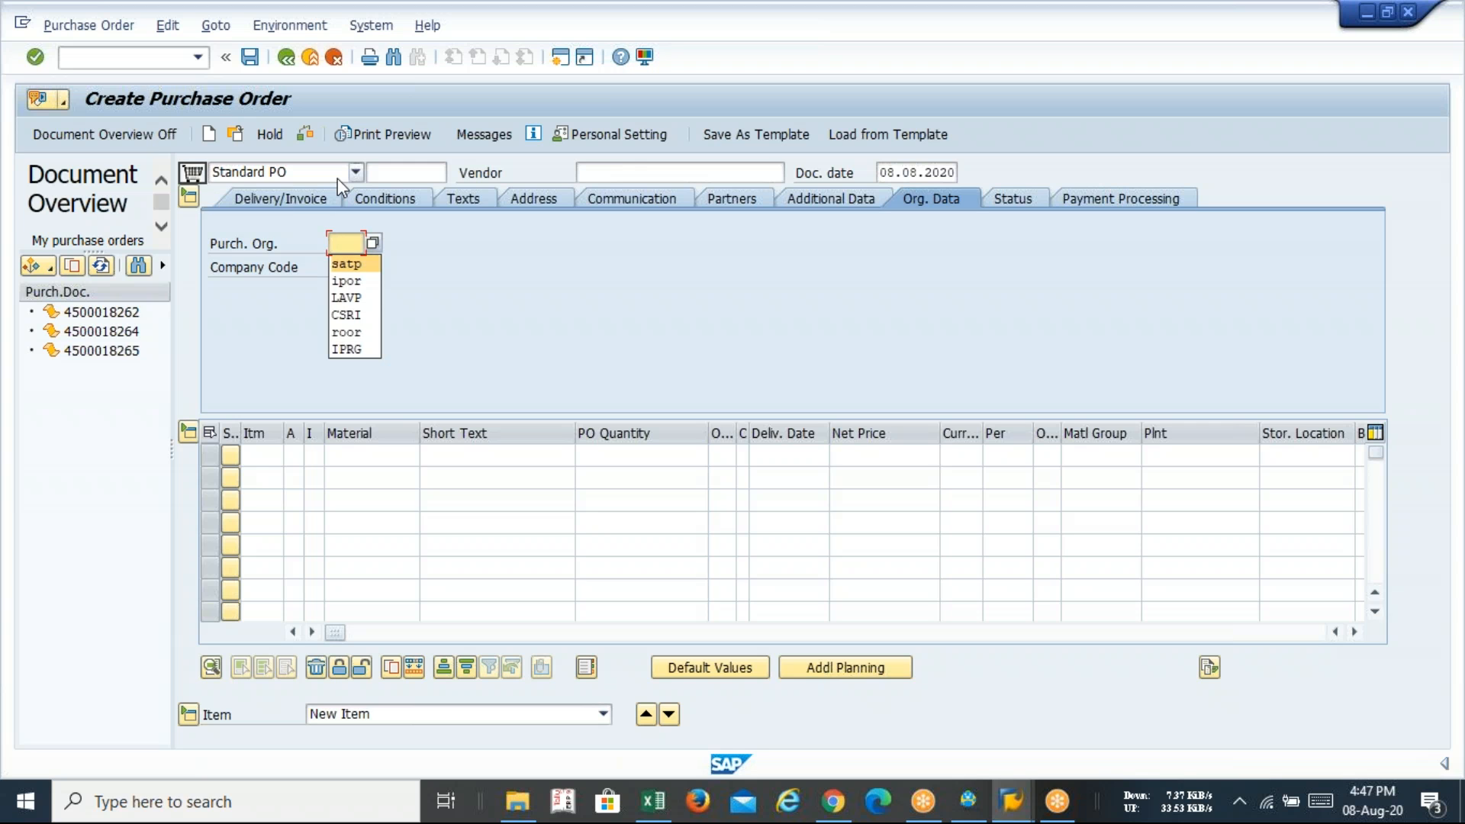
pyautogui.press('Return')
pyautogui.press('Tab')
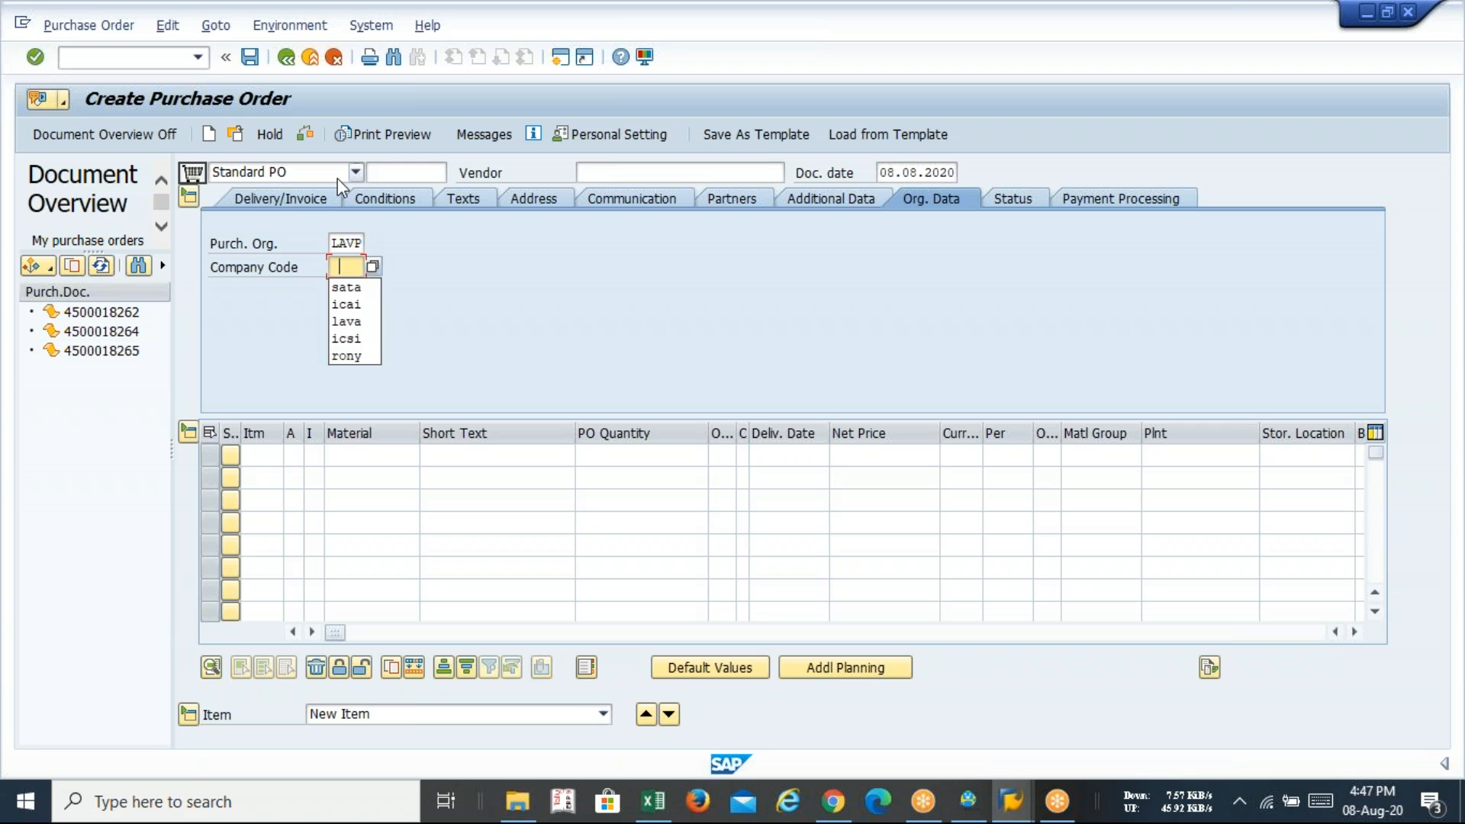
pyautogui.press('Down')
pyautogui.press('Down')
pyautogui.press('Return')
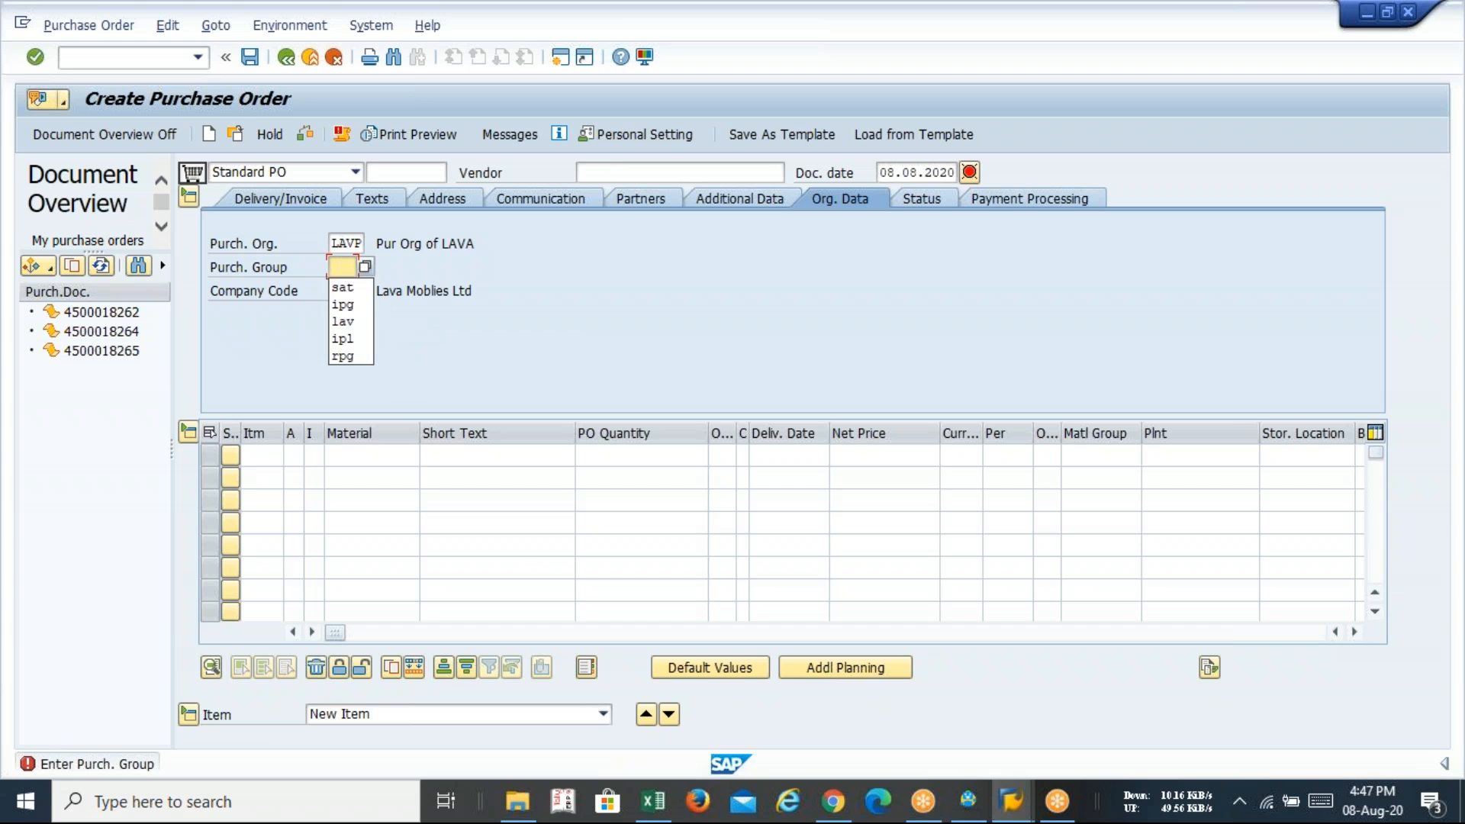
pyautogui.press('Down')
pyautogui.press('Down')
pyautogui.press('Down')
pyautogui.press('Return')
# - Enter Transport Service as the short text of the first purchase order item
pyautogui.press('Tab')
pyautogui.press('Tab')
pyautogui.press('Tab')
pyautogui.press('Down')
pyautogui.press('Tab')
# - Set the material group of the Transport Service item to LAVASR
pyautogui.press('Tab')
pyautogui.press('Tab')
pyautogui.press('Tab')
pyautogui.press('Tab')
pyautogui.press('Tab')
pyautogui.press('Tab')
pyautogui.press('Tab')
pyautogui.press('Tab')
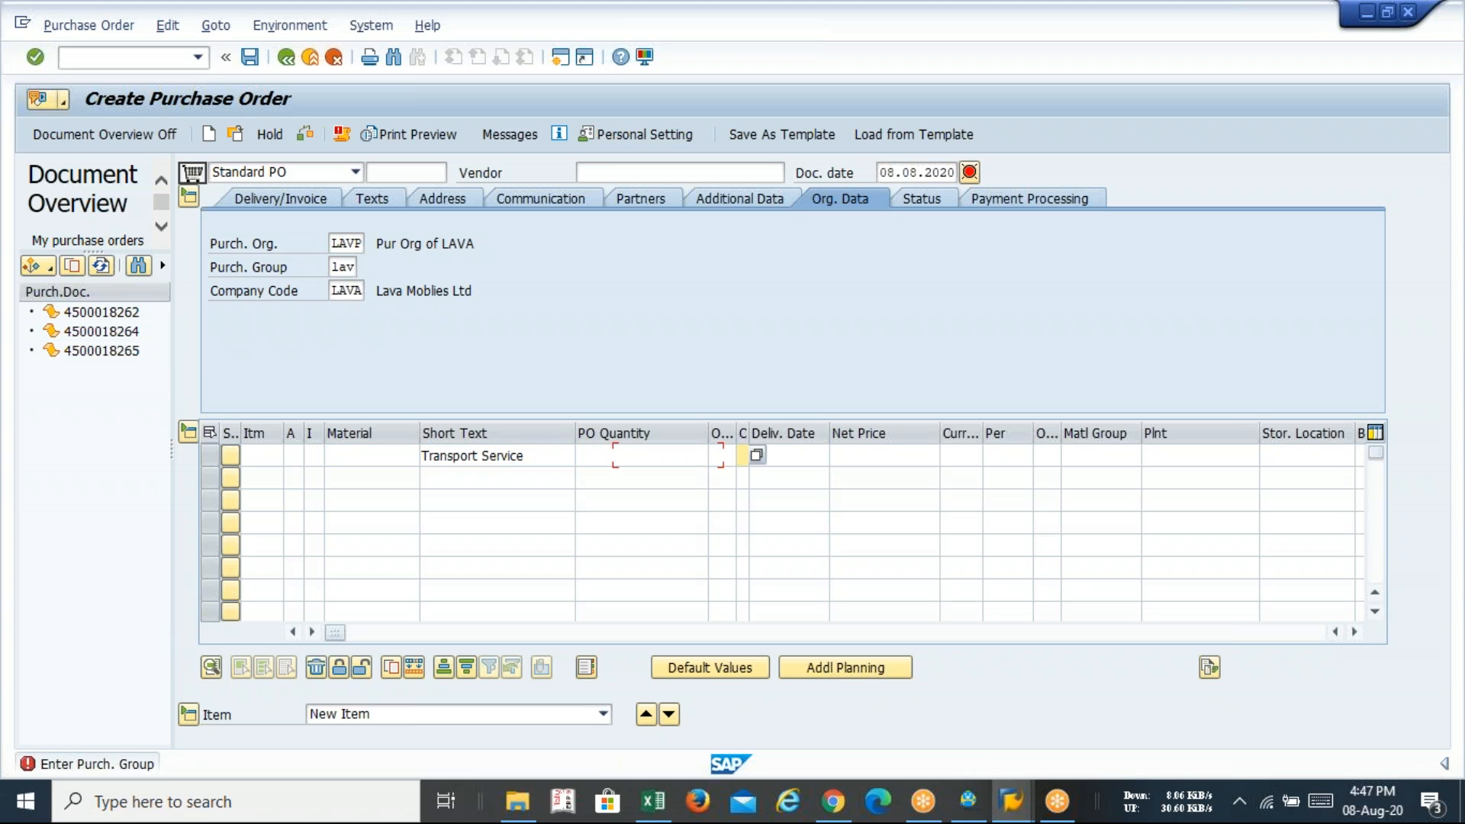
pyautogui.press('Tab')
pyautogui.press('Tab')
pyautogui.press('Tab')
pyautogui.press('Tab')
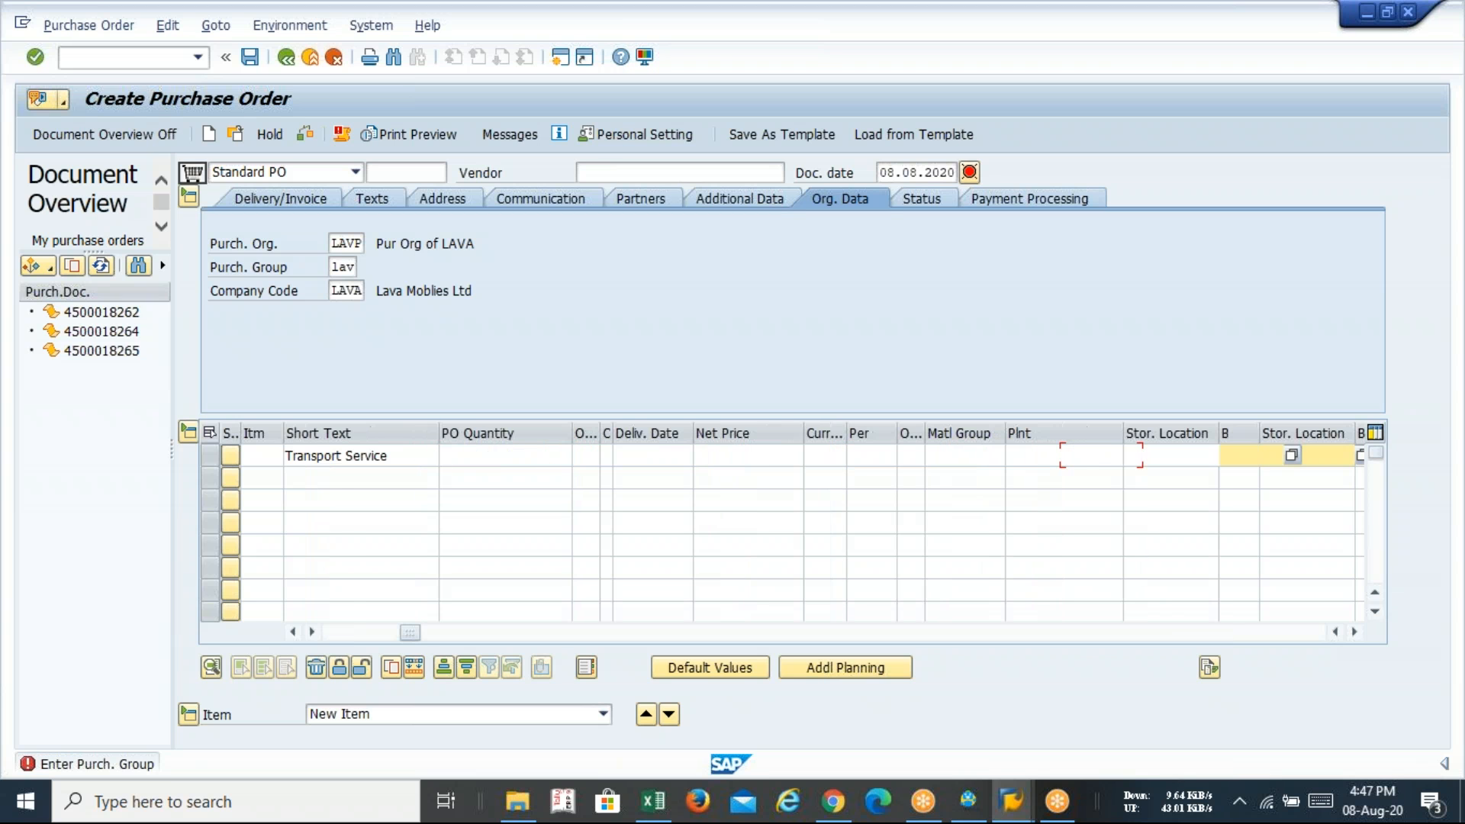
pyautogui.click(973, 458)
pyautogui.press('BackSpace')
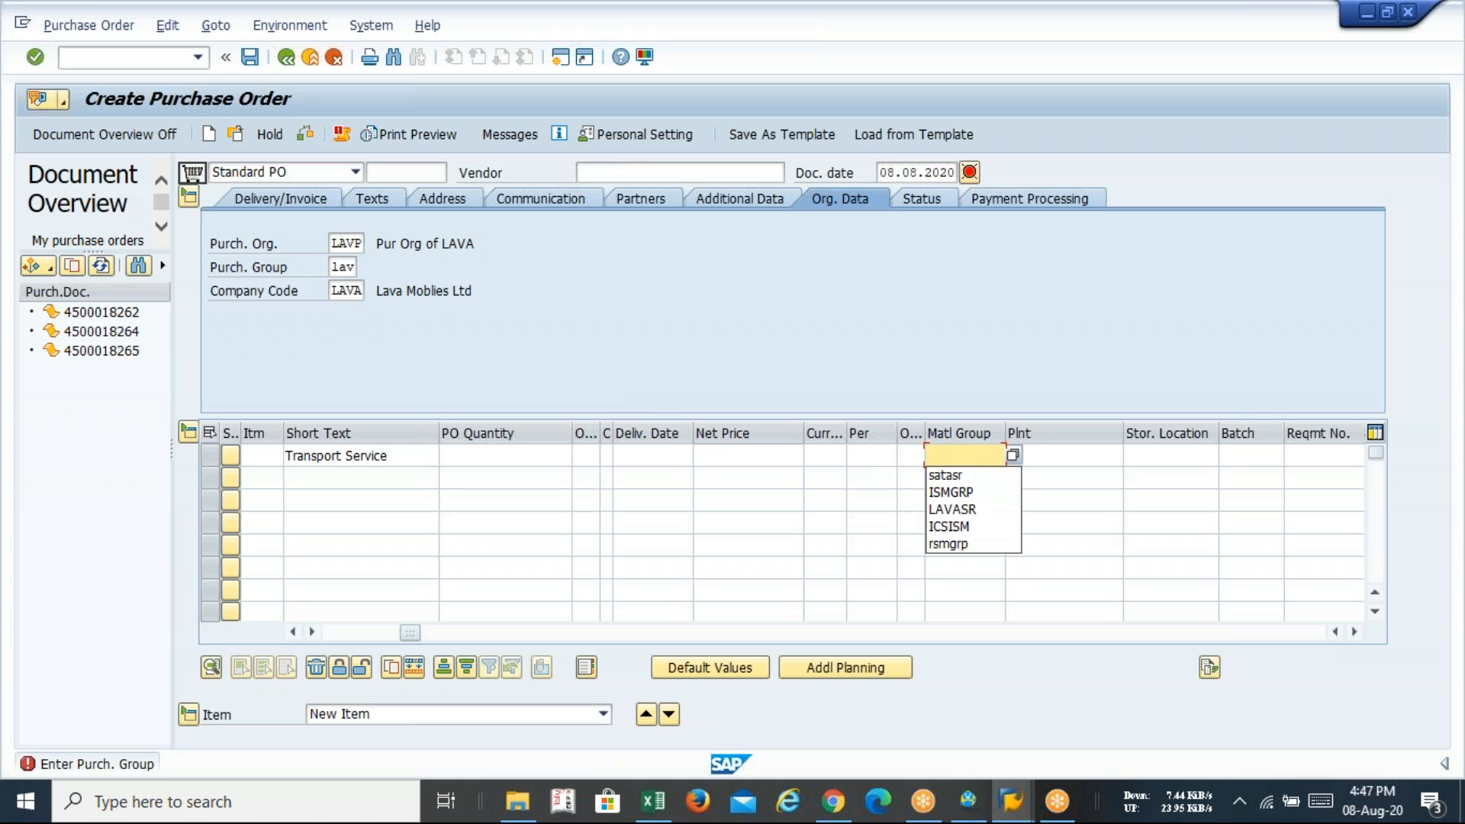
pyautogui.press('Down')
pyautogui.press('Down')
pyautogui.press('Down')
pyautogui.press('Return')
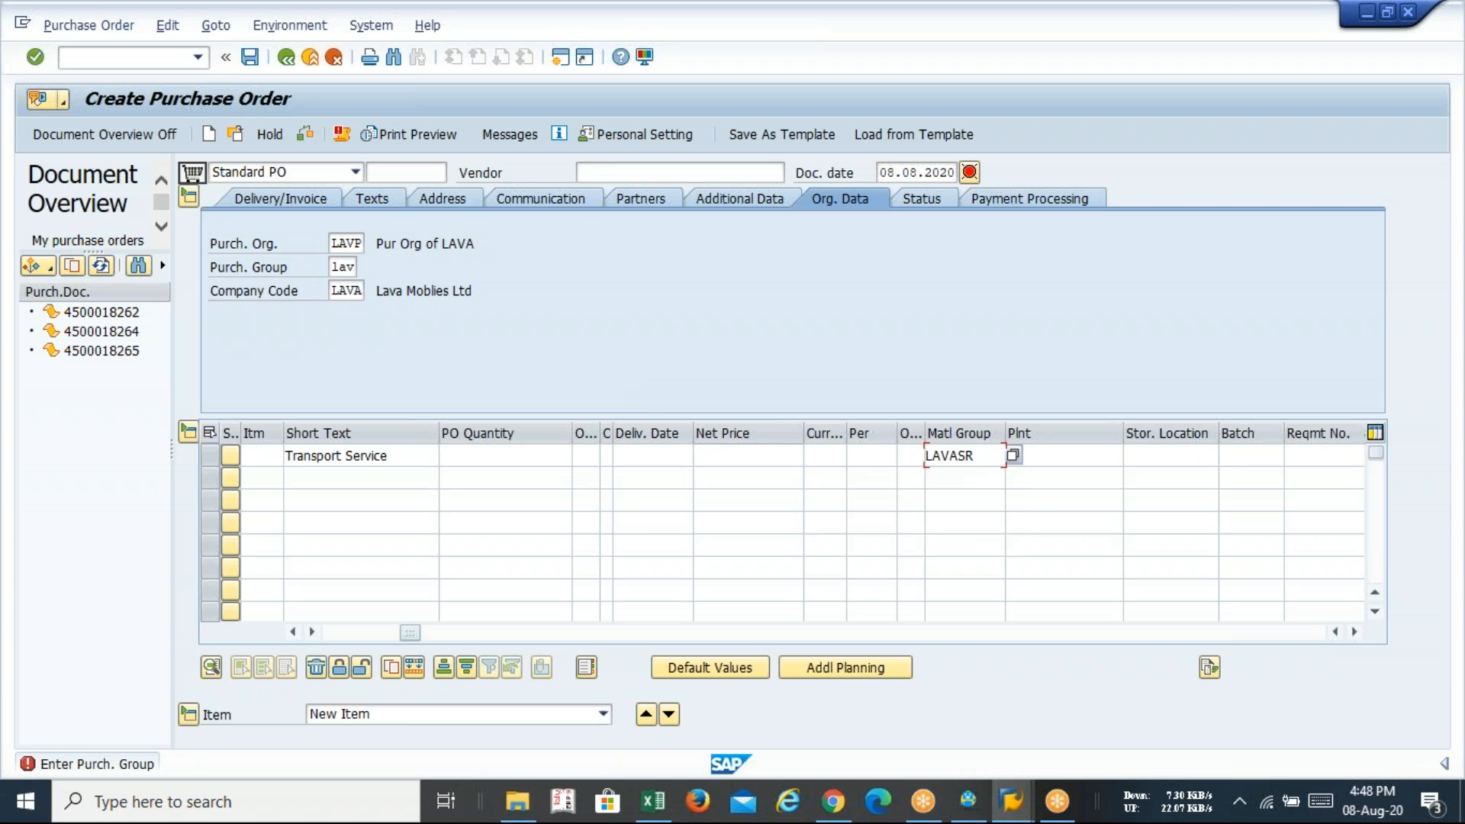
# - Set the plant of the Transport Service item to lava
pyautogui.press('Tab')
pyautogui.press('BackSpace')
pyautogui.press('Down')
pyautogui.press('Down')
pyautogui.press('Down')
pyautogui.press('Return')
pyautogui.press('Tab')
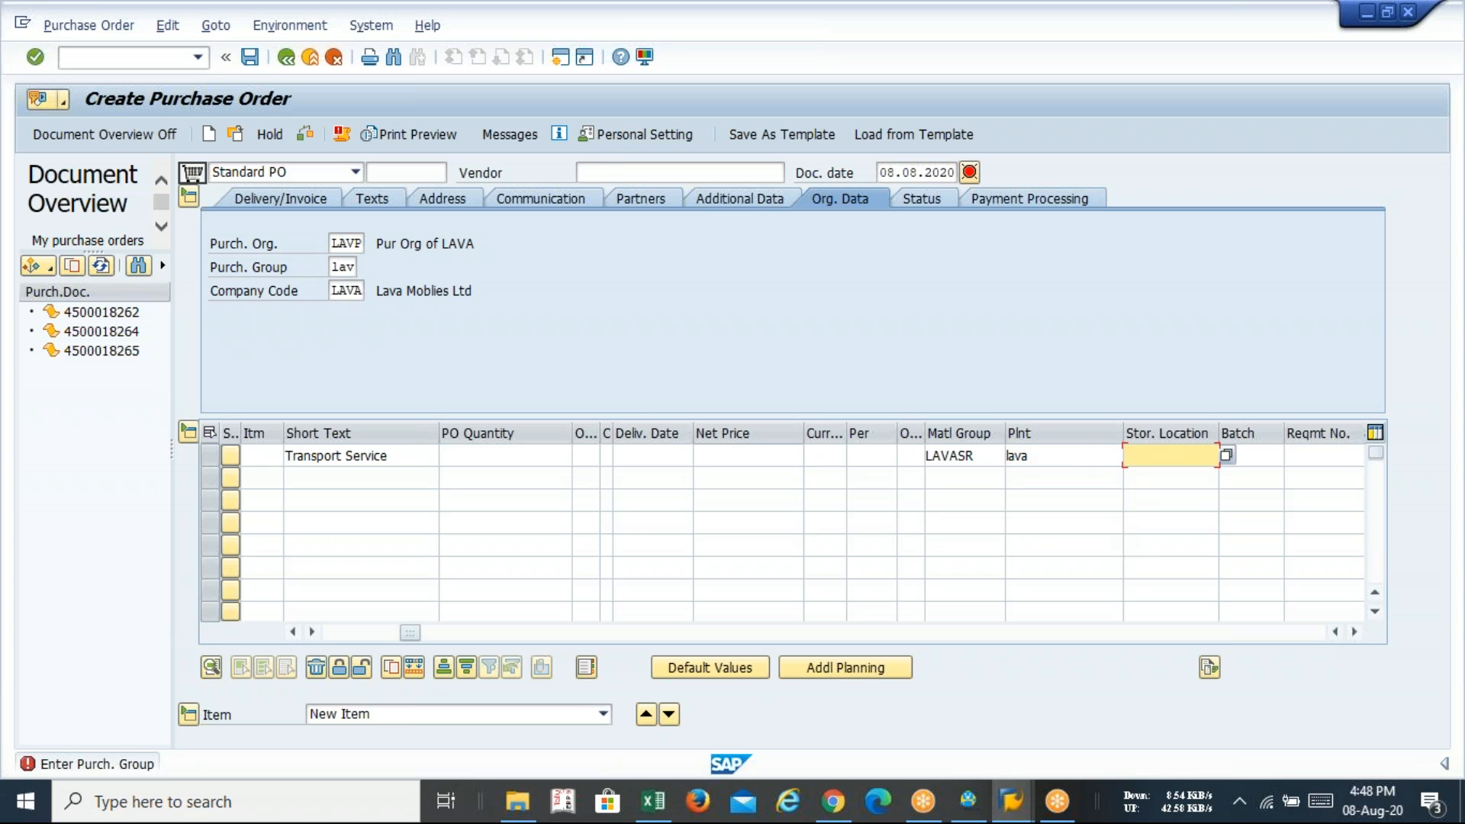
# - Search the vendors of company code LAVA and assign VRL Logistics as the purchase order's vendor
pyautogui.click(634, 173)
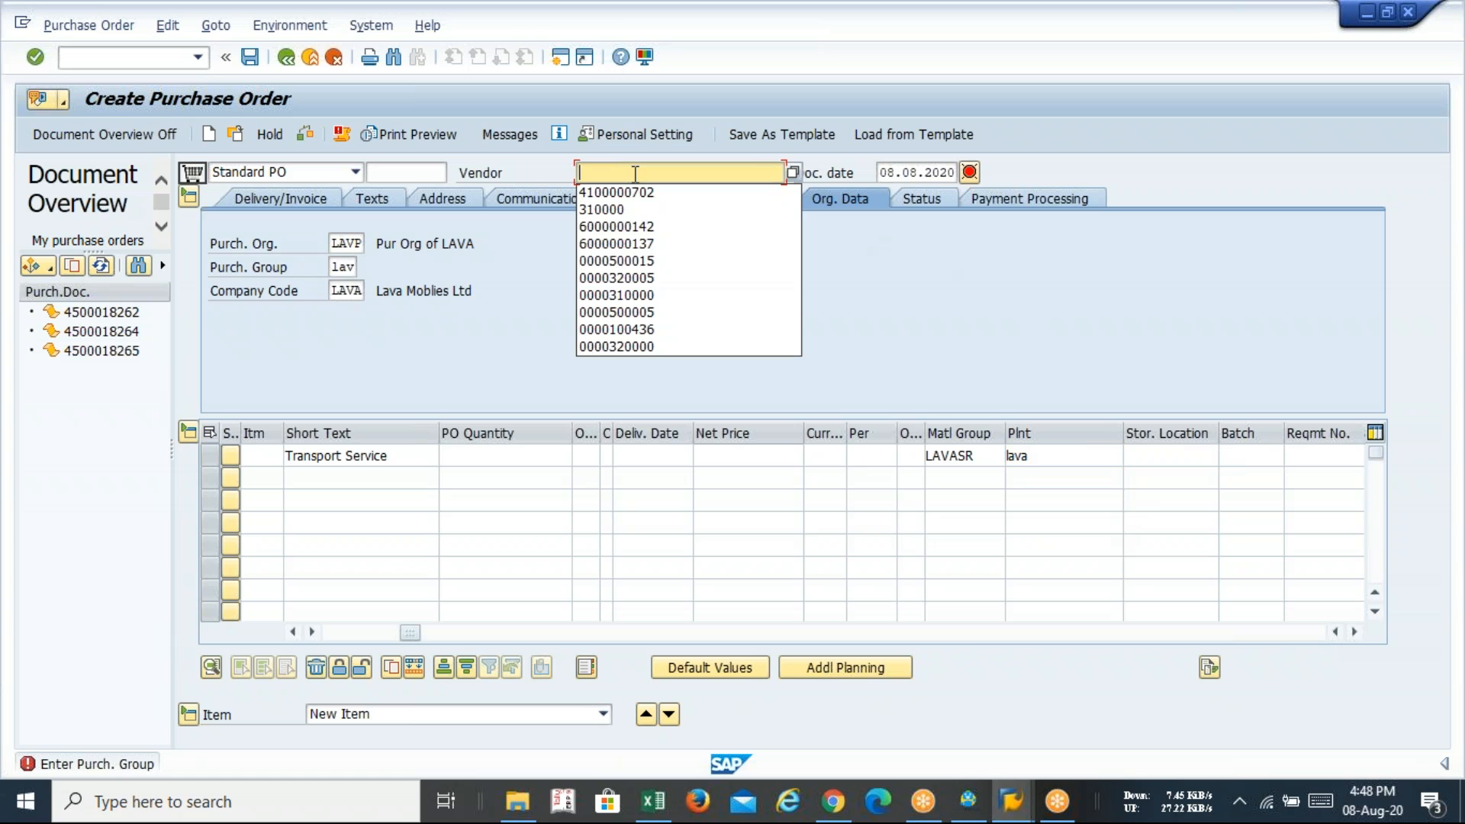
pyautogui.click(794, 173)
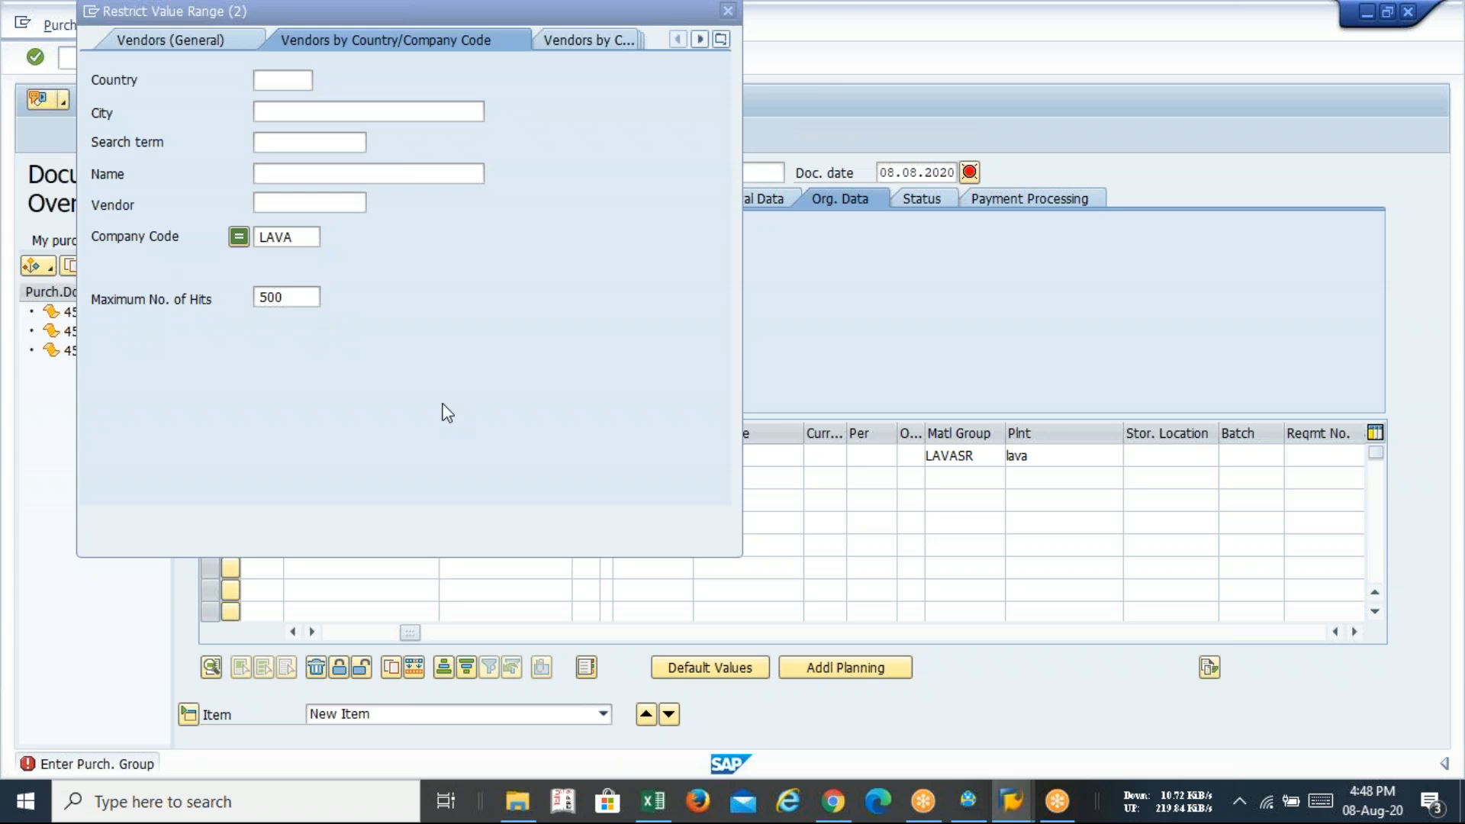
pyautogui.click(656, 519)
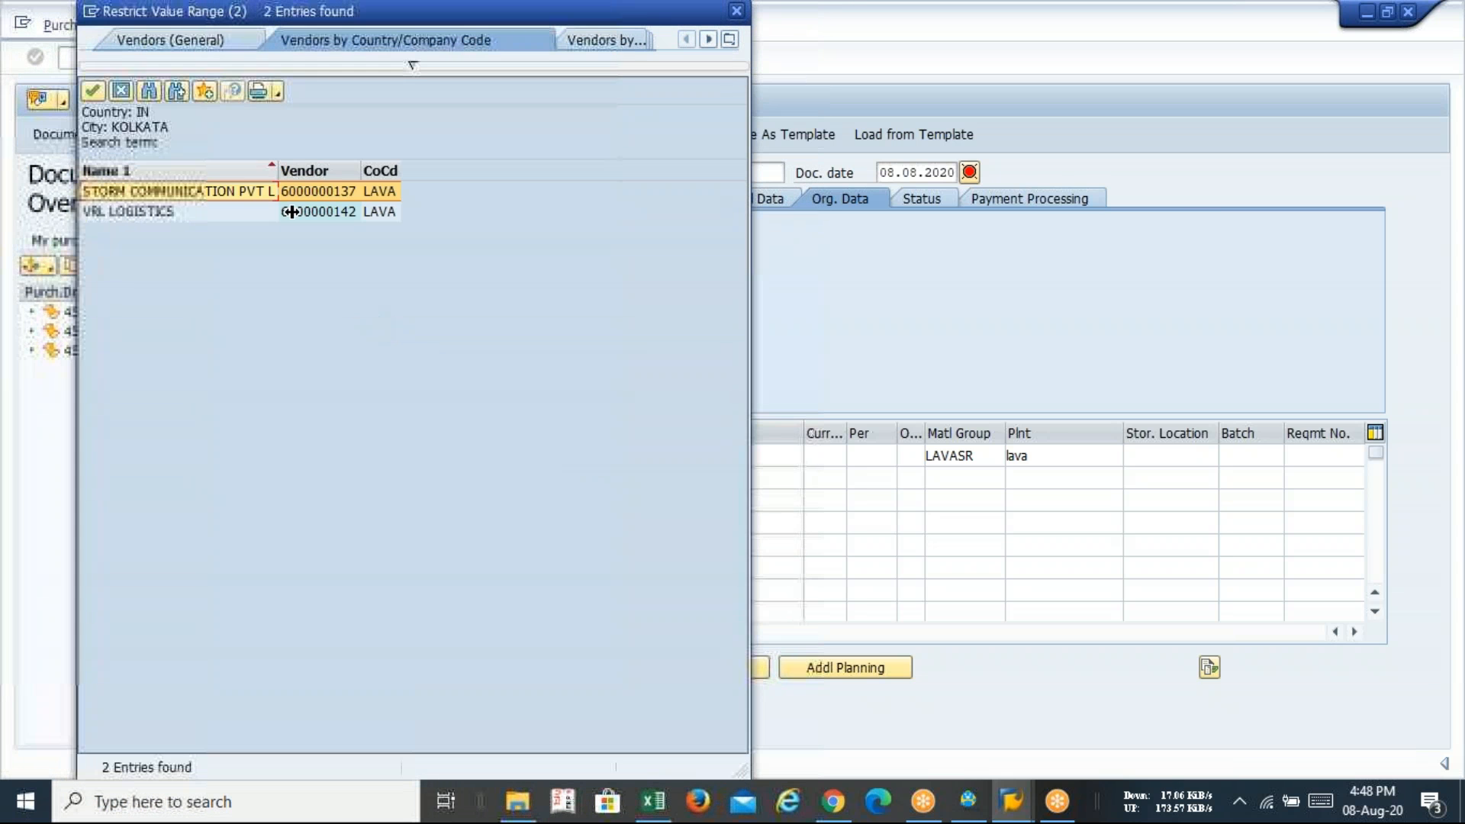
pyautogui.doubleClick(295, 218)
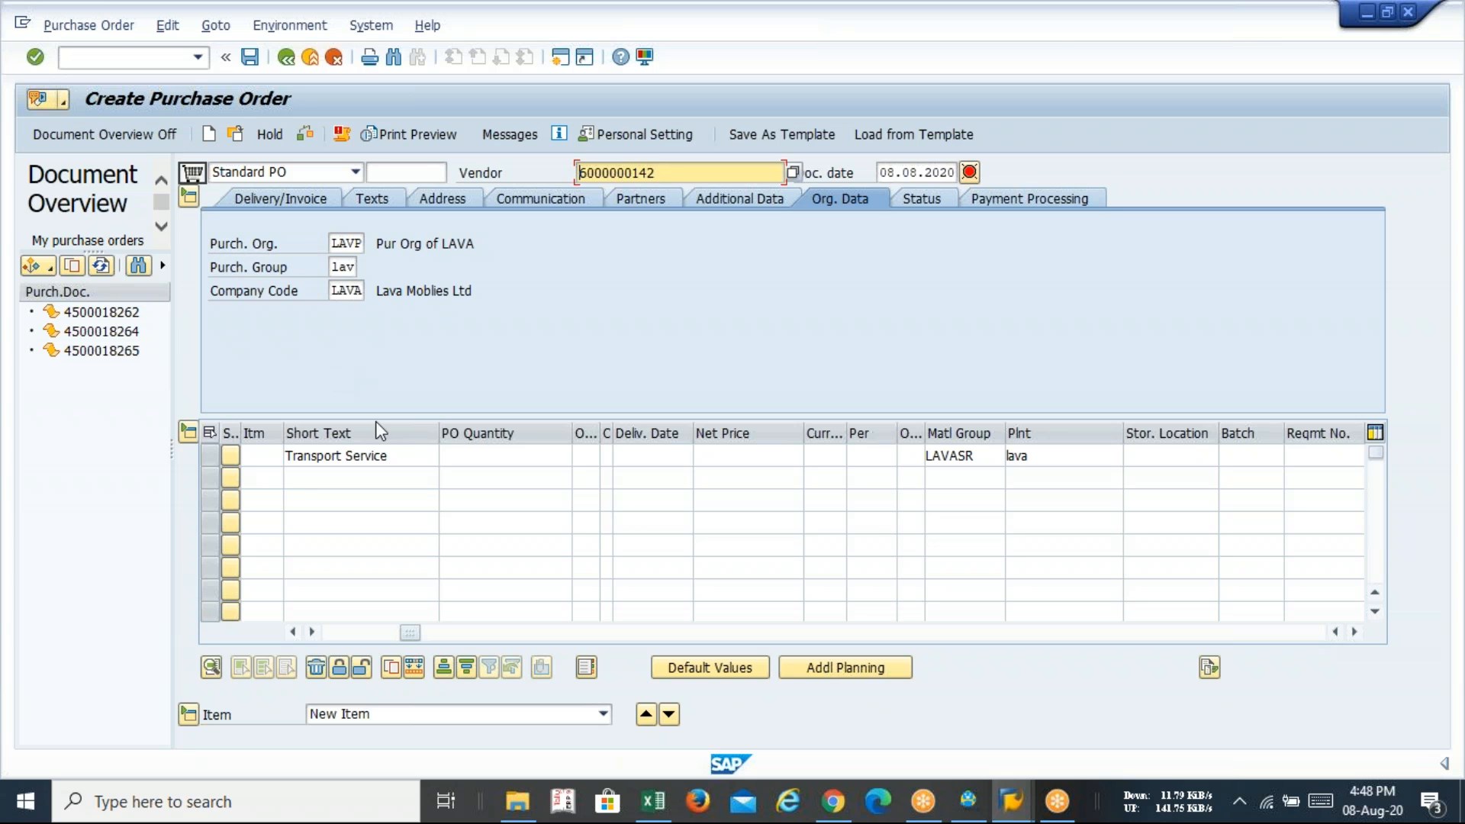
pyautogui.press('Return')
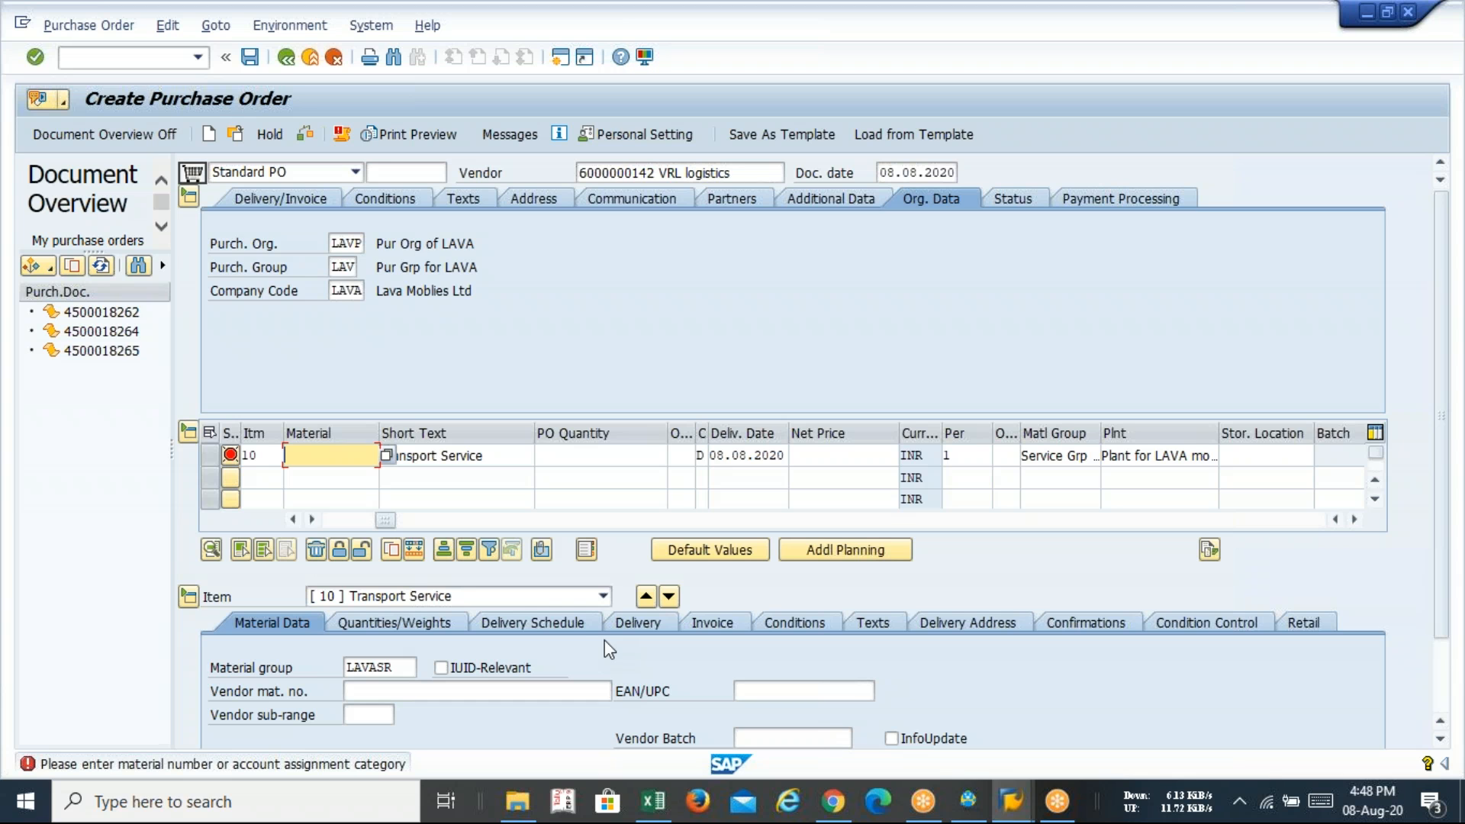
# - Set item 10's account assignment category to X and its item category to D
pyautogui.moveTo(385, 523); pyautogui.dragTo(324, 525)
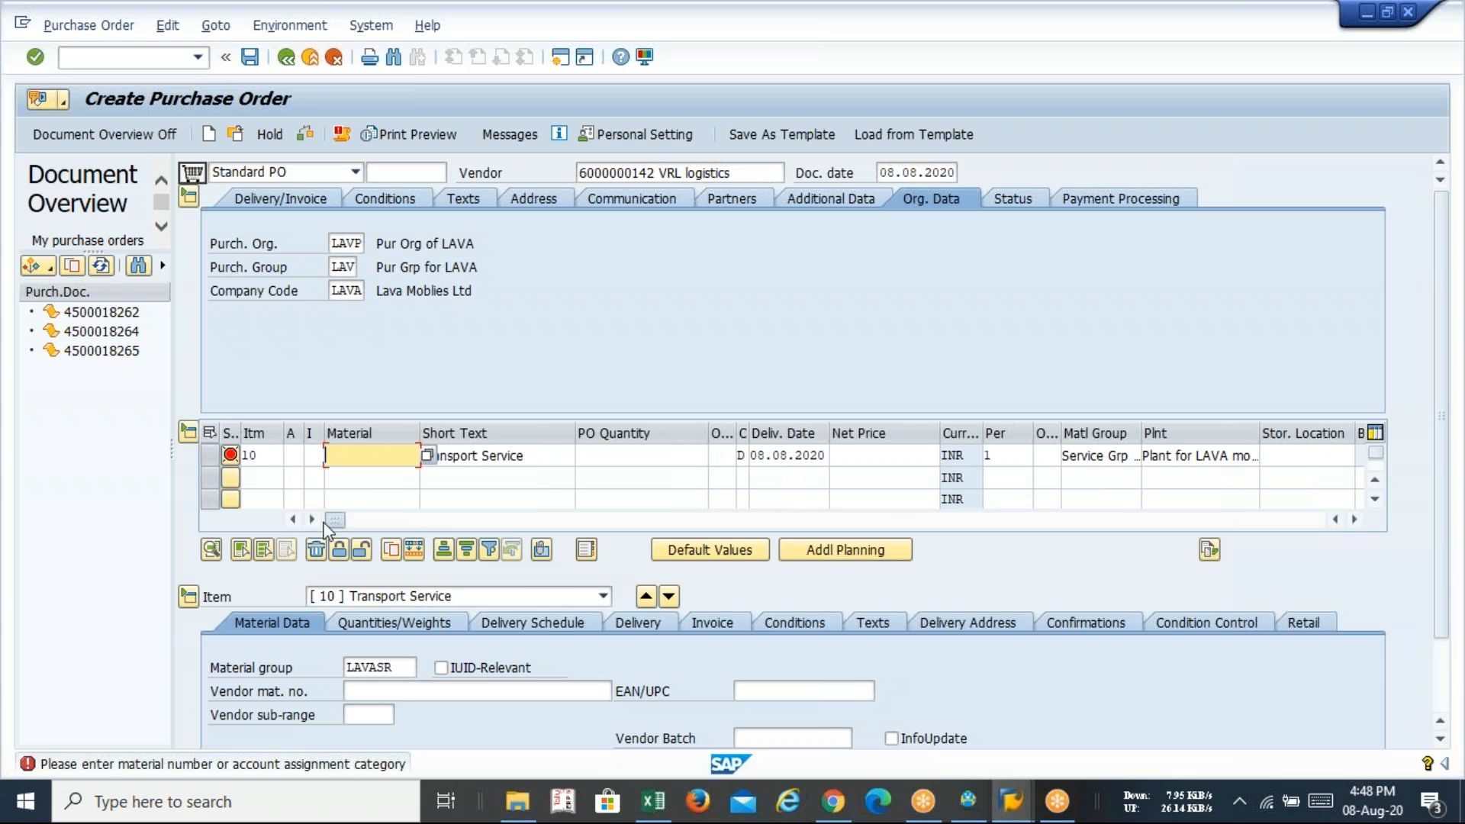
pyautogui.click(296, 455)
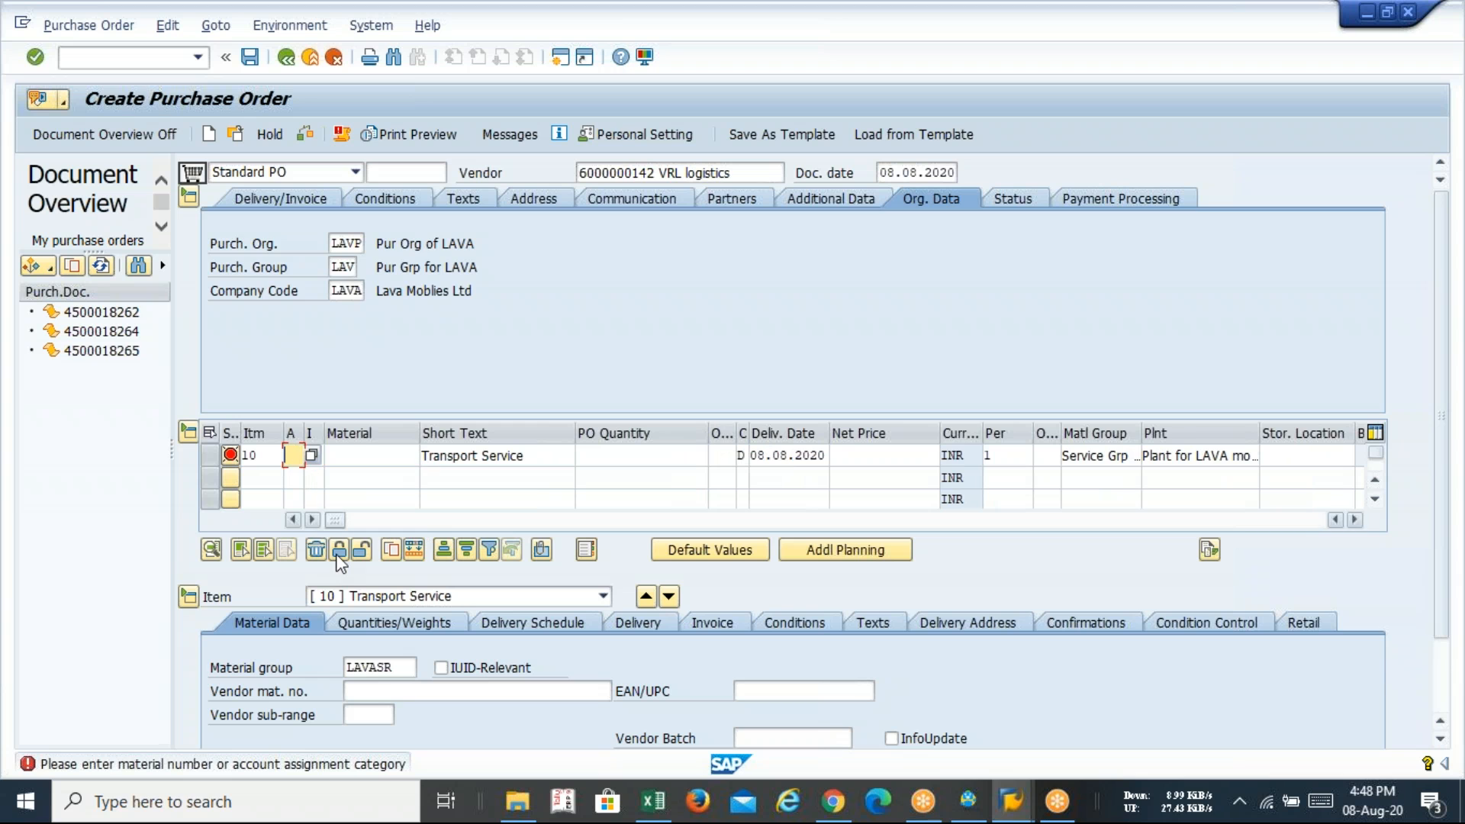
pyautogui.press('Tab')
pyautogui.write('d')
pyautogui.press('Return')
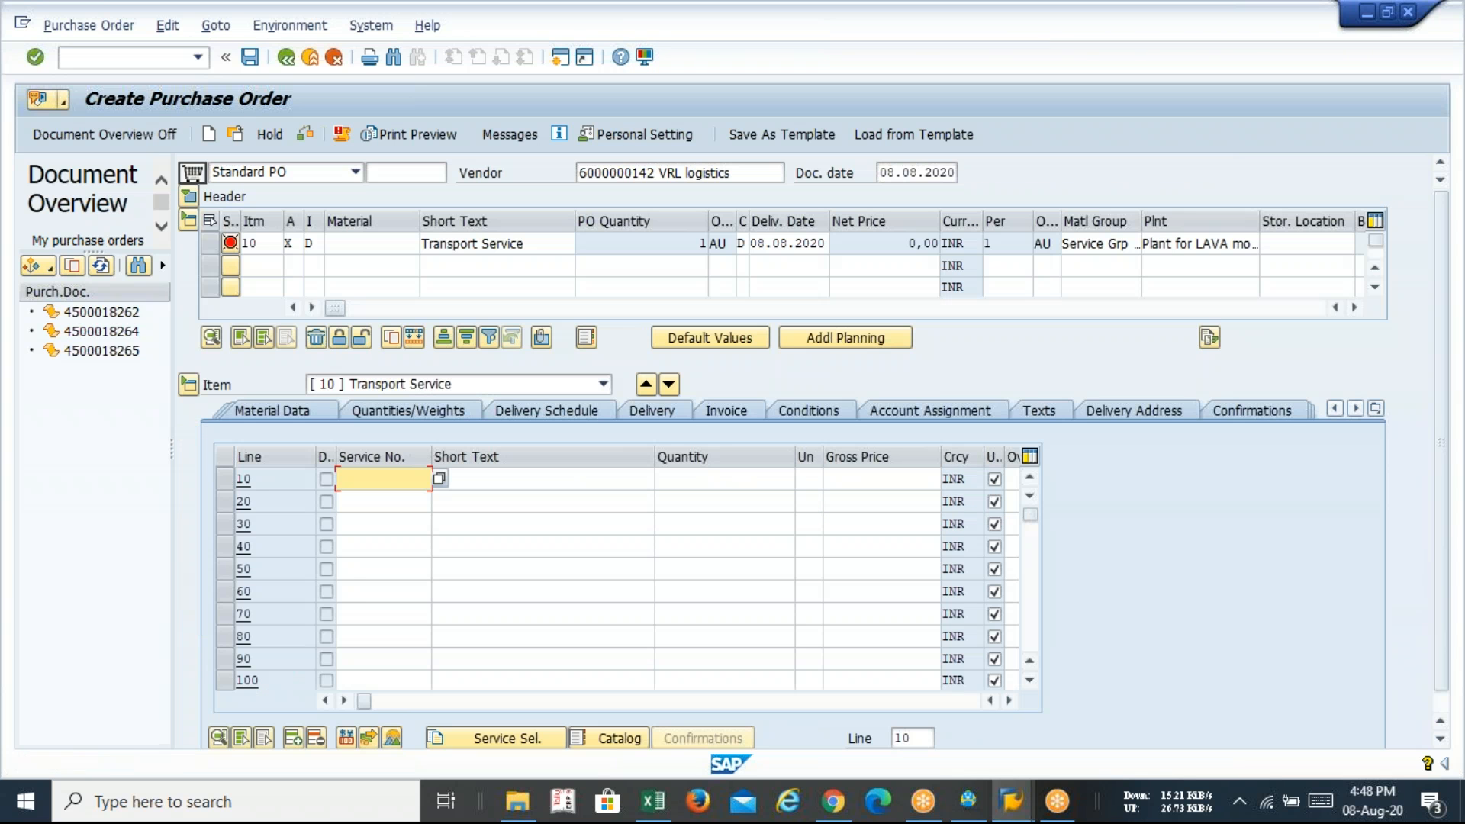
# - Fill service line 10 of the item with service number 100409, short text transport service and quantity 200
pyautogui.press('Down')
pyautogui.press('Down')
pyautogui.press('Down')
pyautogui.press('Return')
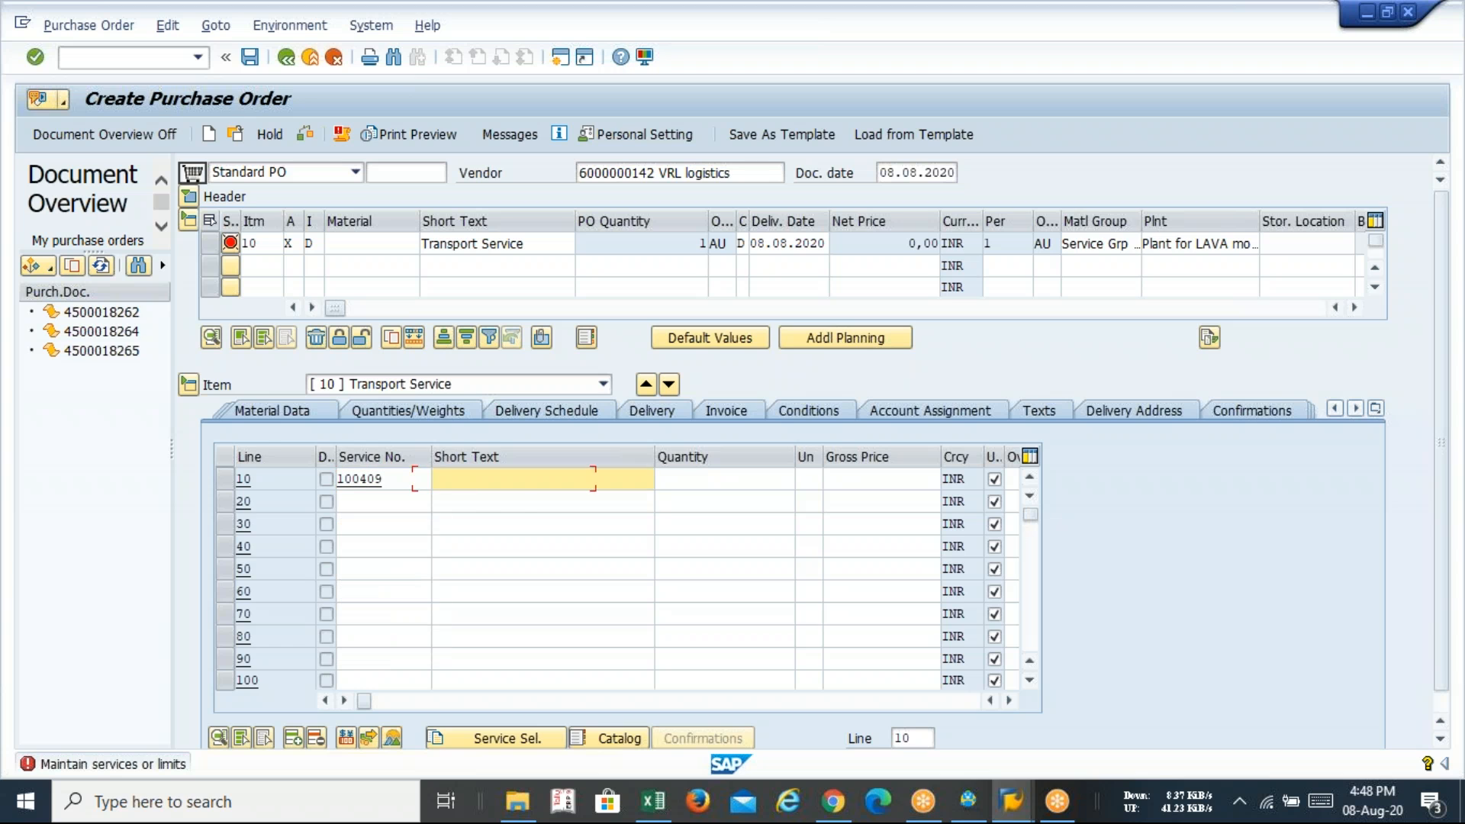
pyautogui.press('Tab')
pyautogui.press('Down')
pyautogui.press('Down')
pyautogui.press('Return')
pyautogui.press('Tab')
pyautogui.write('200')
pyautogui.press('Down')
pyautogui.press('Tab')
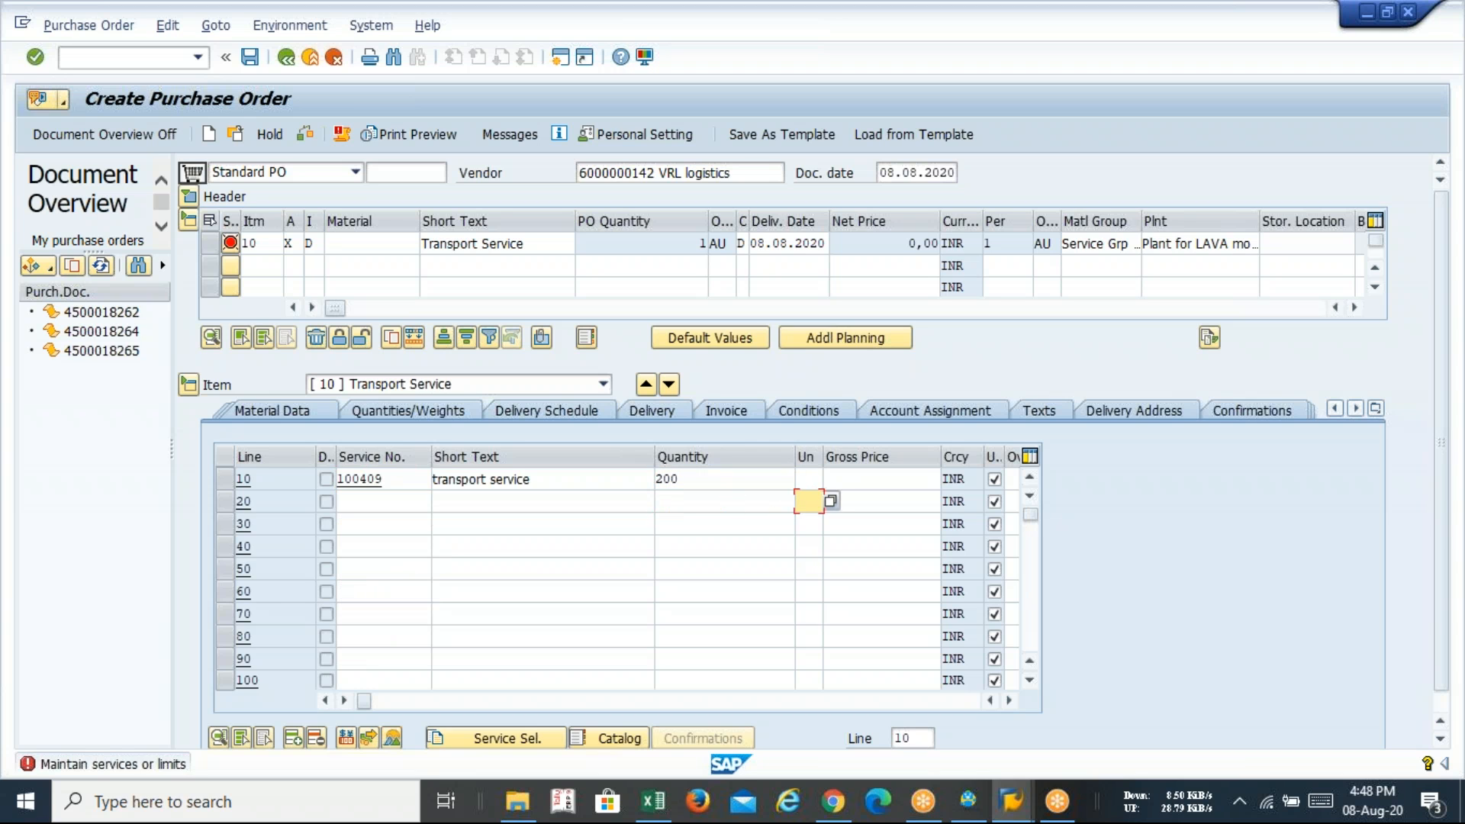
# - Set service line 10's unit to km and its gross price to 50
pyautogui.press('Left')
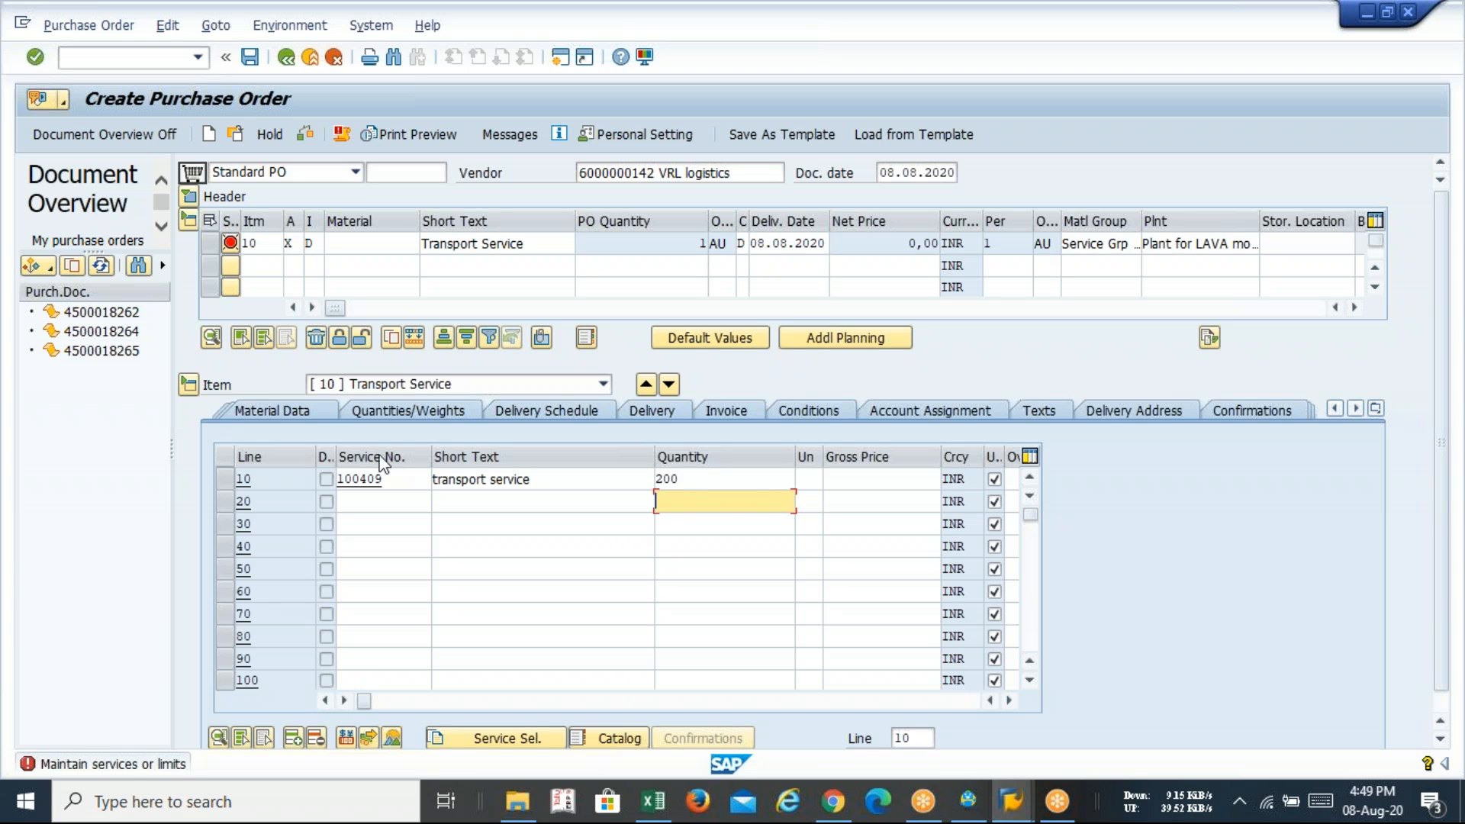
pyautogui.click(818, 482)
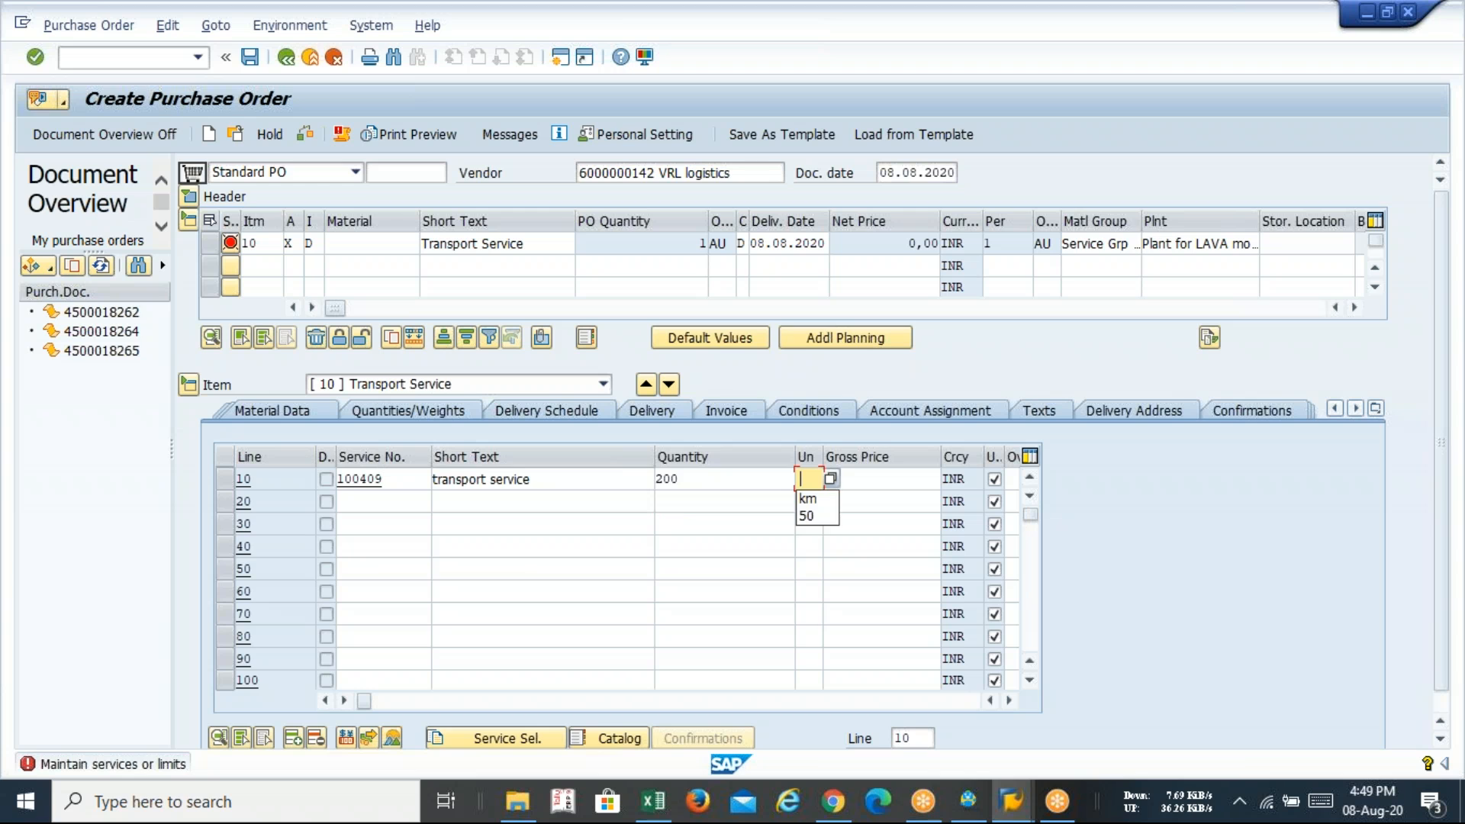
pyautogui.press('Down')
pyautogui.press('Tab')
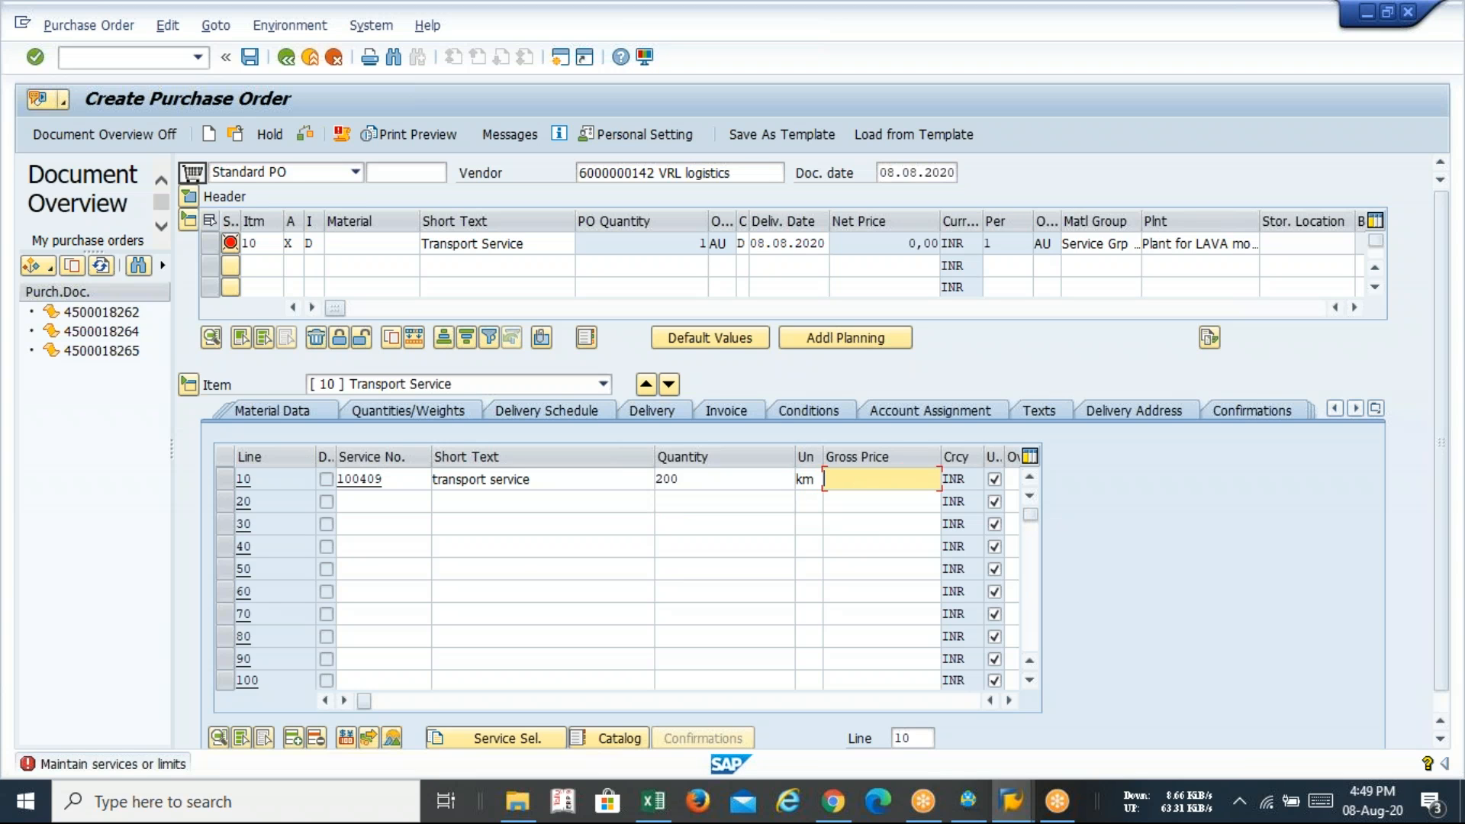
pyautogui.press('Return')
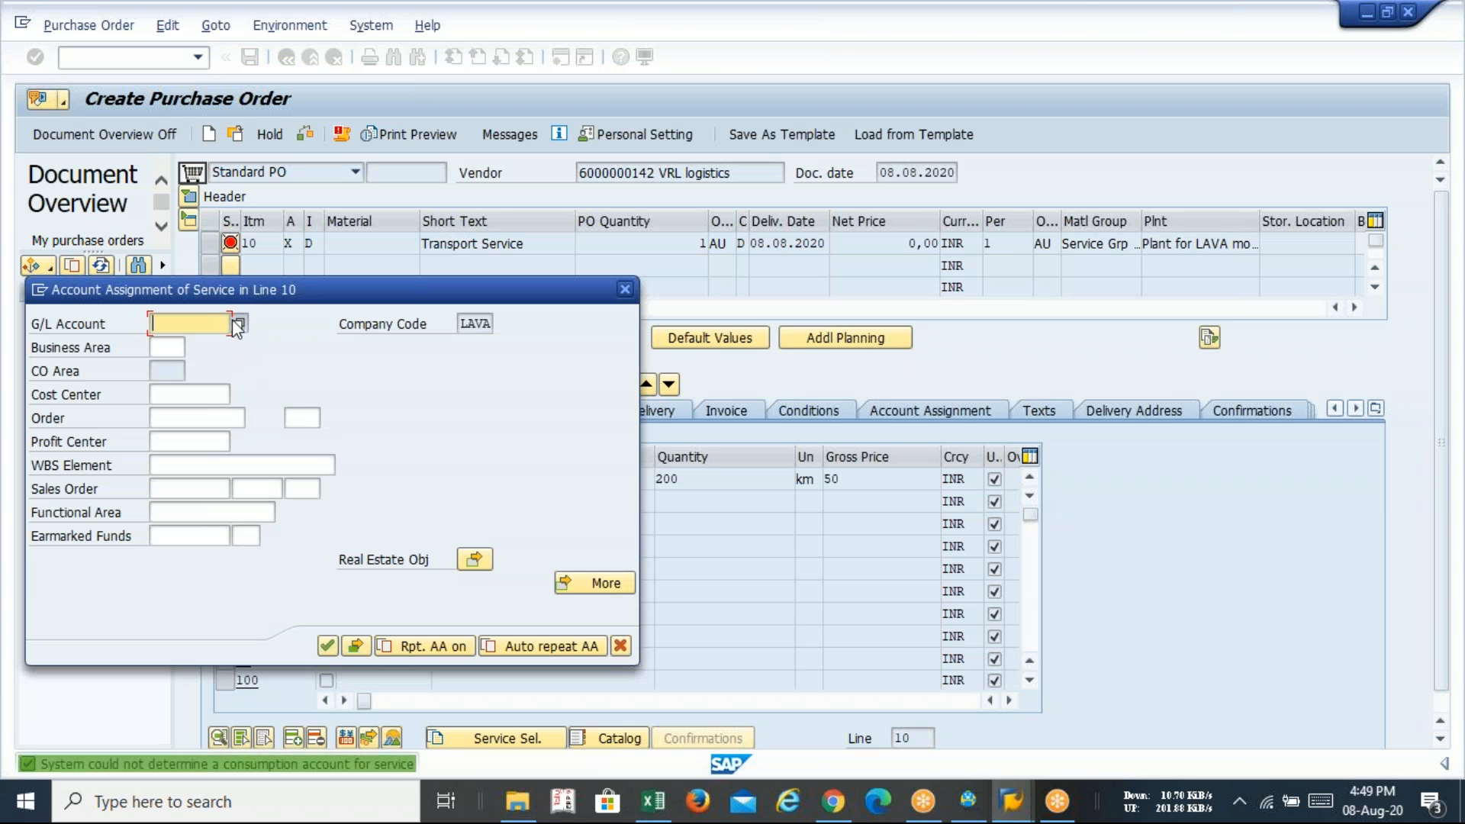
# - Assign the Transport Service G/L account to service line 10, choosing it from the LAVA chart of accounts
pyautogui.click(238, 324)
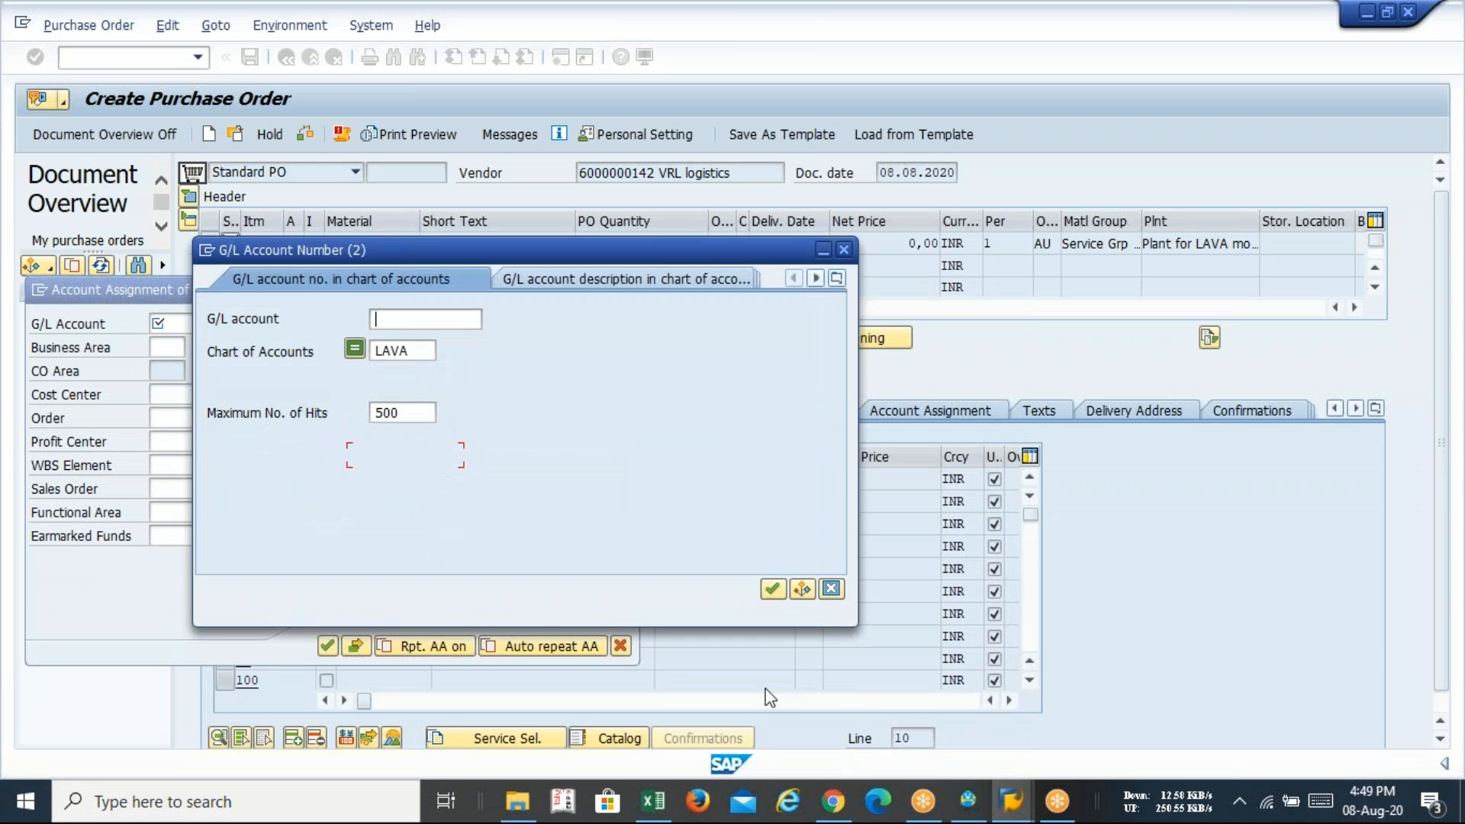
pyautogui.press('Return')
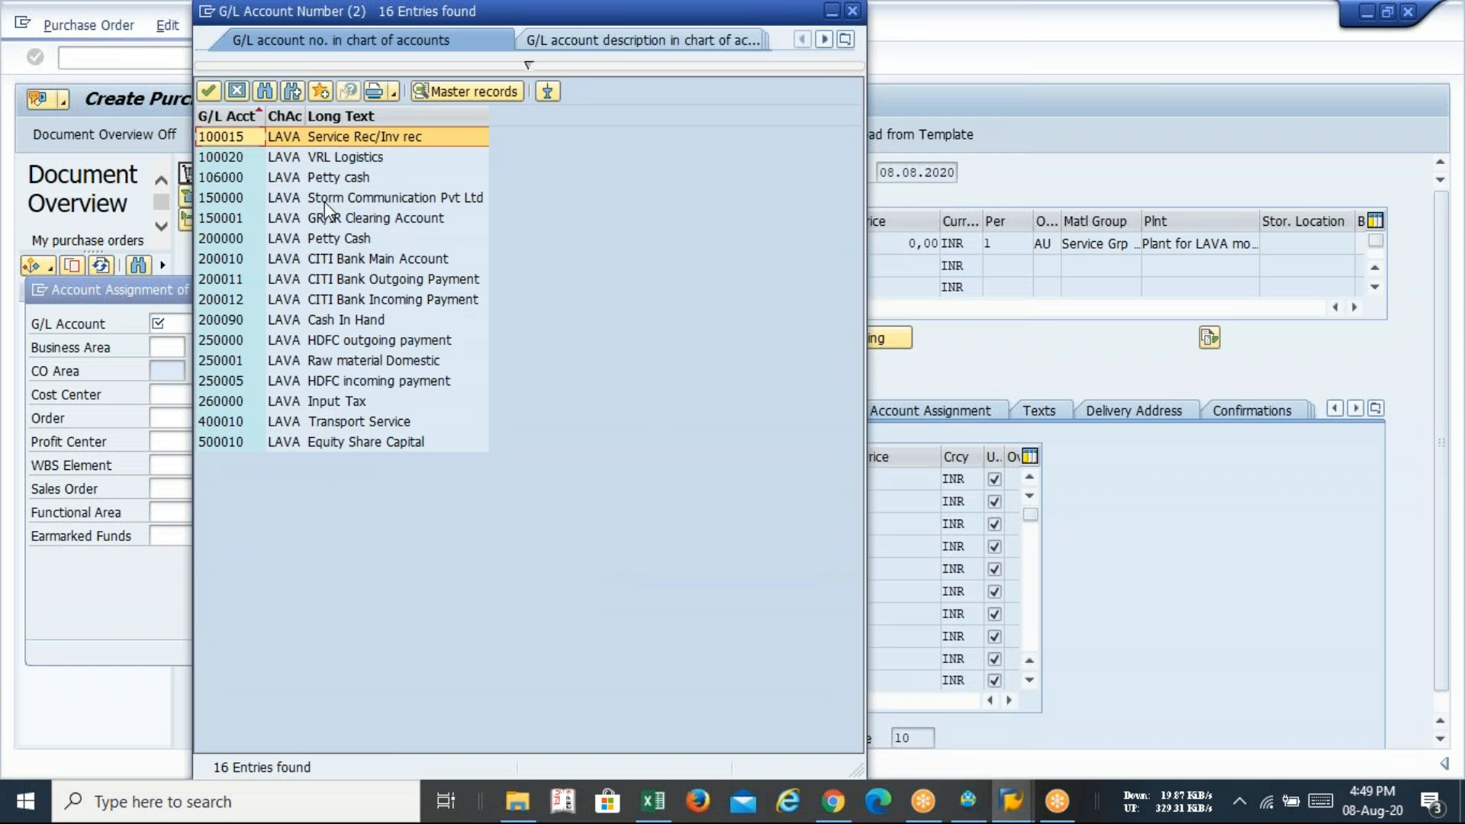
pyautogui.click(359, 421)
pyautogui.press('Return')
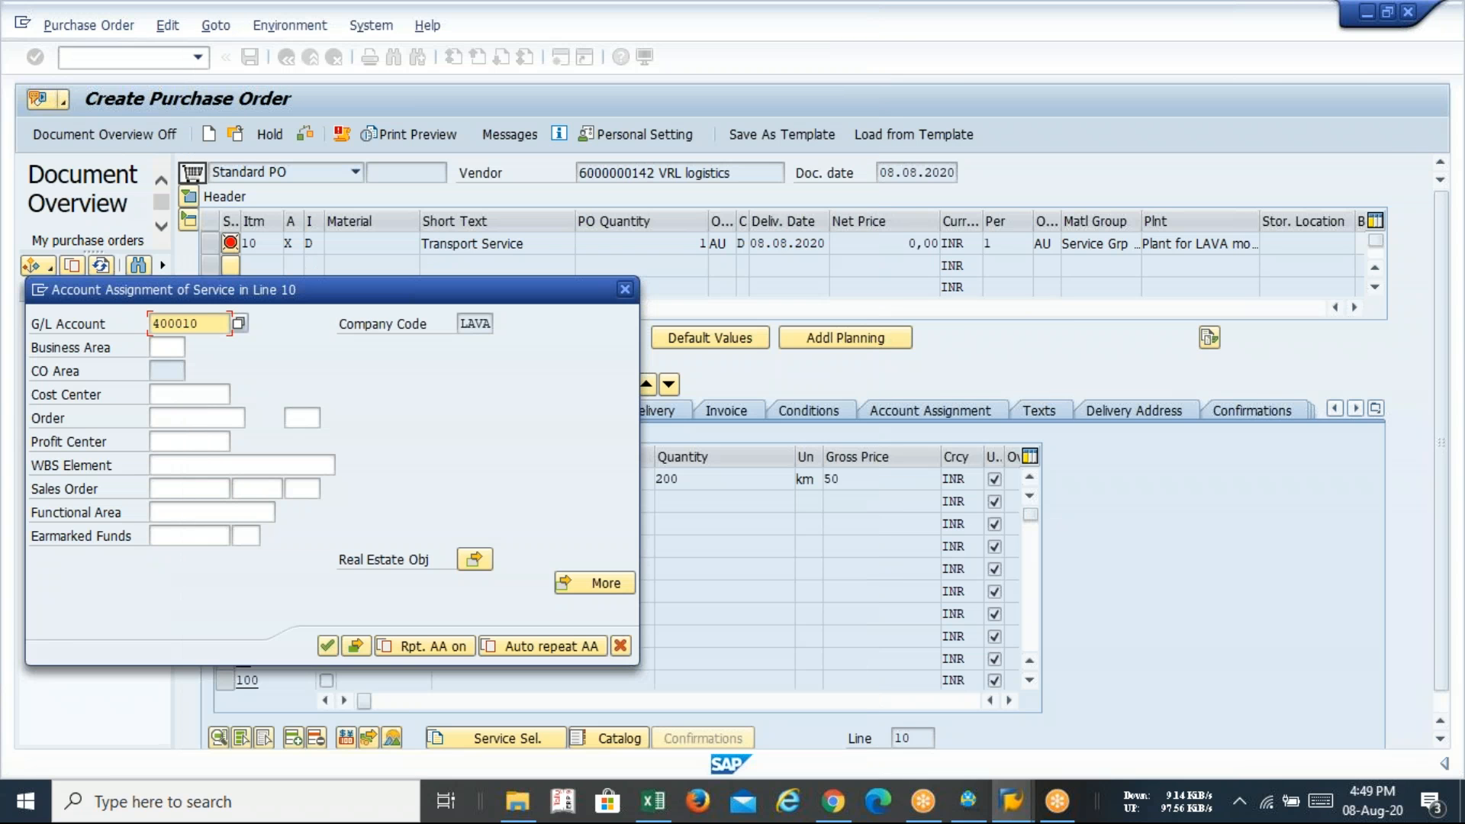
pyautogui.press('Return')
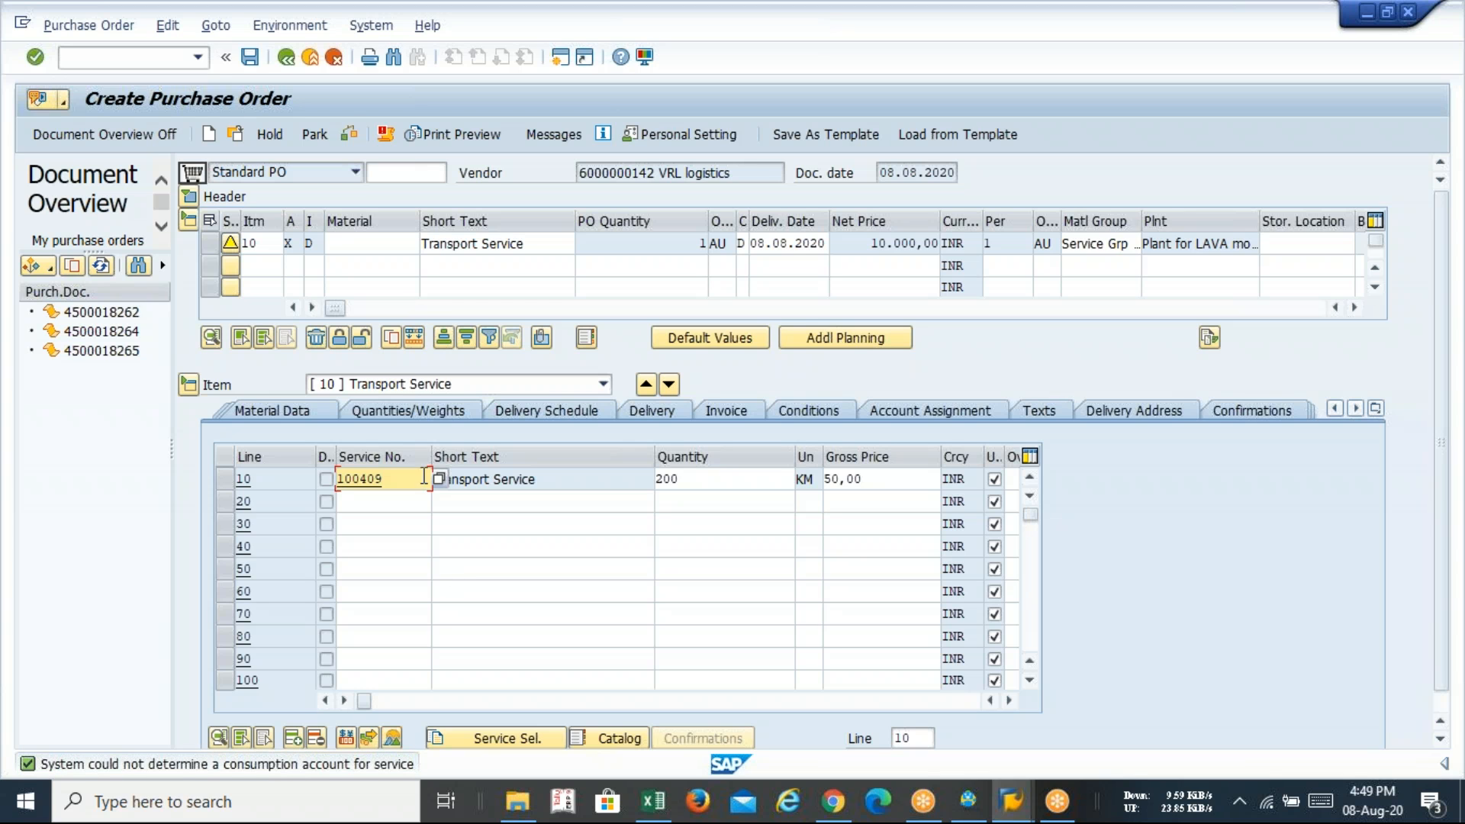
# - Check the purchase order for messages and save it
pyautogui.click(347, 134)
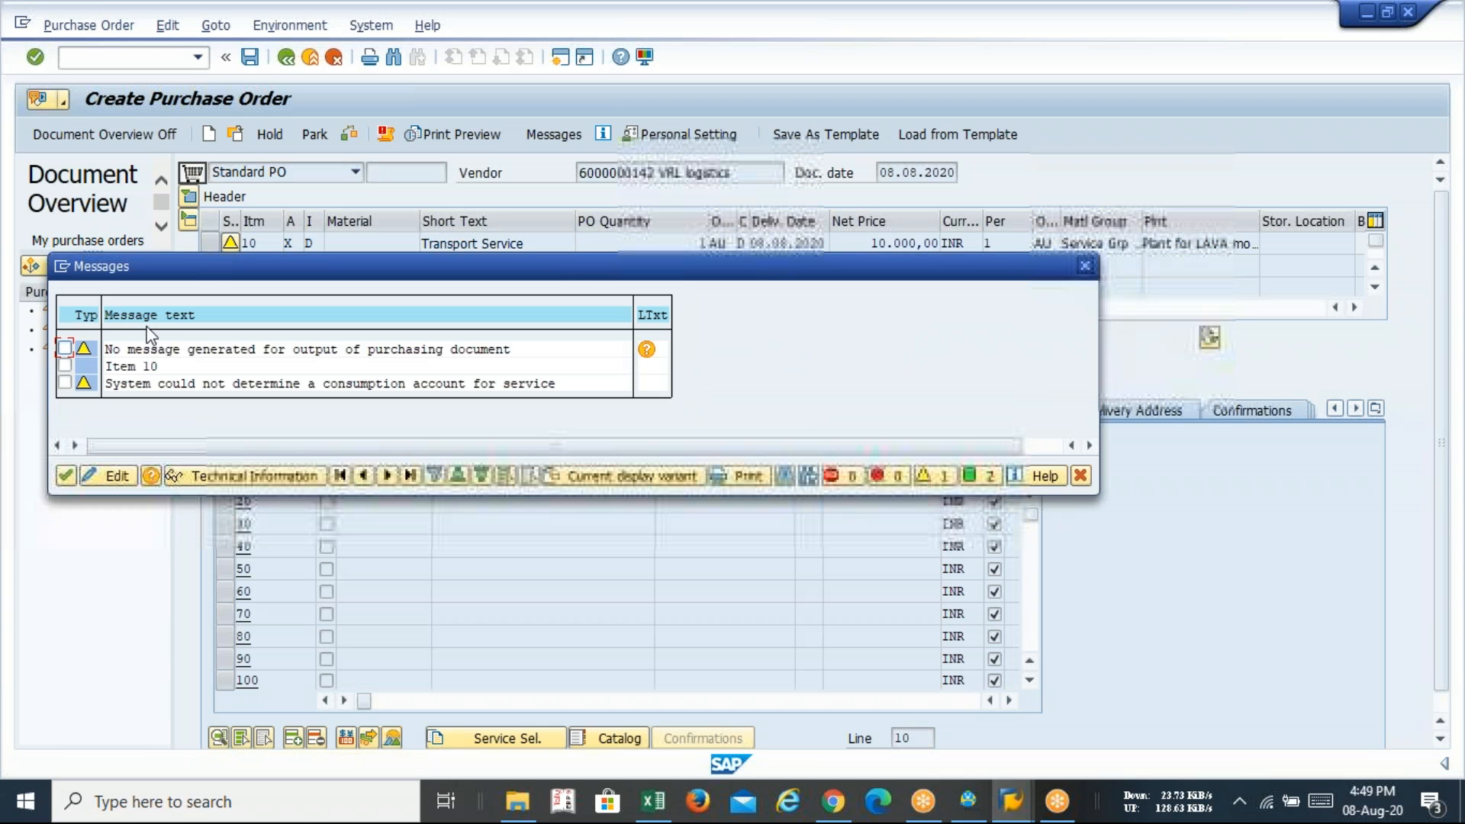
pyautogui.click(66, 477)
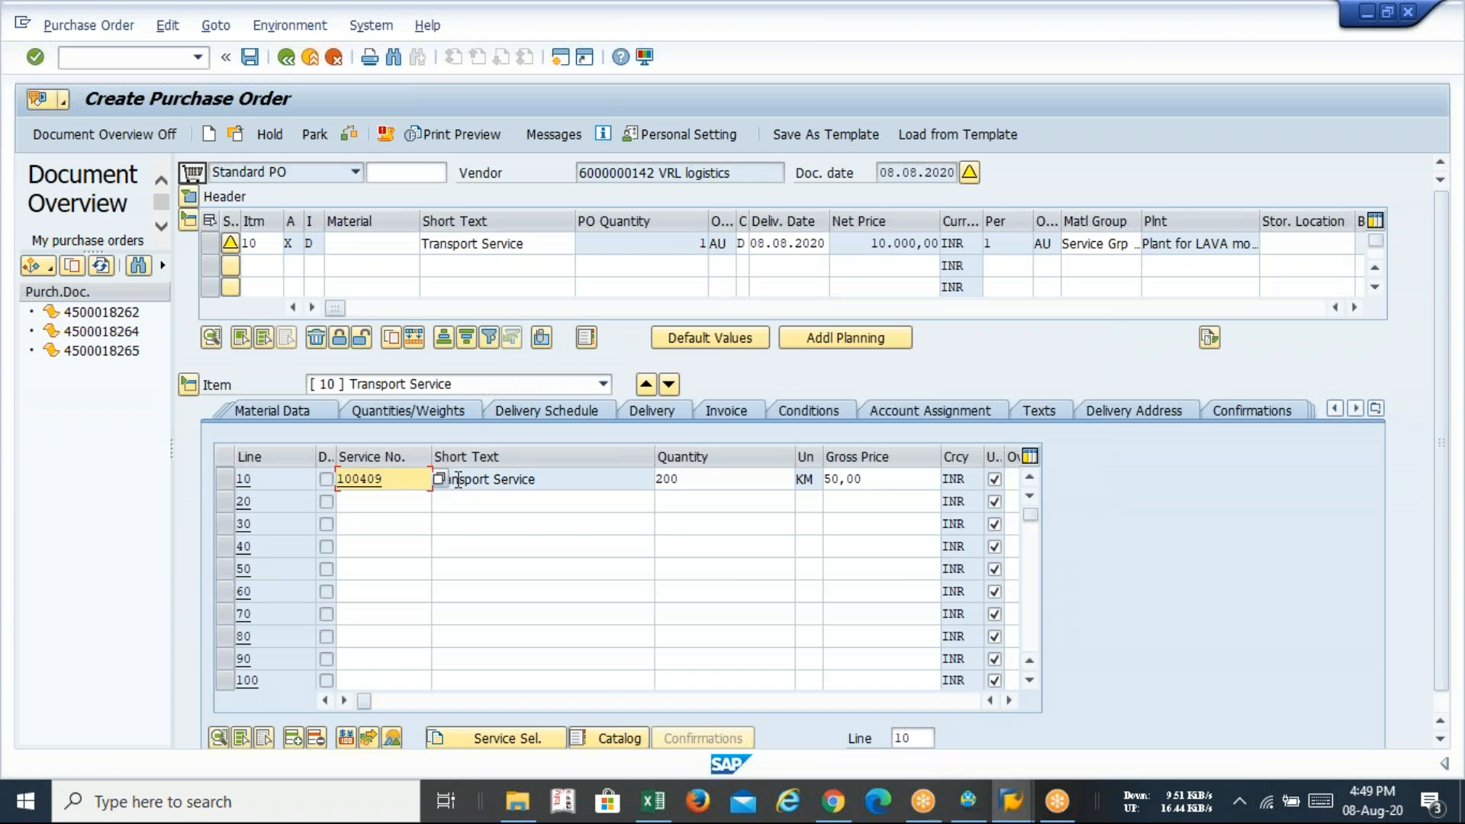
pyautogui.click(250, 57)
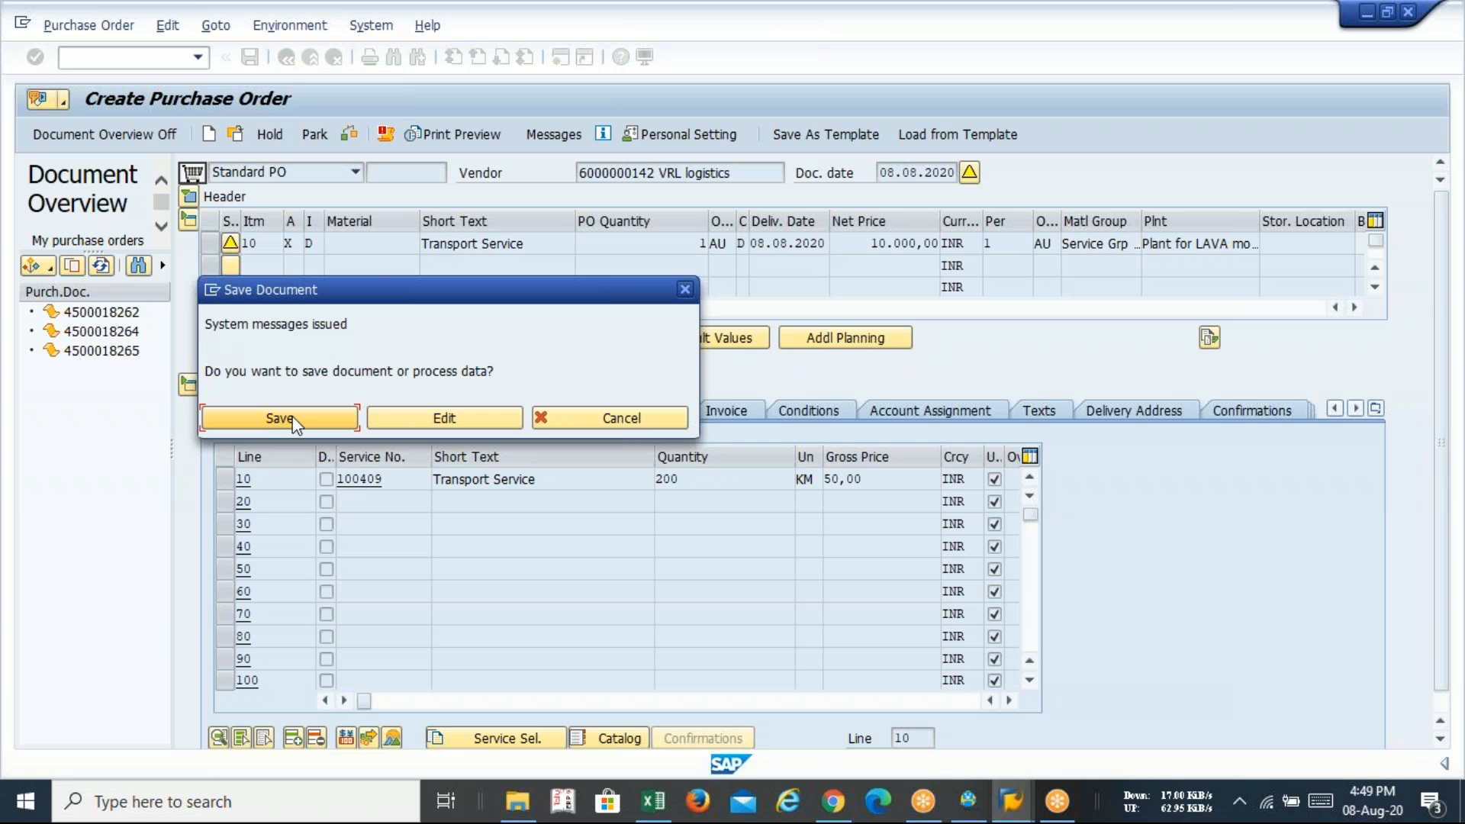
pyautogui.click(293, 418)
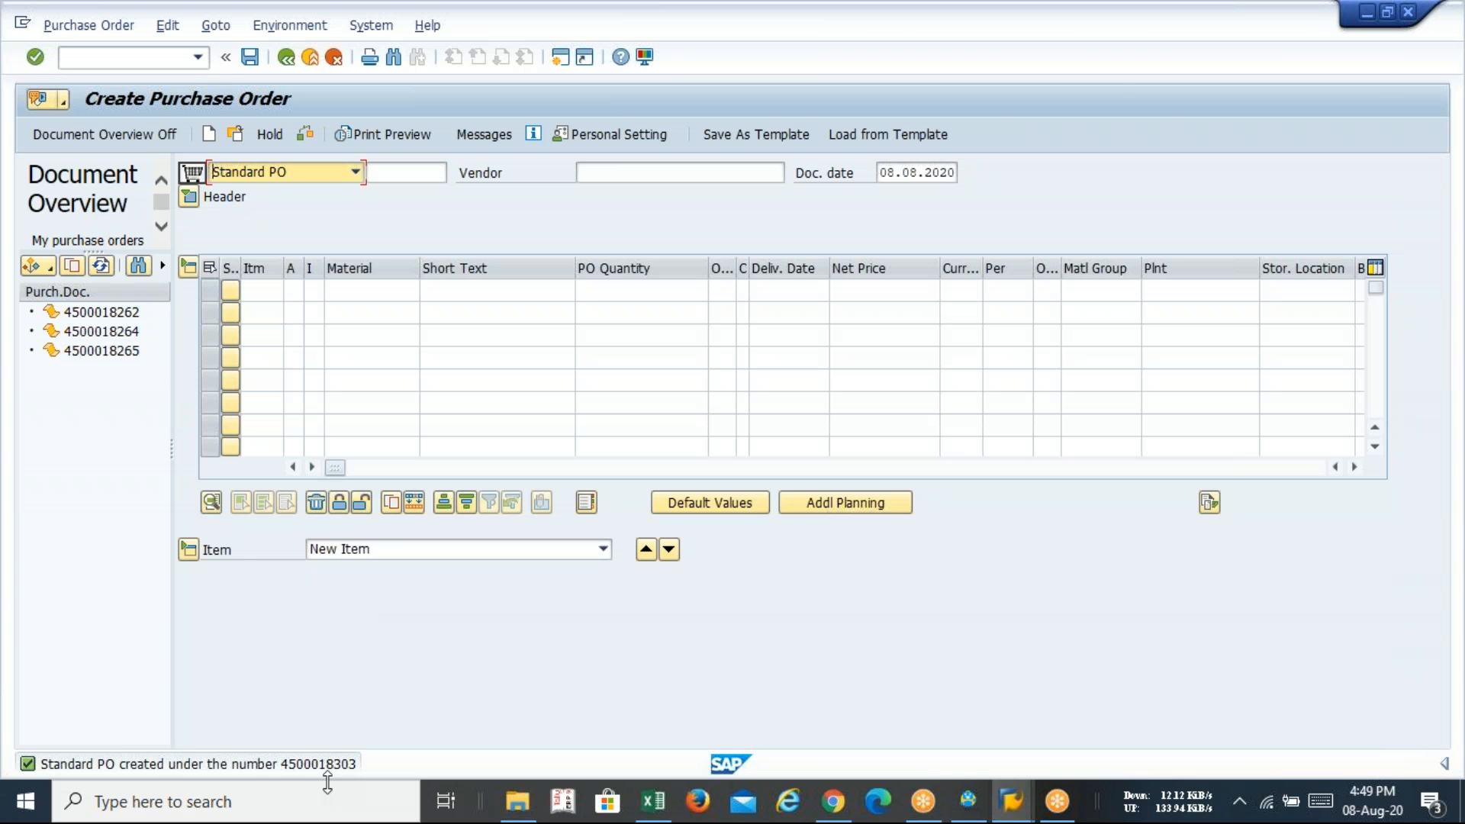
# - Leave purchase order creation and open the service entry sheet transaction
pyautogui.click(116, 55)
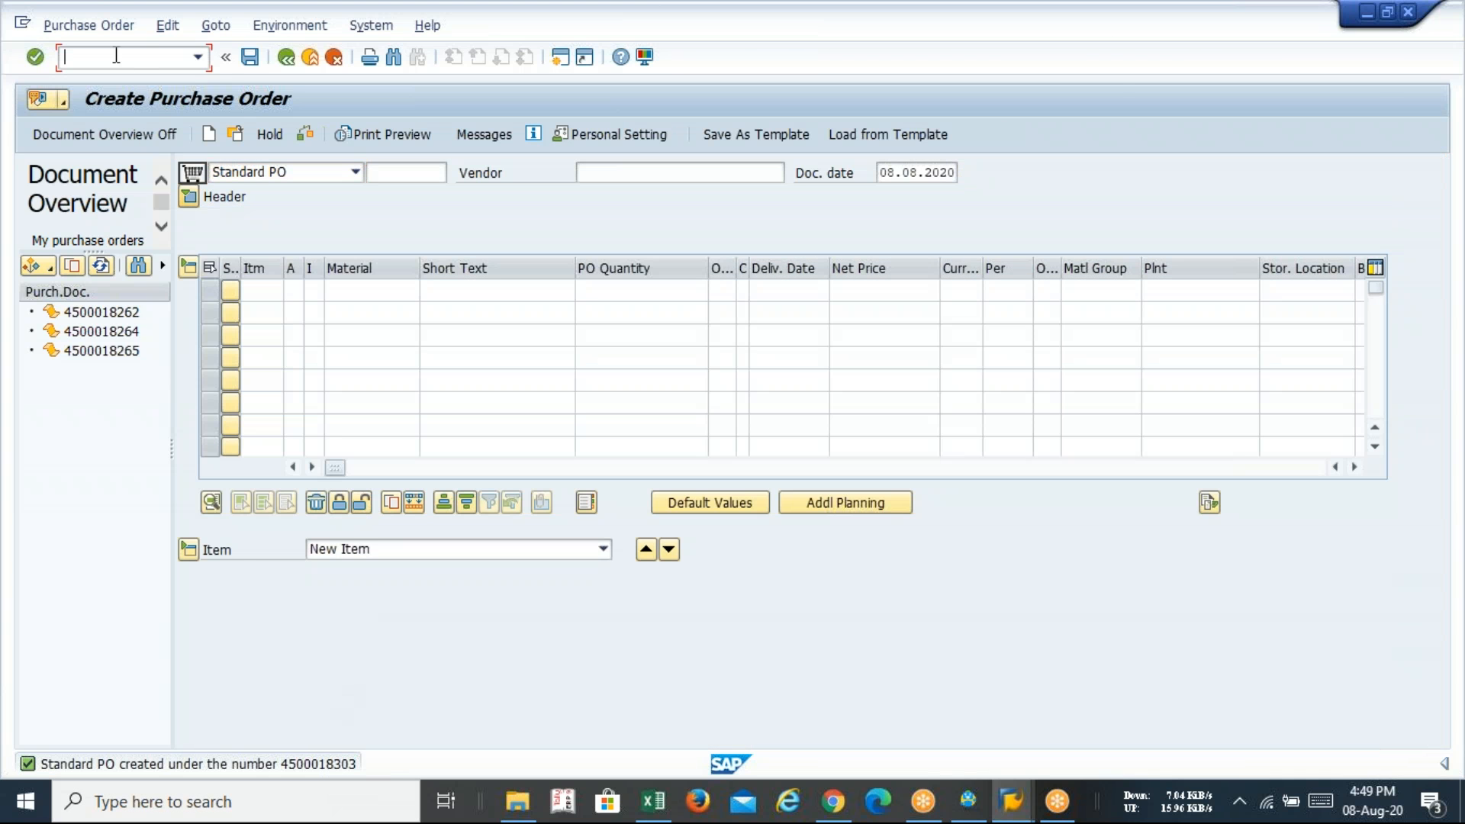
pyautogui.press('Return')
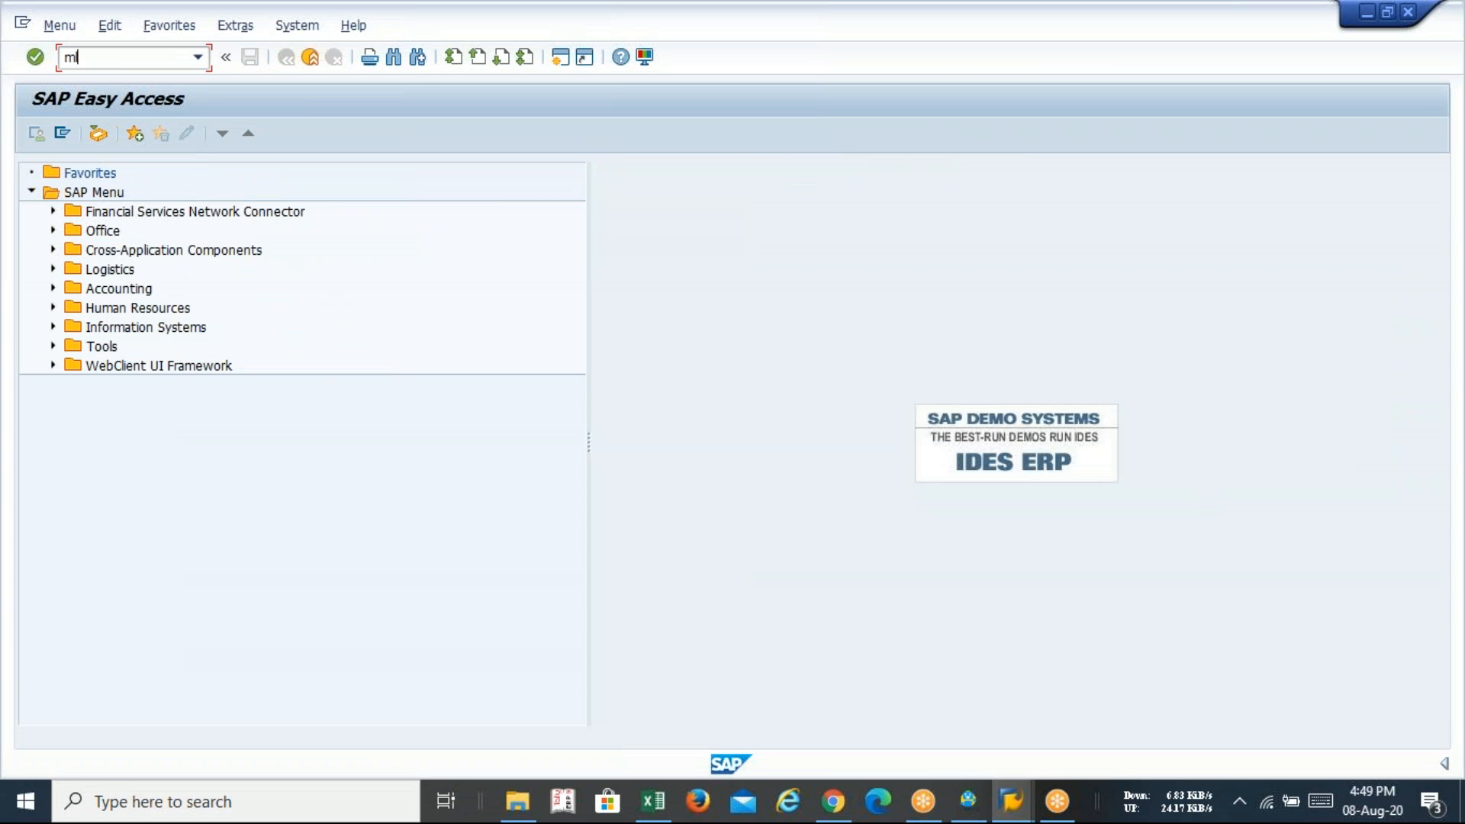
pyautogui.press('Return')
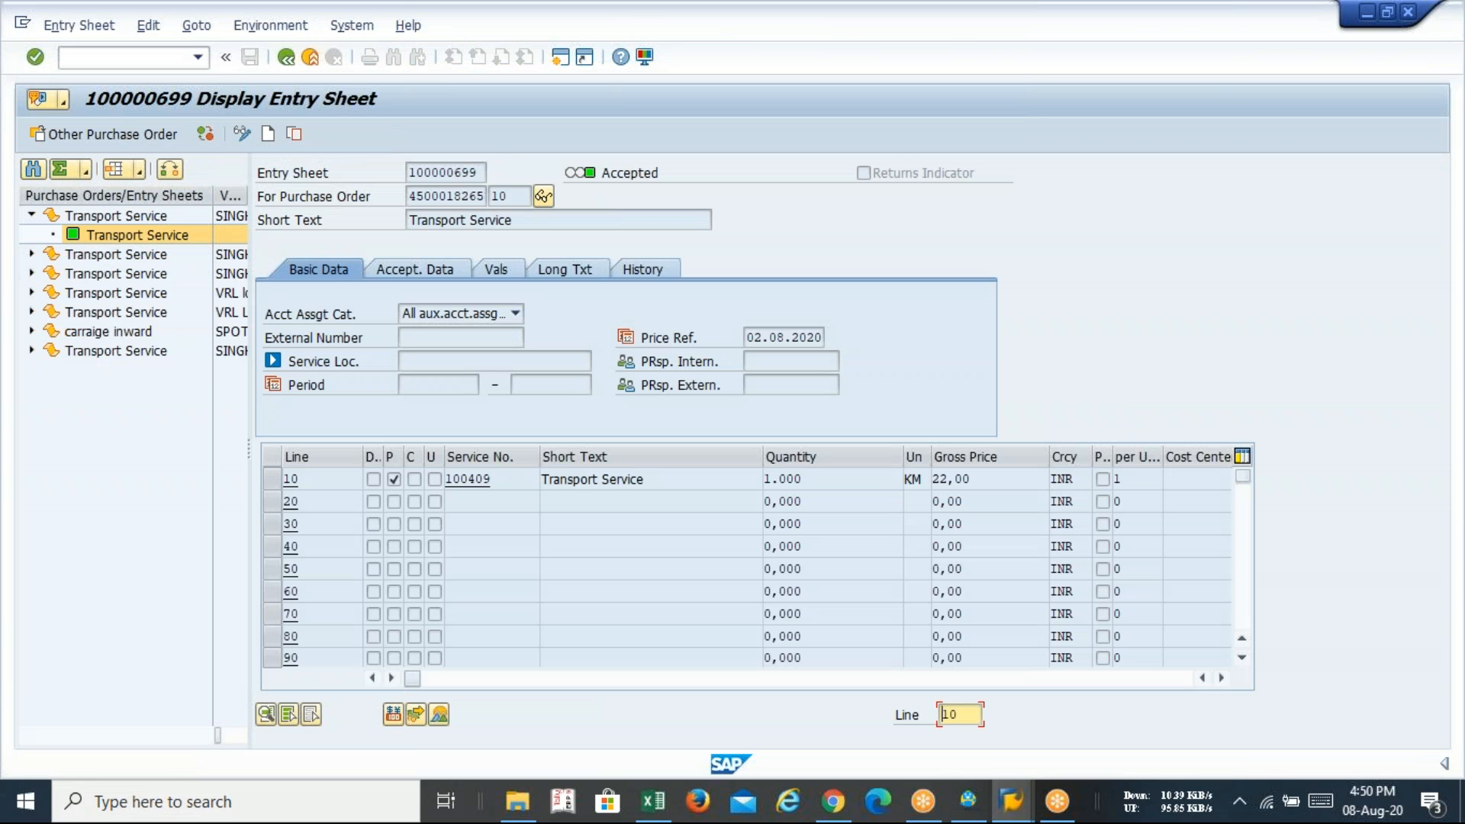
# - Load the newly created VRL Logistics purchase order for service entry
pyautogui.click(122, 138)
pyautogui.press('Down')
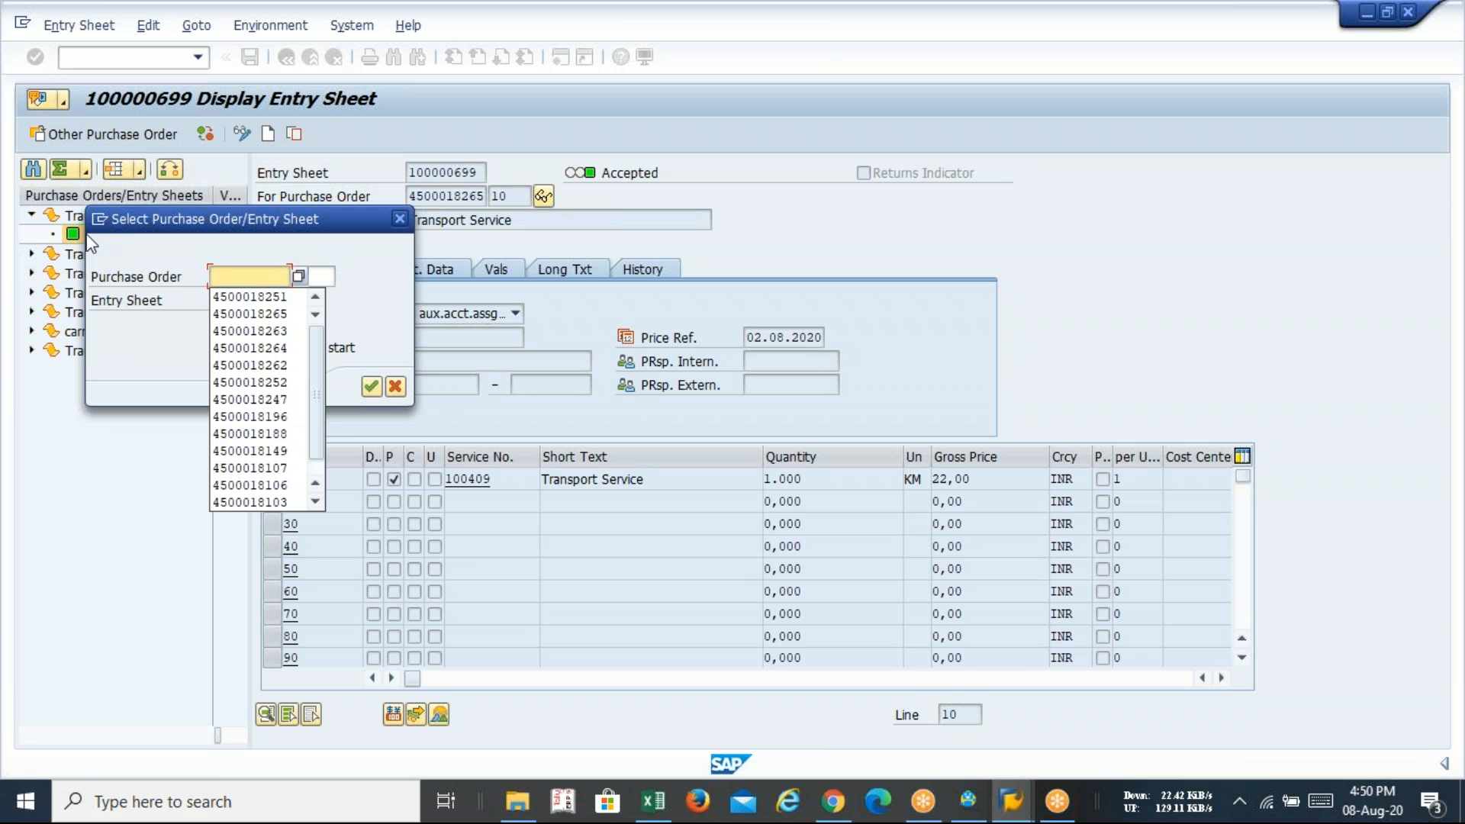
pyautogui.press('Down')
pyautogui.press('Return')
pyautogui.press('Left')
pyautogui.press('BackSpace')
pyautogui.press('BackSpace')
pyautogui.press('BackSpace')
pyautogui.write('3')
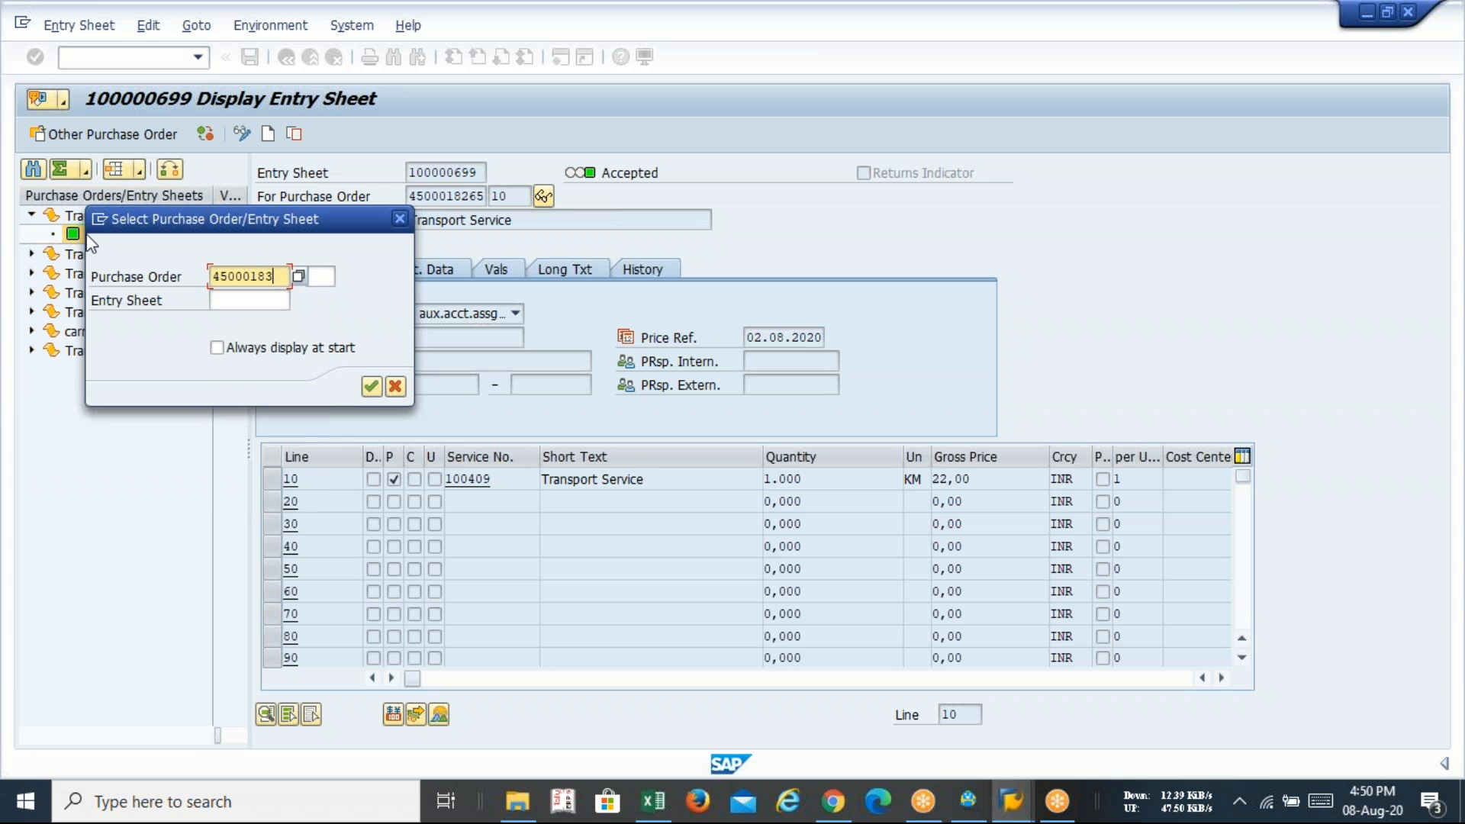
pyautogui.write('03')
pyautogui.press('Return')
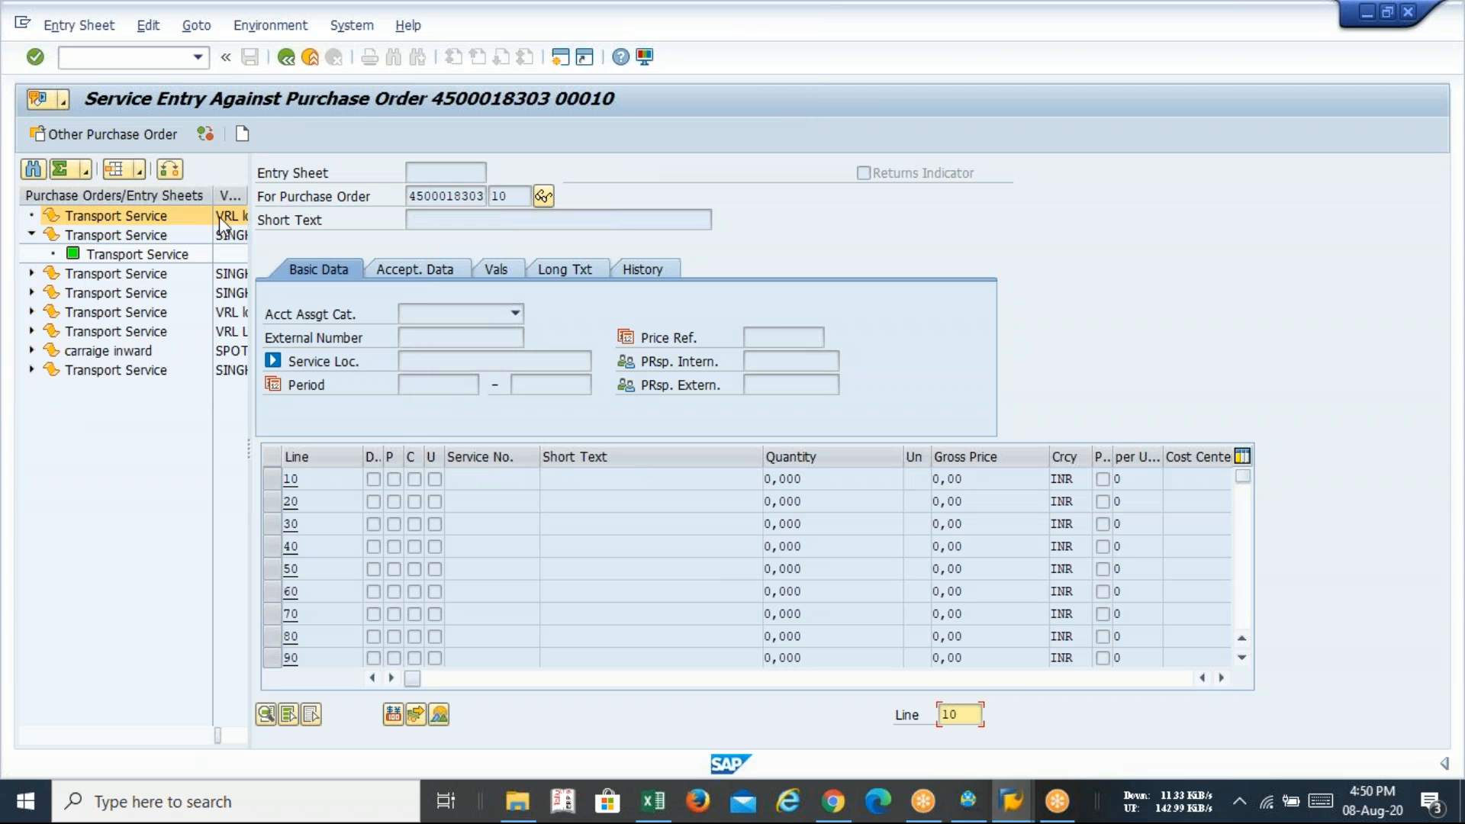
# - Create an entry sheet with short text Transport Service and service number 100409 on line 10
pyautogui.click(242, 133)
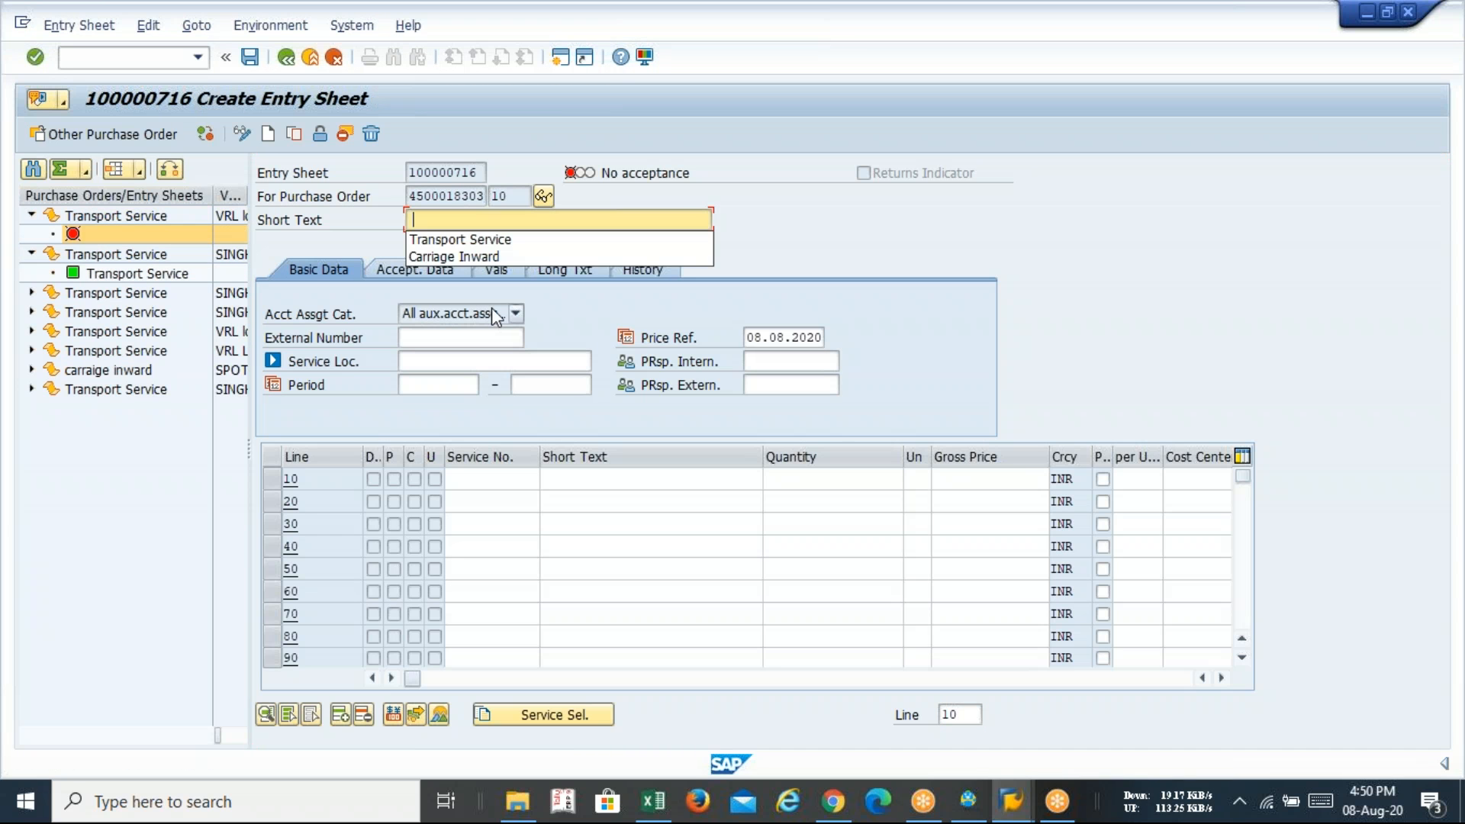
pyautogui.press('Down')
pyautogui.press('Return')
pyautogui.press('Tab')
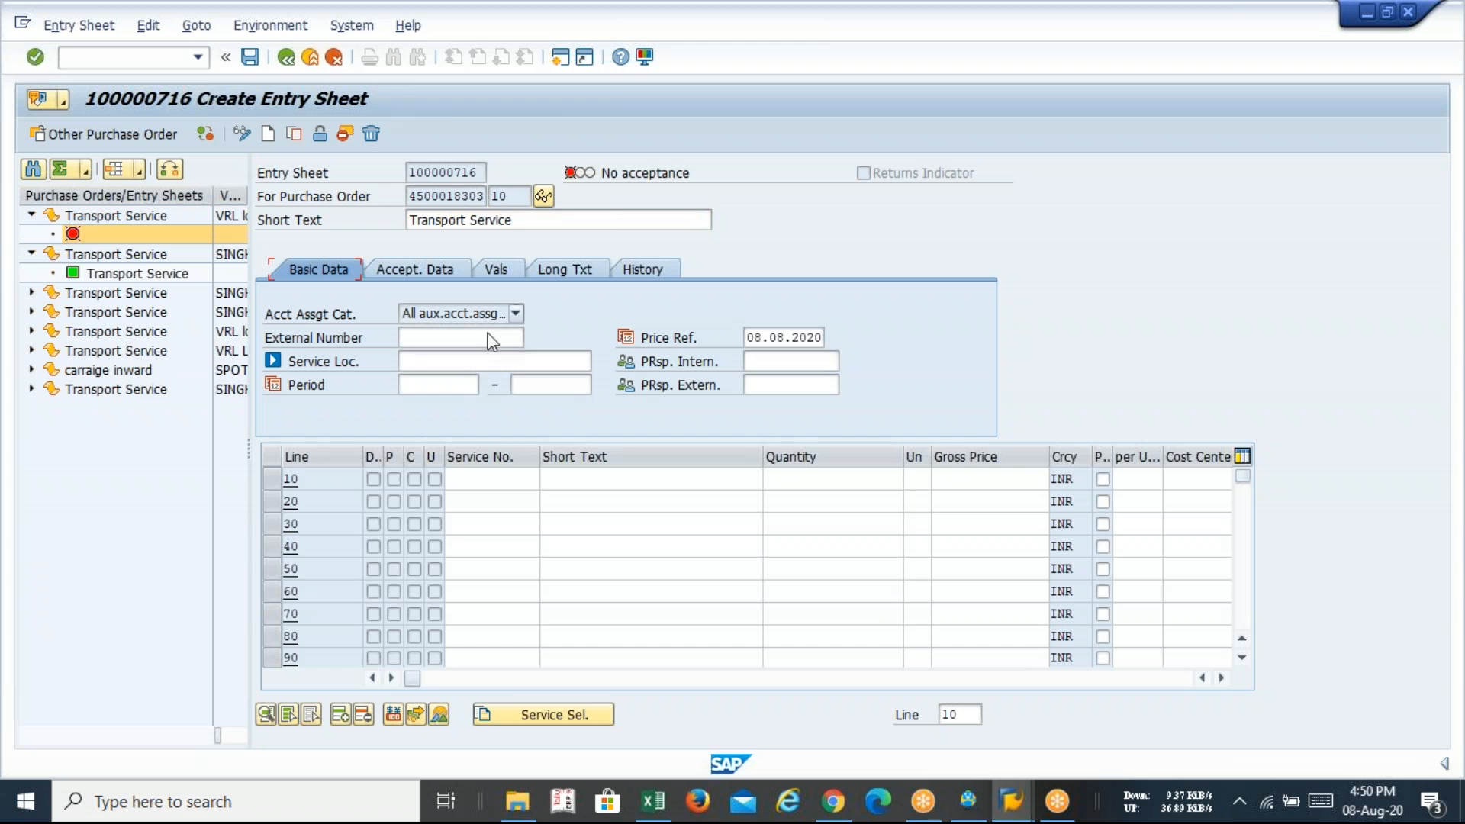
pyautogui.click(494, 478)
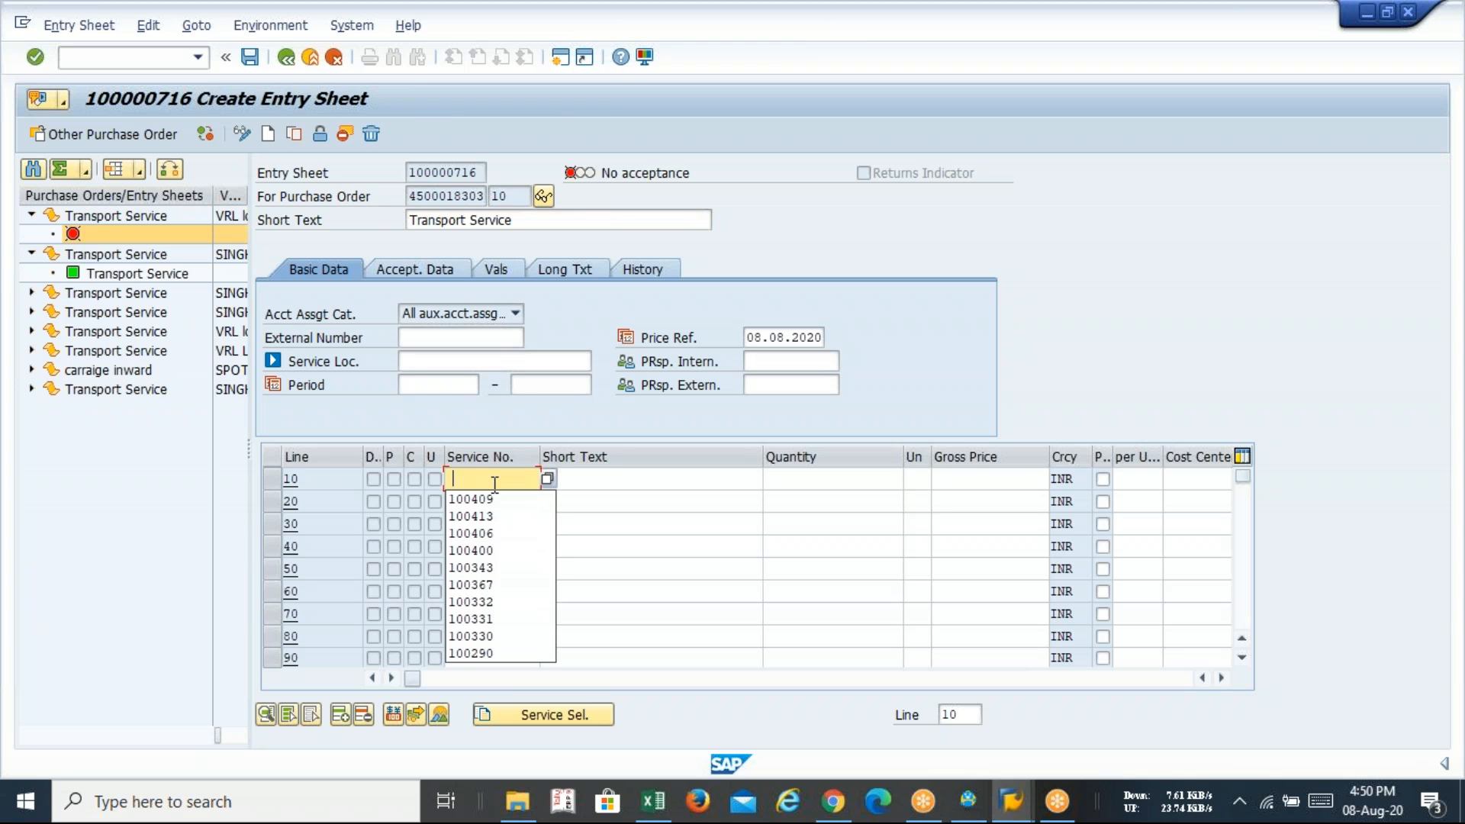
pyautogui.press('Down')
pyautogui.press('Return')
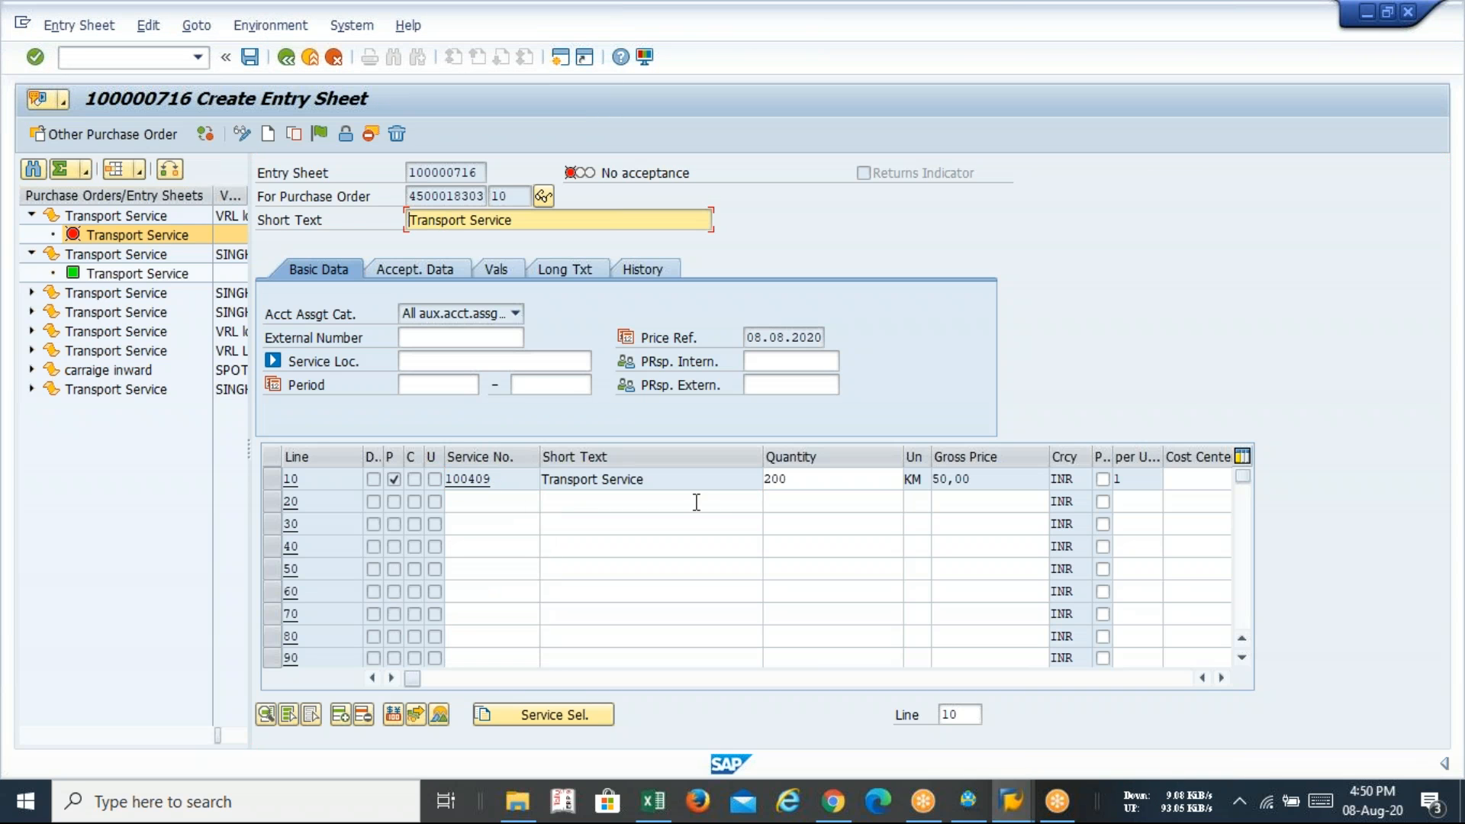
# - Accept the Transport Service entry sheet, save it and leave the transaction
pyautogui.click(318, 132)
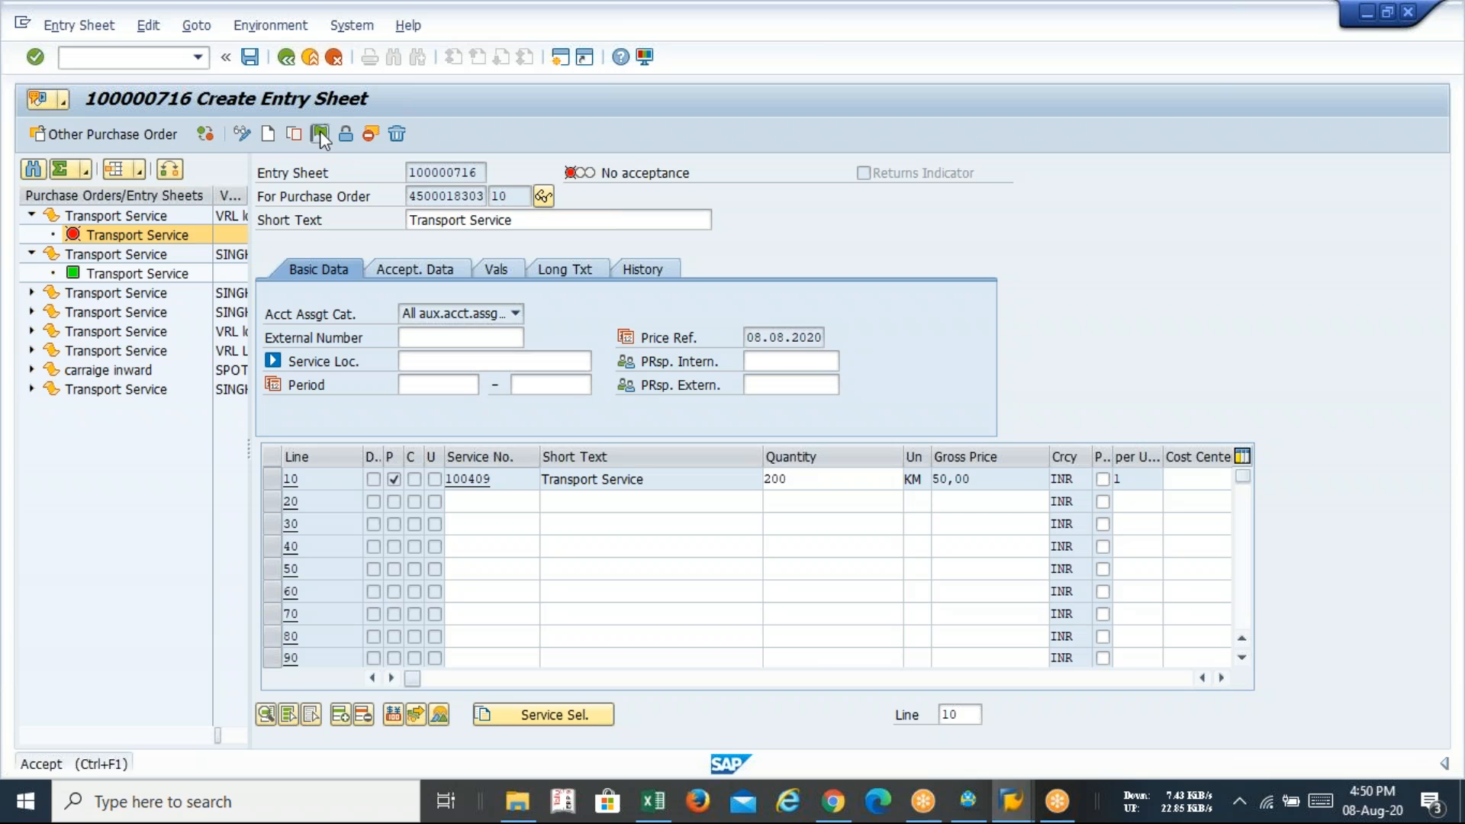
pyautogui.click(250, 57)
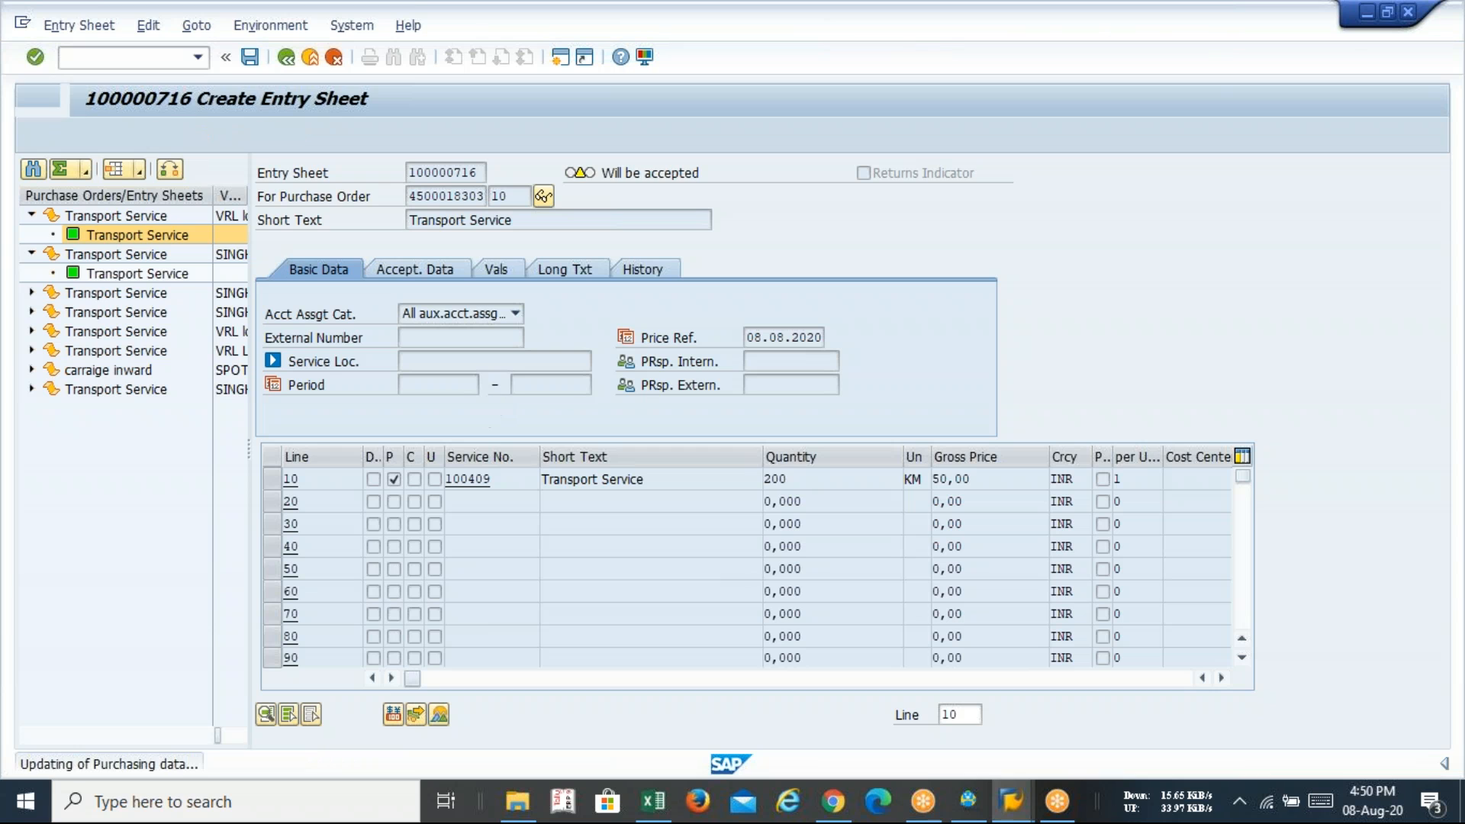
pyautogui.click(287, 57)
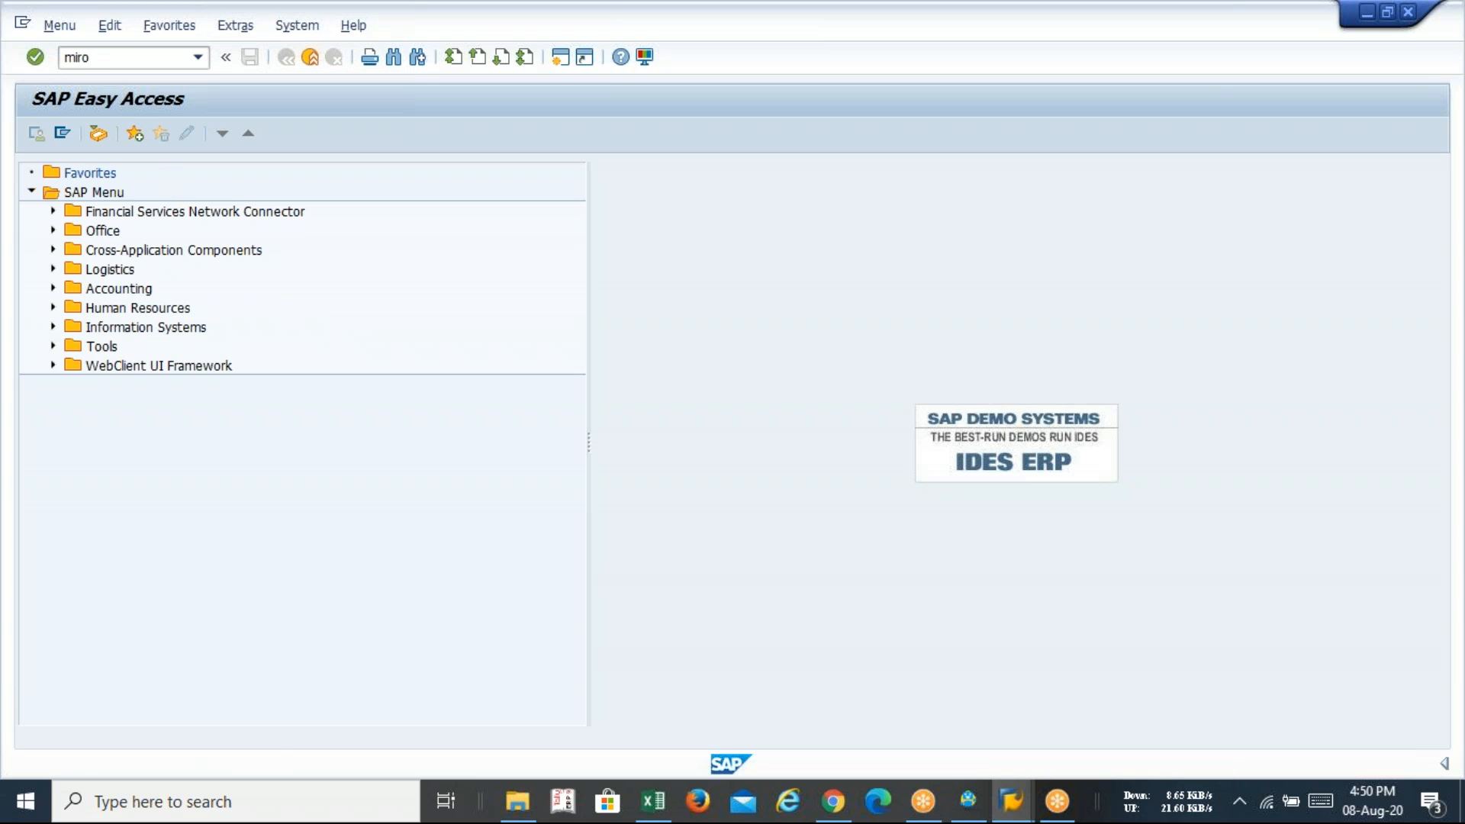
# - Open the incoming invoice transaction miro and reference the new VRL Logistics purchase order
pyautogui.press('Return')
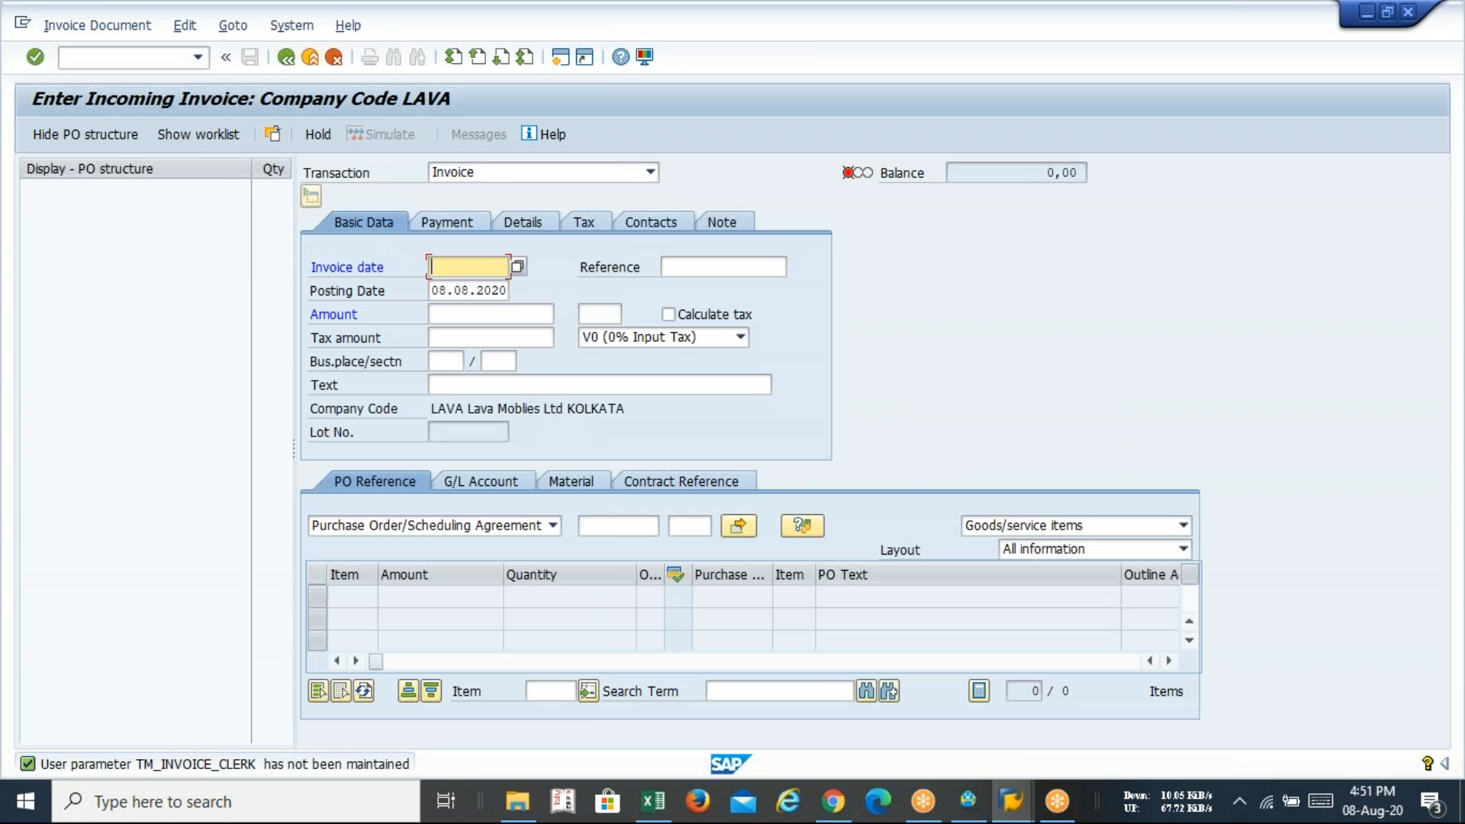
pyautogui.click(599, 525)
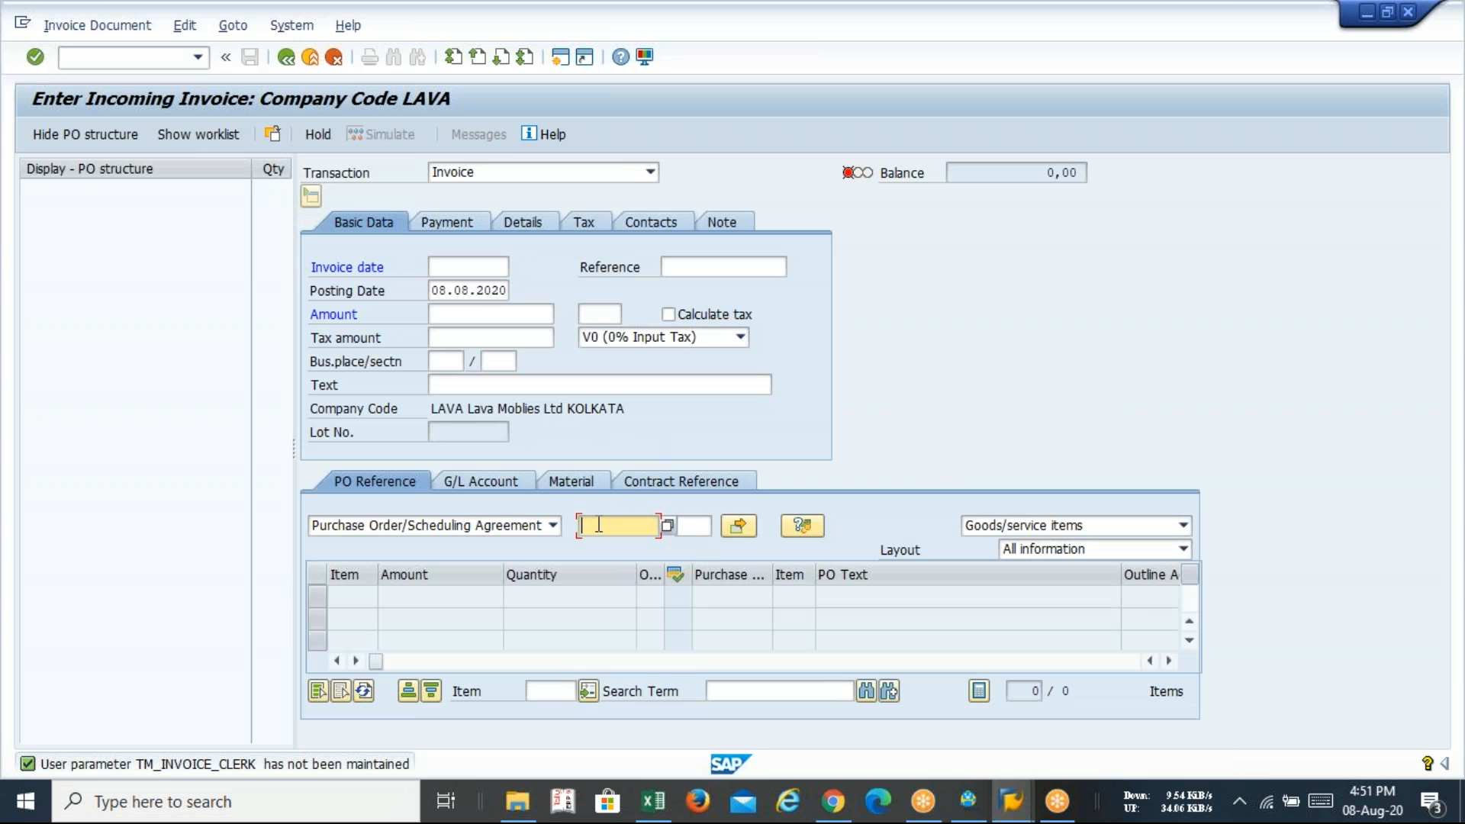
pyautogui.press('Tab')
pyautogui.click(599, 525)
pyautogui.press('BackSpace')
pyautogui.press('BackSpace')
pyautogui.press('BackSpace')
pyautogui.write('303')
pyautogui.press('Return')
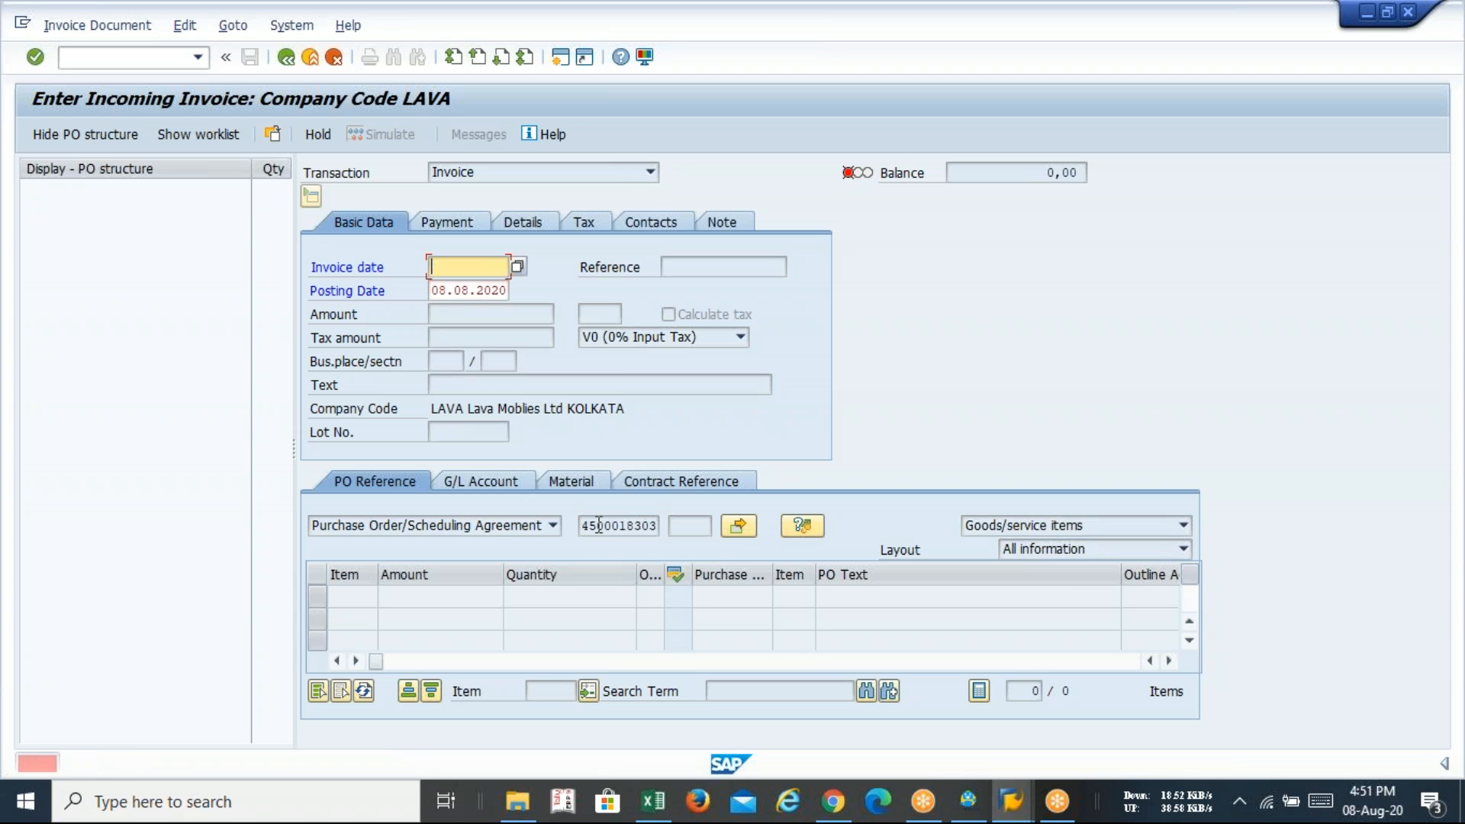
# - Set the invoice date to 08.08.2020 and the invoice amount to 10000
pyautogui.write('0')
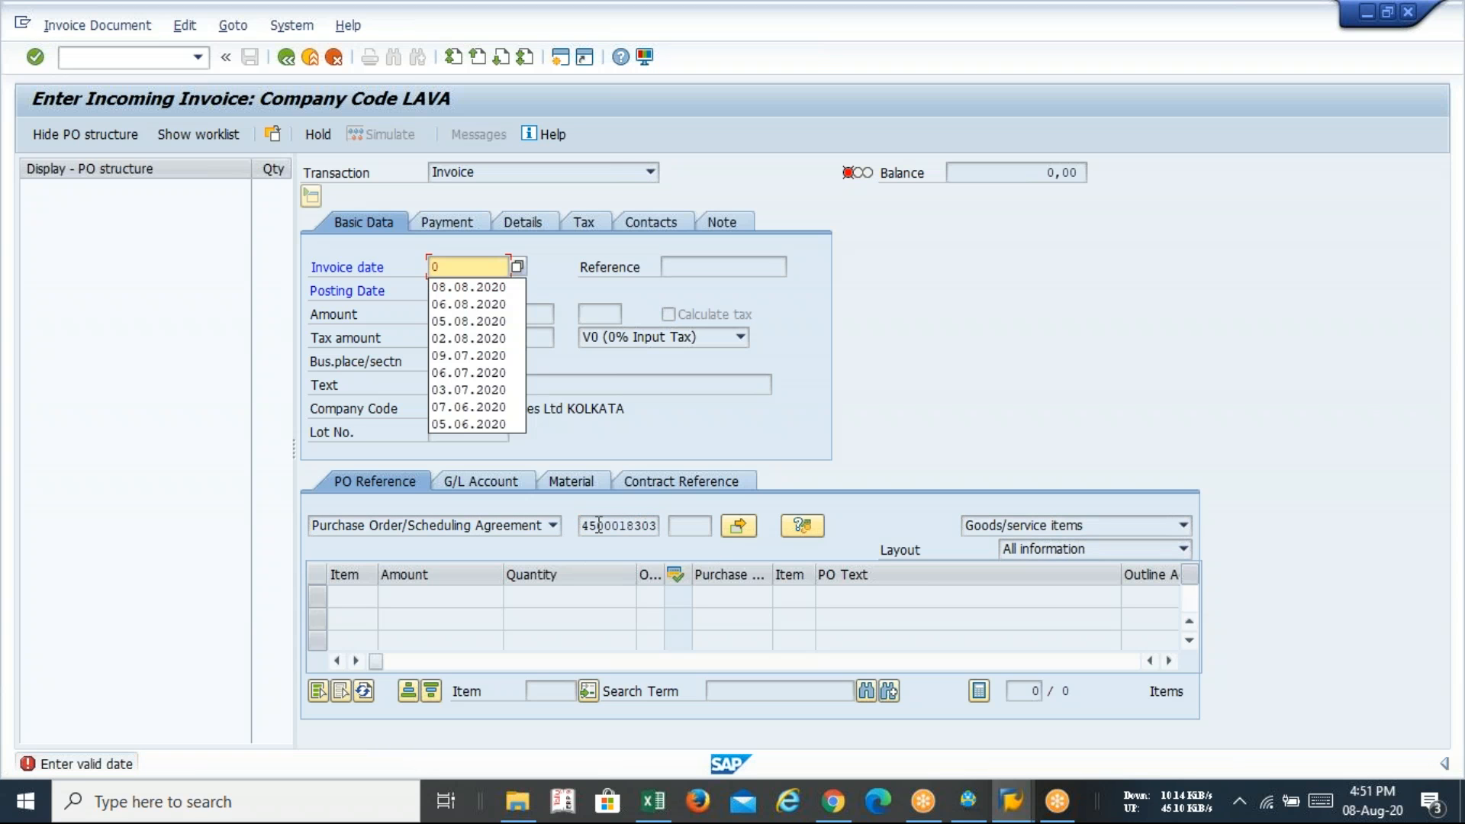
pyautogui.press('Down')
pyautogui.press('Return')
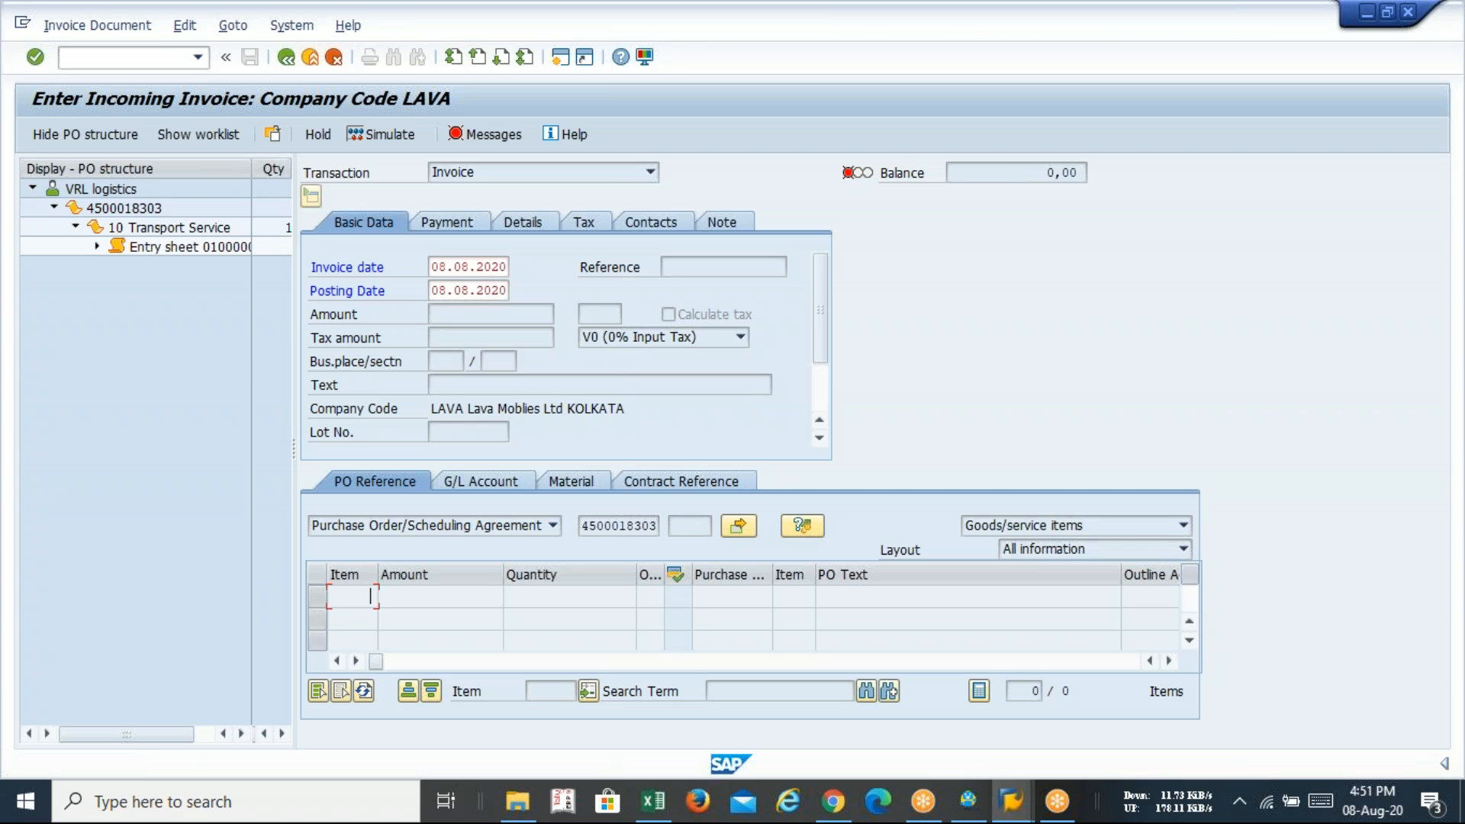
pyautogui.click(451, 314)
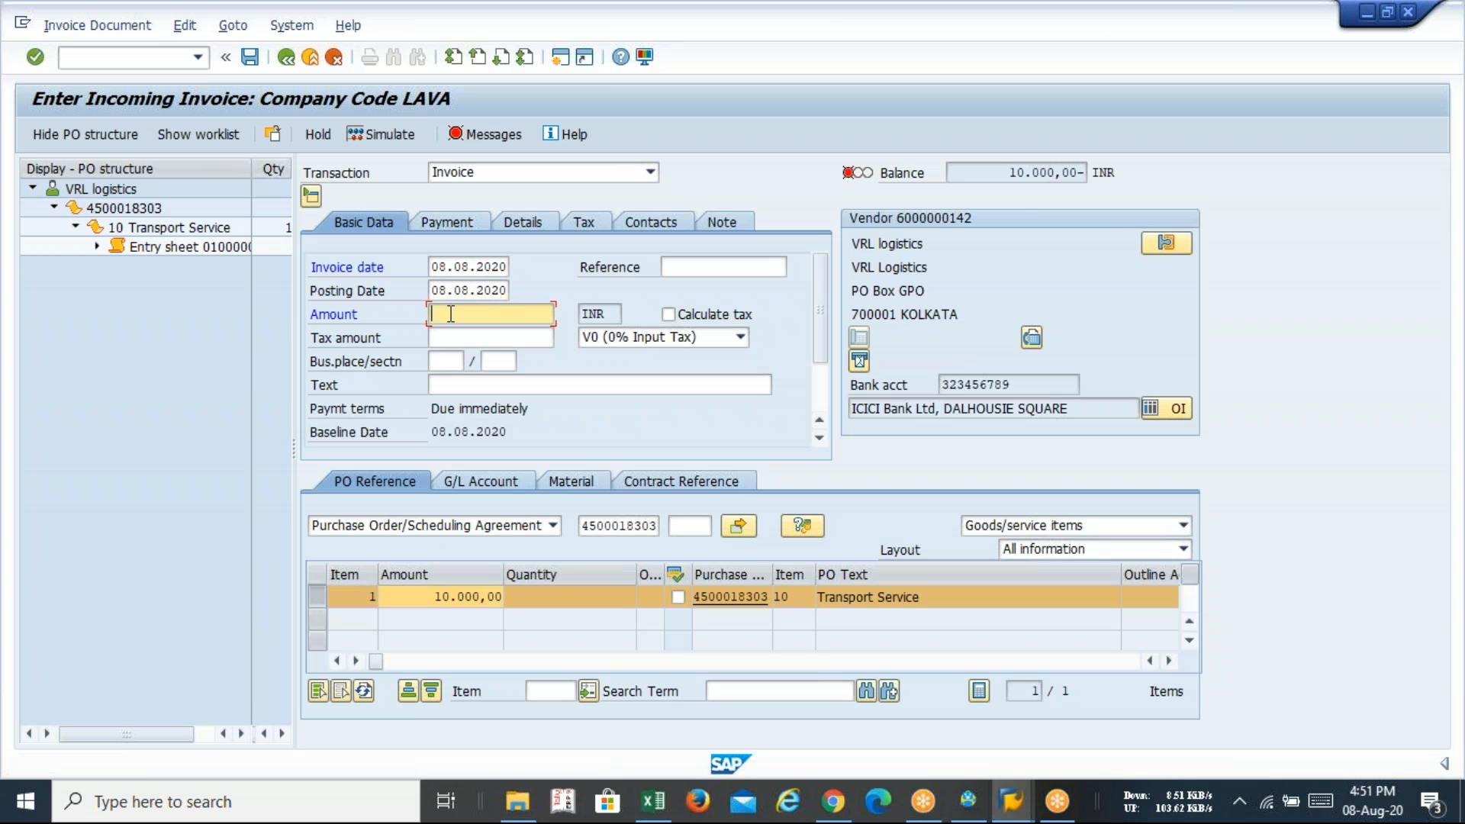
pyautogui.write('10')
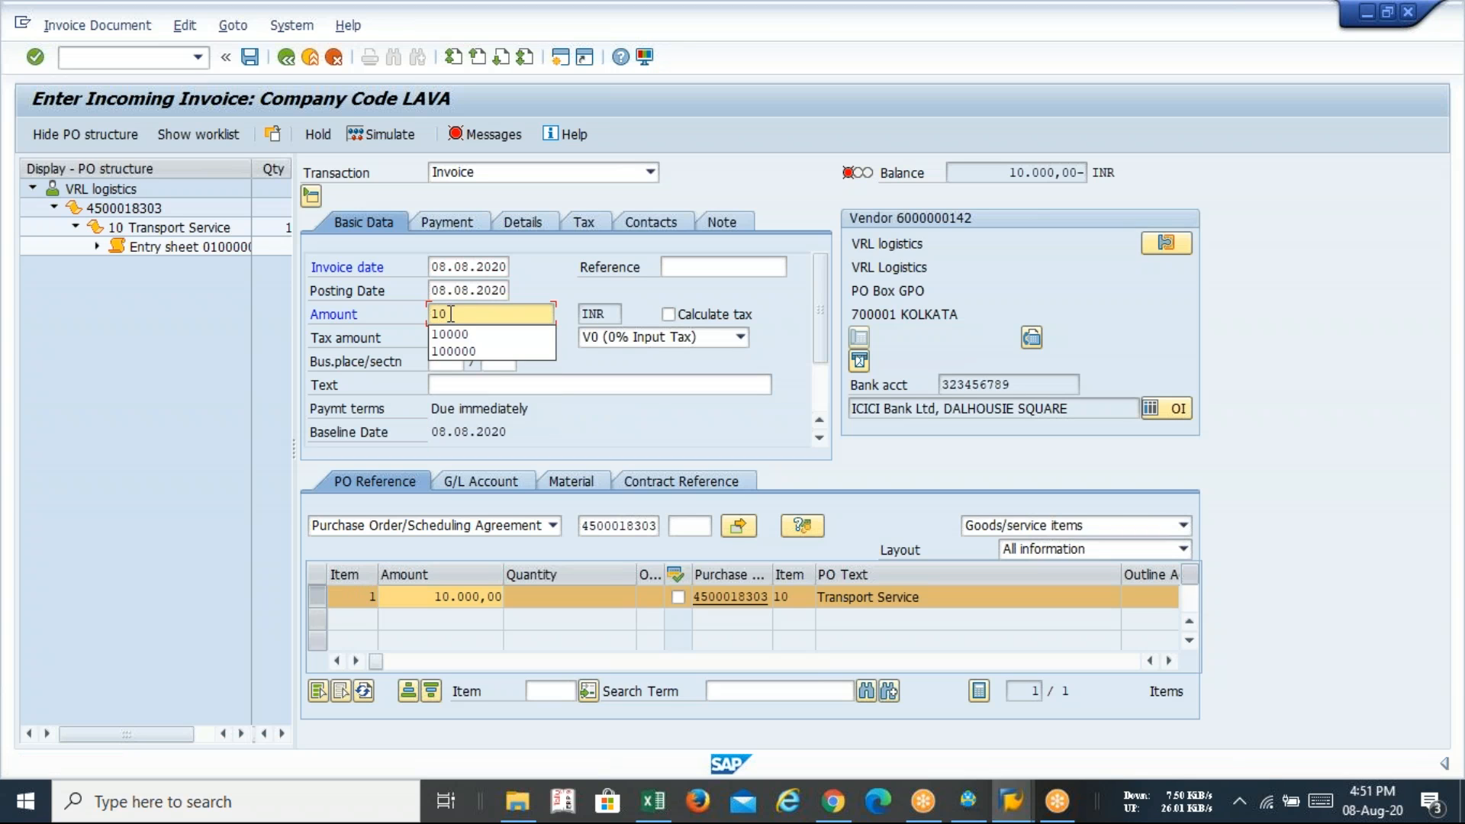
pyautogui.press('Down')
pyautogui.press('Return')
pyautogui.press('Return')
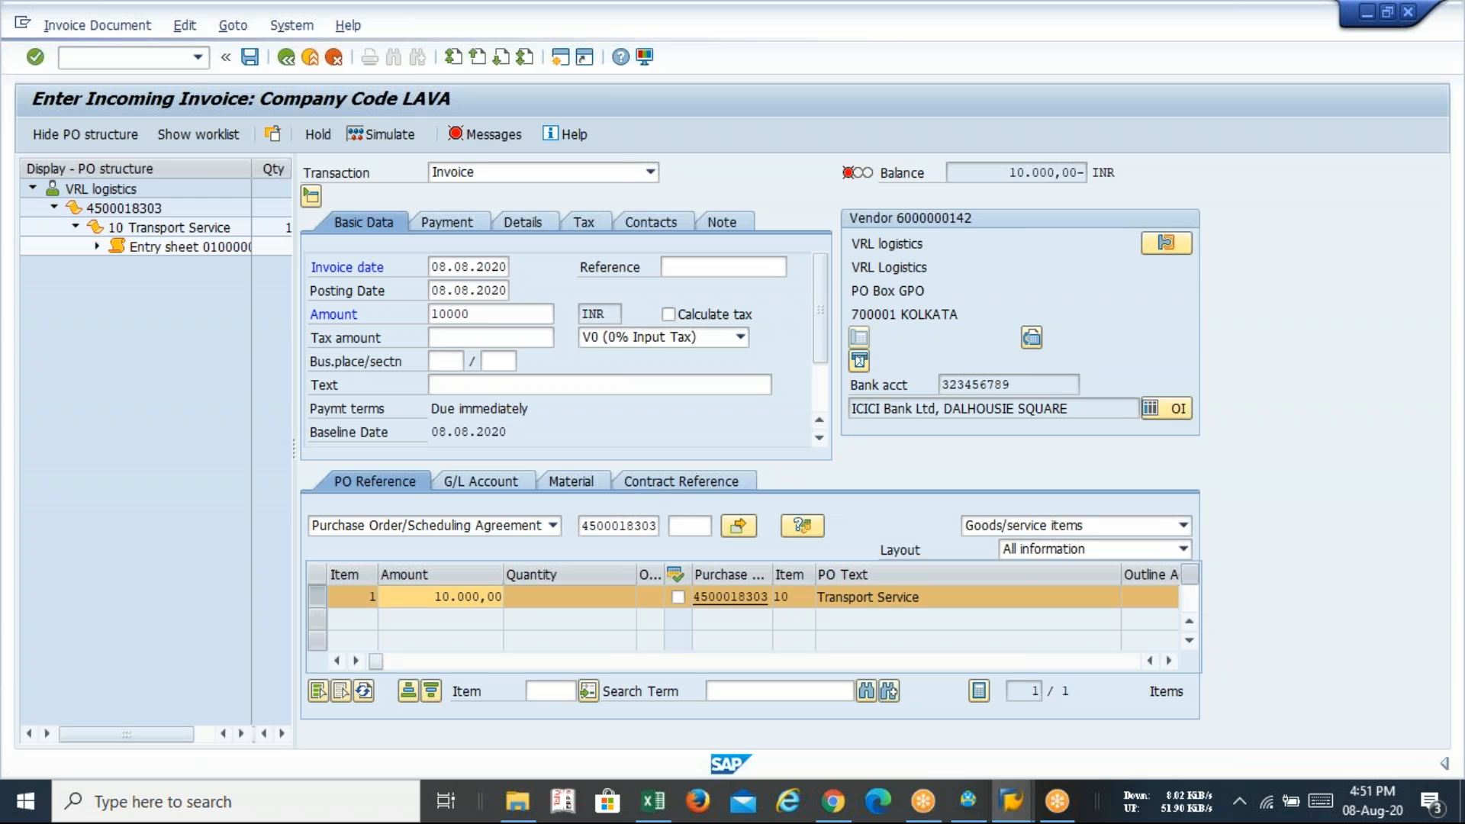
# - Simulate the incoming invoice's postings and post the document
pyautogui.click(401, 140)
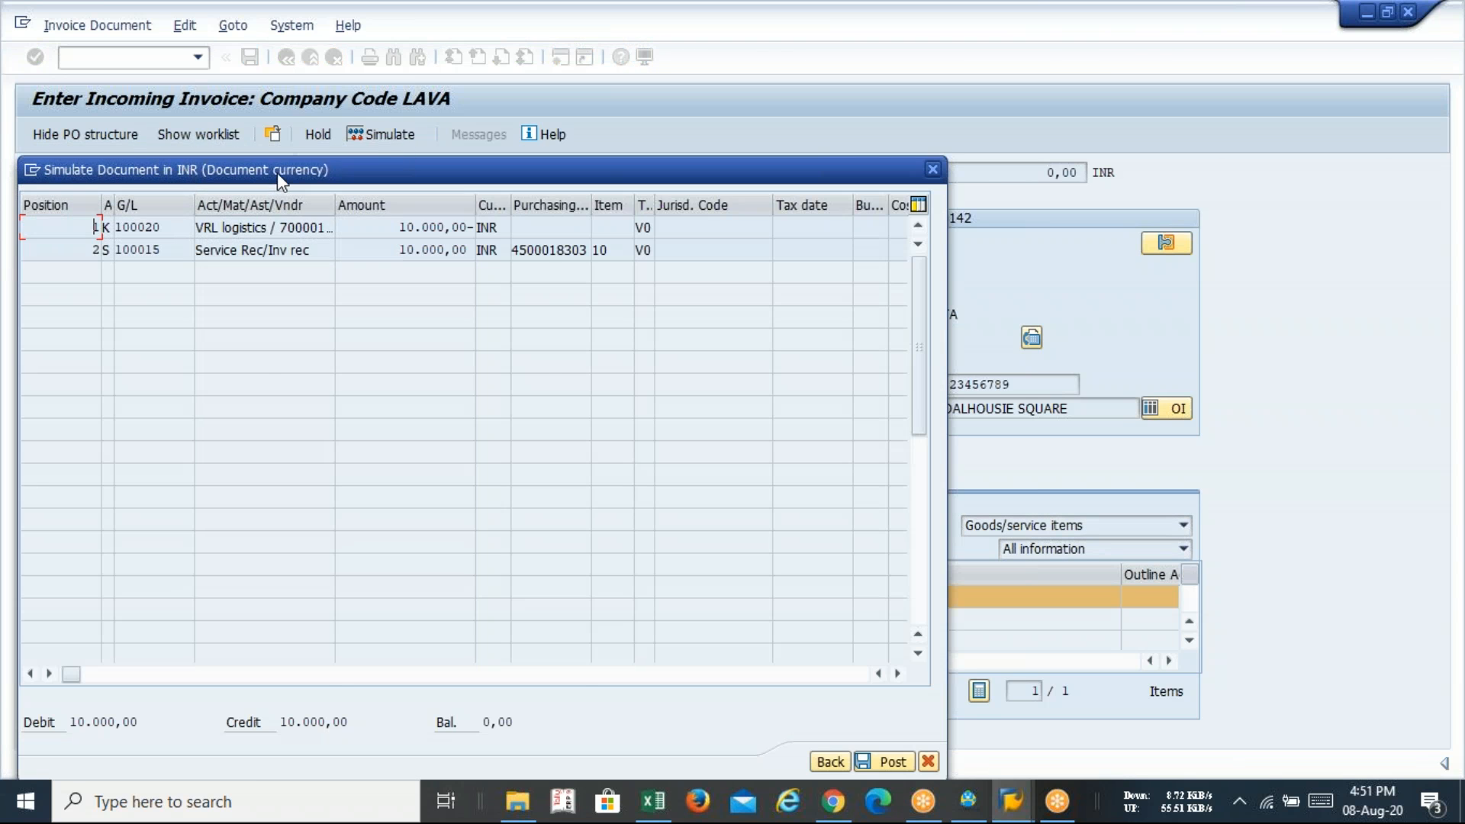
pyautogui.moveTo(279, 174); pyautogui.dragTo(368, 27)
pyautogui.click(981, 609)
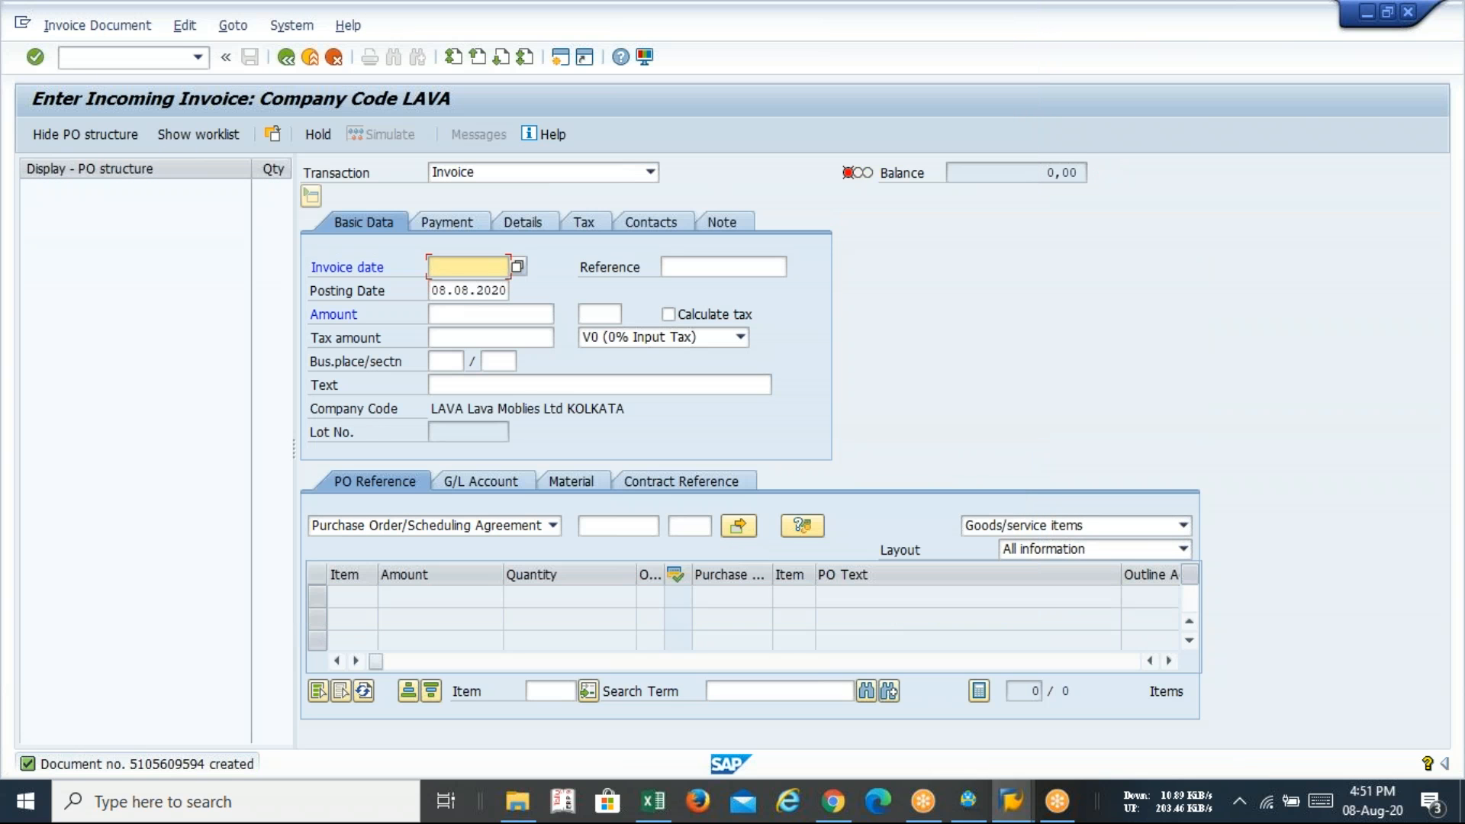
# - Leave the incoming invoice transaction and return to the SAP Easy Access screen
pyautogui.click(137, 56)
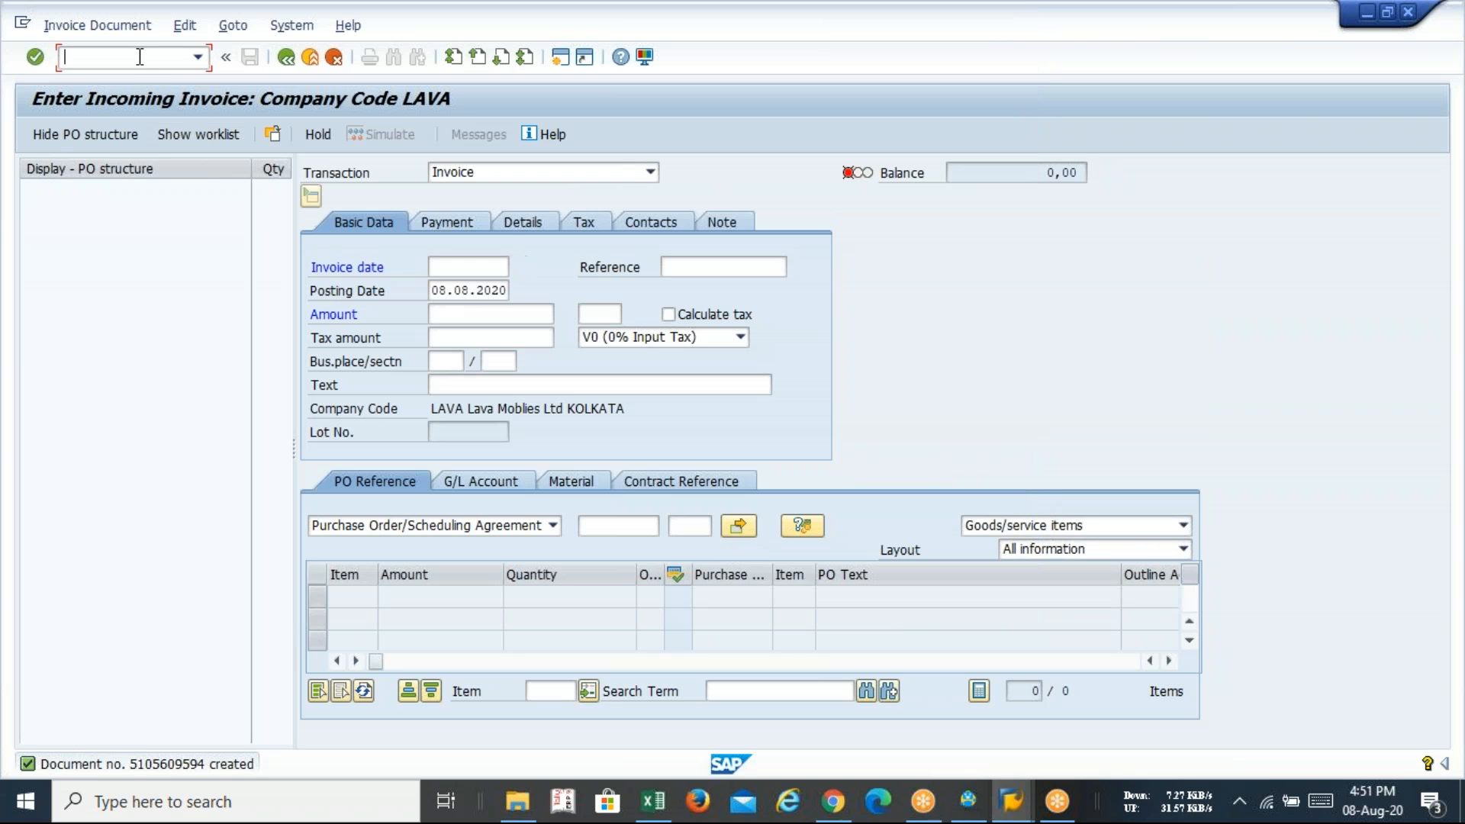
pyautogui.write('/n')
pyautogui.press('Return')
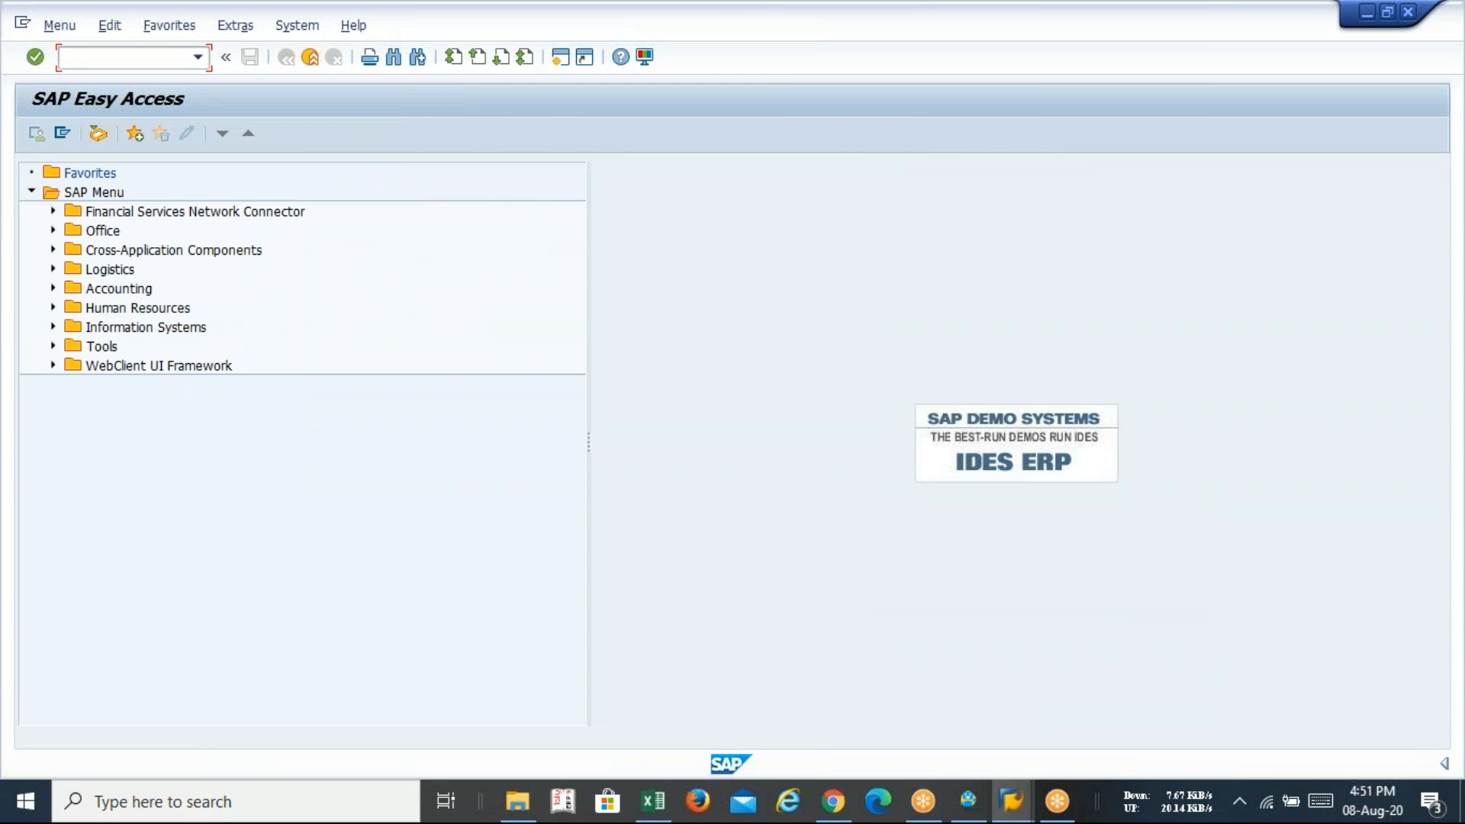
# - Copy the payment run transaction code f110 from the Excel sheet and open that transaction in SAP
pyautogui.hotkey('alt', 'Tab')
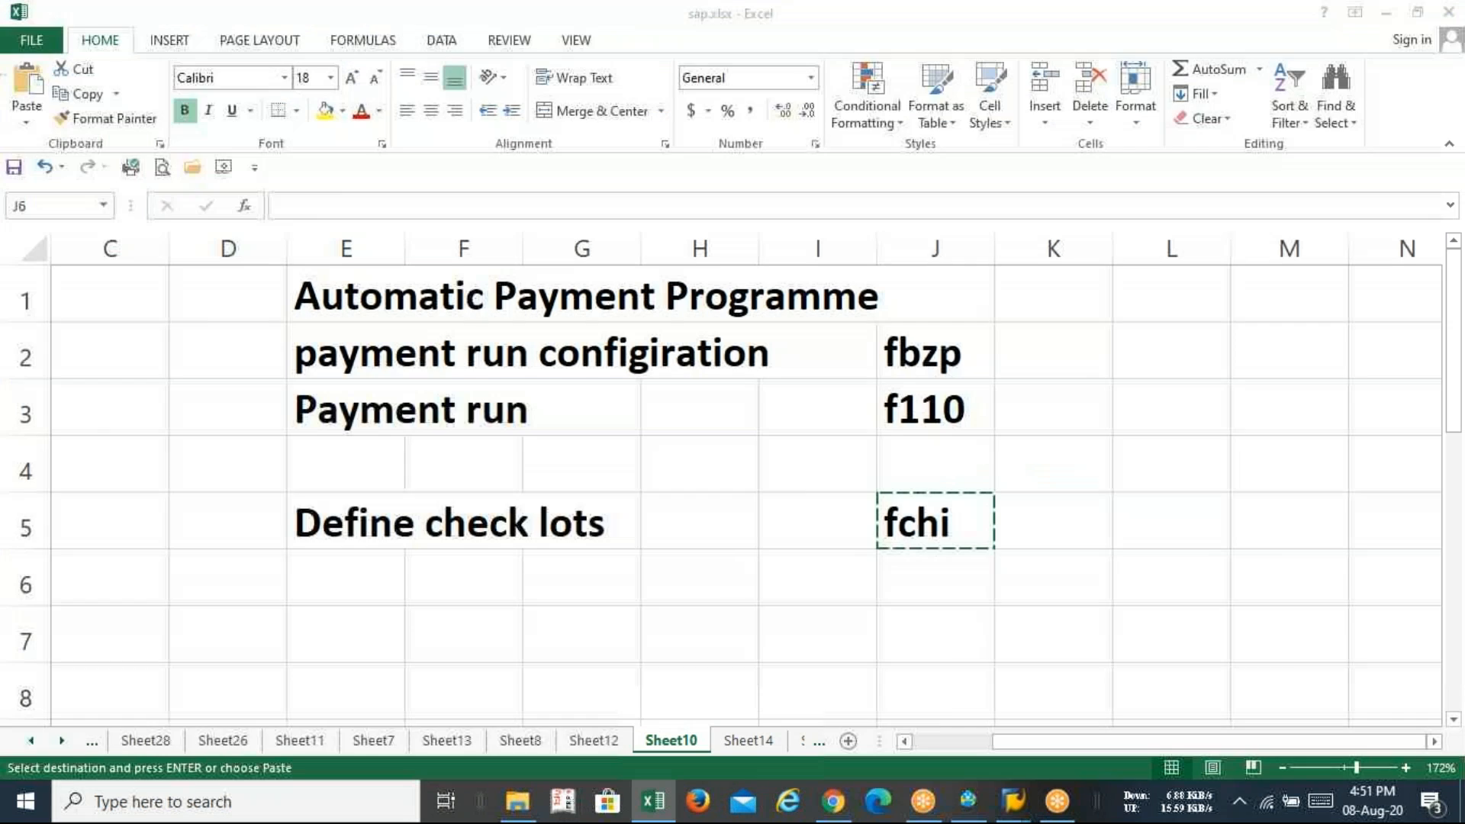
pyautogui.press('Up')
pyautogui.press('Up')
pyautogui.press('Up')
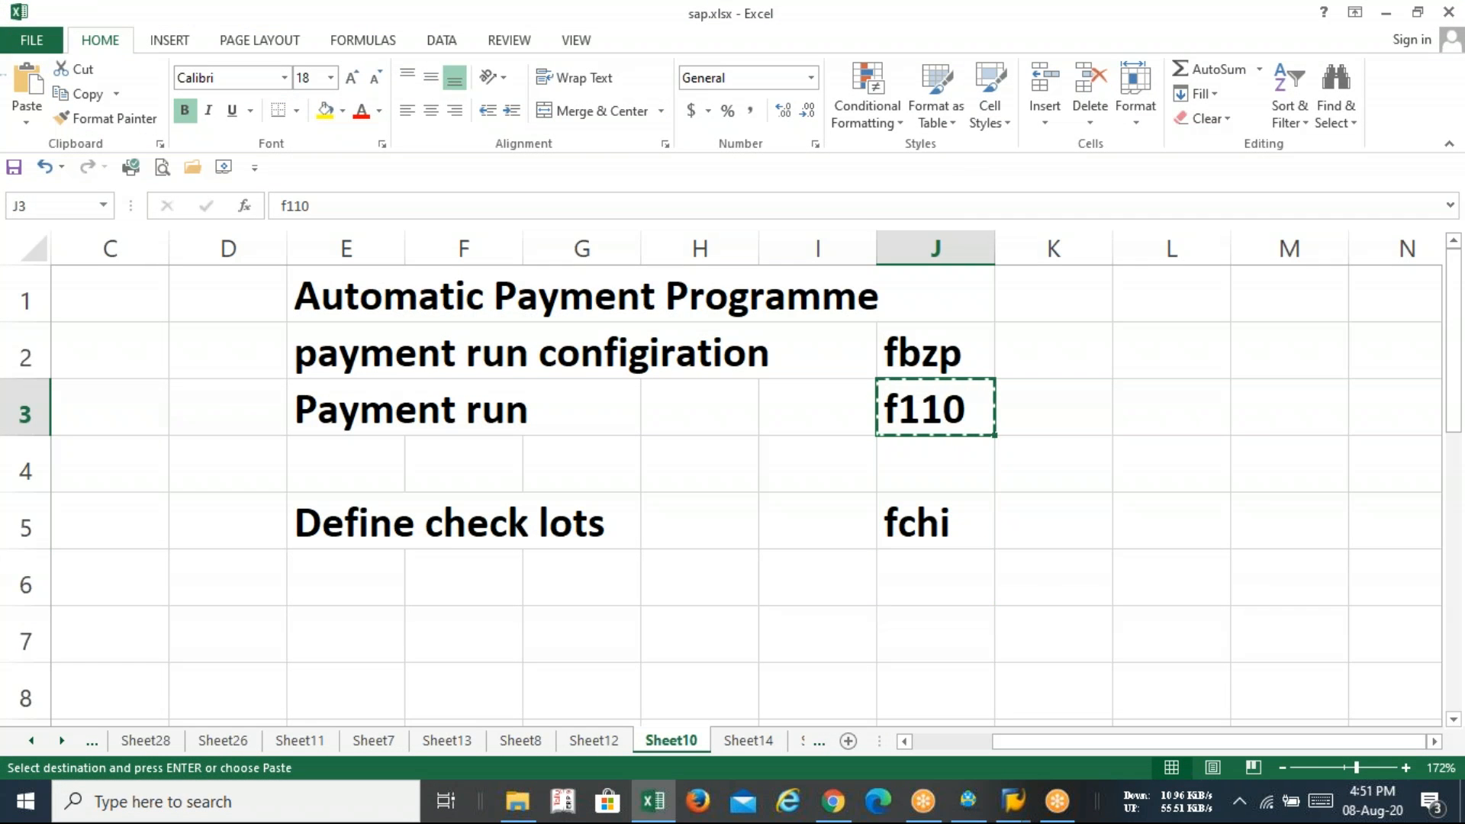
pyautogui.hotkey('ctrl', 'c')
pyautogui.hotkey('alt', 'Tab')
pyautogui.hotkey('ctrl', 'v')
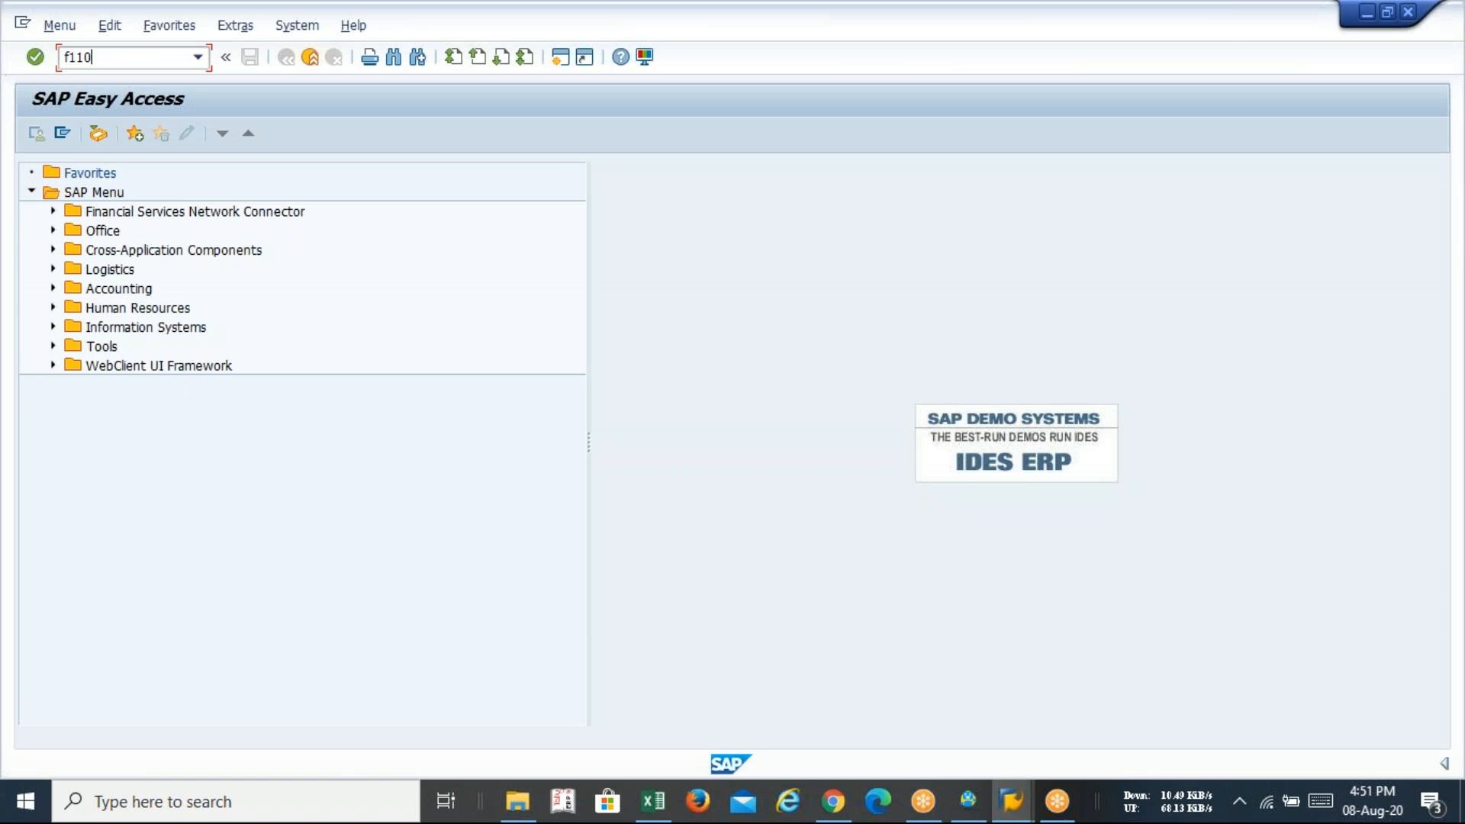
pyautogui.press('Return')
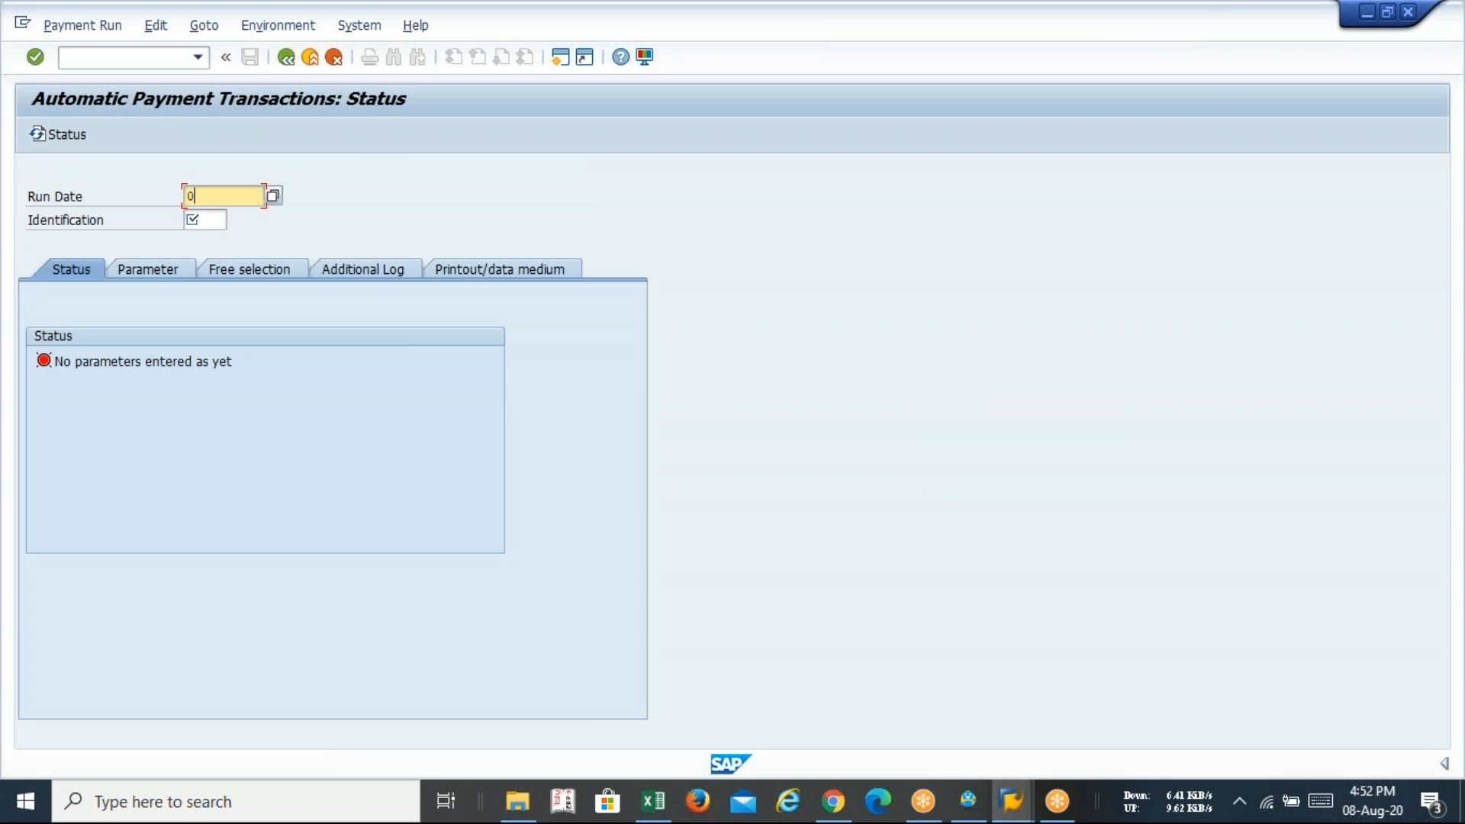
# - Set the payment run's date to 08.08.2020 and its identification to LAVA1
pyautogui.write('8.2020')
pyautogui.press('Tab')
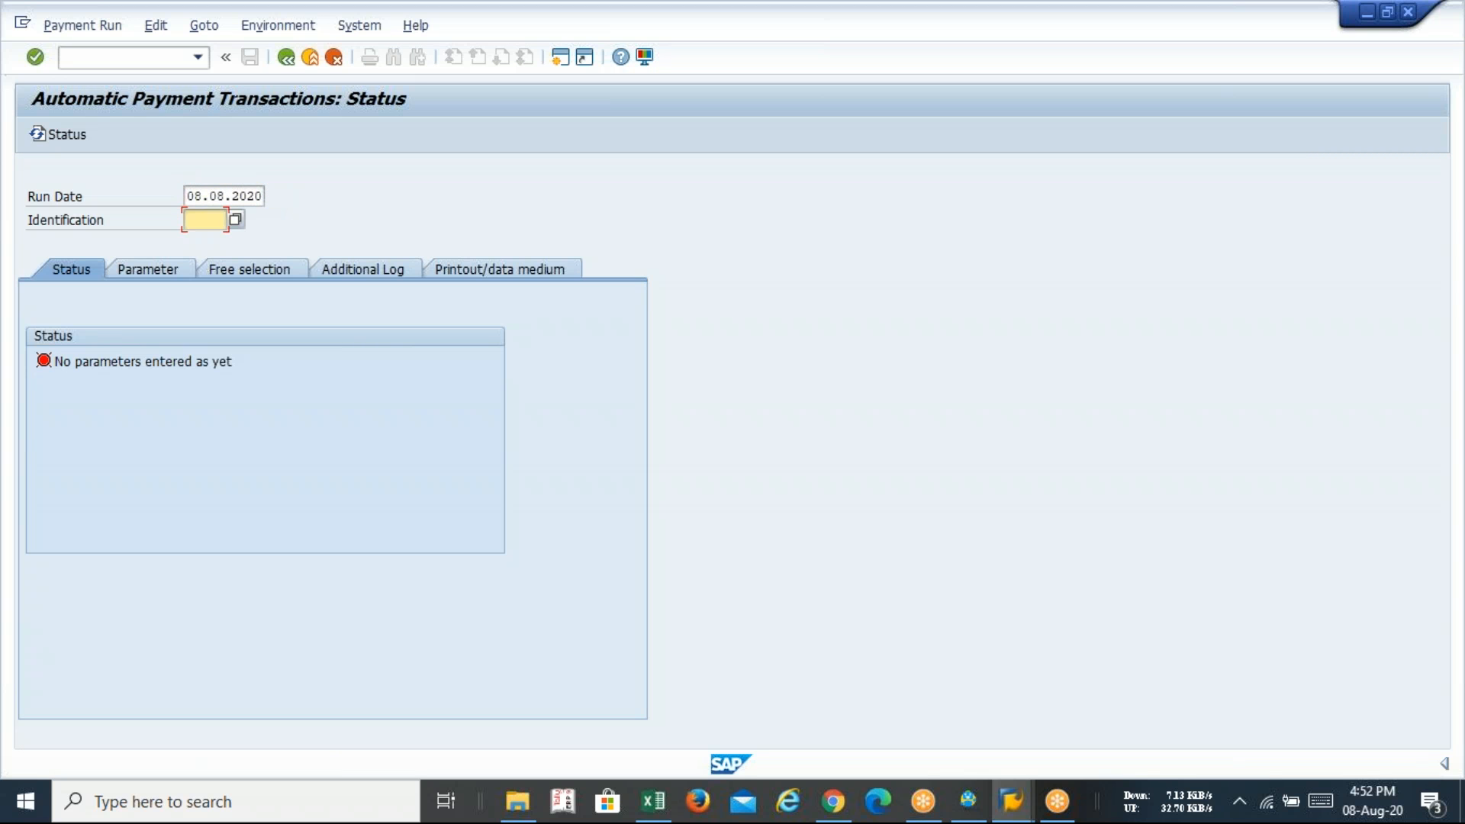
pyautogui.write('lava0')
pyautogui.press('BackSpace')
# - Enter company code LAVA, payment method E and next payment date 09.08.2020 in the run's payments control parameters
pyautogui.click(136, 270)
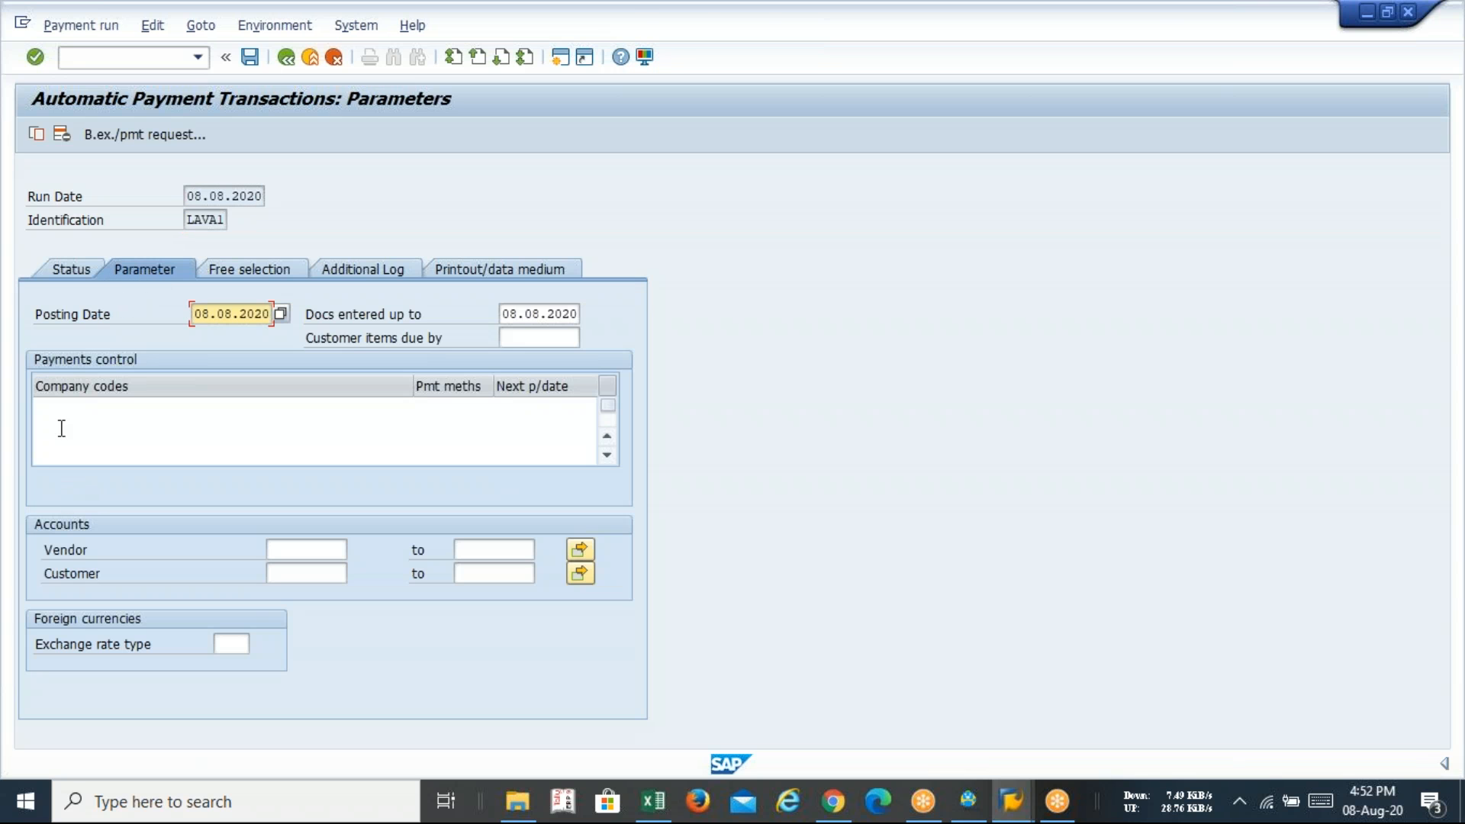
pyautogui.click(68, 405)
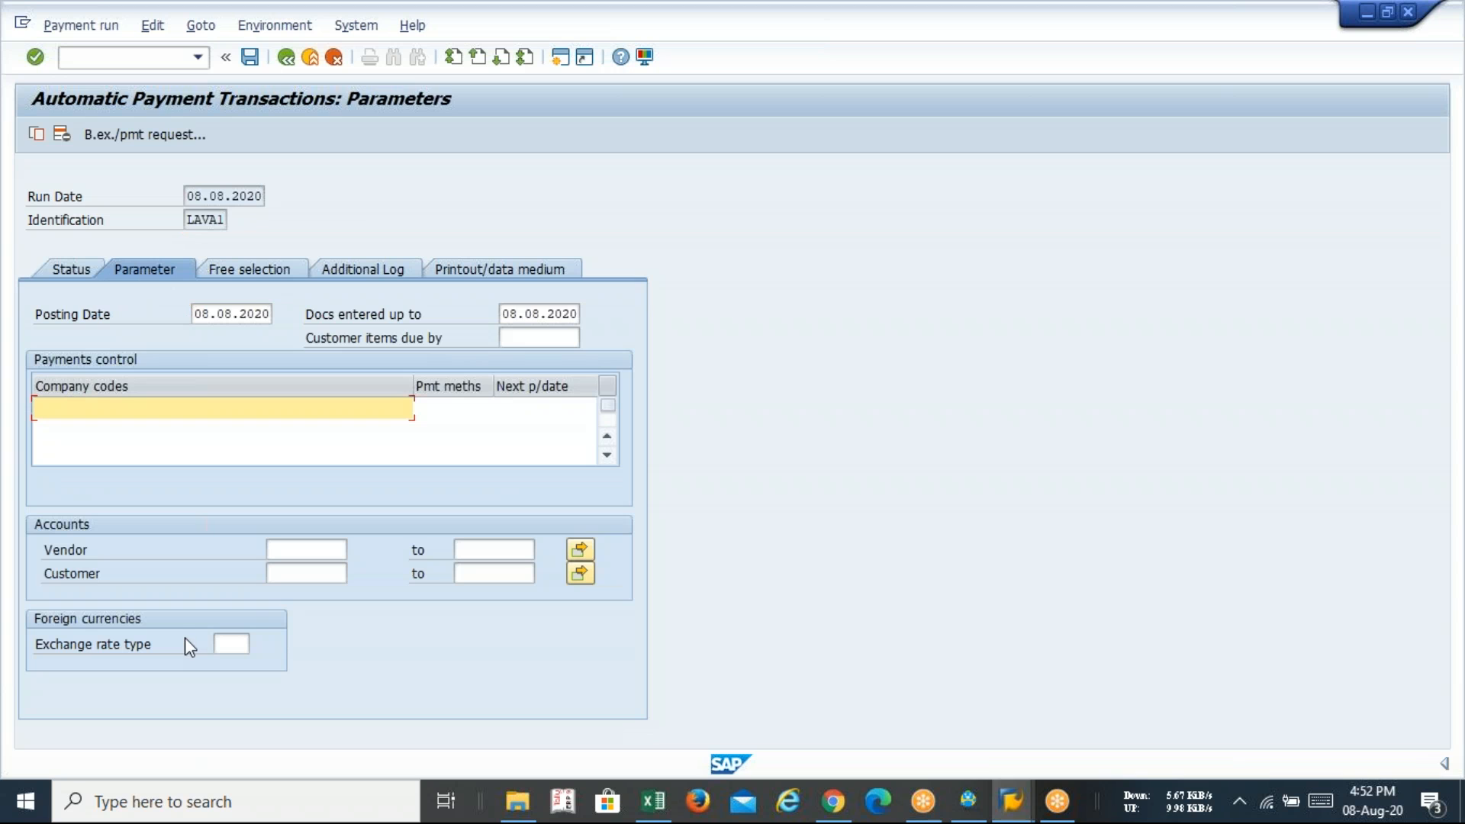
pyautogui.write('lava')
pyautogui.press('Tab')
pyautogui.write('e')
pyautogui.press('Tab')
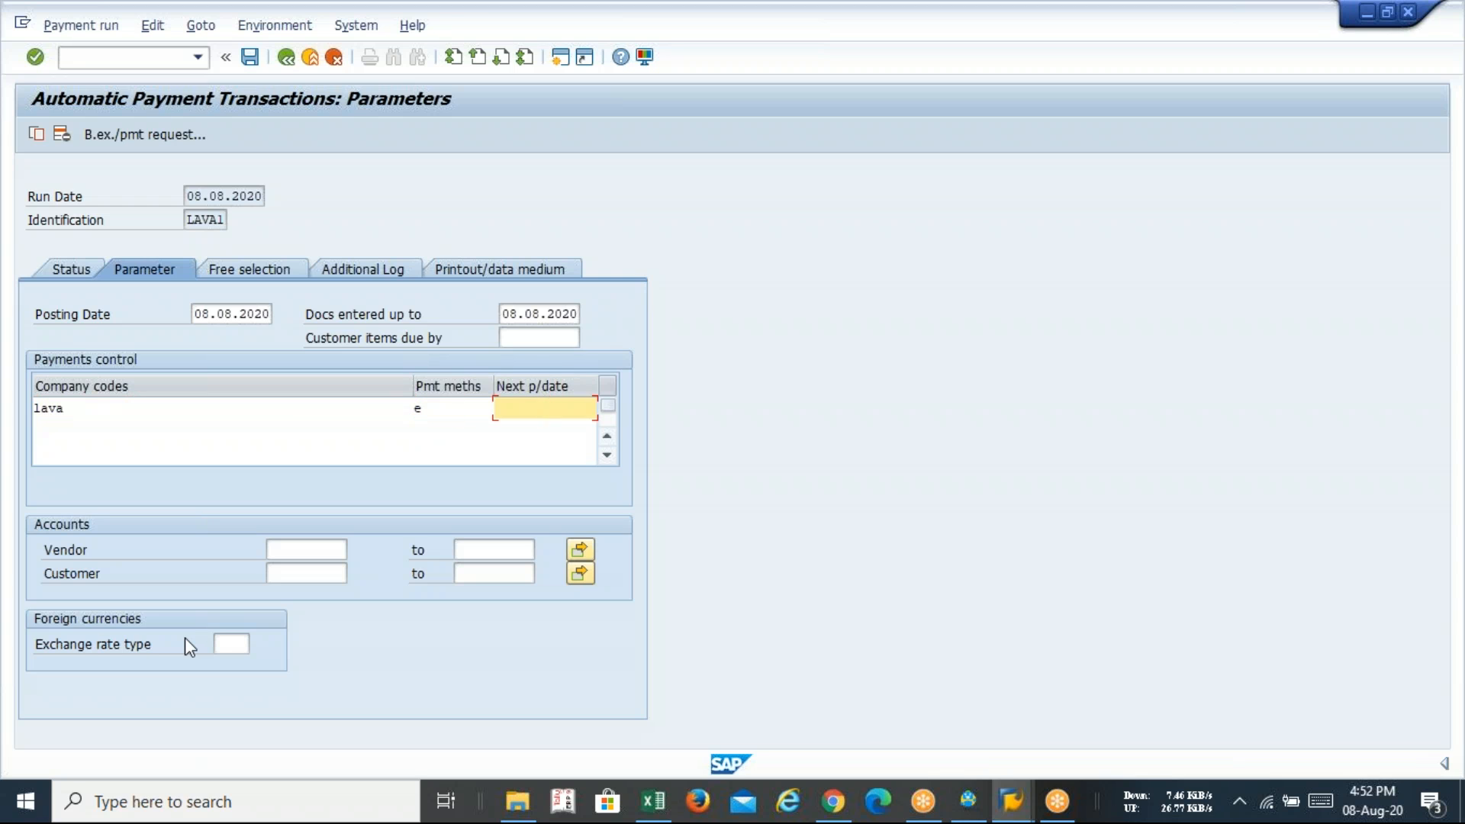
pyautogui.write('09.08.2020')
pyautogui.press('Tab')
pyautogui.press('Tab')
pyautogui.press('Tab')
pyautogui.press('Tab')
pyautogui.press('Tab')
pyautogui.press('Tab')
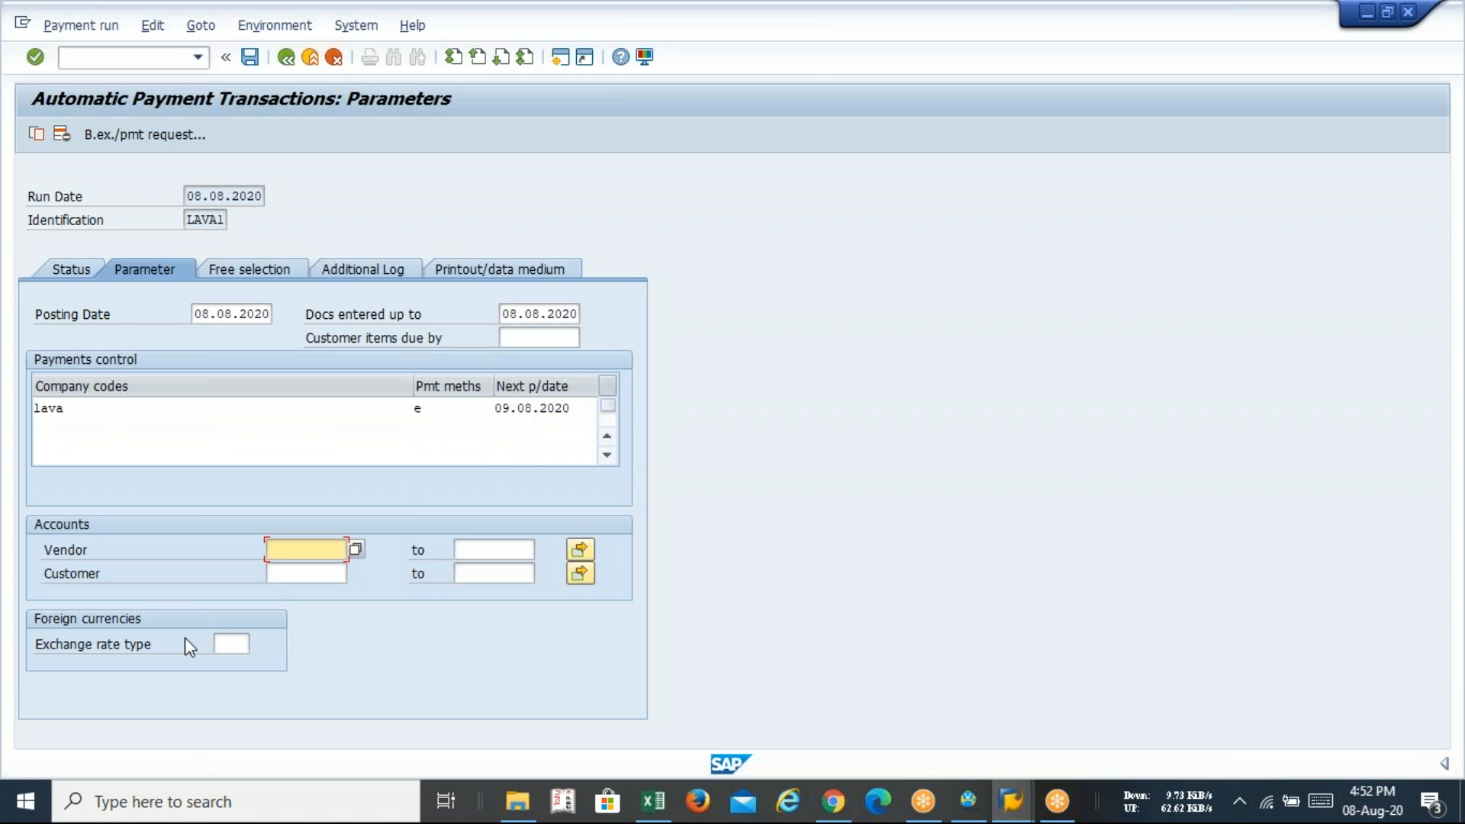
# - Look up the vendors of company code LAVA and choose VRL Logistics as the run's vendor account
pyautogui.click(356, 548)
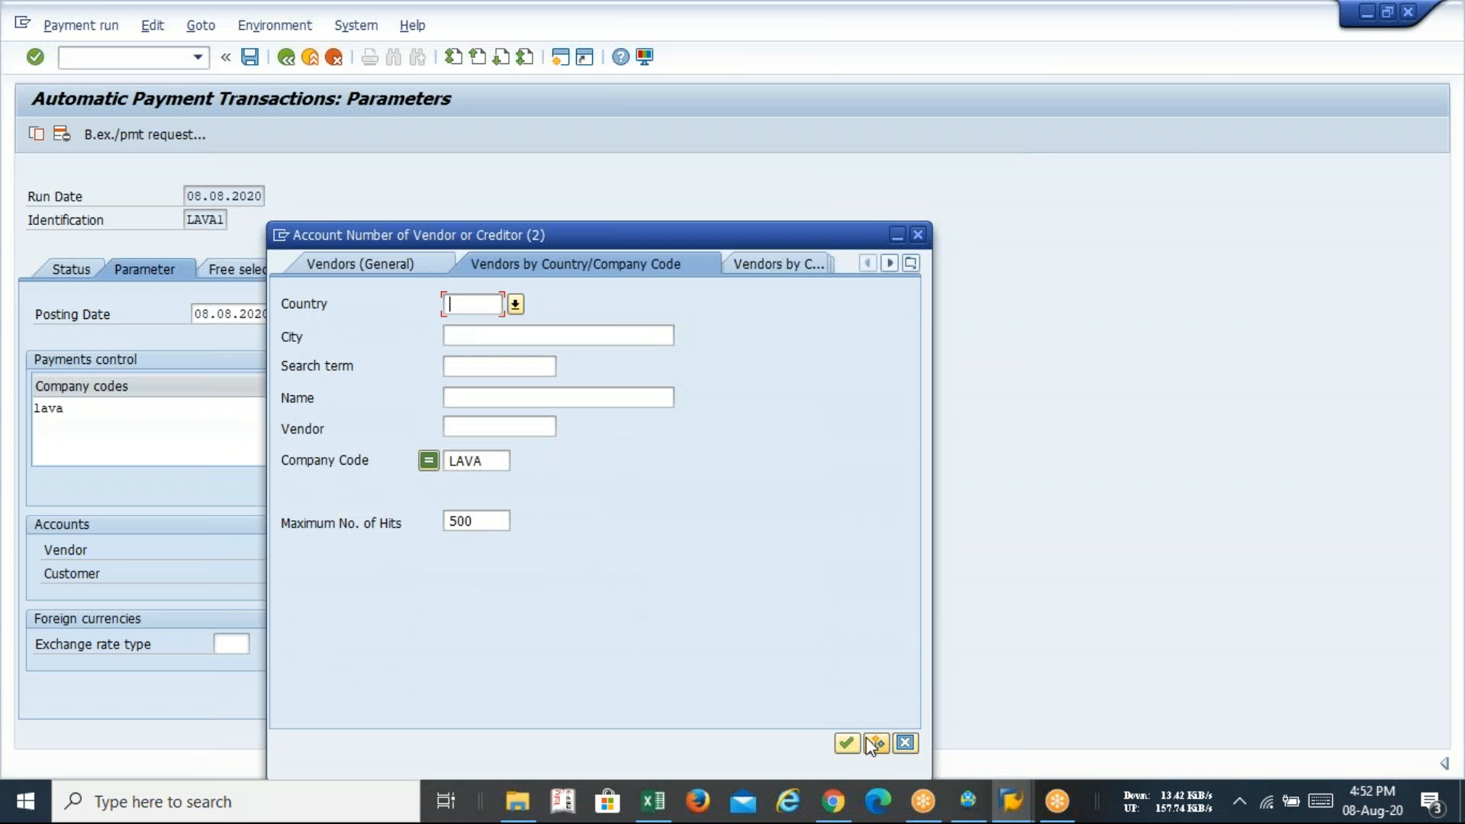
pyautogui.click(875, 744)
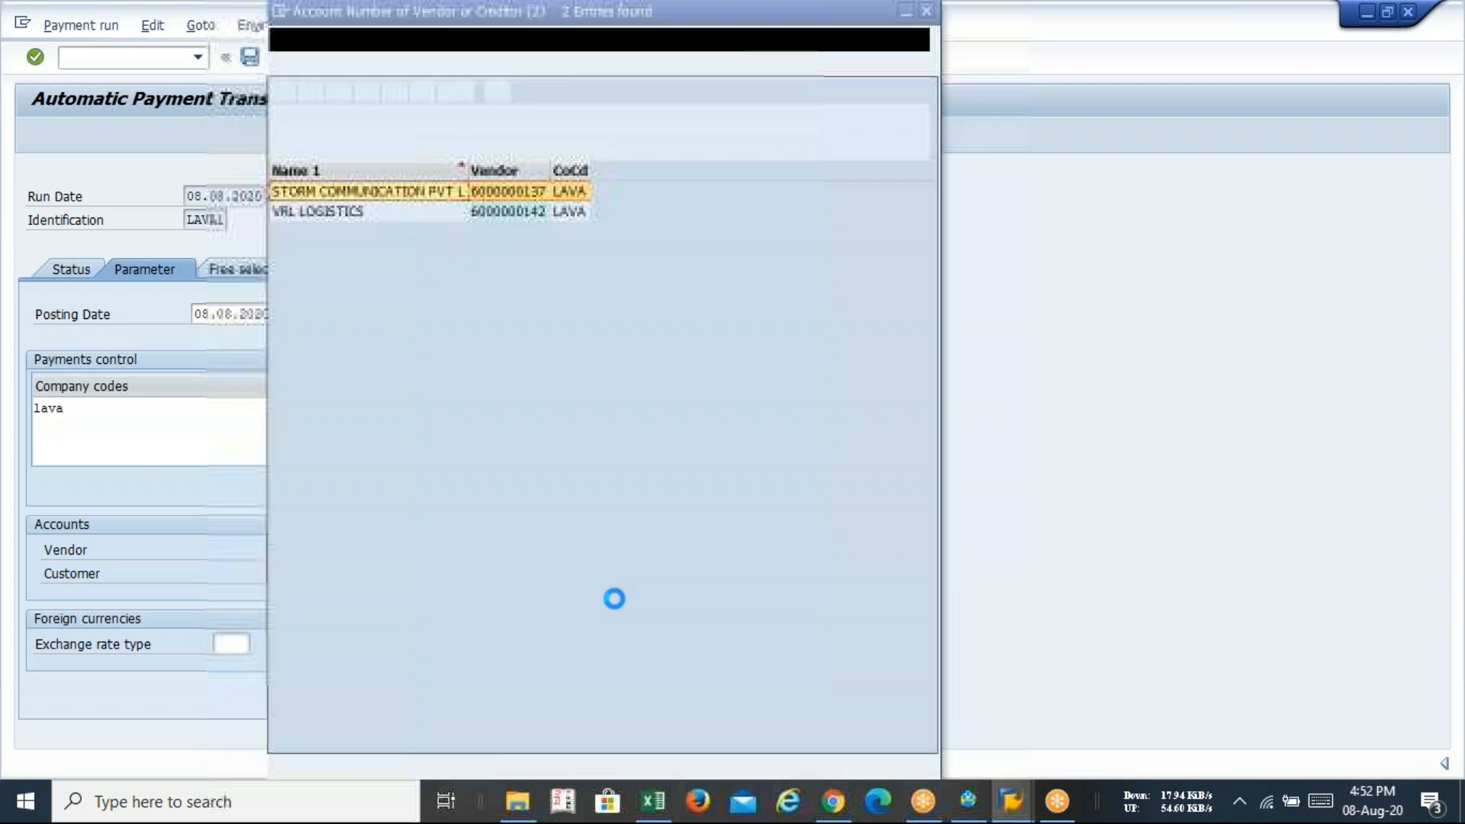
pyautogui.click(501, 209)
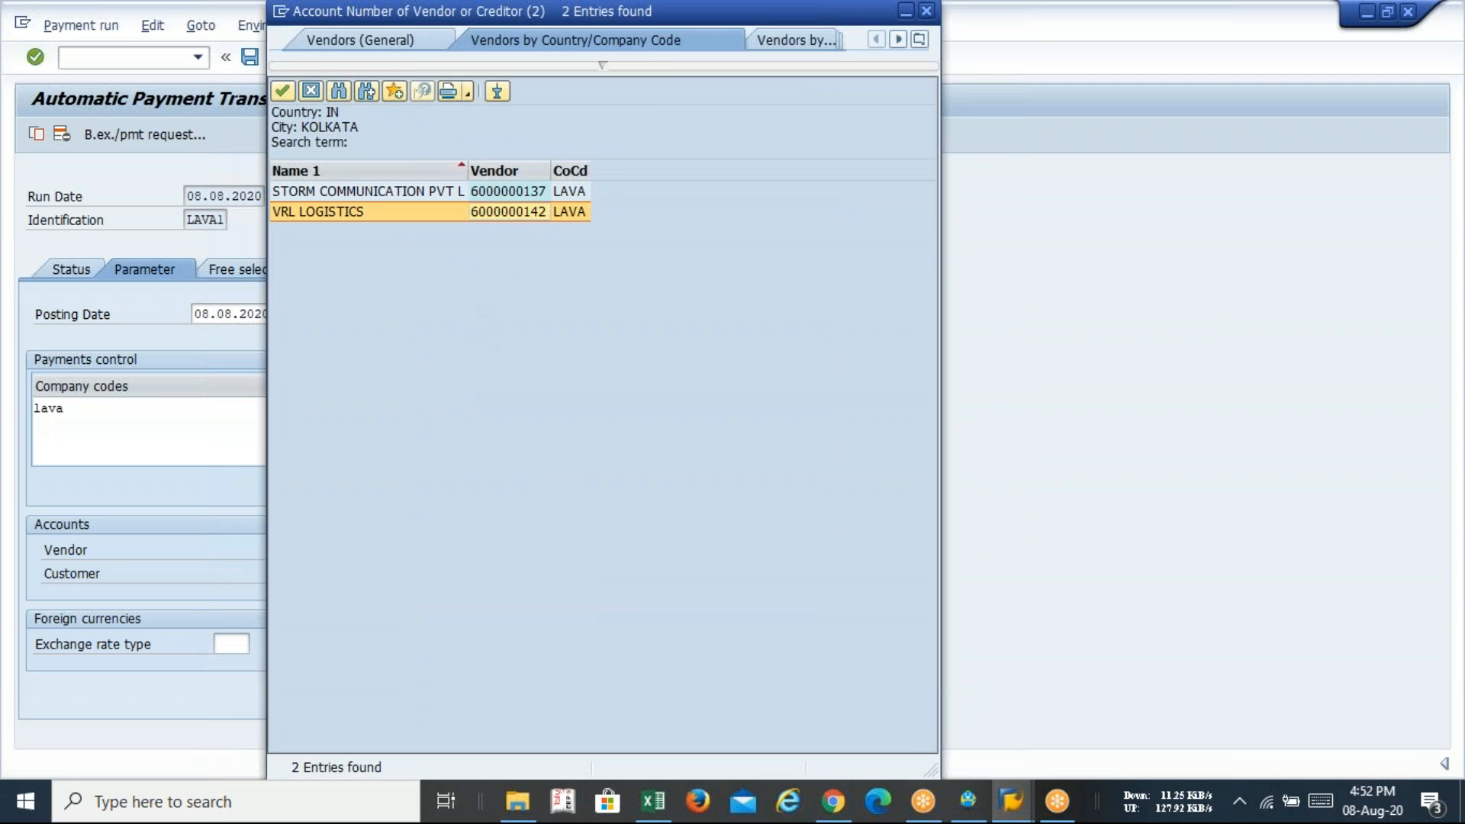
pyautogui.doubleClick(501, 209)
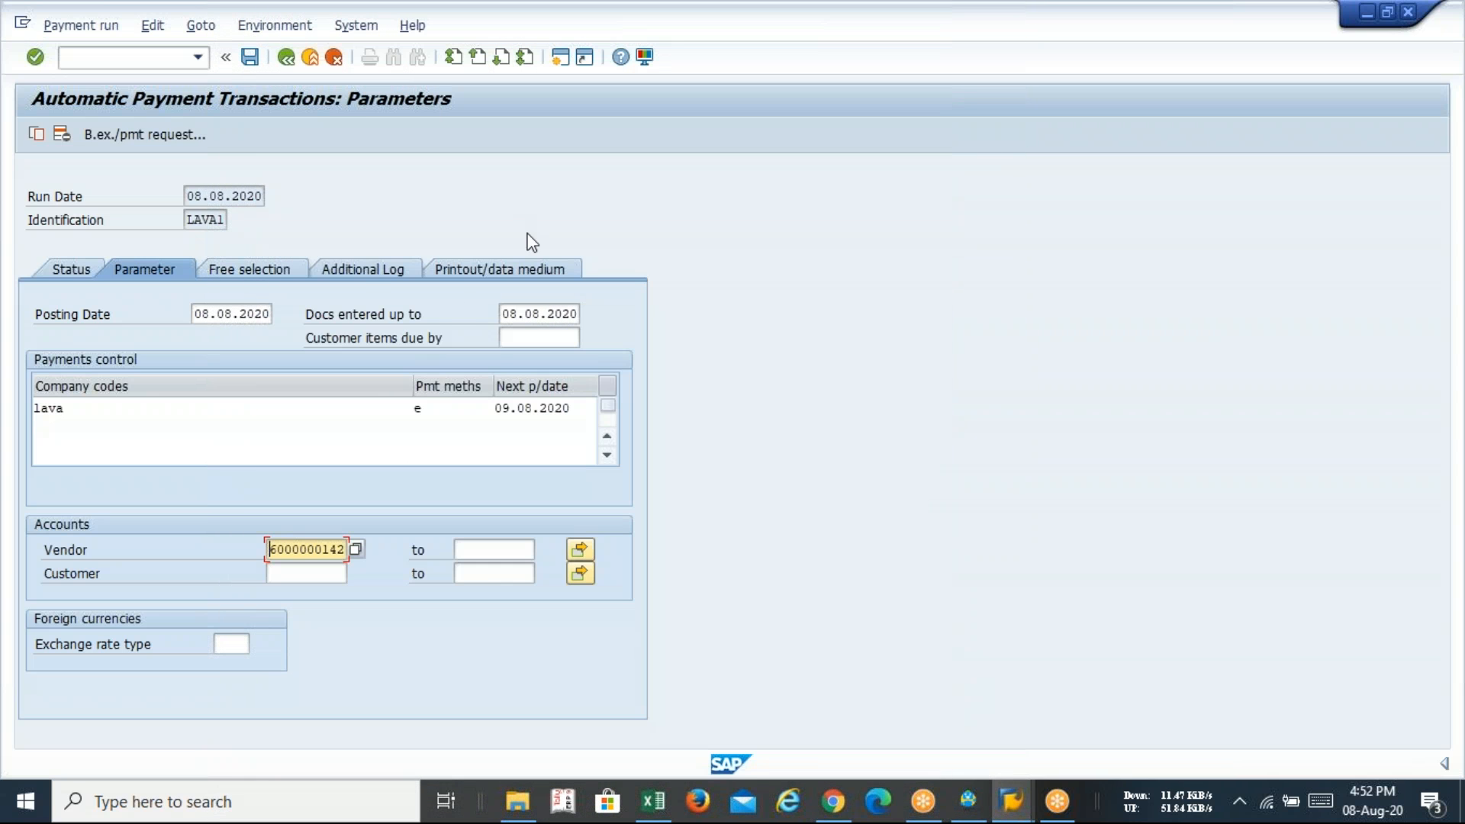
# - Enable additional logging for due date check, payment method selection in all cases and payment document line items, and save the run
pyautogui.click(408, 261)
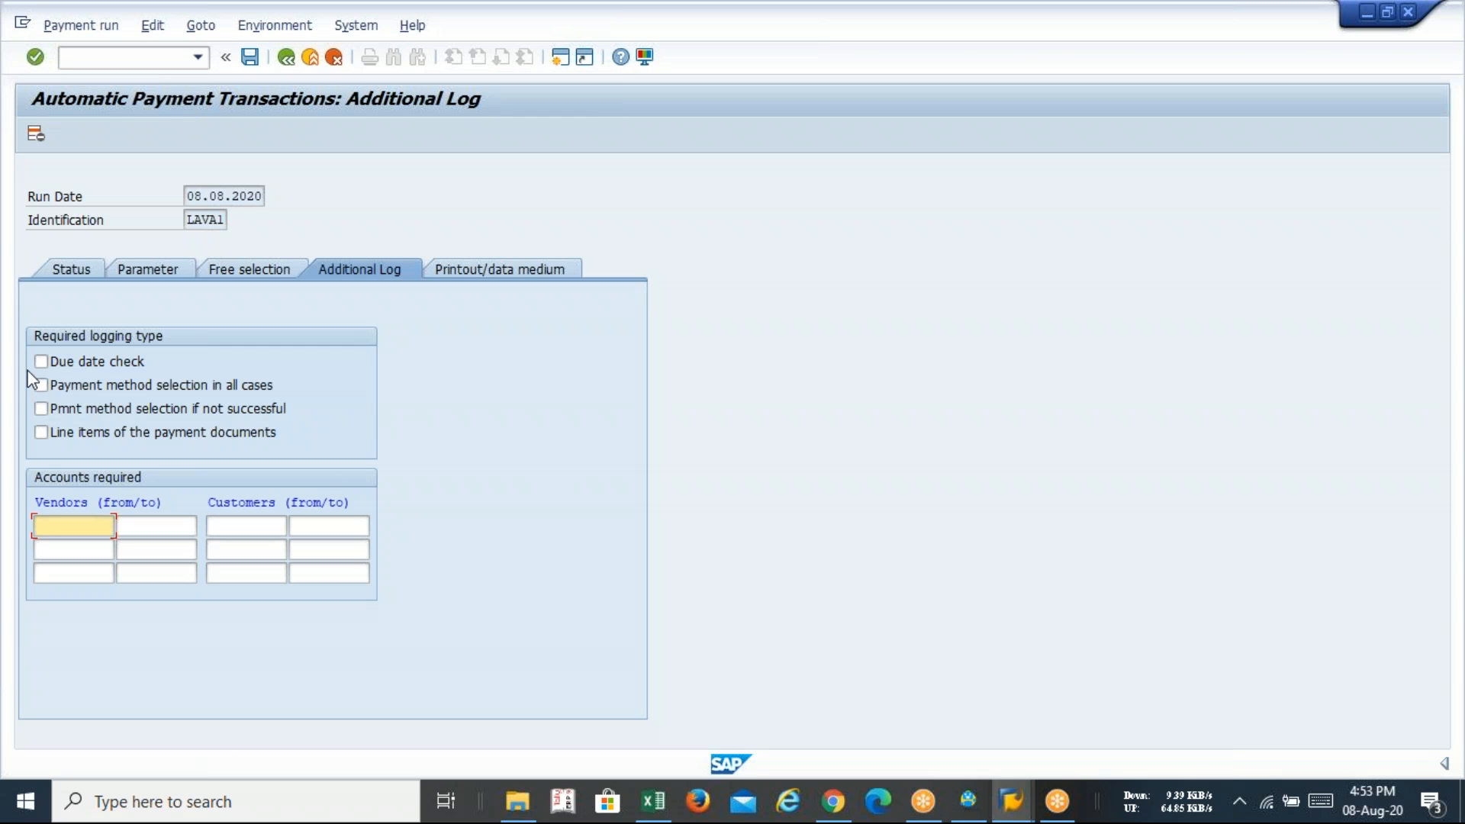
pyautogui.click(40, 361)
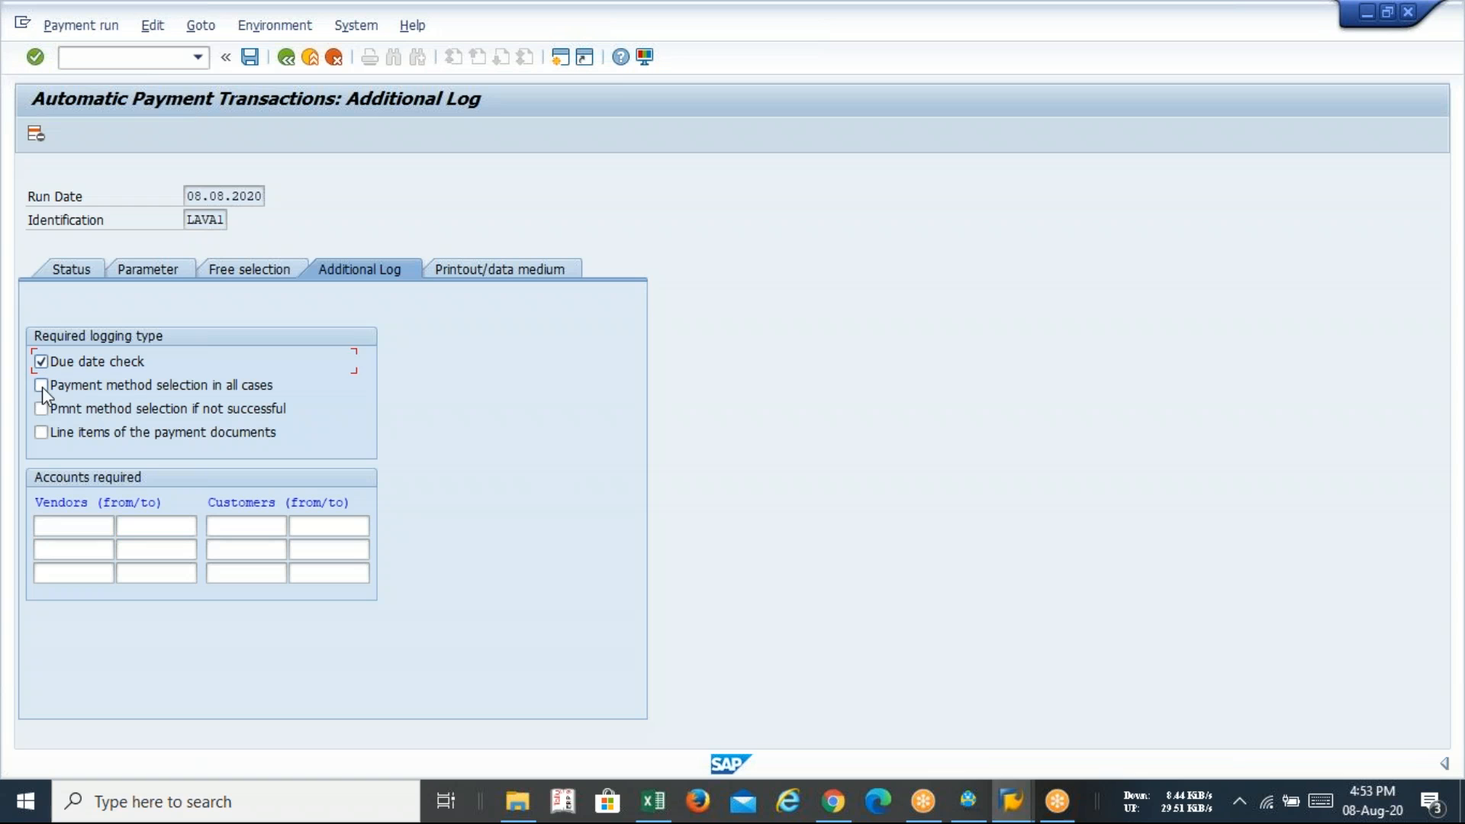
pyautogui.click(42, 432)
pyautogui.press('Tab')
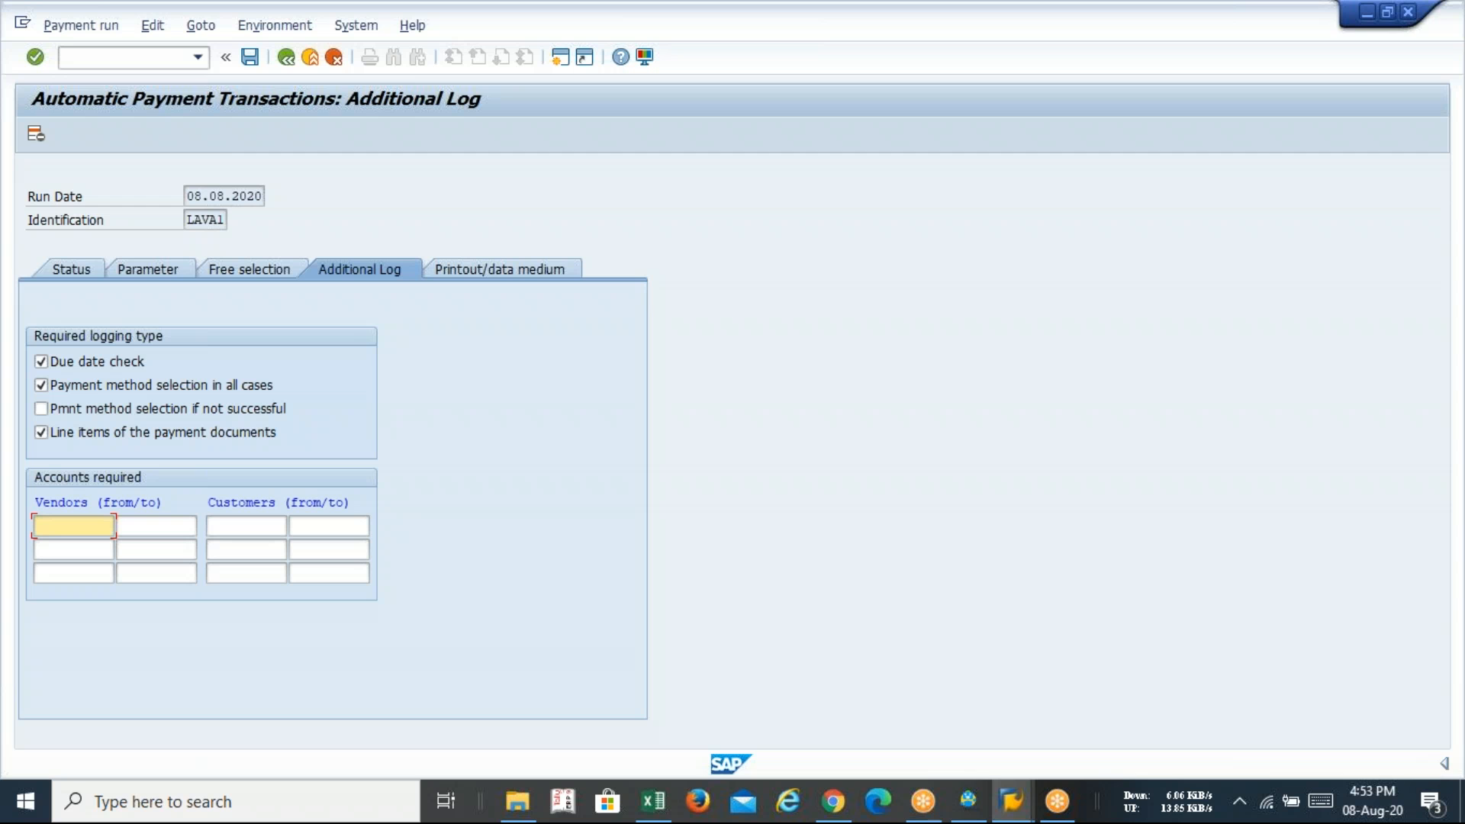
pyautogui.click(249, 56)
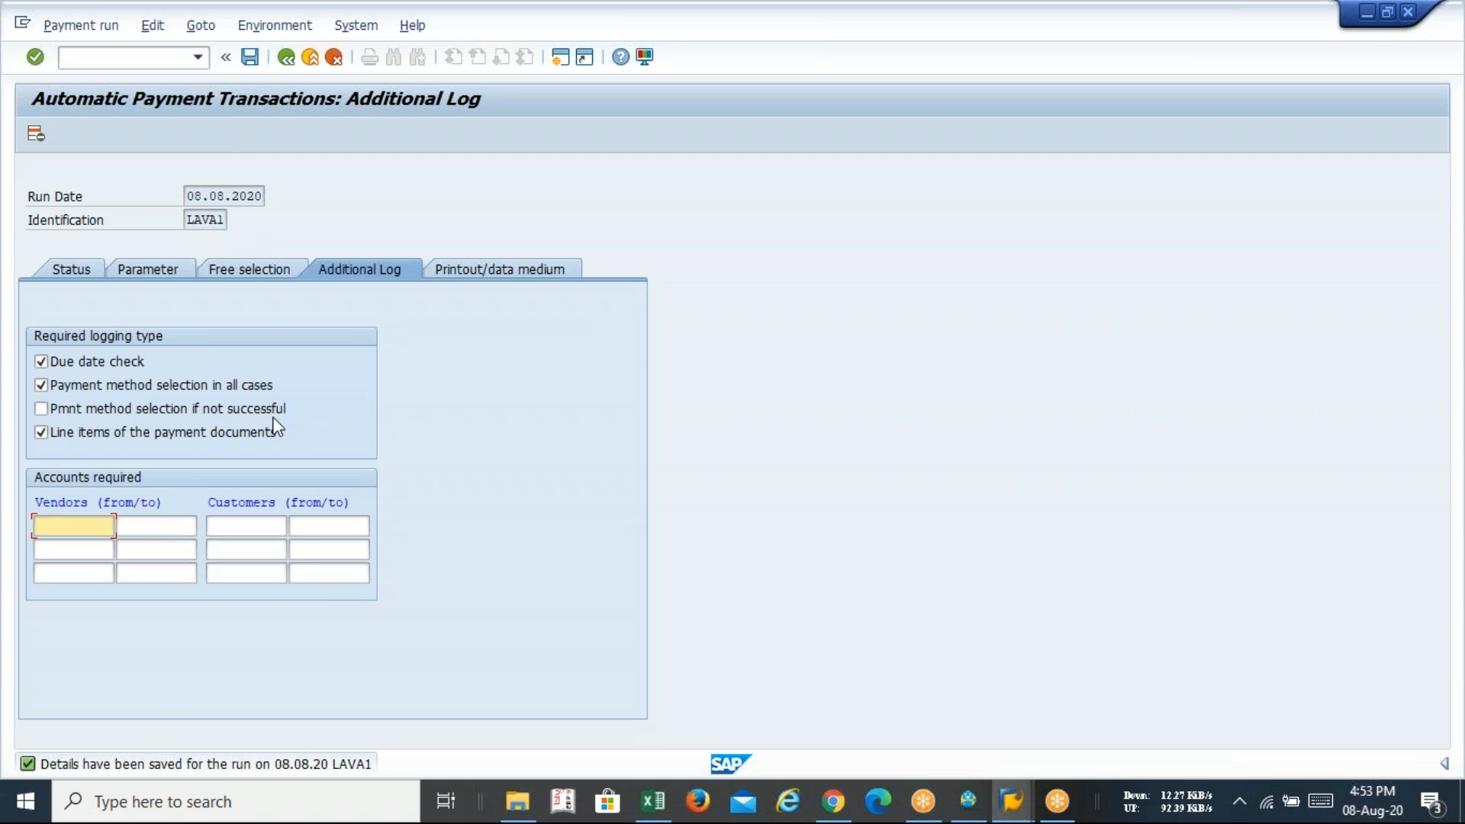
# - Review the saved payment parameters and additional log settings, and return to the run's status
pyautogui.click(171, 270)
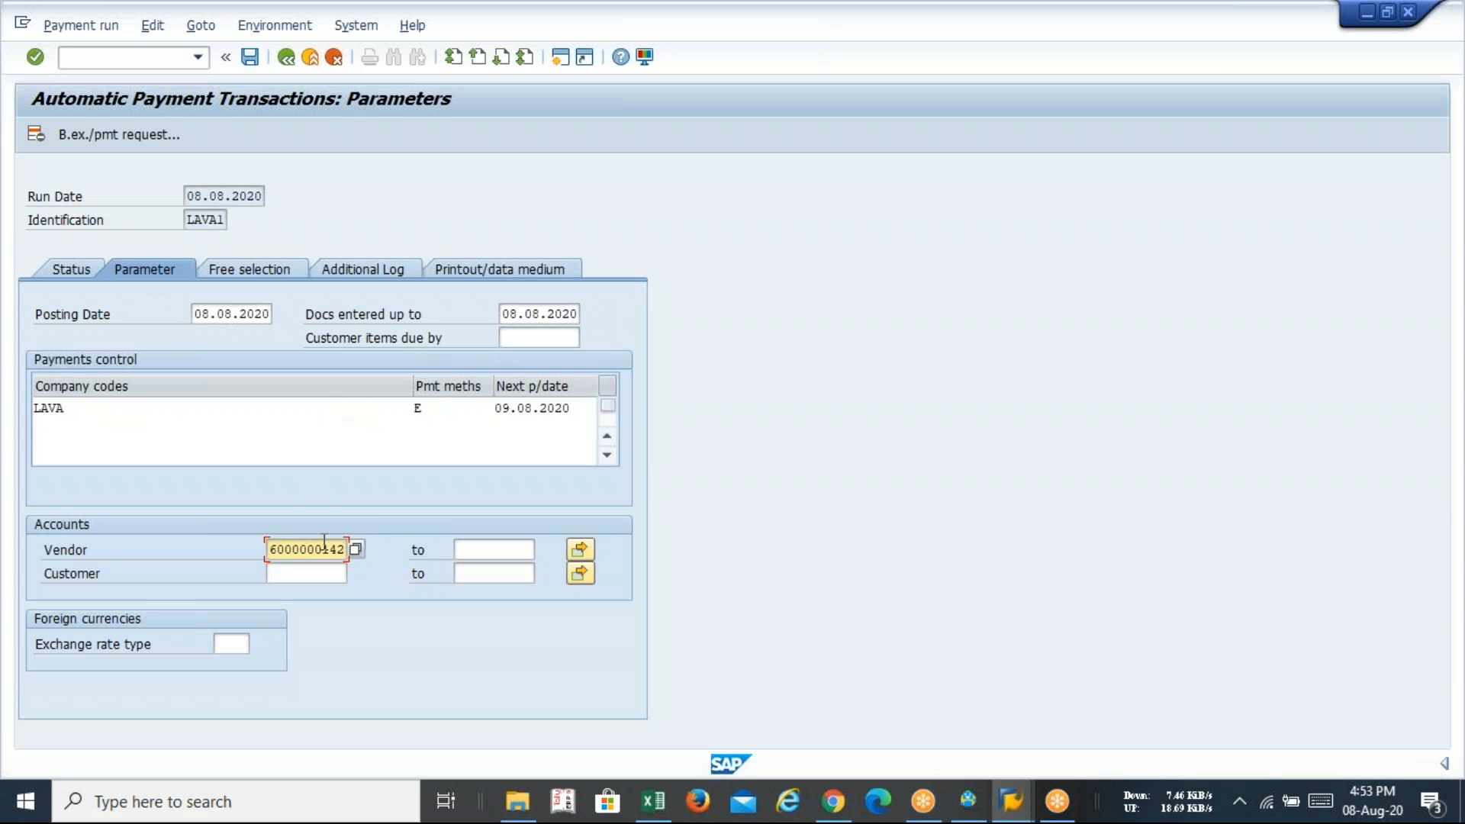
pyautogui.click(338, 275)
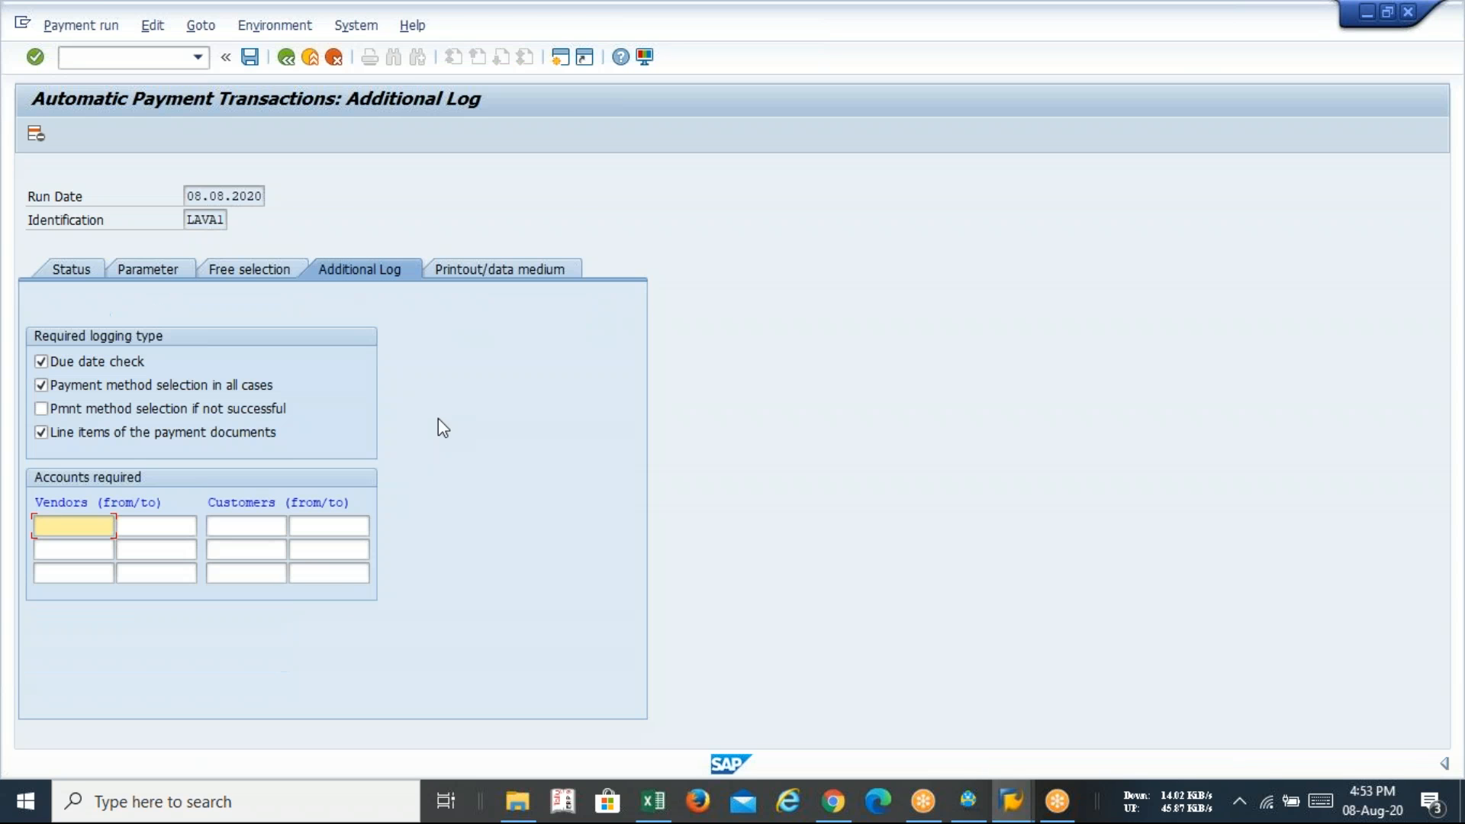
pyautogui.click(78, 275)
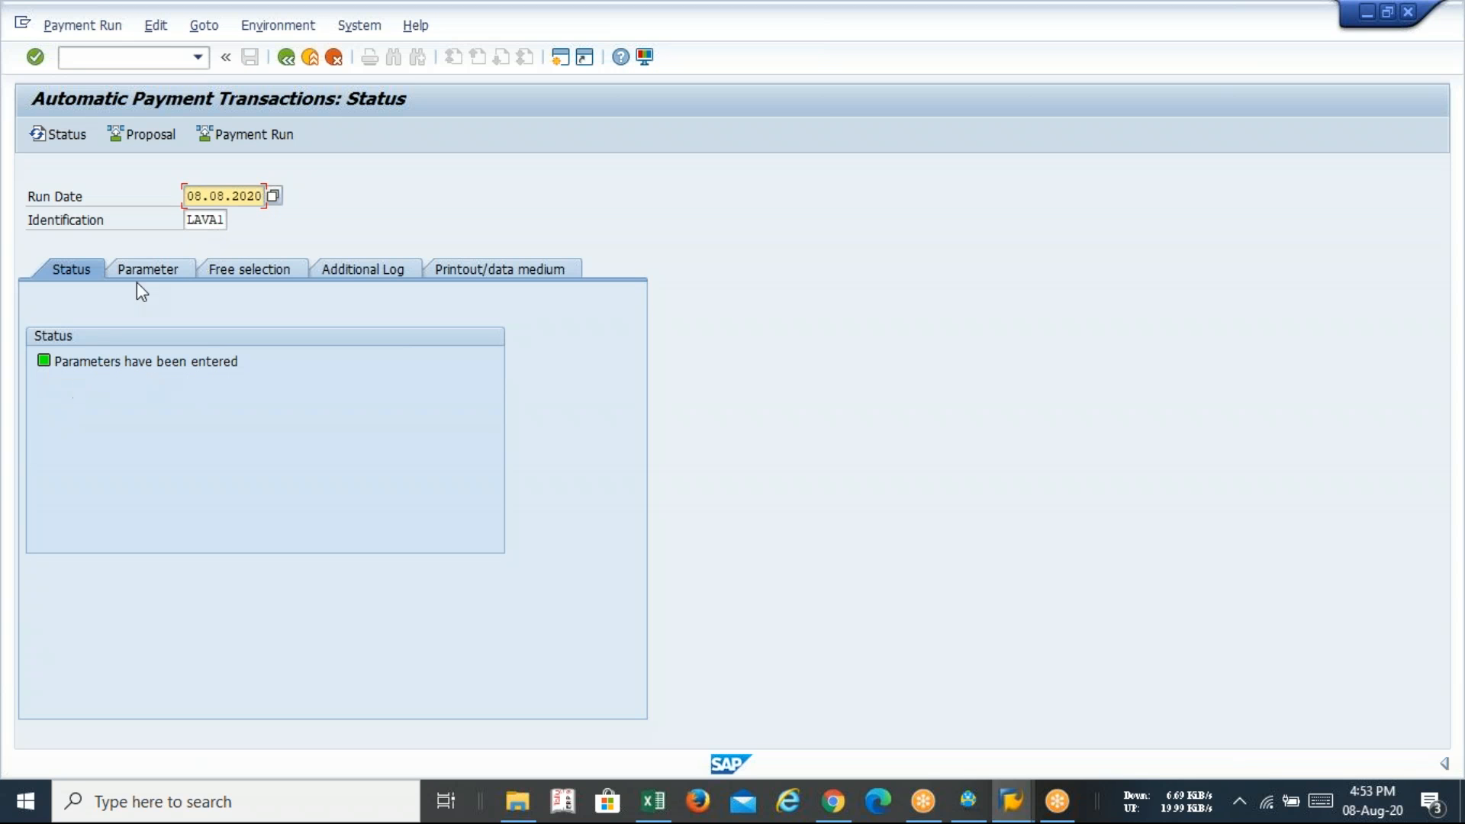
# - Schedule the payment proposal to start immediately and refresh the status until it completes
pyautogui.click(134, 136)
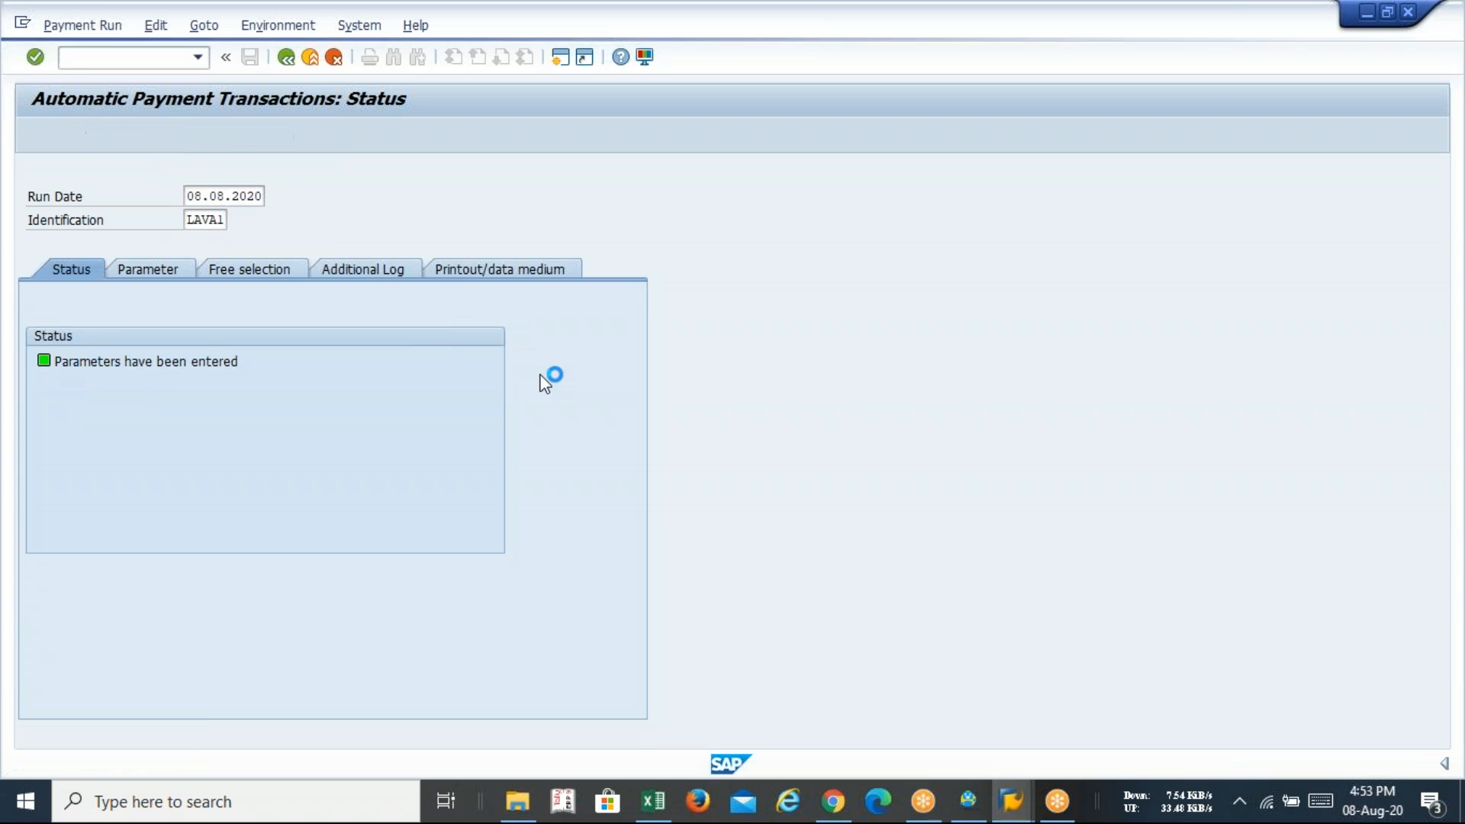
pyautogui.moveTo(245, 343); pyautogui.dragTo(657, 176)
pyautogui.click(737, 228)
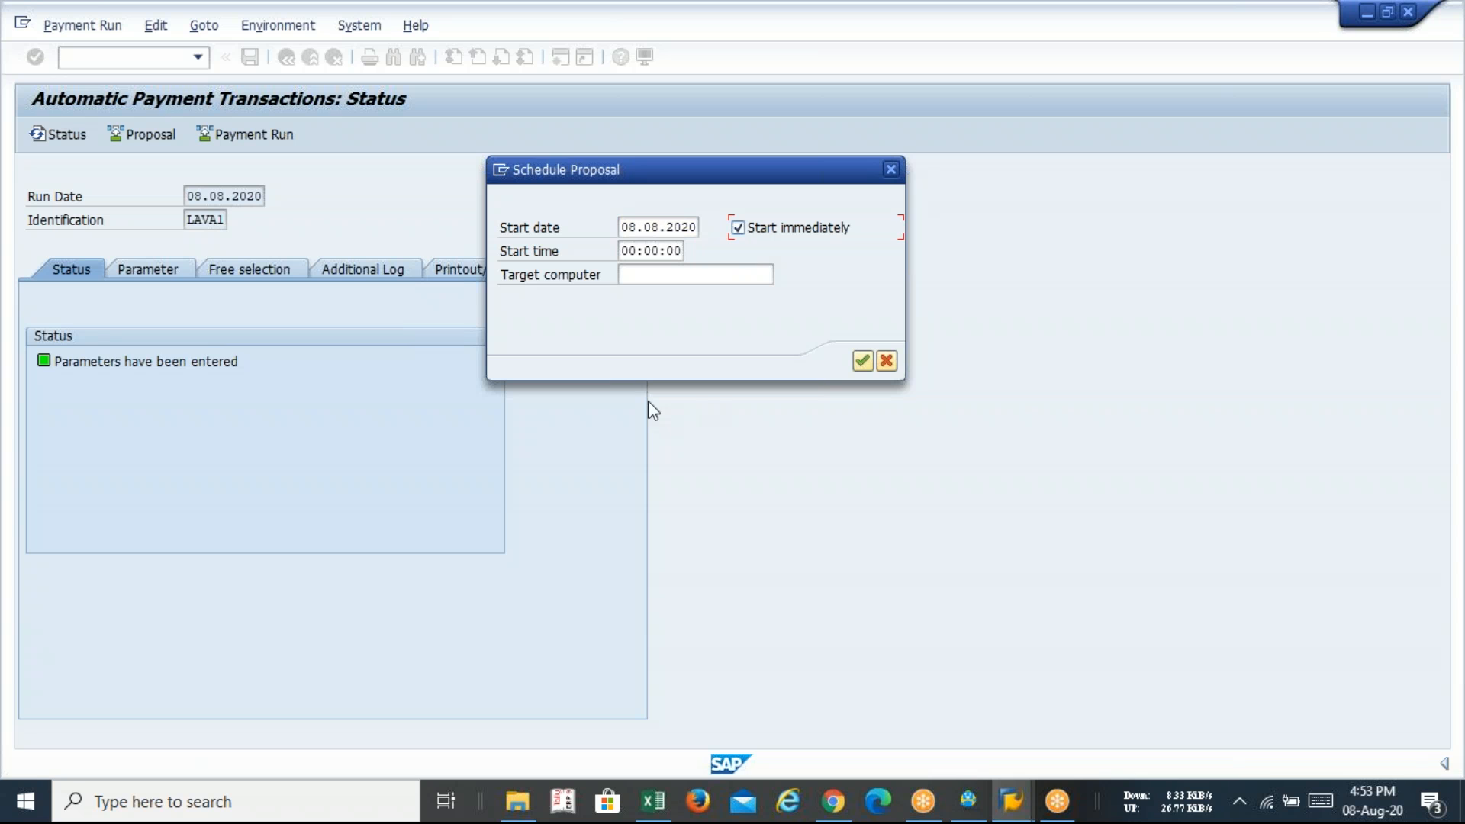
pyautogui.click(861, 361)
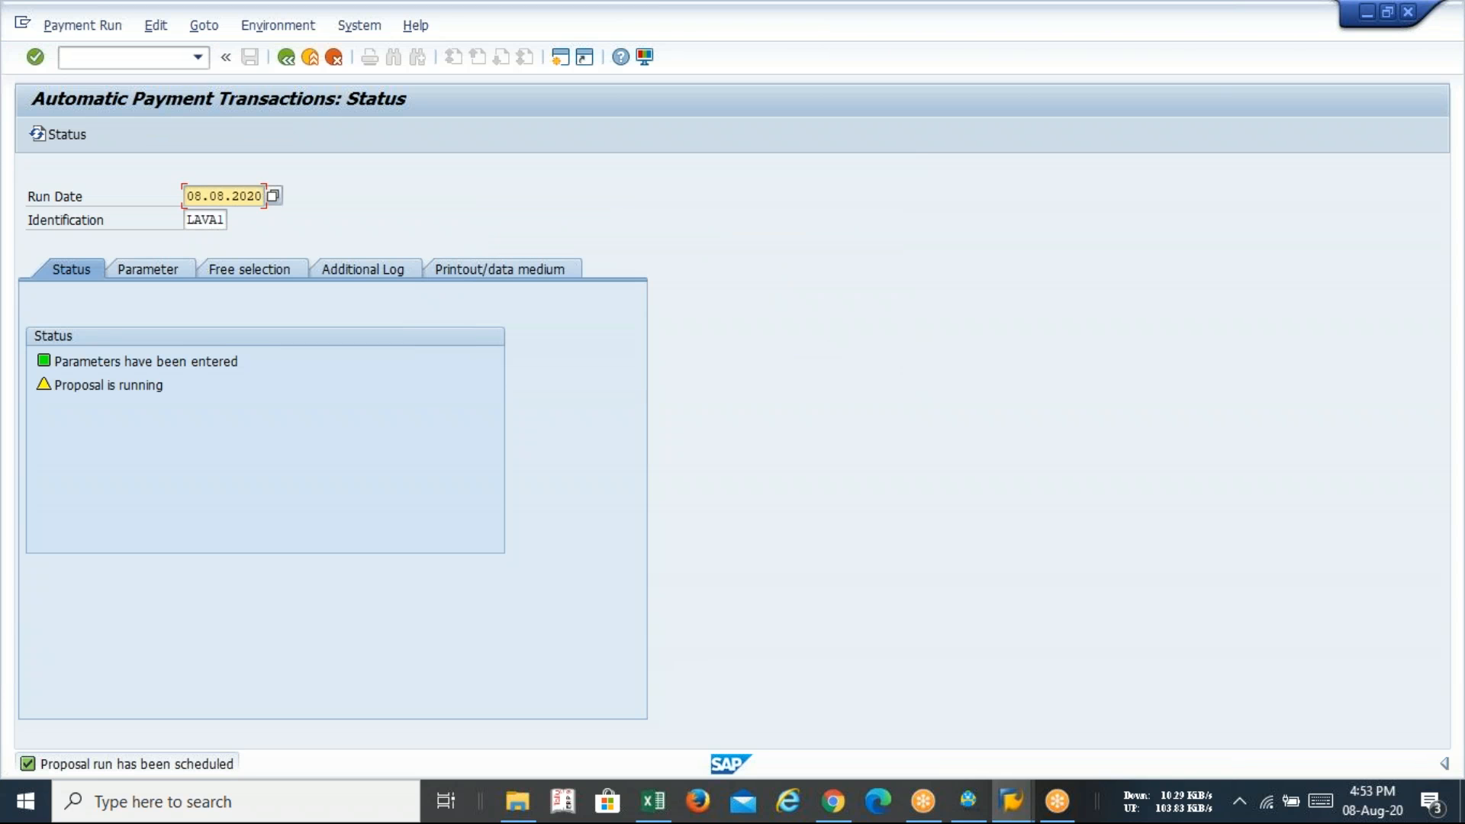
pyautogui.press('Return')
pyautogui.press('Return')
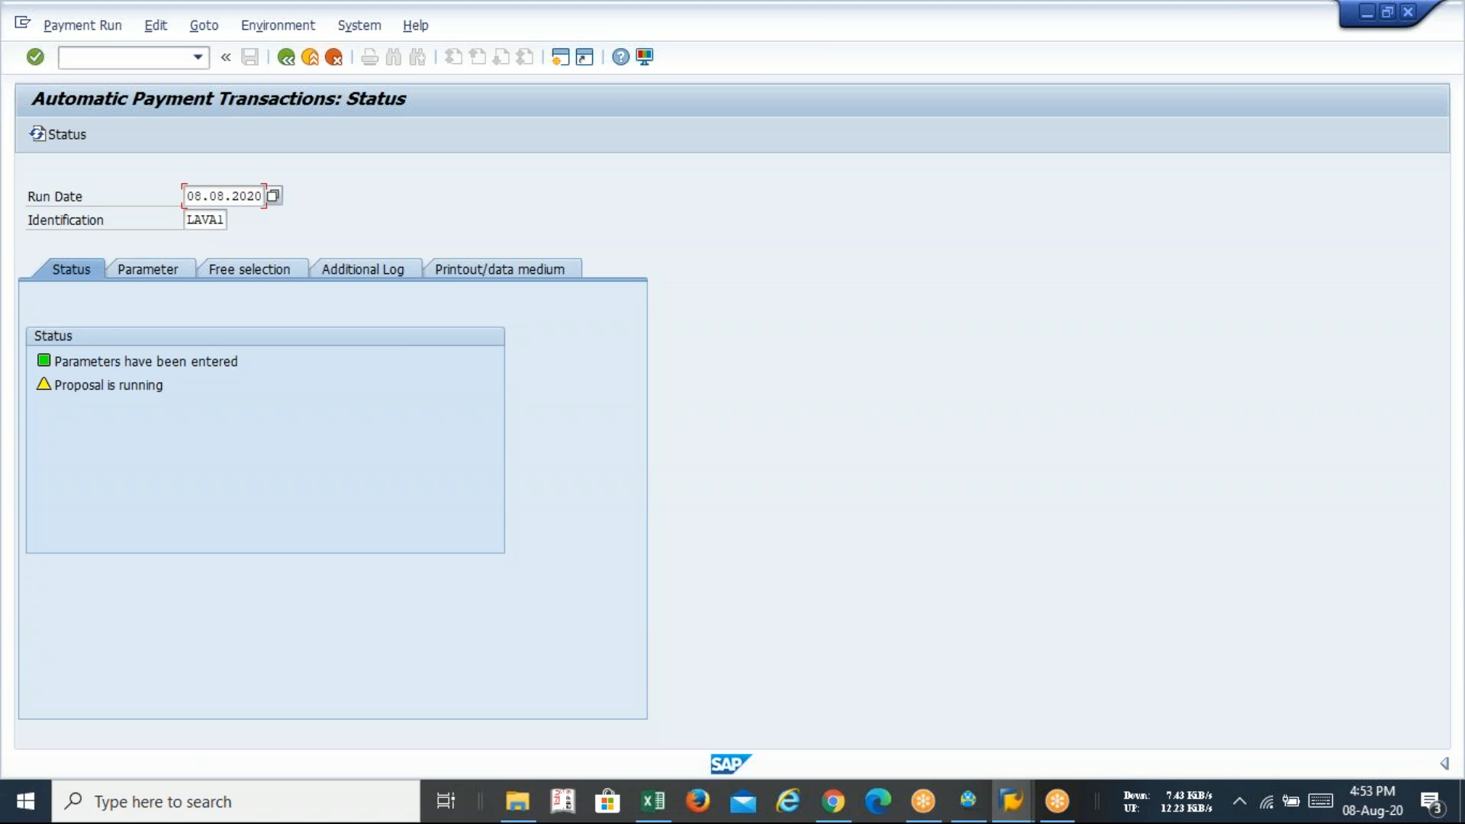
pyautogui.press('Return')
pyautogui.press('Return')
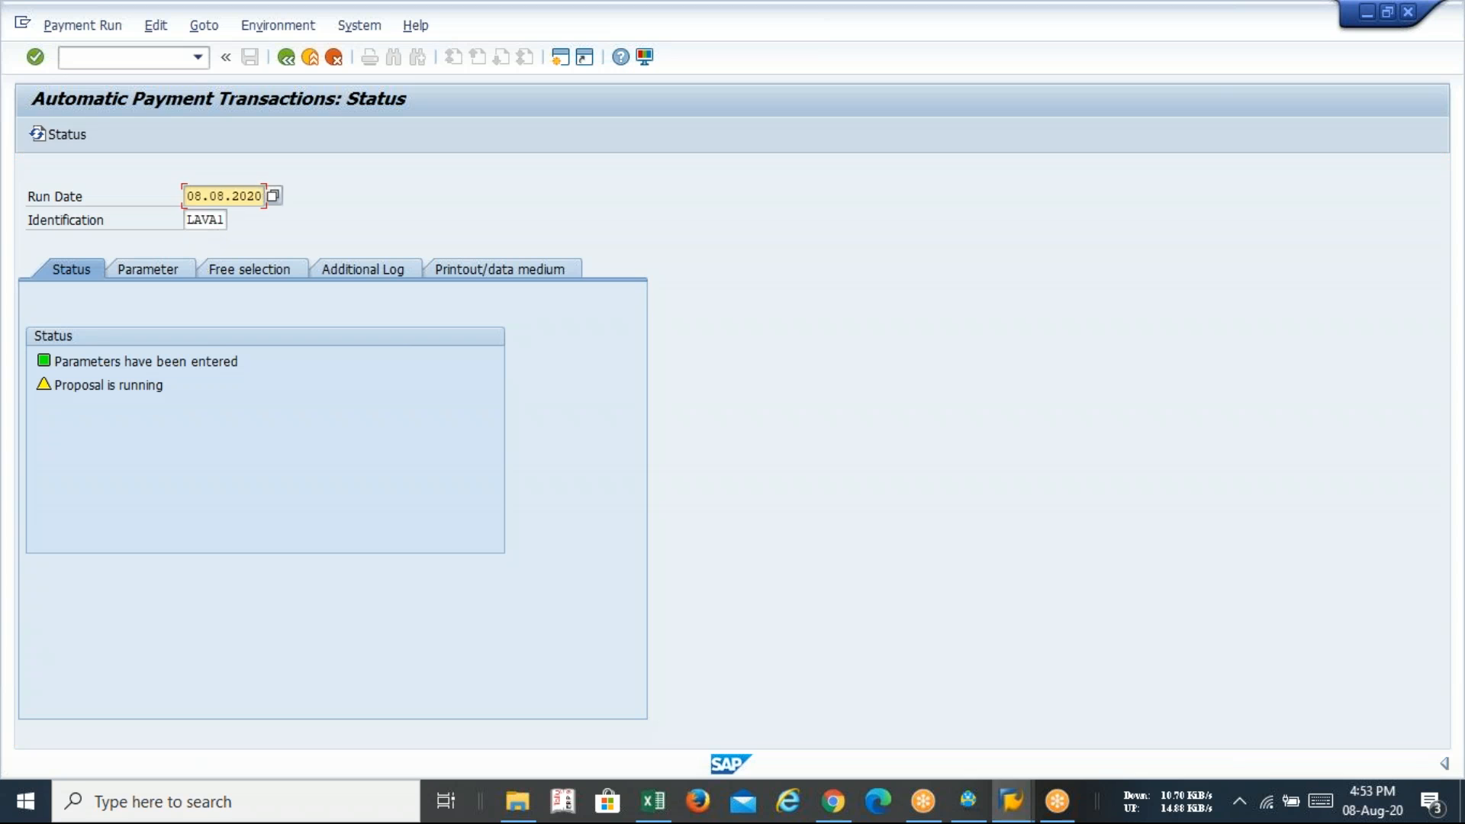
pyautogui.press('Return')
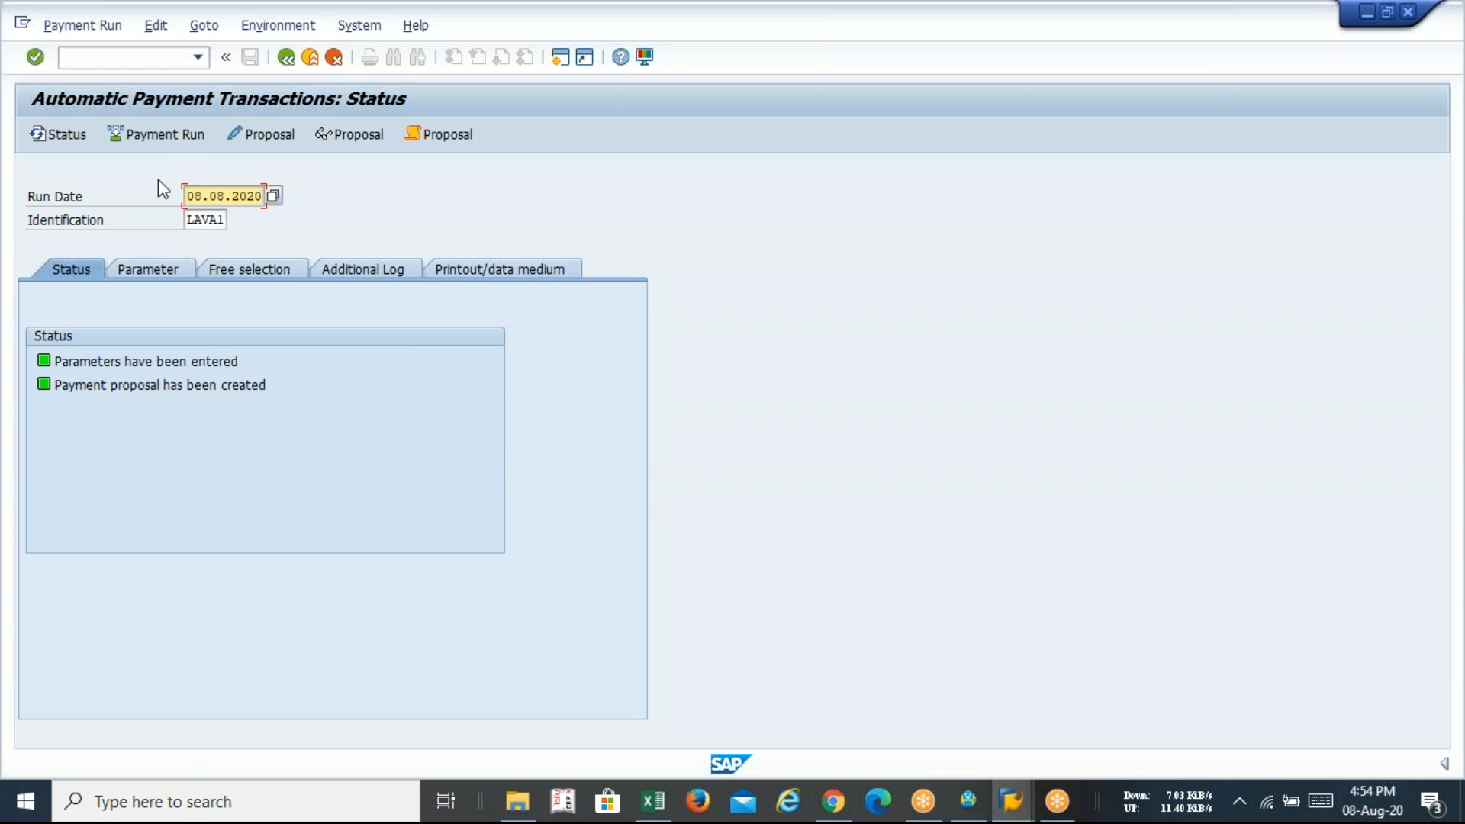
# - Schedule the payment run to start immediately and refresh its status
pyautogui.click(165, 134)
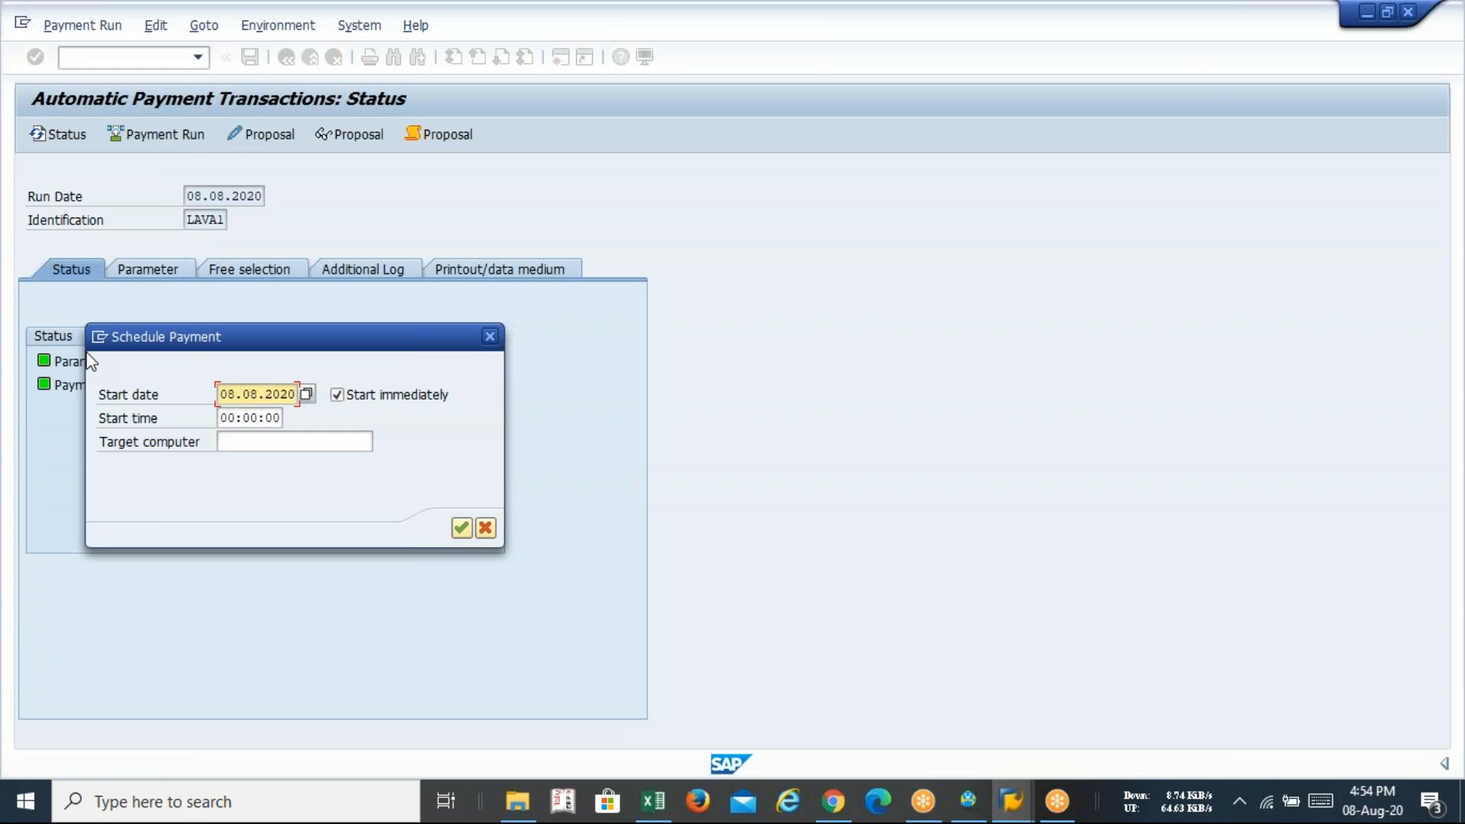
pyautogui.click(463, 526)
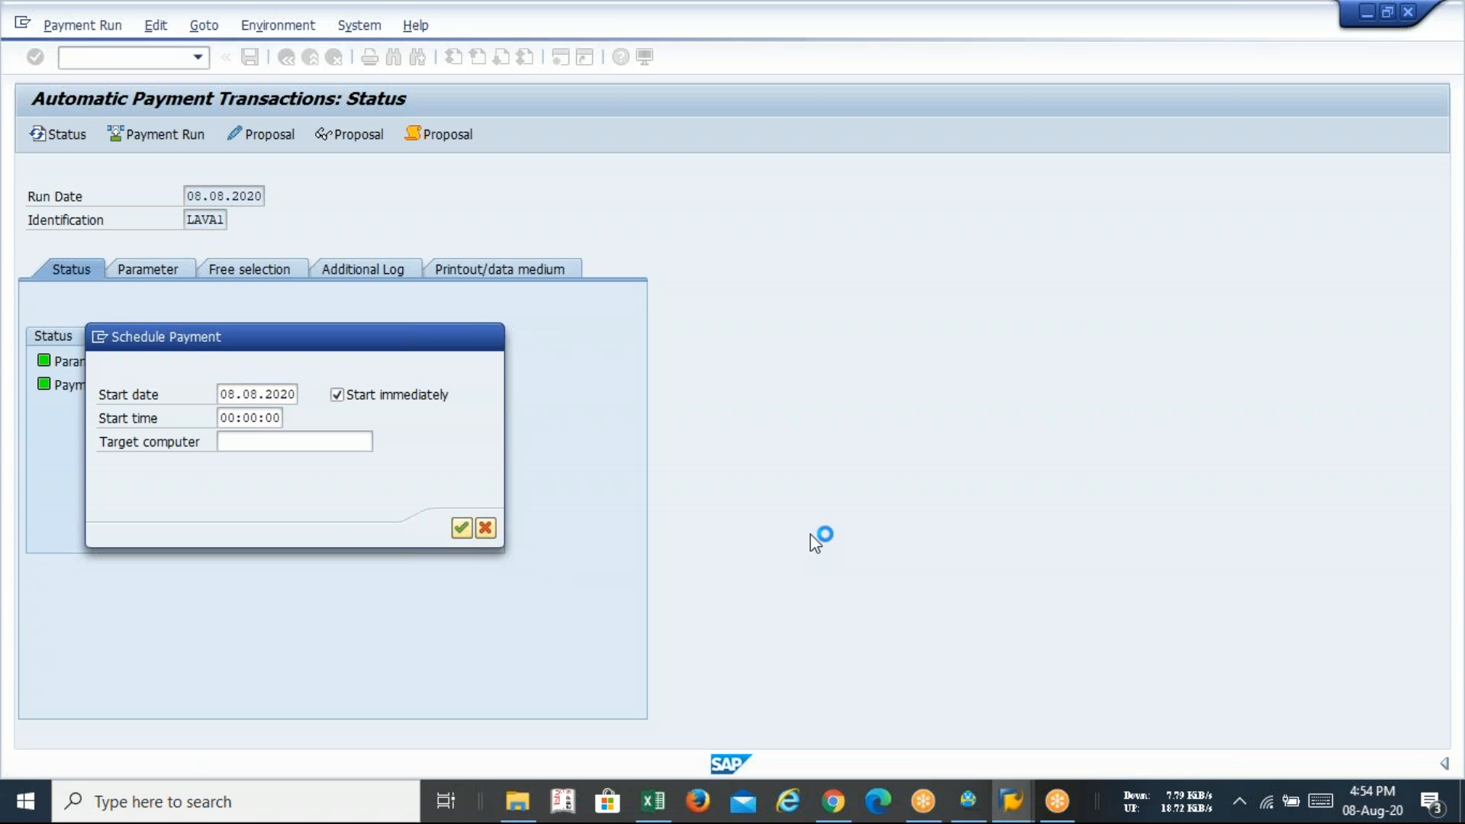
pyautogui.press('Return')
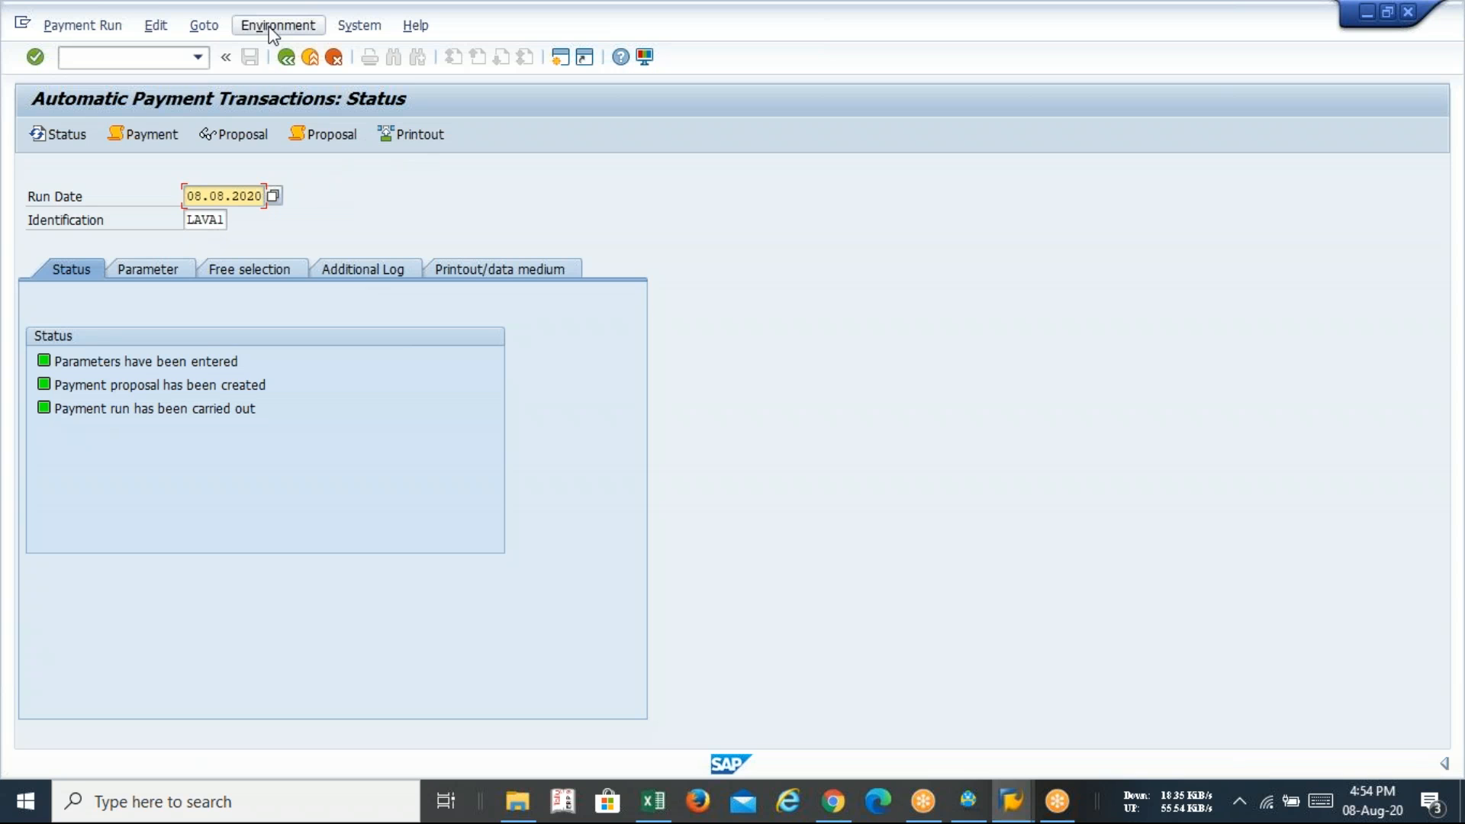
# - Try to display the LAVA1 payment run's payments, and leave the automatic payment transaction
pyautogui.click(156, 25)
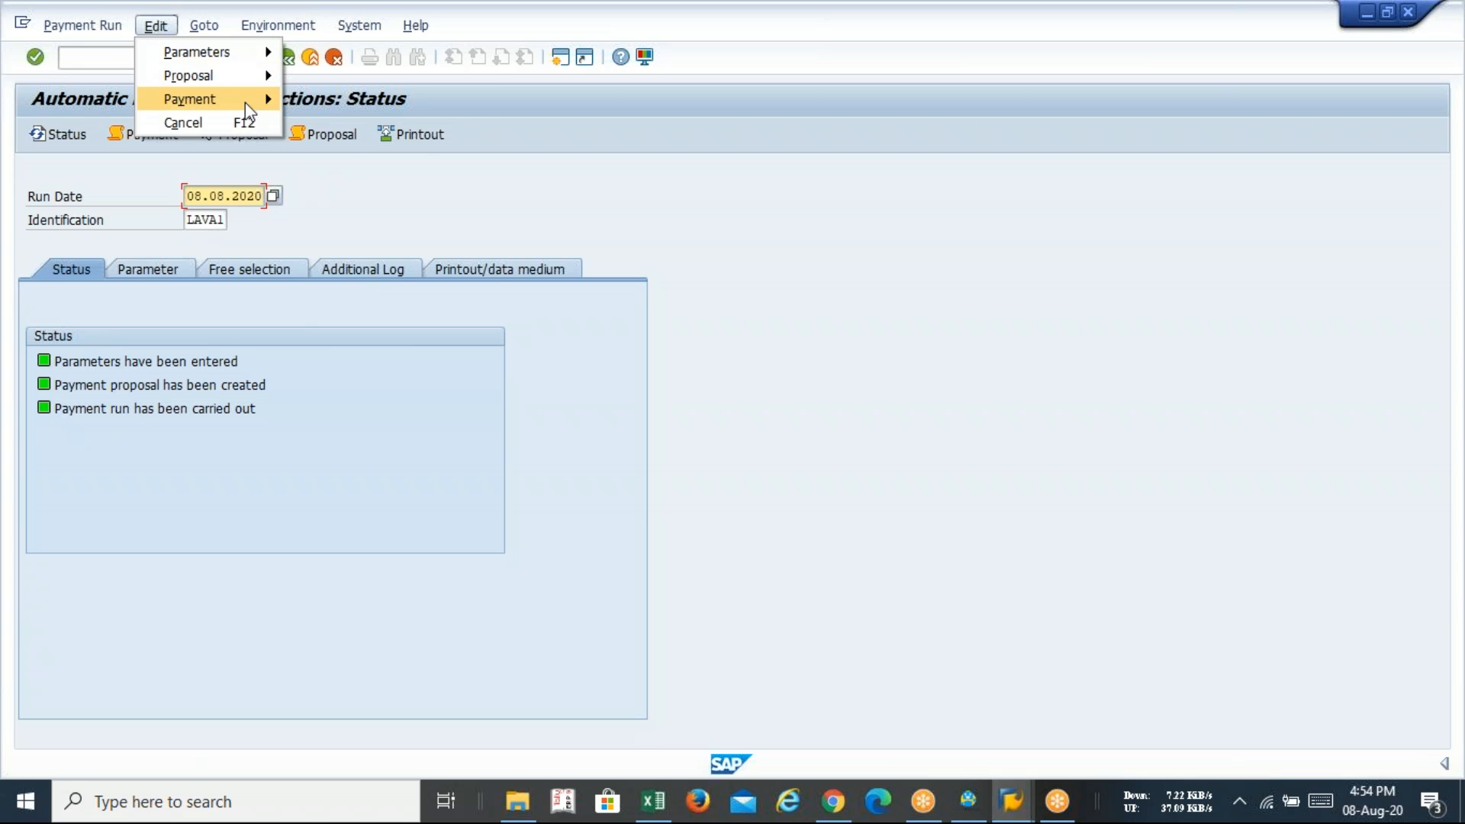
pyautogui.moveTo(243, 100)
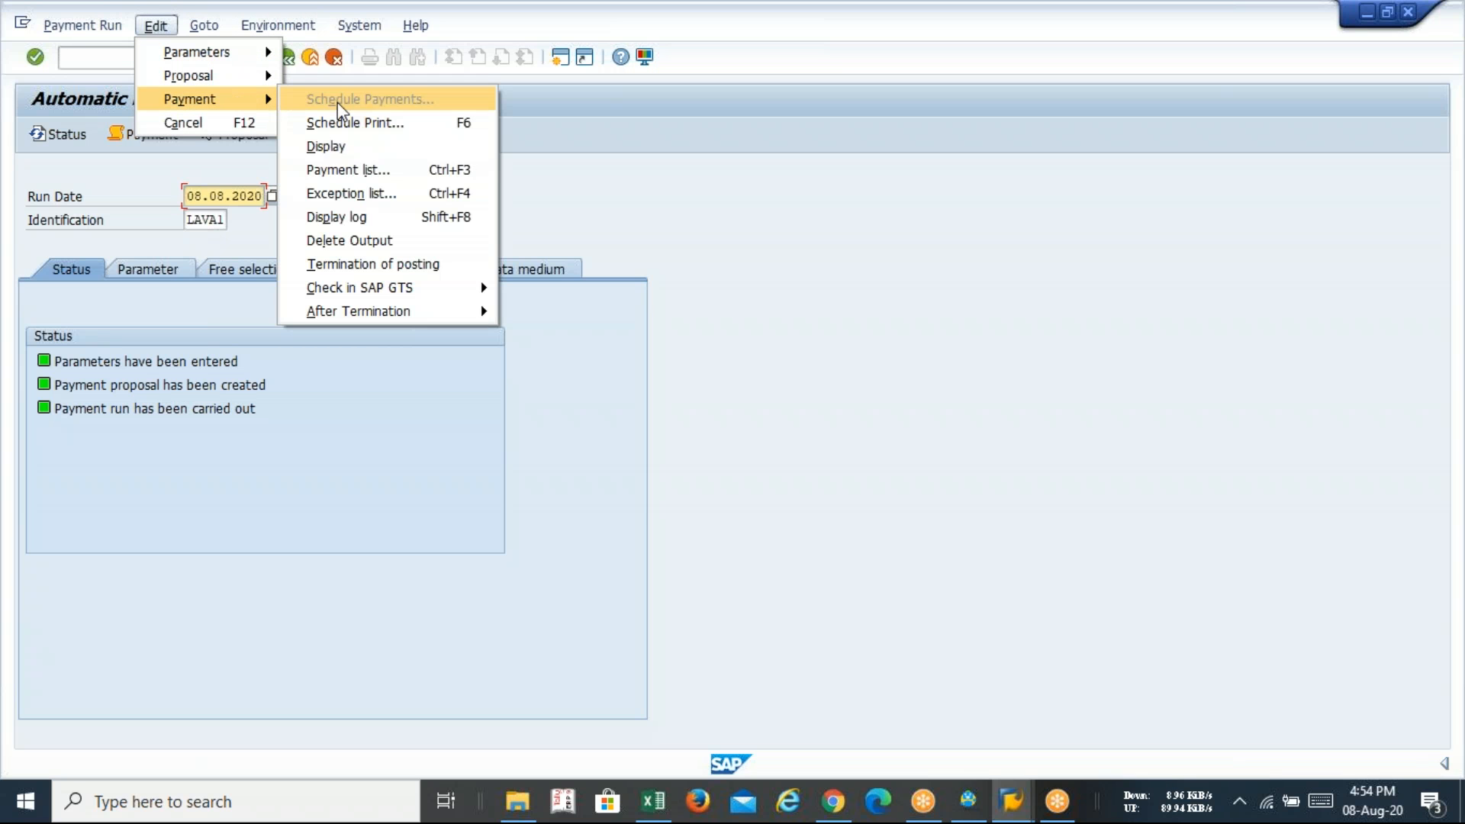
pyautogui.click(343, 146)
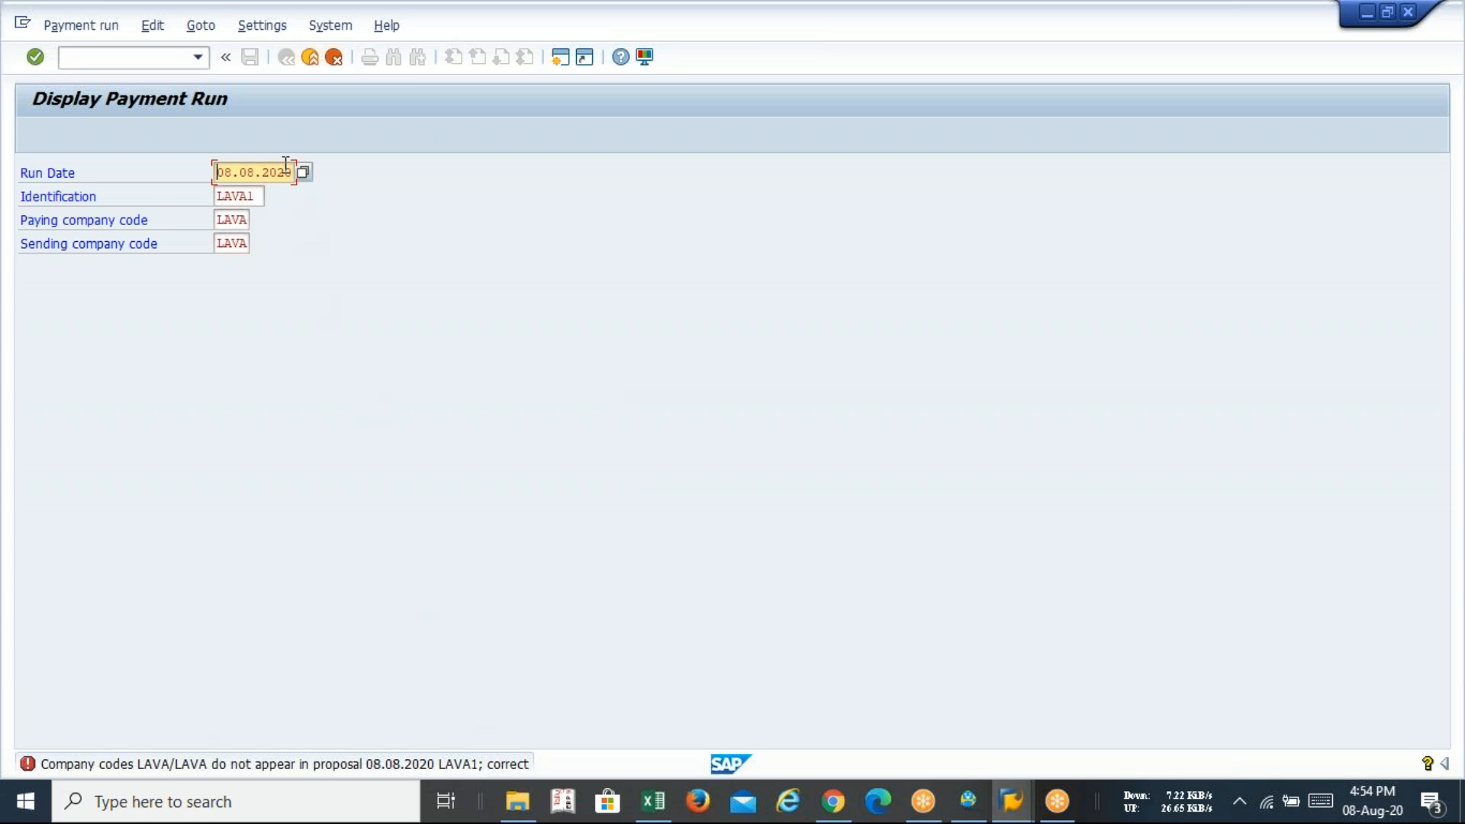
pyautogui.click(313, 61)
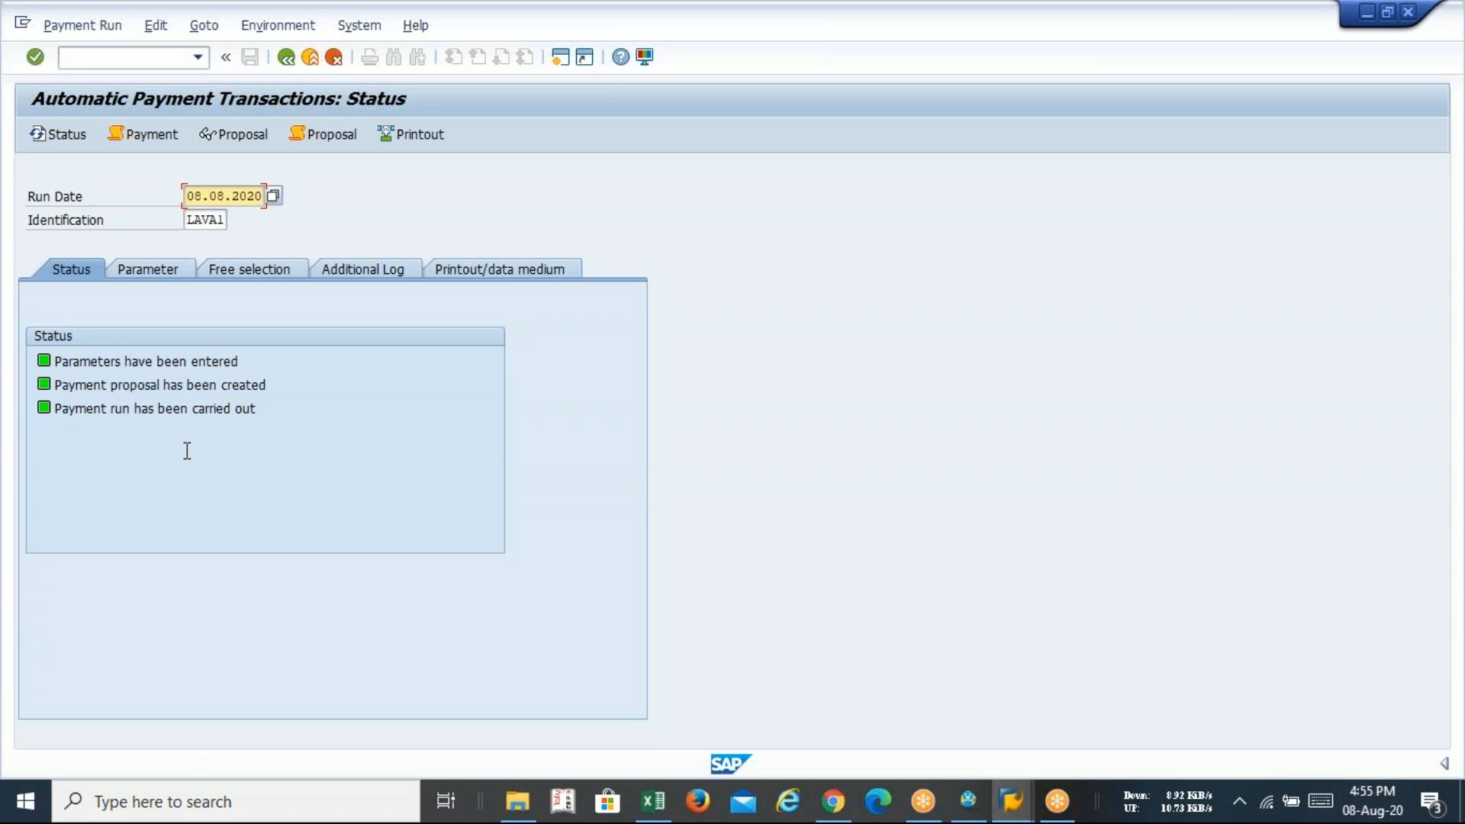
pyautogui.click(293, 58)
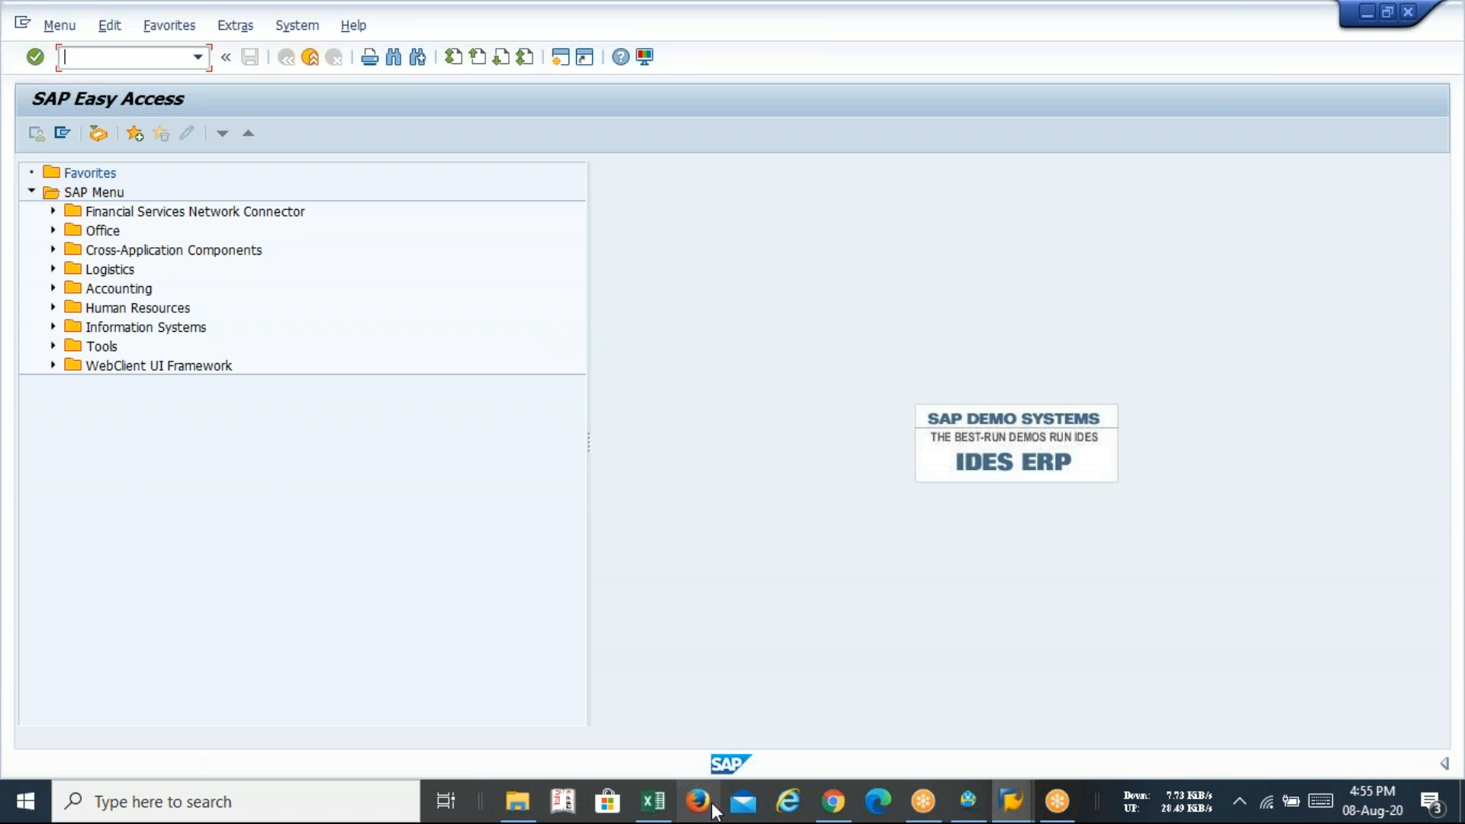
# - Switch to Excel and review the transaction codes fbzp, f110 and fchi for the automatic payment programme
pyautogui.moveTo(654, 801)
pyautogui.click(679, 719)
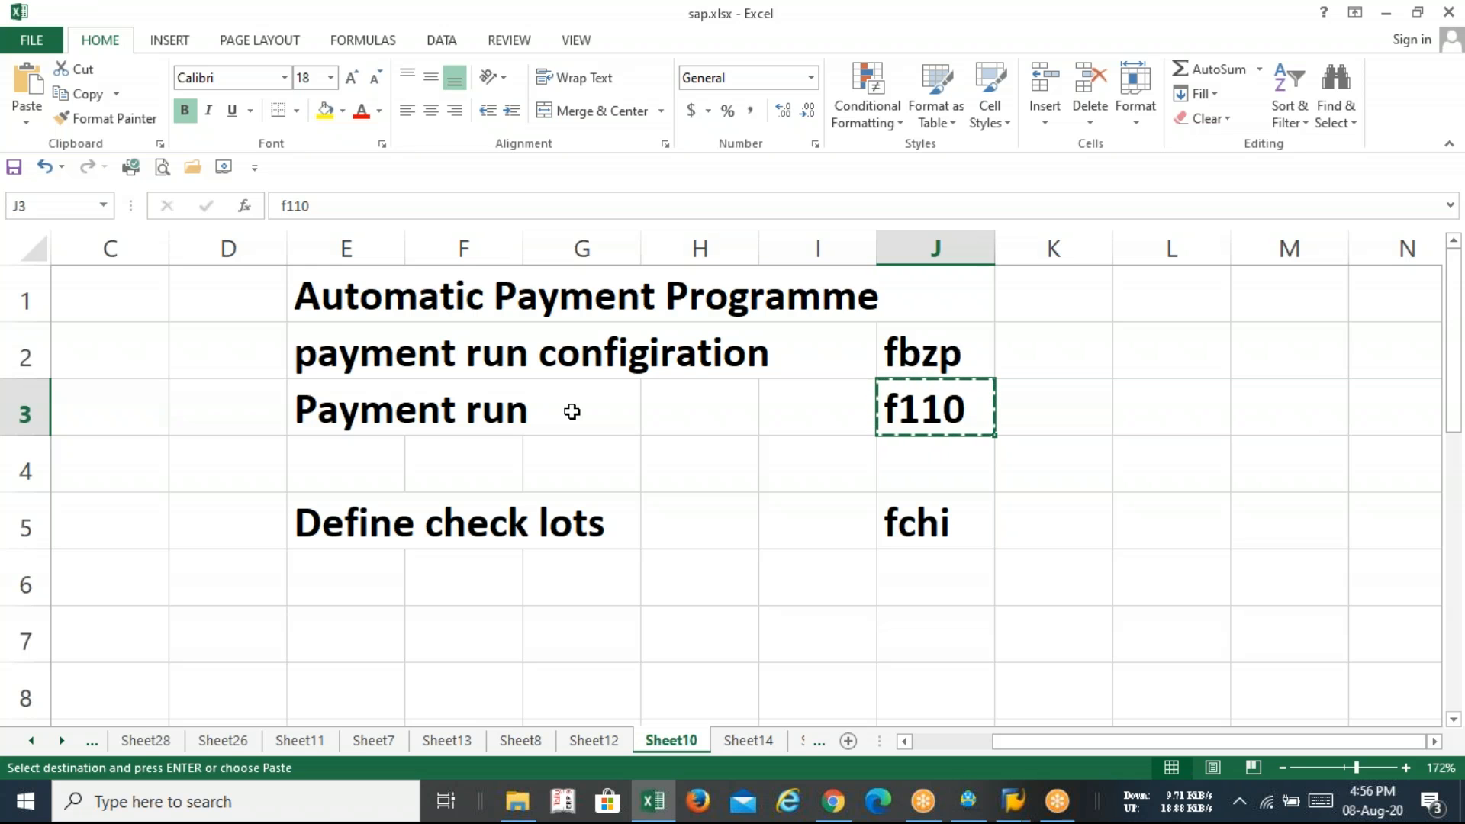
pyautogui.press('Up')
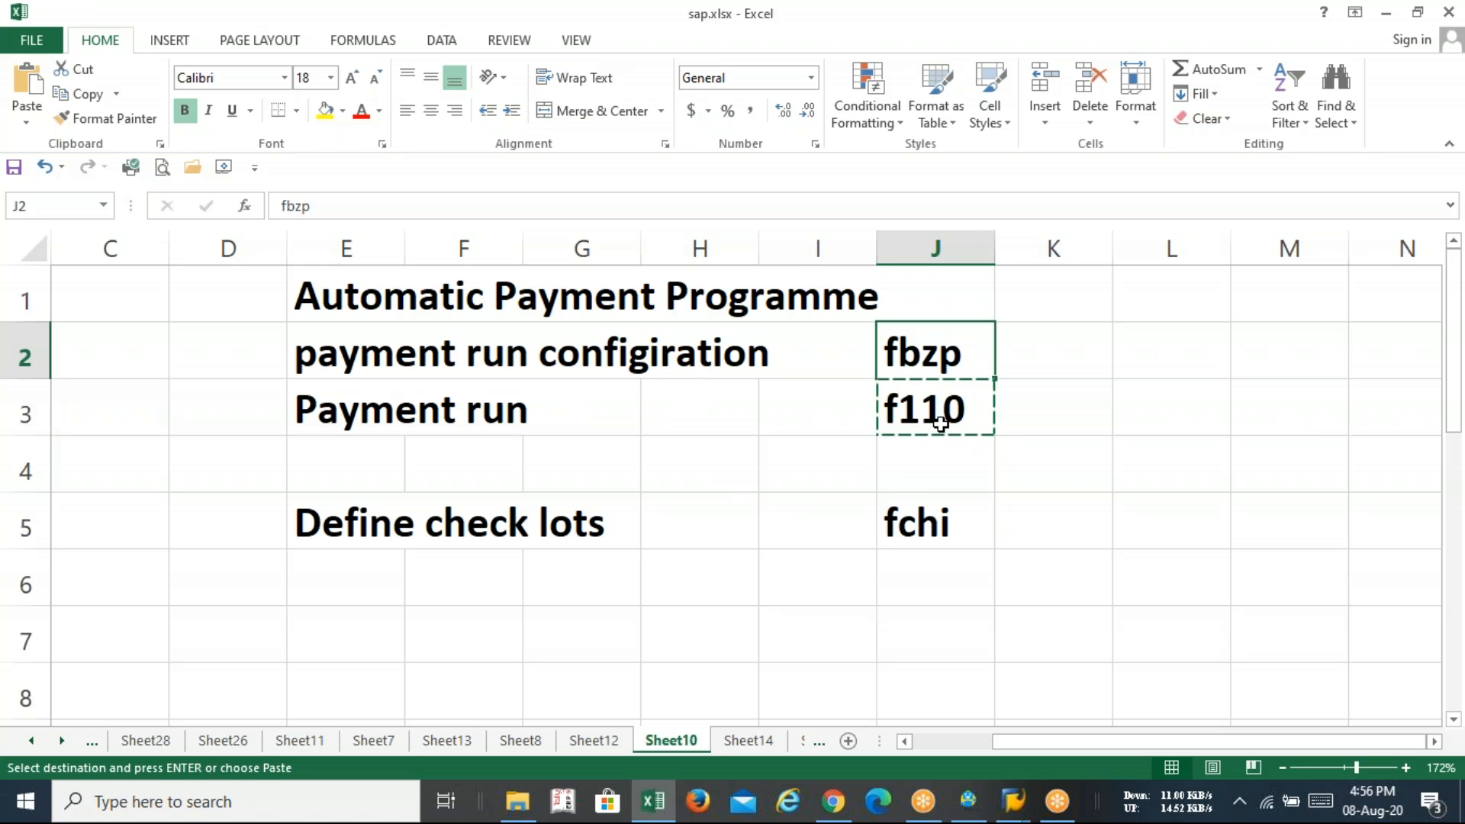
pyautogui.click(939, 424)
pyautogui.click(943, 515)
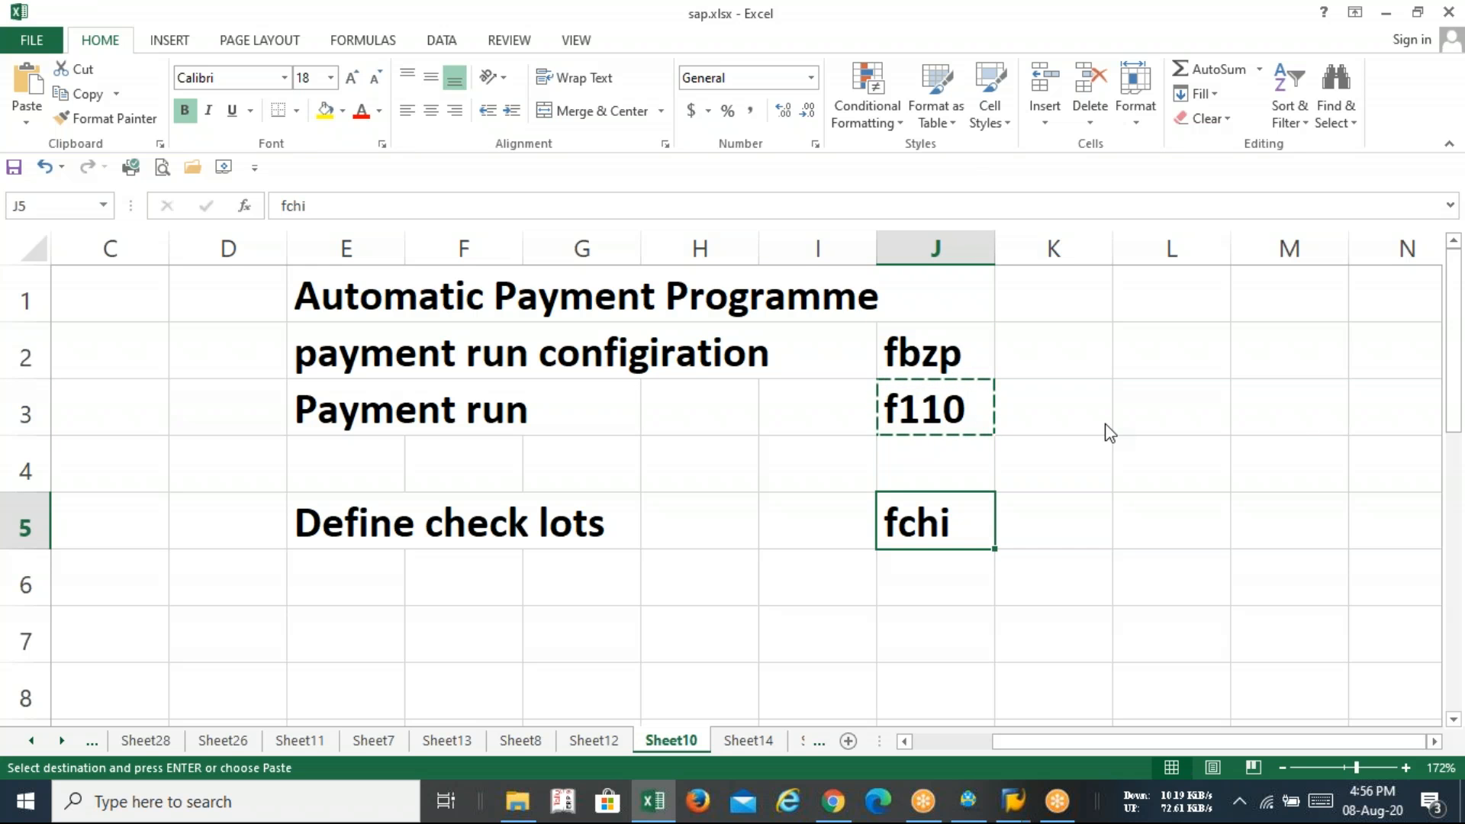